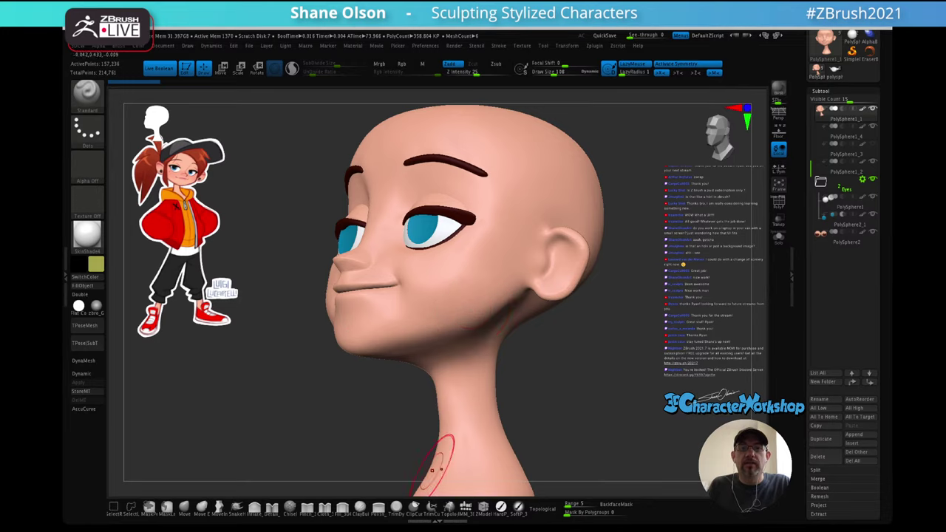
{"action": "mouse_move", "coordinate": [618, 403]}
{"action": "left_mouse_down"}
{"action": "mouse_move", "coordinate": [584, 403]}
{"action": "mouse_move", "coordinate": [596, 377]}
{"action": "mouse_move", "coordinate": [583, 360]}
{"action": "mouse_move", "coordinate": [602, 357]}
{"action": "left_mouse_up"}
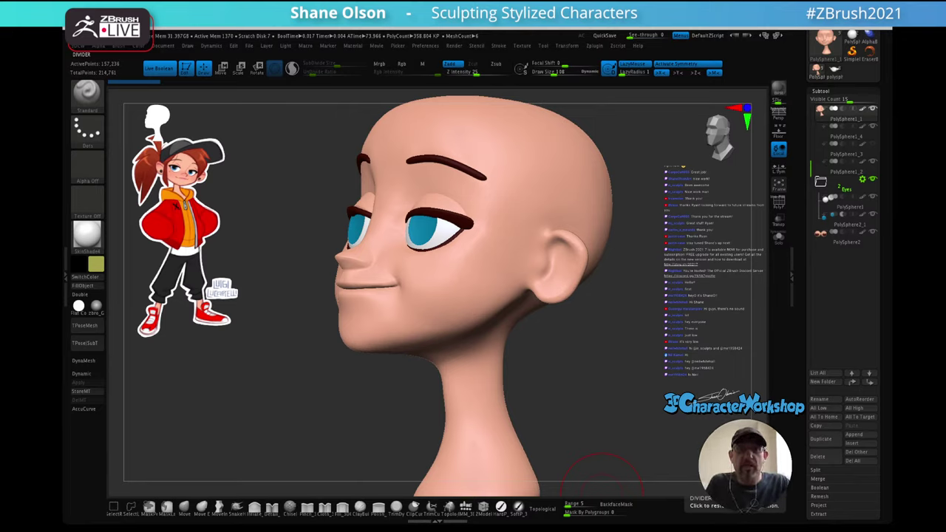
{"action": "left_click_drag", "start_coordinate": [594, 345], "coordinate": [622, 339]}
{"action": "mouse_move", "coordinate": [553, 319]}
{"action": "left_mouse_down", "text": "alt"}
{"action": "mouse_move", "coordinate": [567, 345]}
{"action": "mouse_move", "coordinate": [637, 352]}
{"action": "mouse_move", "coordinate": [624, 390]}
{"action": "mouse_move", "coordinate": [594, 393]}
{"action": "mouse_move", "coordinate": [621, 383]}
{"action": "mouse_move", "coordinate": [641, 395]}
{"action": "mouse_move", "coordinate": [622, 405]}
{"action": "left_mouse_up", "text": "alt"}
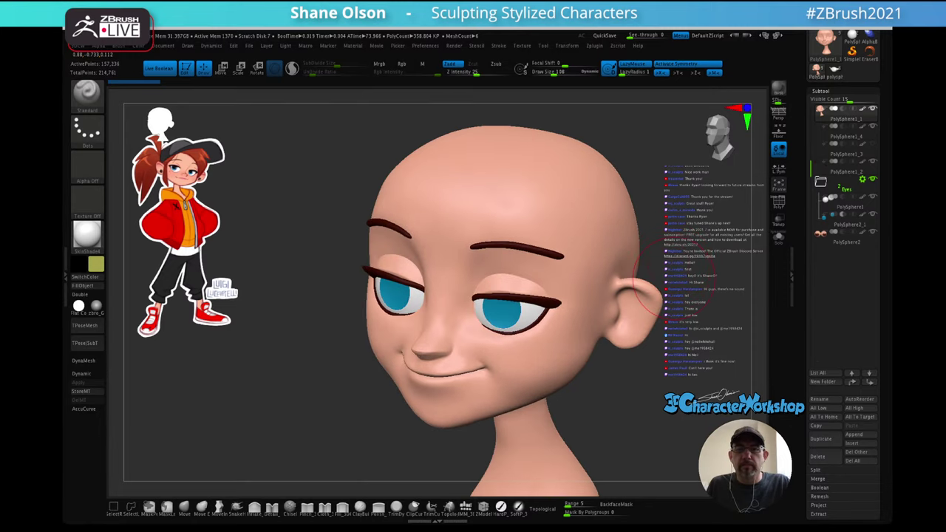
{"action": "mouse_move", "coordinate": [681, 254]}
{"action": "left_mouse_down"}
{"action": "mouse_move", "coordinate": [660, 251]}
{"action": "mouse_move", "coordinate": [658, 233]}
{"action": "left_mouse_up"}
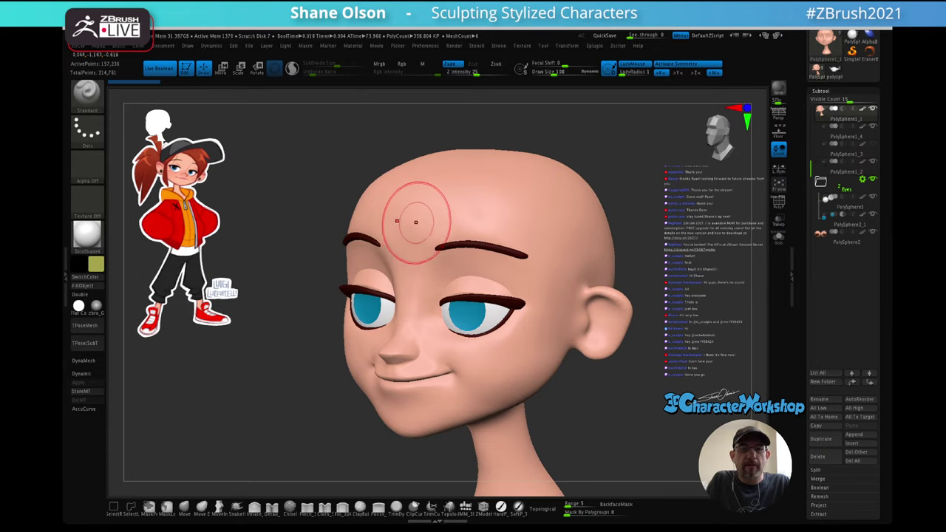
- Reshape the forehead and the lower face with the Move brush, checking the head from several angles
{"action": "left_click", "coordinate": [184, 507]}
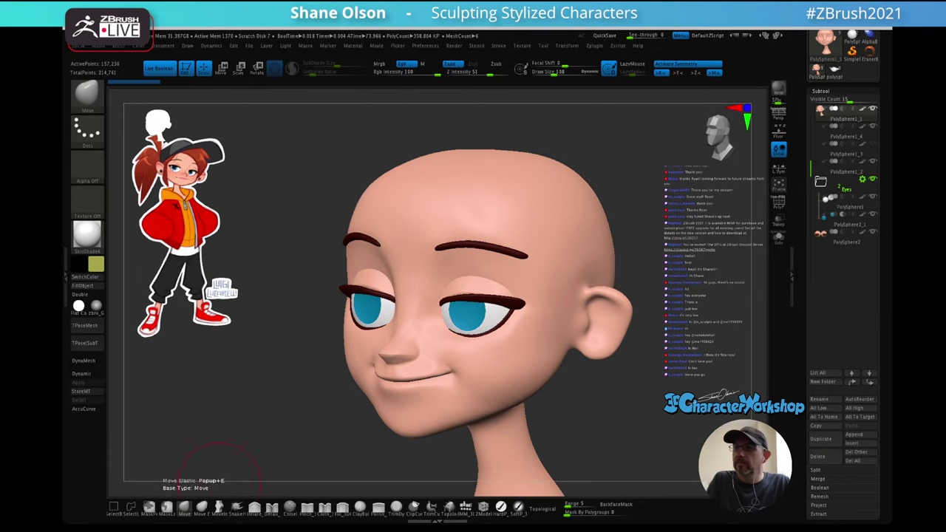
{"action": "right_click_drag", "start_coordinate": [446, 257], "coordinate": [452, 264]}
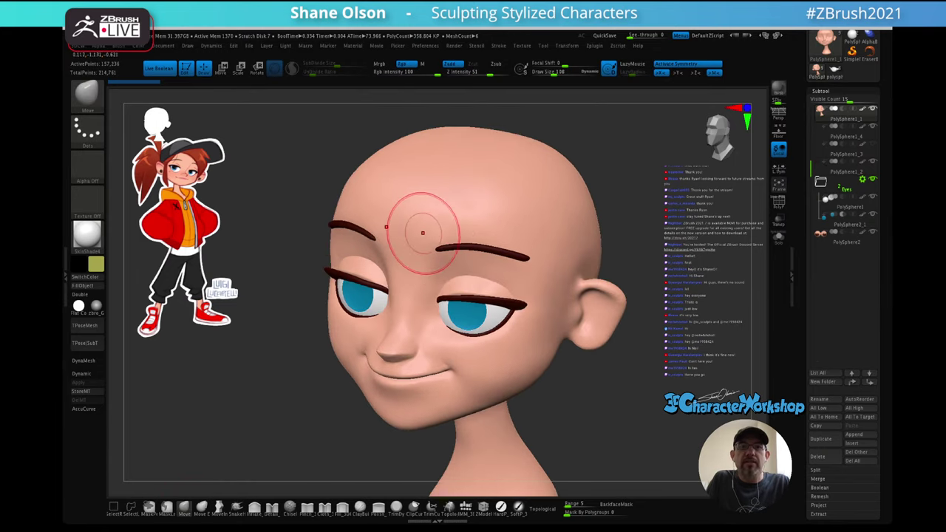
{"action": "left_click_drag", "start_coordinate": [423, 233], "coordinate": [421, 229]}
{"action": "mouse_move", "coordinate": [434, 224]}
{"action": "right_mouse_down"}
{"action": "mouse_move", "coordinate": [458, 198]}
{"action": "mouse_move", "coordinate": [434, 235]}
{"action": "right_mouse_up"}
{"action": "right_click_drag", "start_coordinate": [452, 314], "coordinate": [453, 298]}
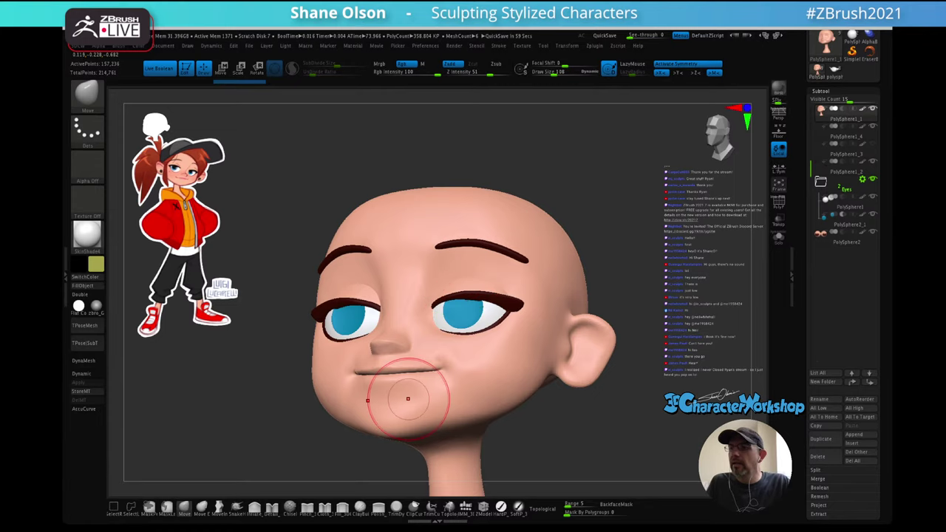
{"action": "mouse_move", "coordinate": [409, 396]}
{"action": "right_mouse_down"}
{"action": "mouse_move", "coordinate": [499, 400]}
{"action": "mouse_move", "coordinate": [435, 401]}
{"action": "right_mouse_up"}
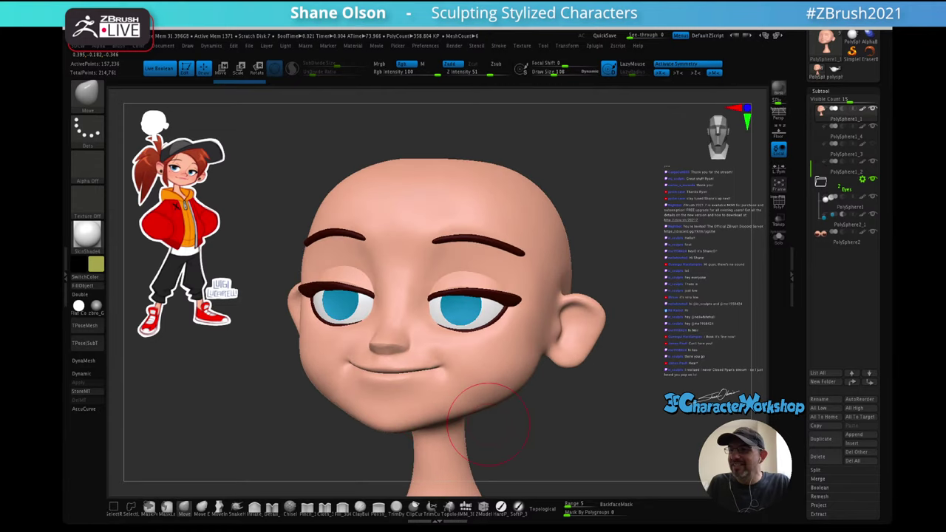
{"action": "mouse_move", "coordinate": [489, 424]}
{"action": "right_mouse_down"}
{"action": "mouse_move", "coordinate": [615, 421]}
{"action": "mouse_move", "coordinate": [556, 415]}
{"action": "right_mouse_up"}
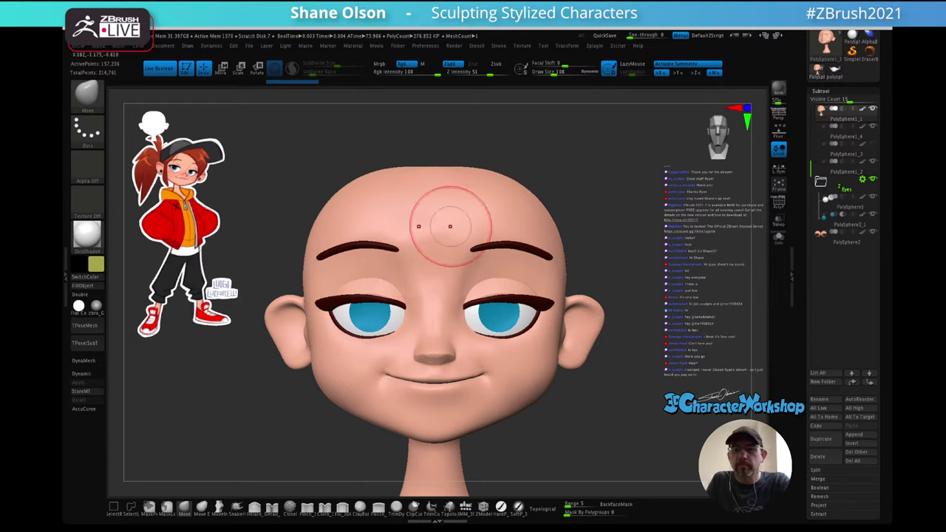
- Enlarge the Move brush to a draw size of 156 and refine the shape of the forehead and upper skull
{"action": "key", "text": "bracketright"}
{"action": "key", "text": "bracketright"}
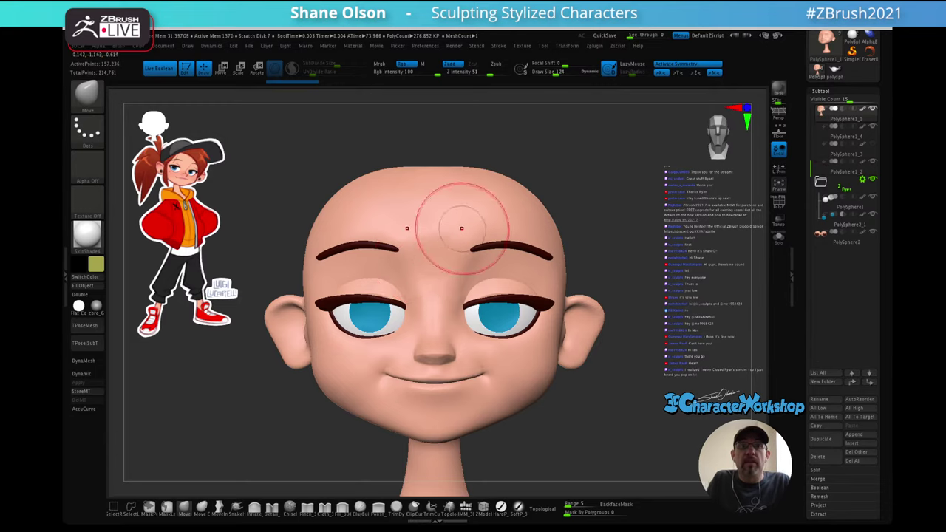
{"action": "right_click_drag", "start_coordinate": [462, 229], "coordinate": [457, 284]}
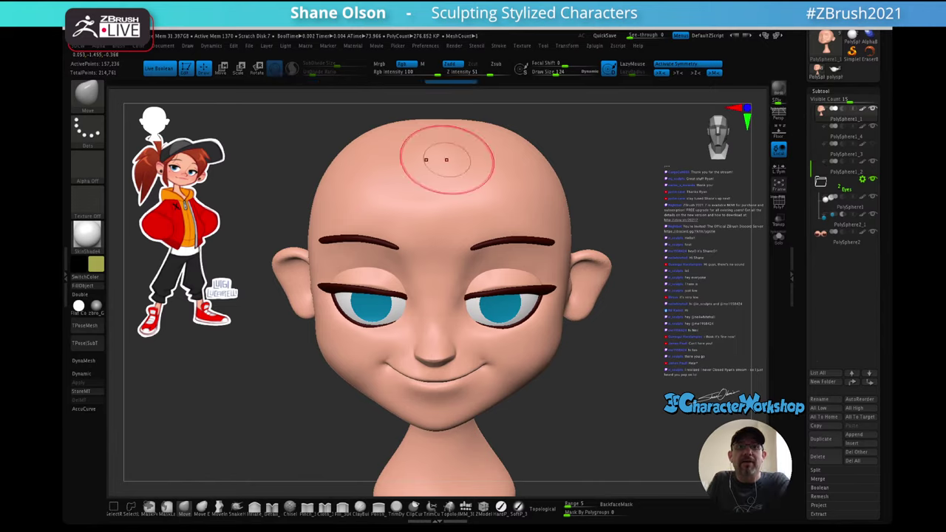
{"action": "key", "text": "bracketright"}
{"action": "key", "text": "bracketright"}
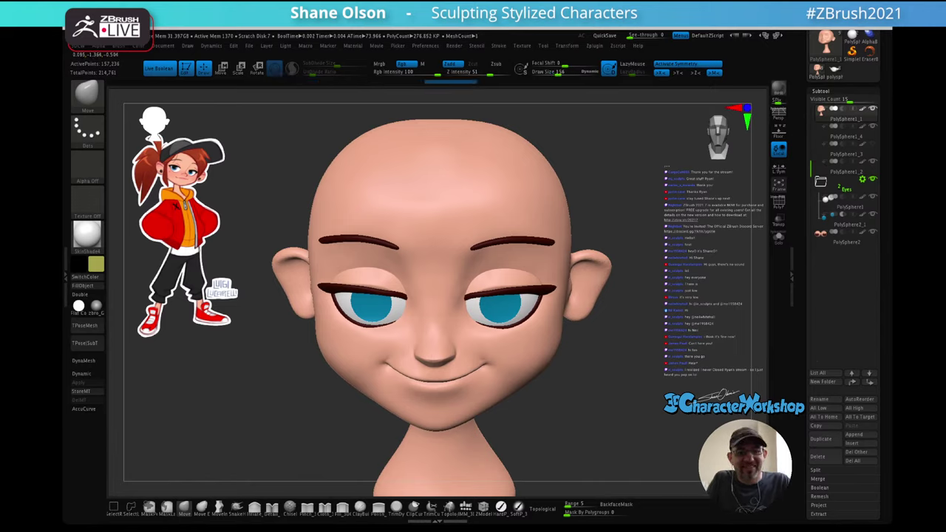
{"action": "mouse_move", "coordinate": [450, 198]}
{"action": "right_mouse_down"}
{"action": "mouse_move", "coordinate": [452, 163]}
{"action": "mouse_move", "coordinate": [471, 191]}
{"action": "mouse_move", "coordinate": [466, 201]}
{"action": "right_mouse_up"}
{"action": "right_click_drag", "start_coordinate": [504, 226], "coordinate": [448, 238]}
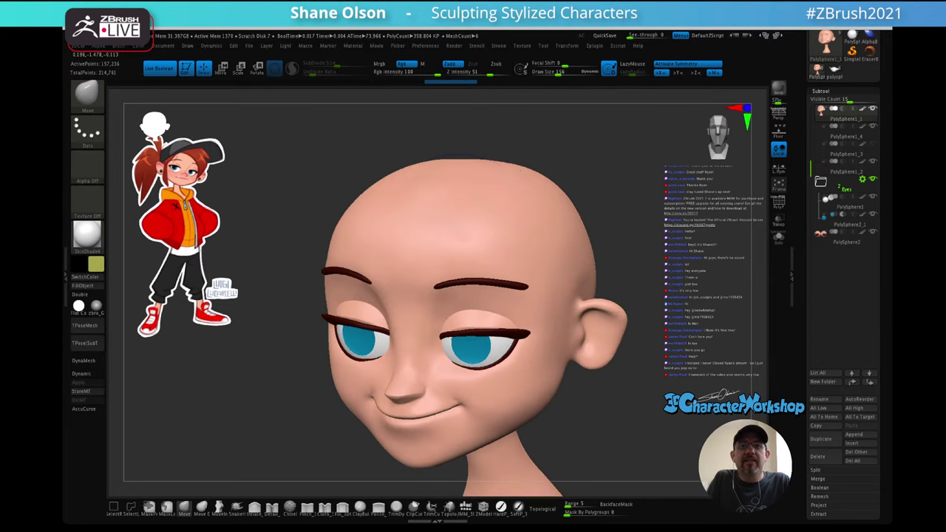
- Smooth the top of the skull and check its surface with the polygroup wireframe
{"action": "left_click_drag", "start_coordinate": [466, 179], "coordinate": [473, 177], "text": "shift"}
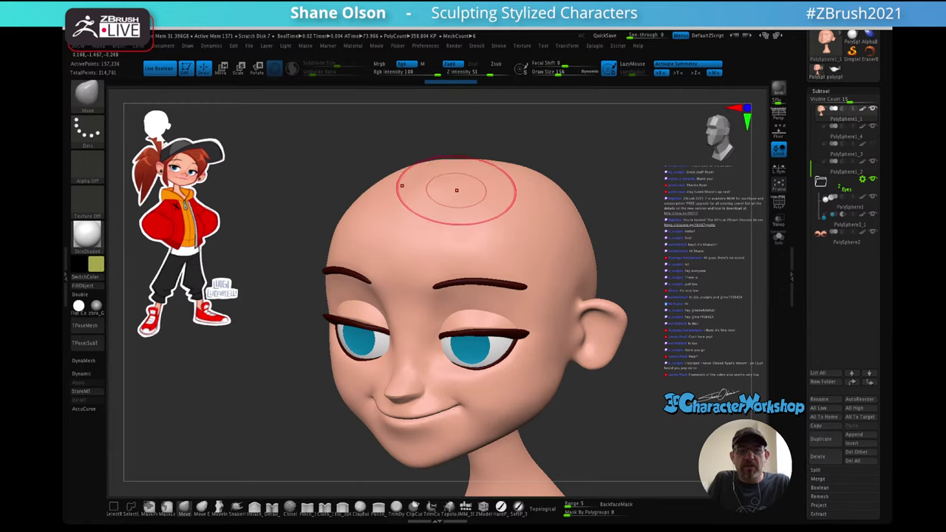
{"action": "mouse_move", "coordinate": [457, 184]}
{"action": "left_mouse_down", "text": "shift"}
{"action": "mouse_move", "coordinate": [442, 202]}
{"action": "mouse_move", "coordinate": [442, 188]}
{"action": "left_mouse_up", "text": "shift"}
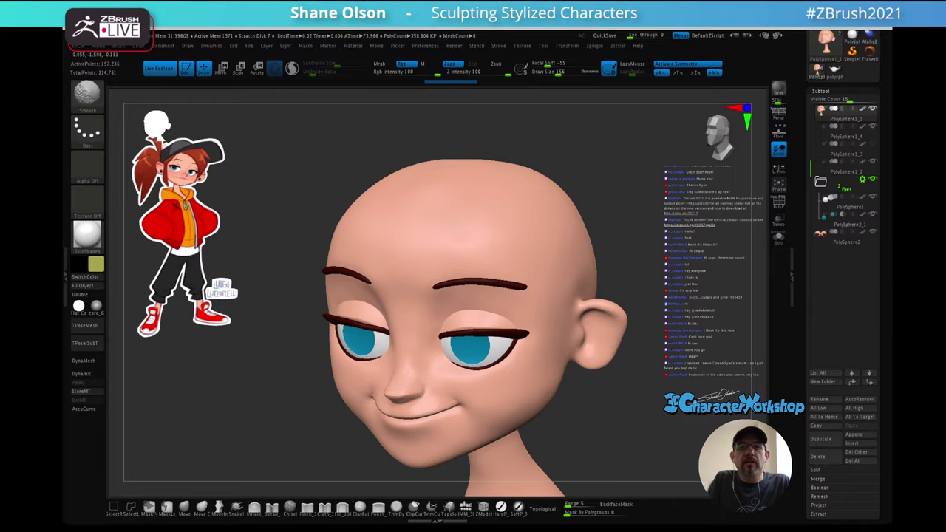
{"action": "right_click_drag", "start_coordinate": [427, 186], "coordinate": [465, 200]}
{"action": "key", "text": "shift+f"}
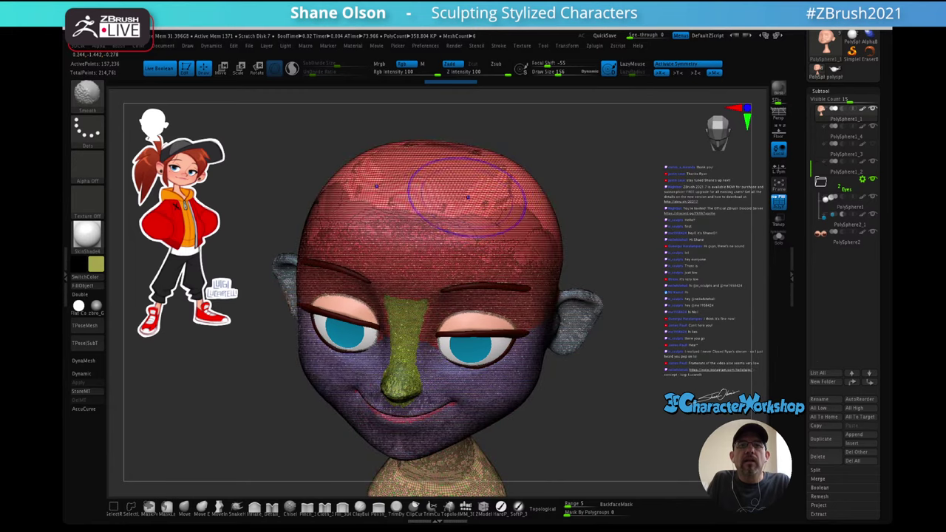
{"action": "key", "text": "shift+f"}
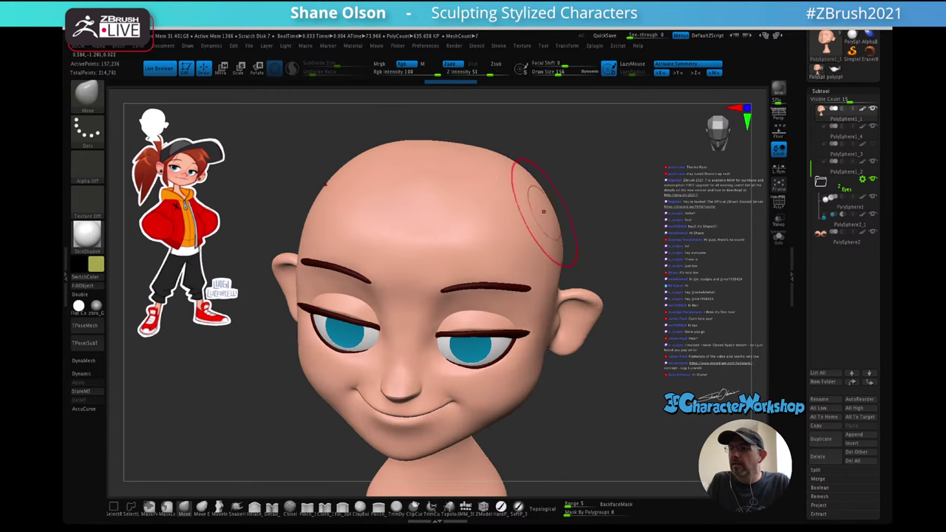
- Smooth the upper side of the skull with the polygroup wireframe displayed, and hide the wireframe
{"action": "right_click_drag", "start_coordinate": [550, 209], "coordinate": [510, 187]}
{"action": "mouse_move", "coordinate": [547, 218]}
{"action": "right_mouse_down"}
{"action": "mouse_move", "coordinate": [613, 228]}
{"action": "mouse_move", "coordinate": [612, 212]}
{"action": "mouse_move", "coordinate": [586, 198]}
{"action": "right_mouse_up"}
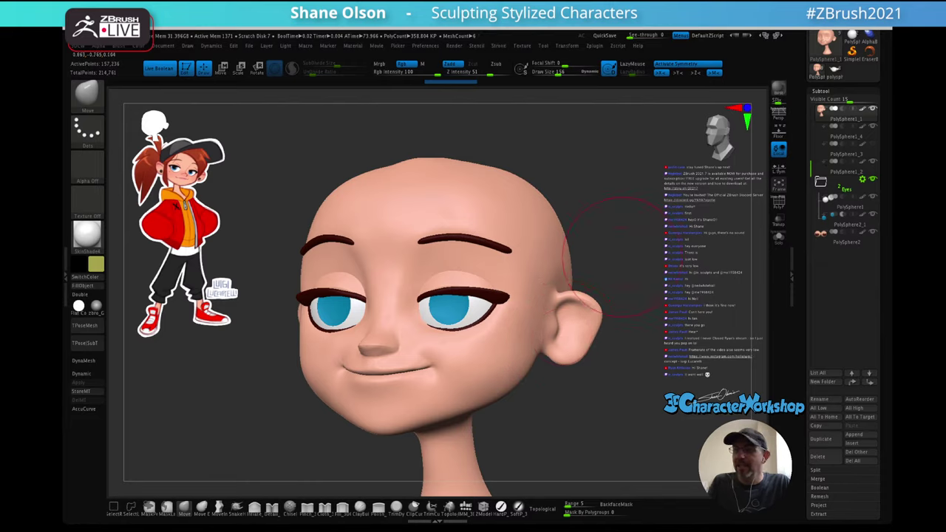
{"action": "mouse_move", "coordinate": [626, 244]}
{"action": "left_mouse_down"}
{"action": "mouse_move", "coordinate": [632, 253]}
{"action": "mouse_move", "coordinate": [616, 240]}
{"action": "mouse_move", "coordinate": [616, 253]}
{"action": "left_mouse_up"}
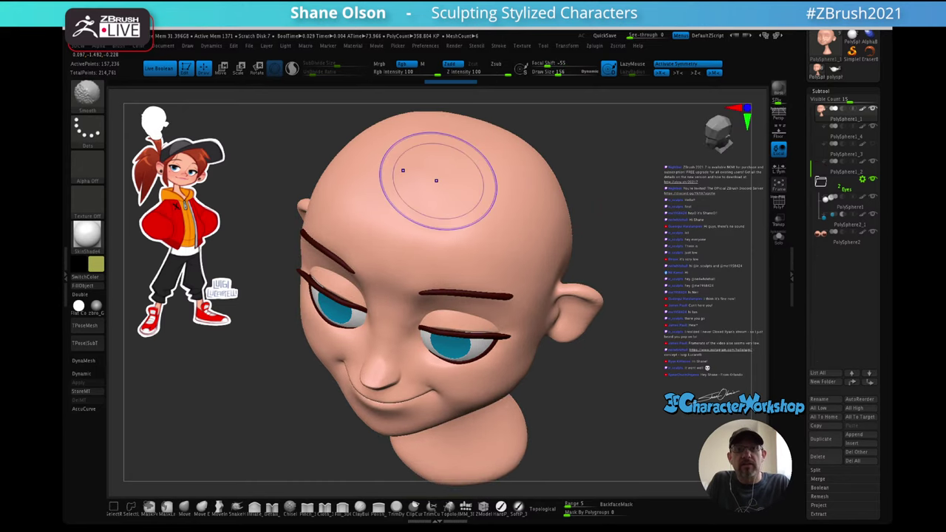
{"action": "key", "text": "shift+f"}
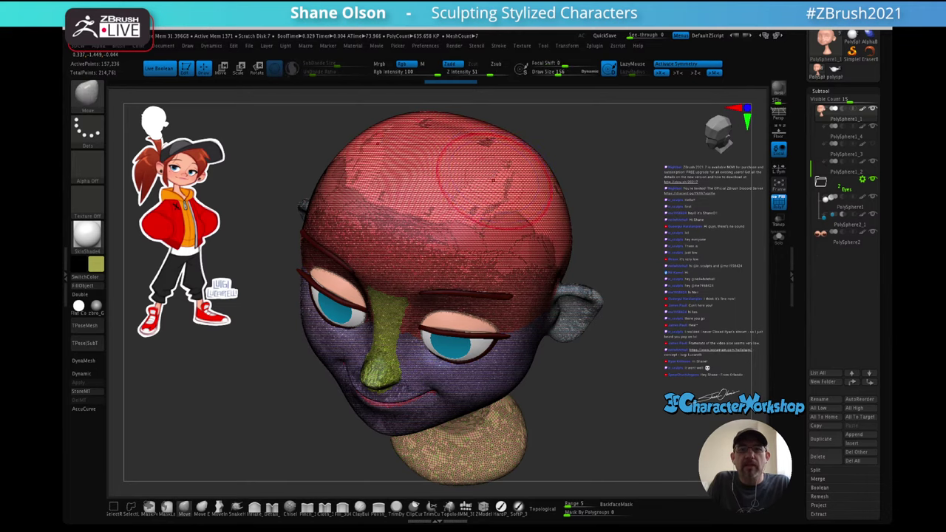
{"action": "key", "text": "grave"}
{"action": "left_click", "coordinate": [495, 428]}
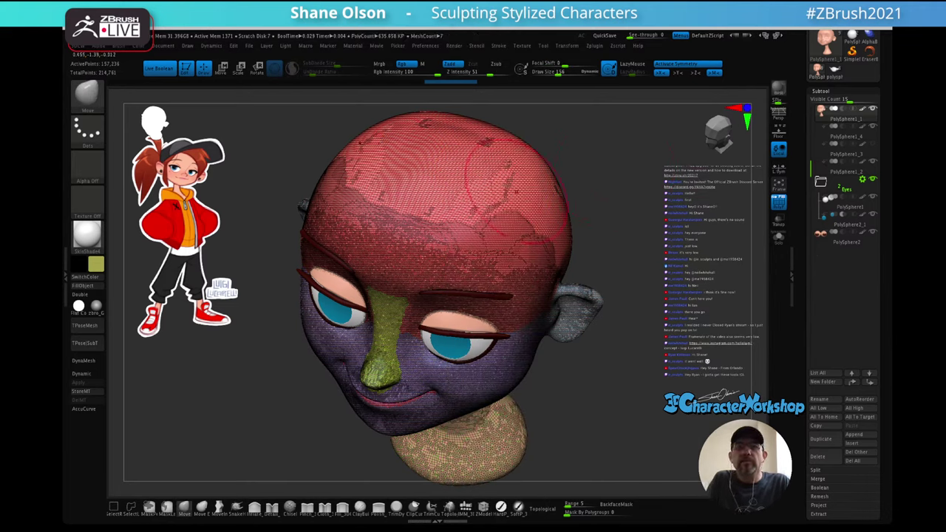
{"action": "mouse_move", "coordinate": [523, 181]}
{"action": "left_mouse_down", "text": "shift"}
{"action": "mouse_move", "coordinate": [493, 158]}
{"action": "mouse_move", "coordinate": [480, 178]}
{"action": "mouse_move", "coordinate": [476, 163]}
{"action": "mouse_move", "coordinate": [470, 190]}
{"action": "left_mouse_up", "text": "shift"}
{"action": "key", "text": "shift+f"}
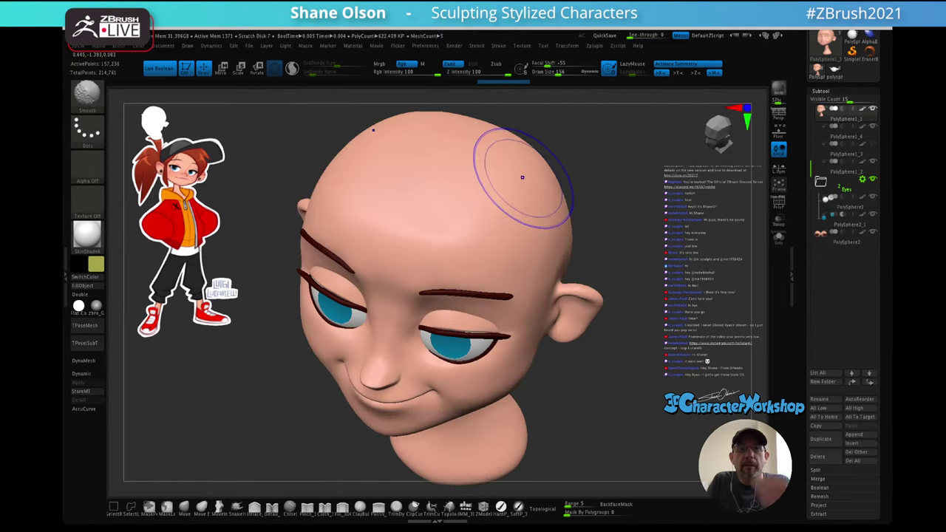
- Smooth the area between the crown and the forehead on the side of the skull
{"action": "right_click_drag", "start_coordinate": [555, 220], "coordinate": [554, 206]}
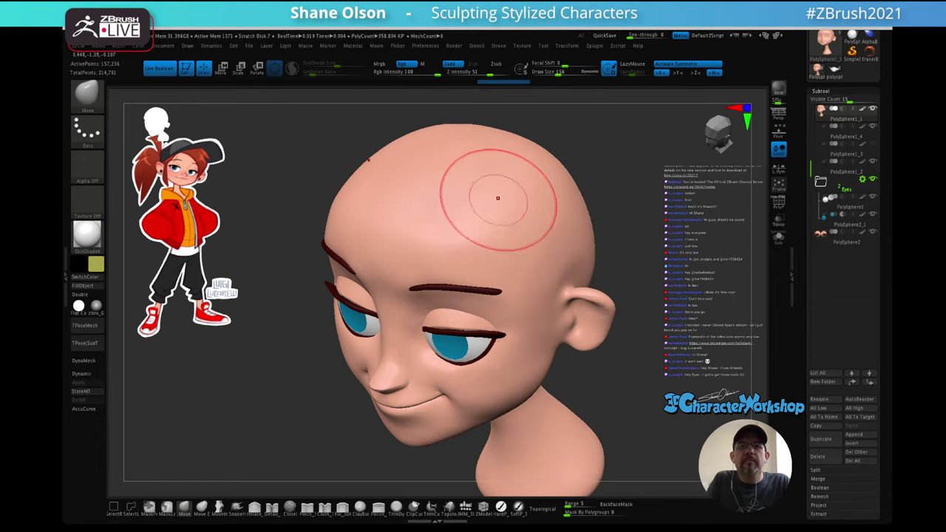
{"action": "left_click_drag", "start_coordinate": [496, 191], "coordinate": [491, 192], "text": "shift"}
{"action": "mouse_move", "coordinate": [547, 211]}
{"action": "right_mouse_down"}
{"action": "mouse_move", "coordinate": [499, 189]}
{"action": "mouse_move", "coordinate": [566, 207]}
{"action": "mouse_move", "coordinate": [550, 213]}
{"action": "right_mouse_up"}
{"action": "mouse_move", "coordinate": [482, 208]}
{"action": "left_mouse_down", "text": "shift"}
{"action": "mouse_move", "coordinate": [473, 209]}
{"action": "mouse_move", "coordinate": [482, 213]}
{"action": "left_mouse_up", "text": "shift"}
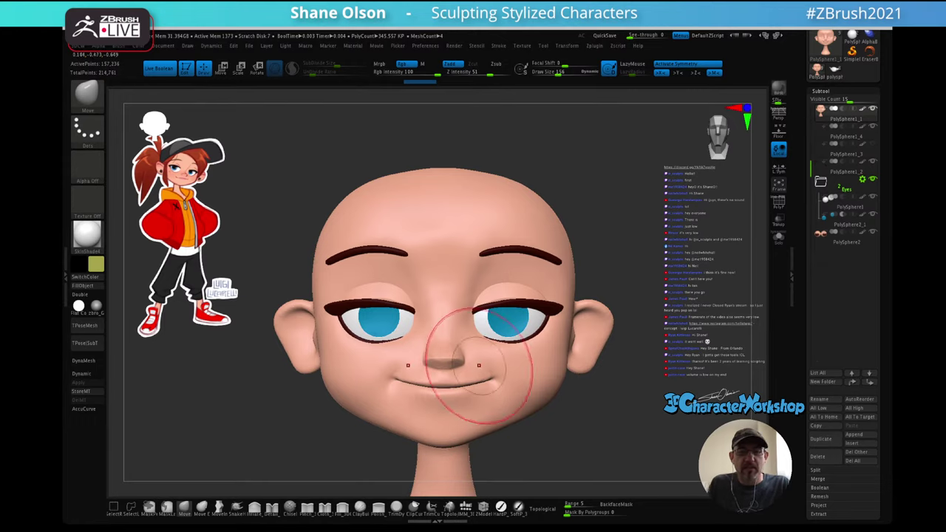
{"action": "key", "text": "ctrl"}
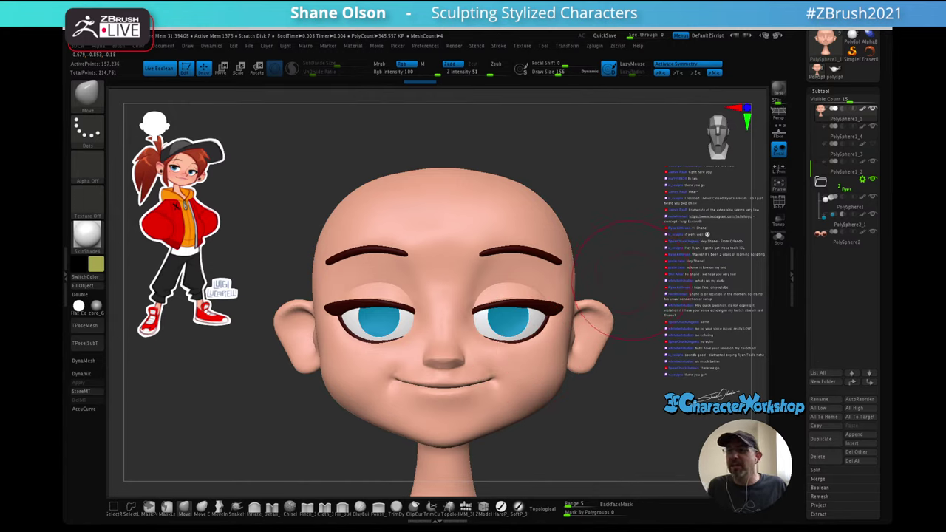
{"action": "mouse_move", "coordinate": [640, 259]}
{"action": "left_mouse_down"}
{"action": "mouse_move", "coordinate": [627, 262]}
{"action": "mouse_move", "coordinate": [634, 251]}
{"action": "left_mouse_up"}
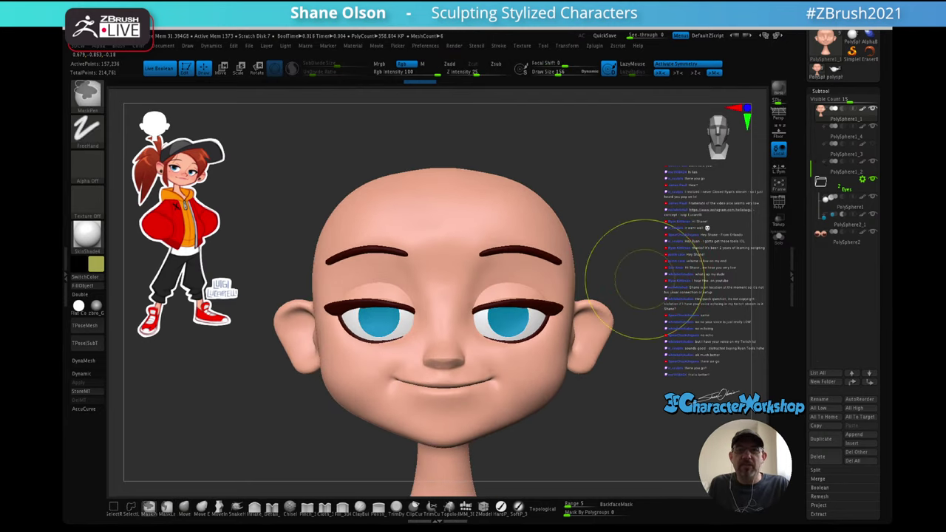
{"action": "mouse_move", "coordinate": [644, 279]}
{"action": "right_mouse_down", "text": "ctrl"}
{"action": "mouse_move", "coordinate": [629, 252]}
{"action": "mouse_move", "coordinate": [633, 276]}
{"action": "mouse_move", "coordinate": [632, 263]}
{"action": "right_mouse_up", "text": "ctrl"}
{"action": "right_click_drag", "start_coordinate": [627, 262], "coordinate": [628, 275], "text": "alt"}
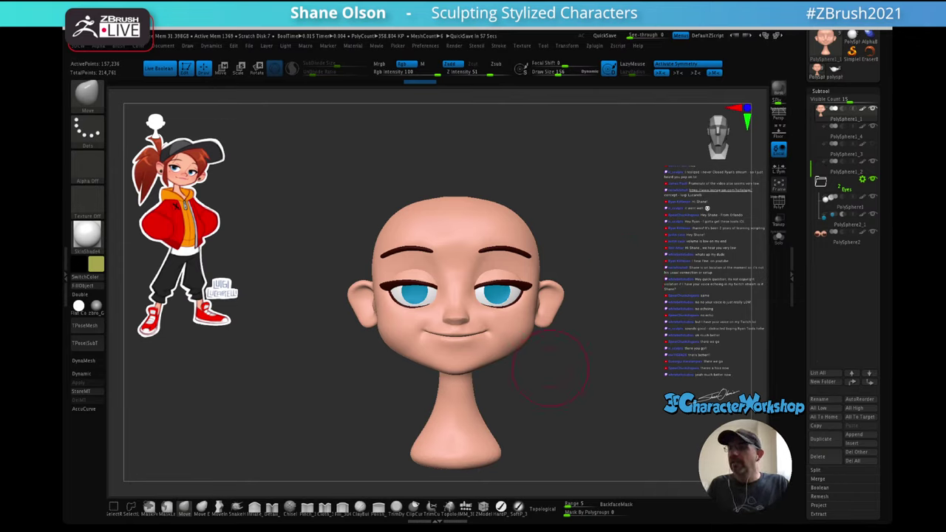
{"action": "right_click_drag", "start_coordinate": [589, 372], "coordinate": [565, 374]}
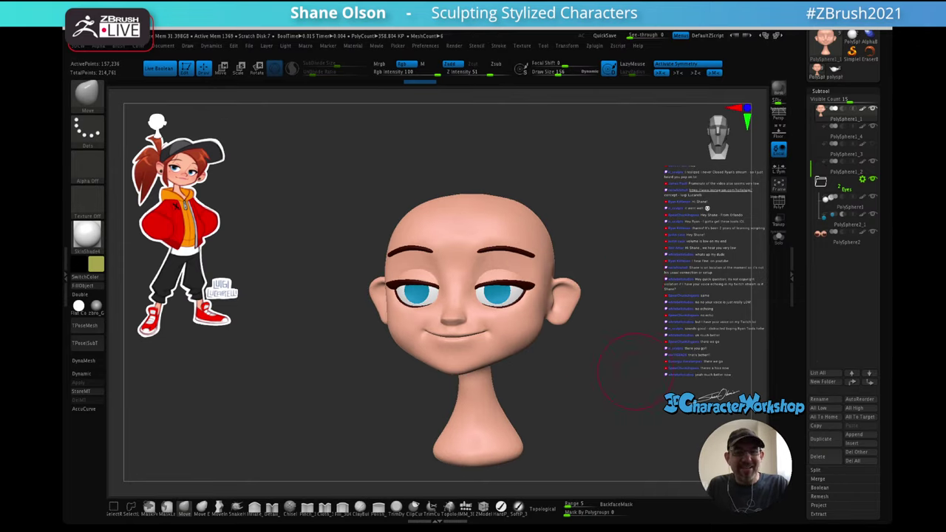
{"action": "key", "text": "ctrl"}
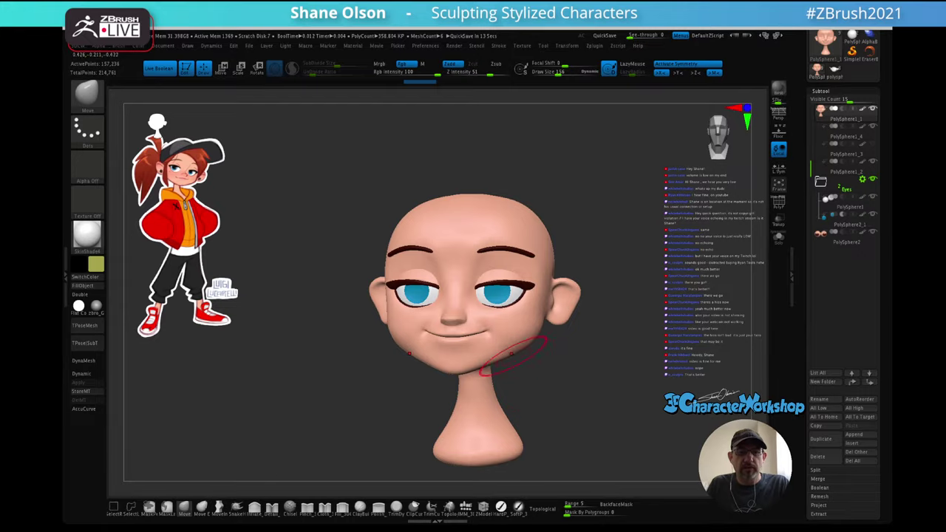
{"action": "mouse_move", "coordinate": [683, 305]}
{"action": "left_mouse_down"}
{"action": "mouse_move", "coordinate": [632, 314]}
{"action": "mouse_move", "coordinate": [631, 297]}
{"action": "mouse_move", "coordinate": [631, 318]}
{"action": "mouse_move", "coordinate": [603, 296]}
{"action": "mouse_move", "coordinate": [655, 318]}
{"action": "mouse_move", "coordinate": [614, 287]}
{"action": "left_mouse_up"}
{"action": "mouse_move", "coordinate": [614, 341]}
{"action": "left_mouse_down"}
{"action": "mouse_move", "coordinate": [632, 353]}
{"action": "mouse_move", "coordinate": [599, 346]}
{"action": "mouse_move", "coordinate": [659, 374]}
{"action": "left_mouse_up"}
{"action": "mouse_move", "coordinate": [660, 303]}
{"action": "left_mouse_down", "text": "alt"}
{"action": "mouse_move", "coordinate": [646, 325]}
{"action": "mouse_move", "coordinate": [647, 280]}
{"action": "left_mouse_up", "text": "alt"}
{"action": "left_click_drag", "start_coordinate": [618, 375], "coordinate": [624, 373]}
{"action": "key", "text": "ctrl"}
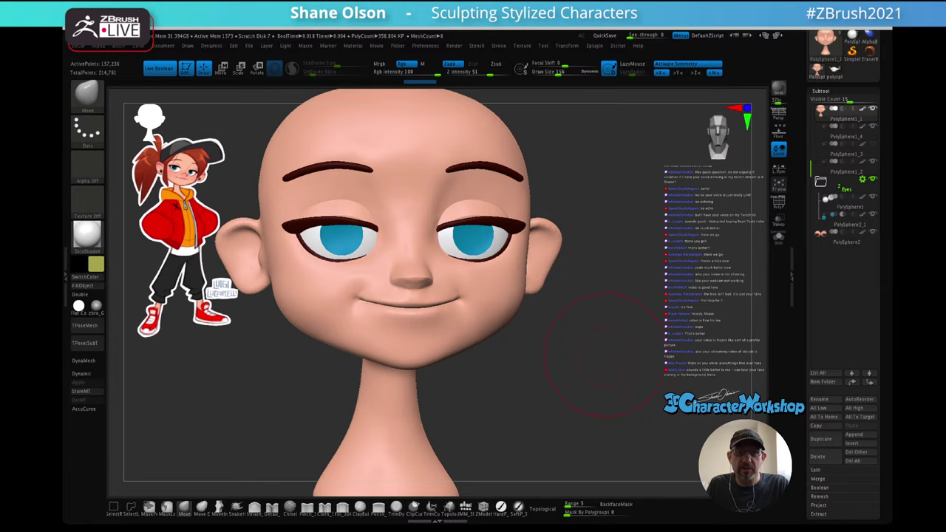
- Smooth the upper forehead across the front of the skull and check the head from the front
{"action": "mouse_move", "coordinate": [625, 351]}
{"action": "left_mouse_down"}
{"action": "mouse_move", "coordinate": [597, 341]}
{"action": "mouse_move", "coordinate": [585, 349]}
{"action": "mouse_move", "coordinate": [586, 368]}
{"action": "mouse_move", "coordinate": [609, 365]}
{"action": "mouse_move", "coordinate": [588, 355]}
{"action": "left_mouse_up"}
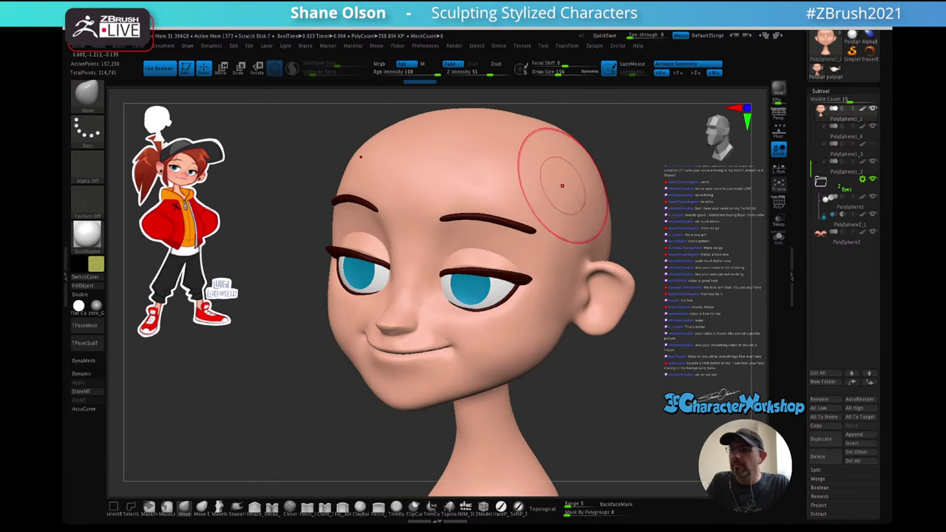
{"action": "right_click_drag", "start_coordinate": [579, 194], "coordinate": [576, 238], "text": "alt"}
{"action": "mouse_move", "coordinate": [486, 171]}
{"action": "left_mouse_down", "text": "shift"}
{"action": "mouse_move", "coordinate": [415, 175]}
{"action": "mouse_move", "coordinate": [517, 173]}
{"action": "left_mouse_up", "text": "shift"}
{"action": "mouse_move", "coordinate": [619, 275]}
{"action": "left_mouse_down"}
{"action": "mouse_move", "coordinate": [609, 260]}
{"action": "mouse_move", "coordinate": [644, 247]}
{"action": "mouse_move", "coordinate": [657, 252]}
{"action": "left_mouse_up"}
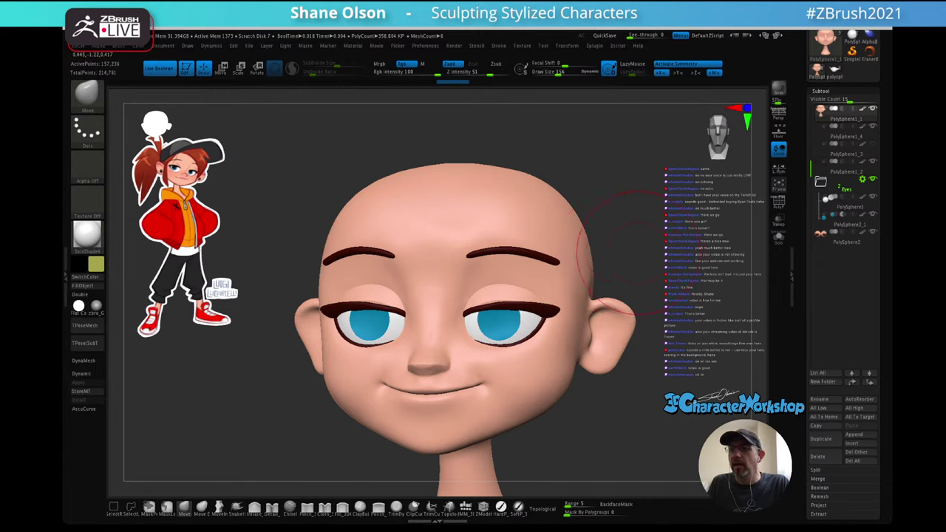
{"action": "left_click_drag", "start_coordinate": [645, 242], "coordinate": [686, 244]}
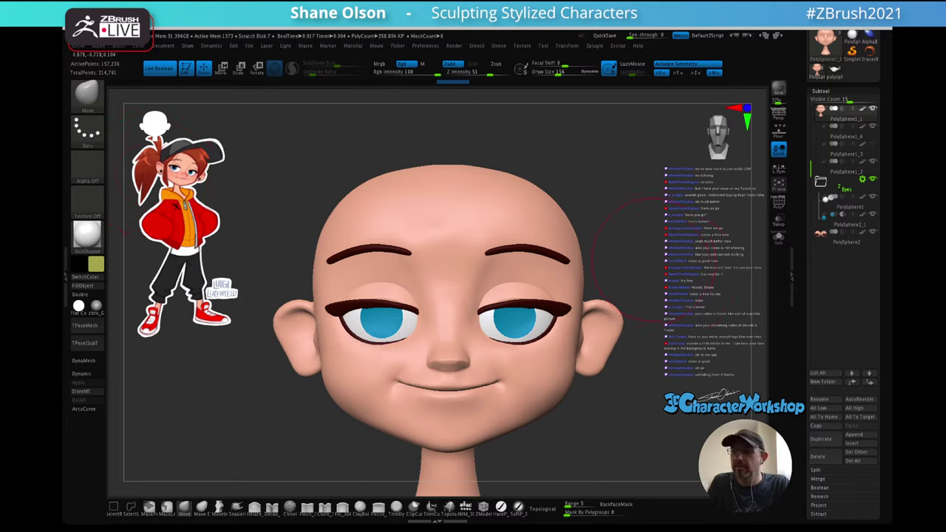
- Adjust the cheek and upper eyelid areas around the eyes with a smaller Move brush
{"action": "mouse_move", "coordinate": [653, 260]}
{"action": "left_mouse_down", "text": "alt"}
{"action": "mouse_move", "coordinate": [639, 203]}
{"action": "mouse_move", "coordinate": [642, 251]}
{"action": "mouse_move", "coordinate": [640, 243]}
{"action": "left_mouse_up", "text": "alt"}
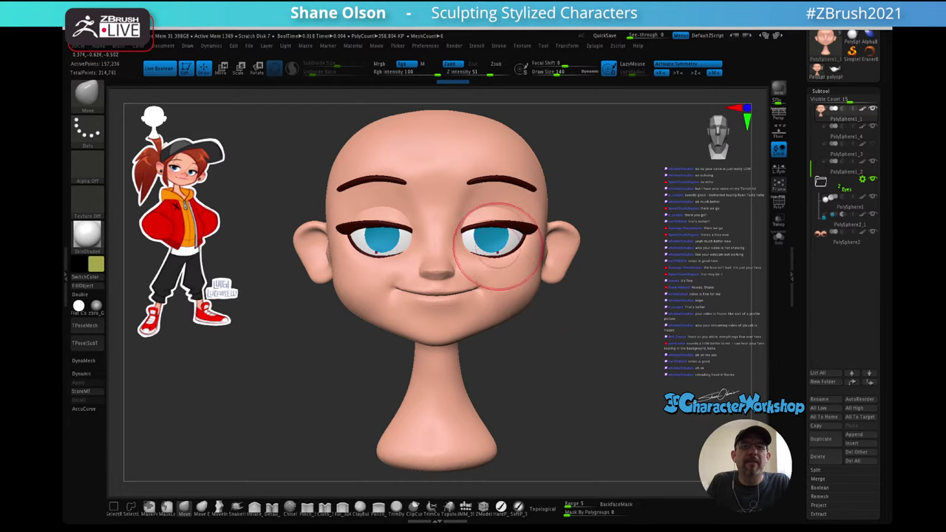
{"action": "mouse_move", "coordinate": [496, 264]}
{"action": "right_mouse_down"}
{"action": "mouse_move", "coordinate": [429, 264]}
{"action": "mouse_move", "coordinate": [526, 265]}
{"action": "mouse_move", "coordinate": [479, 262]}
{"action": "mouse_move", "coordinate": [509, 255]}
{"action": "right_mouse_up"}
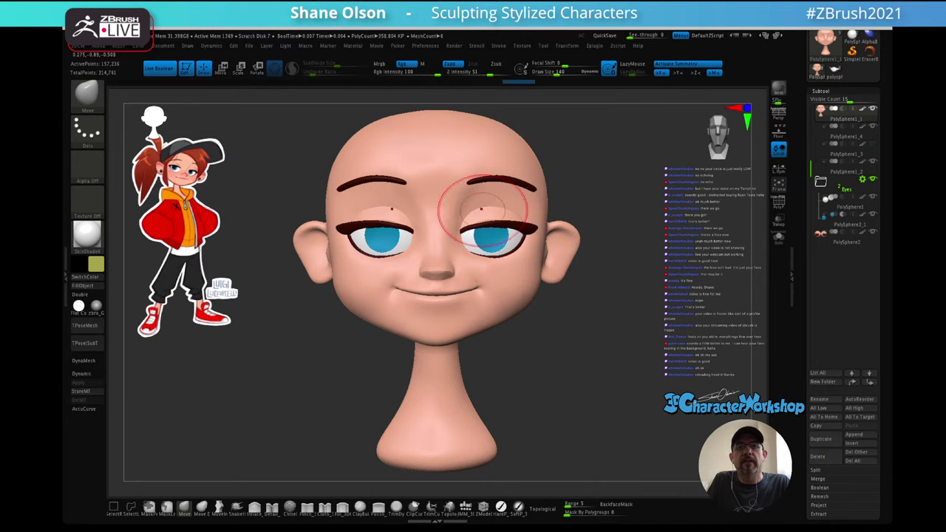
{"action": "mouse_move", "coordinate": [494, 216]}
{"action": "right_mouse_down"}
{"action": "mouse_move", "coordinate": [441, 220]}
{"action": "mouse_move", "coordinate": [510, 247]}
{"action": "mouse_move", "coordinate": [554, 285]}
{"action": "right_mouse_up"}
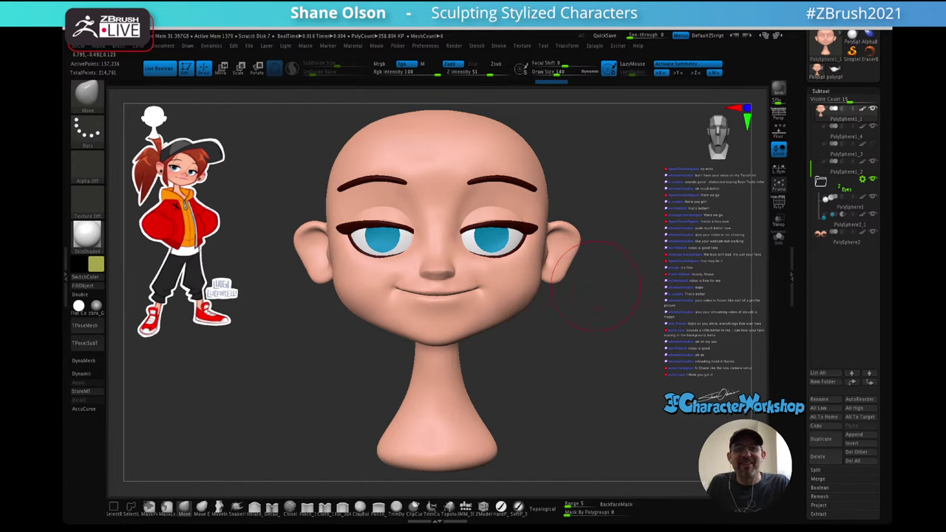
- Smooth the area around the outer upper eyelids and check the face from a three-quarter view
{"action": "mouse_move", "coordinate": [574, 343]}
{"action": "right_mouse_down"}
{"action": "mouse_move", "coordinate": [512, 348]}
{"action": "mouse_move", "coordinate": [621, 303]}
{"action": "mouse_move", "coordinate": [632, 288]}
{"action": "right_mouse_up"}
{"action": "right_click_drag", "start_coordinate": [543, 207], "coordinate": [477, 213]}
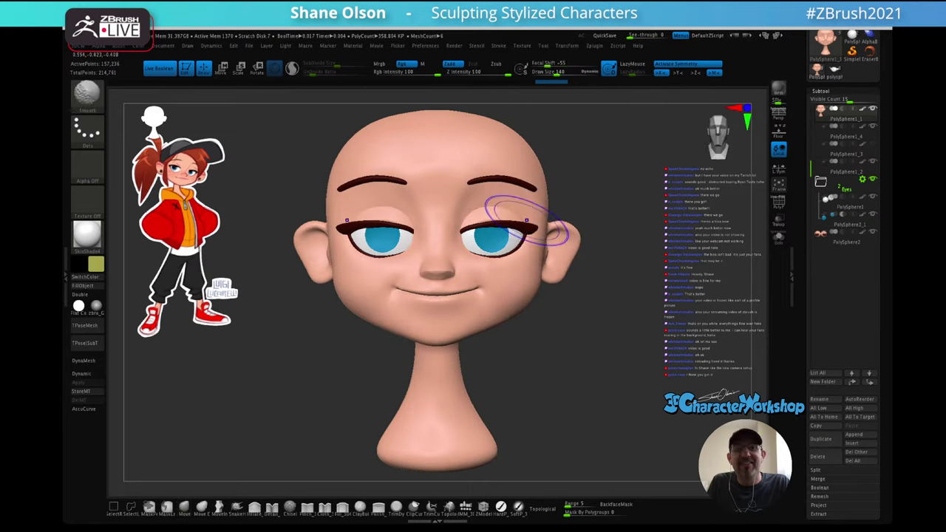
{"action": "right_click_drag", "start_coordinate": [592, 277], "coordinate": [606, 318], "text": "ctrl"}
{"action": "mouse_move", "coordinate": [636, 263]}
{"action": "right_mouse_down", "text": "alt"}
{"action": "mouse_move", "coordinate": [648, 284]}
{"action": "mouse_move", "coordinate": [615, 328]}
{"action": "right_mouse_up", "text": "alt"}
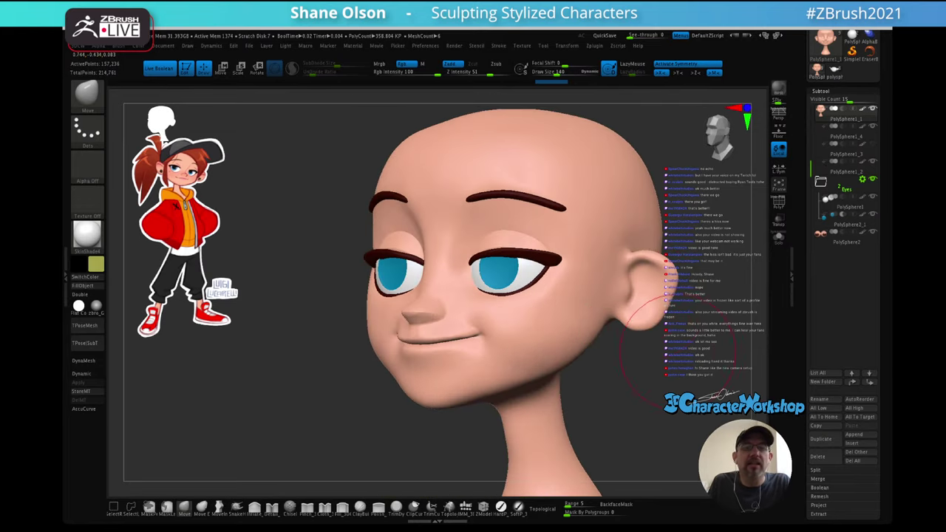
- Carve detail into the inner hollow of the ear with the Detail_3DCW brush at draw size 52
{"action": "mouse_move", "coordinate": [731, 312]}
{"action": "right_mouse_down", "text": "alt"}
{"action": "mouse_move", "coordinate": [639, 303]}
{"action": "mouse_move", "coordinate": [640, 283]}
{"action": "mouse_move", "coordinate": [630, 311]}
{"action": "mouse_move", "coordinate": [614, 306]}
{"action": "right_mouse_up", "text": "alt"}
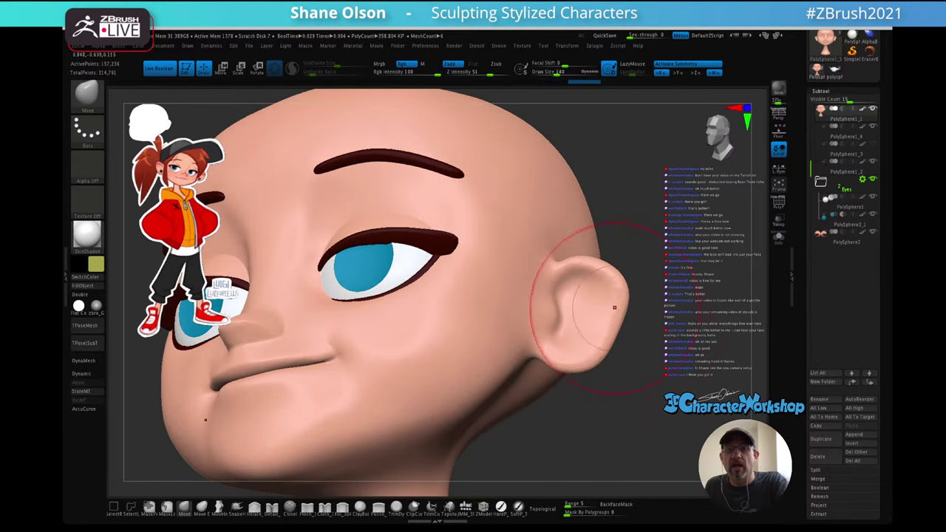
{"action": "key", "text": "bracketleft"}
{"action": "key", "text": "bracketleft"}
{"action": "key", "text": "bracketleft"}
{"action": "key", "text": "bracketleft"}
{"action": "key", "text": "bracketleft"}
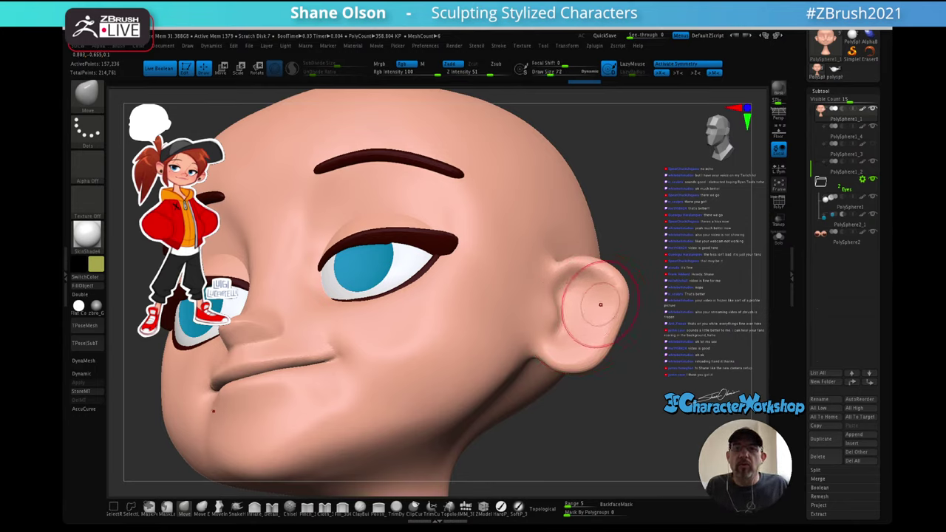
{"action": "key", "text": "bracketleft"}
{"action": "key", "text": "bracketleft"}
{"action": "key", "text": "bracketleft"}
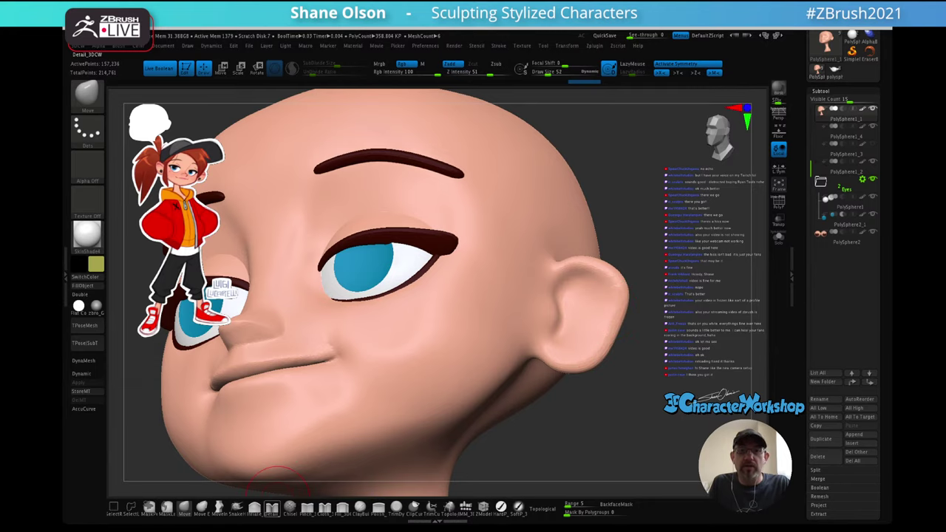
{"action": "left_click", "coordinate": [272, 509]}
{"action": "right_click_drag", "start_coordinate": [587, 307], "coordinate": [574, 308]}
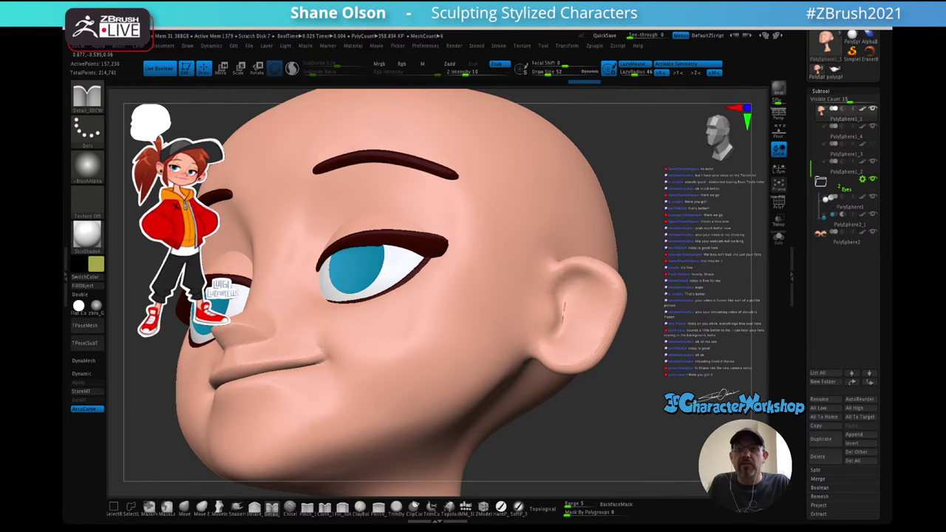
{"action": "mouse_move", "coordinate": [569, 278]}
{"action": "left_mouse_down"}
{"action": "mouse_move", "coordinate": [587, 281]}
{"action": "mouse_move", "coordinate": [569, 289]}
{"action": "mouse_move", "coordinate": [595, 287]}
{"action": "left_mouse_up"}
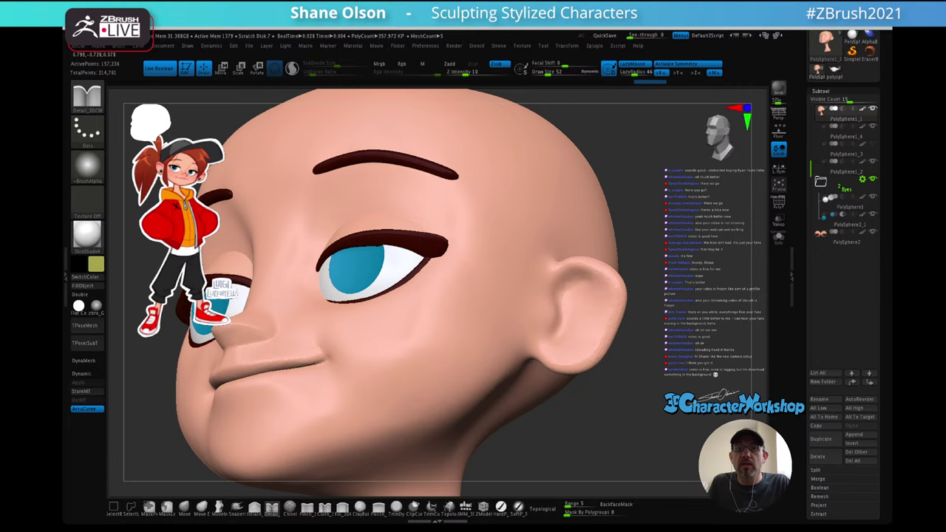
- Refine the inside of the ear's upper rim with short detail strokes from a lower viewing angle
{"action": "right_click_drag", "start_coordinate": [585, 312], "coordinate": [575, 292]}
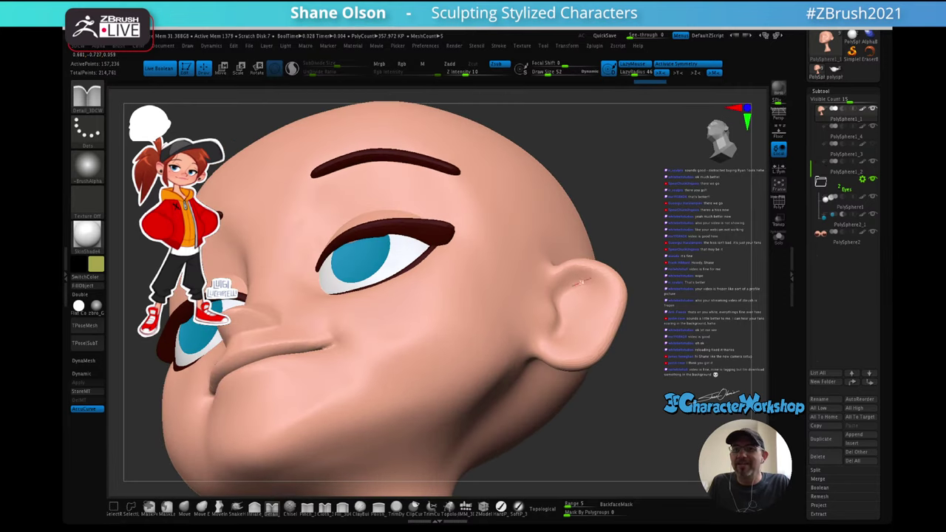
{"action": "left_click_drag", "start_coordinate": [608, 291], "coordinate": [603, 292]}
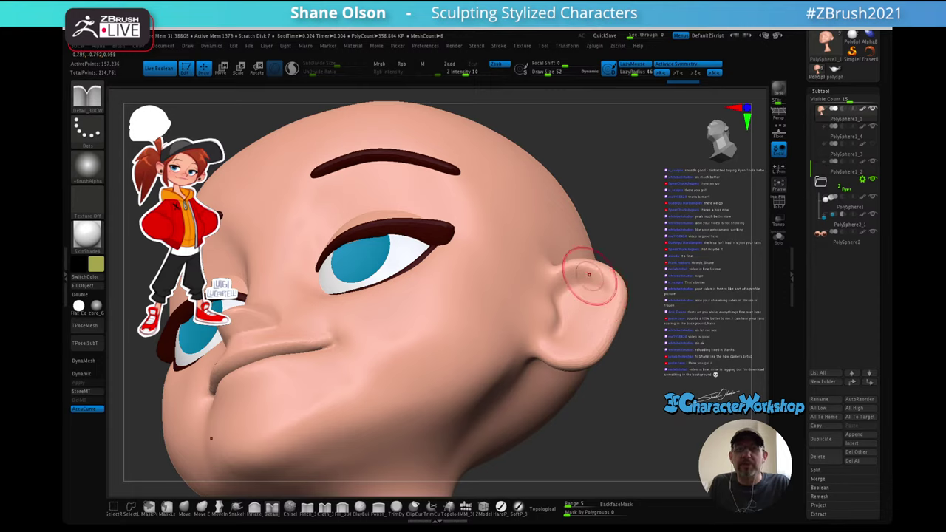
{"action": "left_click_drag", "start_coordinate": [584, 266], "coordinate": [559, 281]}
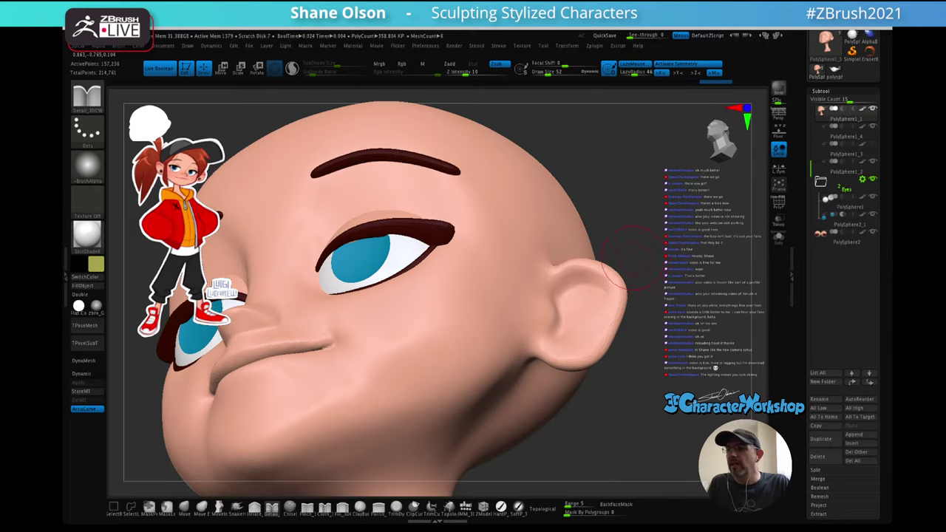
{"action": "mouse_move", "coordinate": [633, 257]}
{"action": "left_mouse_down"}
{"action": "mouse_move", "coordinate": [665, 244]}
{"action": "mouse_move", "coordinate": [676, 261]}
{"action": "mouse_move", "coordinate": [669, 255]}
{"action": "mouse_move", "coordinate": [668, 287]}
{"action": "left_mouse_up"}
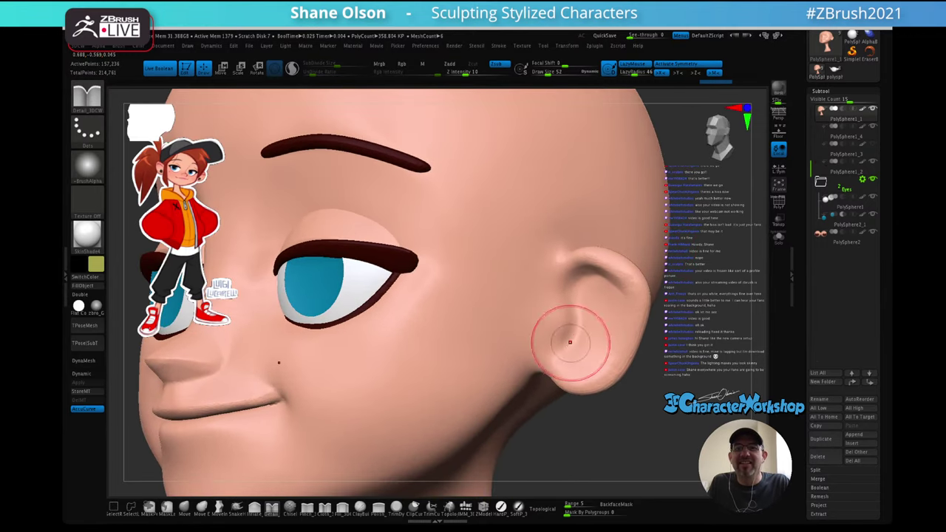
- Deepen the inner fold of the ear from above the earlobe up to the upper rim
{"action": "left_click_drag", "start_coordinate": [570, 342], "coordinate": [573, 329]}
{"action": "left_click_drag", "start_coordinate": [574, 281], "coordinate": [584, 269]}
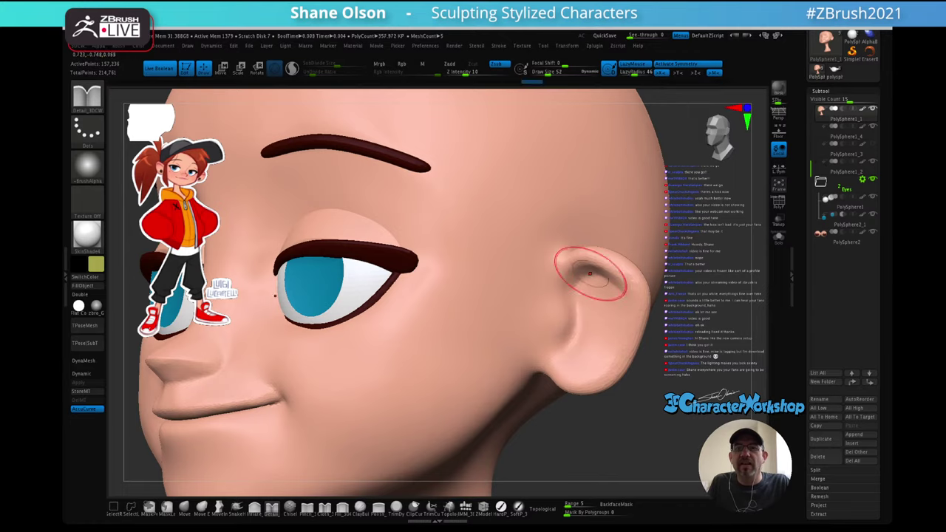
{"action": "left_click_drag", "start_coordinate": [558, 341], "coordinate": [566, 268]}
{"action": "left_click_drag", "start_coordinate": [671, 303], "coordinate": [678, 303]}
{"action": "mouse_move", "coordinate": [583, 274]}
{"action": "right_mouse_down"}
{"action": "mouse_move", "coordinate": [611, 273]}
{"action": "mouse_move", "coordinate": [610, 262]}
{"action": "right_mouse_up"}
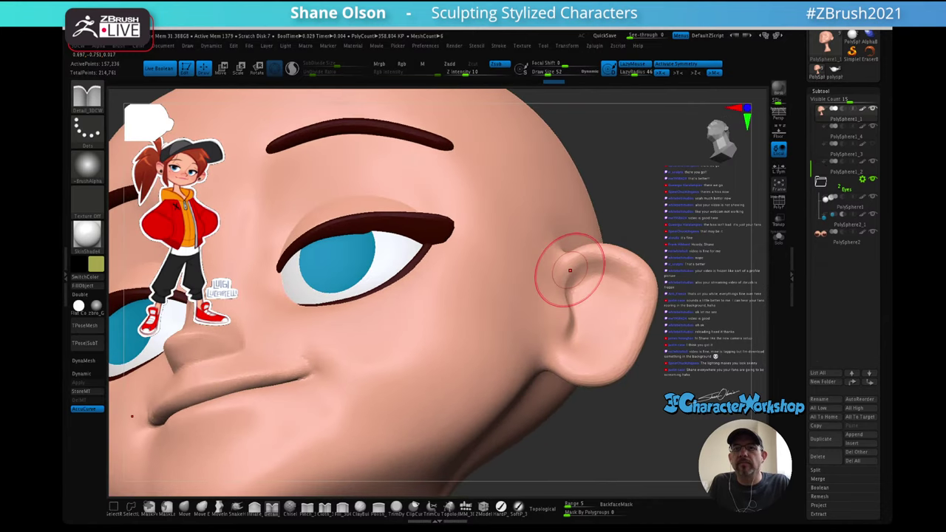
- Define the ear's upper front fold and outer rim, and check both ears from the front
{"action": "mouse_move", "coordinate": [572, 269]}
{"action": "left_mouse_down"}
{"action": "mouse_move", "coordinate": [620, 270]}
{"action": "mouse_move", "coordinate": [589, 261]}
{"action": "left_mouse_up"}
{"action": "left_click_drag", "start_coordinate": [637, 269], "coordinate": [640, 314]}
{"action": "mouse_move", "coordinate": [631, 299]}
{"action": "right_mouse_down"}
{"action": "mouse_move", "coordinate": [572, 303]}
{"action": "mouse_move", "coordinate": [665, 290]}
{"action": "mouse_move", "coordinate": [605, 271]}
{"action": "mouse_move", "coordinate": [657, 323]}
{"action": "right_mouse_up"}
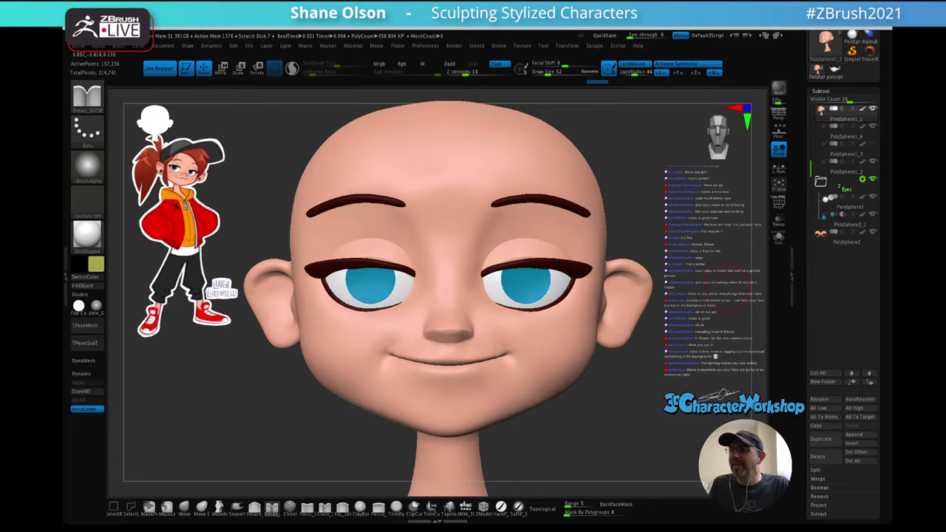
{"action": "right_click_drag", "start_coordinate": [704, 305], "coordinate": [707, 252], "text": "ctrl"}
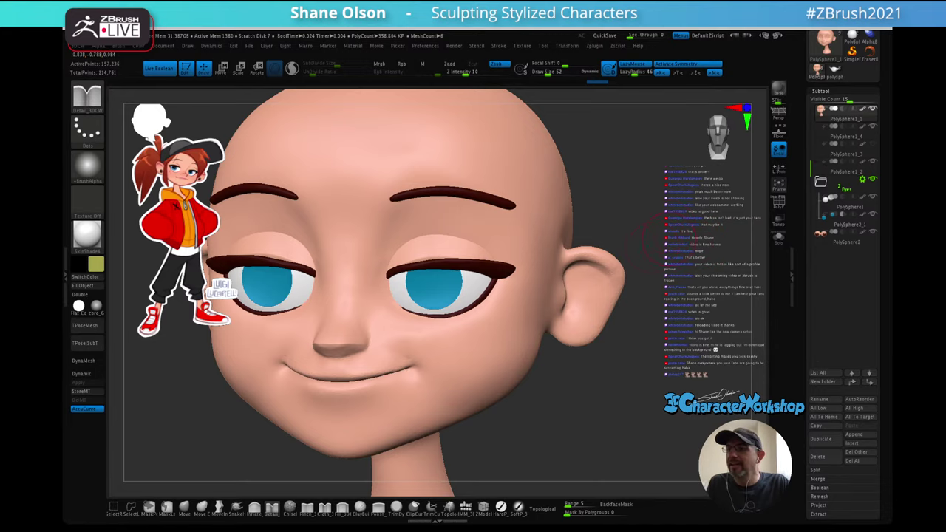
{"action": "mouse_move", "coordinate": [657, 283]}
{"action": "right_mouse_down"}
{"action": "mouse_move", "coordinate": [666, 286]}
{"action": "mouse_move", "coordinate": [674, 227]}
{"action": "mouse_move", "coordinate": [663, 218]}
{"action": "mouse_move", "coordinate": [585, 231]}
{"action": "right_mouse_up"}
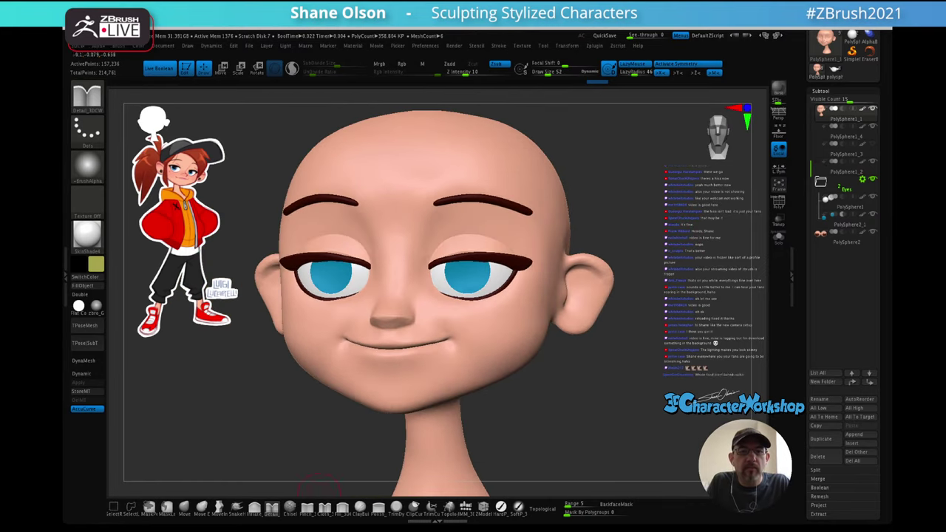
- Sharpen the forms around the brow and nose bridge with the Pinch brush at Z Intensity 11, and smooth them
{"action": "left_click", "coordinate": [308, 508]}
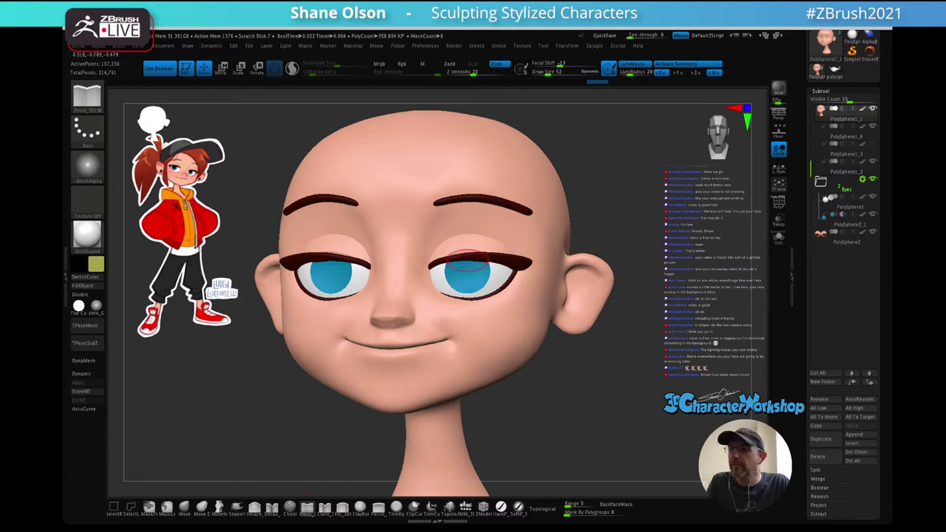
{"action": "mouse_move", "coordinate": [468, 260]}
{"action": "right_mouse_down"}
{"action": "mouse_move", "coordinate": [457, 252]}
{"action": "mouse_move", "coordinate": [464, 245]}
{"action": "right_mouse_up"}
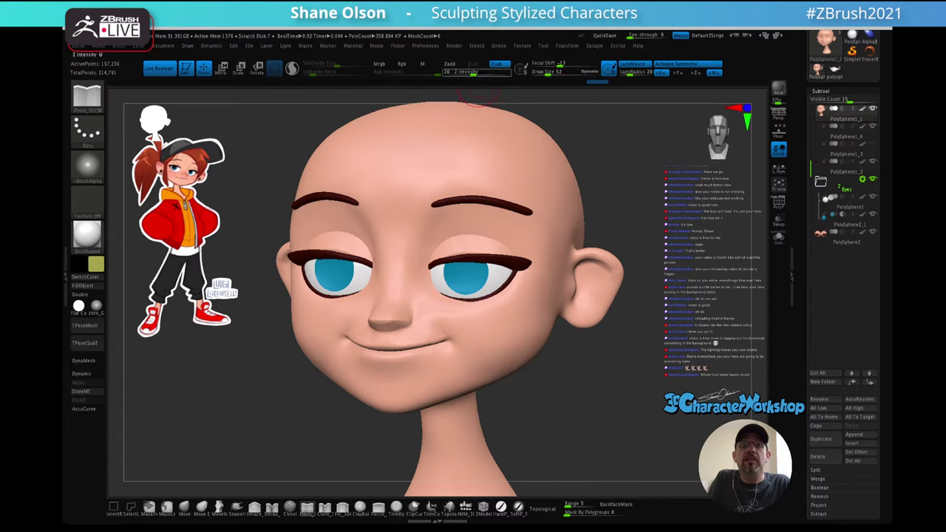
{"action": "left_click_drag", "start_coordinate": [473, 72], "coordinate": [465, 73]}
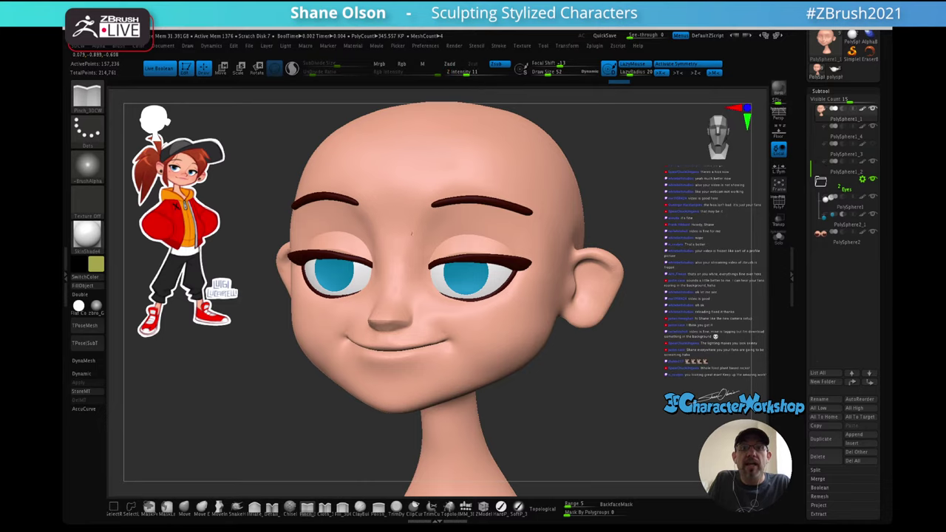
{"action": "right_click_drag", "start_coordinate": [467, 220], "coordinate": [467, 224]}
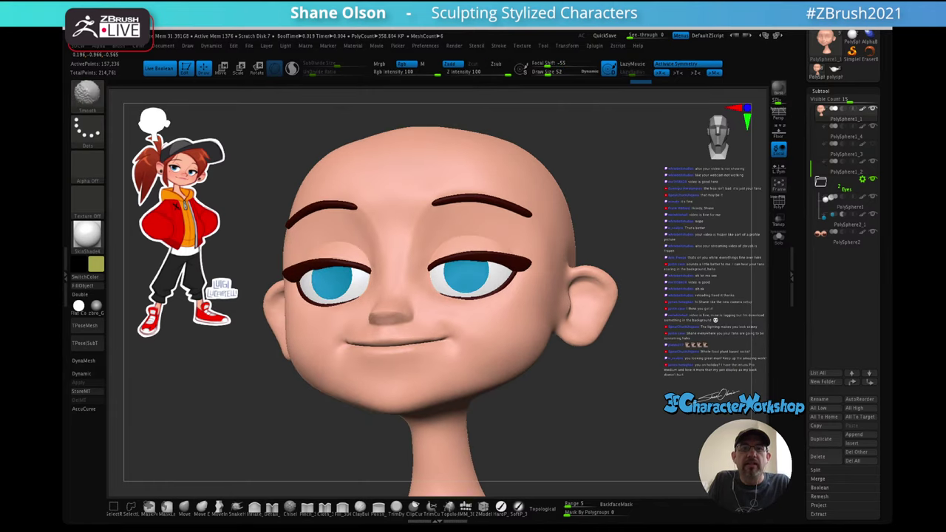
{"action": "mouse_move", "coordinate": [448, 224]}
{"action": "right_mouse_down"}
{"action": "mouse_move", "coordinate": [492, 234]}
{"action": "mouse_move", "coordinate": [425, 244]}
{"action": "right_mouse_up"}
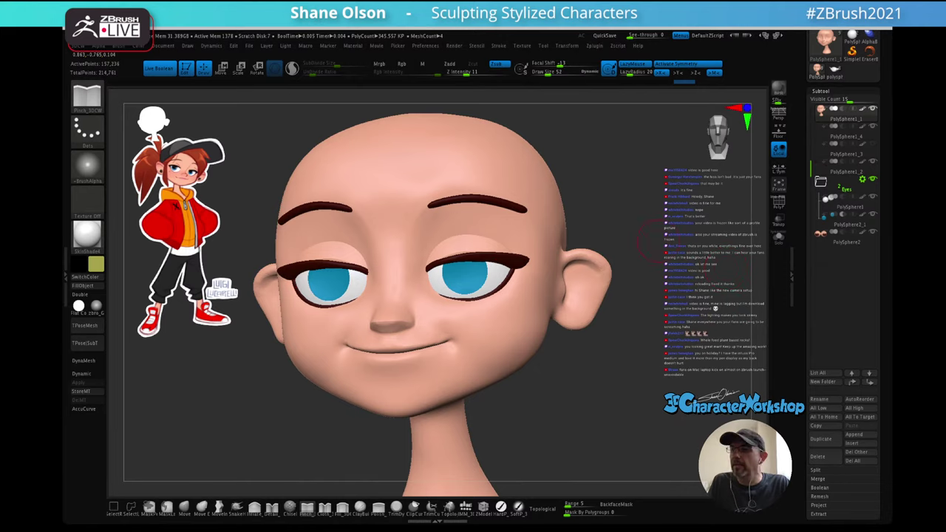
- Insert a QuadSphere from the IMM_3DCW brush on the crown in top view, sized to about the skull's width
{"action": "mouse_move", "coordinate": [660, 241]}
{"action": "left_mouse_down"}
{"action": "mouse_move", "coordinate": [649, 266]}
{"action": "mouse_move", "coordinate": [618, 220]}
{"action": "mouse_move", "coordinate": [626, 255]}
{"action": "left_mouse_up"}
{"action": "left_click_drag", "start_coordinate": [602, 223], "coordinate": [612, 247]}
{"action": "left_click_drag", "start_coordinate": [577, 207], "coordinate": [674, 209]}
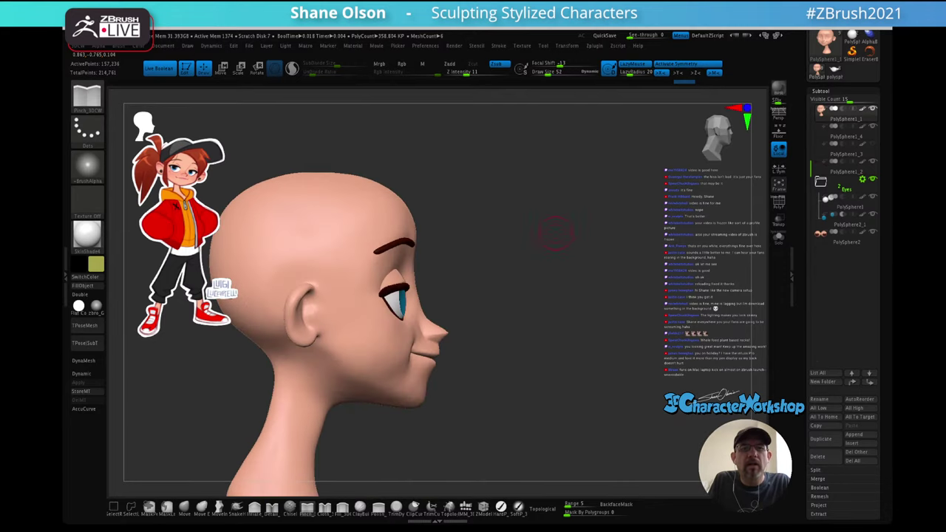
{"action": "mouse_move", "coordinate": [555, 227]}
{"action": "left_mouse_down"}
{"action": "mouse_move", "coordinate": [586, 211]}
{"action": "mouse_move", "coordinate": [548, 216]}
{"action": "mouse_move", "coordinate": [553, 285]}
{"action": "left_mouse_up"}
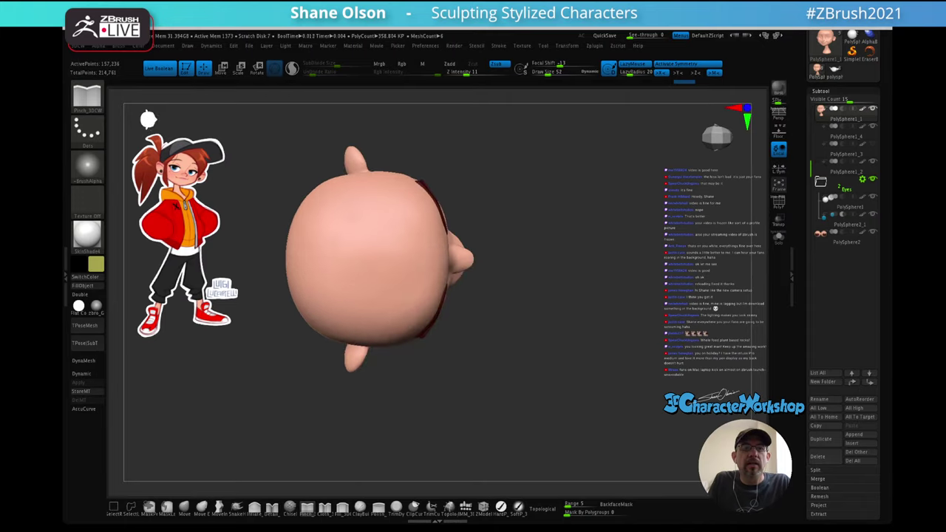
{"action": "left_click_drag", "start_coordinate": [512, 262], "coordinate": [560, 268], "text": "alt"}
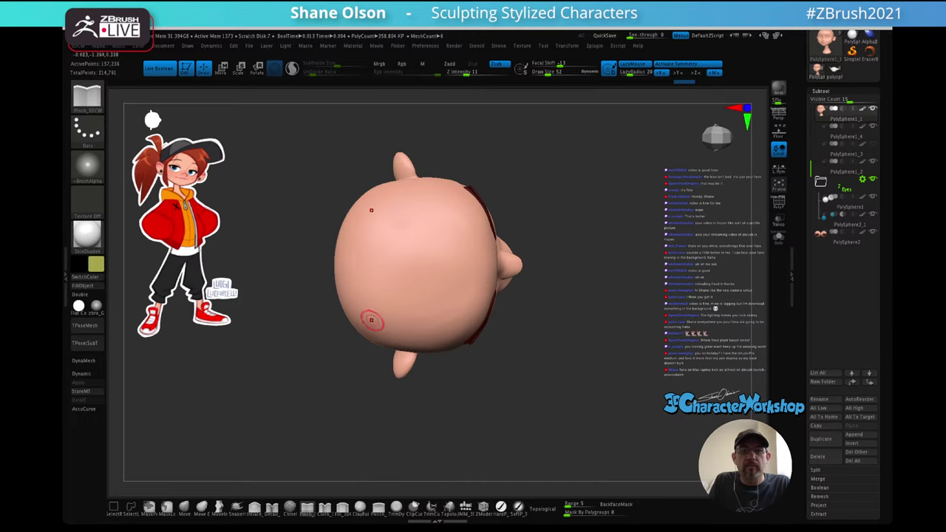
{"action": "left_click", "coordinate": [465, 507]}
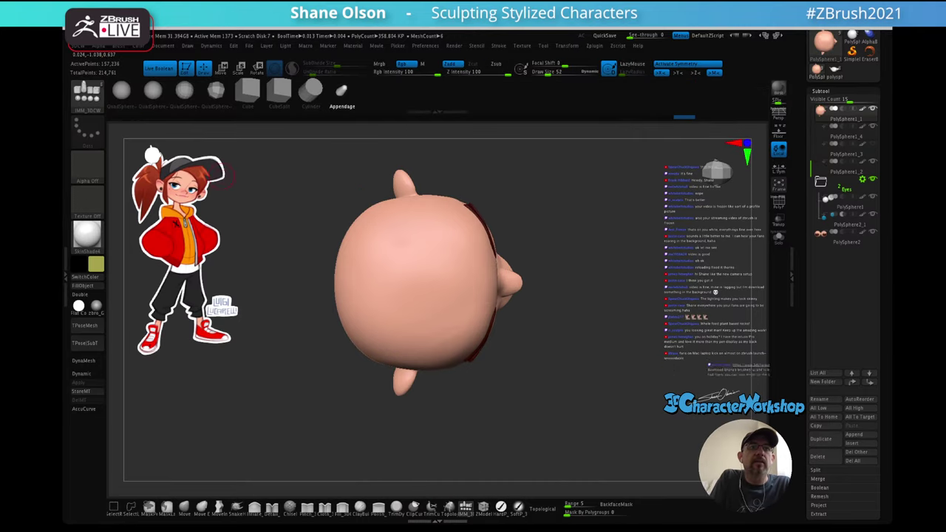
{"action": "left_click", "coordinate": [155, 91]}
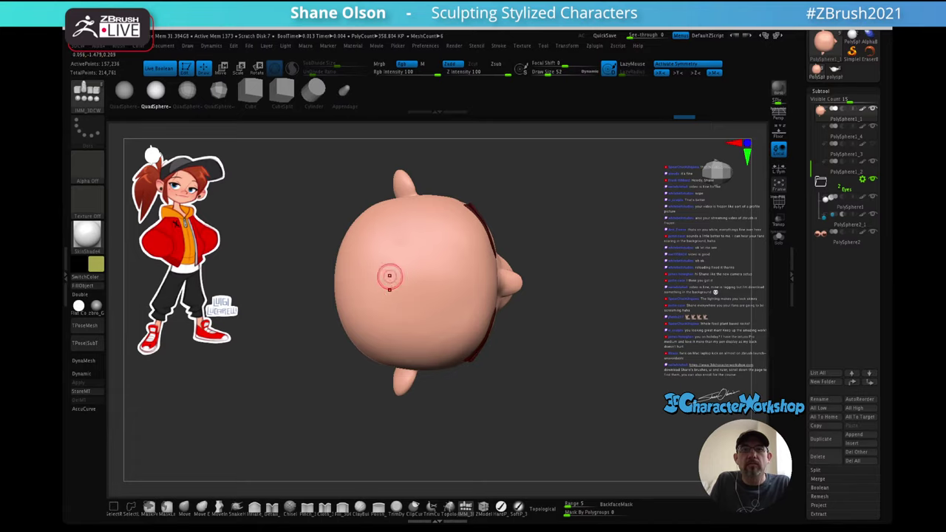
{"action": "left_click_drag", "start_coordinate": [389, 282], "coordinate": [427, 358]}
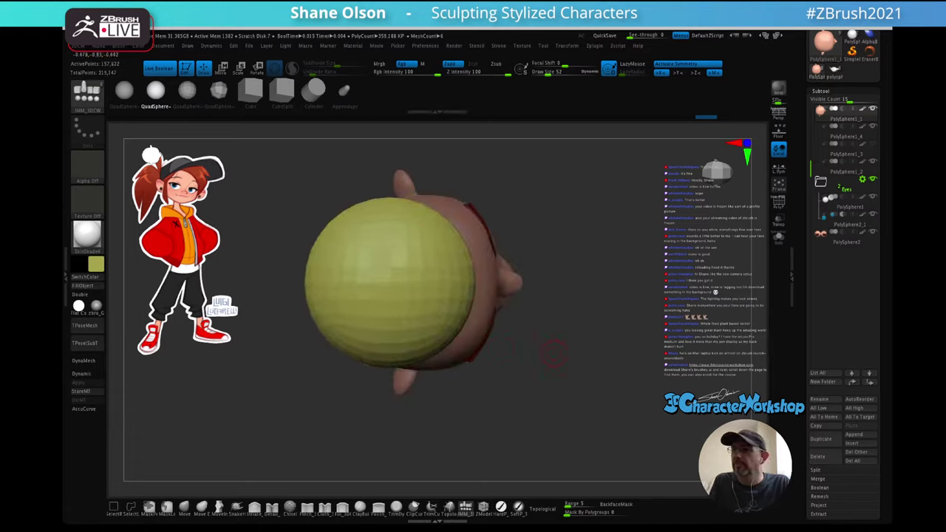
- Split the inserted sphere from the head into its own subtool with Split Unmasked Points
{"action": "left_click_drag", "start_coordinate": [553, 348], "coordinate": [545, 220]}
{"action": "left_click_drag", "start_coordinate": [590, 248], "coordinate": [573, 249]}
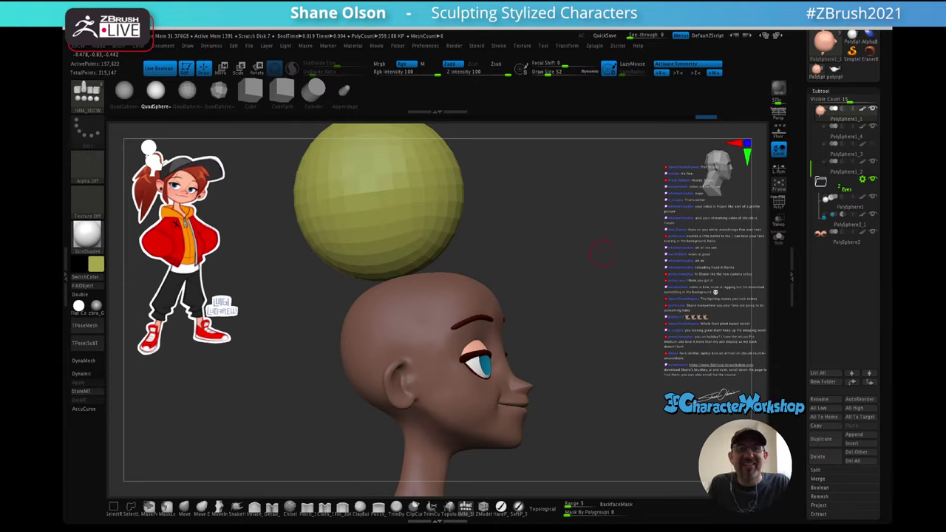
{"action": "left_click_drag", "start_coordinate": [603, 240], "coordinate": [591, 298], "text": "alt"}
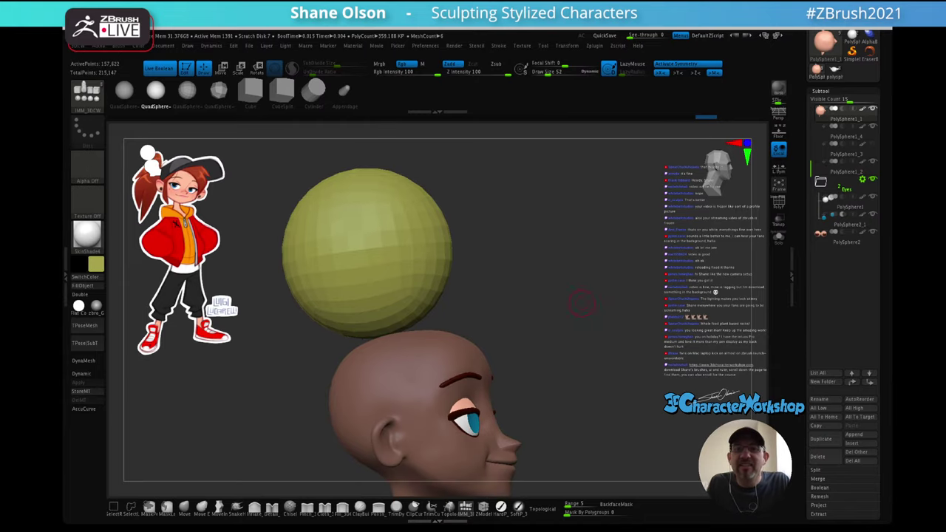
{"action": "key", "text": "space"}
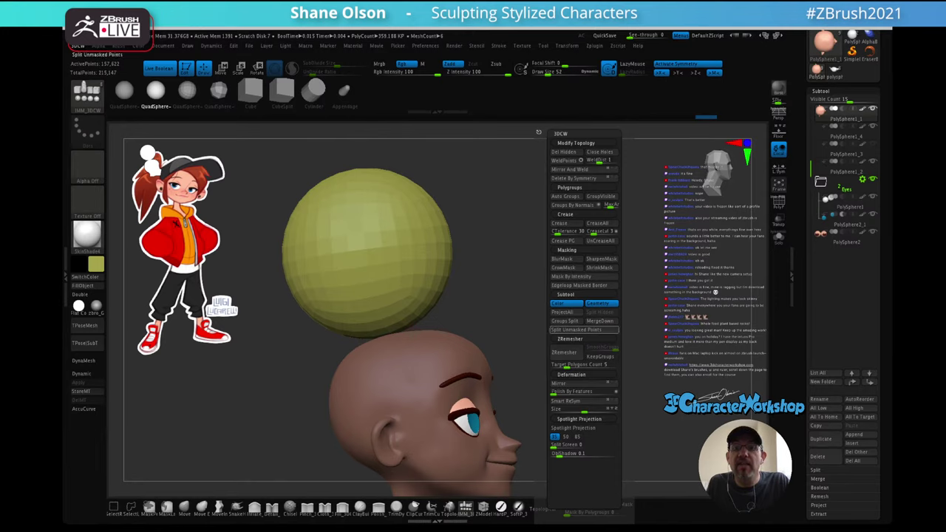
{"action": "left_click", "coordinate": [584, 330]}
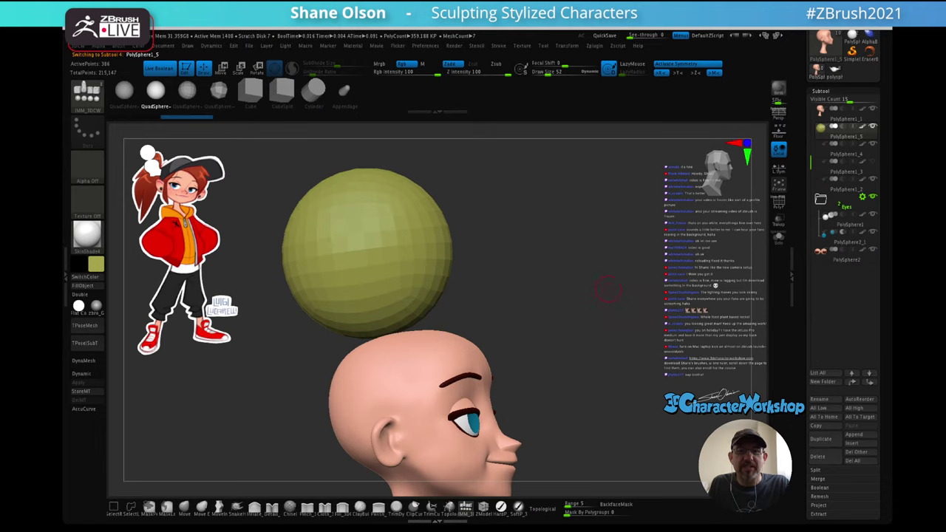
- Display the polygroup wireframe on the new sphere and bring the sphere closer in side view
{"action": "key", "text": "shift+f"}
{"action": "left_click_drag", "start_coordinate": [595, 277], "coordinate": [610, 277]}
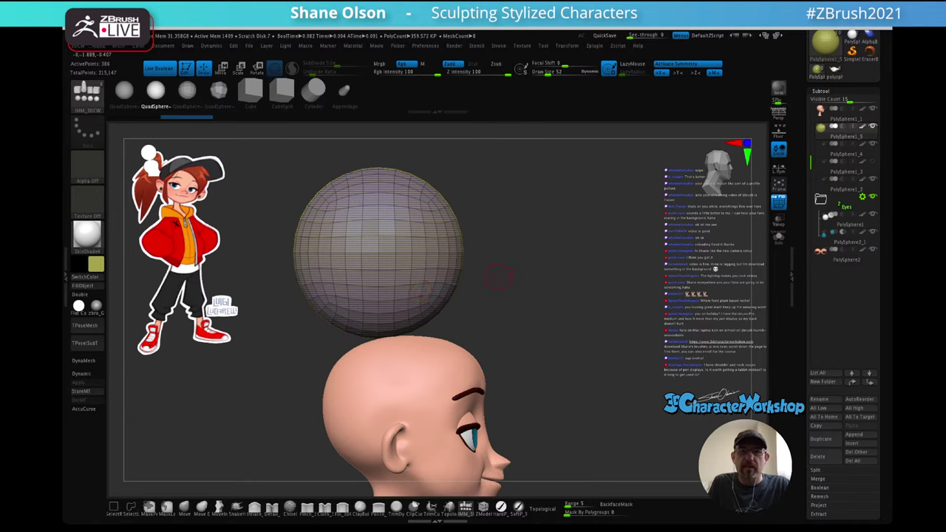
{"action": "mouse_move", "coordinate": [558, 297]}
{"action": "left_mouse_down"}
{"action": "mouse_move", "coordinate": [522, 296]}
{"action": "mouse_move", "coordinate": [581, 280]}
{"action": "mouse_move", "coordinate": [576, 312]}
{"action": "mouse_move", "coordinate": [561, 326]}
{"action": "mouse_move", "coordinate": [600, 298]}
{"action": "mouse_move", "coordinate": [572, 293]}
{"action": "mouse_move", "coordinate": [577, 340]}
{"action": "left_mouse_up"}
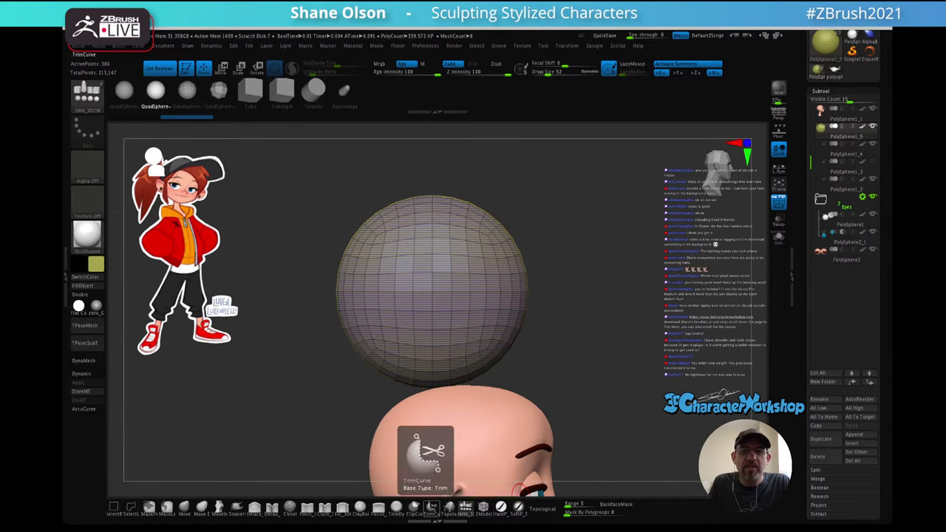
{"action": "left_click", "coordinate": [415, 507]}
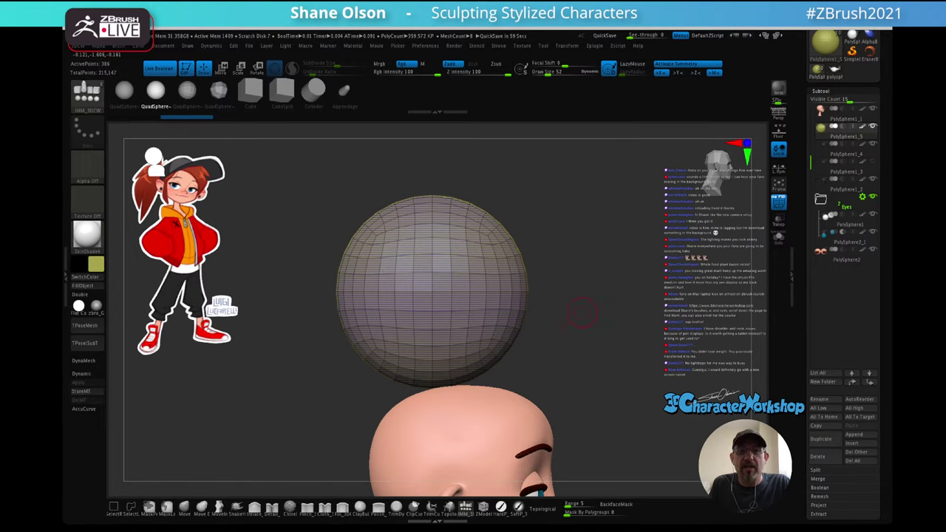
{"action": "key", "text": "shift"}
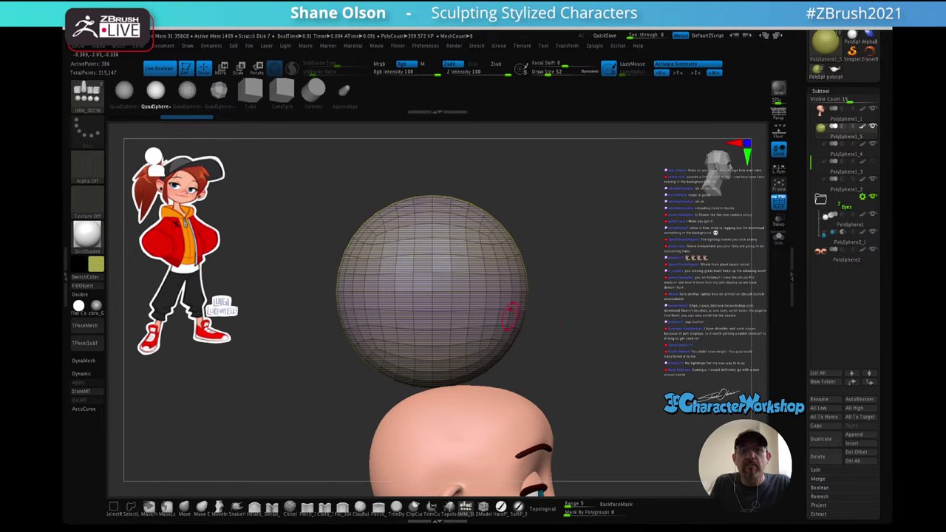
{"action": "mouse_move", "coordinate": [560, 286]}
{"action": "left_mouse_down", "text": "ctrl"}
{"action": "mouse_move", "coordinate": [368, 293]}
{"action": "mouse_move", "coordinate": [328, 306]}
{"action": "left_mouse_up", "text": "ctrl"}
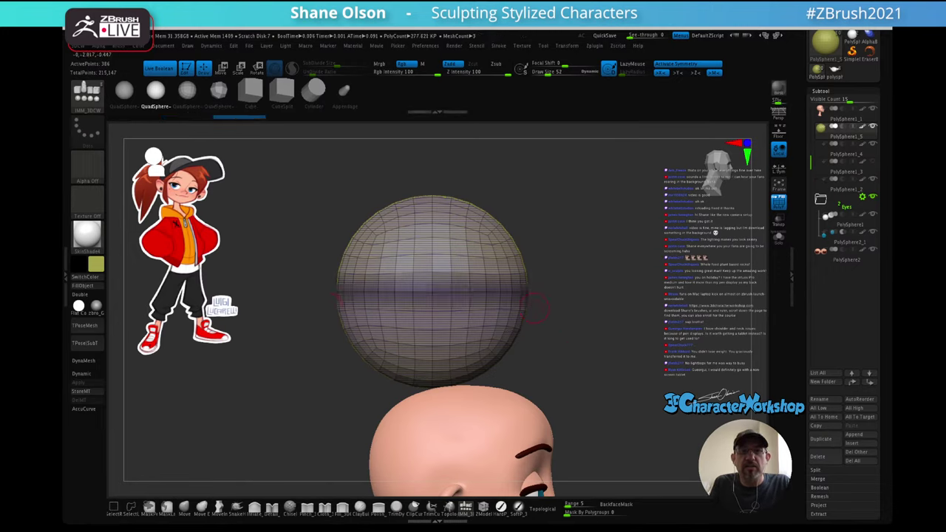
{"action": "mouse_move", "coordinate": [543, 302]}
{"action": "left_mouse_down"}
{"action": "mouse_move", "coordinate": [628, 326]}
{"action": "mouse_move", "coordinate": [632, 342]}
{"action": "mouse_move", "coordinate": [539, 304]}
{"action": "mouse_move", "coordinate": [545, 289]}
{"action": "mouse_move", "coordinate": [598, 288]}
{"action": "mouse_move", "coordinate": [604, 305]}
{"action": "mouse_move", "coordinate": [617, 300]}
{"action": "mouse_move", "coordinate": [602, 264]}
{"action": "mouse_move", "coordinate": [604, 312]}
{"action": "mouse_move", "coordinate": [576, 246]}
{"action": "mouse_move", "coordinate": [631, 301]}
{"action": "left_mouse_up"}
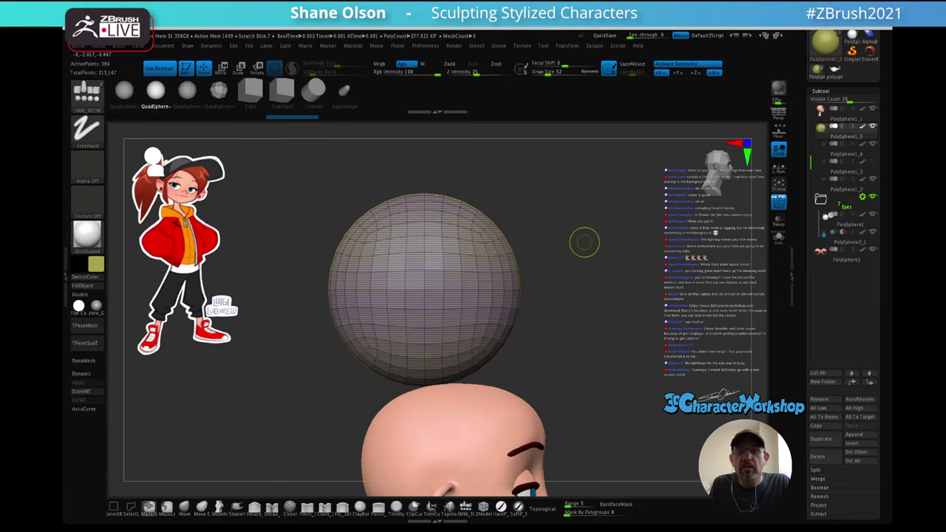
{"action": "left_click_drag", "start_coordinate": [588, 239], "coordinate": [645, 307], "text": "ctrl"}
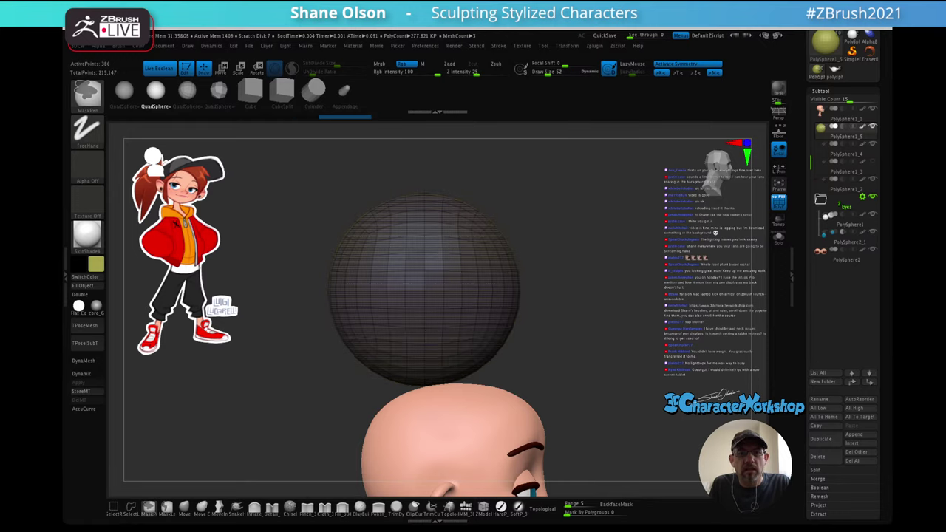
{"action": "left_click_drag", "start_coordinate": [592, 253], "coordinate": [640, 296], "text": "ctrl"}
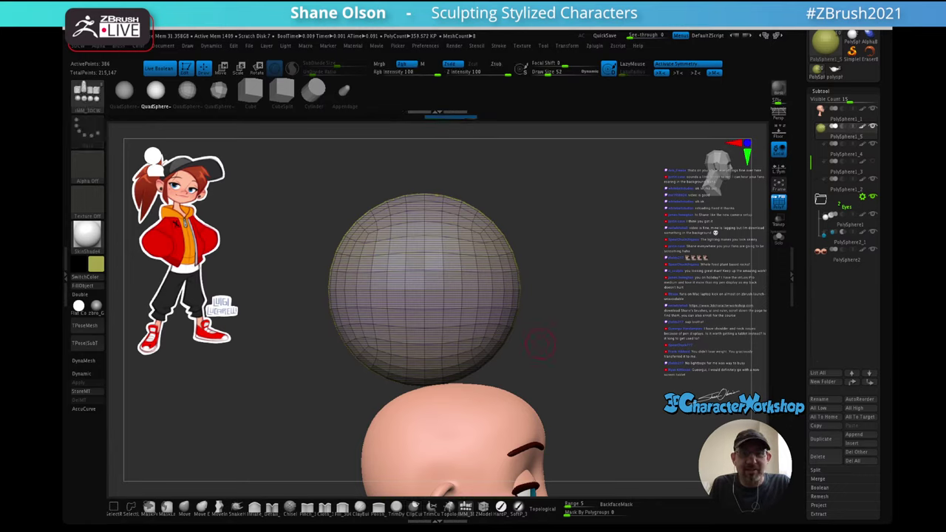
- Clip off the sphere's lower half with a horizontal line through its middle, and turn off Live Boolean
{"action": "left_click_drag", "start_coordinate": [572, 297], "coordinate": [275, 298], "text": "ctrl+shift"}
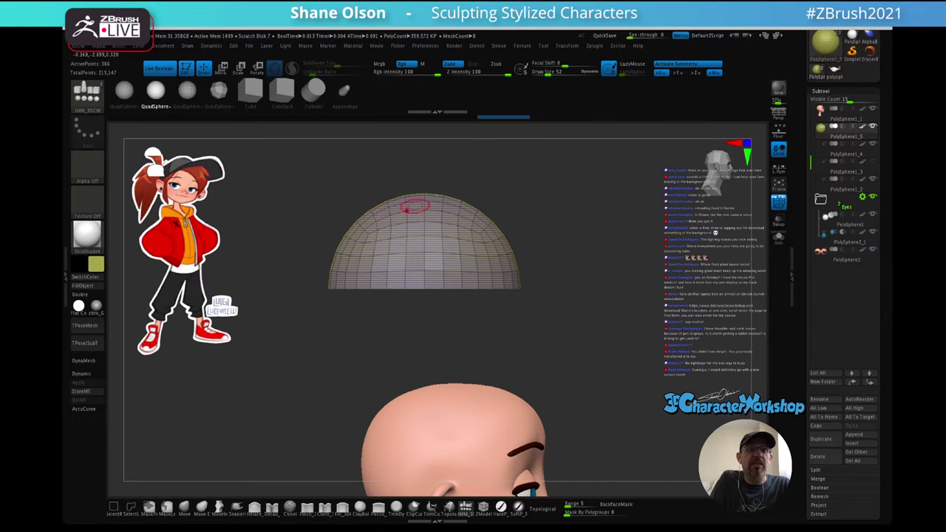
{"action": "left_click", "coordinate": [160, 68]}
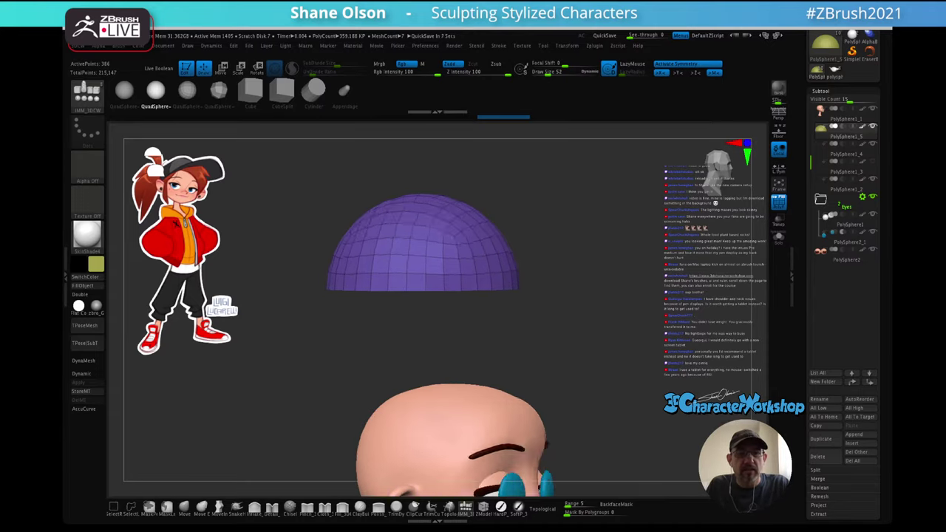
- Shift the gizmo pivot to the base of the dome and place the dome tilted backward on the crown of the head
{"action": "key", "text": "w"}
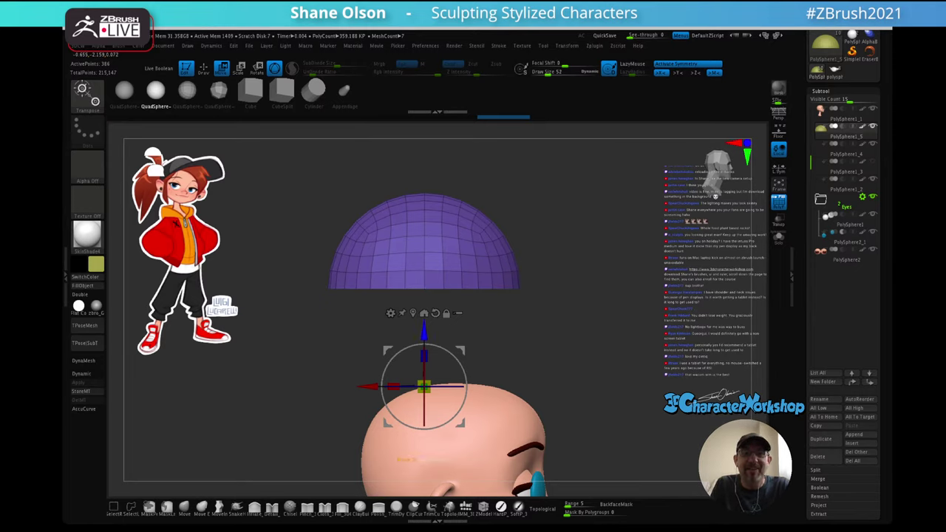
{"action": "left_click_drag", "start_coordinate": [424, 332], "coordinate": [424, 234], "text": "alt"}
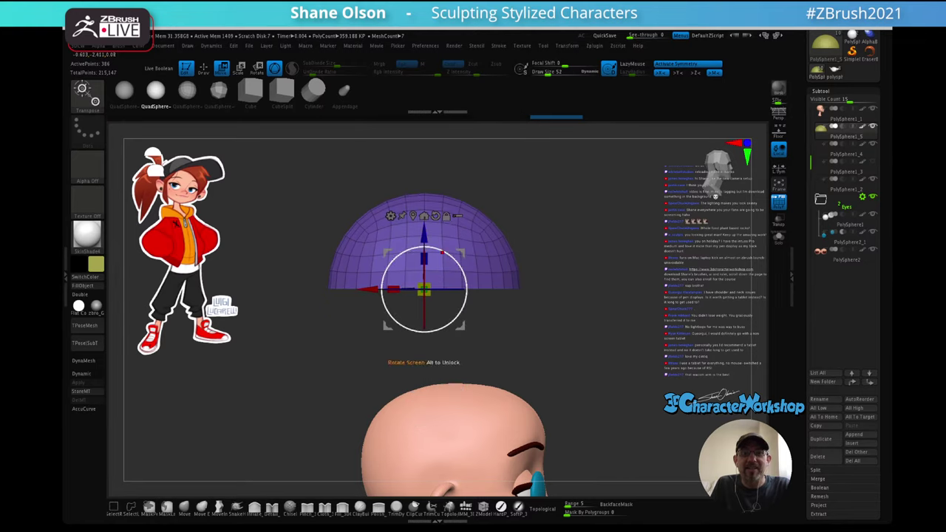
{"action": "left_click_drag", "start_coordinate": [461, 253], "coordinate": [457, 378]}
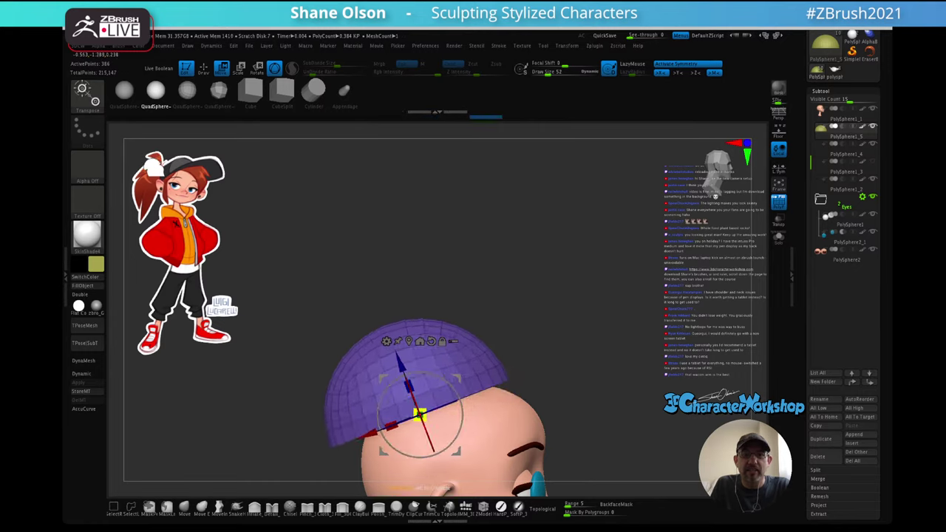
{"action": "left_click_drag", "start_coordinate": [420, 415], "coordinate": [406, 424]}
{"action": "left_click_drag", "start_coordinate": [561, 355], "coordinate": [539, 252], "text": "alt"}
{"action": "mouse_move", "coordinate": [576, 295]}
{"action": "left_mouse_down"}
{"action": "mouse_move", "coordinate": [443, 303]}
{"action": "mouse_move", "coordinate": [576, 297]}
{"action": "left_mouse_up"}
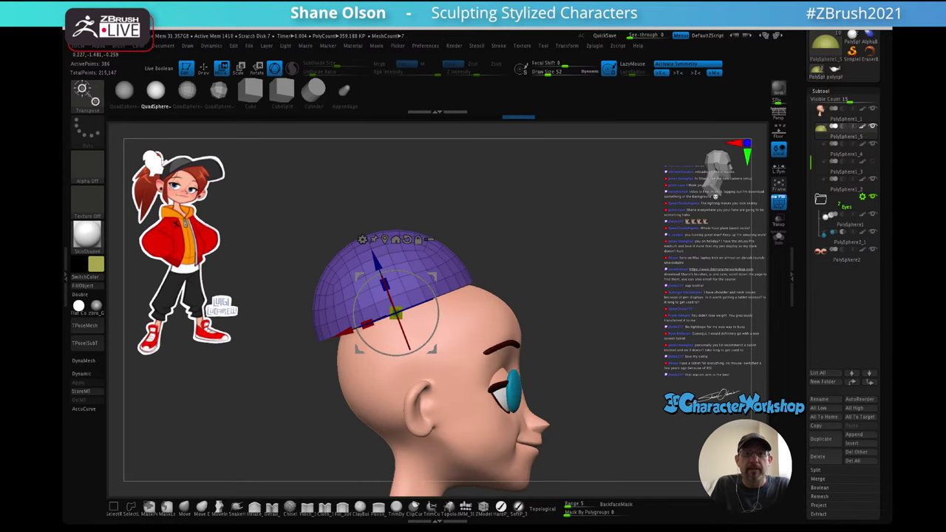
- Fit the dome to the crown by tilting it slightly further back, scaling it down a little and squashing its height
{"action": "right_click_drag", "start_coordinate": [401, 240], "coordinate": [442, 228], "text": "ctrl"}
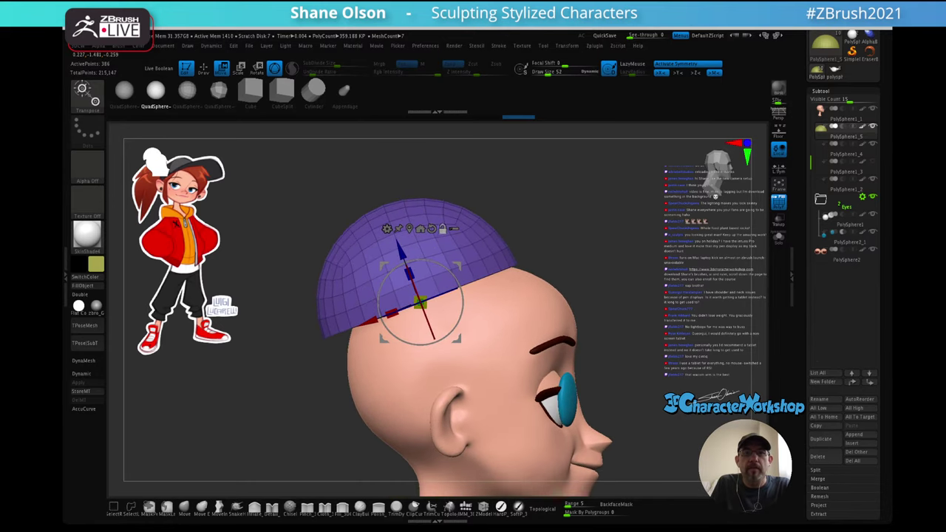
{"action": "left_click_drag", "start_coordinate": [461, 267], "coordinate": [456, 267]}
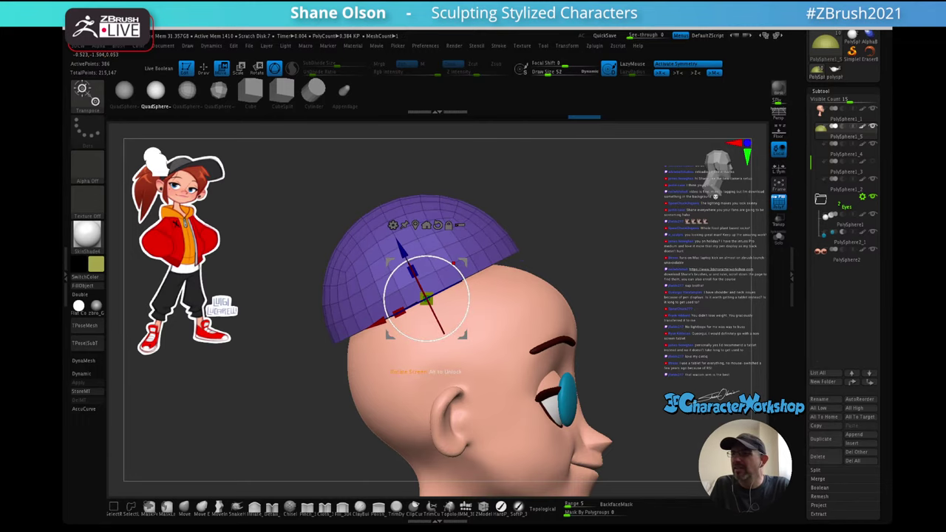
{"action": "right_click_drag", "start_coordinate": [473, 274], "coordinate": [369, 274]}
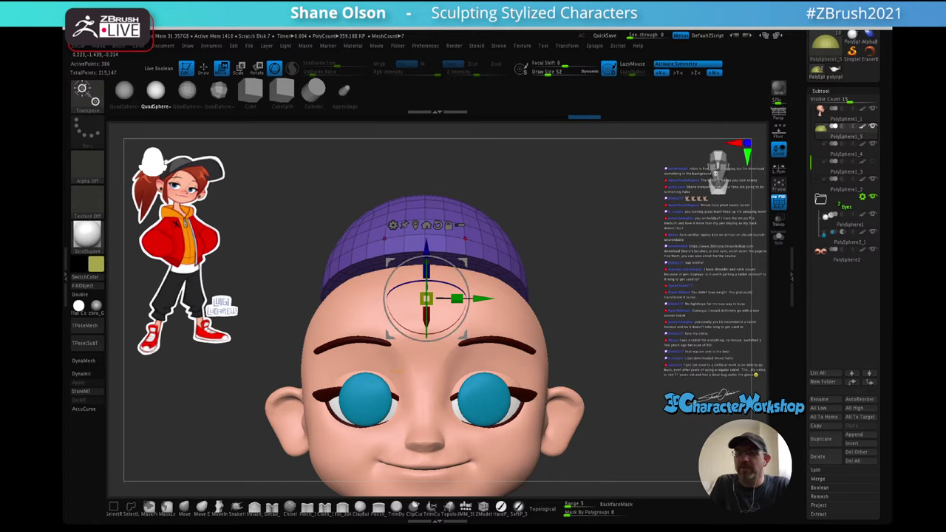
{"action": "left_click_drag", "start_coordinate": [427, 298], "coordinate": [421, 302]}
{"action": "right_click_drag", "start_coordinate": [363, 296], "coordinate": [458, 296]}
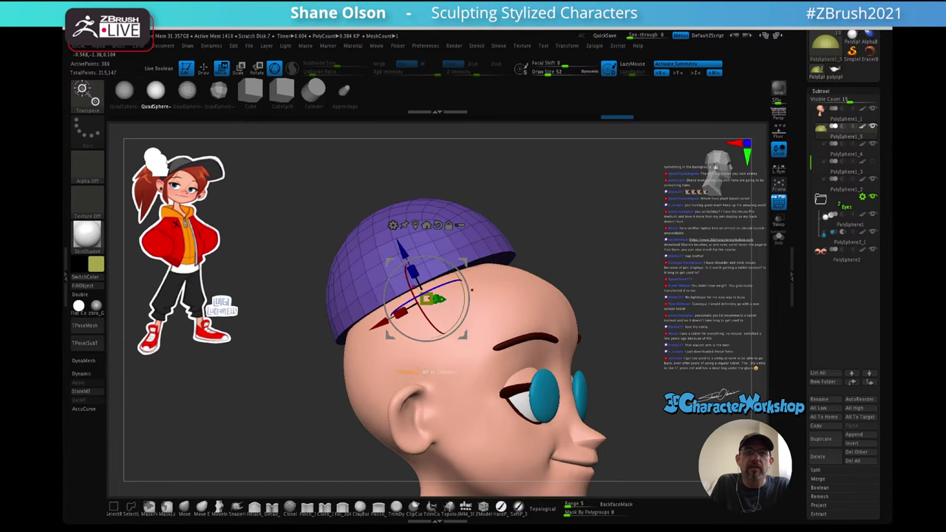
{"action": "left_click_drag", "start_coordinate": [412, 272], "coordinate": [419, 284]}
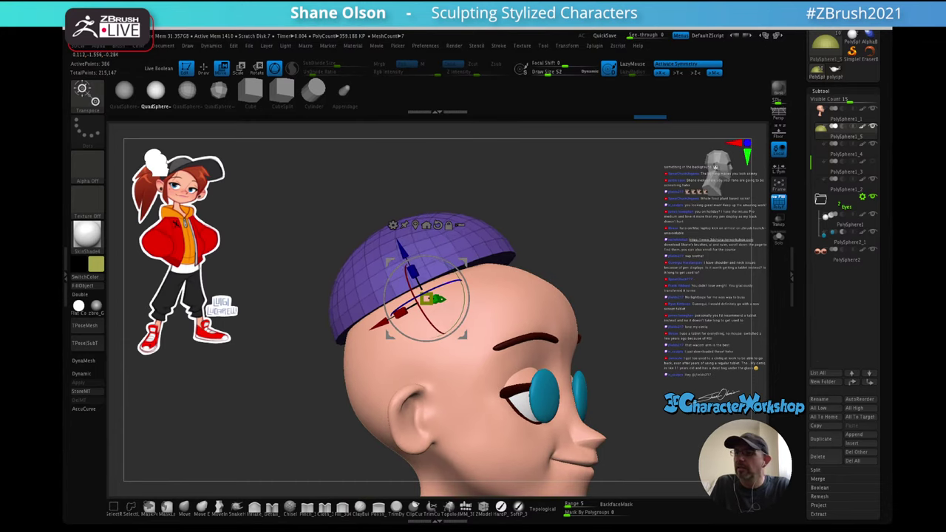
{"action": "right_click_drag", "start_coordinate": [451, 303], "coordinate": [399, 348]}
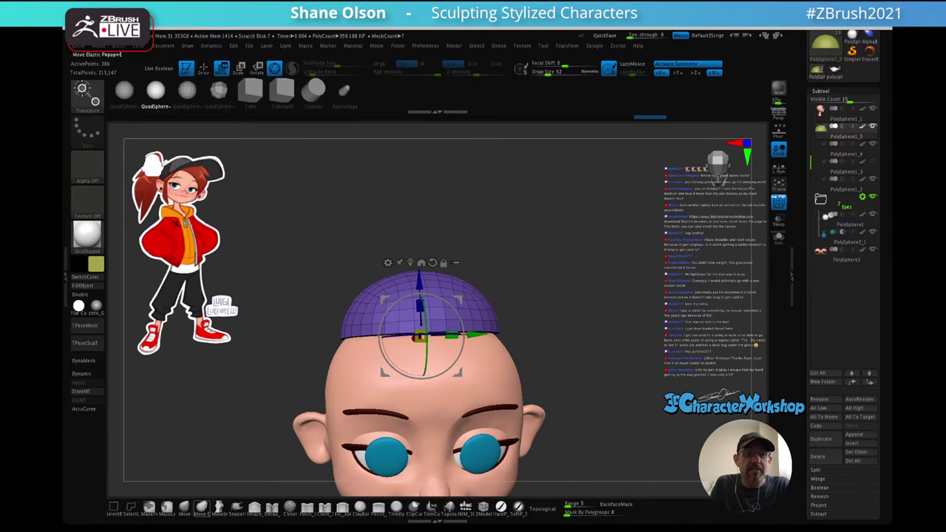
- Pull the dome's upper sides outward symmetrically with an enlarged Move brush for a boxier cap profile
{"action": "key", "text": "q"}
{"action": "mouse_move", "coordinate": [567, 260]}
{"action": "left_mouse_down"}
{"action": "mouse_move", "coordinate": [556, 256]}
{"action": "mouse_move", "coordinate": [566, 256]}
{"action": "left_mouse_up"}
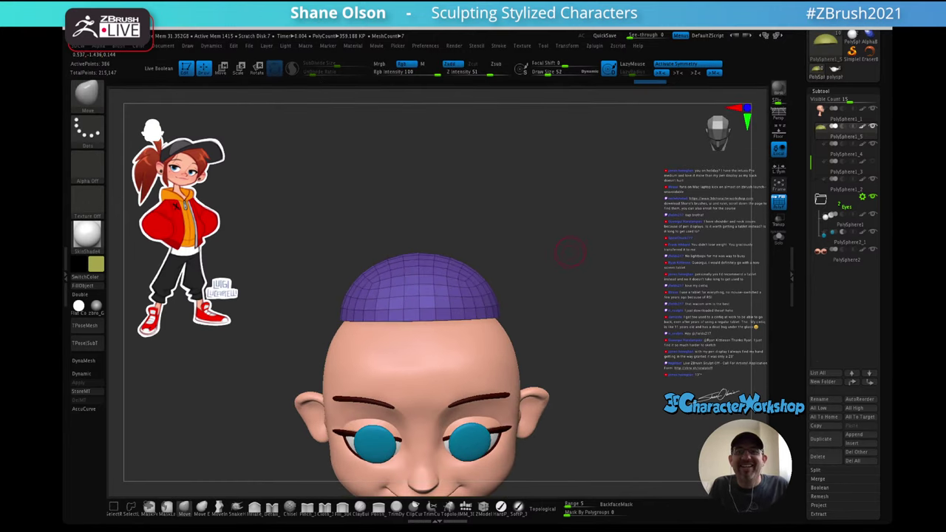
{"action": "key", "text": "]"}
{"action": "key", "text": "]"}
{"action": "key", "text": "]"}
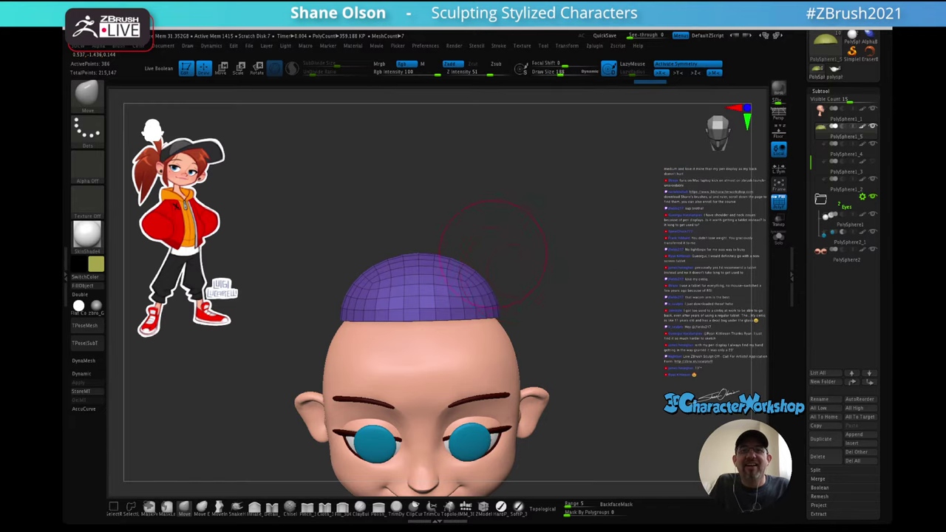
{"action": "left_click_drag", "start_coordinate": [459, 275], "coordinate": [468, 267]}
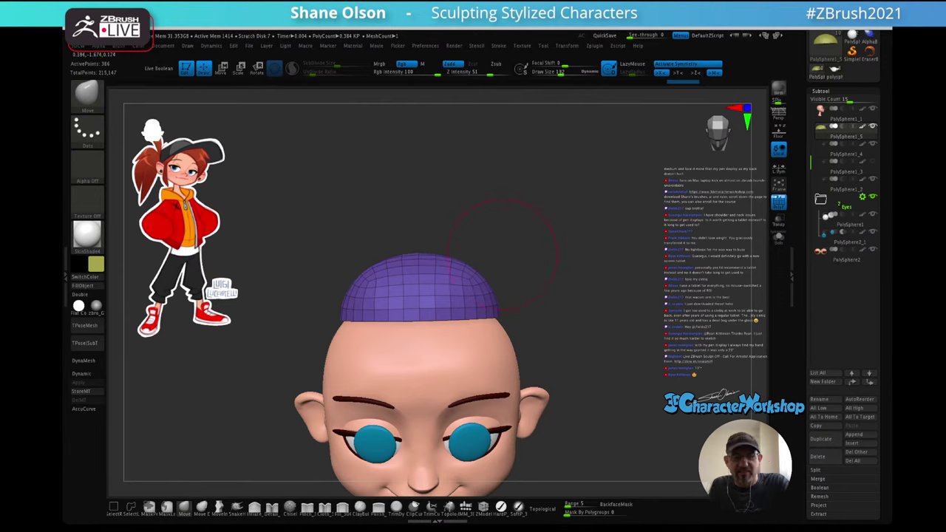
{"action": "key", "text": "]"}
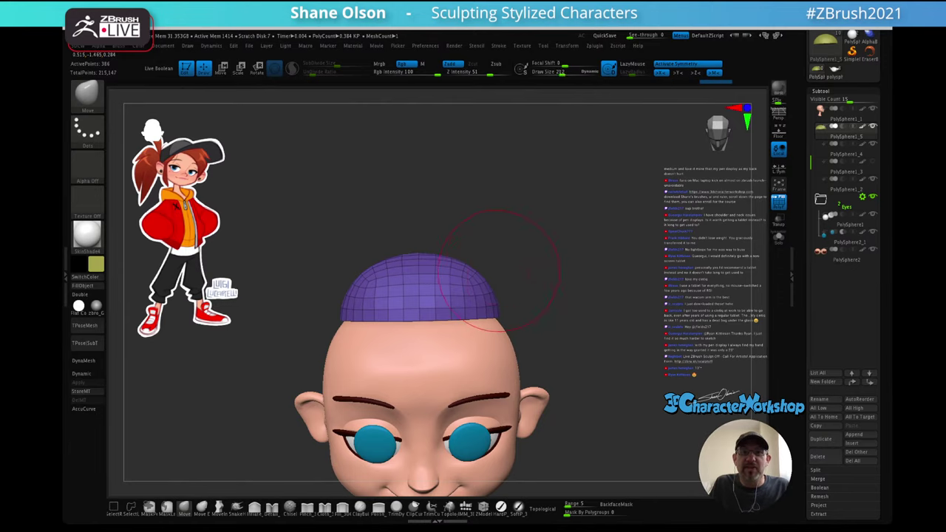
{"action": "mouse_move", "coordinate": [524, 242]}
{"action": "left_mouse_down"}
{"action": "mouse_move", "coordinate": [484, 248]}
{"action": "mouse_move", "coordinate": [521, 261]}
{"action": "mouse_move", "coordinate": [545, 248]}
{"action": "left_mouse_up"}
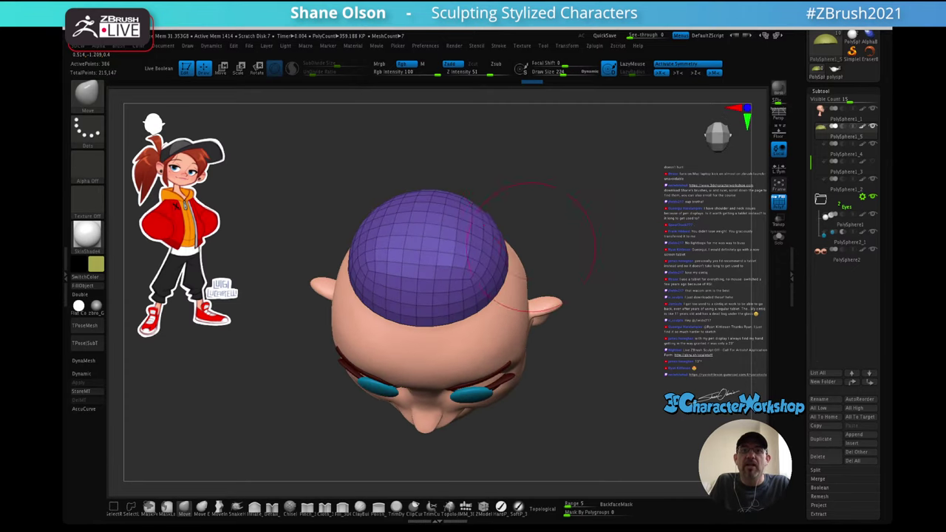
- Widen the rounded corners of the cap's outline from above with the Move brush, checking the shape around the face
{"action": "left_click_drag", "start_coordinate": [477, 218], "coordinate": [483, 209]}
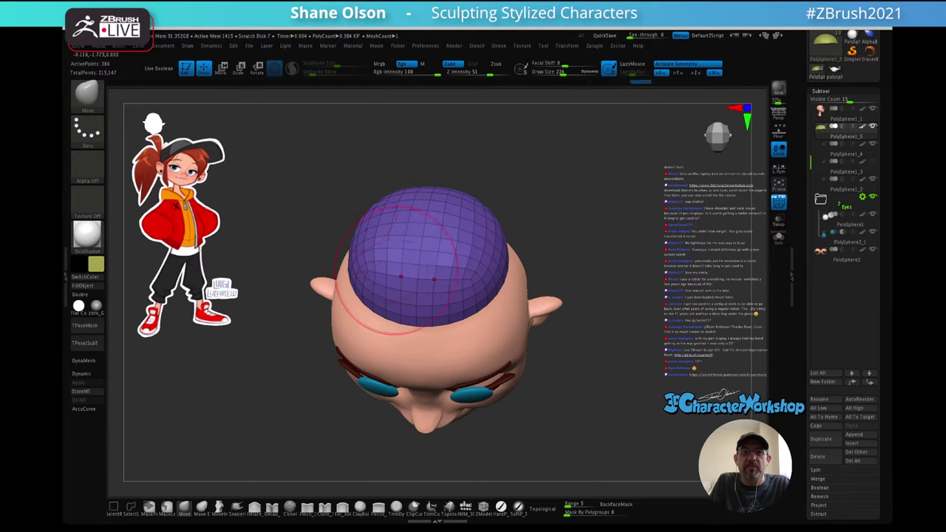
{"action": "right_click_drag", "start_coordinate": [395, 214], "coordinate": [419, 264]}
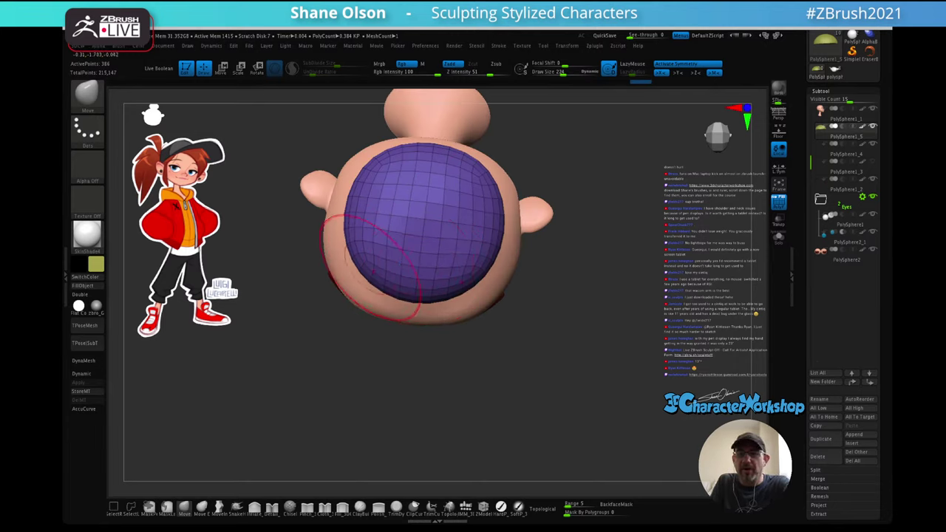
{"action": "left_click_drag", "start_coordinate": [375, 270], "coordinate": [365, 282]}
{"action": "right_click_drag", "start_coordinate": [472, 195], "coordinate": [490, 183]}
{"action": "left_click_drag", "start_coordinate": [486, 175], "coordinate": [494, 161]}
{"action": "right_click_drag", "start_coordinate": [491, 163], "coordinate": [471, 187]}
{"action": "mouse_move", "coordinate": [454, 229]}
{"action": "right_mouse_down"}
{"action": "mouse_move", "coordinate": [436, 157]}
{"action": "mouse_move", "coordinate": [452, 127]}
{"action": "right_mouse_up"}
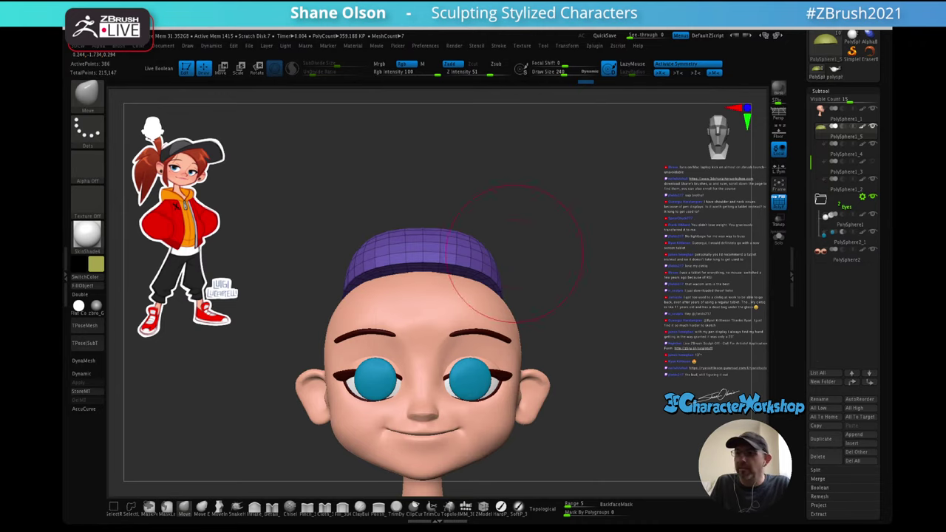
{"action": "mouse_move", "coordinate": [538, 247]}
{"action": "right_mouse_down"}
{"action": "mouse_move", "coordinate": [611, 238]}
{"action": "mouse_move", "coordinate": [517, 266]}
{"action": "right_mouse_up"}
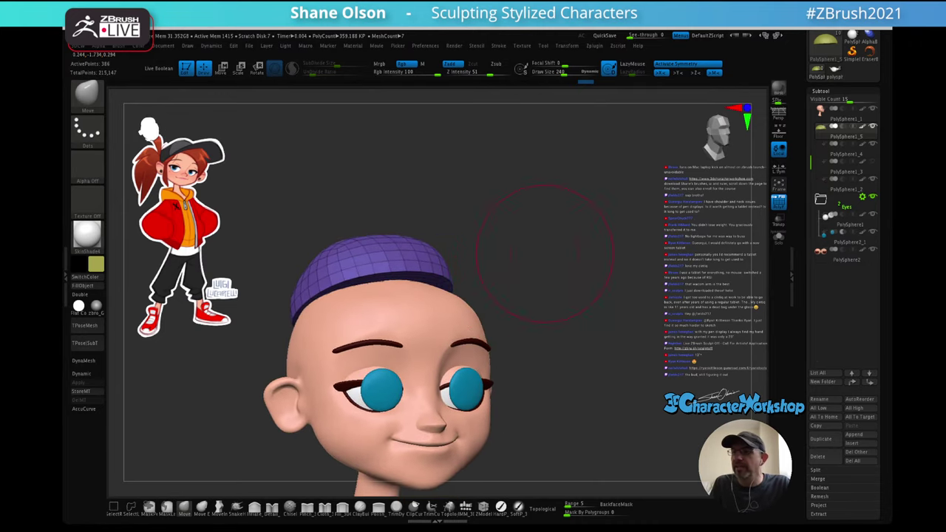
{"action": "mouse_move", "coordinate": [600, 245]}
{"action": "right_mouse_down"}
{"action": "mouse_move", "coordinate": [553, 250]}
{"action": "mouse_move", "coordinate": [556, 268]}
{"action": "mouse_move", "coordinate": [578, 261]}
{"action": "mouse_move", "coordinate": [521, 258]}
{"action": "mouse_move", "coordinate": [507, 287]}
{"action": "right_mouse_up"}
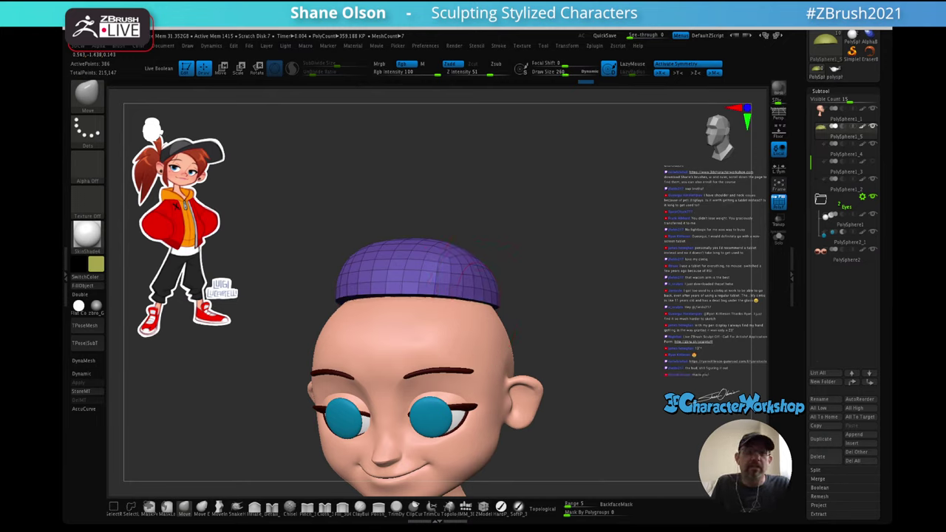
- Pull the cap's lower front edge and its back outward with the Move brush to add volume around the skull
{"action": "right_click_drag", "start_coordinate": [489, 253], "coordinate": [466, 266]}
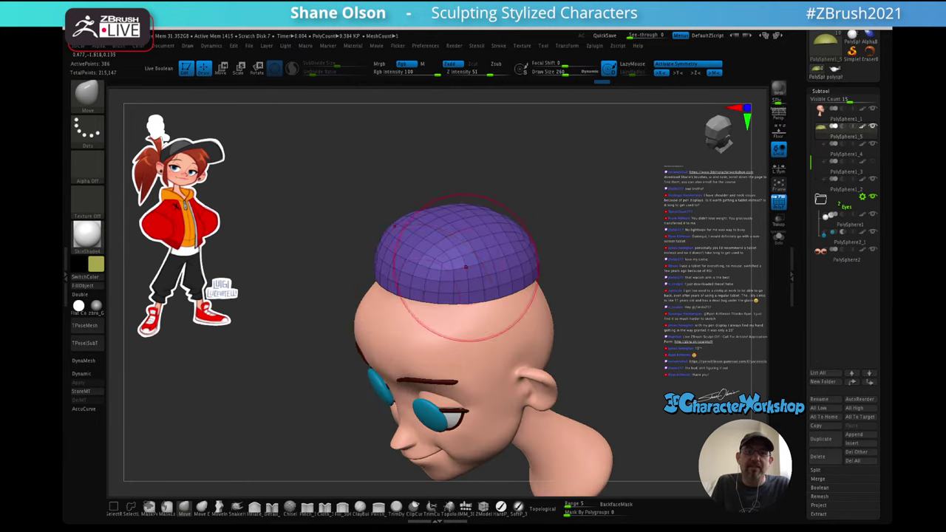
{"action": "left_click_drag", "start_coordinate": [404, 284], "coordinate": [396, 289]}
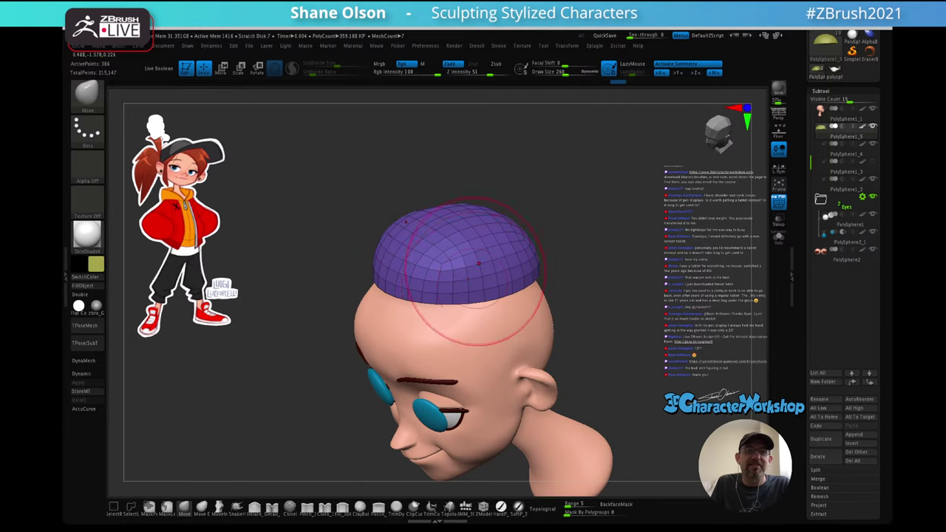
{"action": "mouse_move", "coordinate": [479, 263]}
{"action": "right_mouse_down"}
{"action": "mouse_move", "coordinate": [491, 243]}
{"action": "mouse_move", "coordinate": [513, 254]}
{"action": "mouse_move", "coordinate": [604, 255]}
{"action": "right_mouse_up"}
{"action": "left_click_drag", "start_coordinate": [428, 276], "coordinate": [417, 268]}
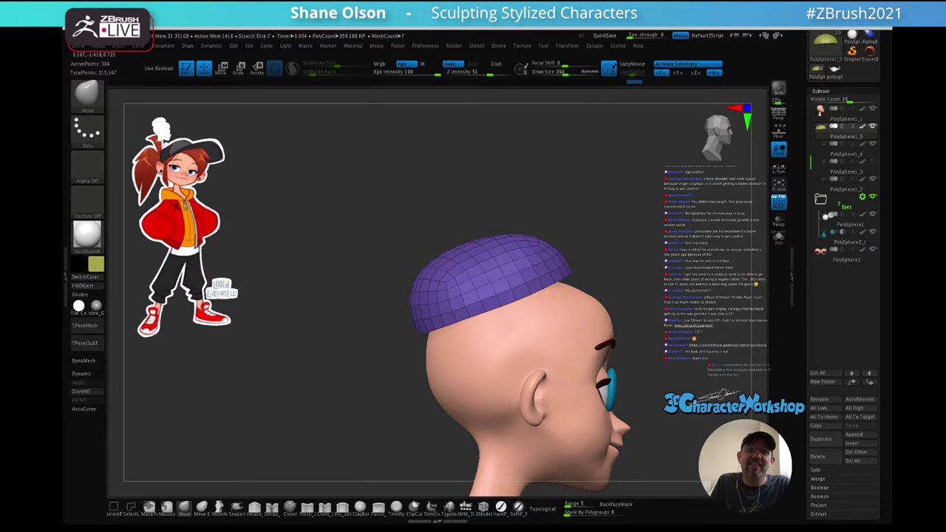
{"action": "mouse_move", "coordinate": [452, 279]}
{"action": "right_mouse_down"}
{"action": "mouse_move", "coordinate": [437, 286]}
{"action": "mouse_move", "coordinate": [423, 279]}
{"action": "right_mouse_up"}
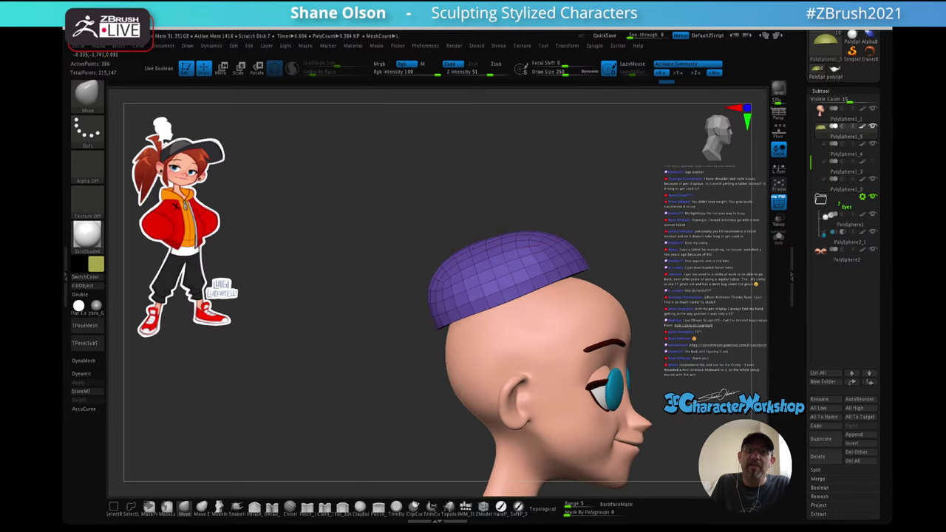
- Raise the cap's crown and fill out its upper sides with the Move brush
{"action": "left_click_drag", "start_coordinate": [534, 249], "coordinate": [536, 235]}
{"action": "mouse_move", "coordinate": [547, 204]}
{"action": "right_mouse_down"}
{"action": "mouse_move", "coordinate": [494, 223]}
{"action": "mouse_move", "coordinate": [500, 255]}
{"action": "right_mouse_up"}
{"action": "left_click_drag", "start_coordinate": [515, 241], "coordinate": [513, 232]}
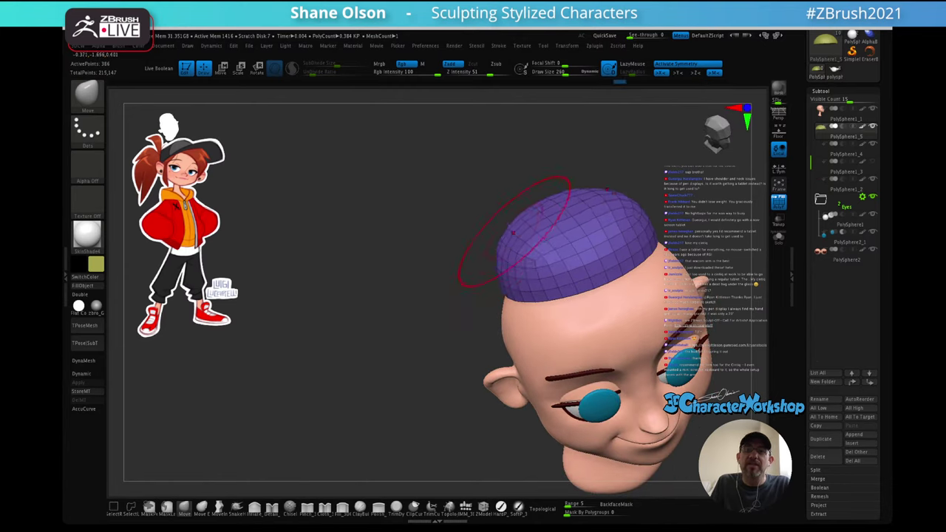
{"action": "right_click_drag", "start_coordinate": [510, 233], "coordinate": [516, 251]}
{"action": "left_click_drag", "start_coordinate": [524, 230], "coordinate": [519, 221]}
{"action": "mouse_move", "coordinate": [518, 226]}
{"action": "right_mouse_down"}
{"action": "mouse_move", "coordinate": [515, 195]}
{"action": "mouse_move", "coordinate": [526, 180]}
{"action": "mouse_move", "coordinate": [584, 190]}
{"action": "mouse_move", "coordinate": [577, 183]}
{"action": "mouse_move", "coordinate": [553, 199]}
{"action": "mouse_move", "coordinate": [538, 179]}
{"action": "right_mouse_up"}
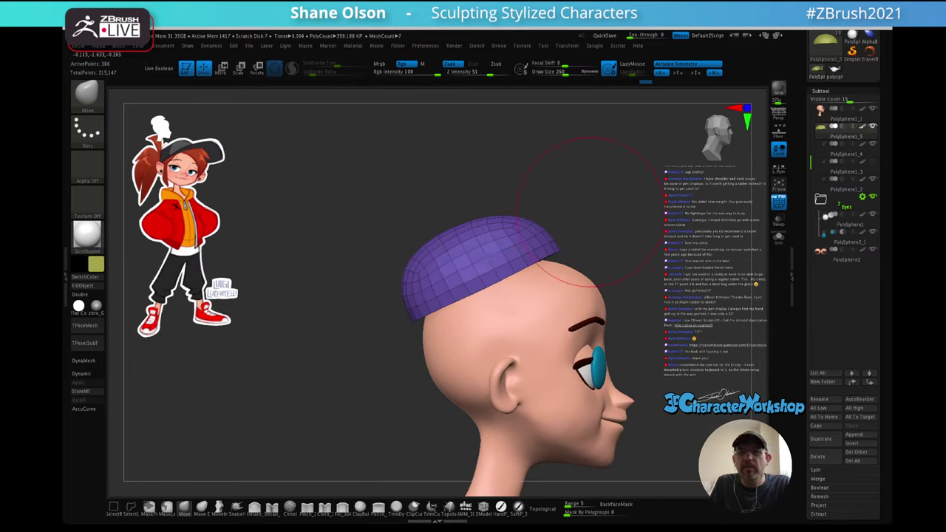
{"action": "right_click_drag", "start_coordinate": [590, 210], "coordinate": [544, 213]}
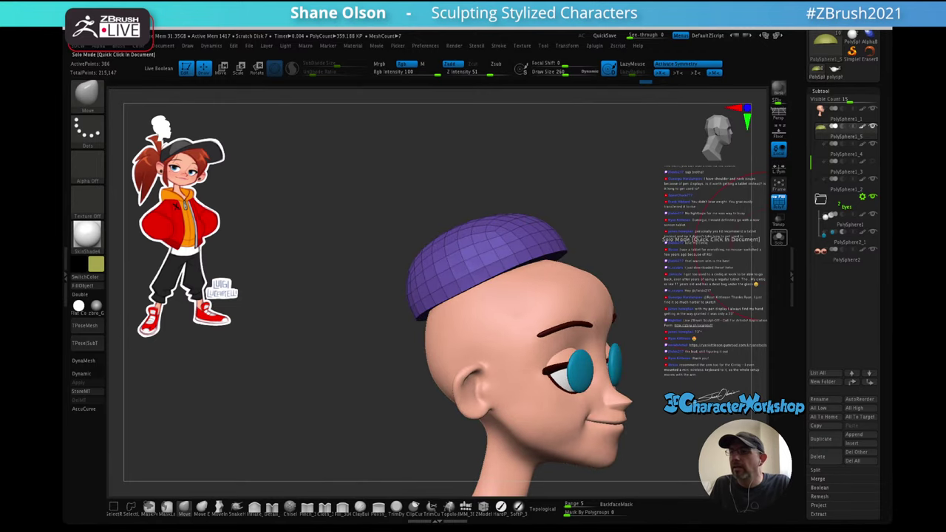
- Isolate the cap and split its dome and flat underside into separate polygroups with Groups By Normals
{"action": "left_click", "coordinate": [779, 238]}
{"action": "mouse_move", "coordinate": [635, 294]}
{"action": "right_mouse_down"}
{"action": "mouse_move", "coordinate": [628, 258]}
{"action": "mouse_move", "coordinate": [642, 297]}
{"action": "right_mouse_up"}
{"action": "right_click_drag", "start_coordinate": [641, 296], "coordinate": [608, 320], "text": "alt"}
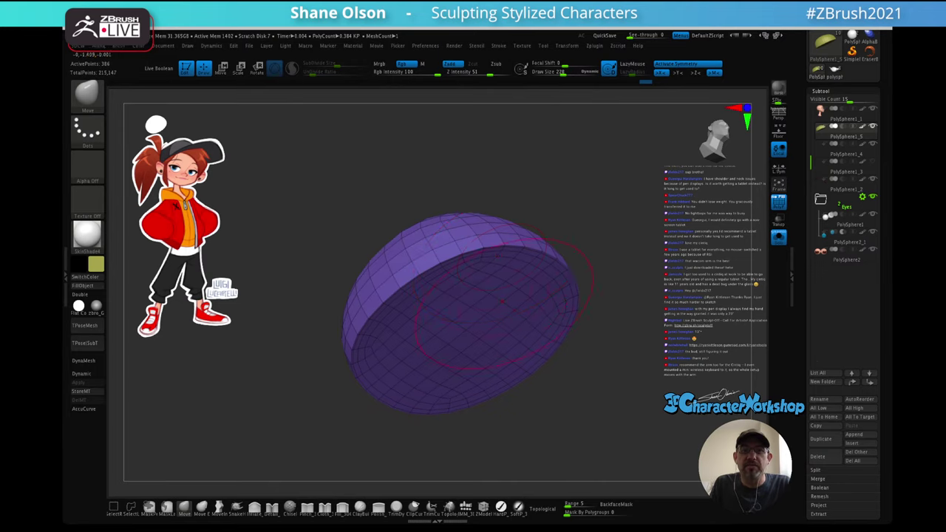
{"action": "mouse_move", "coordinate": [498, 305]}
{"action": "right_mouse_down"}
{"action": "mouse_move", "coordinate": [541, 301]}
{"action": "mouse_move", "coordinate": [524, 298]}
{"action": "right_mouse_up"}
{"action": "key", "text": "space"}
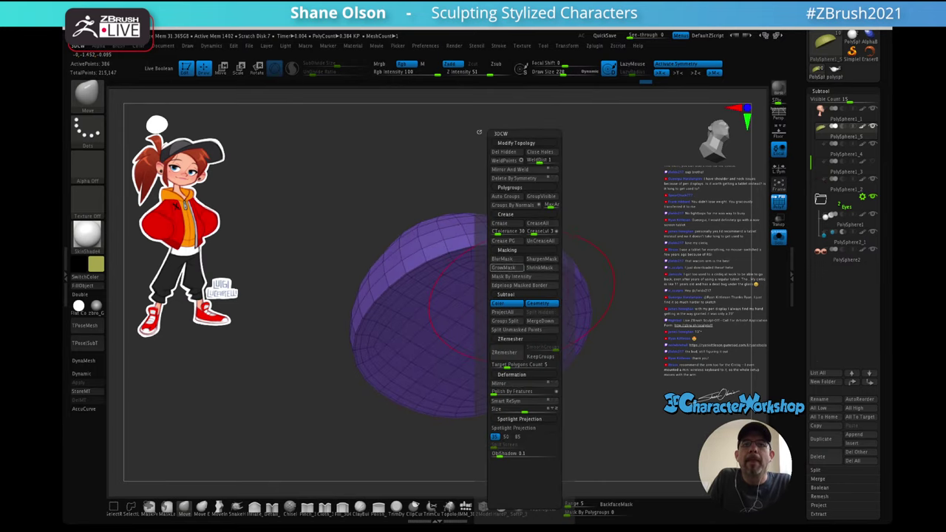
{"action": "left_click", "coordinate": [501, 303]}
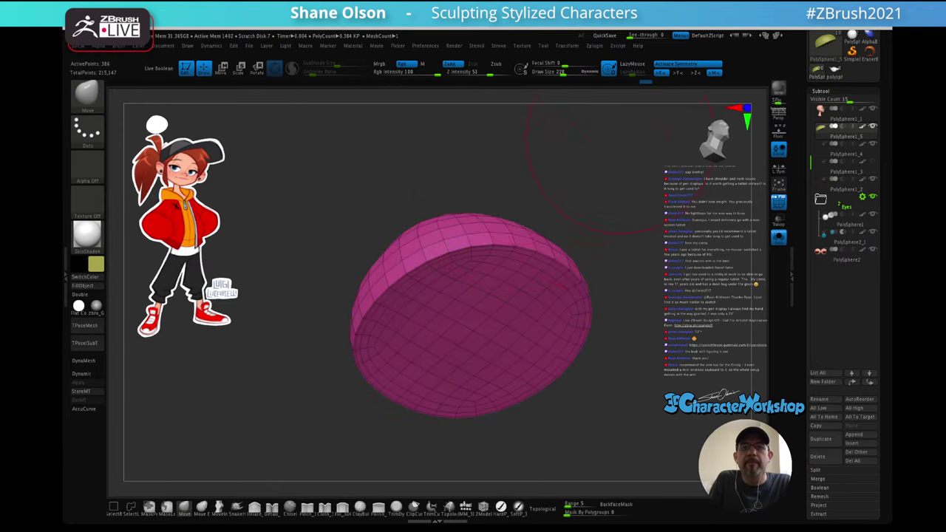
{"action": "key", "text": "space"}
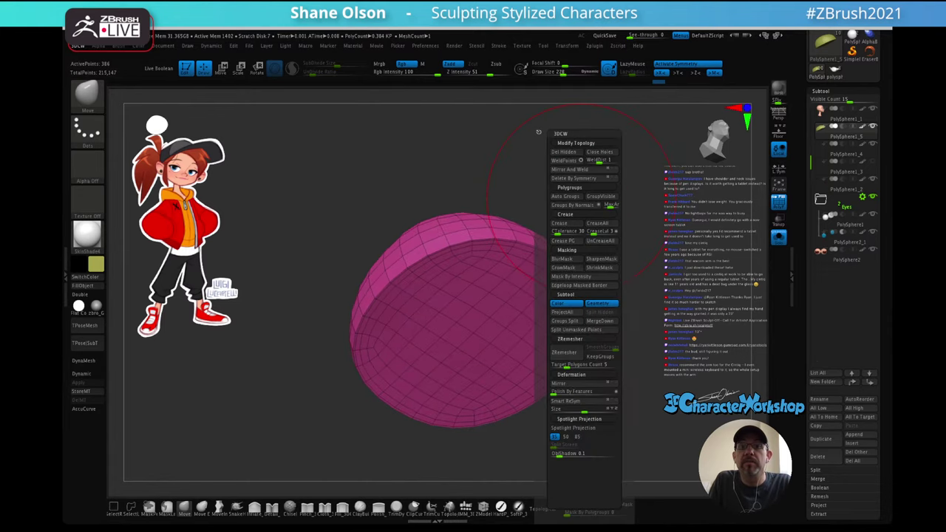
{"action": "left_click", "coordinate": [565, 196]}
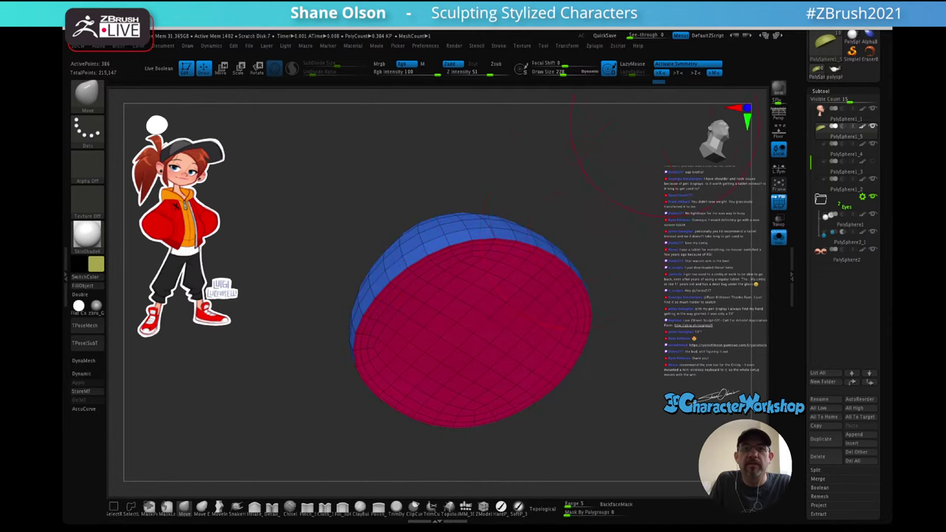
- Extrude the cap's flat underside with ZModeler's Extrude action targeting Polygroup All to form a thin band around the rim
{"action": "mouse_move", "coordinate": [583, 219]}
{"action": "left_mouse_down"}
{"action": "mouse_move", "coordinate": [570, 314]}
{"action": "mouse_move", "coordinate": [565, 210]}
{"action": "mouse_move", "coordinate": [563, 240]}
{"action": "left_mouse_up"}
{"action": "key", "text": "3"}
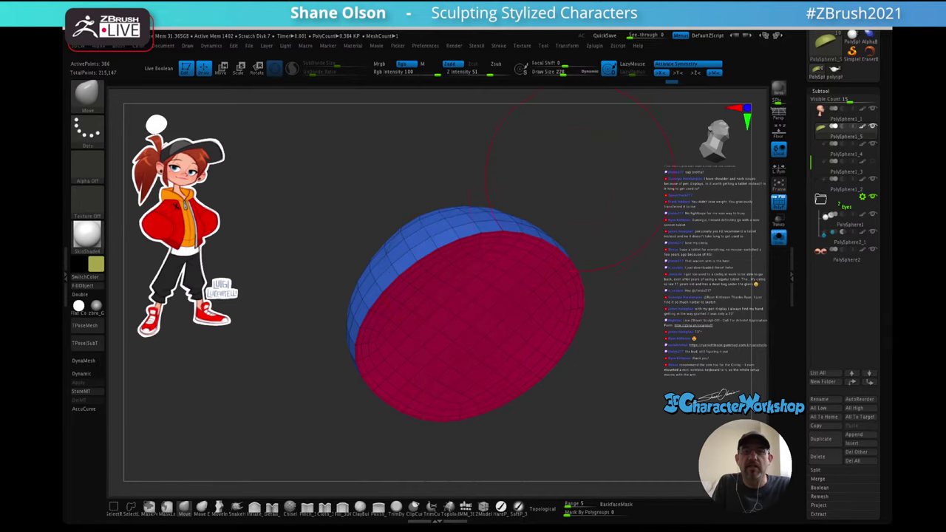
{"action": "left_click_drag", "start_coordinate": [529, 205], "coordinate": [537, 221]}
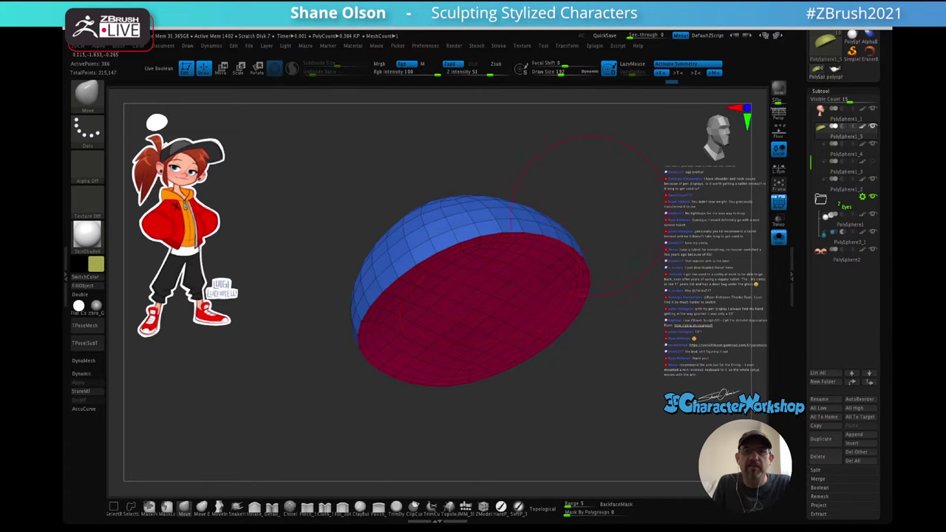
{"action": "mouse_move", "coordinate": [591, 216]}
{"action": "left_mouse_down"}
{"action": "mouse_move", "coordinate": [580, 179]}
{"action": "mouse_move", "coordinate": [541, 238]}
{"action": "mouse_move", "coordinate": [575, 251]}
{"action": "mouse_move", "coordinate": [573, 277]}
{"action": "left_mouse_up"}
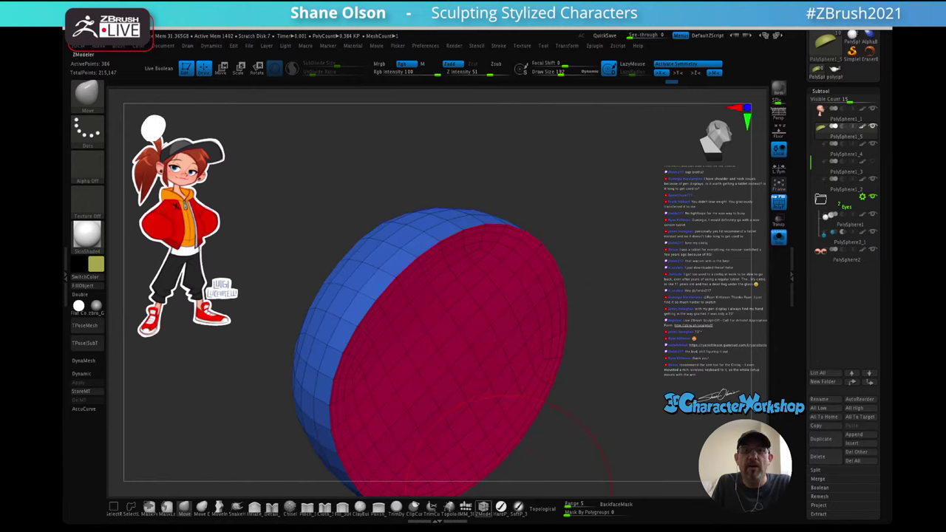
{"action": "key", "text": "b"}
{"action": "key", "text": "z"}
{"action": "key", "text": "m"}
{"action": "key", "text": "space"}
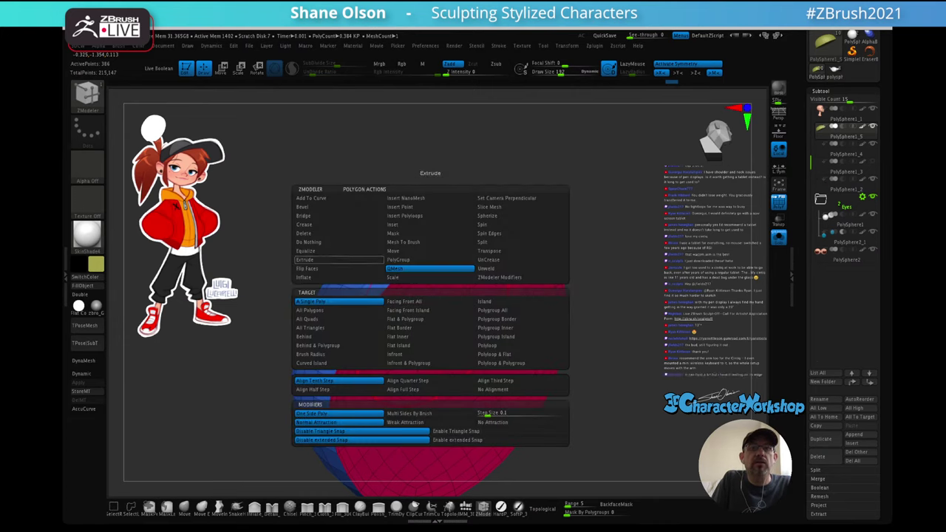
{"action": "left_click", "coordinate": [338, 259]}
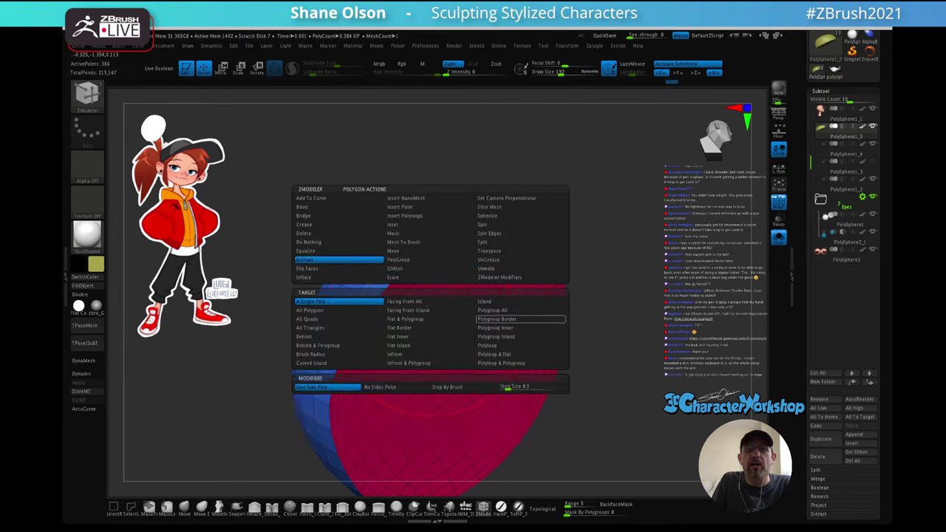
{"action": "left_click", "coordinate": [507, 311]}
{"action": "left_click_drag", "start_coordinate": [563, 177], "coordinate": [580, 177]}
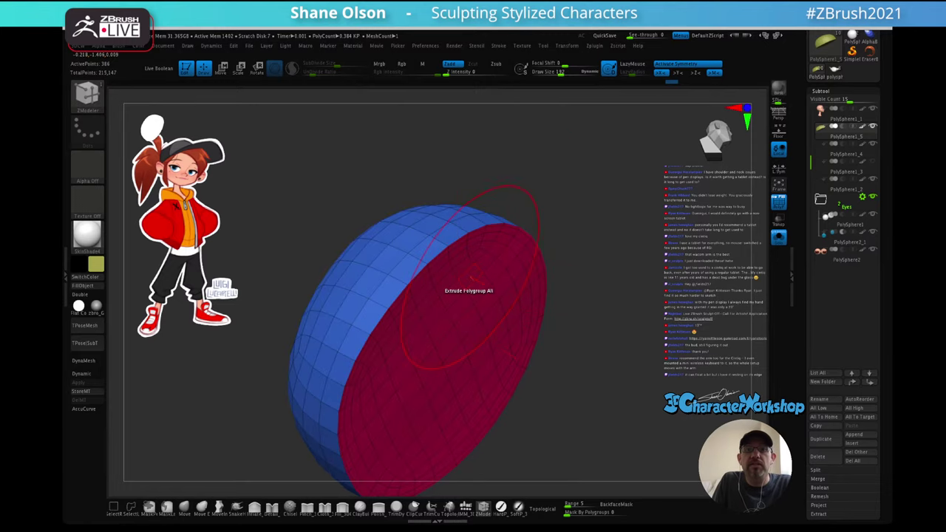
{"action": "left_click_drag", "start_coordinate": [471, 278], "coordinate": [543, 235]}
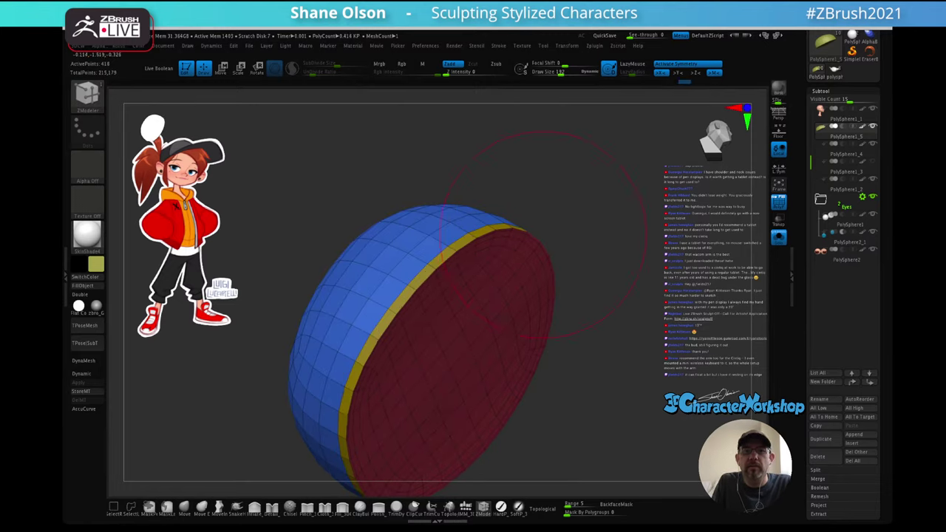
- Refine the dome's surface above the new band with the Move brush, checking it from several angles
{"action": "left_click_drag", "start_coordinate": [595, 255], "coordinate": [510, 240]}
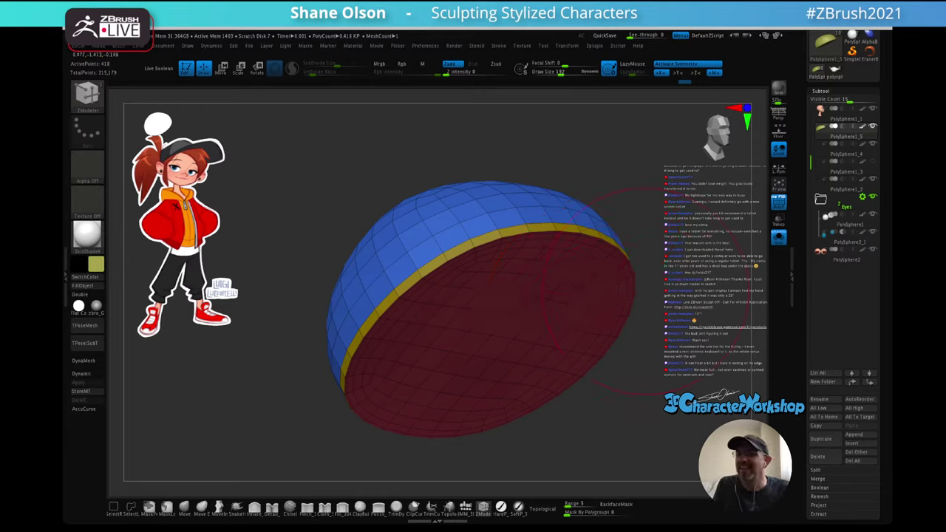
{"action": "left_click_drag", "start_coordinate": [644, 303], "coordinate": [658, 322]}
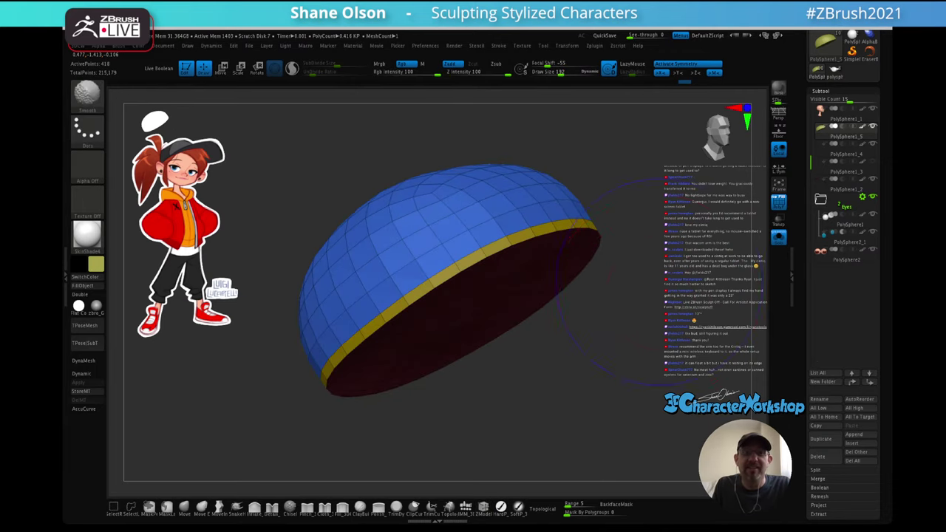
{"action": "mouse_move", "coordinate": [663, 282]}
{"action": "left_mouse_down", "text": "shift"}
{"action": "mouse_move", "coordinate": [663, 293]}
{"action": "mouse_move", "coordinate": [671, 259]}
{"action": "mouse_move", "coordinate": [663, 256]}
{"action": "left_mouse_up", "text": "shift"}
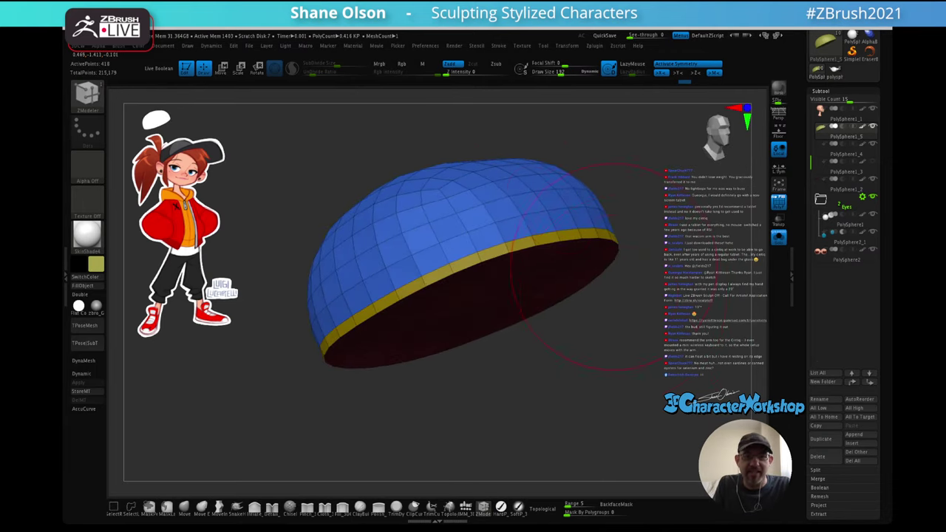
{"action": "left_click", "coordinate": [184, 507]}
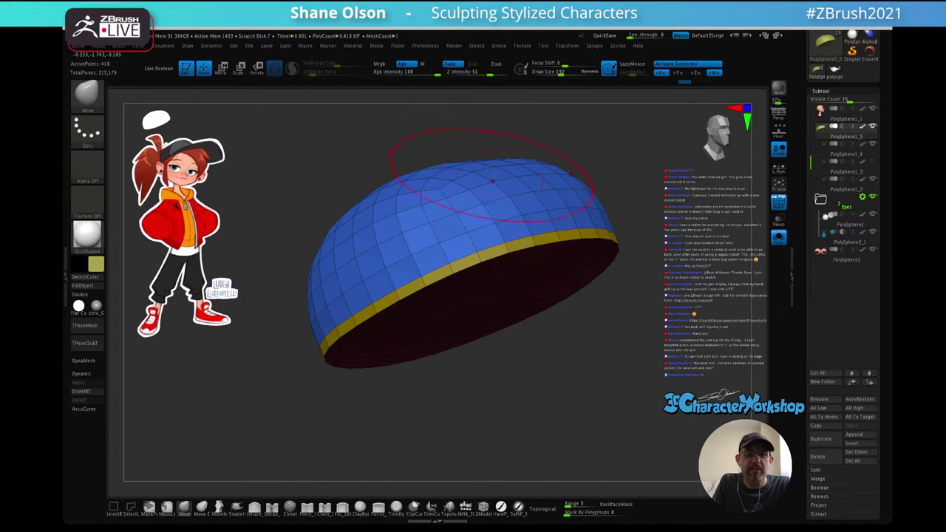
{"action": "mouse_move", "coordinate": [493, 181]}
{"action": "right_mouse_down"}
{"action": "mouse_move", "coordinate": [518, 194]}
{"action": "mouse_move", "coordinate": [482, 195]}
{"action": "right_mouse_up"}
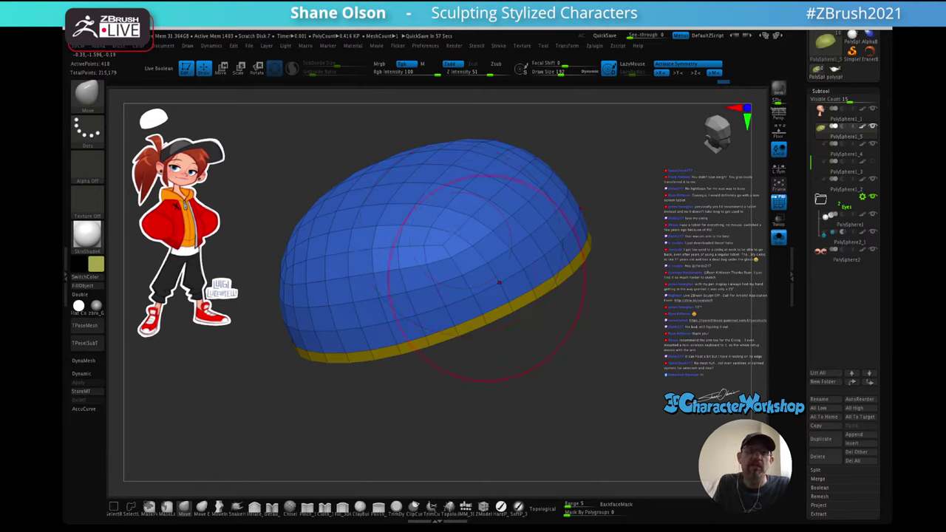
{"action": "right_click_drag", "start_coordinate": [422, 245], "coordinate": [374, 226]}
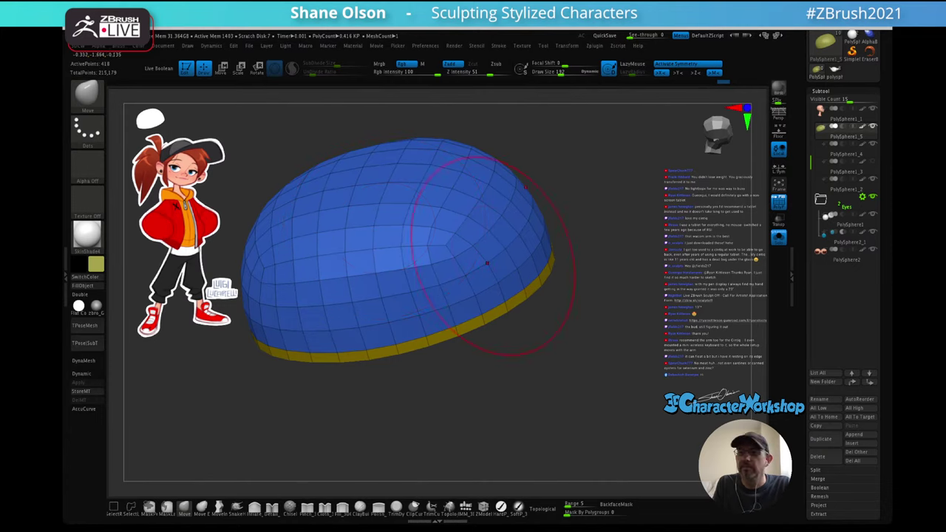
{"action": "mouse_move", "coordinate": [530, 256]}
{"action": "right_mouse_down", "text": "alt"}
{"action": "mouse_move", "coordinate": [541, 277]}
{"action": "mouse_move", "coordinate": [567, 257]}
{"action": "mouse_move", "coordinate": [554, 253]}
{"action": "mouse_move", "coordinate": [539, 296]}
{"action": "right_mouse_up", "text": "alt"}
{"action": "mouse_move", "coordinate": [589, 222]}
{"action": "right_mouse_down"}
{"action": "mouse_move", "coordinate": [573, 295]}
{"action": "mouse_move", "coordinate": [574, 191]}
{"action": "right_mouse_up"}
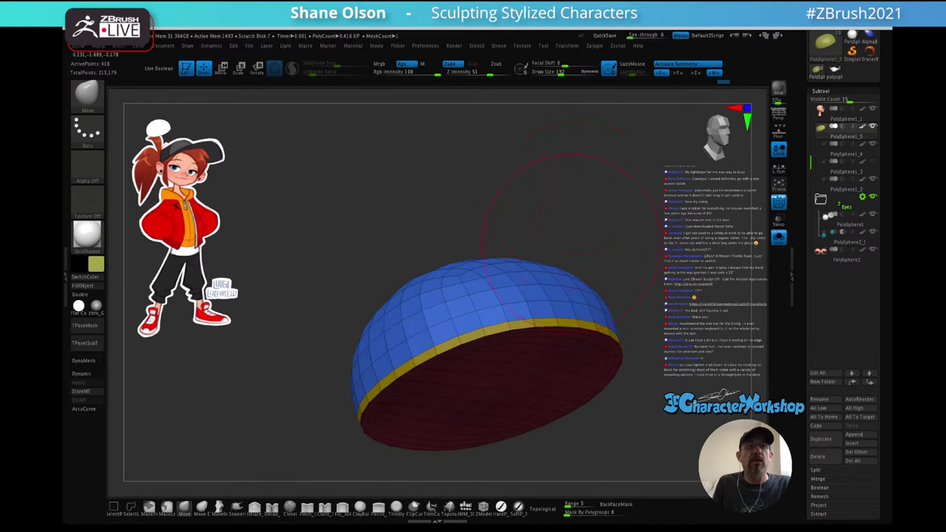
- Pull the front of the cap's lower band upward with the Move brush to form an arch over the forehead
{"action": "mouse_move", "coordinate": [594, 294]}
{"action": "right_mouse_down"}
{"action": "mouse_move", "coordinate": [565, 307]}
{"action": "mouse_move", "coordinate": [574, 330]}
{"action": "right_mouse_up"}
{"action": "mouse_move", "coordinate": [573, 330]}
{"action": "left_mouse_down"}
{"action": "mouse_move", "coordinate": [569, 318]}
{"action": "mouse_move", "coordinate": [492, 314]}
{"action": "mouse_move", "coordinate": [573, 311]}
{"action": "left_mouse_up"}
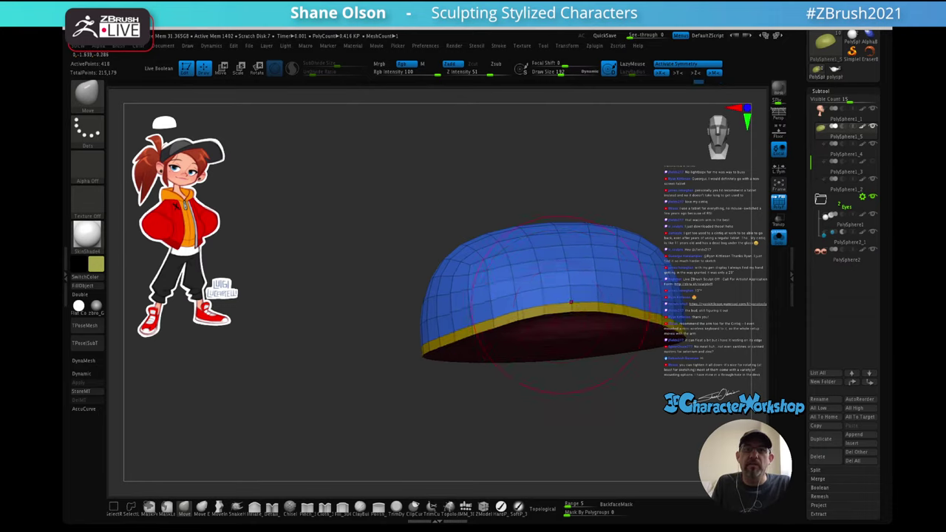
{"action": "left_click_drag", "start_coordinate": [500, 327], "coordinate": [500, 321]}
{"action": "right_click_drag", "start_coordinate": [589, 253], "coordinate": [665, 248]}
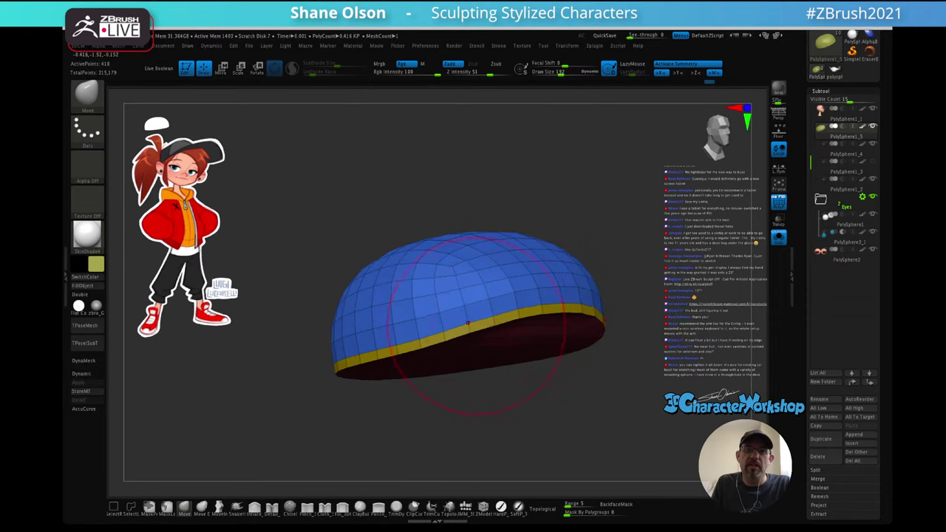
{"action": "mouse_move", "coordinate": [528, 291]}
{"action": "right_mouse_down"}
{"action": "mouse_move", "coordinate": [502, 307]}
{"action": "mouse_move", "coordinate": [565, 318]}
{"action": "mouse_move", "coordinate": [600, 309]}
{"action": "right_mouse_up"}
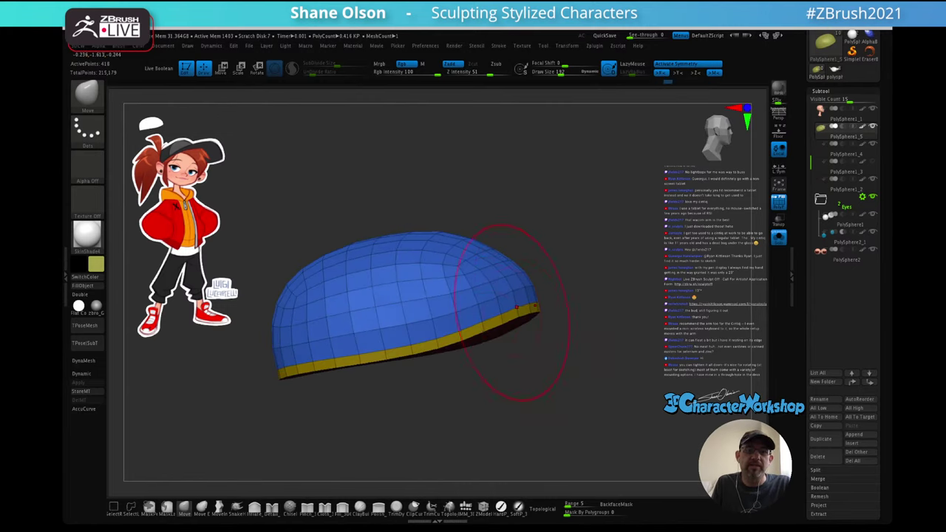
{"action": "mouse_move", "coordinate": [515, 316]}
{"action": "right_mouse_down"}
{"action": "mouse_move", "coordinate": [494, 304]}
{"action": "mouse_move", "coordinate": [533, 309]}
{"action": "mouse_move", "coordinate": [501, 314]}
{"action": "mouse_move", "coordinate": [553, 303]}
{"action": "right_mouse_up"}
{"action": "mouse_move", "coordinate": [553, 309]}
{"action": "left_mouse_down"}
{"action": "mouse_move", "coordinate": [537, 296]}
{"action": "mouse_move", "coordinate": [562, 268]}
{"action": "left_mouse_up"}
{"action": "right_click_drag", "start_coordinate": [549, 281], "coordinate": [556, 253]}
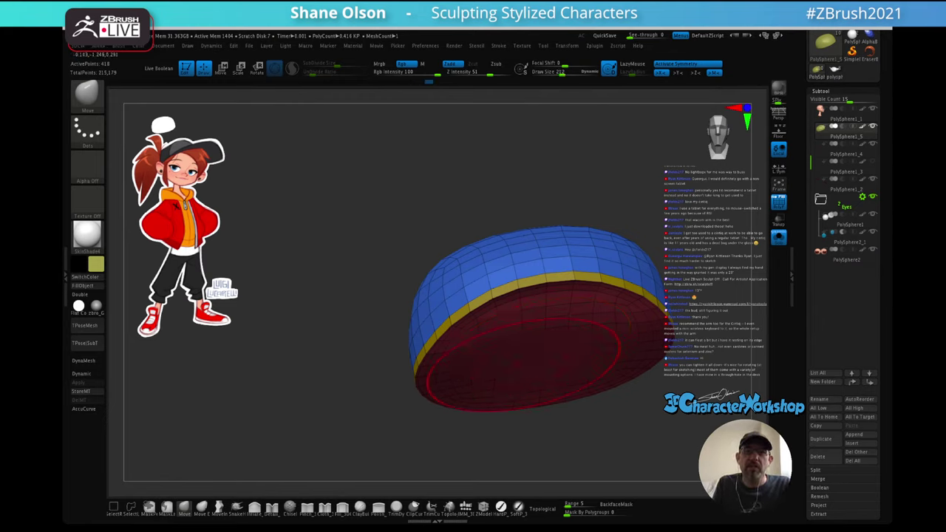
- Examine the cap's underside and rim outline from below and at several angles
{"action": "mouse_move", "coordinate": [542, 355]}
{"action": "right_mouse_down"}
{"action": "mouse_move", "coordinate": [538, 324]}
{"action": "mouse_move", "coordinate": [582, 327]}
{"action": "mouse_move", "coordinate": [541, 340]}
{"action": "right_mouse_up"}
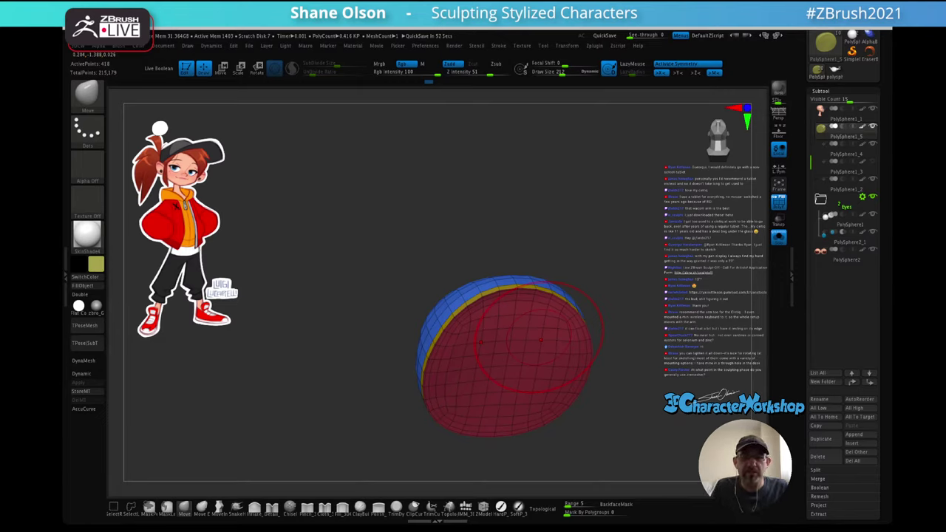
{"action": "right_click_drag", "start_coordinate": [540, 278], "coordinate": [555, 314]}
{"action": "right_click_drag", "start_coordinate": [648, 257], "coordinate": [602, 291], "text": "alt"}
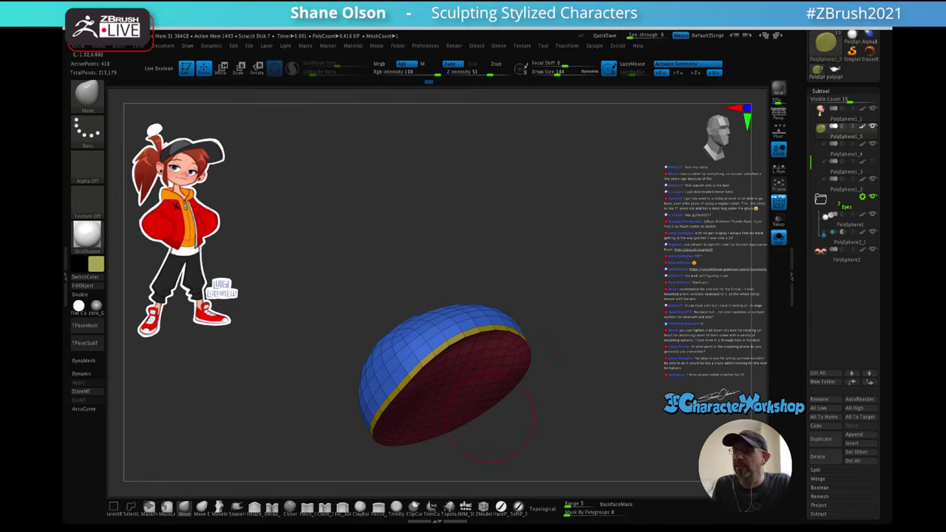
{"action": "mouse_move", "coordinate": [549, 381]}
{"action": "right_mouse_down"}
{"action": "mouse_move", "coordinate": [551, 366]}
{"action": "mouse_move", "coordinate": [529, 357]}
{"action": "right_mouse_up"}
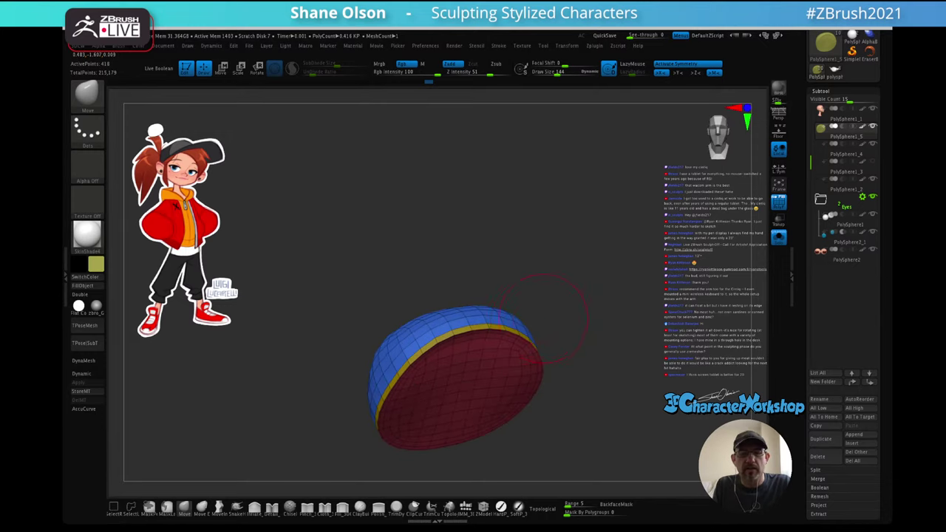
{"action": "mouse_move", "coordinate": [593, 280]}
{"action": "right_mouse_down", "text": "ctrl"}
{"action": "mouse_move", "coordinate": [593, 304]}
{"action": "mouse_move", "coordinate": [576, 266]}
{"action": "right_mouse_up", "text": "ctrl"}
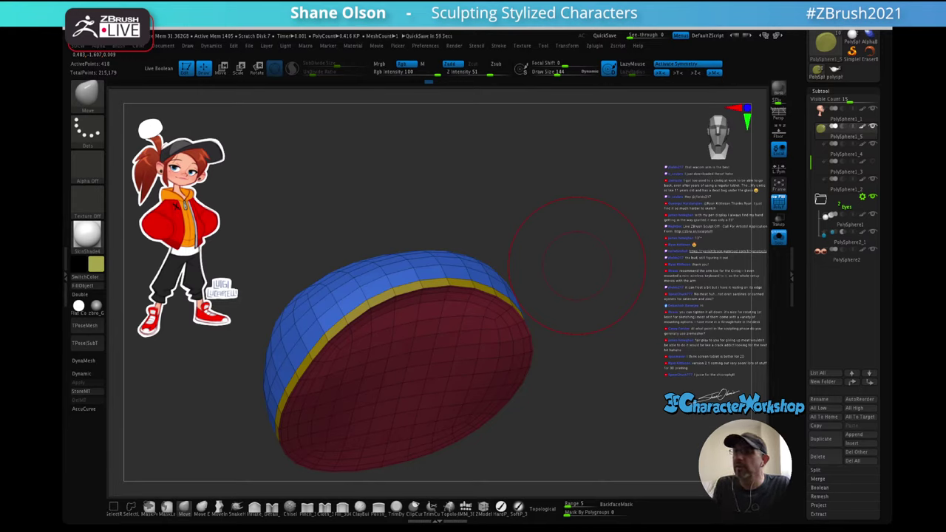
{"action": "right_click_drag", "start_coordinate": [579, 334], "coordinate": [599, 310], "text": "alt"}
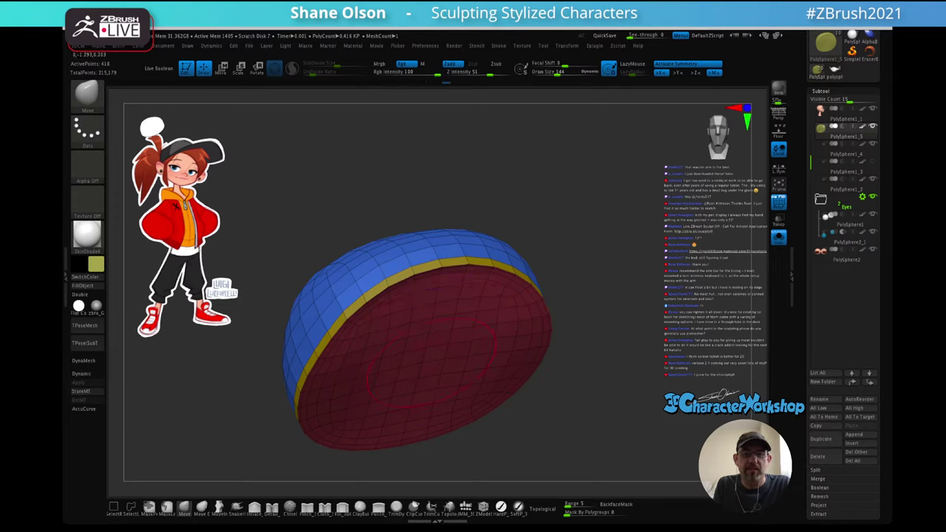
{"action": "mouse_move", "coordinate": [436, 352]}
{"action": "right_mouse_down"}
{"action": "mouse_move", "coordinate": [388, 351]}
{"action": "mouse_move", "coordinate": [425, 314]}
{"action": "mouse_move", "coordinate": [458, 299]}
{"action": "mouse_move", "coordinate": [450, 326]}
{"action": "mouse_move", "coordinate": [453, 291]}
{"action": "right_mouse_up"}
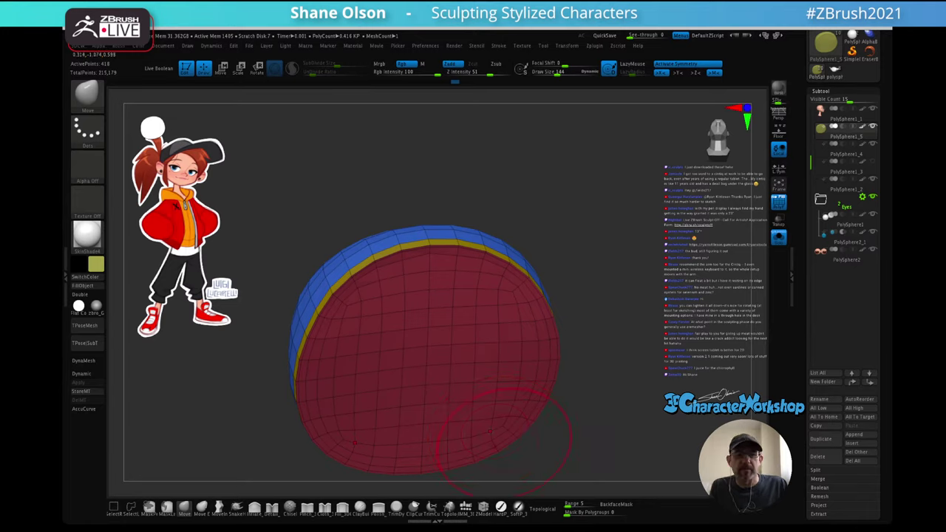
{"action": "mouse_move", "coordinate": [604, 316]}
{"action": "left_mouse_down"}
{"action": "mouse_move", "coordinate": [600, 339]}
{"action": "mouse_move", "coordinate": [629, 296]}
{"action": "mouse_move", "coordinate": [622, 287]}
{"action": "mouse_move", "coordinate": [621, 315]}
{"action": "left_mouse_up"}
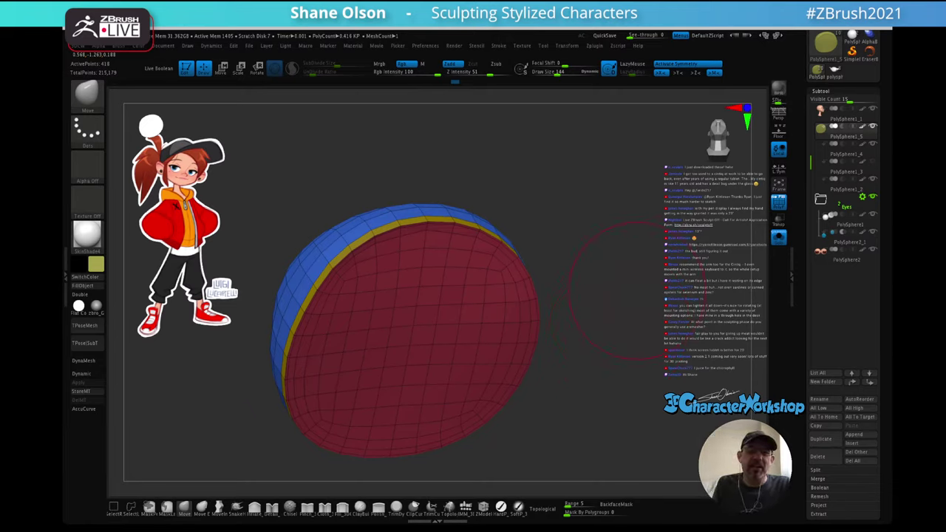
{"action": "left_click_drag", "start_coordinate": [619, 316], "coordinate": [620, 279]}
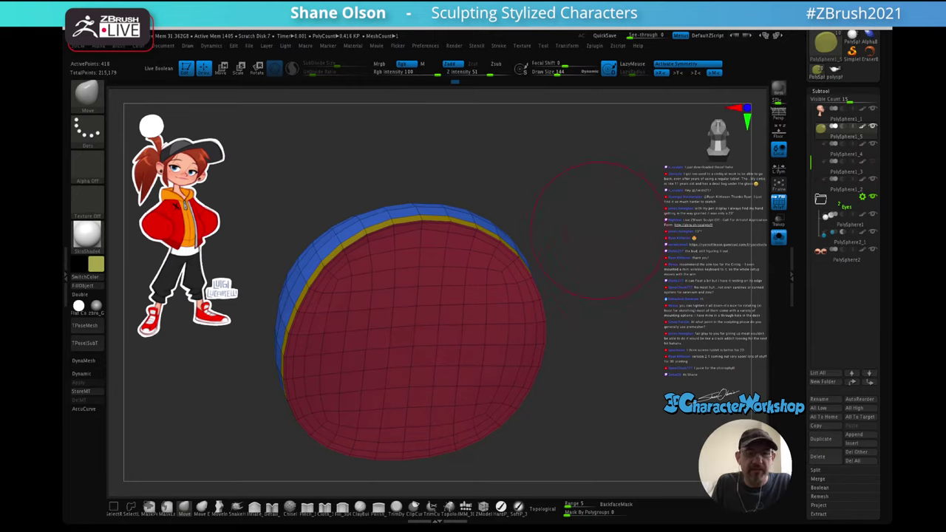
- Insert a cube from the IMM_3DCW brush at the cap's front and bring up the transform gizmo
{"action": "mouse_move", "coordinate": [619, 241]}
{"action": "left_mouse_down"}
{"action": "mouse_move", "coordinate": [617, 279]}
{"action": "mouse_move", "coordinate": [643, 302]}
{"action": "left_mouse_up"}
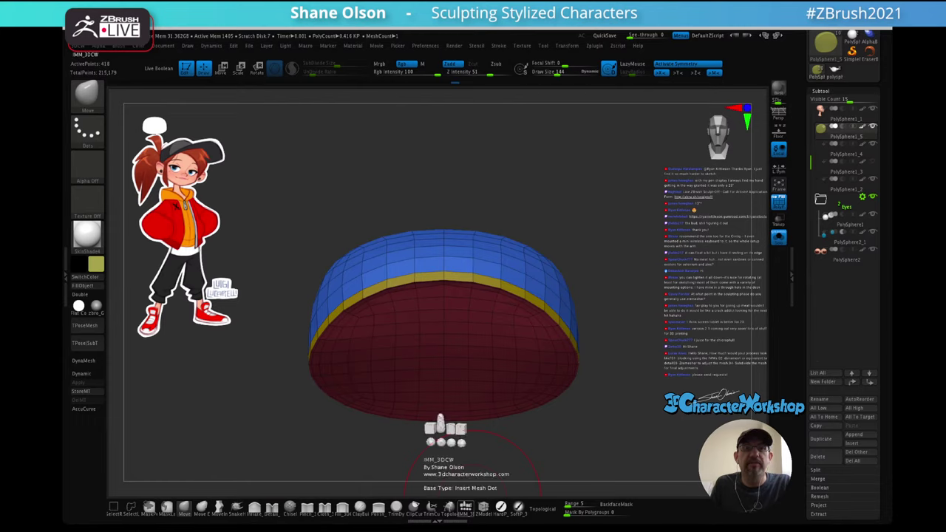
{"action": "left_click", "coordinate": [466, 507]}
{"action": "left_click", "coordinate": [248, 93]}
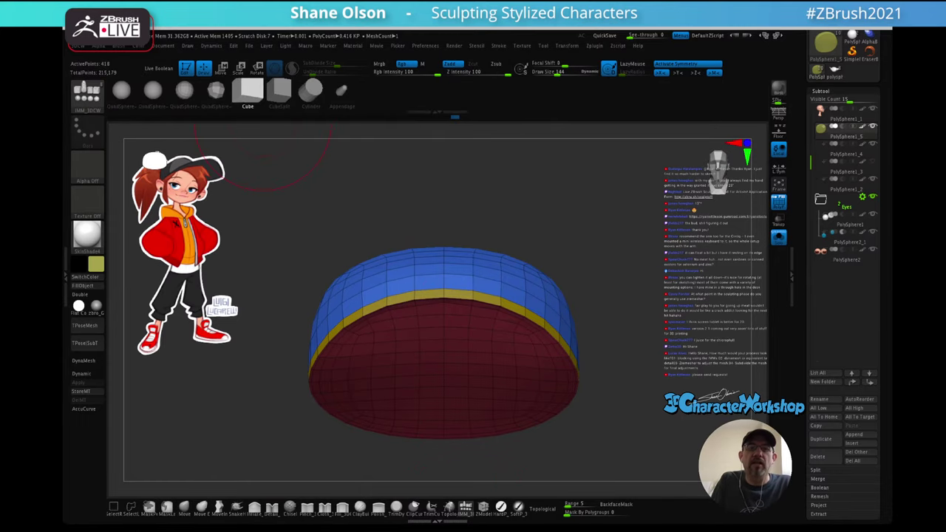
{"action": "mouse_move", "coordinate": [441, 227]}
{"action": "left_mouse_down"}
{"action": "mouse_move", "coordinate": [448, 309]}
{"action": "mouse_move", "coordinate": [518, 292]}
{"action": "mouse_move", "coordinate": [579, 308]}
{"action": "mouse_move", "coordinate": [669, 301]}
{"action": "left_mouse_up"}
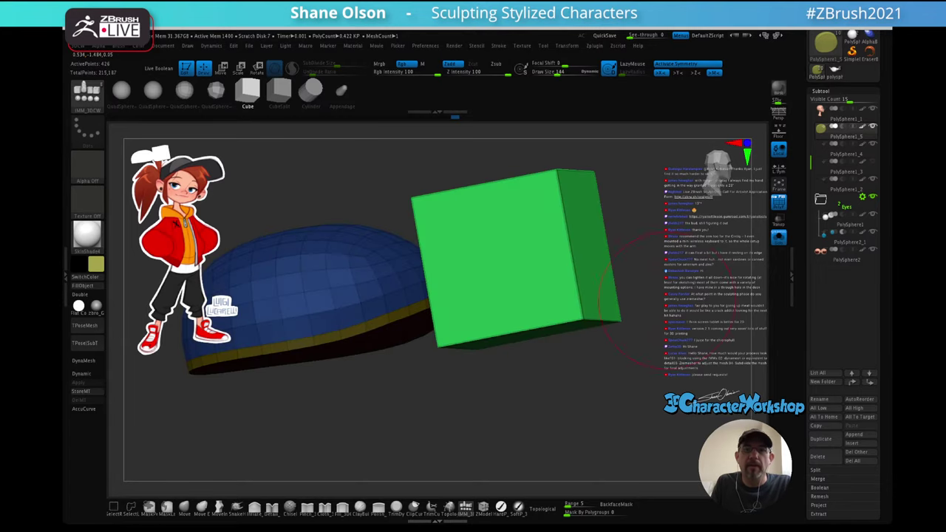
{"action": "key", "text": "w"}
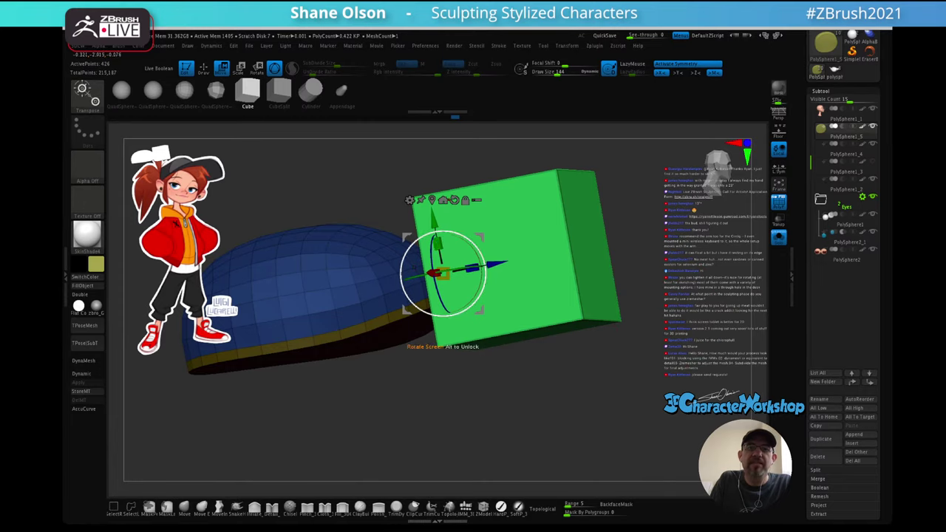
- Scale the inserted cube into a thin, wide slab that extends forward from the cap as the brim
{"action": "left_click_drag", "start_coordinate": [437, 243], "coordinate": [440, 271]}
{"action": "left_click_drag", "start_coordinate": [443, 346], "coordinate": [442, 346]}
{"action": "left_click_drag", "start_coordinate": [438, 251], "coordinate": [437, 254]}
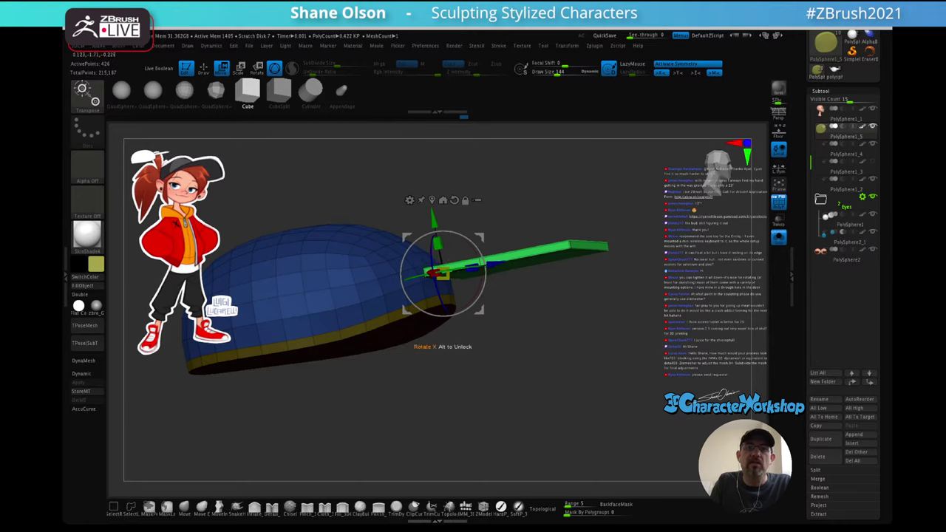
{"action": "right_click_drag", "start_coordinate": [439, 255], "coordinate": [443, 343]}
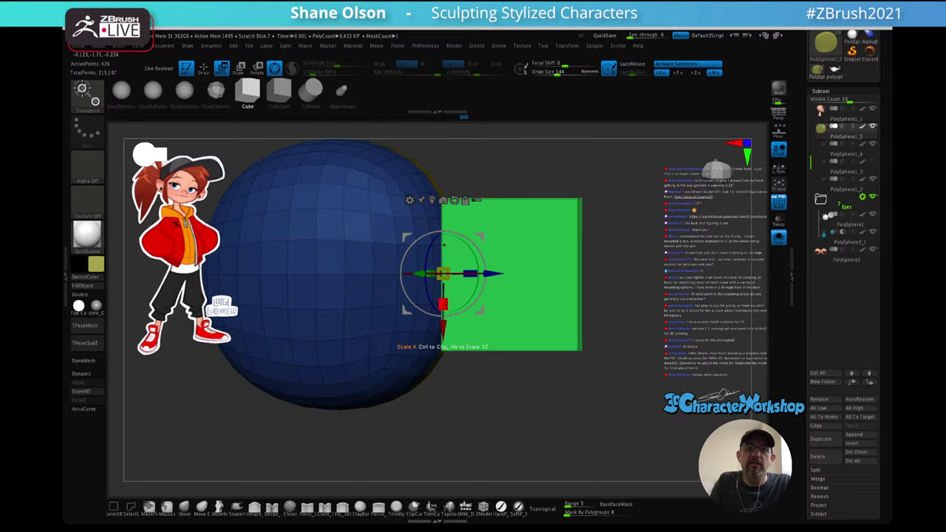
{"action": "left_click_drag", "start_coordinate": [442, 304], "coordinate": [443, 332]}
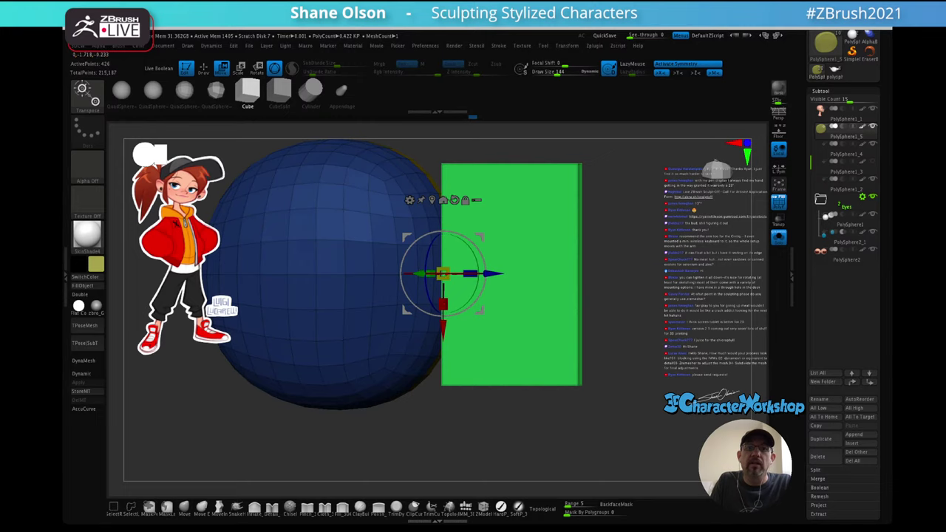
{"action": "left_click_drag", "start_coordinate": [470, 274], "coordinate": [487, 273]}
{"action": "right_click_drag", "start_coordinate": [488, 273], "coordinate": [511, 220]}
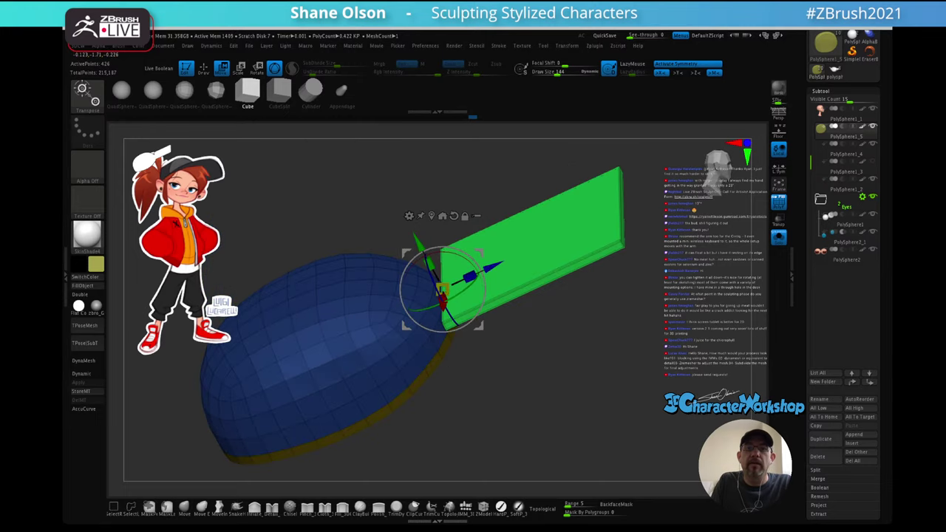
- Move the brim slab back into the crown and down so it sits at the cap's front rim
{"action": "left_click_drag", "start_coordinate": [491, 267], "coordinate": [470, 277]}
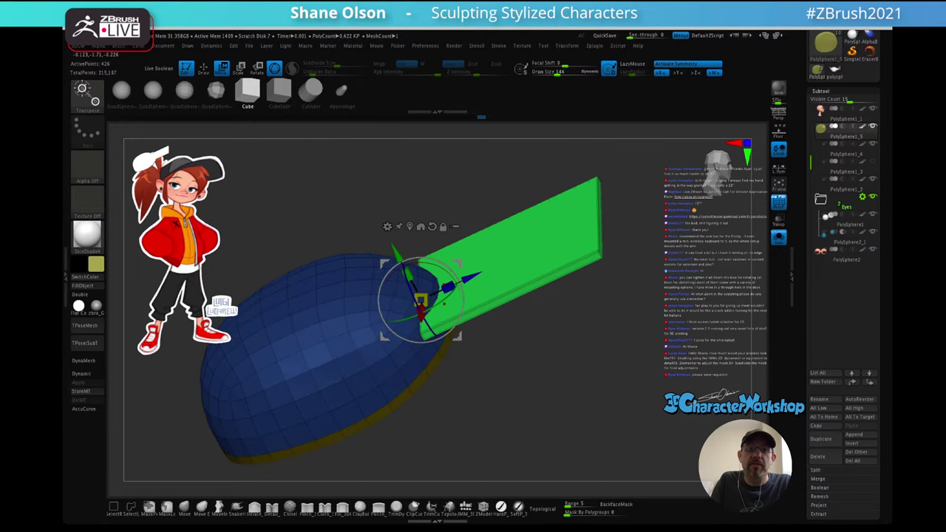
{"action": "left_click_drag", "start_coordinate": [399, 255], "coordinate": [412, 281]}
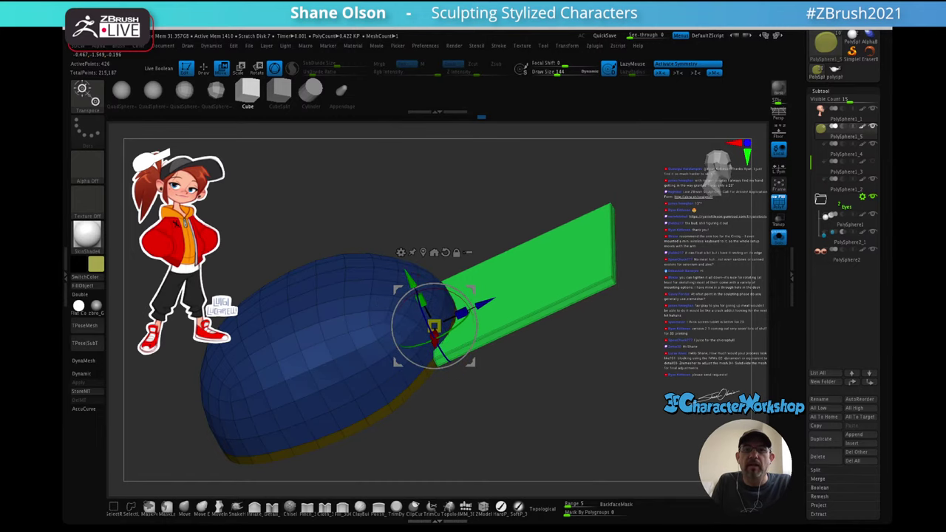
{"action": "right_click_drag", "start_coordinate": [415, 284], "coordinate": [436, 268]}
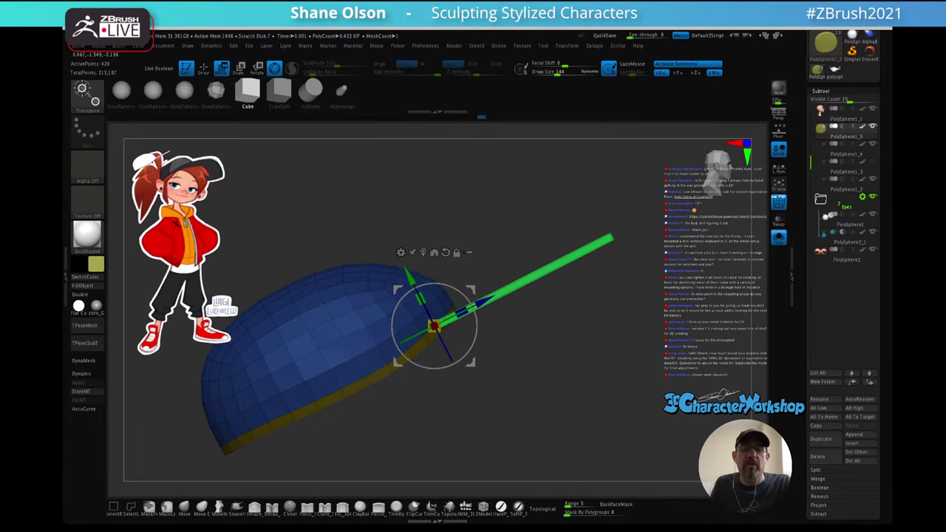
{"action": "right_click_drag", "start_coordinate": [436, 268], "coordinate": [414, 325]}
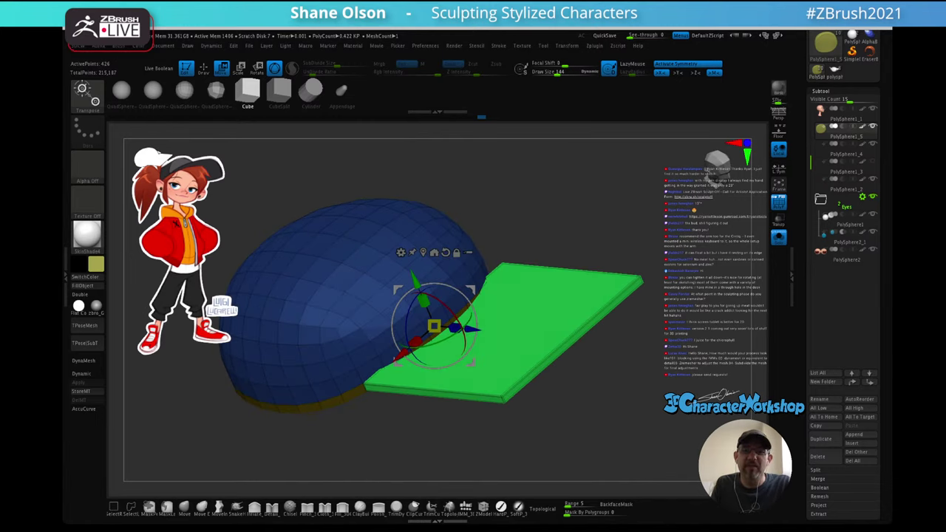
{"action": "left_click_drag", "start_coordinate": [569, 406], "coordinate": [571, 466]}
{"action": "mouse_move", "coordinate": [591, 436]}
{"action": "left_mouse_down"}
{"action": "mouse_move", "coordinate": [595, 370]}
{"action": "mouse_move", "coordinate": [606, 434]}
{"action": "left_mouse_up"}
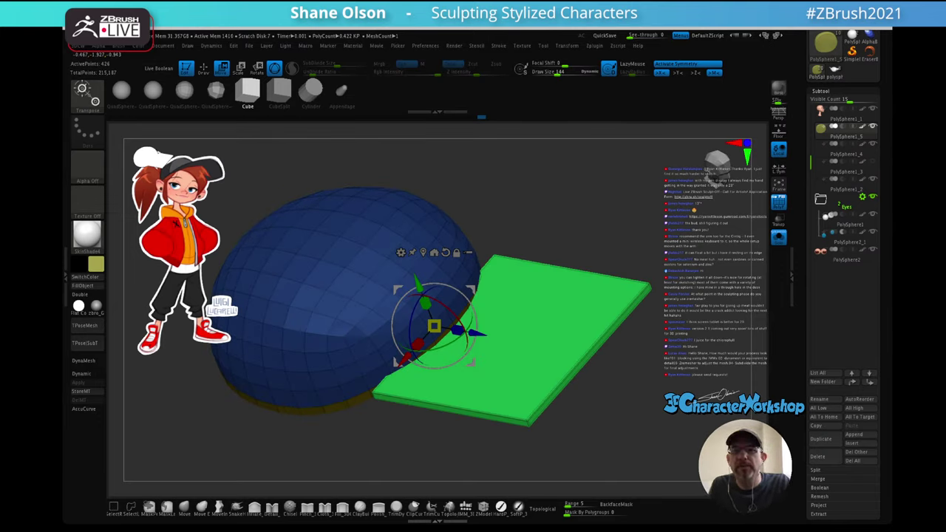
- Split the unmasked brim slab into its own subtool, select it and show the other subtools again
{"action": "key", "text": "3"}
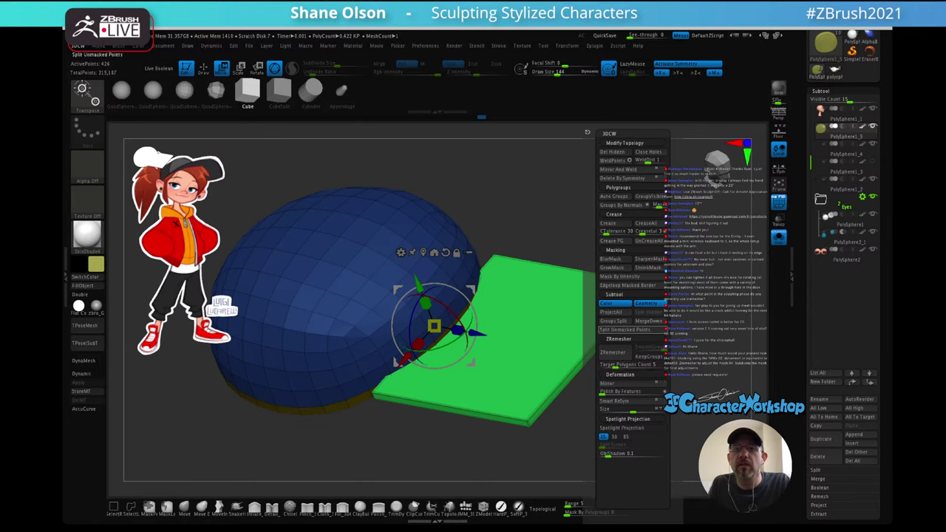
{"action": "left_click", "coordinate": [625, 329]}
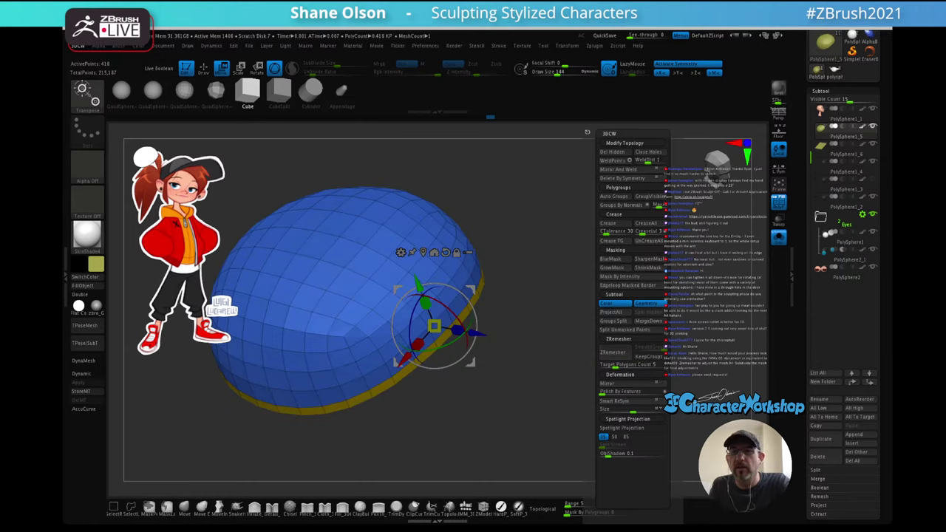
{"action": "left_click", "coordinate": [844, 149]}
{"action": "left_click", "coordinate": [779, 236]}
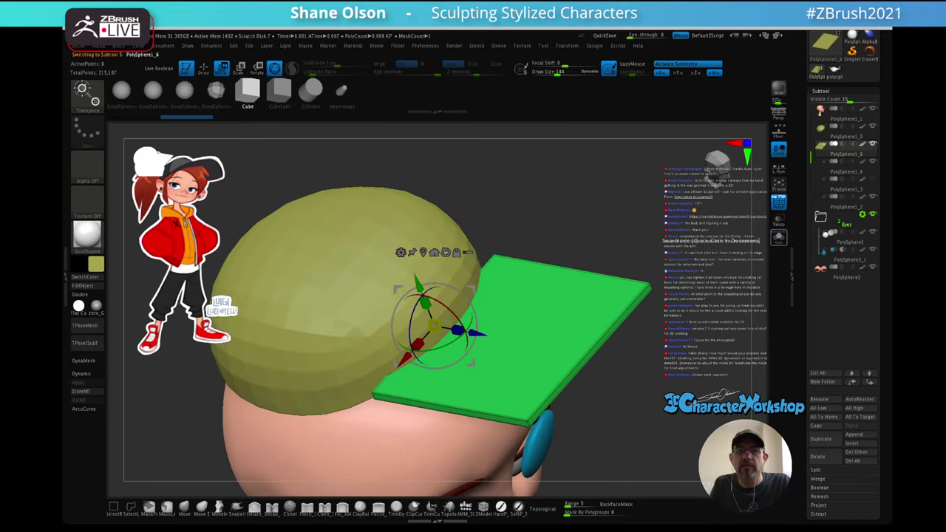
- Mirror and weld the brim slab to give it a centre edge, and remove all of its creases
{"action": "left_click_drag", "start_coordinate": [592, 444], "coordinate": [612, 459]}
{"action": "key", "text": "3"}
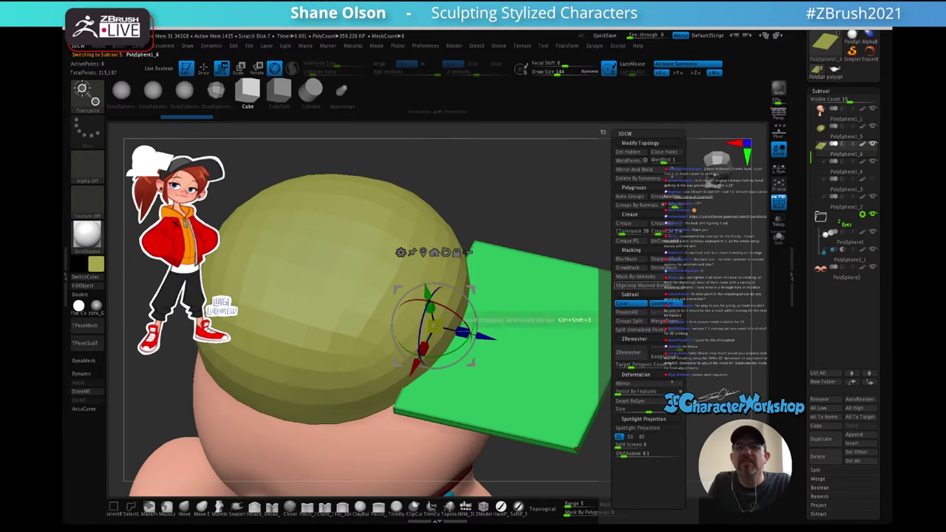
{"action": "left_click", "coordinate": [636, 169]}
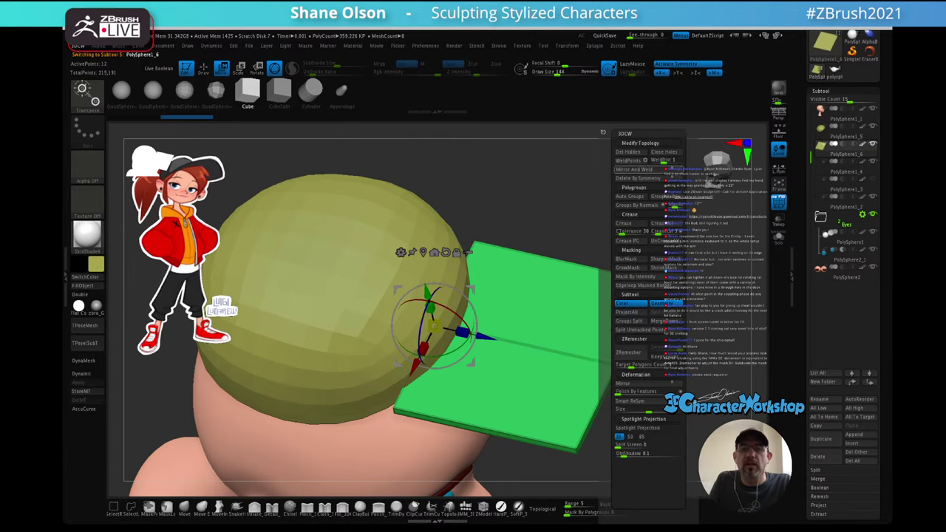
{"action": "left_click_drag", "start_coordinate": [620, 451], "coordinate": [573, 415]}
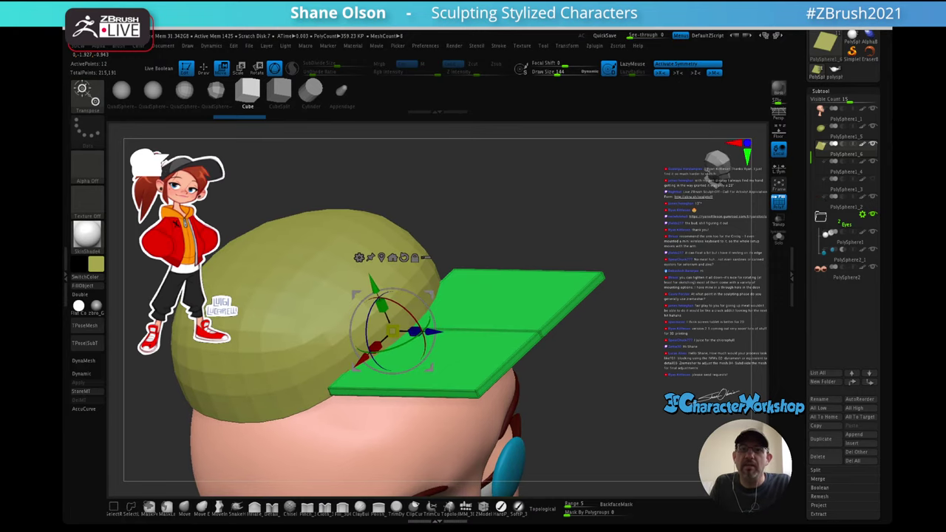
{"action": "key", "text": "space"}
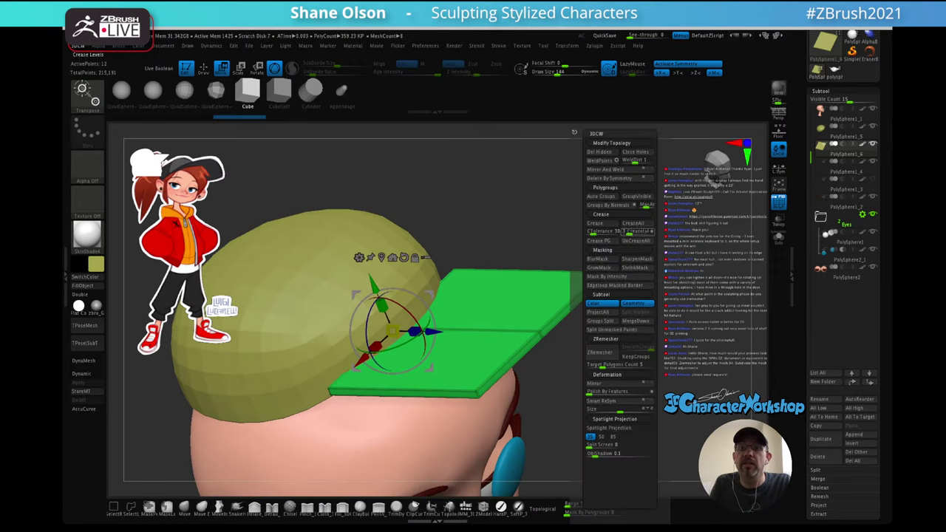
{"action": "left_click", "coordinate": [636, 241]}
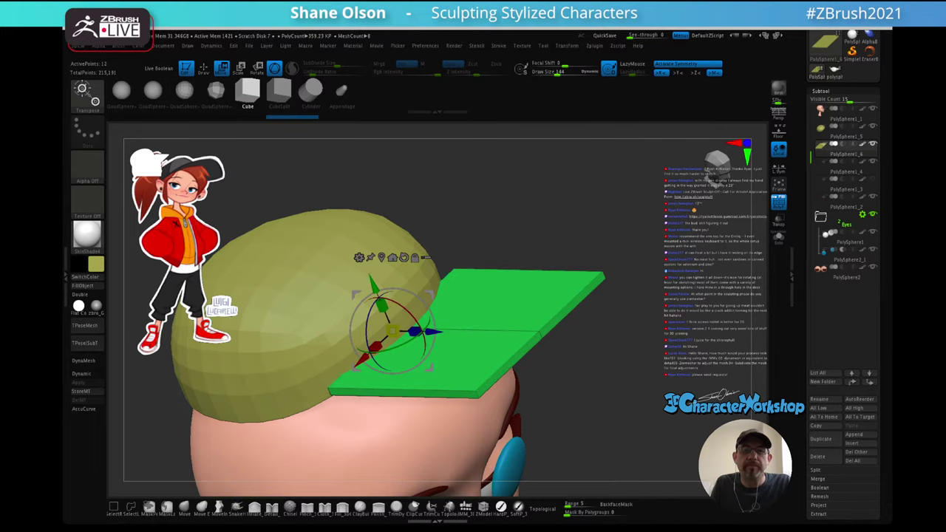
- Isolate the brim and pull the middle of its back edge forward with an enlarged Move brush to form a notch
{"action": "left_click_drag", "start_coordinate": [602, 414], "coordinate": [595, 392]}
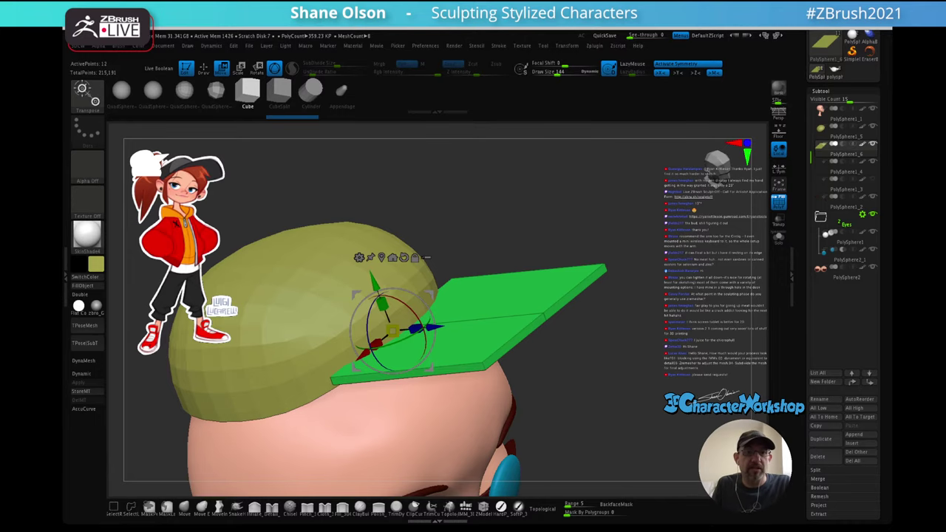
{"action": "left_click_drag", "start_coordinate": [583, 414], "coordinate": [605, 420]}
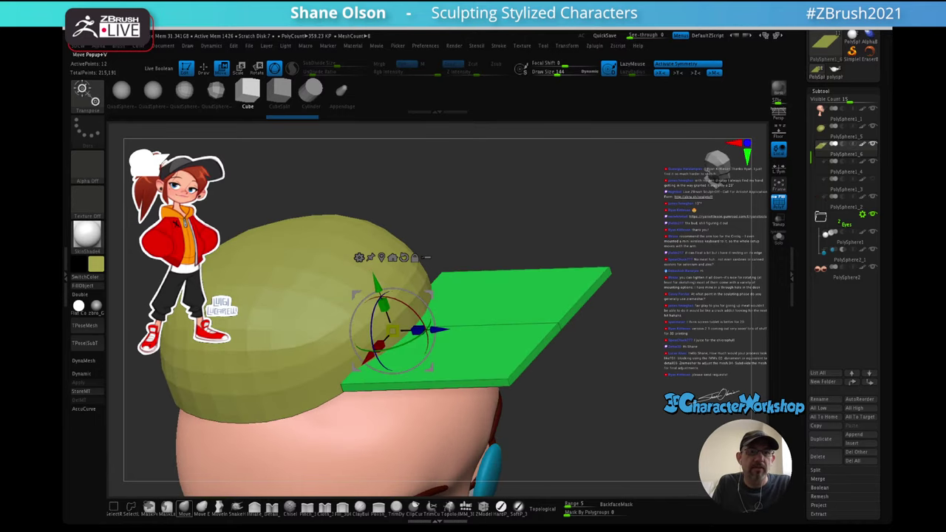
{"action": "left_click", "coordinate": [184, 508]}
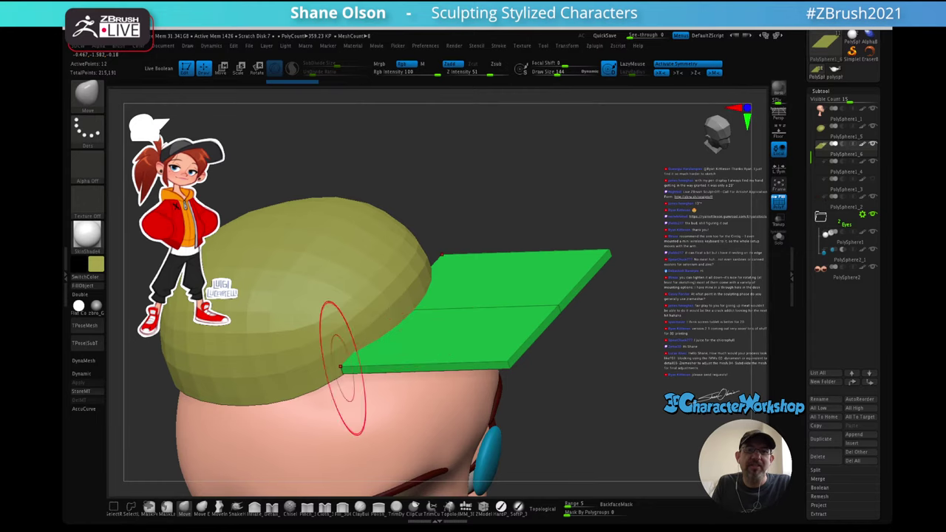
{"action": "right_click_drag", "start_coordinate": [361, 374], "coordinate": [372, 347]}
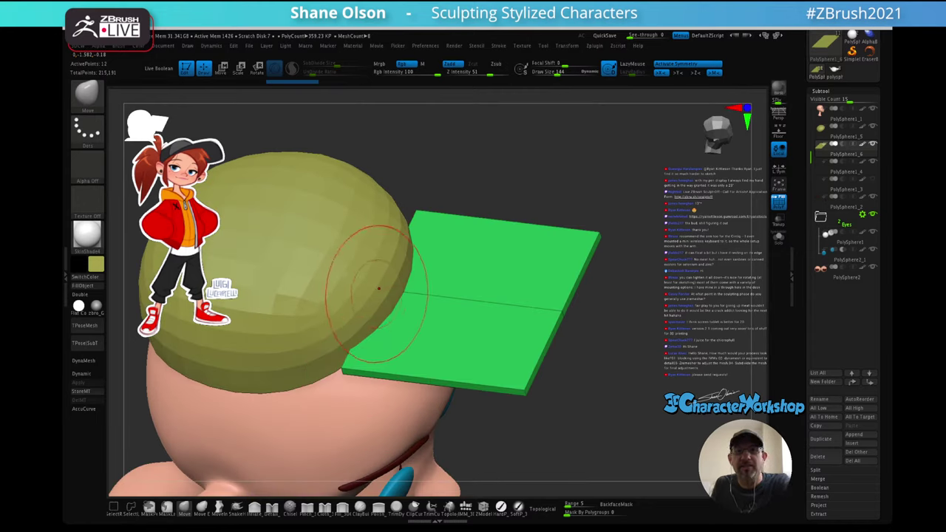
{"action": "key", "text": "bracketright"}
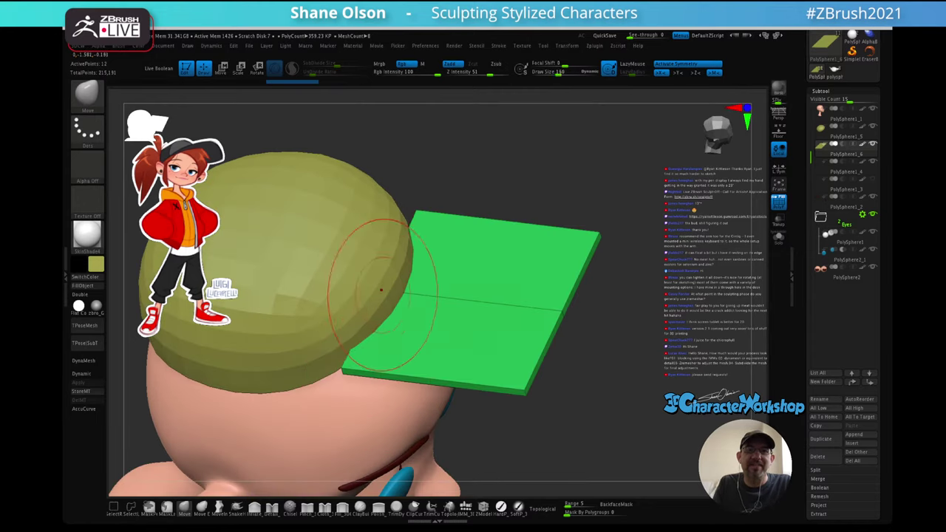
{"action": "key", "text": "ctrl+shift+z"}
{"action": "key", "text": "ctrl+shift+z"}
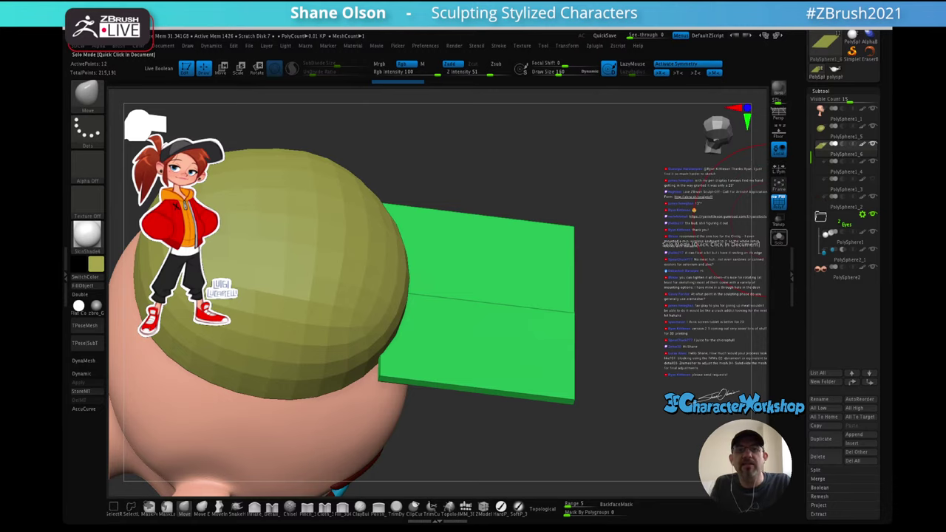
{"action": "left_click", "coordinate": [778, 238]}
{"action": "mouse_move", "coordinate": [348, 324]}
{"action": "left_mouse_down"}
{"action": "mouse_move", "coordinate": [422, 347]}
{"action": "mouse_move", "coordinate": [344, 341]}
{"action": "left_mouse_up"}
{"action": "left_click_drag", "start_coordinate": [380, 289], "coordinate": [406, 290]}
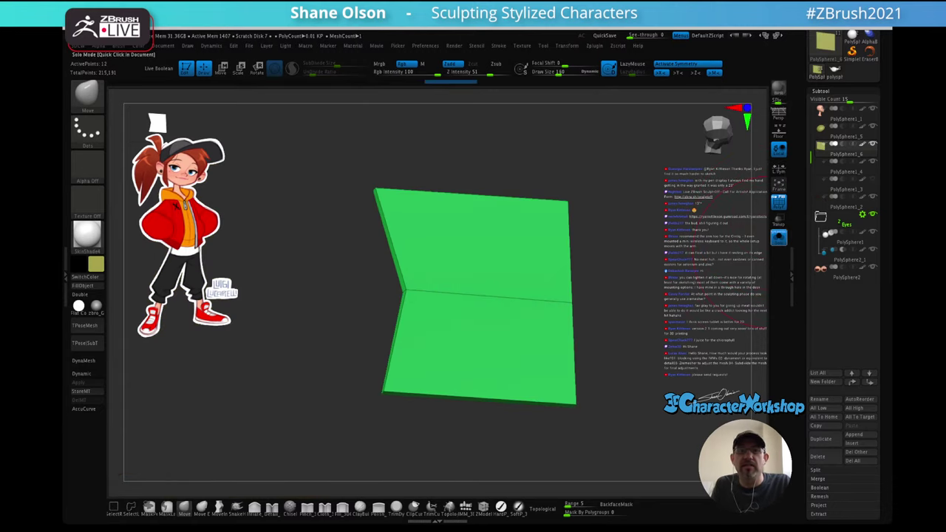
- Pull the brim's rear corners back around the crown and its front middle forward into a point, using transparency as a guide
{"action": "left_click", "coordinate": [778, 237]}
{"action": "left_click_drag", "start_coordinate": [462, 436], "coordinate": [421, 429]}
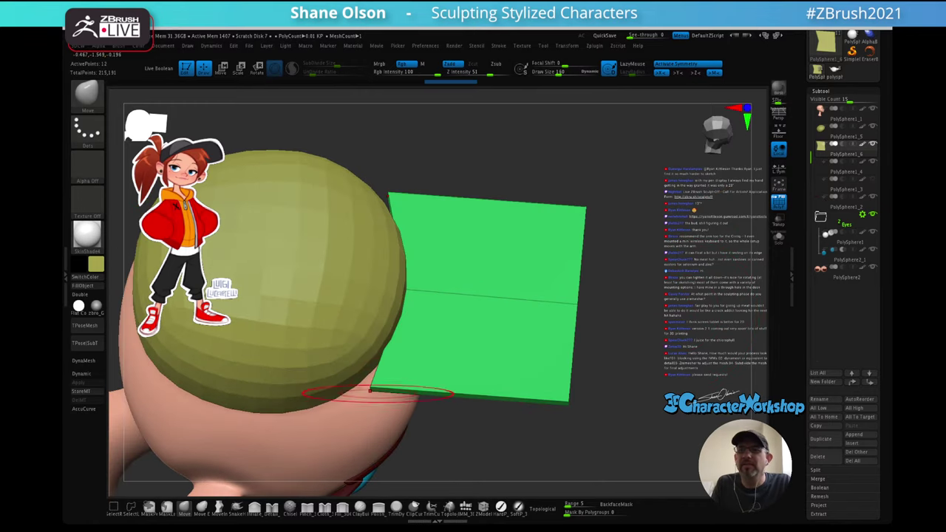
{"action": "left_click_drag", "start_coordinate": [370, 390], "coordinate": [334, 399]}
{"action": "left_click", "coordinate": [778, 220]}
{"action": "left_click_drag", "start_coordinate": [580, 309], "coordinate": [620, 312]}
{"action": "mouse_move", "coordinate": [657, 371]}
{"action": "left_mouse_down"}
{"action": "mouse_move", "coordinate": [656, 336]}
{"action": "mouse_move", "coordinate": [655, 365]}
{"action": "mouse_move", "coordinate": [610, 356]}
{"action": "mouse_move", "coordinate": [609, 302]}
{"action": "mouse_move", "coordinate": [612, 374]}
{"action": "left_mouse_up"}
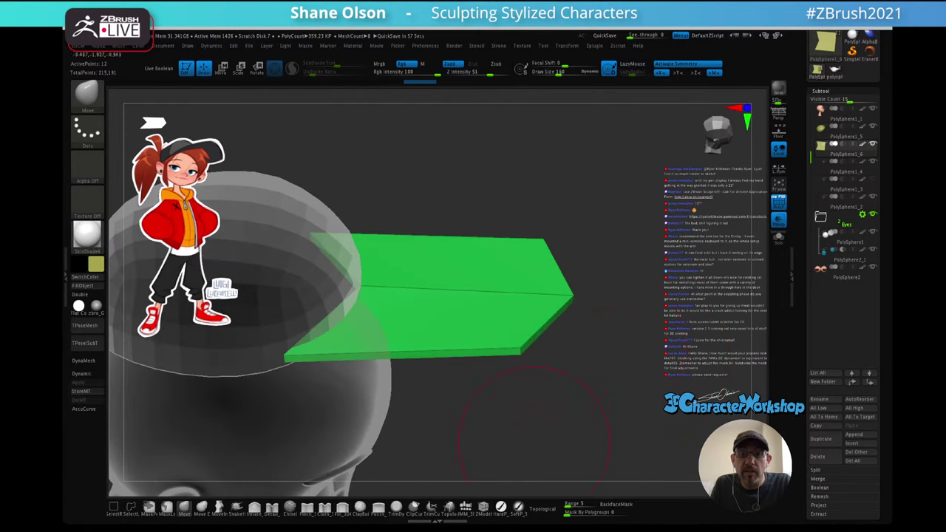
- Insert an edge loop across the brim's width with ZModeler, about midway between its back and front edges
{"action": "left_click", "coordinate": [483, 507]}
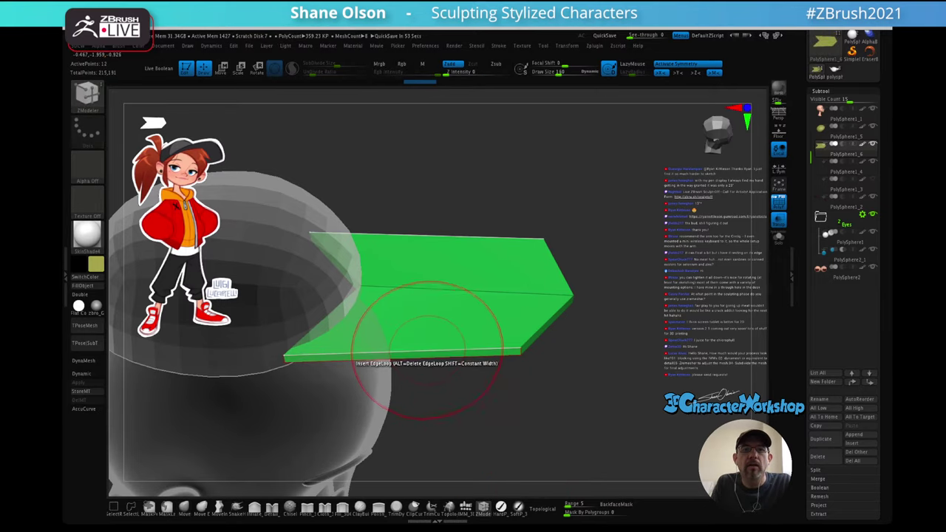
{"action": "left_click", "coordinate": [428, 353]}
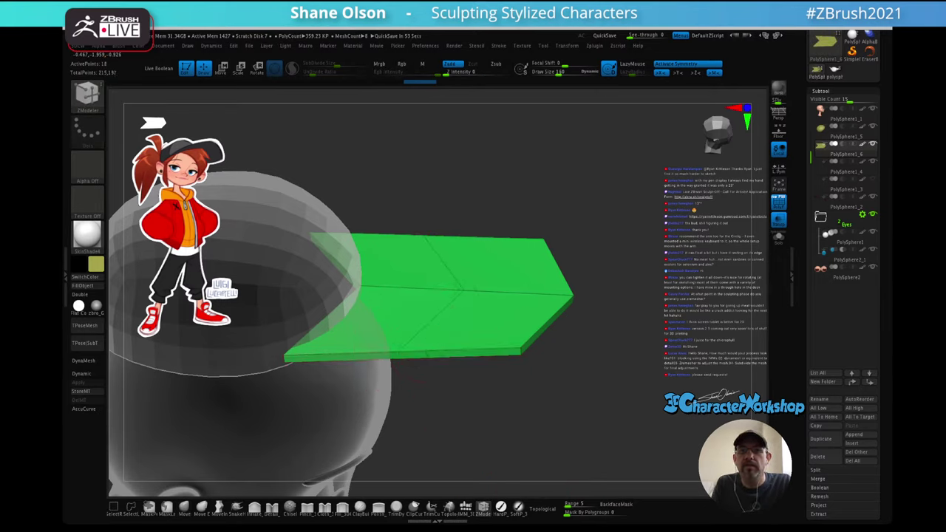
{"action": "left_click_drag", "start_coordinate": [582, 318], "coordinate": [546, 345]}
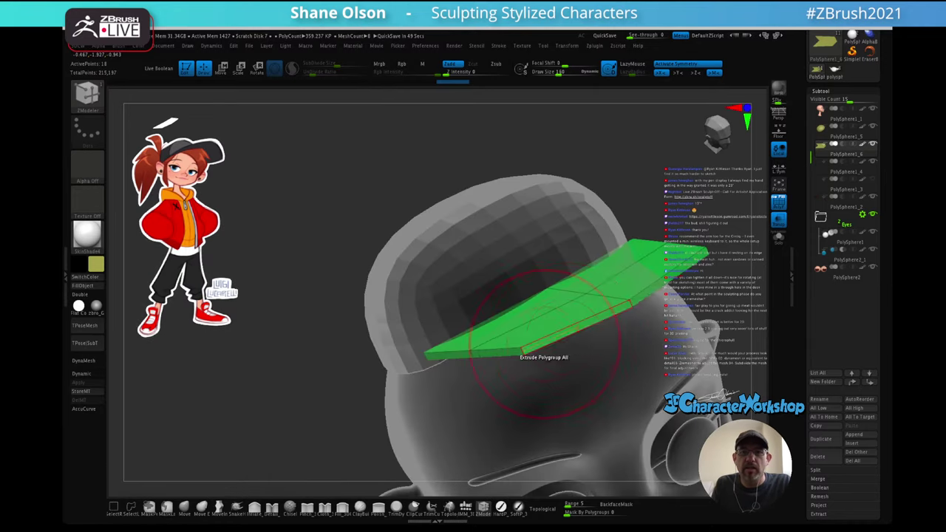
- Mask all of the brim except its centre line and raise the centre to arch the brim over the forehead
{"action": "mouse_move", "coordinate": [610, 212]}
{"action": "left_mouse_down", "text": "alt"}
{"action": "mouse_move", "coordinate": [521, 225]}
{"action": "mouse_move", "coordinate": [495, 210]}
{"action": "left_mouse_up", "text": "alt"}
{"action": "mouse_move", "coordinate": [600, 209]}
{"action": "left_mouse_down"}
{"action": "mouse_move", "coordinate": [614, 253]}
{"action": "mouse_move", "coordinate": [587, 200]}
{"action": "left_mouse_up"}
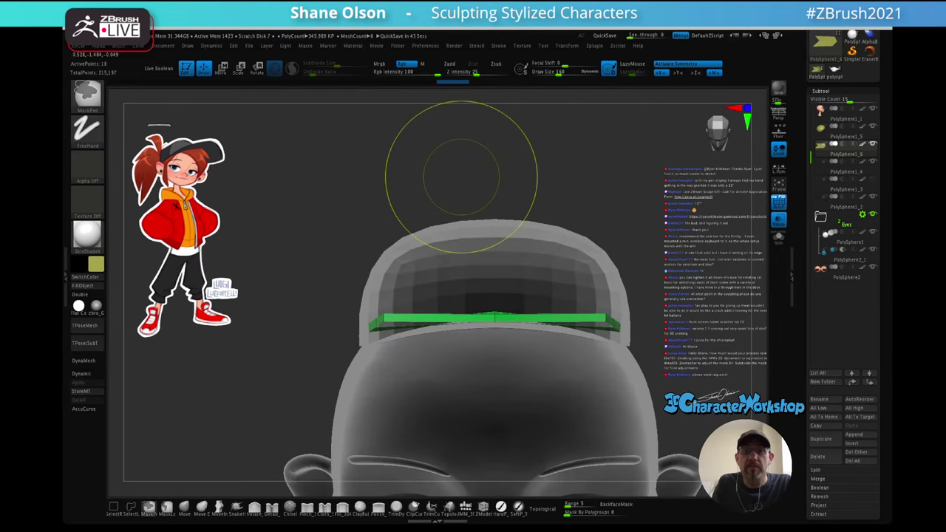
{"action": "left_click_drag", "start_coordinate": [457, 175], "coordinate": [530, 388], "text": "ctrl"}
{"action": "left_click_drag", "start_coordinate": [589, 287], "coordinate": [562, 334]}
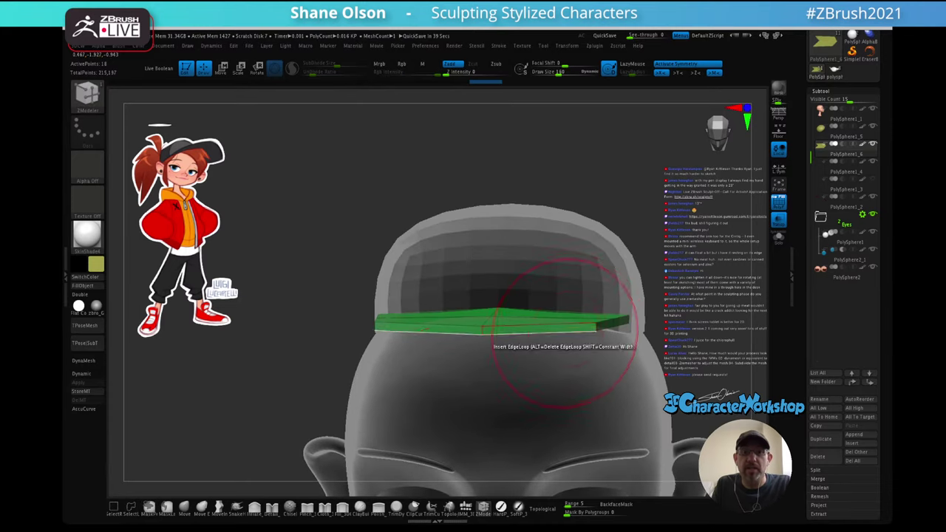
{"action": "key", "text": "w"}
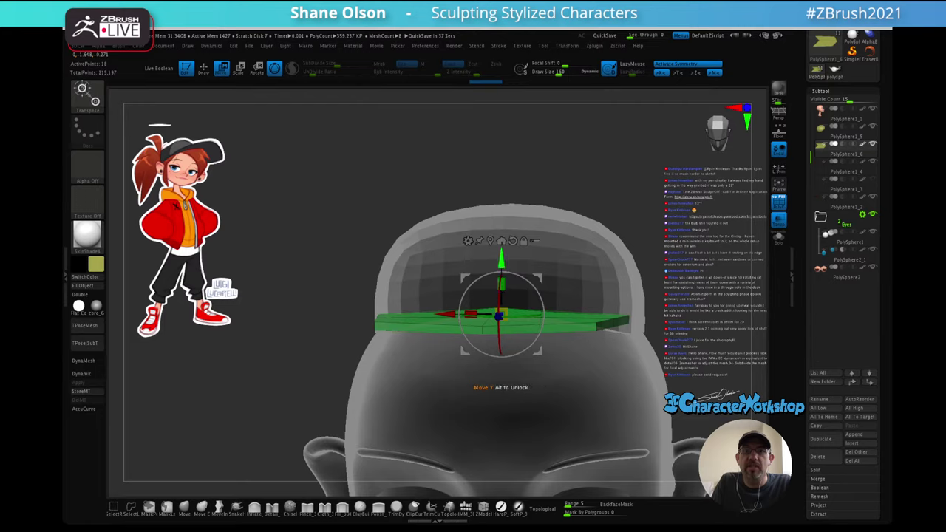
{"action": "left_click_drag", "start_coordinate": [501, 259], "coordinate": [501, 239]}
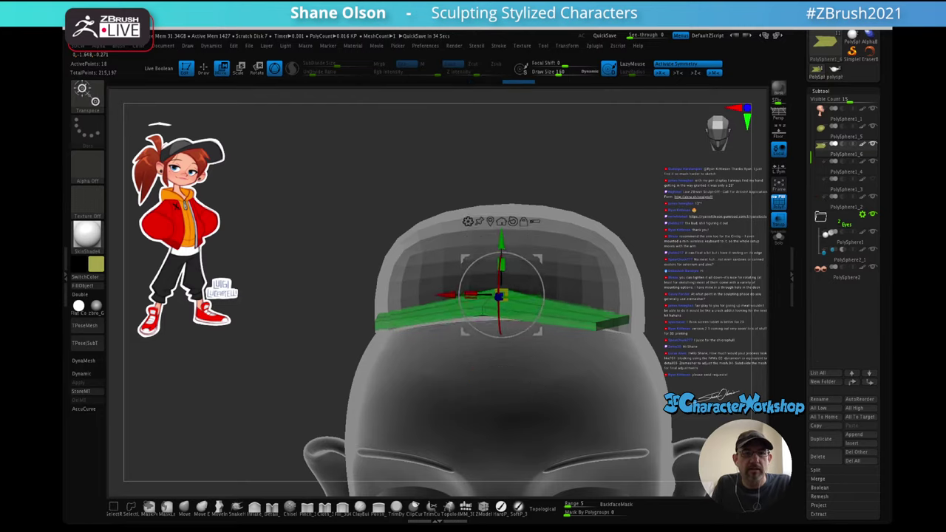
{"action": "left_click_drag", "start_coordinate": [532, 318], "coordinate": [573, 320]}
{"action": "left_click_drag", "start_coordinate": [532, 370], "coordinate": [573, 374]}
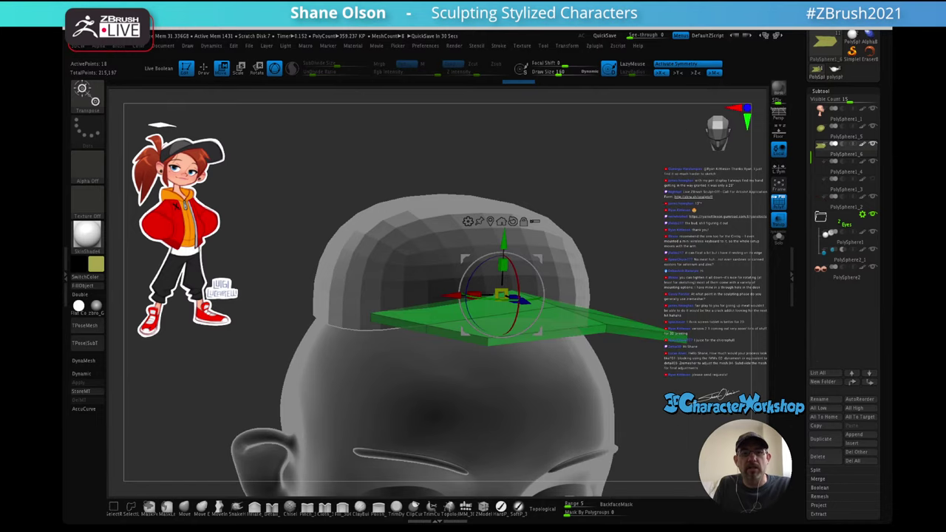
{"action": "right_click_drag", "start_coordinate": [599, 337], "coordinate": [561, 359]}
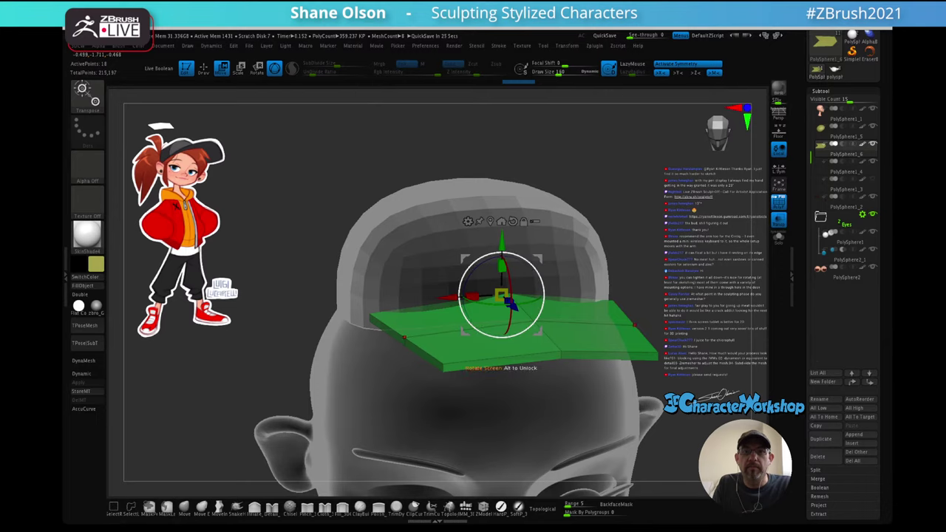
- Group the brim's faces by normals so its top, sides and front edge form separate polygroups
{"action": "right_click_drag", "start_coordinate": [502, 277], "coordinate": [494, 294]}
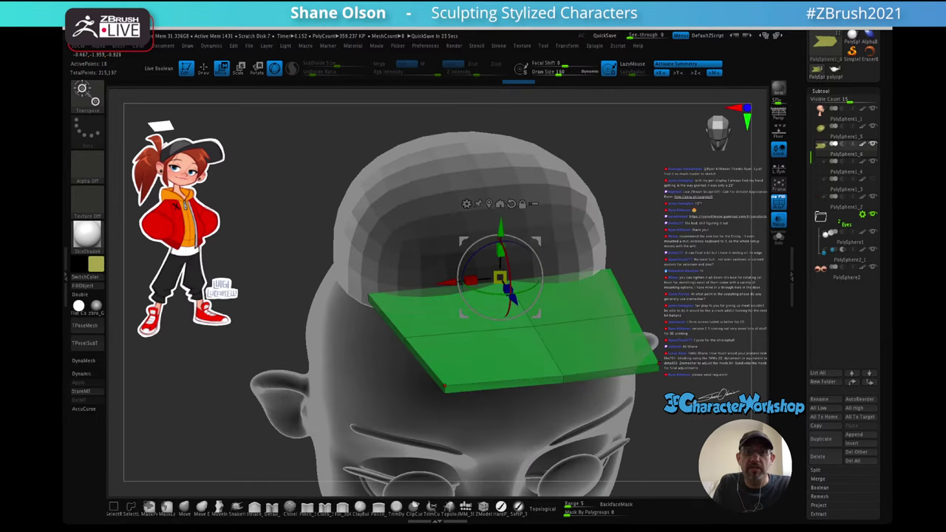
{"action": "key", "text": "2"}
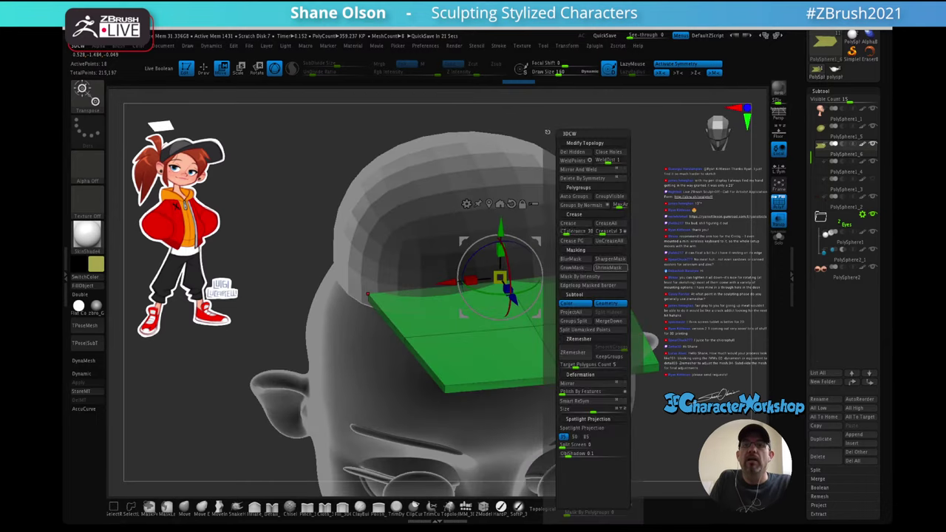
{"action": "left_click", "coordinate": [581, 205]}
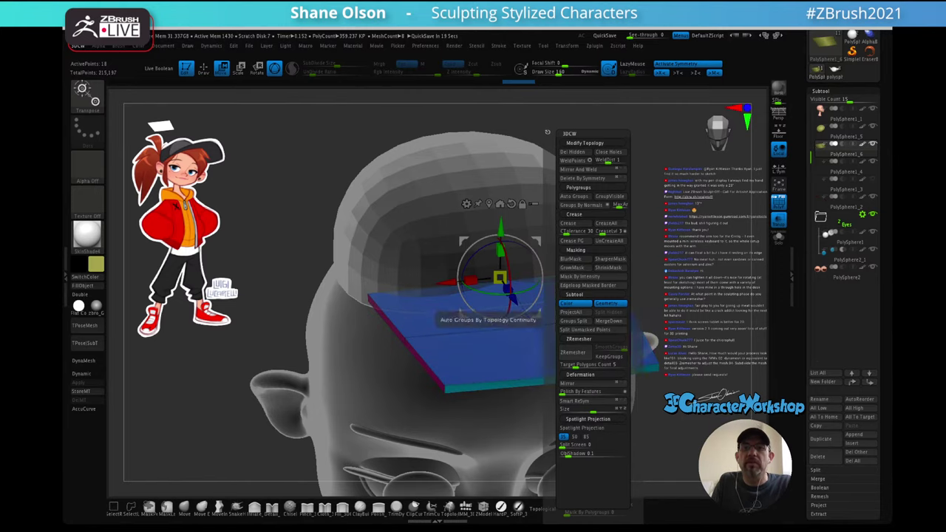
{"action": "left_click_drag", "start_coordinate": [635, 222], "coordinate": [658, 201]}
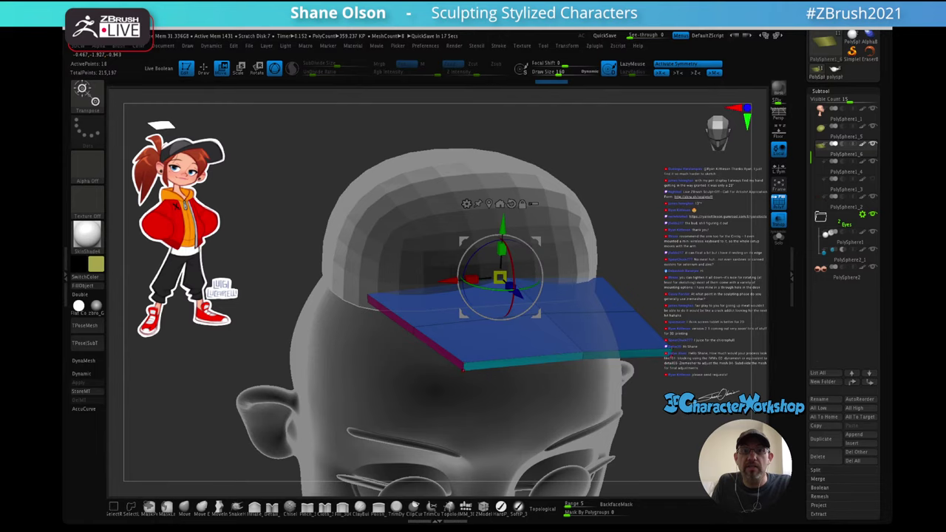
- Regroup the brim's faces by normals with the maximum angle tolerance lowered to about 14
{"action": "key", "text": "g"}
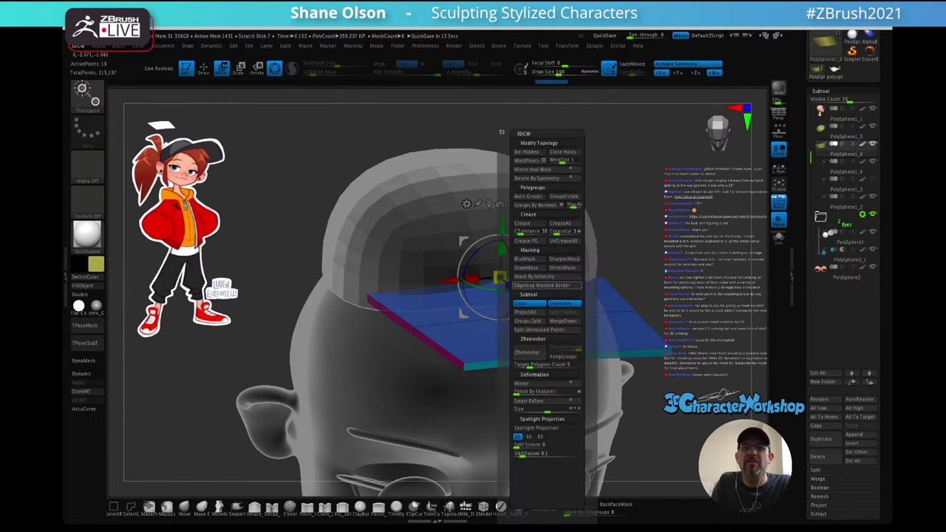
{"action": "left_click", "coordinate": [574, 205]}
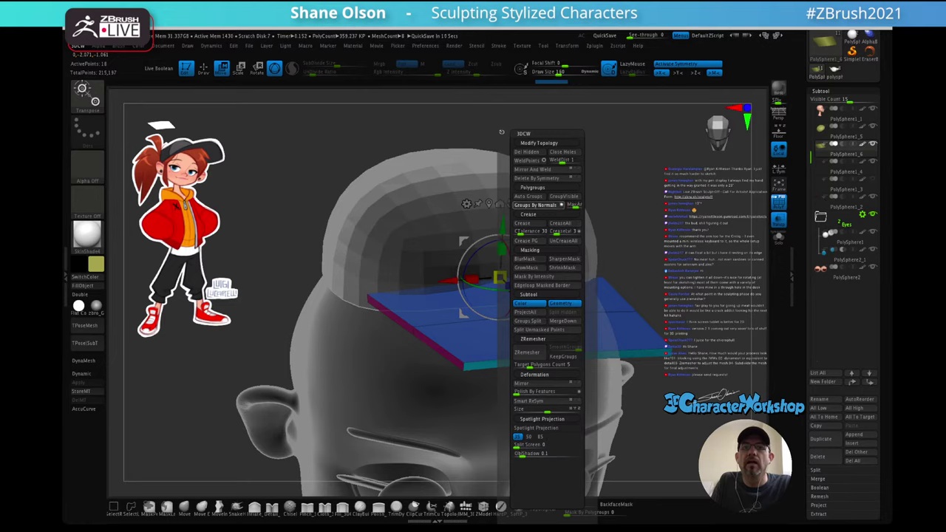
{"action": "left_click", "coordinate": [538, 205]}
{"action": "left_click_drag", "start_coordinate": [576, 206], "coordinate": [572, 205]}
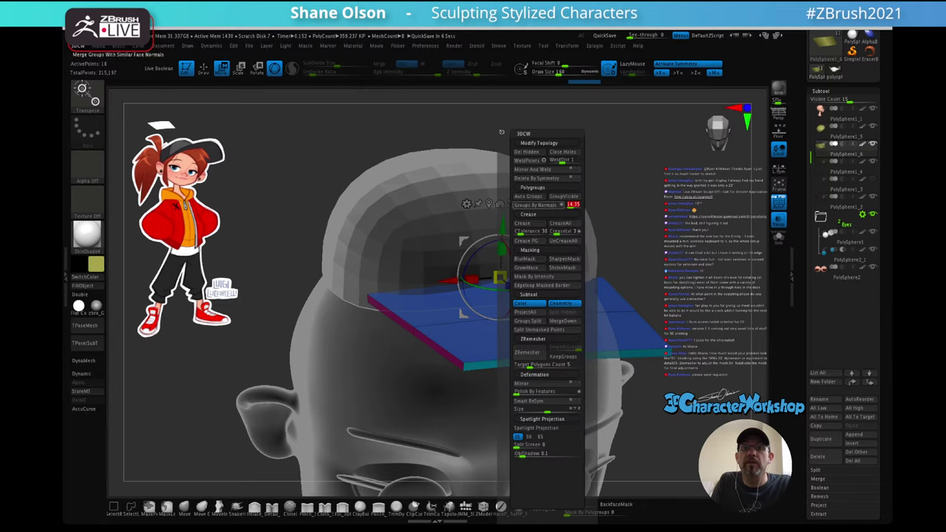
{"action": "left_click", "coordinate": [538, 205]}
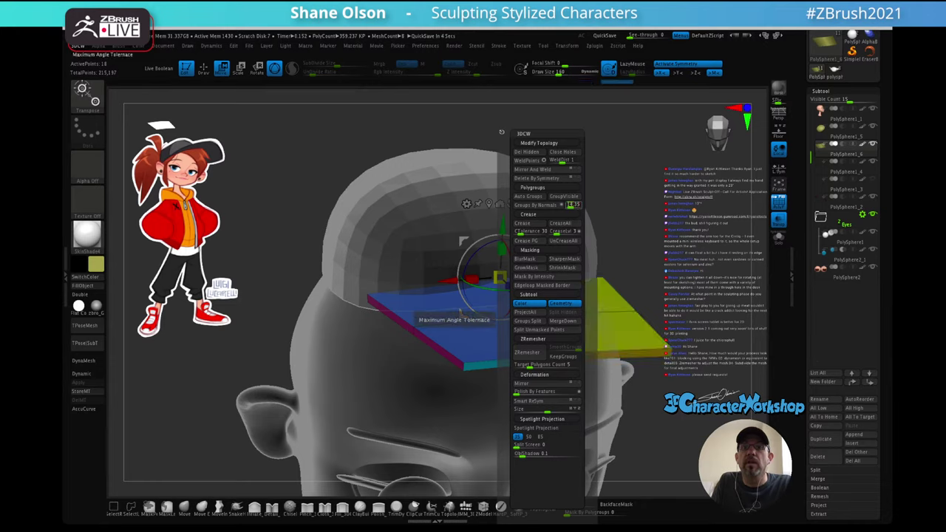
- Raise the maximum angle tolerance to about 85 and regroup the brim's faces by normals
{"action": "left_click", "coordinate": [572, 206]}
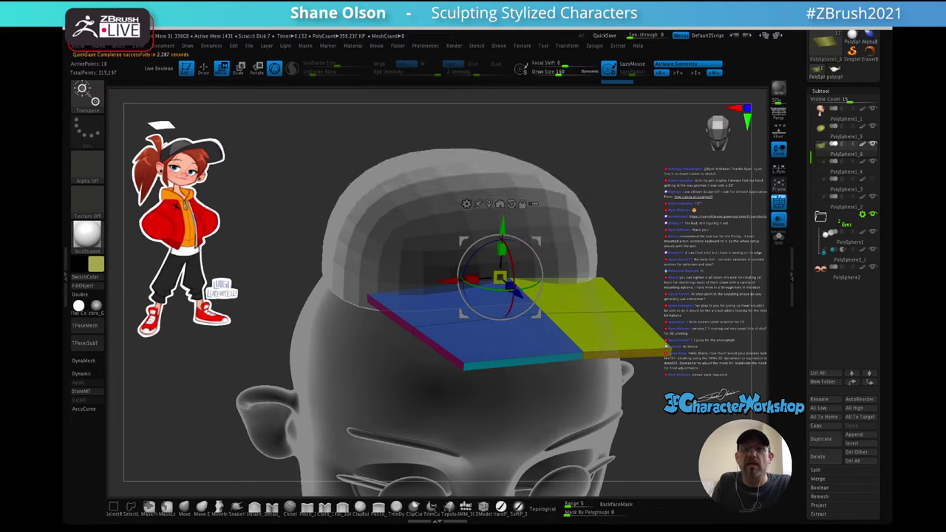
{"action": "key", "text": "3"}
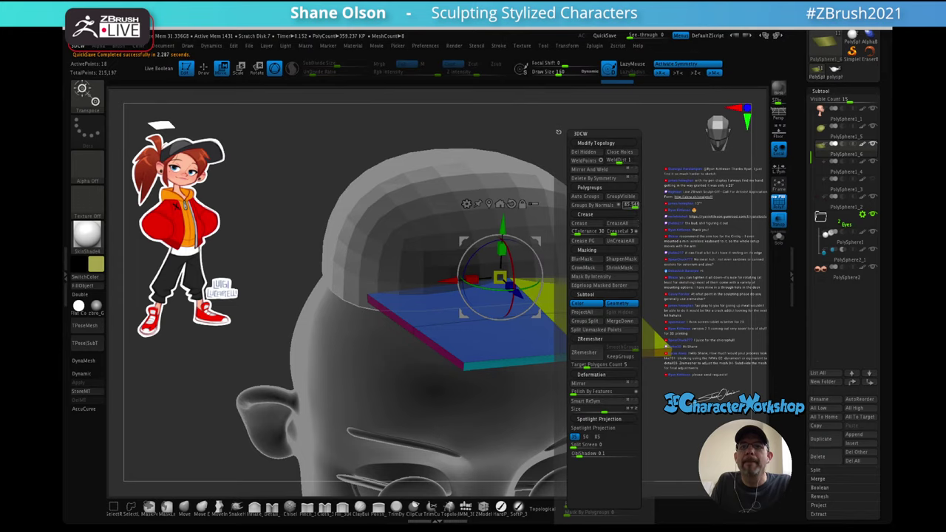
{"action": "left_click", "coordinate": [592, 205]}
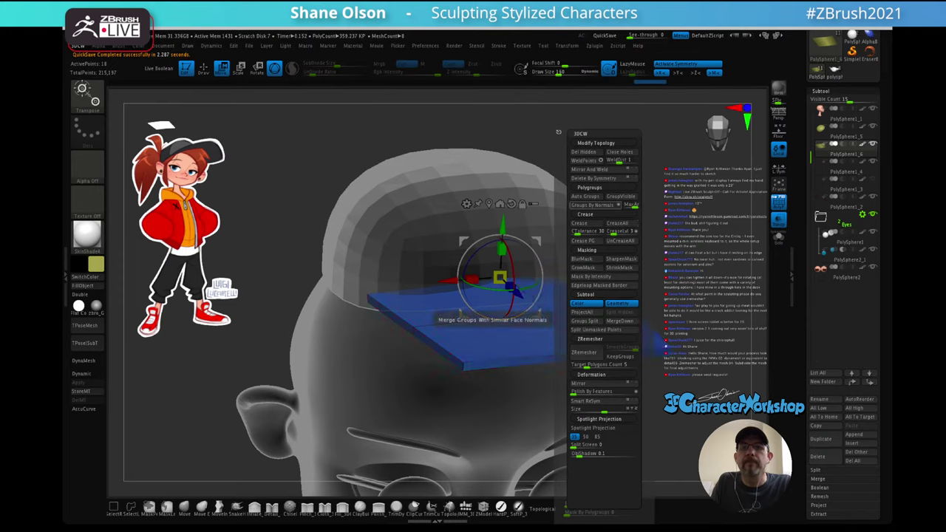
- Set the maximum angle tolerance to about 43 and regroup the brim's faces by normals
{"action": "left_click", "coordinate": [631, 205]}
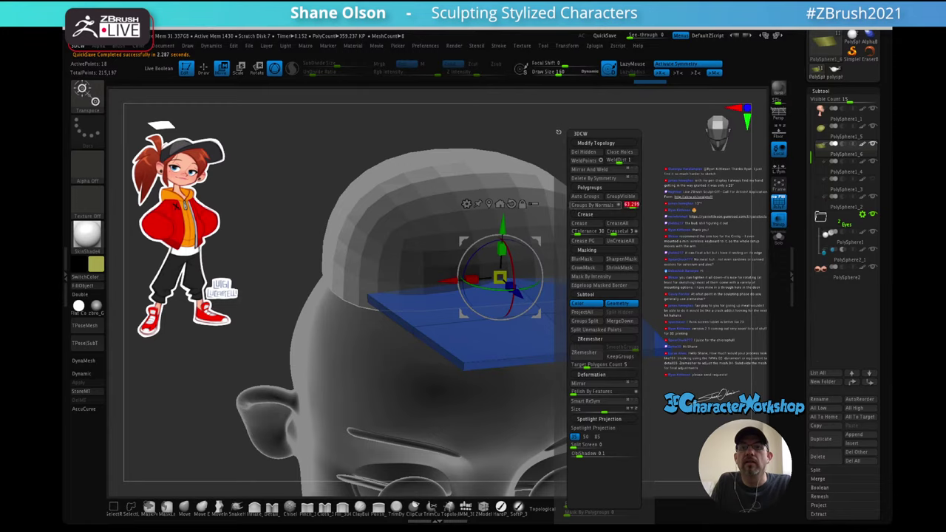
{"action": "left_click", "coordinate": [593, 206]}
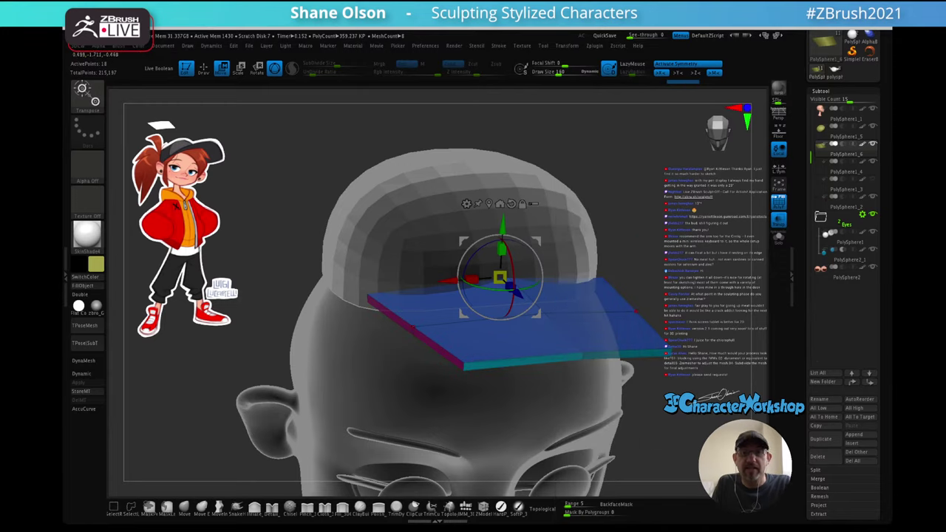
{"action": "mouse_move", "coordinate": [635, 193]}
{"action": "left_mouse_down"}
{"action": "mouse_move", "coordinate": [624, 229]}
{"action": "mouse_move", "coordinate": [631, 199]}
{"action": "left_mouse_up"}
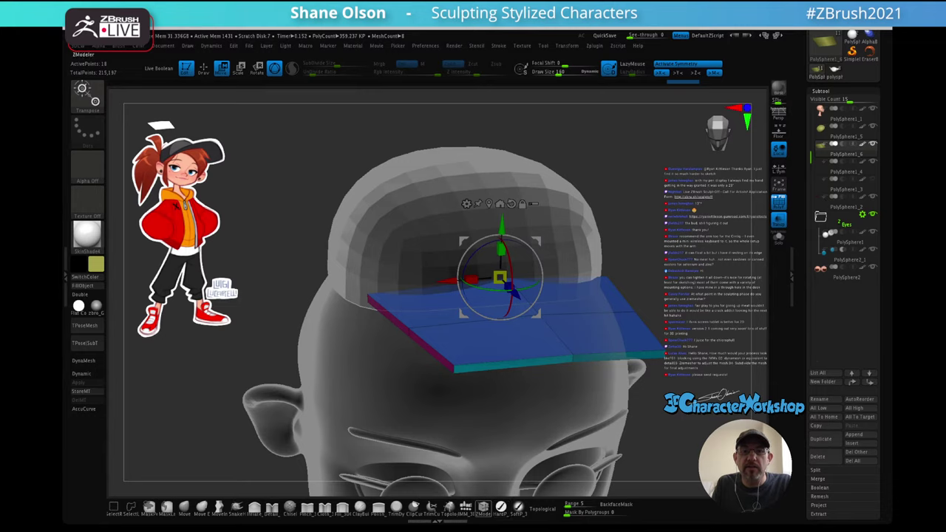
- Set ZModeler's edge action to Crease with the EdgeLoop Complete target and crease the brim's outer edge loops, undoing any stray edit
{"action": "left_click", "coordinate": [483, 507]}
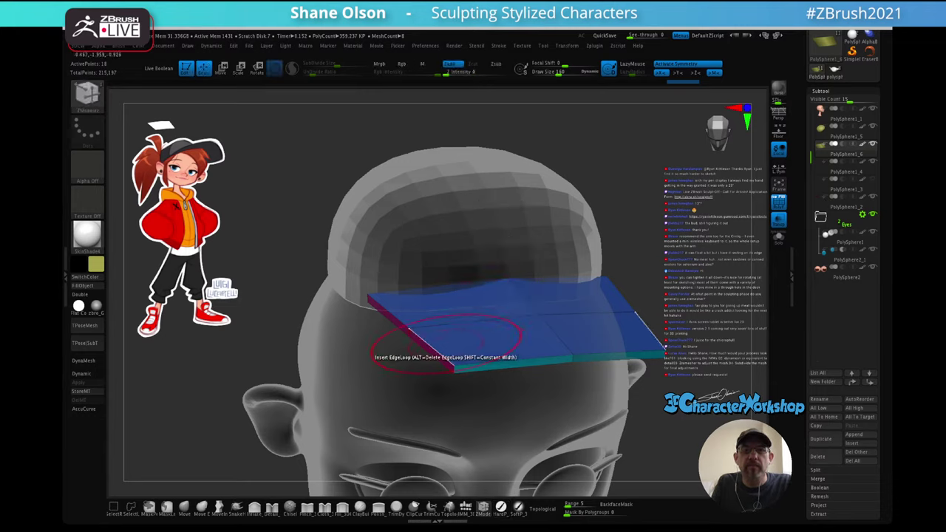
{"action": "key", "text": "space"}
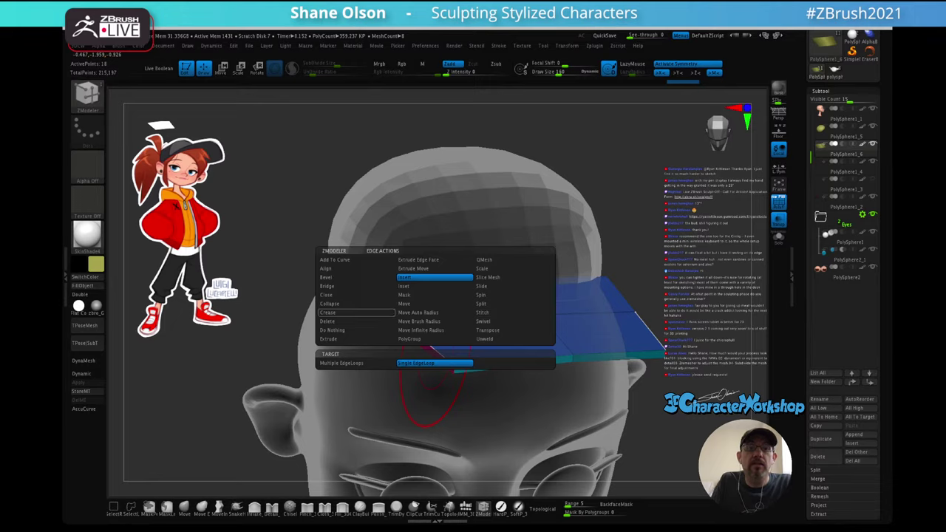
{"action": "left_click", "coordinate": [329, 313]}
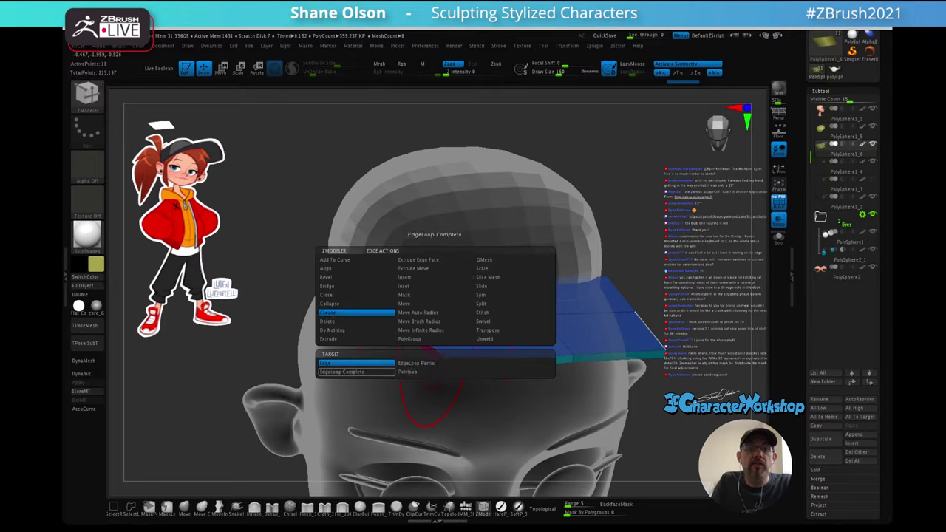
{"action": "left_click", "coordinate": [347, 372]}
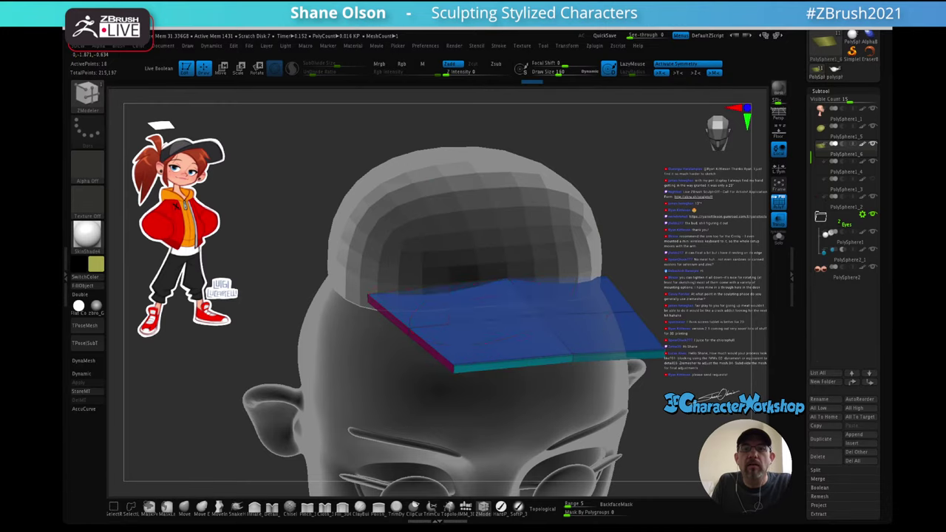
{"action": "right_click_drag", "start_coordinate": [485, 312], "coordinate": [521, 285]}
{"action": "left_click_drag", "start_coordinate": [533, 308], "coordinate": [531, 305]}
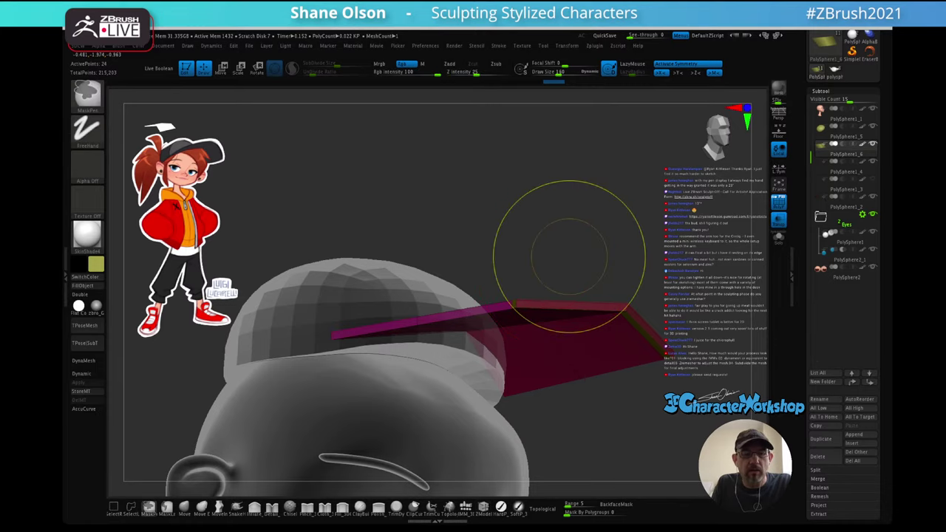
{"action": "key", "text": "ctrl+z"}
{"action": "mouse_move", "coordinate": [603, 236]}
{"action": "right_mouse_down", "text": "alt"}
{"action": "mouse_move", "coordinate": [603, 256]}
{"action": "mouse_move", "coordinate": [589, 223]}
{"action": "mouse_move", "coordinate": [595, 203]}
{"action": "mouse_move", "coordinate": [584, 234]}
{"action": "mouse_move", "coordinate": [596, 287]}
{"action": "right_mouse_up", "text": "alt"}
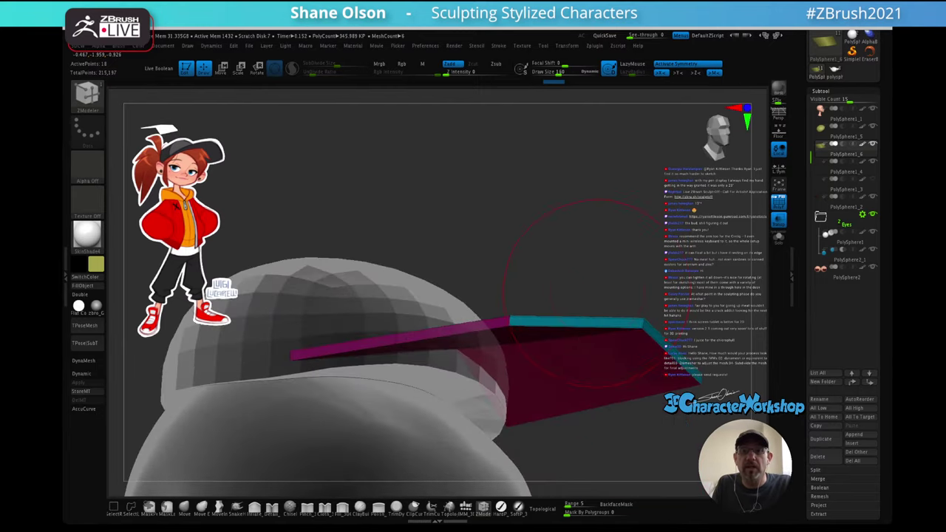
- Turn on dynamic subdivision for the brim and check its smoothed, creased shape from several angles
{"action": "key", "text": "d"}
{"action": "left_click", "coordinate": [518, 192]}
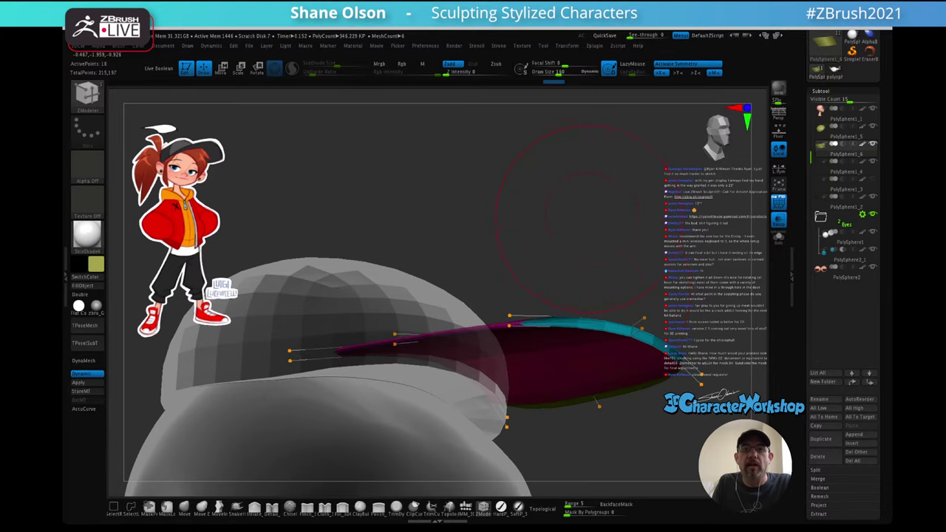
{"action": "right_click_drag", "start_coordinate": [575, 193], "coordinate": [558, 295]}
{"action": "right_click_drag", "start_coordinate": [558, 238], "coordinate": [546, 269]}
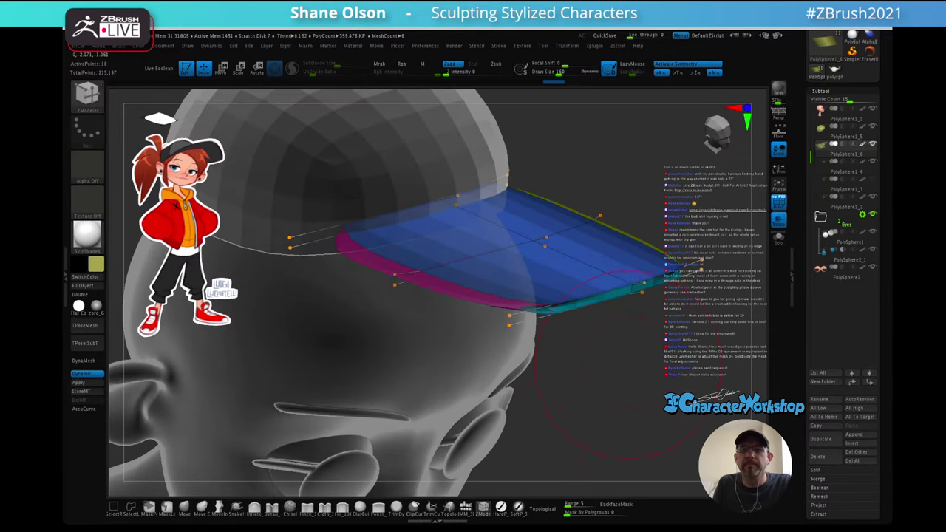
{"action": "mouse_move", "coordinate": [644, 366]}
{"action": "right_mouse_down"}
{"action": "mouse_move", "coordinate": [615, 379]}
{"action": "mouse_move", "coordinate": [636, 376]}
{"action": "right_mouse_up"}
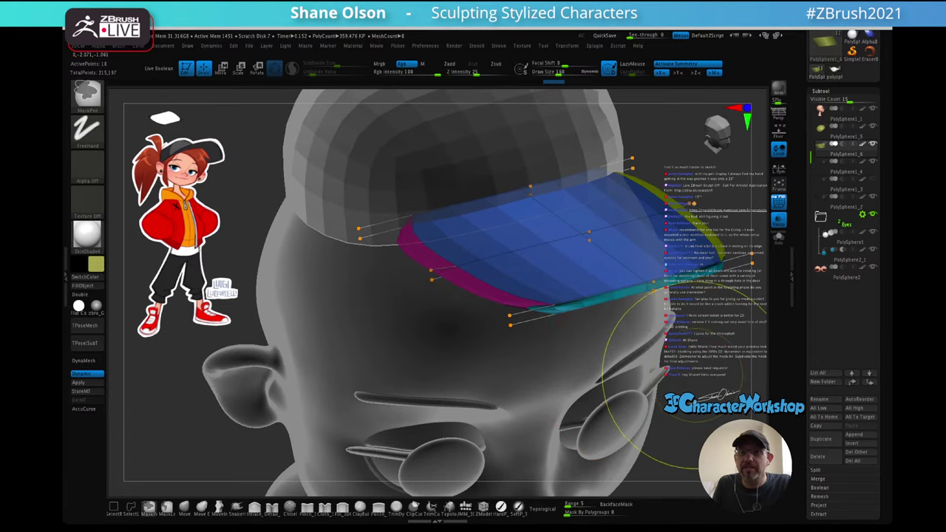
{"action": "left_click_drag", "start_coordinate": [693, 364], "coordinate": [697, 356], "text": "ctrl"}
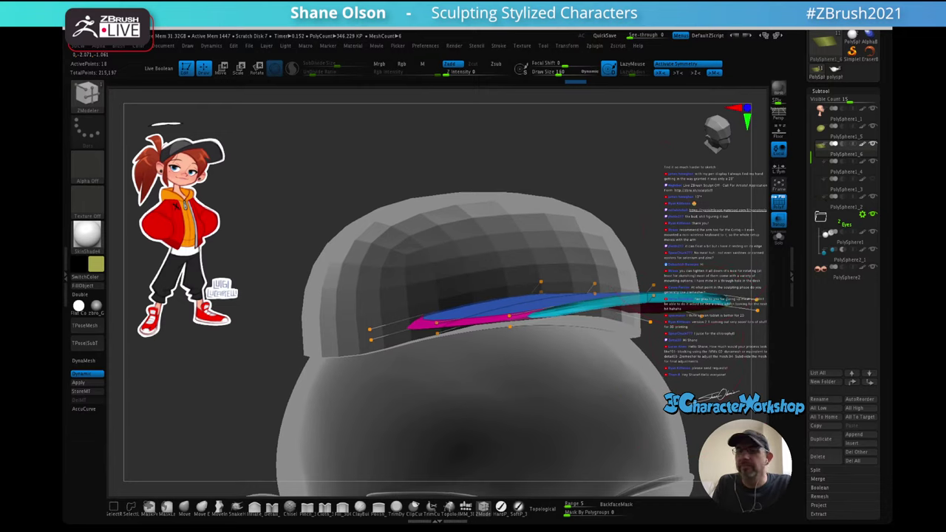
{"action": "left_click_drag", "start_coordinate": [642, 302], "coordinate": [629, 296]}
{"action": "left_click_drag", "start_coordinate": [638, 198], "coordinate": [634, 222]}
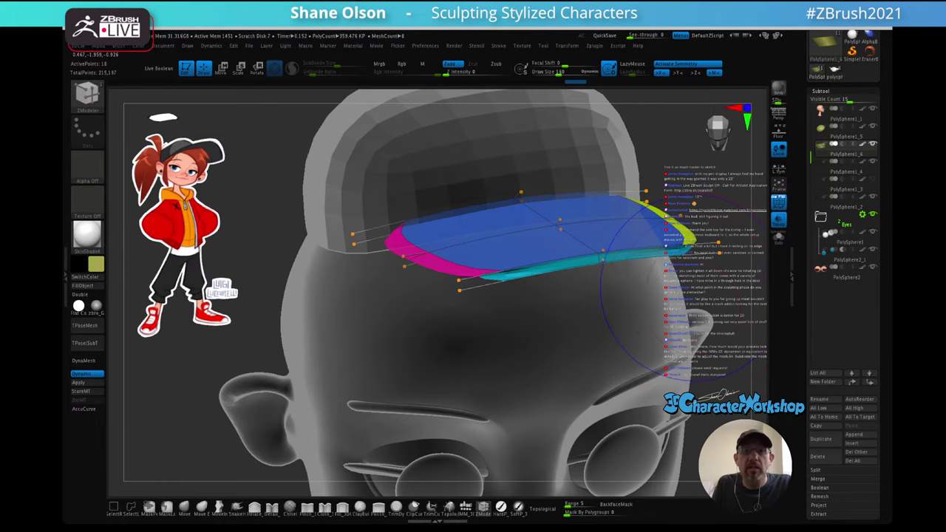
- Compare the brim's low-poly cage with its smoothed form by switching dynamic subdivision off and on
{"action": "key", "text": "shift+d"}
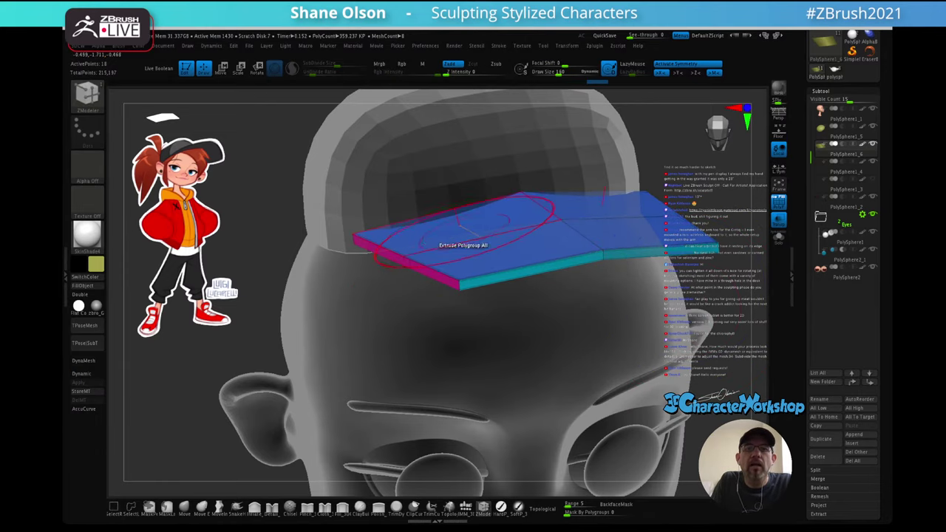
{"action": "right_click_drag", "start_coordinate": [465, 232], "coordinate": [475, 219]}
{"action": "key", "text": "d"}
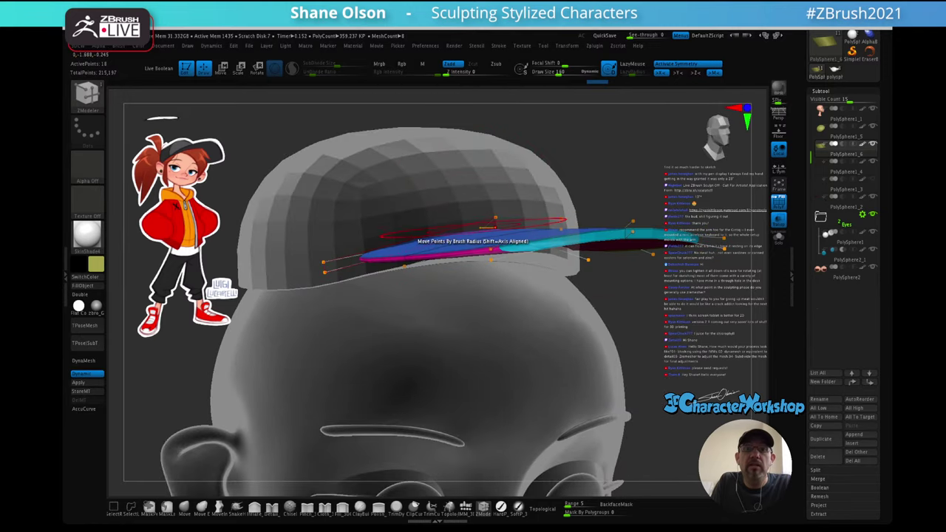
{"action": "key", "text": "shift+d"}
{"action": "right_click_drag", "start_coordinate": [490, 228], "coordinate": [482, 205]}
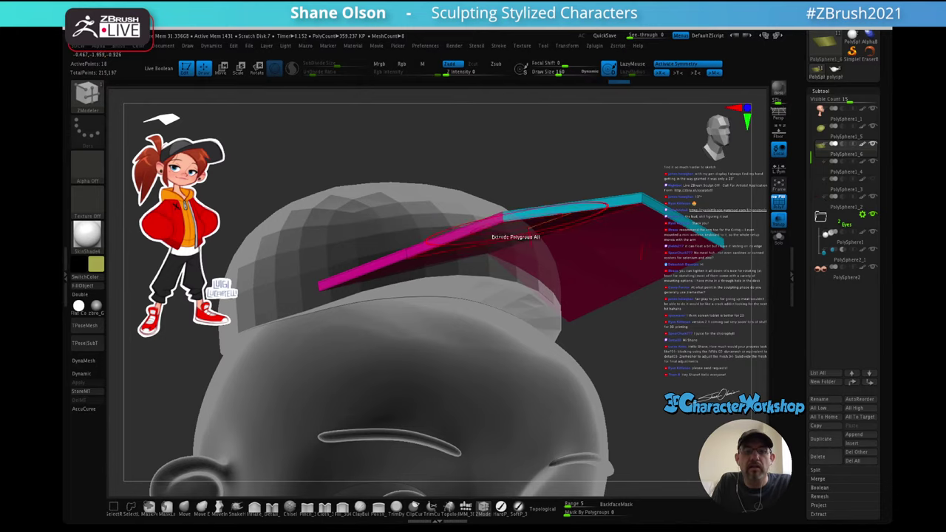
{"action": "key", "text": "d"}
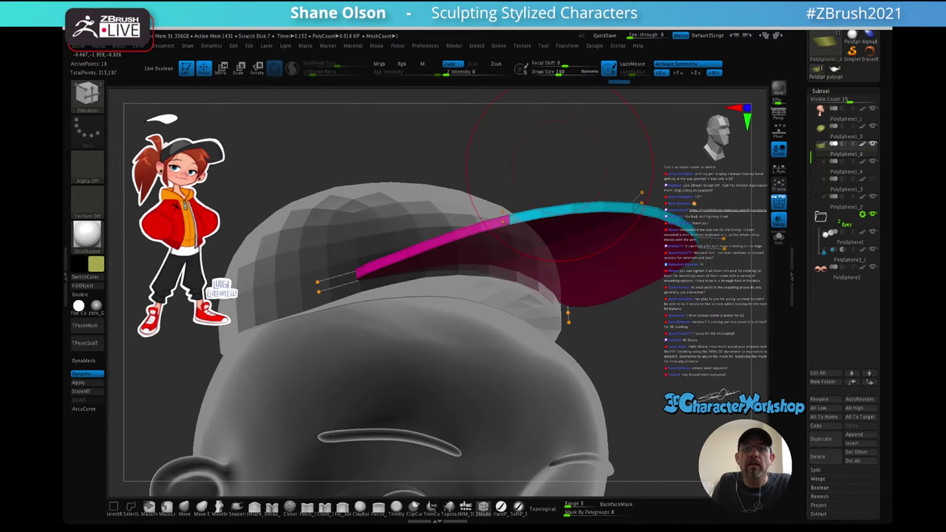
- Hide the polyframe colours and fill the brim with the near-black colour of the cap in the concept art
{"action": "left_click_drag", "start_coordinate": [568, 159], "coordinate": [477, 222]}
{"action": "key", "text": "shift+f"}
{"action": "mouse_move", "coordinate": [500, 266]}
{"action": "right_mouse_down"}
{"action": "mouse_move", "coordinate": [494, 218]}
{"action": "mouse_move", "coordinate": [588, 173]}
{"action": "mouse_move", "coordinate": [591, 155]}
{"action": "mouse_move", "coordinate": [608, 178]}
{"action": "right_mouse_up"}
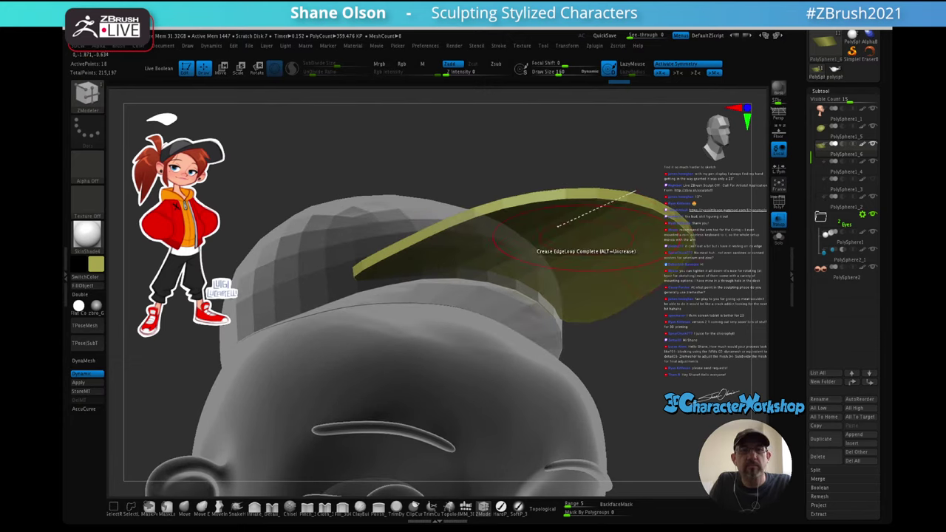
{"action": "key", "text": "z"}
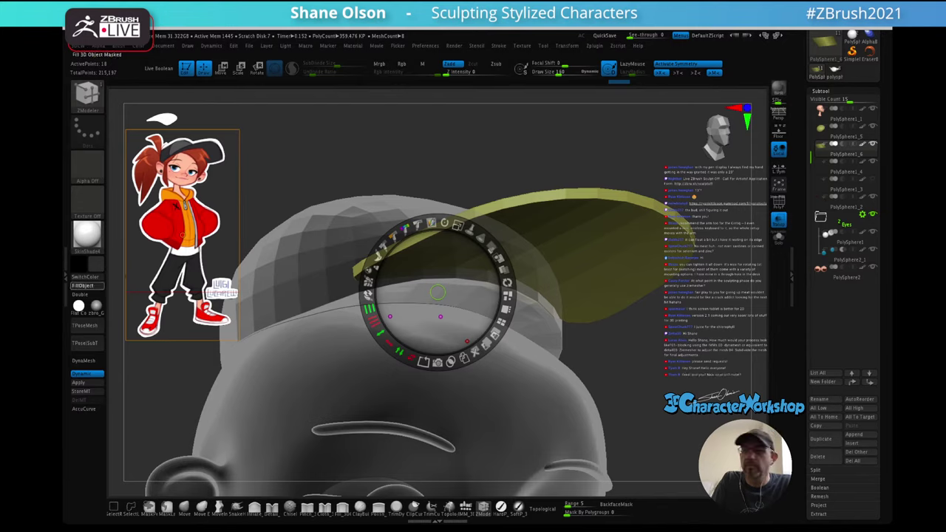
{"action": "left_click", "coordinate": [87, 286]}
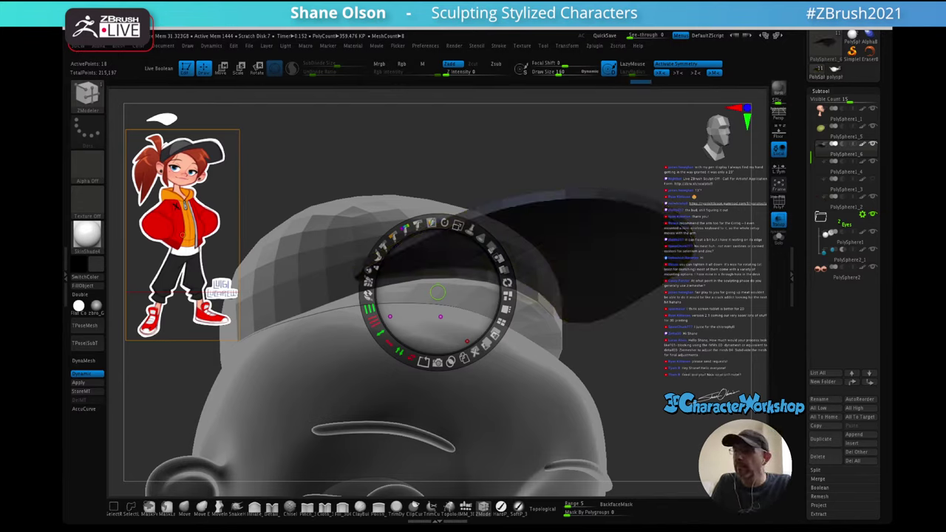
{"action": "key", "text": "z"}
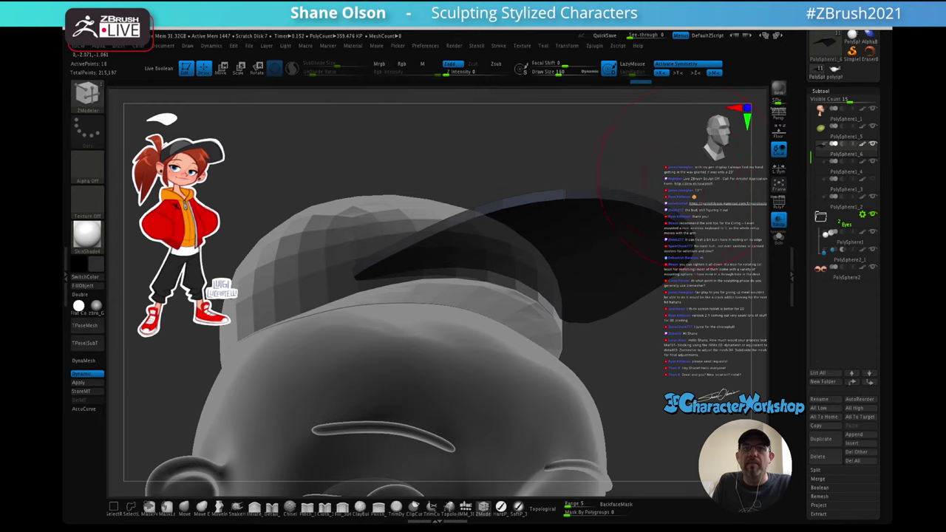
- Turn off transparency and view the cap and face in full colour from the front
{"action": "mouse_move", "coordinate": [691, 178]}
{"action": "left_mouse_down"}
{"action": "mouse_move", "coordinate": [694, 220]}
{"action": "mouse_move", "coordinate": [655, 215]}
{"action": "mouse_move", "coordinate": [677, 205]}
{"action": "mouse_move", "coordinate": [676, 184]}
{"action": "left_mouse_up"}
{"action": "left_click_drag", "start_coordinate": [641, 249], "coordinate": [642, 289]}
{"action": "left_click_drag", "start_coordinate": [640, 221], "coordinate": [621, 218]}
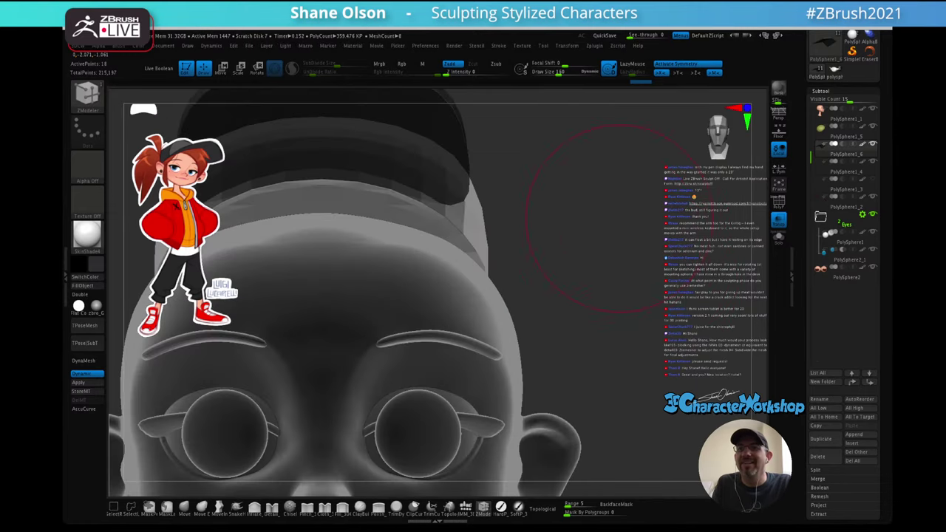
{"action": "left_click", "coordinate": [778, 220]}
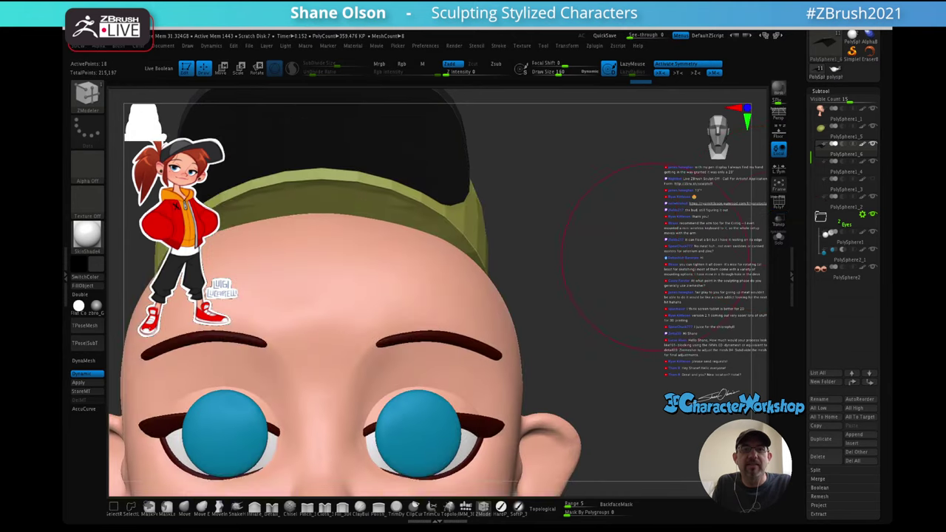
- Move the brim slightly down against the front of the crown, working from a side view
{"action": "left_click_drag", "start_coordinate": [628, 296], "coordinate": [623, 253], "text": "alt"}
{"action": "left_click_drag", "start_coordinate": [576, 292], "coordinate": [642, 262], "text": "alt"}
{"action": "key", "text": "w"}
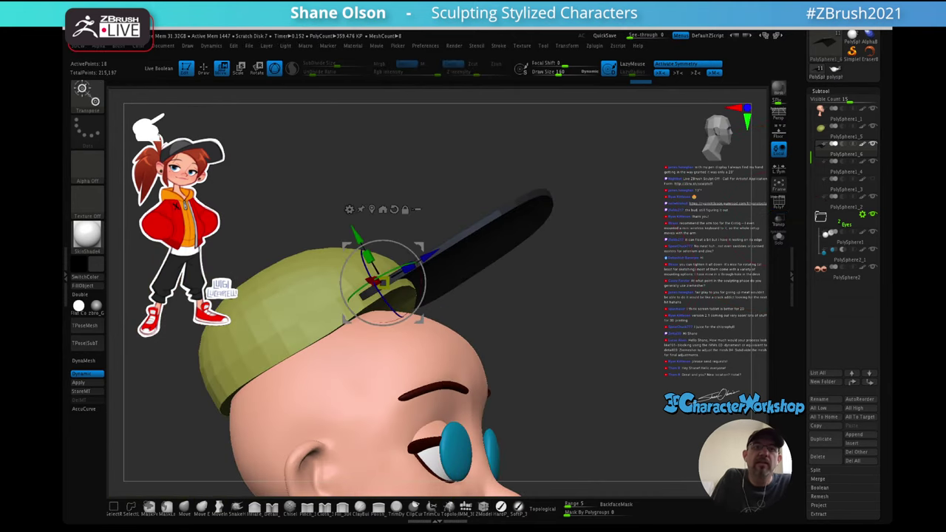
{"action": "left_click_drag", "start_coordinate": [357, 235], "coordinate": [362, 245]}
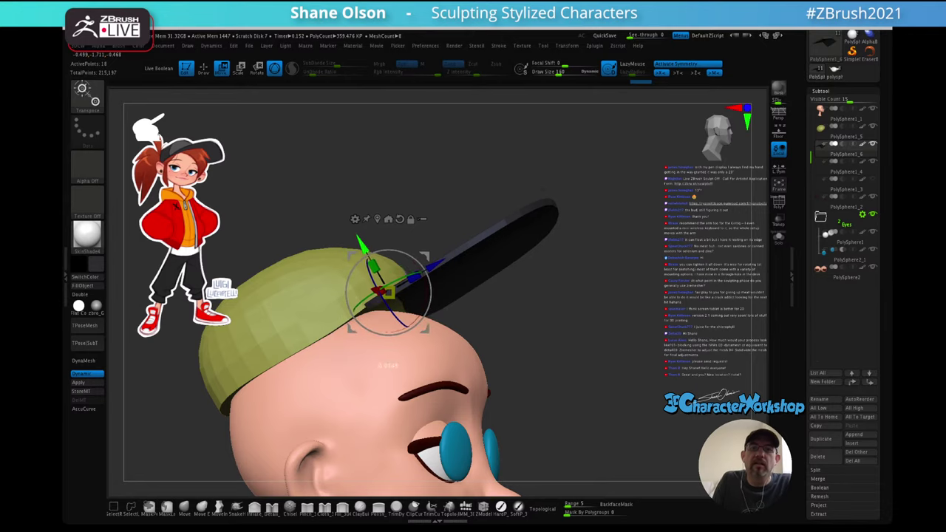
- Scale the brim wider across the head and slightly longer toward the front
{"action": "left_click_drag", "start_coordinate": [591, 296], "coordinate": [610, 393]}
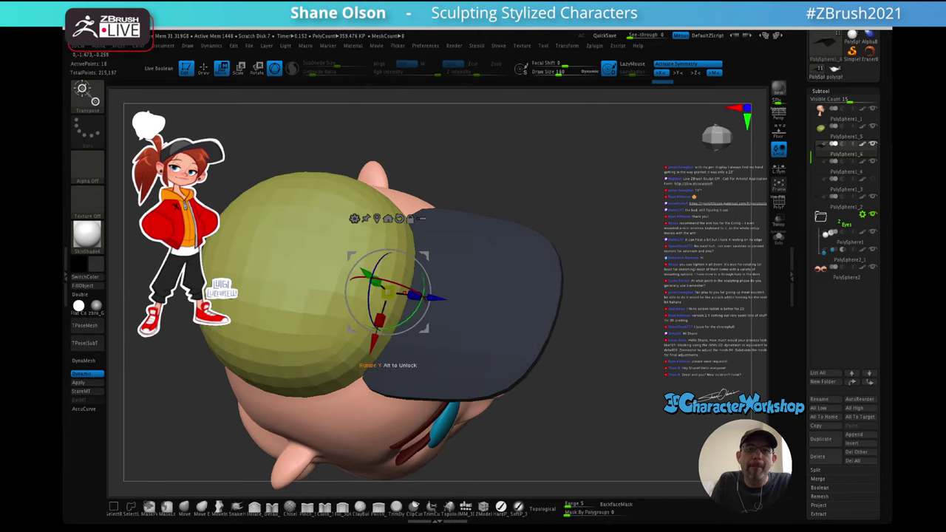
{"action": "left_click_drag", "start_coordinate": [380, 321], "coordinate": [377, 332]}
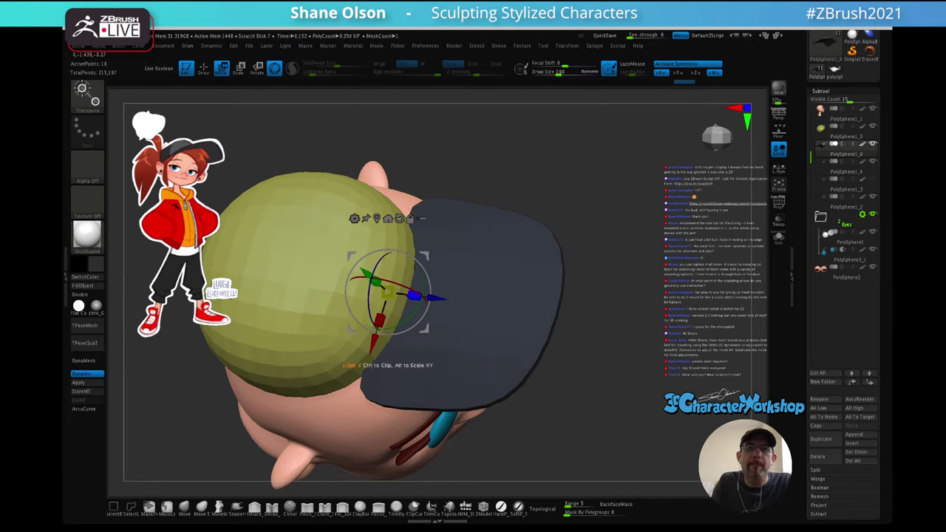
{"action": "left_click_drag", "start_coordinate": [414, 294], "coordinate": [427, 297]}
- Nudge the brim down a little more along the crown's rim and check its fit from the side and front
{"action": "left_click_drag", "start_coordinate": [600, 369], "coordinate": [534, 296]}
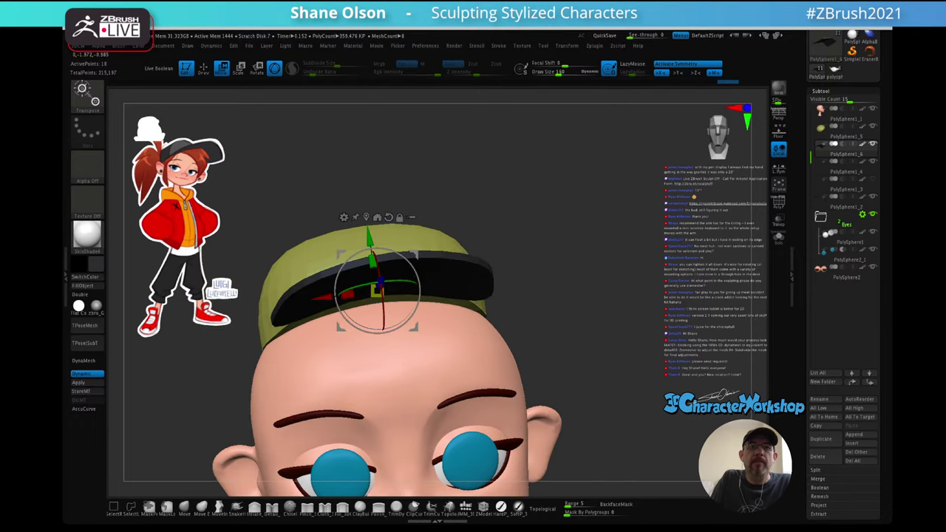
{"action": "left_click_drag", "start_coordinate": [370, 236], "coordinate": [371, 241]}
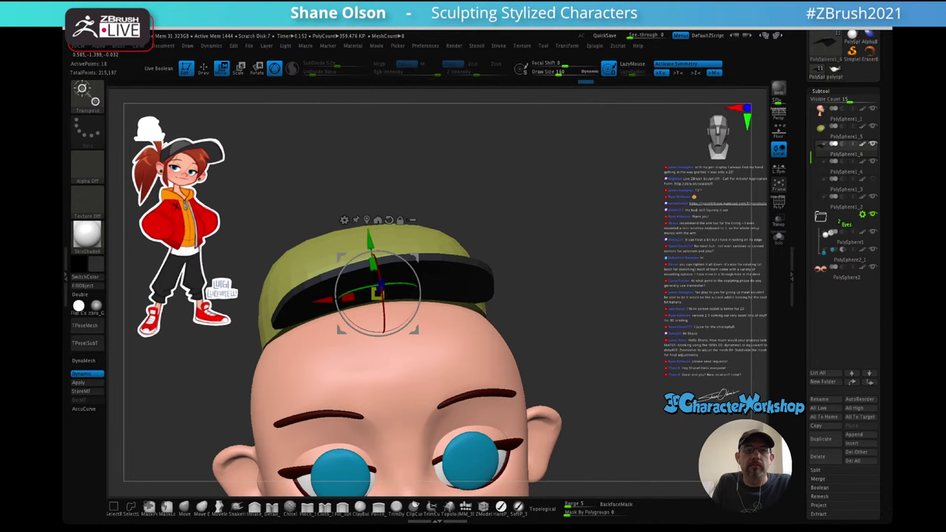
{"action": "left_click_drag", "start_coordinate": [569, 325], "coordinate": [643, 320]}
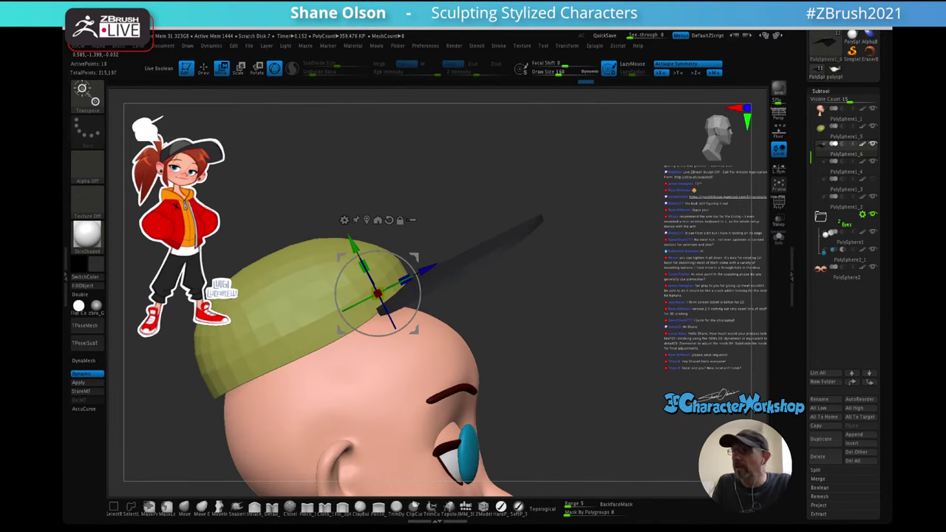
{"action": "left_click_drag", "start_coordinate": [584, 332], "coordinate": [476, 314], "text": "alt"}
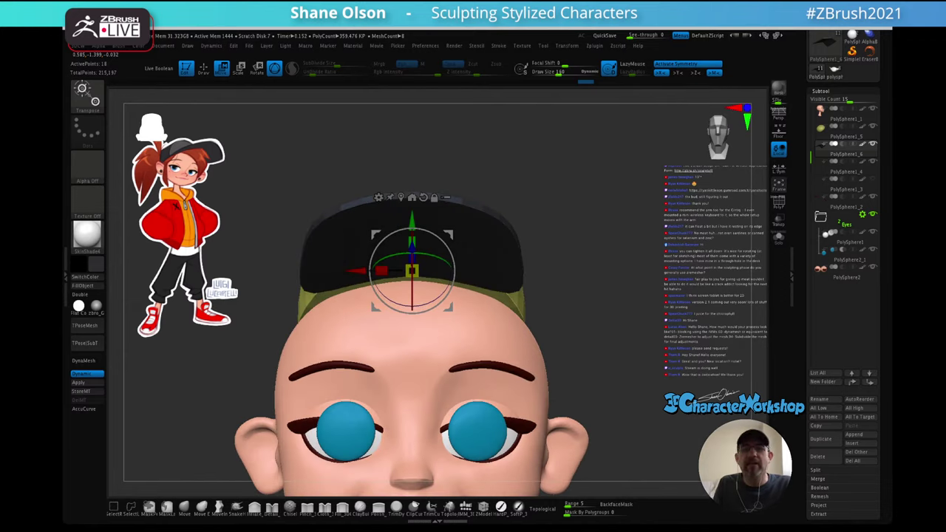
{"action": "key", "text": "q"}
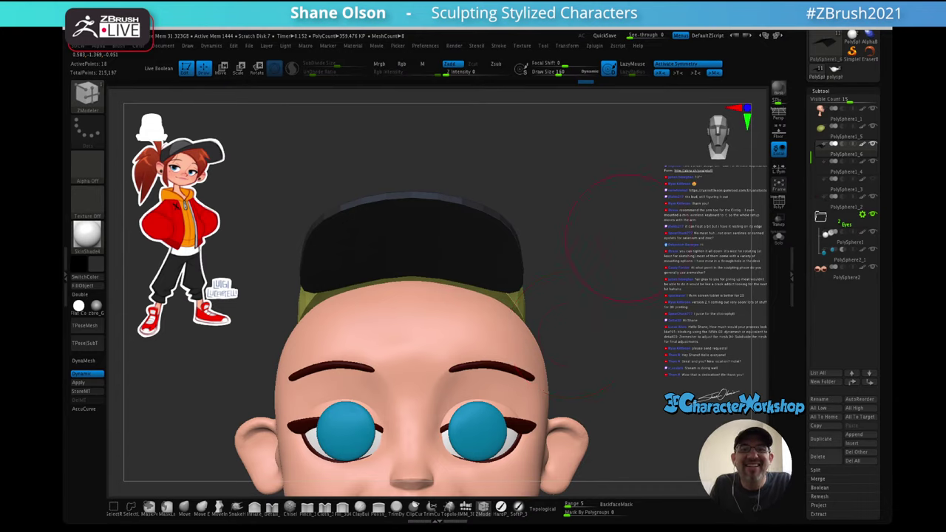
- Isolate the brim with its polyframe and compare its low-poly cage with the smoothed form
{"action": "left_click_drag", "start_coordinate": [629, 238], "coordinate": [552, 297]}
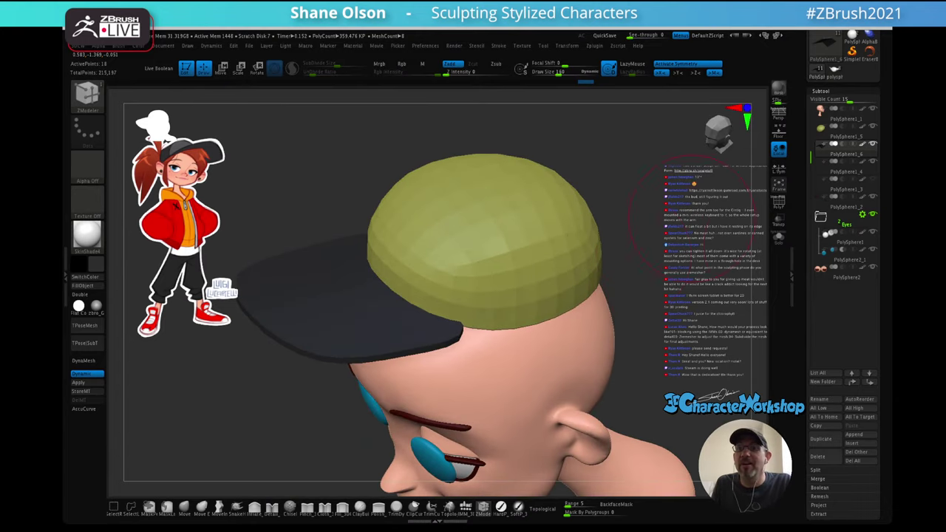
{"action": "left_click", "coordinate": [778, 238]}
{"action": "mouse_move", "coordinate": [648, 304]}
{"action": "left_mouse_down", "text": "shift"}
{"action": "mouse_move", "coordinate": [621, 273]}
{"action": "mouse_move", "coordinate": [572, 352]}
{"action": "mouse_move", "coordinate": [646, 304]}
{"action": "left_mouse_up", "text": "shift"}
{"action": "key", "text": "shift+f"}
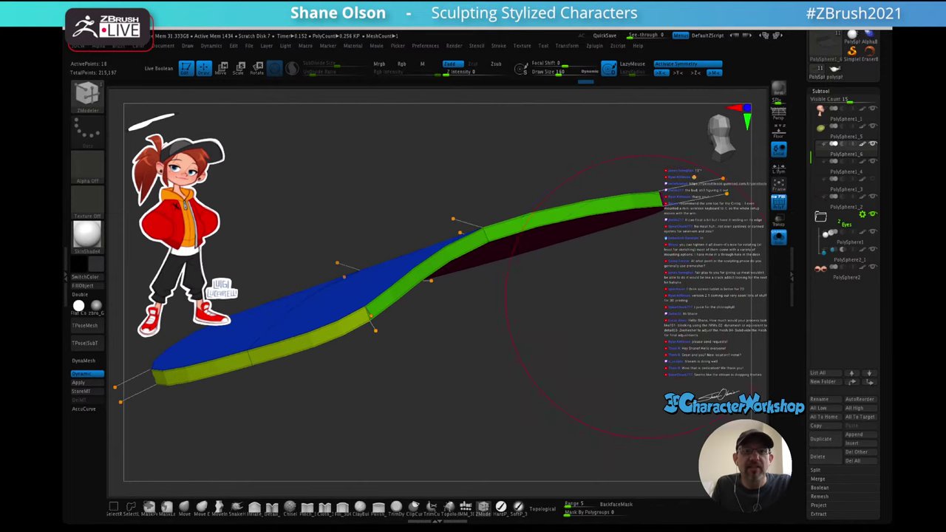
{"action": "key", "text": "shift+d"}
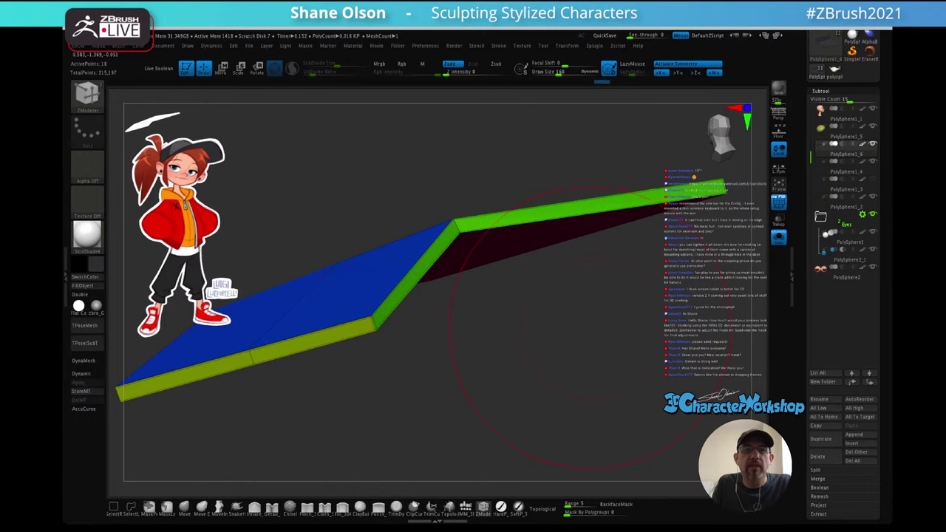
{"action": "key", "text": "d"}
{"action": "mouse_move", "coordinate": [592, 327]}
{"action": "left_mouse_down"}
{"action": "mouse_move", "coordinate": [606, 312]}
{"action": "mouse_move", "coordinate": [551, 303]}
{"action": "mouse_move", "coordinate": [592, 288]}
{"action": "mouse_move", "coordinate": [569, 317]}
{"action": "mouse_move", "coordinate": [634, 347]}
{"action": "mouse_move", "coordinate": [594, 346]}
{"action": "mouse_move", "coordinate": [608, 292]}
{"action": "mouse_move", "coordinate": [628, 290]}
{"action": "mouse_move", "coordinate": [628, 355]}
{"action": "mouse_move", "coordinate": [627, 196]}
{"action": "mouse_move", "coordinate": [627, 230]}
{"action": "left_mouse_up"}
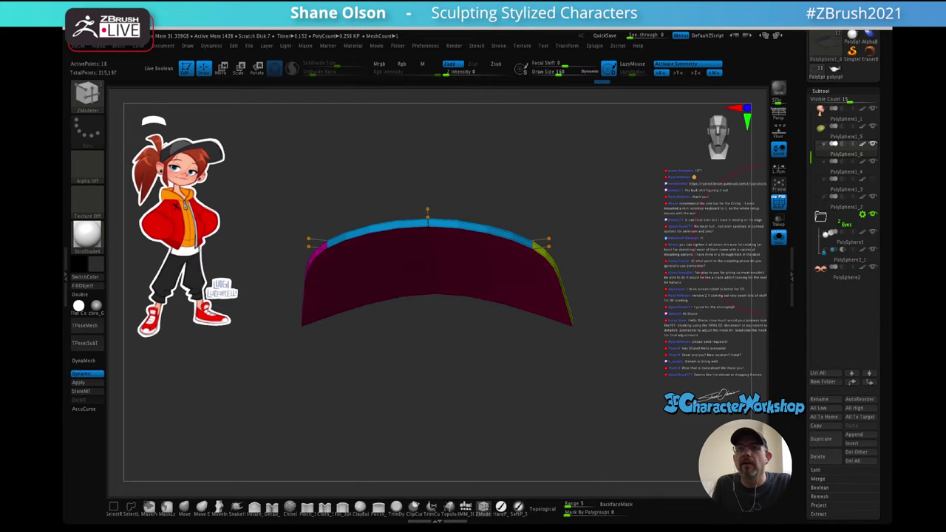
{"action": "left_click", "coordinate": [778, 237]}
- Pull the brim's rear corners back and up with the Move brush so they tuck against the crown's rim
{"action": "left_click_drag", "start_coordinate": [619, 310], "coordinate": [547, 355]}
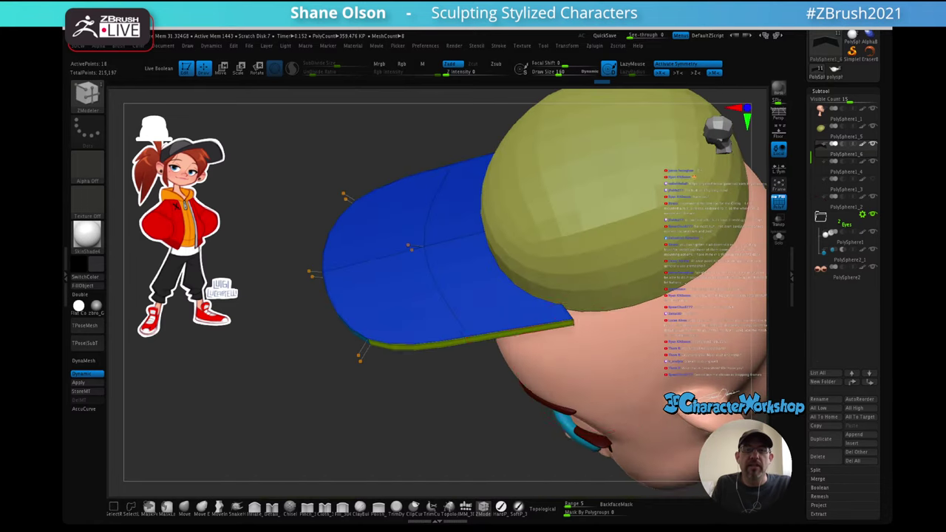
{"action": "left_click_drag", "start_coordinate": [502, 401], "coordinate": [482, 430], "text": "alt"}
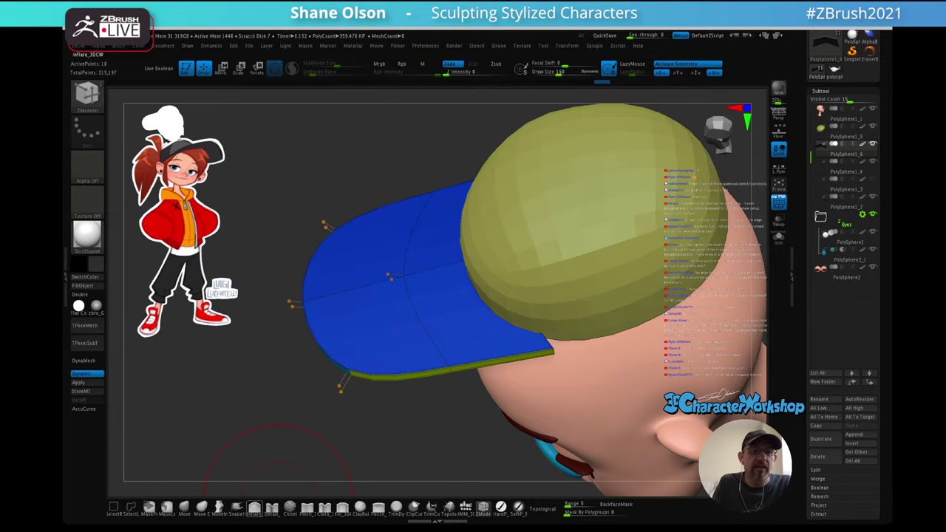
{"action": "left_click", "coordinate": [184, 507]}
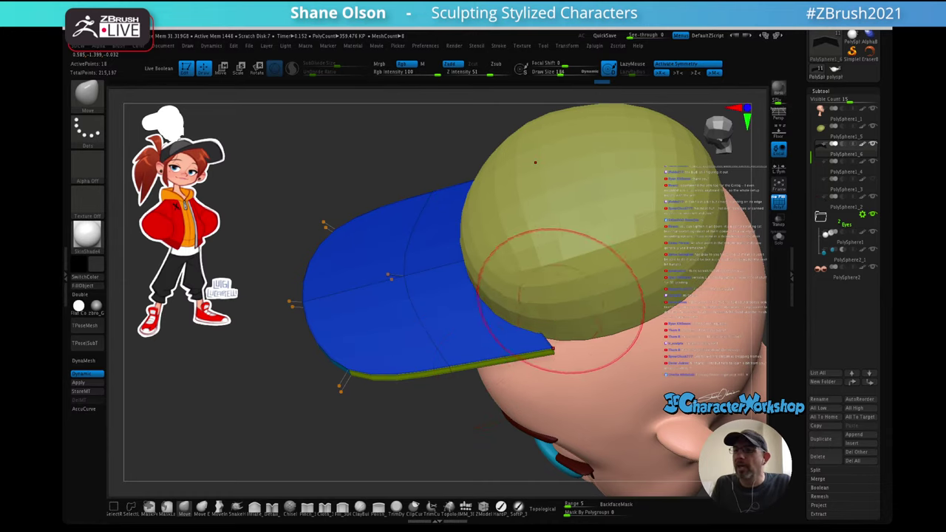
{"action": "right_click_drag", "start_coordinate": [563, 284], "coordinate": [563, 301]}
{"action": "left_click_drag", "start_coordinate": [554, 348], "coordinate": [580, 342]}
{"action": "right_click_drag", "start_coordinate": [589, 343], "coordinate": [599, 271]}
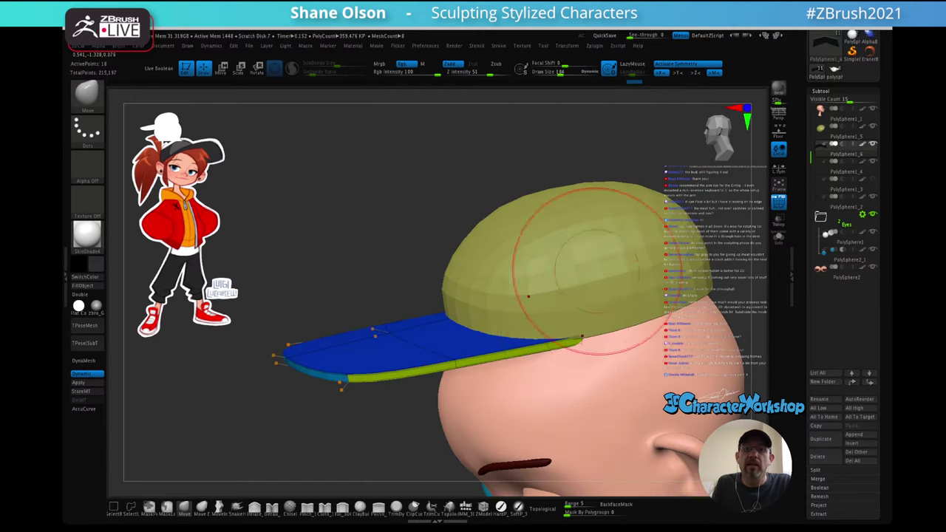
{"action": "left_click_drag", "start_coordinate": [580, 341], "coordinate": [576, 334]}
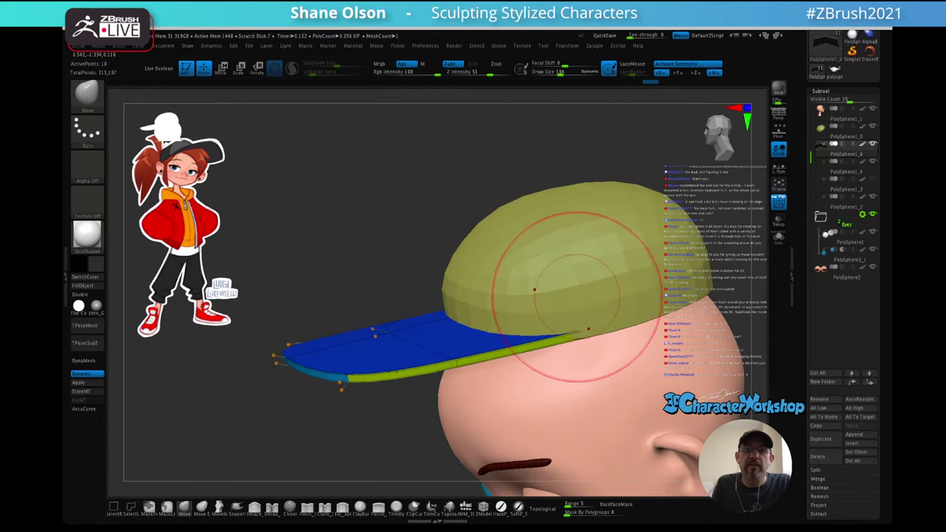
- Pull the brim's front corners and front edge slightly inward with the Move brush and check the whole head
{"action": "mouse_move", "coordinate": [576, 297]}
{"action": "right_mouse_down"}
{"action": "mouse_move", "coordinate": [654, 277]}
{"action": "mouse_move", "coordinate": [641, 247]}
{"action": "mouse_move", "coordinate": [573, 259]}
{"action": "mouse_move", "coordinate": [550, 241]}
{"action": "mouse_move", "coordinate": [525, 267]}
{"action": "mouse_move", "coordinate": [522, 294]}
{"action": "right_mouse_up"}
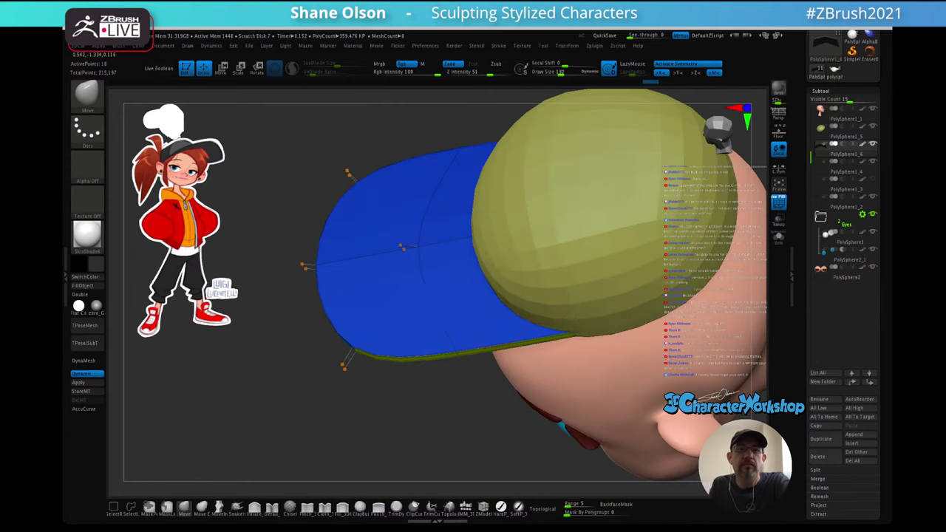
{"action": "left_click_drag", "start_coordinate": [350, 354], "coordinate": [360, 353]}
{"action": "mouse_move", "coordinate": [321, 264]}
{"action": "left_mouse_down"}
{"action": "mouse_move", "coordinate": [339, 267]}
{"action": "mouse_move", "coordinate": [324, 267]}
{"action": "left_mouse_up"}
{"action": "mouse_move", "coordinate": [440, 314]}
{"action": "right_mouse_down"}
{"action": "mouse_move", "coordinate": [443, 260]}
{"action": "mouse_move", "coordinate": [490, 229]}
{"action": "right_mouse_up"}
{"action": "right_click_drag", "start_coordinate": [609, 303], "coordinate": [583, 193], "text": "ctrl"}
{"action": "right_click_drag", "start_coordinate": [576, 255], "coordinate": [574, 241], "text": "ctrl"}
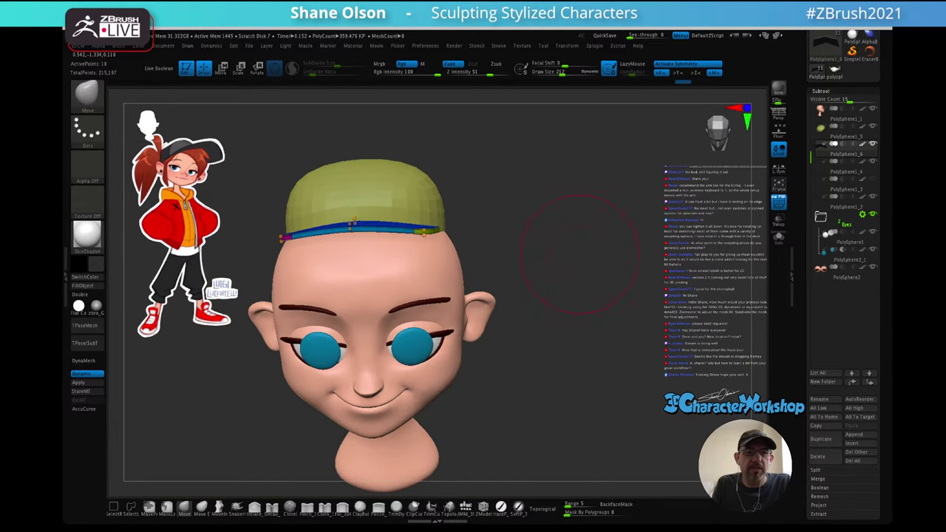
{"action": "mouse_move", "coordinate": [577, 275]}
{"action": "right_mouse_down"}
{"action": "mouse_move", "coordinate": [604, 268]}
{"action": "mouse_move", "coordinate": [600, 253]}
{"action": "mouse_move", "coordinate": [630, 258]}
{"action": "mouse_move", "coordinate": [588, 264]}
{"action": "right_mouse_up"}
- Select the cap's crown and fill it with the same near-black colour as the brim
{"action": "key", "text": "shift+f"}
{"action": "left_click", "coordinate": [331, 247], "text": "alt"}
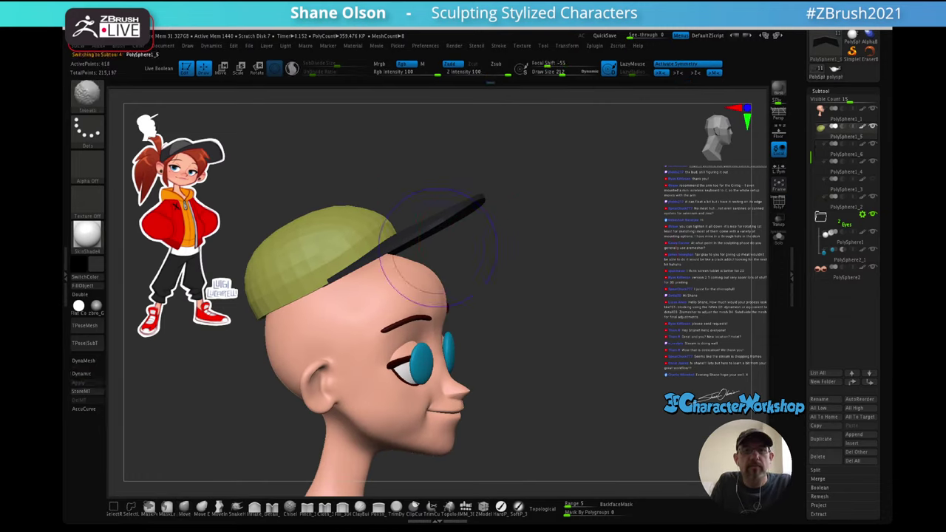
{"action": "key", "text": "shift+f"}
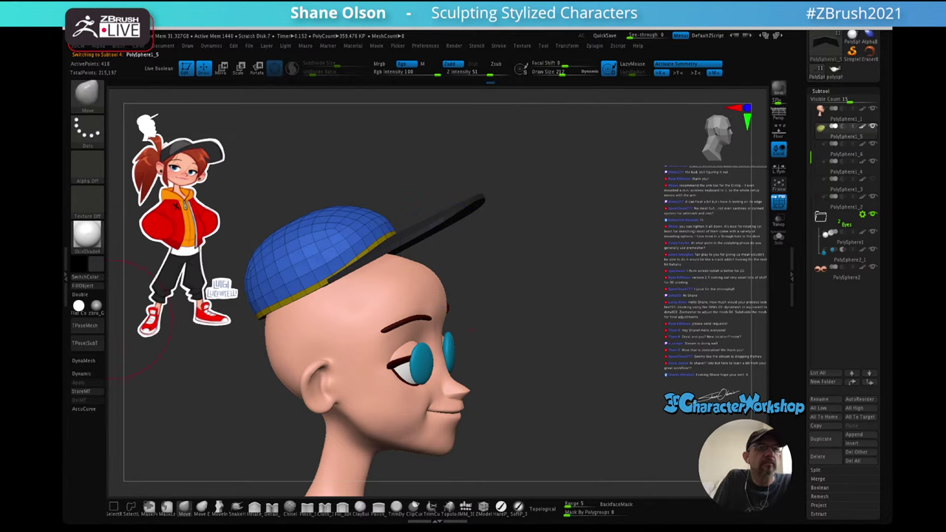
{"action": "left_click", "coordinate": [83, 286]}
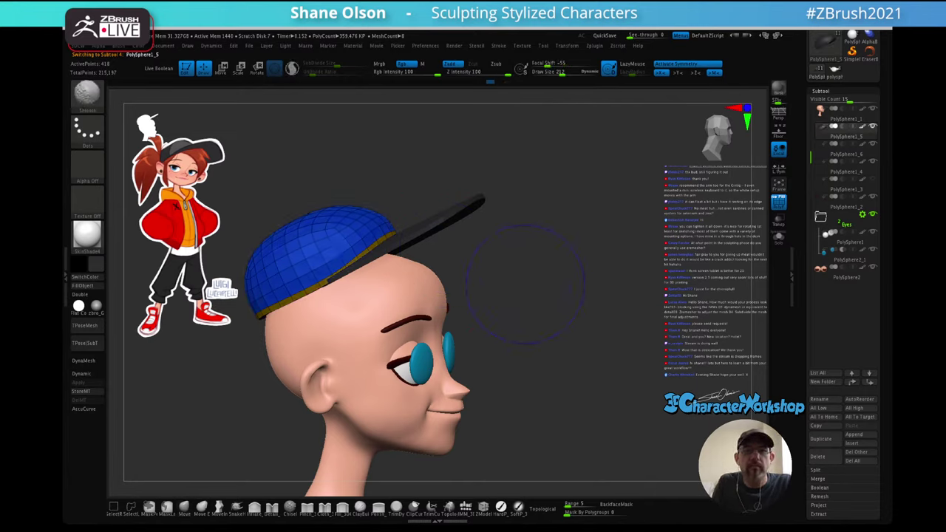
{"action": "key", "text": "shift+f"}
- Turn on dynamic subdivision for the crown and check the smoothed dark cap from several angles
{"action": "mouse_move", "coordinate": [523, 271]}
{"action": "left_mouse_down"}
{"action": "mouse_move", "coordinate": [480, 275]}
{"action": "mouse_move", "coordinate": [518, 355]}
{"action": "mouse_move", "coordinate": [553, 287]}
{"action": "mouse_move", "coordinate": [576, 287]}
{"action": "mouse_move", "coordinate": [554, 275]}
{"action": "left_mouse_up"}
{"action": "key", "text": "d"}
{"action": "right_click_drag", "start_coordinate": [505, 224], "coordinate": [362, 232]}
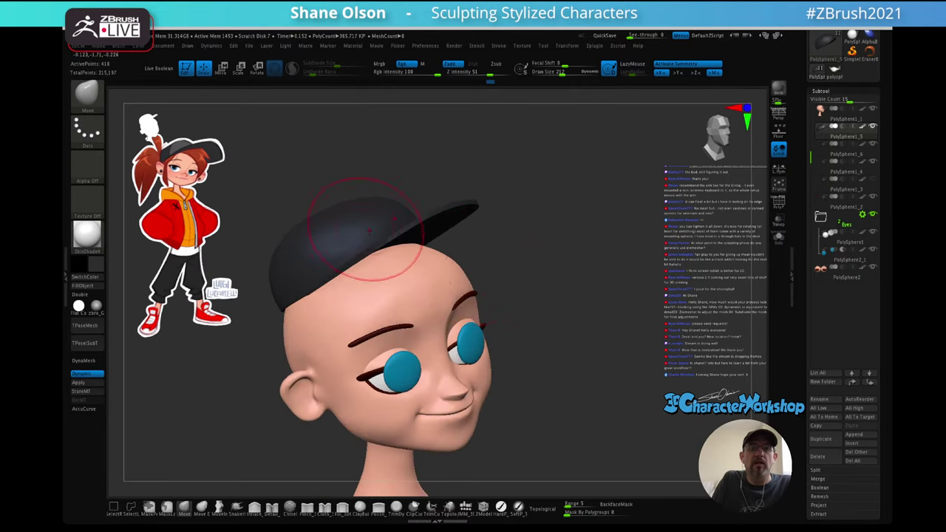
{"action": "mouse_move", "coordinate": [566, 253]}
{"action": "left_mouse_down", "text": "alt"}
{"action": "mouse_move", "coordinate": [616, 288]}
{"action": "mouse_move", "coordinate": [609, 252]}
{"action": "mouse_move", "coordinate": [615, 273]}
{"action": "mouse_move", "coordinate": [625, 258]}
{"action": "left_mouse_up", "text": "alt"}
{"action": "right_click_drag", "start_coordinate": [613, 272], "coordinate": [598, 246]}
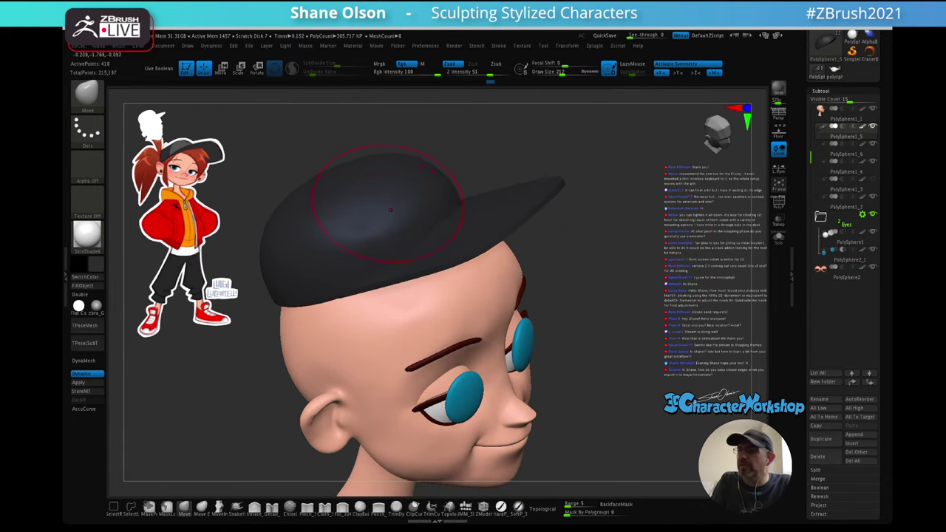
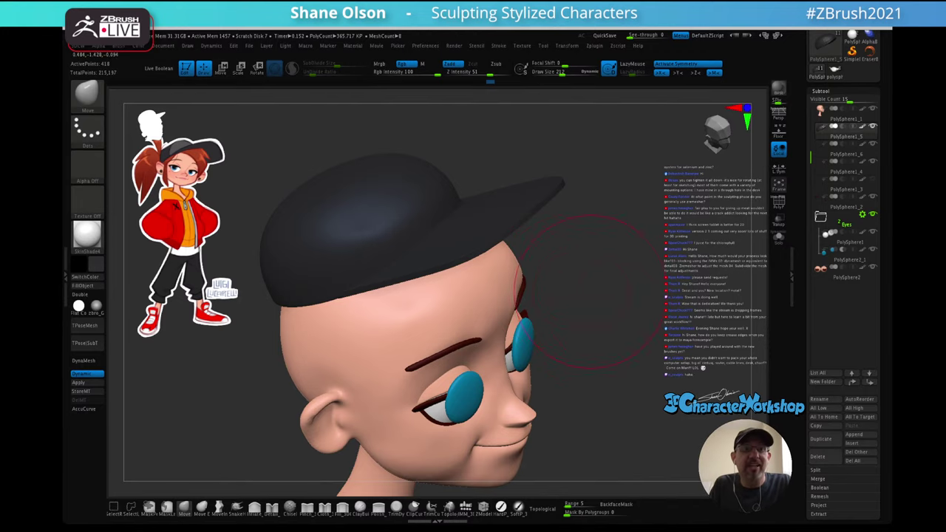
{"action": "left_click_drag", "start_coordinate": [606, 292], "coordinate": [556, 292]}
{"action": "left_click_drag", "start_coordinate": [577, 257], "coordinate": [609, 267], "text": "alt"}
{"action": "key", "text": "shift"}
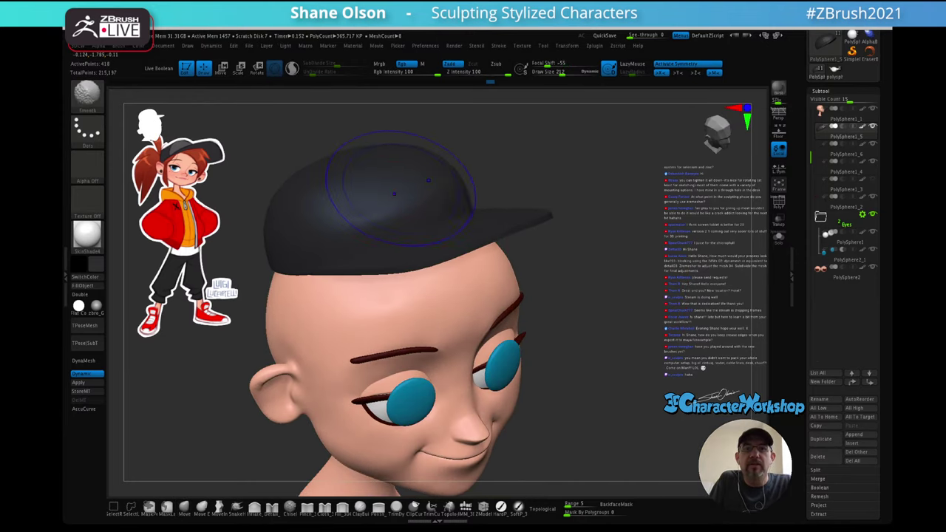
- Show the crown's polyframe and compare its low-poly cage with the smoothed surface
{"action": "key", "text": "shift+f"}
{"action": "left_click_drag", "start_coordinate": [573, 182], "coordinate": [593, 183]}
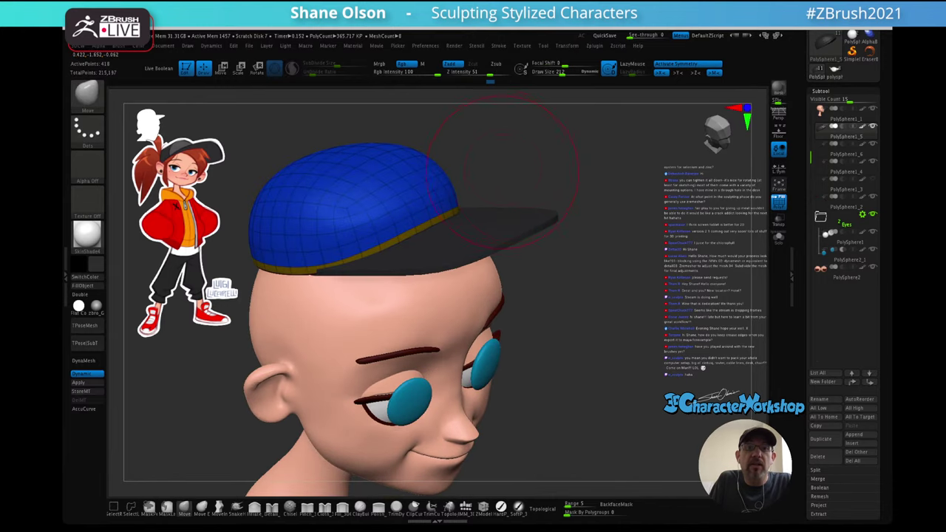
{"action": "mouse_move", "coordinate": [526, 164]}
{"action": "left_mouse_down", "text": "alt"}
{"action": "mouse_move", "coordinate": [574, 190]}
{"action": "mouse_move", "coordinate": [573, 229]}
{"action": "left_mouse_up", "text": "alt"}
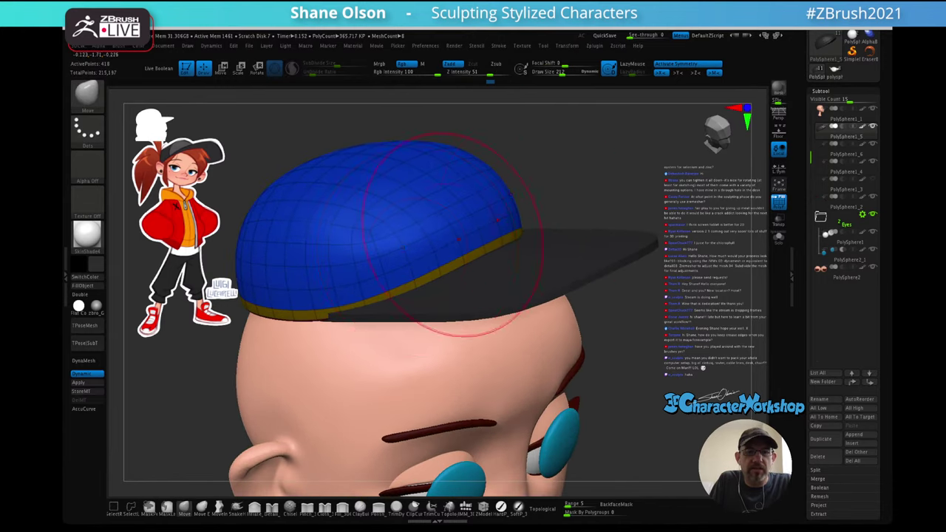
{"action": "key", "text": "shift"}
{"action": "key", "text": "shift+d"}
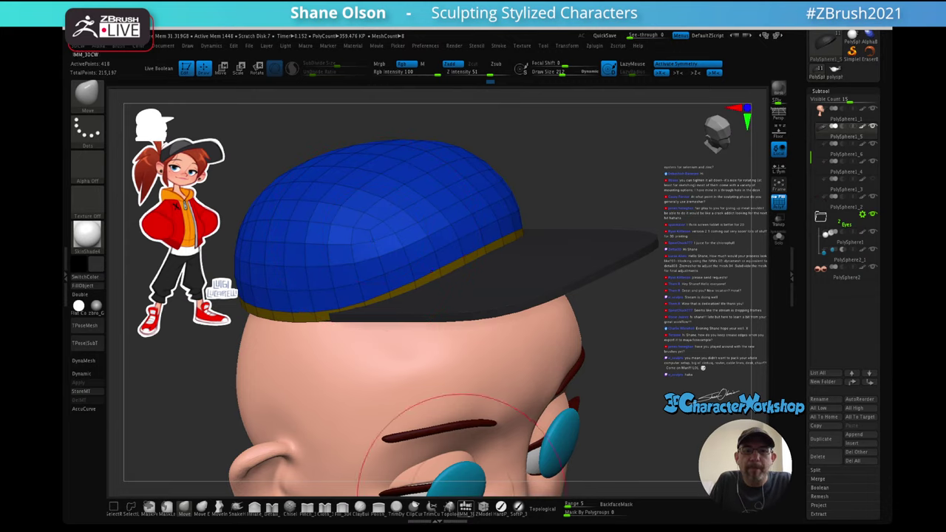
{"action": "left_click", "coordinate": [483, 507]}
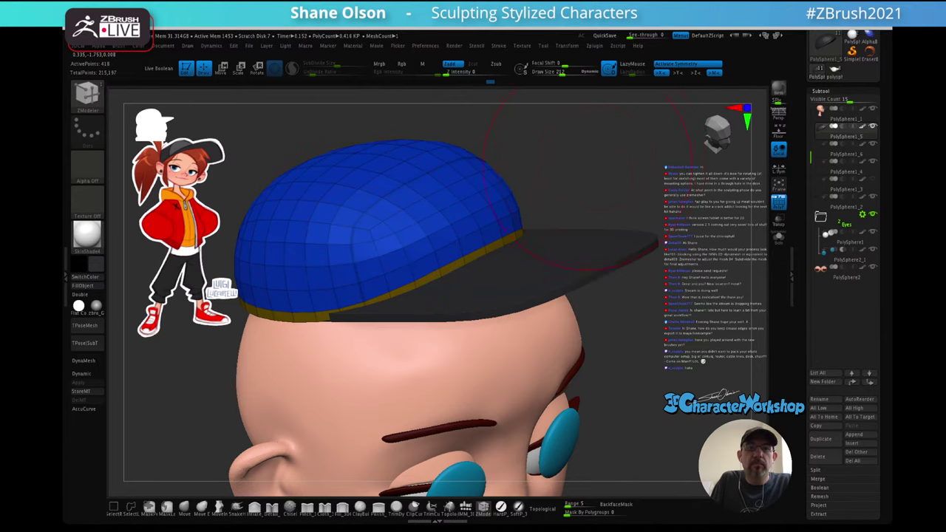
{"action": "key", "text": "d"}
{"action": "left_click_drag", "start_coordinate": [580, 181], "coordinate": [684, 173]}
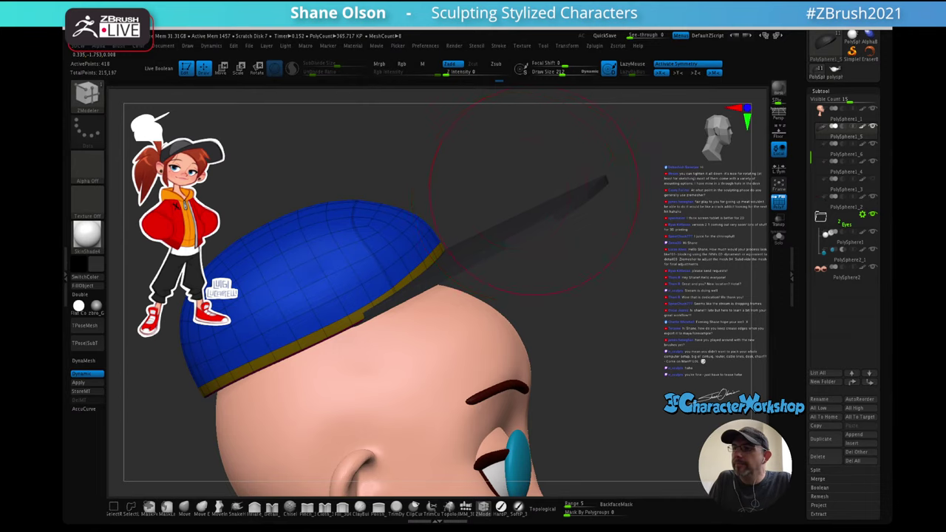
{"action": "left_click_drag", "start_coordinate": [533, 192], "coordinate": [518, 209]}
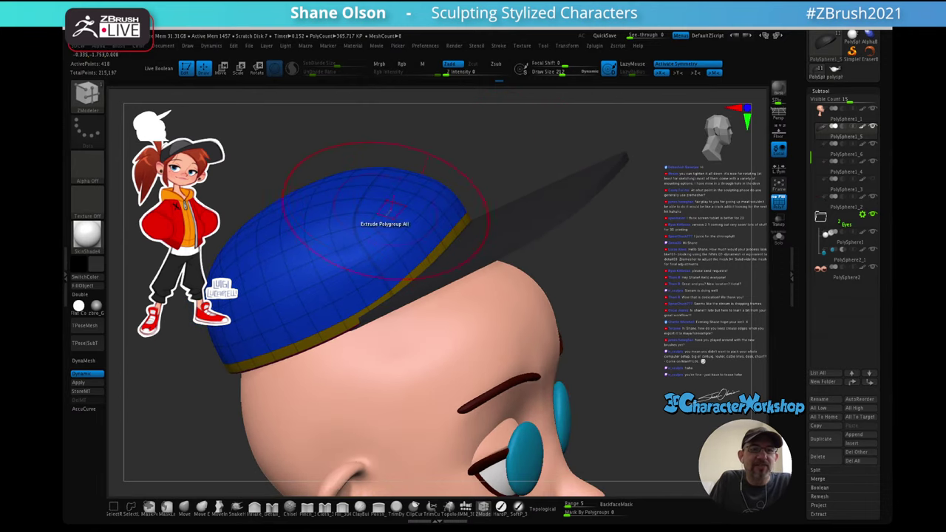
- Push the front and top of the cap's crown inward with the Move brush to reshape its side profile
{"action": "left_click", "coordinate": [185, 507]}
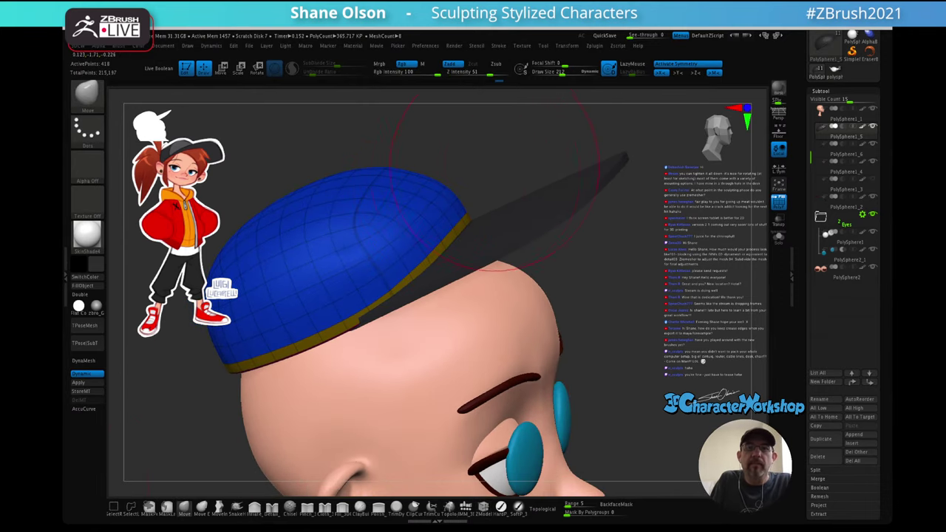
{"action": "left_click_drag", "start_coordinate": [494, 167], "coordinate": [507, 210], "text": "alt"}
{"action": "mouse_move", "coordinate": [528, 180]}
{"action": "left_mouse_down"}
{"action": "mouse_move", "coordinate": [446, 255]}
{"action": "mouse_move", "coordinate": [418, 216]}
{"action": "left_mouse_up"}
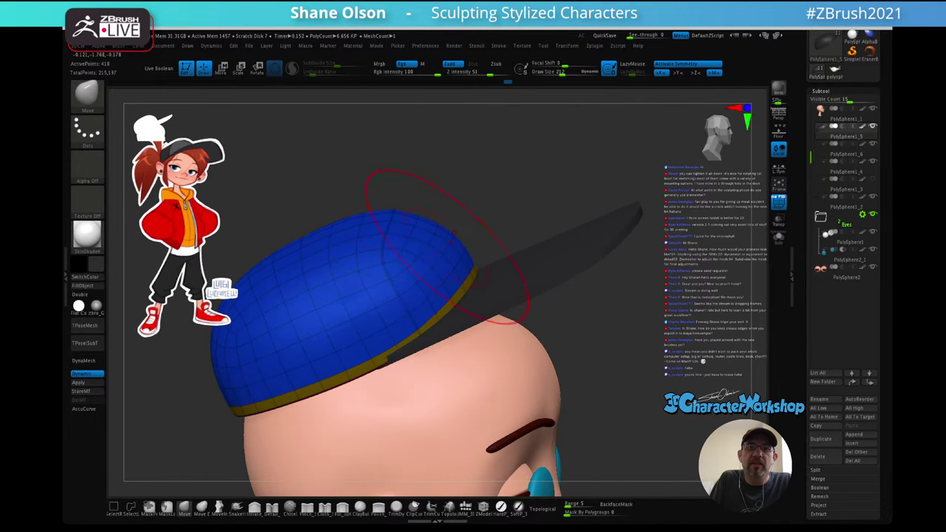
{"action": "left_click_drag", "start_coordinate": [447, 247], "coordinate": [442, 264]}
{"action": "mouse_move", "coordinate": [470, 224]}
{"action": "left_mouse_down"}
{"action": "mouse_move", "coordinate": [402, 229]}
{"action": "mouse_move", "coordinate": [451, 228]}
{"action": "left_mouse_up"}
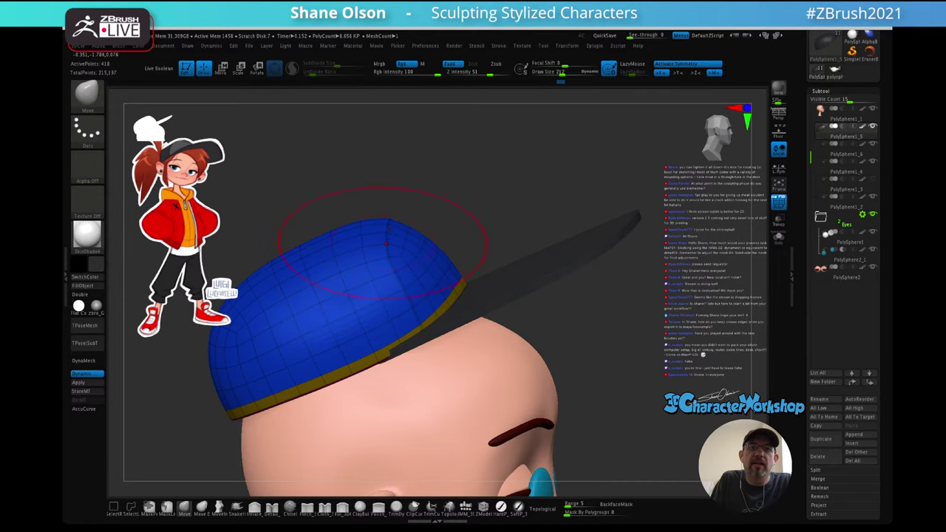
{"action": "left_click_drag", "start_coordinate": [491, 178], "coordinate": [433, 230]}
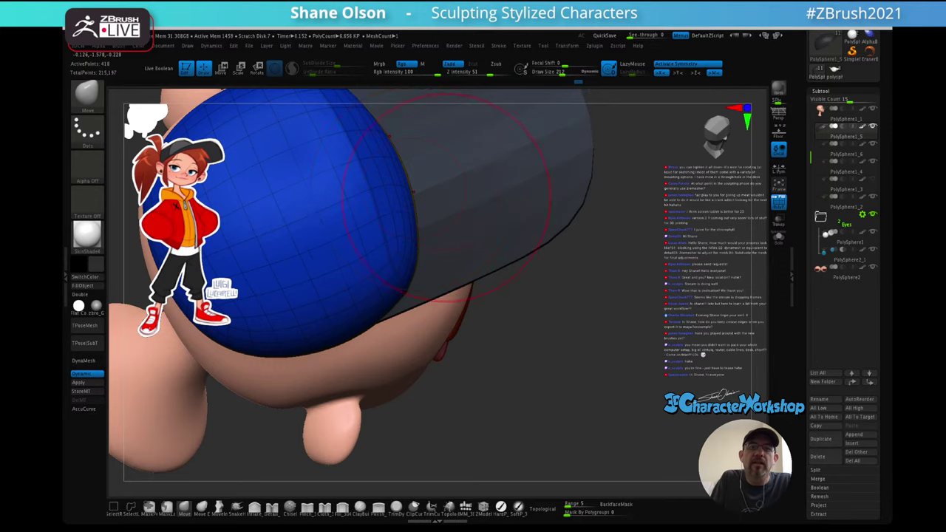
- Refine the front slope of the crown with a smaller Move brush, comparing the front and side views
{"action": "mouse_move", "coordinate": [447, 197]}
{"action": "right_mouse_down"}
{"action": "mouse_move", "coordinate": [412, 210]}
{"action": "mouse_move", "coordinate": [452, 176]}
{"action": "mouse_move", "coordinate": [458, 226]}
{"action": "mouse_move", "coordinate": [363, 233]}
{"action": "mouse_move", "coordinate": [415, 220]}
{"action": "mouse_move", "coordinate": [420, 202]}
{"action": "mouse_move", "coordinate": [309, 185]}
{"action": "mouse_move", "coordinate": [310, 209]}
{"action": "right_mouse_up"}
{"action": "right_click_drag", "start_coordinate": [443, 167], "coordinate": [439, 190]}
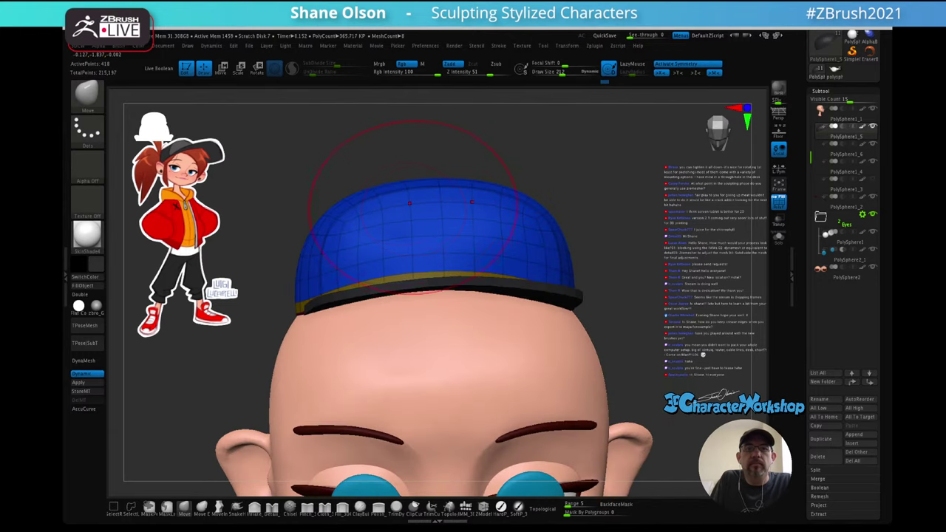
{"action": "mouse_move", "coordinate": [394, 242]}
{"action": "right_mouse_down"}
{"action": "mouse_move", "coordinate": [400, 295]}
{"action": "mouse_move", "coordinate": [487, 251]}
{"action": "mouse_move", "coordinate": [426, 235]}
{"action": "right_mouse_up"}
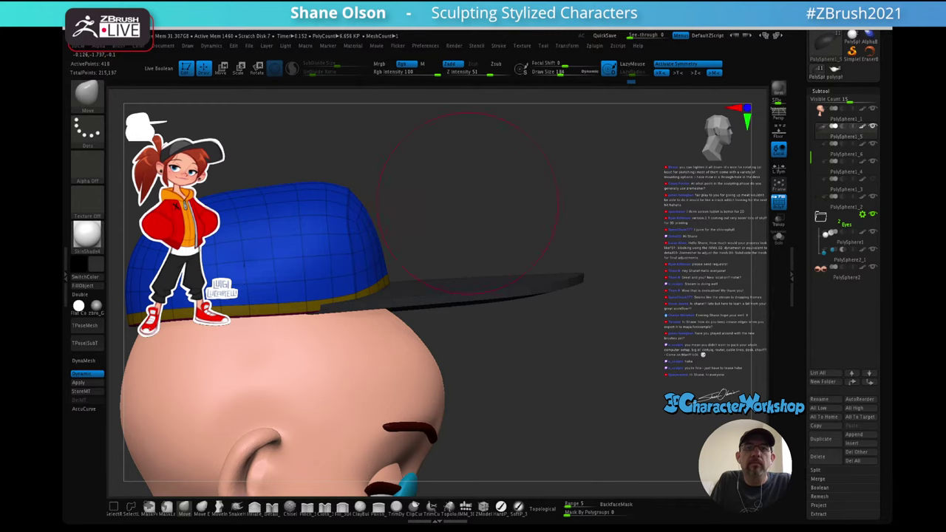
{"action": "mouse_move", "coordinate": [470, 204]}
{"action": "left_mouse_down"}
{"action": "mouse_move", "coordinate": [353, 220]}
{"action": "mouse_move", "coordinate": [306, 209]}
{"action": "mouse_move", "coordinate": [448, 211]}
{"action": "mouse_move", "coordinate": [428, 212]}
{"action": "left_mouse_up"}
{"action": "mouse_move", "coordinate": [573, 207]}
{"action": "left_mouse_down", "text": "alt"}
{"action": "mouse_move", "coordinate": [553, 201]}
{"action": "mouse_move", "coordinate": [556, 168]}
{"action": "mouse_move", "coordinate": [595, 165]}
{"action": "mouse_move", "coordinate": [541, 204]}
{"action": "mouse_move", "coordinate": [532, 199]}
{"action": "left_mouse_up", "text": "alt"}
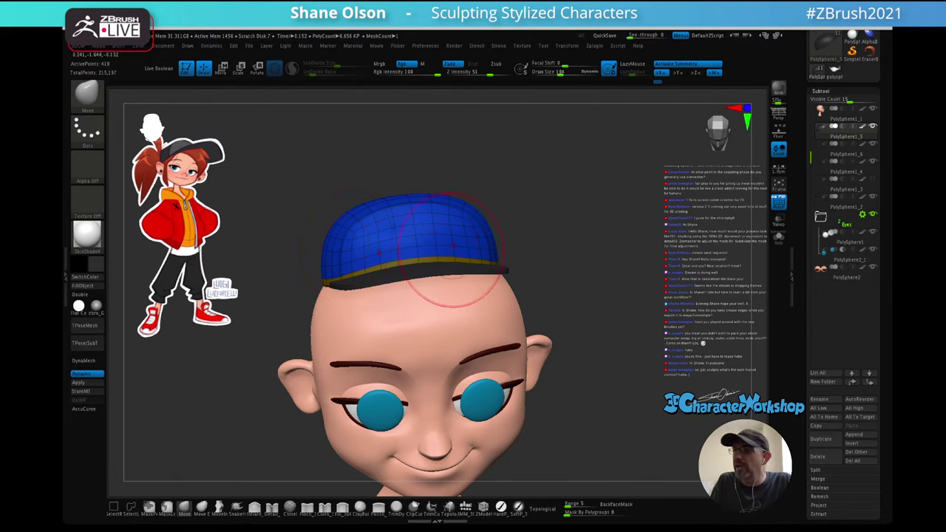
{"action": "left_click_drag", "start_coordinate": [573, 222], "coordinate": [585, 214]}
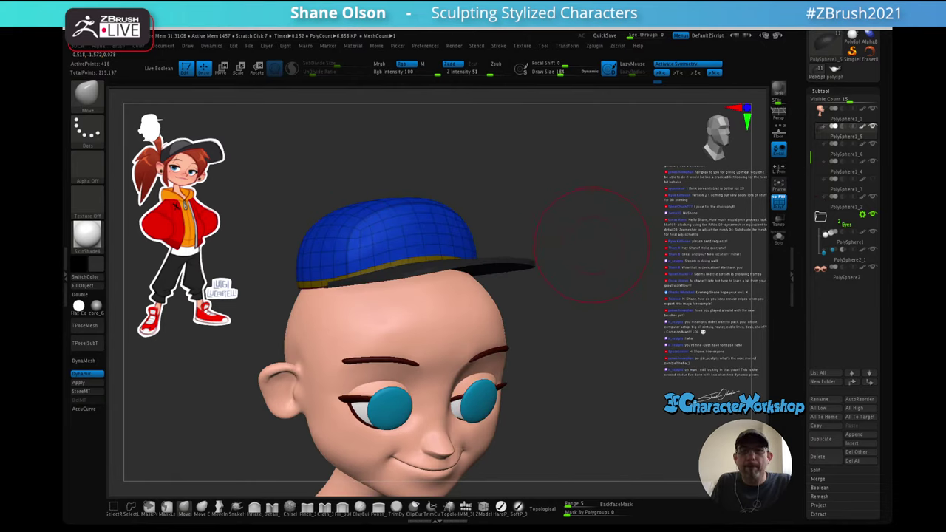
- Hide the polyframe and check the dark cap on the whole head from front and three-quarter angles
{"action": "left_click_drag", "start_coordinate": [595, 260], "coordinate": [582, 240], "text": "alt"}
{"action": "key", "text": "f"}
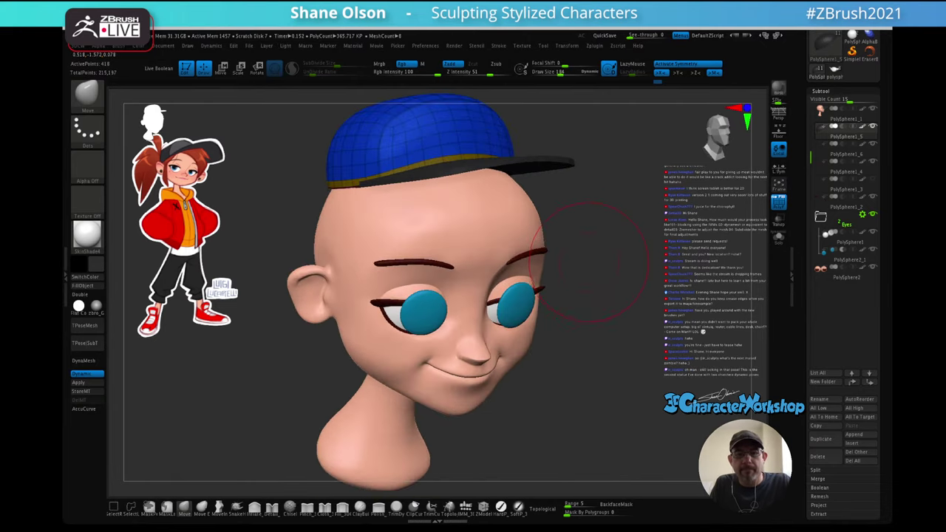
{"action": "key", "text": "shift"}
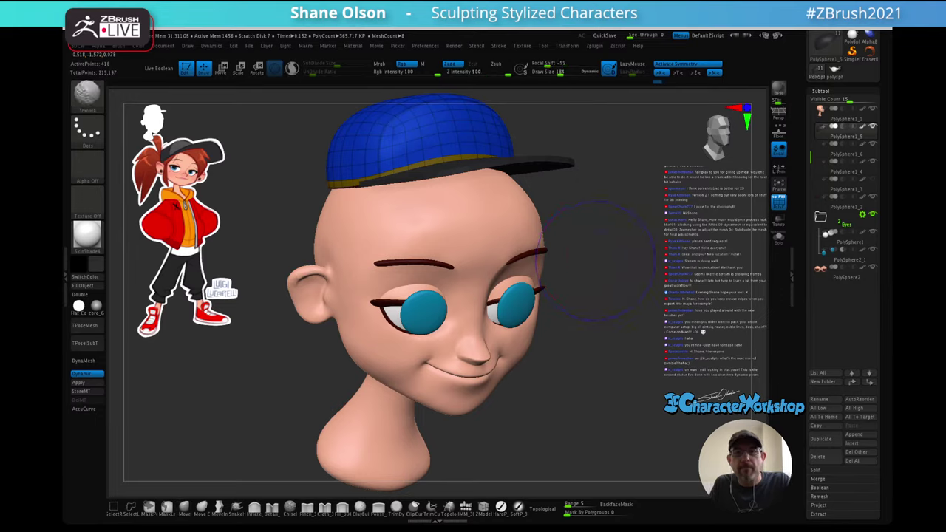
{"action": "key", "text": "shift+f"}
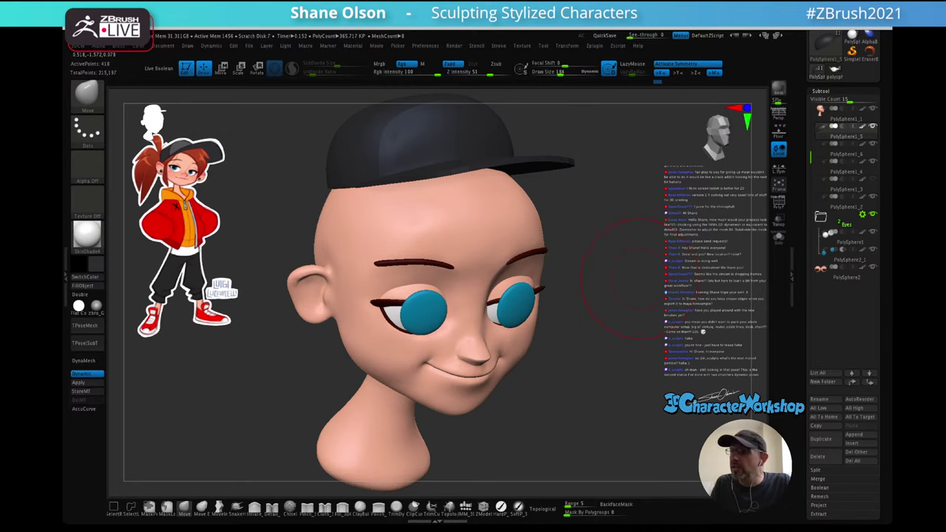
{"action": "mouse_move", "coordinate": [640, 279]}
{"action": "left_mouse_down", "text": "alt"}
{"action": "mouse_move", "coordinate": [641, 231]}
{"action": "mouse_move", "coordinate": [645, 305]}
{"action": "mouse_move", "coordinate": [643, 269]}
{"action": "mouse_move", "coordinate": [598, 258]}
{"action": "left_mouse_up", "text": "alt"}
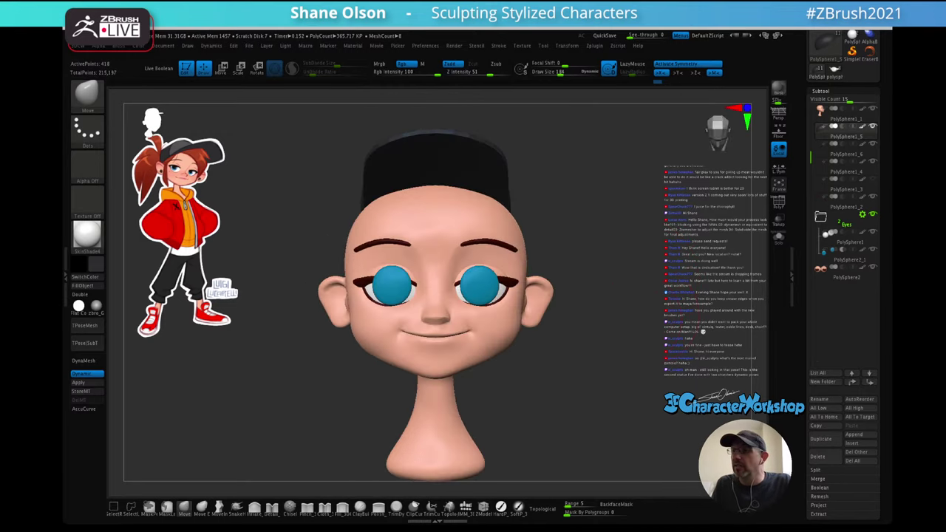
{"action": "left_click_drag", "start_coordinate": [647, 289], "coordinate": [603, 305], "text": "alt"}
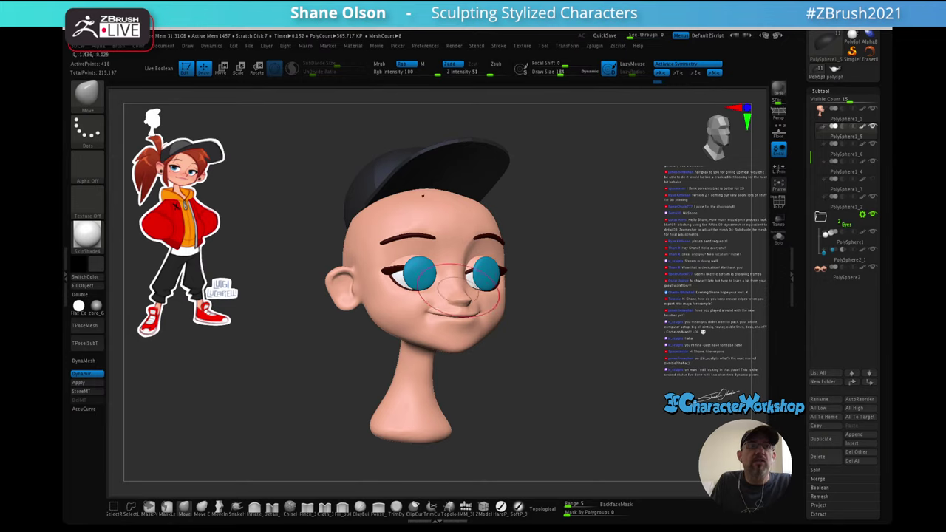
{"action": "mouse_move", "coordinate": [597, 213]}
{"action": "left_mouse_down"}
{"action": "mouse_move", "coordinate": [596, 227]}
{"action": "mouse_move", "coordinate": [556, 227]}
{"action": "left_mouse_up"}
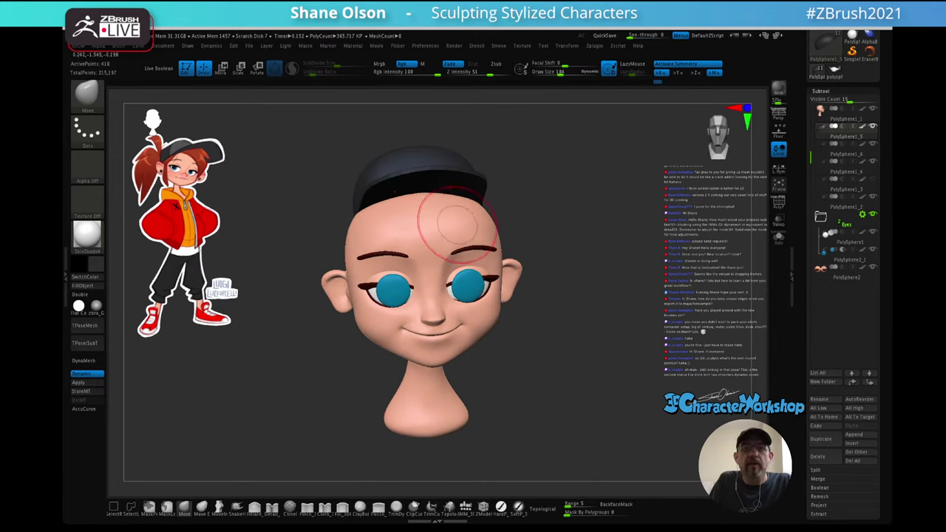
- Set up a QuadSphere insert brush on the head and sample the hair's red colour from the concept image
{"action": "left_click", "coordinate": [453, 228], "text": "alt"}
{"action": "left_click", "coordinate": [465, 507]}
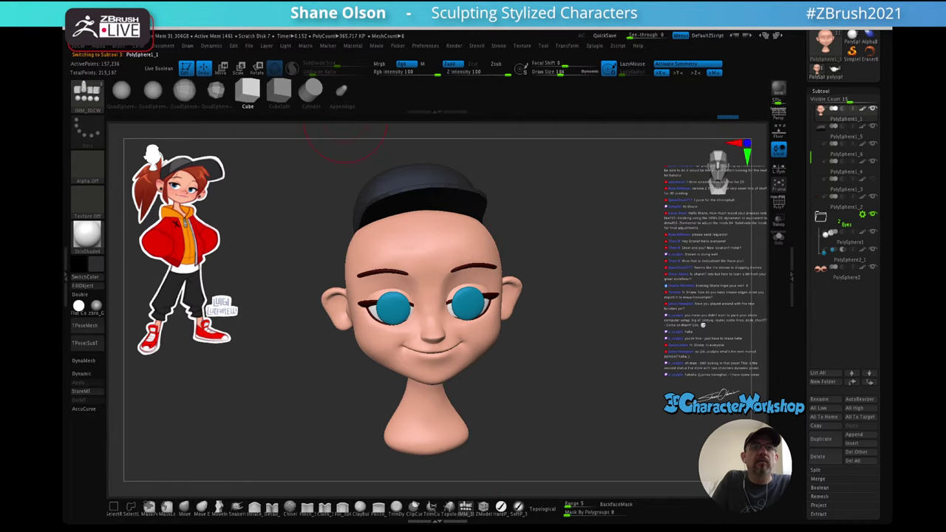
{"action": "left_click", "coordinate": [154, 91]}
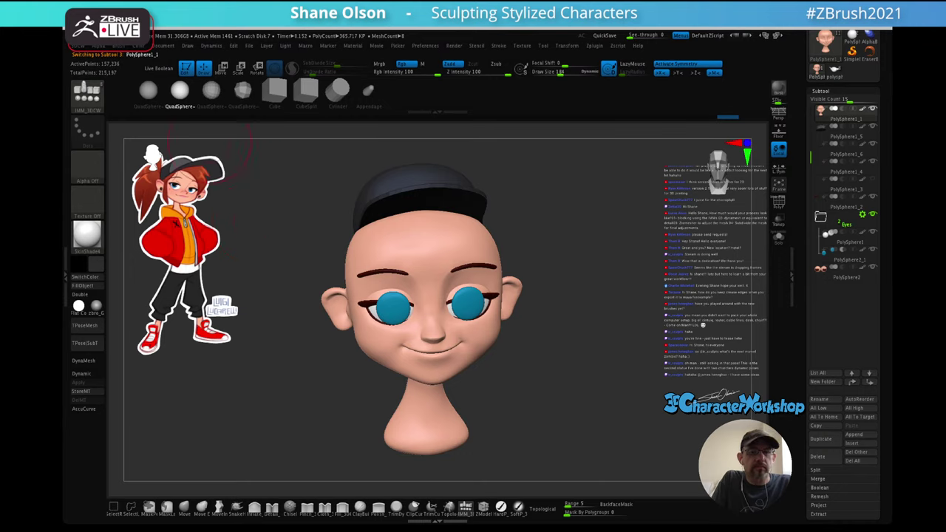
{"action": "key", "text": "shift+z"}
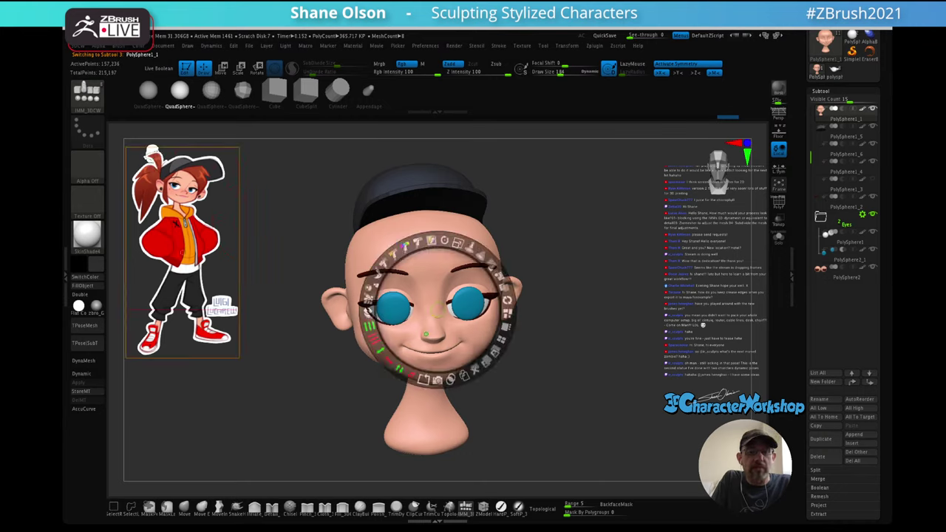
{"action": "key", "text": "c"}
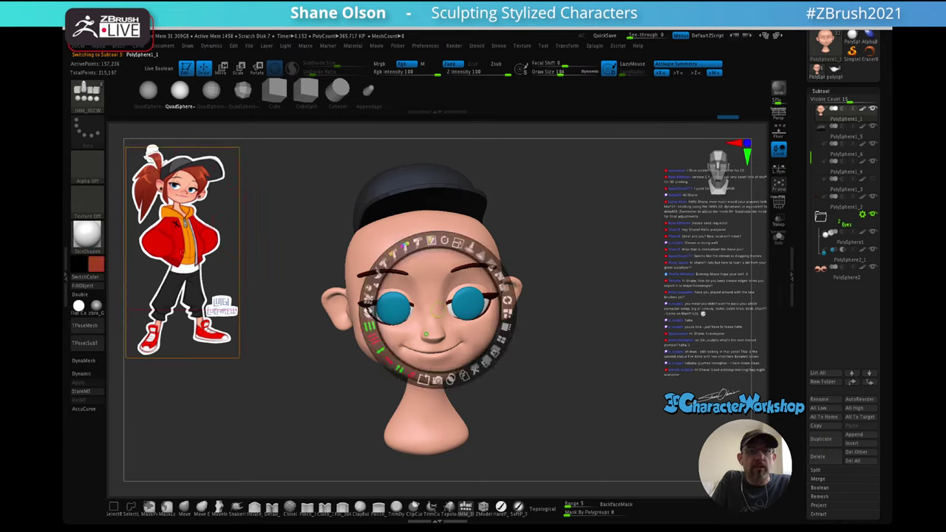
{"action": "key", "text": "z"}
- Insert a red sphere on the forehead with symmetry off and split the unmasked points into a separate subtool
{"action": "mouse_move", "coordinate": [574, 213]}
{"action": "left_mouse_down"}
{"action": "mouse_move", "coordinate": [558, 235]}
{"action": "mouse_move", "coordinate": [614, 238]}
{"action": "mouse_move", "coordinate": [632, 207]}
{"action": "left_mouse_up"}
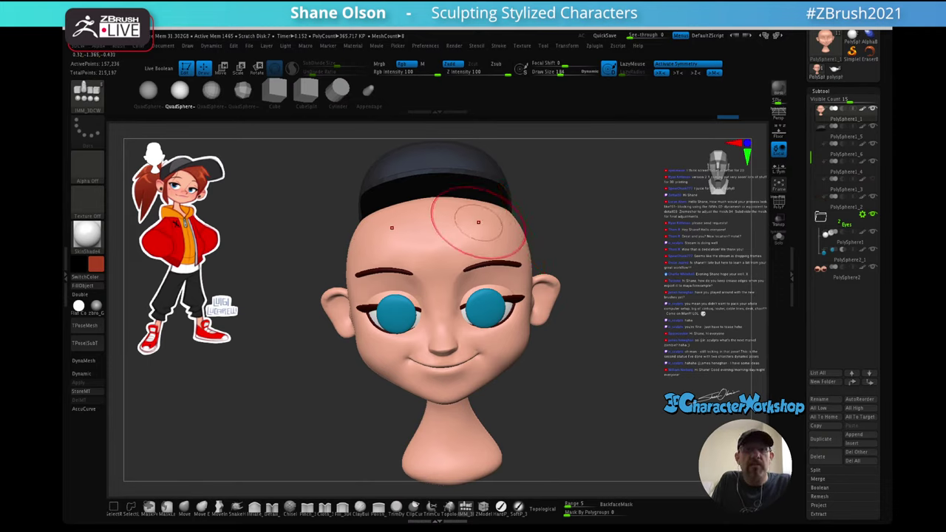
{"action": "key", "text": "x"}
{"action": "mouse_move", "coordinate": [467, 212]}
{"action": "left_mouse_down"}
{"action": "mouse_move", "coordinate": [554, 193]}
{"action": "mouse_move", "coordinate": [618, 199]}
{"action": "mouse_move", "coordinate": [607, 223]}
{"action": "left_mouse_up"}
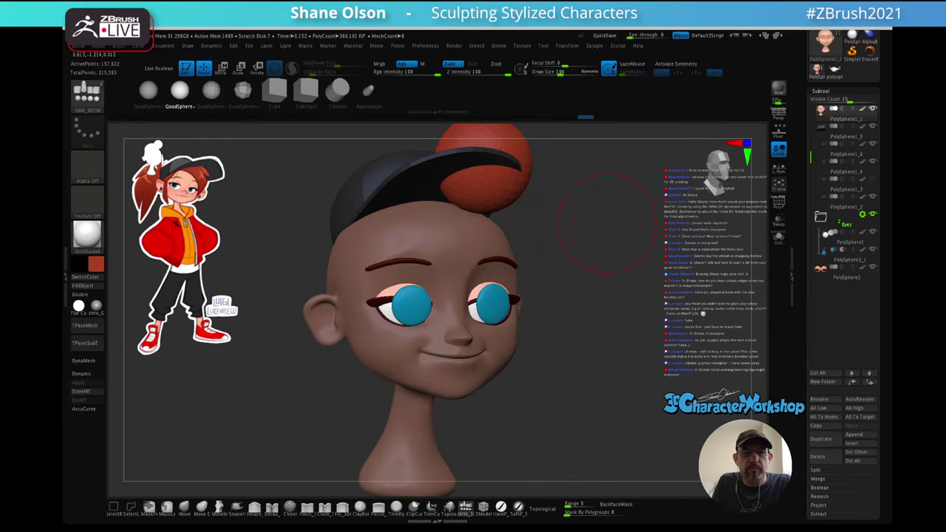
{"action": "key", "text": "space"}
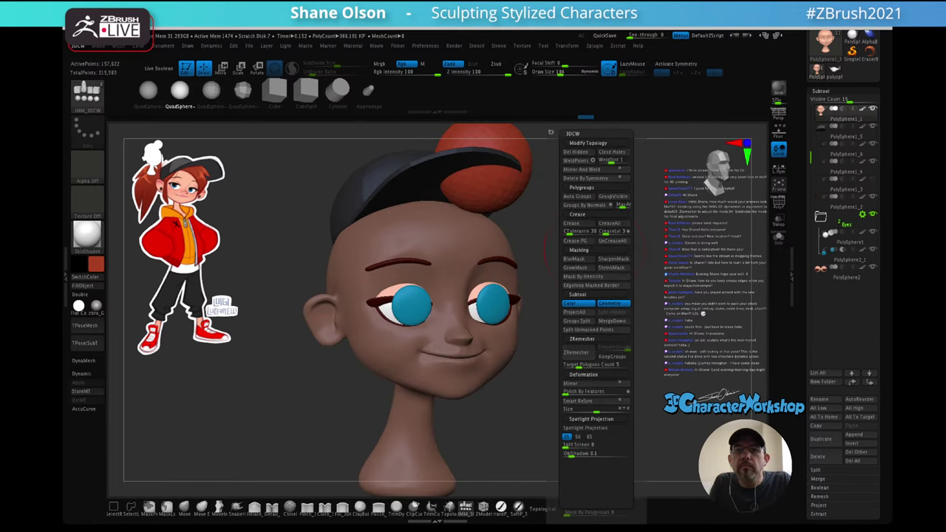
{"action": "left_click", "coordinate": [589, 329]}
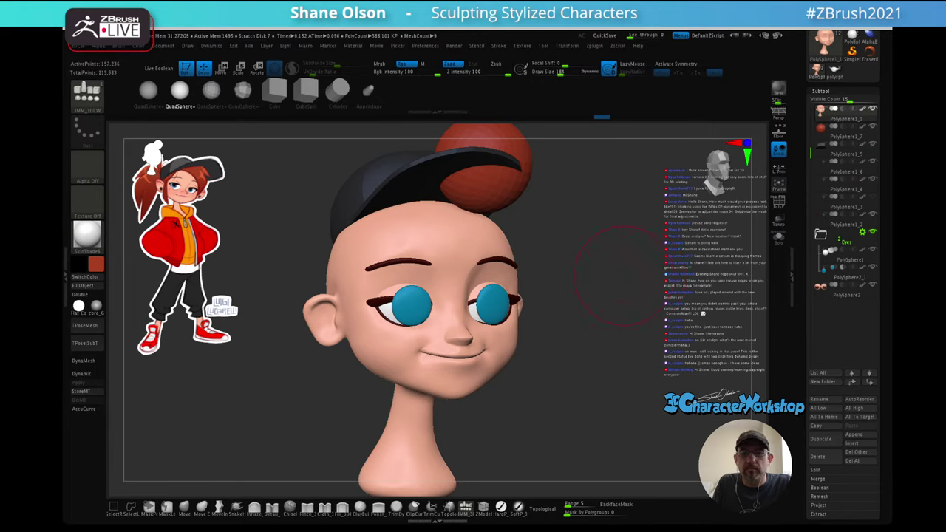
- Select the red sphere, lower it under the cap's brim and stretch it front to back
{"action": "key", "text": "Down"}
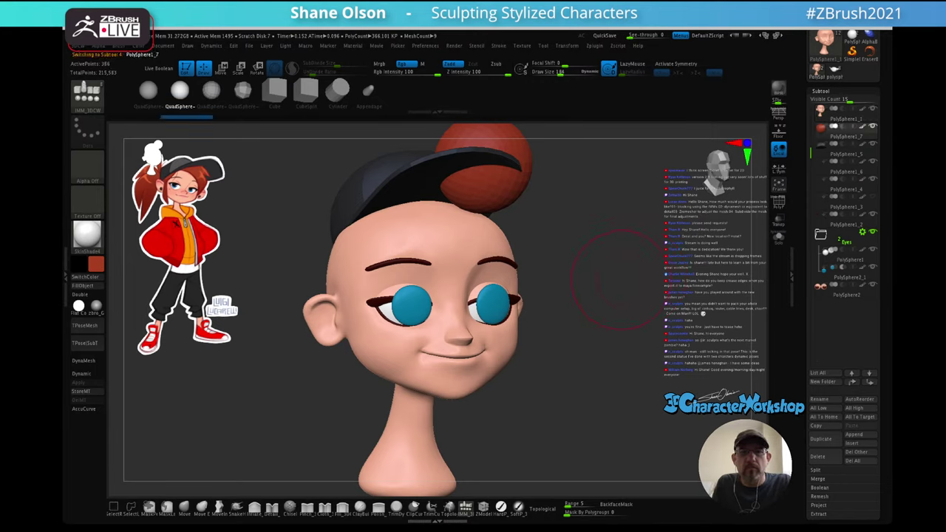
{"action": "key", "text": "w"}
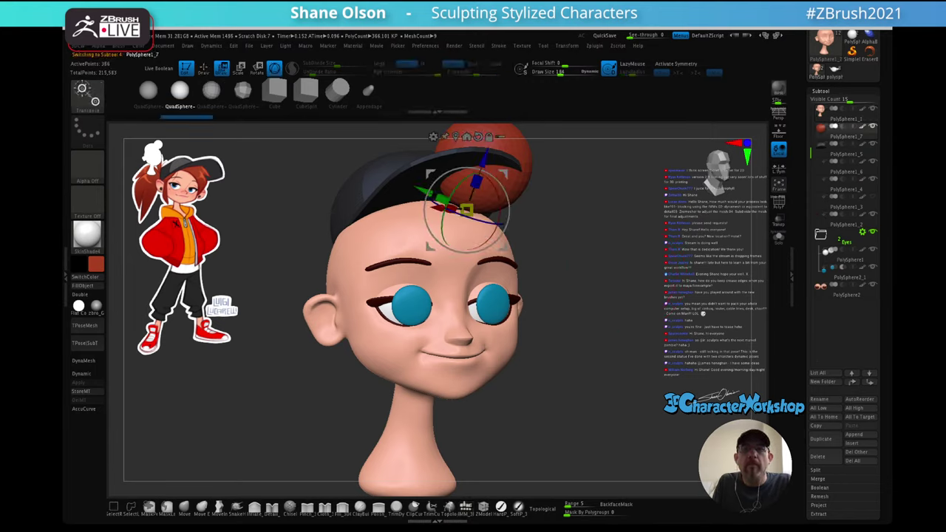
{"action": "left_click_drag", "start_coordinate": [576, 318], "coordinate": [635, 319]}
{"action": "left_click_drag", "start_coordinate": [484, 159], "coordinate": [475, 186]}
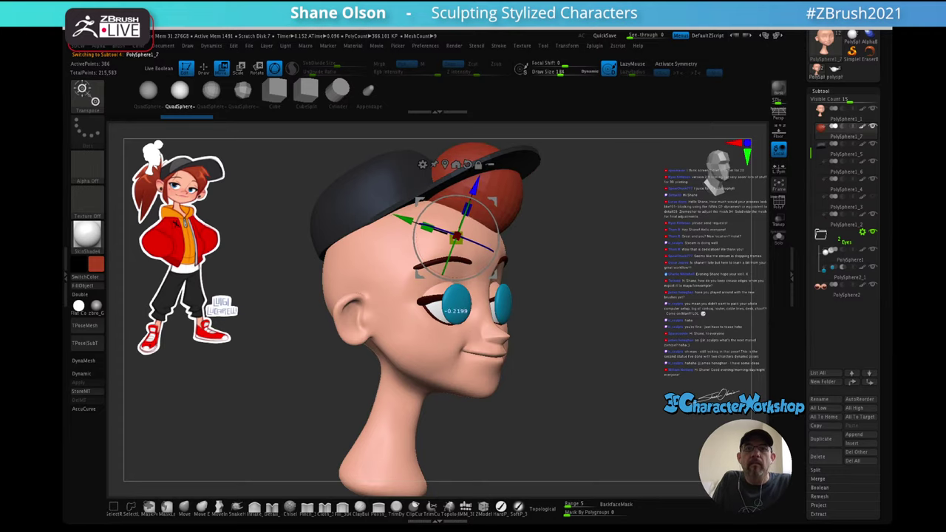
{"action": "left_click_drag", "start_coordinate": [427, 228], "coordinate": [405, 221]}
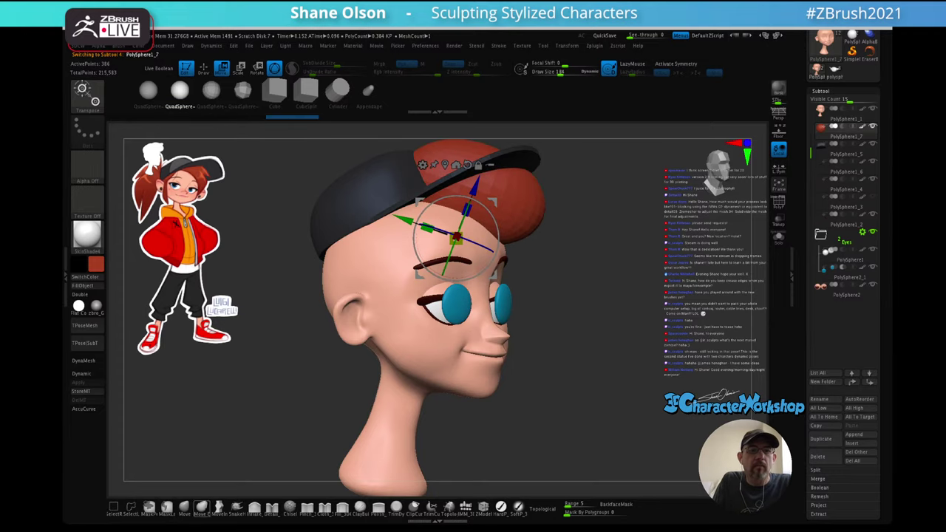
- Pull the sphere's front down into a hanging bang with a large Move brush and push its top toward the cap
{"action": "key", "text": "q"}
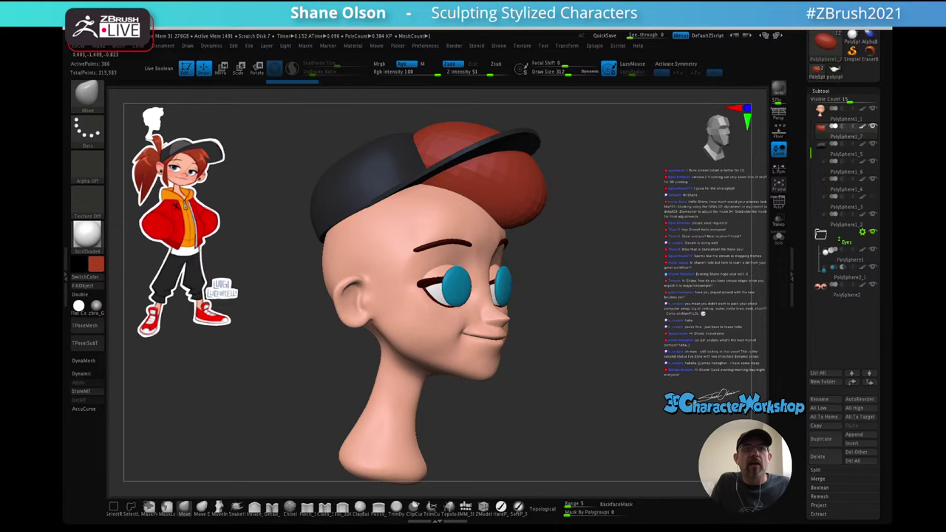
{"action": "mouse_move", "coordinate": [529, 217]}
{"action": "left_mouse_down"}
{"action": "mouse_move", "coordinate": [560, 265]}
{"action": "mouse_move", "coordinate": [549, 290]}
{"action": "left_mouse_up"}
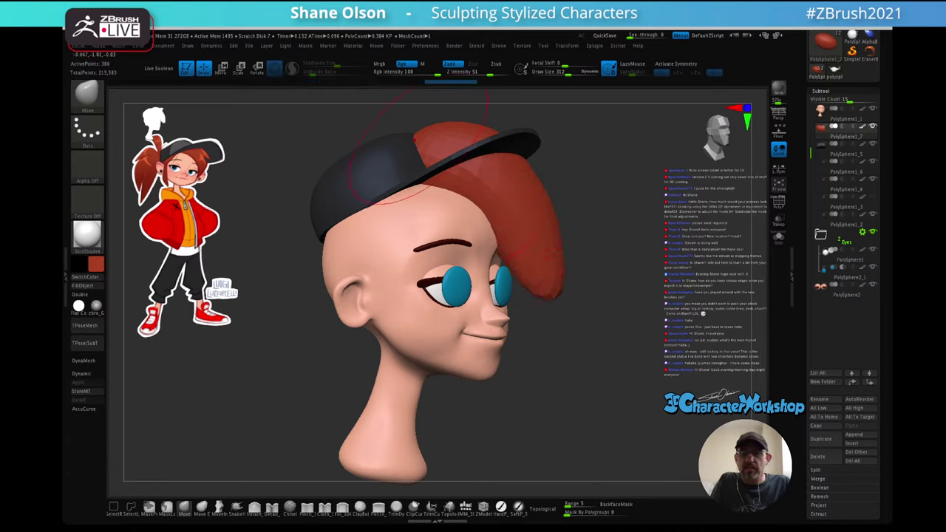
{"action": "key", "text": "]"}
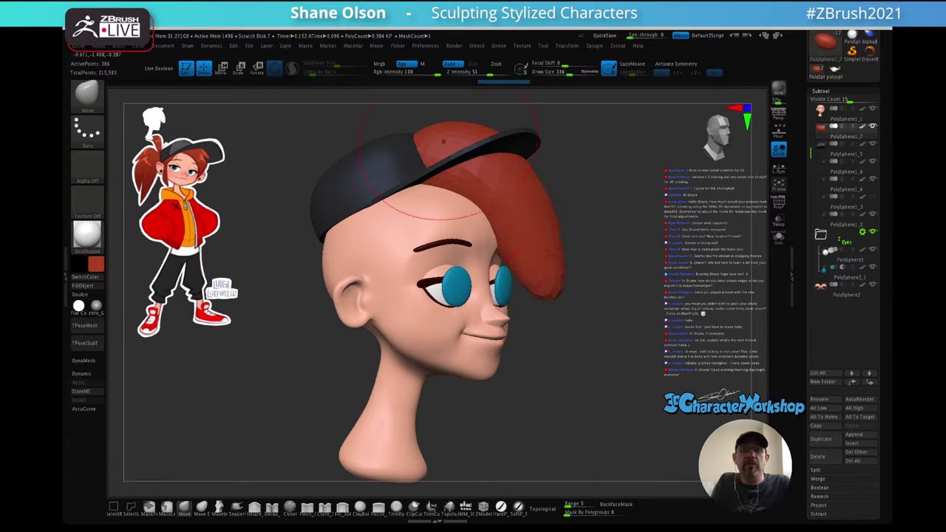
{"action": "mouse_move", "coordinate": [439, 129]}
{"action": "left_mouse_down"}
{"action": "mouse_move", "coordinate": [438, 139]}
{"action": "mouse_move", "coordinate": [458, 146]}
{"action": "left_mouse_up"}
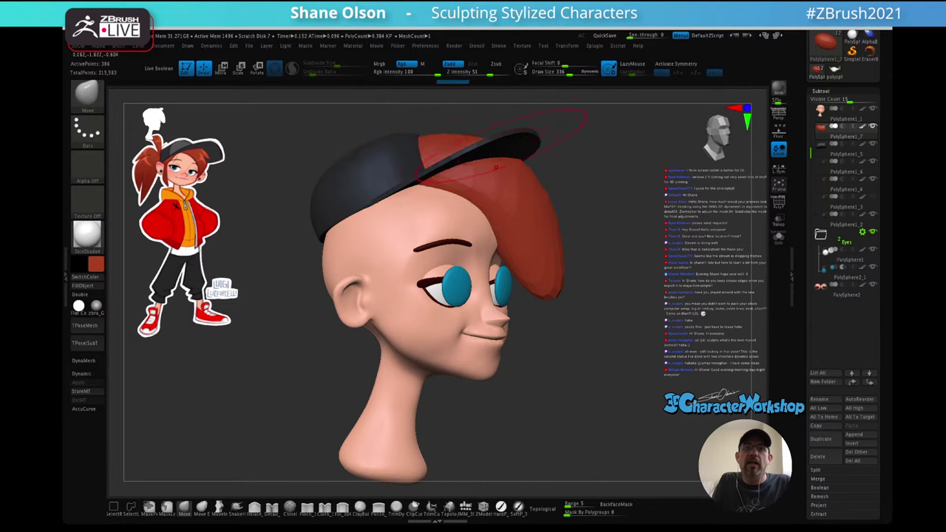
{"action": "left_click_drag", "start_coordinate": [592, 122], "coordinate": [514, 173]}
- Reshape the bang's upper end against the cap's front with the Move brush and smooth its top
{"action": "right_click_drag", "start_coordinate": [513, 175], "coordinate": [377, 174]}
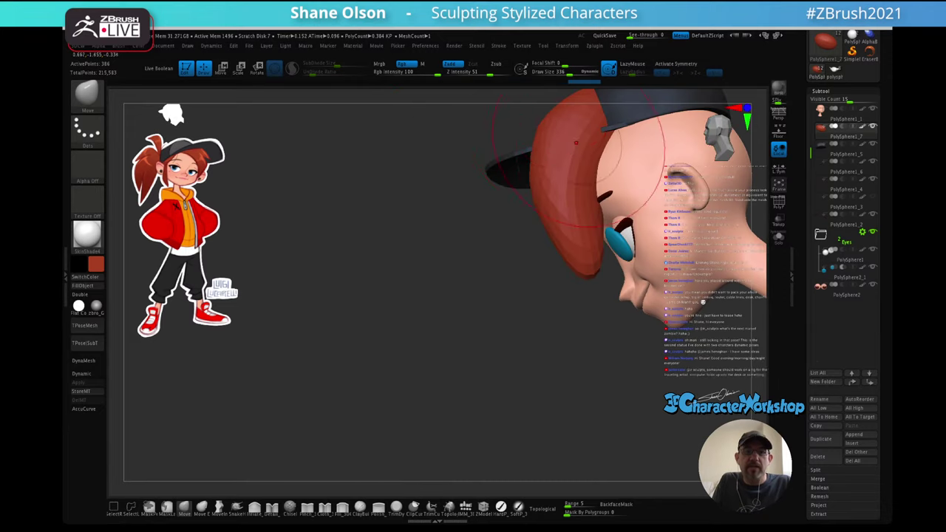
{"action": "mouse_move", "coordinate": [588, 132]}
{"action": "right_mouse_down", "text": "alt"}
{"action": "mouse_move", "coordinate": [493, 232]}
{"action": "mouse_move", "coordinate": [389, 215]}
{"action": "right_mouse_up", "text": "alt"}
{"action": "left_click_drag", "start_coordinate": [383, 193], "coordinate": [388, 201]}
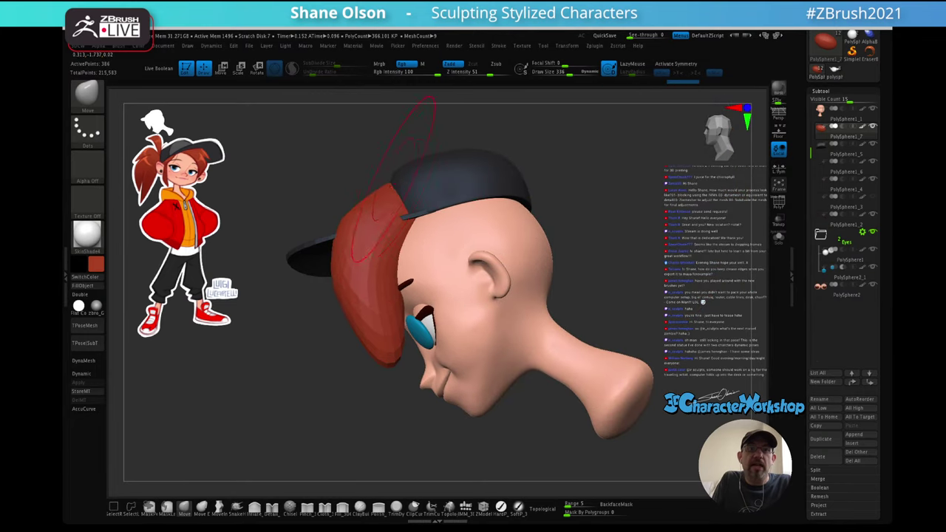
{"action": "right_click_drag", "start_coordinate": [395, 180], "coordinate": [375, 222]}
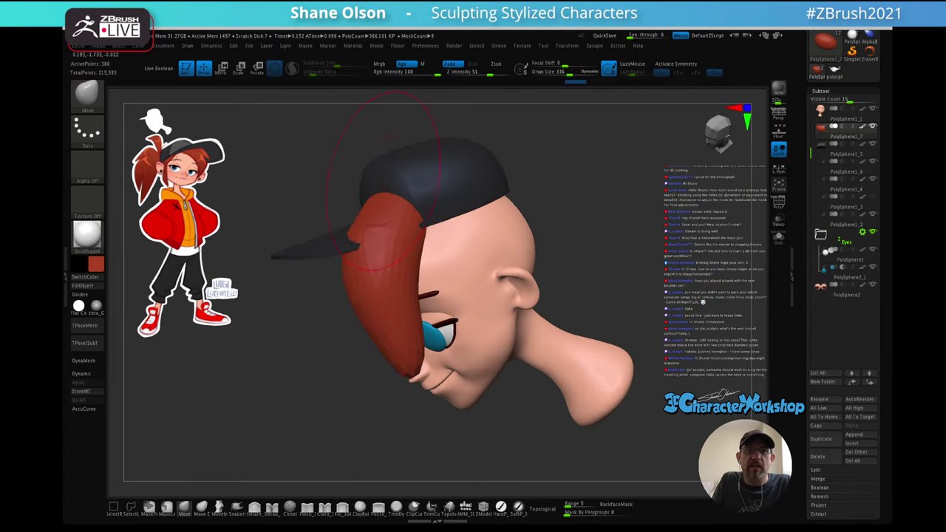
{"action": "right_click_drag", "start_coordinate": [405, 186], "coordinate": [381, 244]}
{"action": "left_click_drag", "start_coordinate": [358, 240], "coordinate": [393, 232]}
{"action": "right_click_drag", "start_coordinate": [384, 227], "coordinate": [408, 222]}
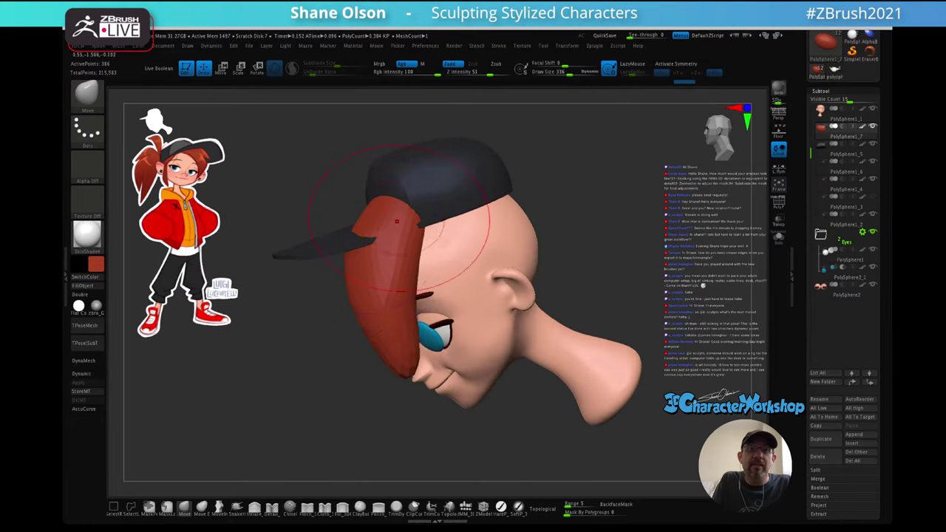
{"action": "mouse_move", "coordinate": [375, 235]}
{"action": "left_mouse_down", "text": "shift"}
{"action": "mouse_move", "coordinate": [381, 211]}
{"action": "mouse_move", "coordinate": [413, 188]}
{"action": "mouse_move", "coordinate": [389, 357]}
{"action": "mouse_move", "coordinate": [399, 242]}
{"action": "left_mouse_up", "text": "shift"}
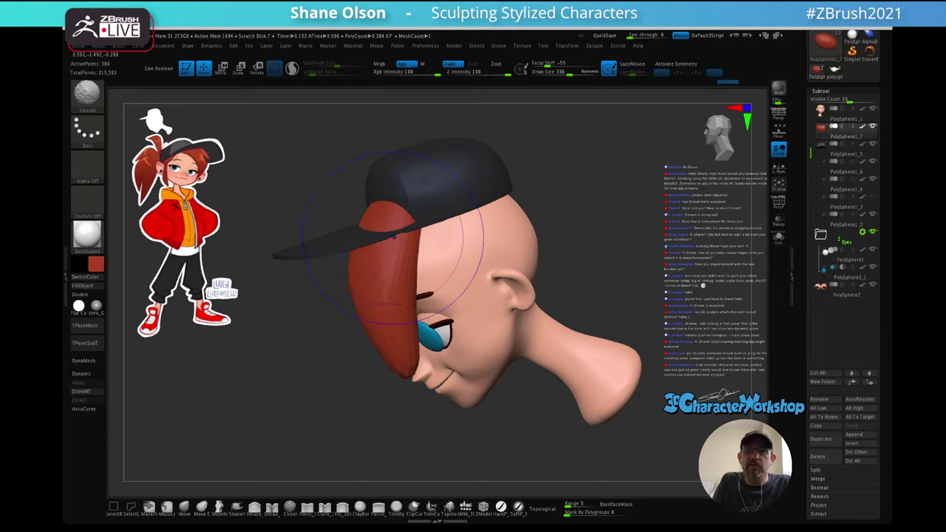
- Push the bang's top under the cap so no red hair pokes through above the brim
{"action": "mouse_move", "coordinate": [439, 203]}
{"action": "right_mouse_down"}
{"action": "mouse_move", "coordinate": [450, 204]}
{"action": "mouse_move", "coordinate": [423, 198]}
{"action": "right_mouse_up"}
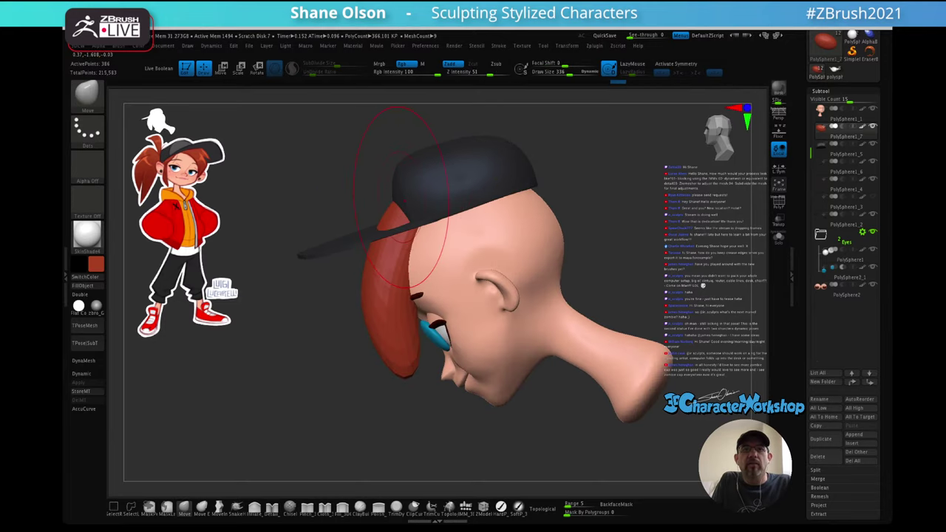
{"action": "left_click_drag", "start_coordinate": [400, 193], "coordinate": [419, 195]}
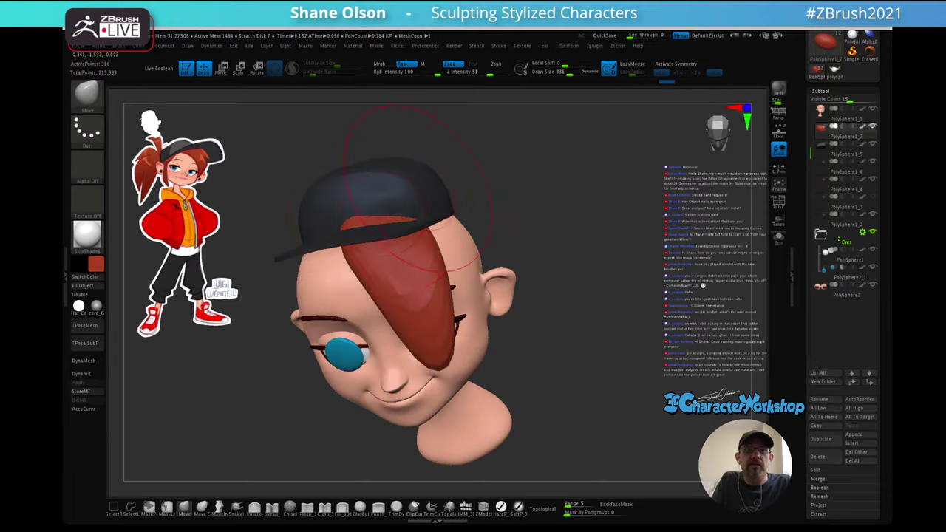
{"action": "left_click_drag", "start_coordinate": [378, 221], "coordinate": [355, 257]}
{"action": "left_click_drag", "start_coordinate": [448, 241], "coordinate": [442, 253]}
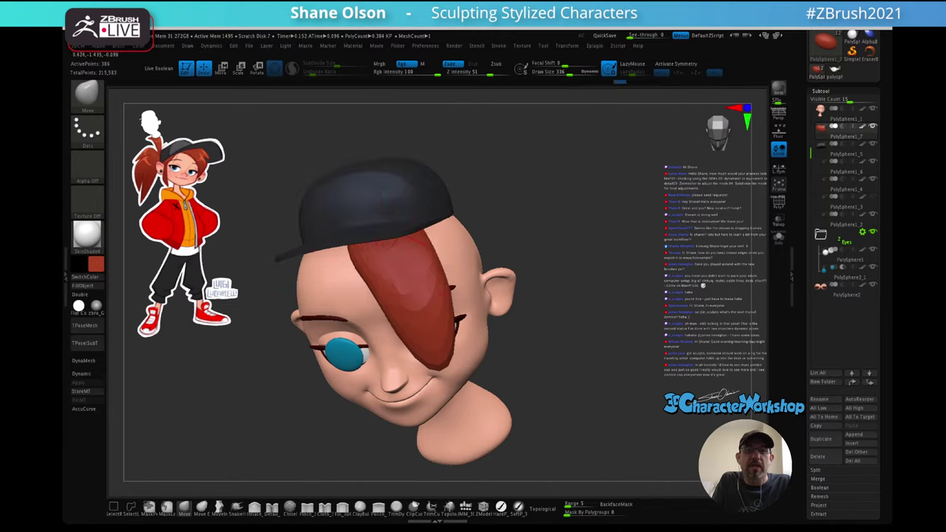
{"action": "right_click_drag", "start_coordinate": [452, 253], "coordinate": [439, 264]}
{"action": "left_click_drag", "start_coordinate": [438, 265], "coordinate": [431, 265]}
{"action": "right_click_drag", "start_coordinate": [431, 264], "coordinate": [453, 249]}
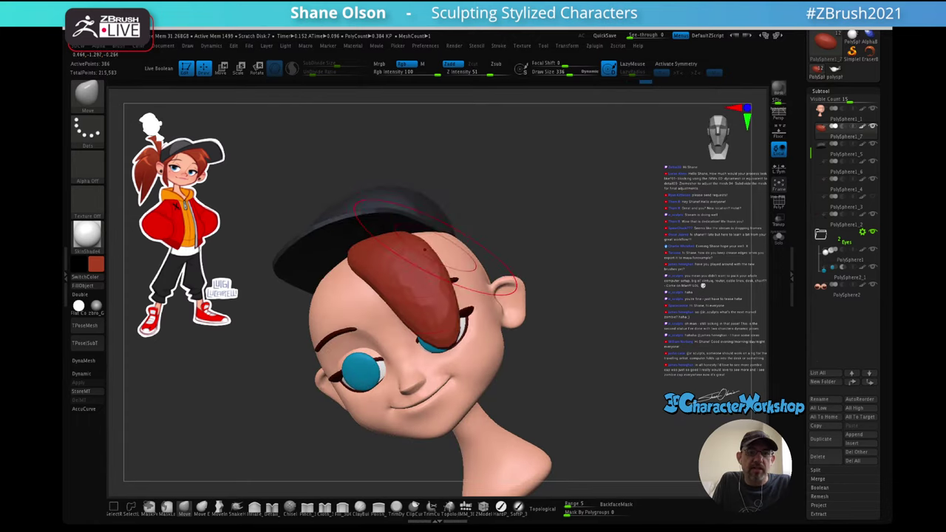
- Narrow the bang's inner edge across the forehead, smooth it, and lower the Smooth brush's Z Intensity to 14
{"action": "left_click_drag", "start_coordinate": [448, 246], "coordinate": [422, 248]}
{"action": "right_click_drag", "start_coordinate": [420, 247], "coordinate": [416, 278]}
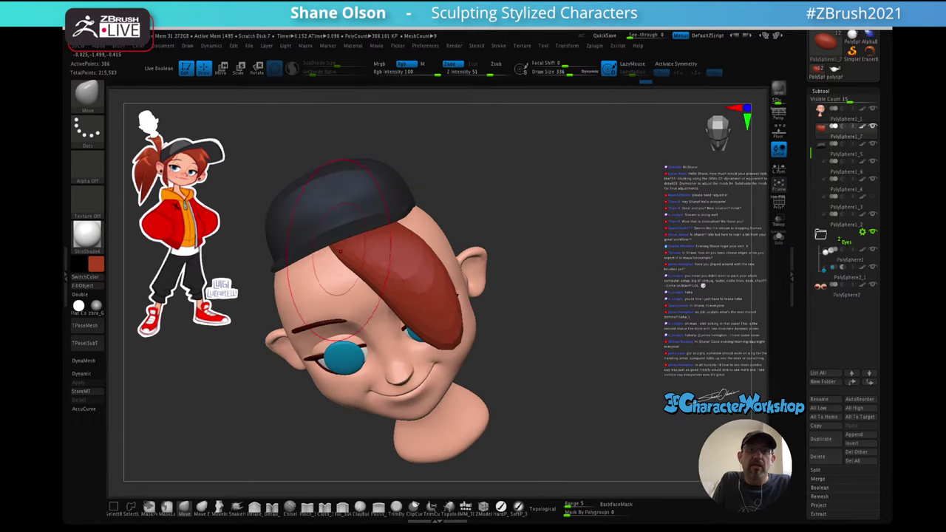
{"action": "mouse_move", "coordinate": [345, 269]}
{"action": "left_mouse_down"}
{"action": "mouse_move", "coordinate": [363, 265]}
{"action": "mouse_move", "coordinate": [421, 289]}
{"action": "mouse_move", "coordinate": [418, 268]}
{"action": "left_mouse_up"}
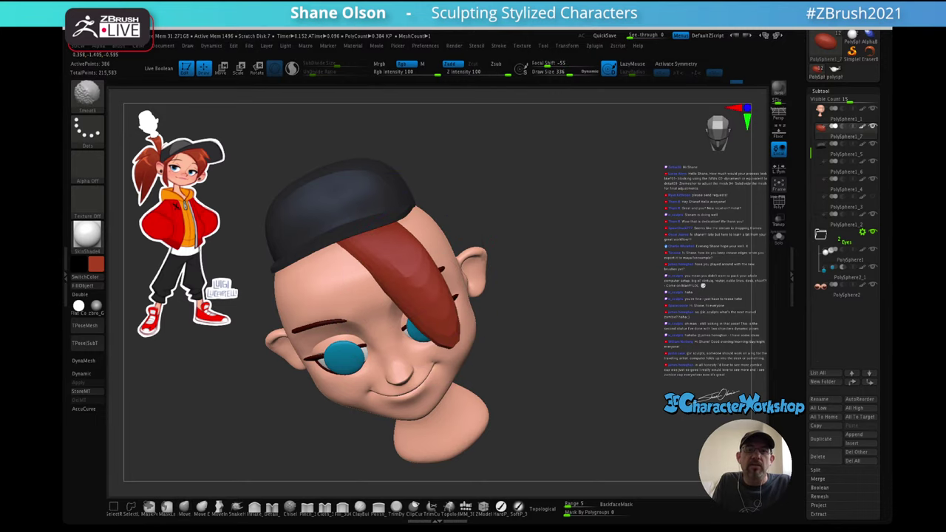
{"action": "right_click_drag", "start_coordinate": [427, 275], "coordinate": [435, 222]}
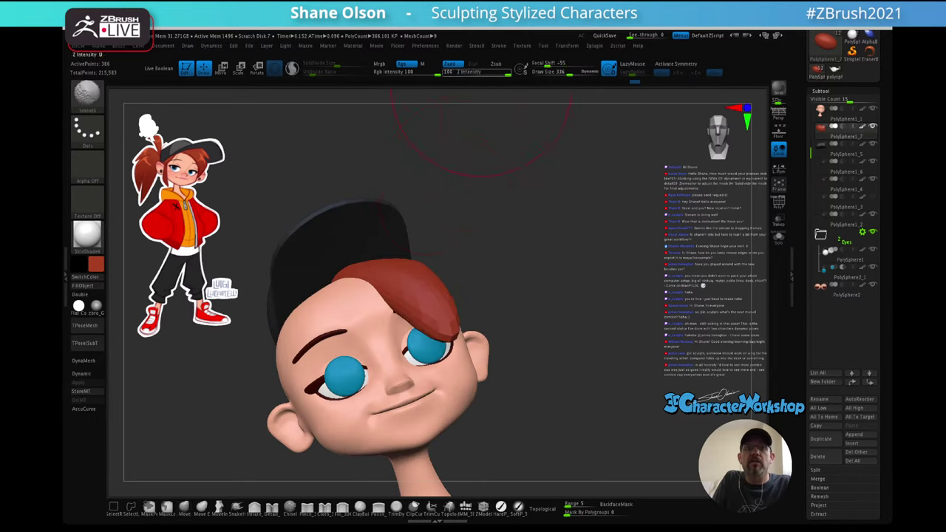
{"action": "left_click", "coordinate": [469, 73], "text": "shift"}
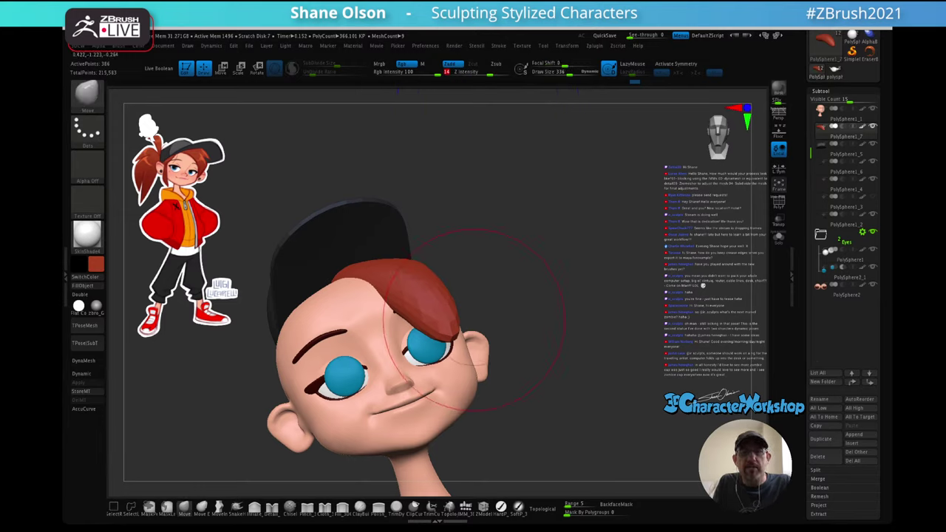
- Shape the bang into a curved lock that arcs from the brim down in front of the eye
{"action": "mouse_move", "coordinate": [490, 281]}
{"action": "left_mouse_down"}
{"action": "mouse_move", "coordinate": [510, 303]}
{"action": "mouse_move", "coordinate": [488, 326]}
{"action": "left_mouse_up"}
{"action": "left_click_drag", "start_coordinate": [479, 255], "coordinate": [500, 257]}
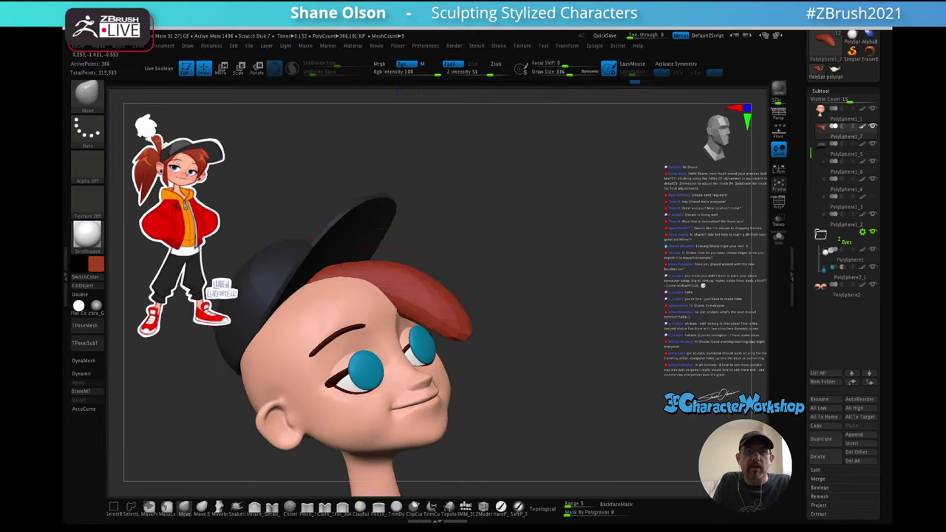
{"action": "left_click_drag", "start_coordinate": [383, 286], "coordinate": [394, 275]}
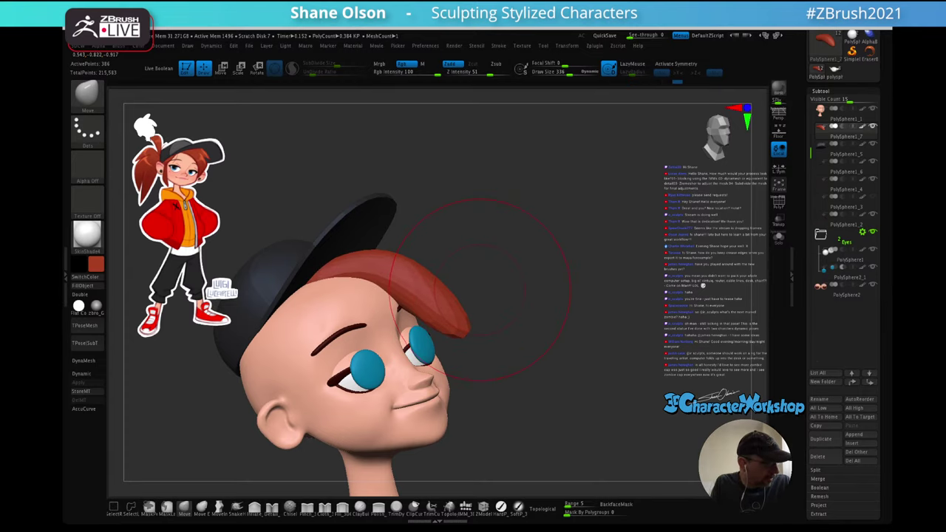
{"action": "right_click_drag", "start_coordinate": [510, 278], "coordinate": [451, 325]}
{"action": "left_click_drag", "start_coordinate": [451, 324], "coordinate": [455, 322]}
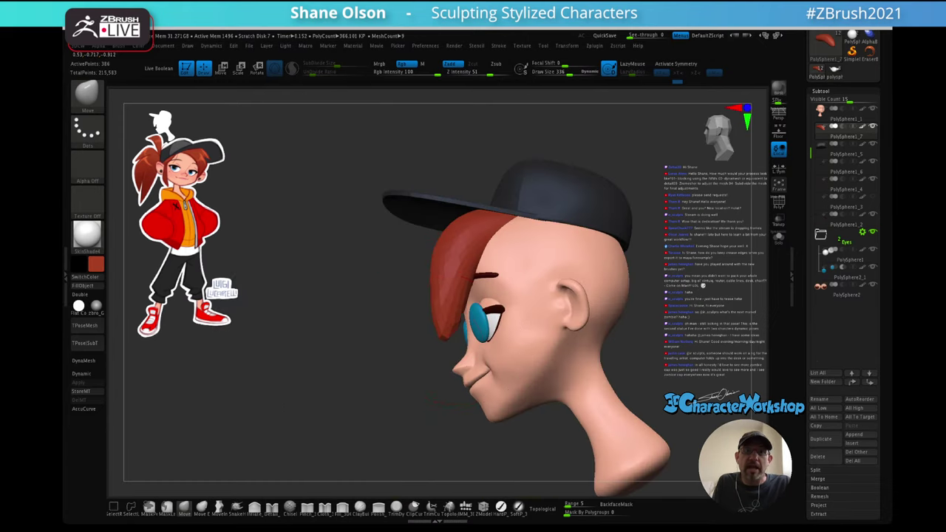
{"action": "left_click_drag", "start_coordinate": [443, 267], "coordinate": [442, 269]}
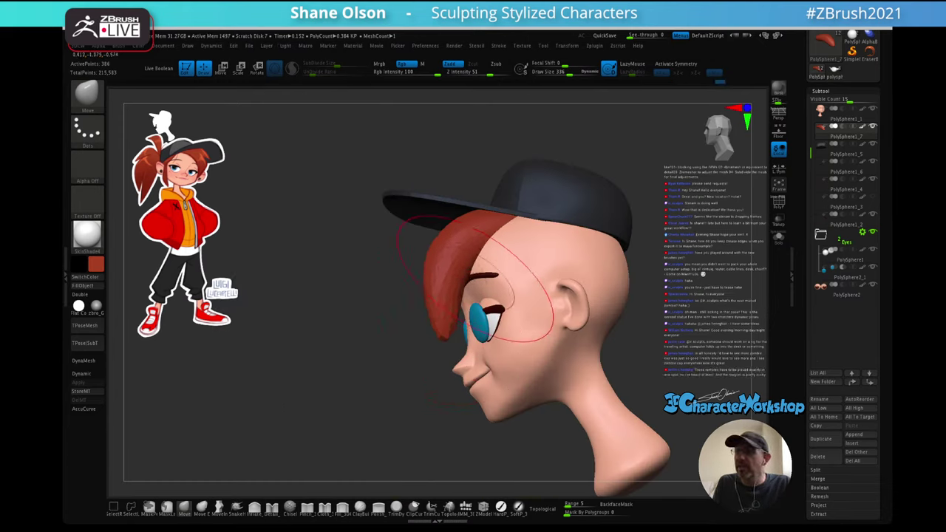
{"action": "right_click_drag", "start_coordinate": [461, 315], "coordinate": [495, 275]}
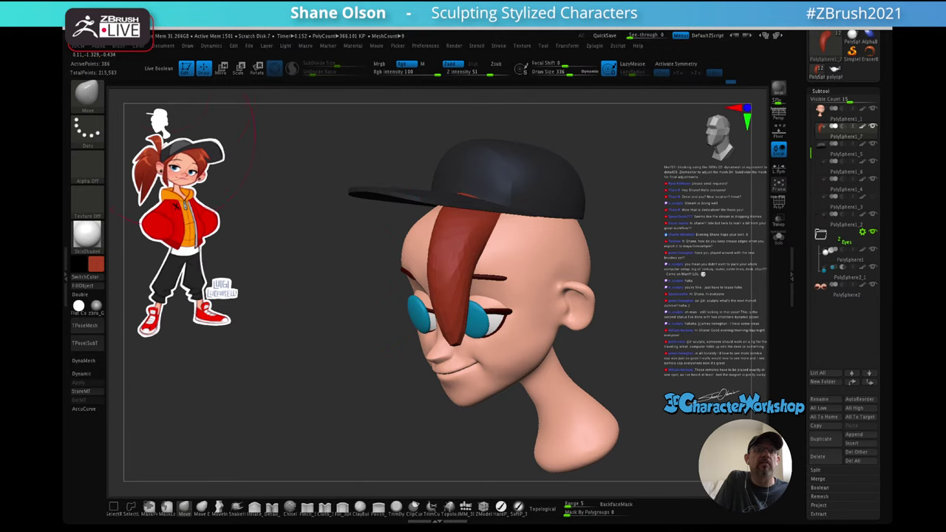
- Turn on Live Boolean to preview the carved eyes behind the bang from the front
{"action": "left_click", "coordinate": [159, 68]}
{"action": "left_click_drag", "start_coordinate": [406, 380], "coordinate": [499, 337]}
{"action": "mouse_move", "coordinate": [596, 247]}
{"action": "left_mouse_down"}
{"action": "mouse_move", "coordinate": [668, 200]}
{"action": "mouse_move", "coordinate": [578, 241]}
{"action": "left_mouse_up"}
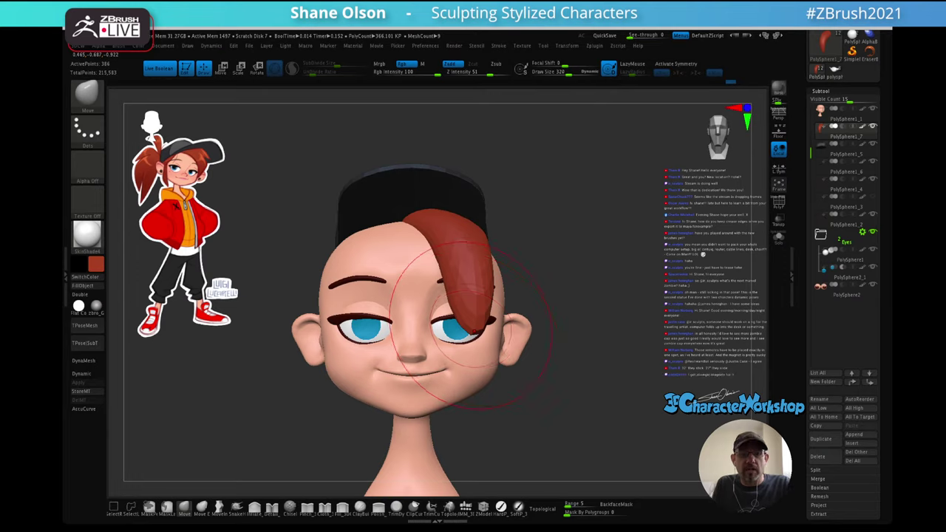
- Taper the bang's lower tip over the eye with a smaller Move brush
{"action": "key", "text": "bracketleft"}
{"action": "key", "text": "bracketleft"}
{"action": "key", "text": "bracketleft"}
{"action": "key", "text": "bracketleft"}
{"action": "key", "text": "bracketleft"}
{"action": "key", "text": "bracketleft"}
{"action": "key", "text": "bracketleft"}
{"action": "key", "text": "bracketleft"}
{"action": "key", "text": "bracketleft"}
{"action": "key", "text": "bracketleft"}
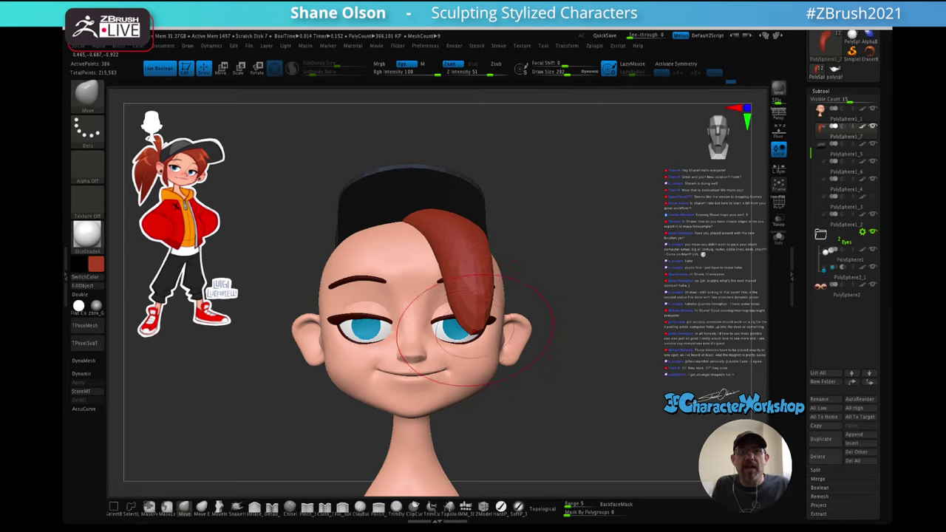
{"action": "mouse_move", "coordinate": [479, 328]}
{"action": "left_mouse_down"}
{"action": "mouse_move", "coordinate": [476, 345]}
{"action": "mouse_move", "coordinate": [480, 326]}
{"action": "left_mouse_up"}
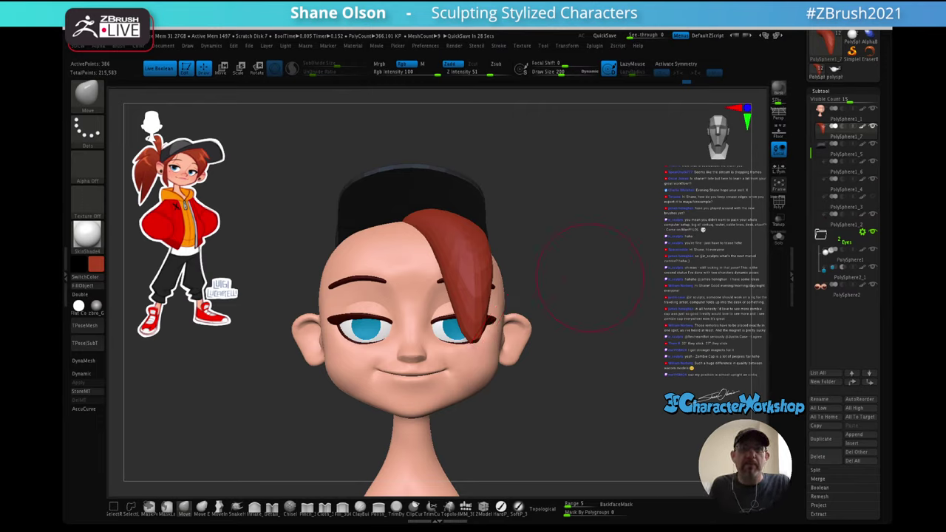
- Refine the bang's upper curve beneath the brim from both sides with a slightly larger Move brush
{"action": "mouse_move", "coordinate": [592, 286]}
{"action": "left_mouse_down"}
{"action": "mouse_move", "coordinate": [467, 287]}
{"action": "mouse_move", "coordinate": [689, 273]}
{"action": "mouse_move", "coordinate": [650, 255]}
{"action": "left_mouse_up"}
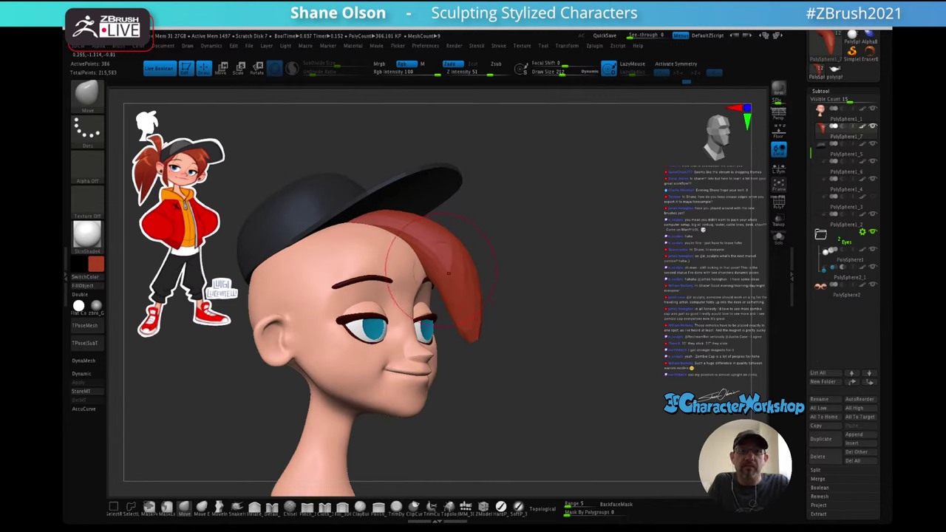
{"action": "key", "text": "bracketright"}
{"action": "mouse_move", "coordinate": [413, 228]}
{"action": "left_mouse_down"}
{"action": "mouse_move", "coordinate": [408, 217]}
{"action": "mouse_move", "coordinate": [416, 220]}
{"action": "left_mouse_up"}
{"action": "mouse_move", "coordinate": [510, 201]}
{"action": "left_mouse_down"}
{"action": "mouse_move", "coordinate": [403, 230]}
{"action": "mouse_move", "coordinate": [457, 214]}
{"action": "left_mouse_up"}
{"action": "right_click_drag", "start_coordinate": [487, 216], "coordinate": [449, 238]}
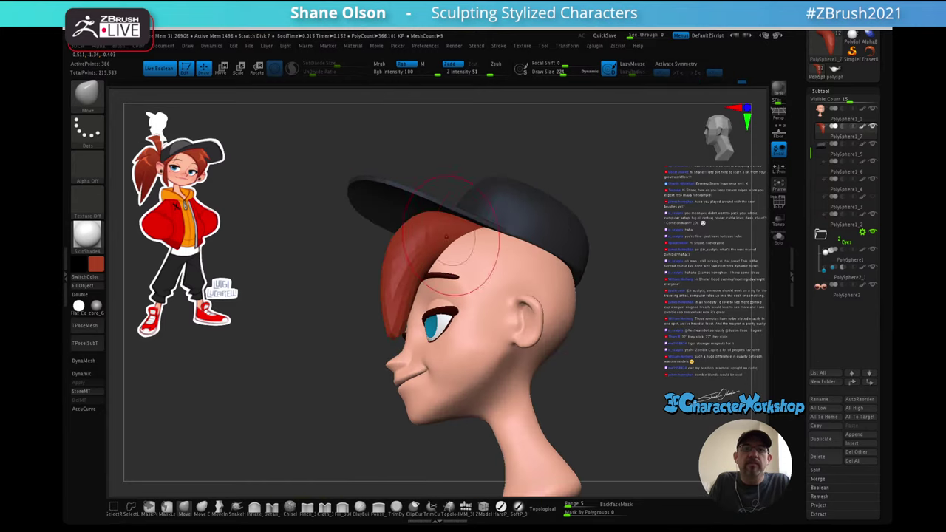
{"action": "right_click_drag", "start_coordinate": [418, 279], "coordinate": [518, 287]}
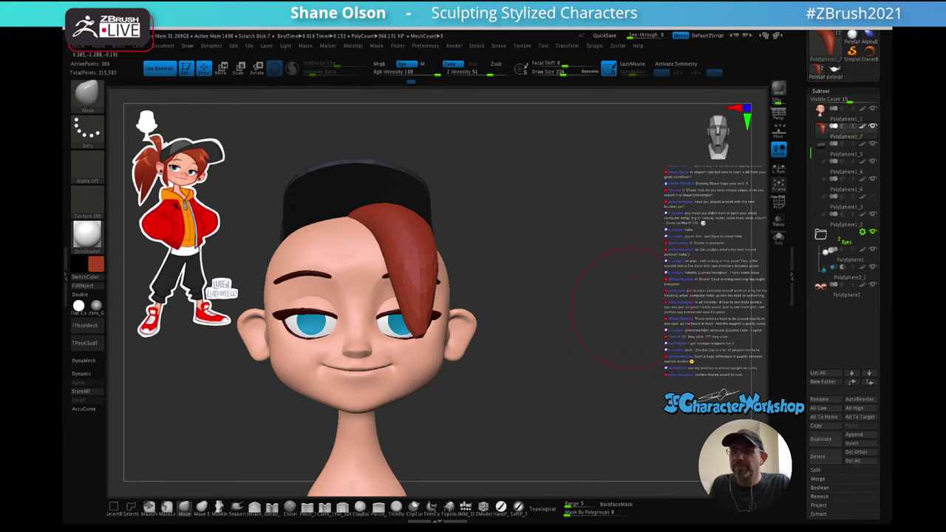
- ZRemesh the bang with the target polygon count at 0.1 and check its new topology
{"action": "key", "text": "3"}
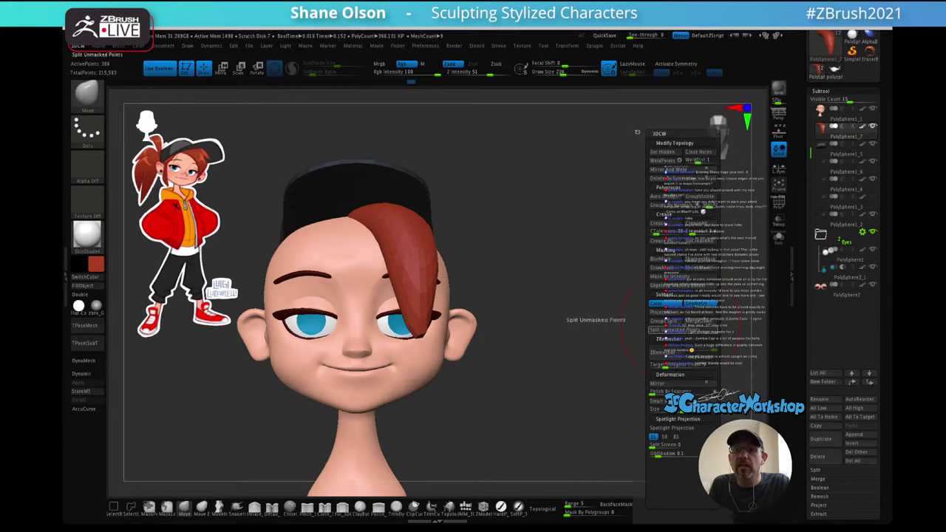
{"action": "left_click_drag", "start_coordinate": [662, 365], "coordinate": [659, 365]}
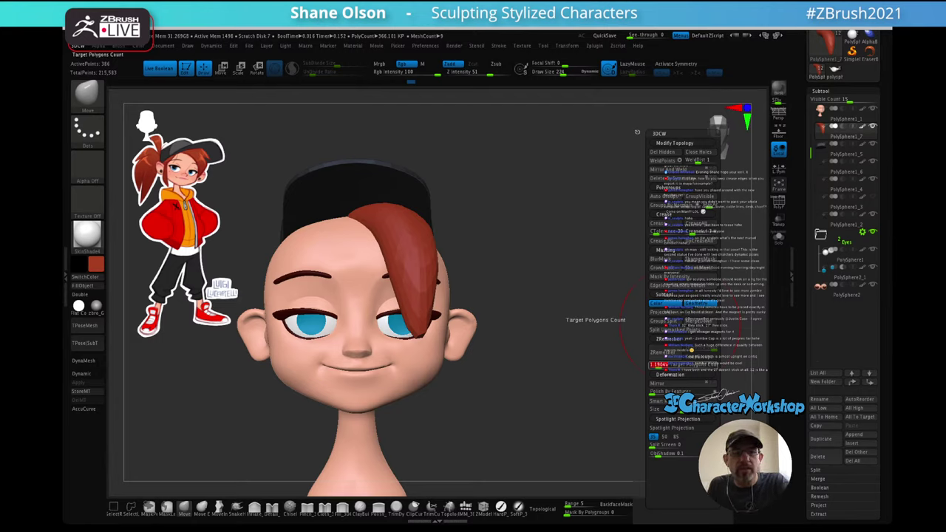
{"action": "left_click_drag", "start_coordinate": [658, 366], "coordinate": [651, 366]}
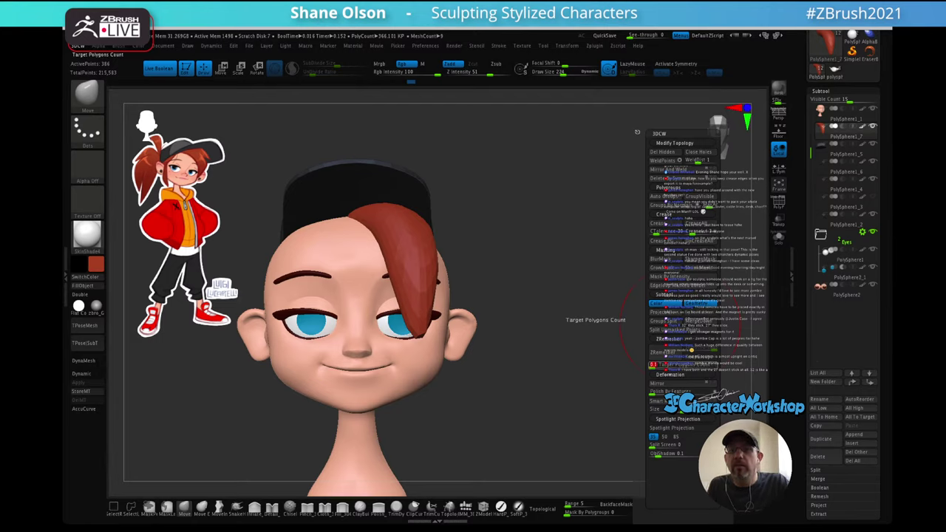
{"action": "left_click", "coordinate": [663, 352]}
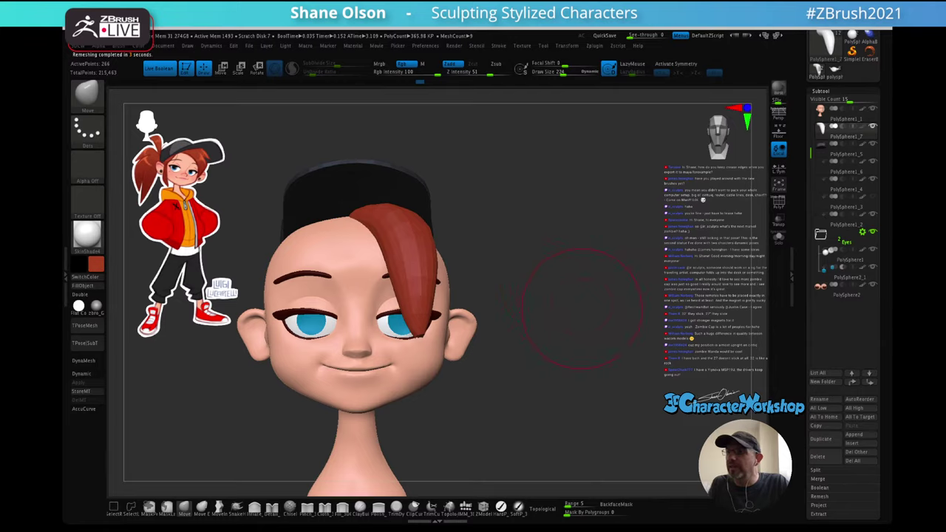
{"action": "mouse_move", "coordinate": [580, 294]}
{"action": "left_mouse_down"}
{"action": "mouse_move", "coordinate": [569, 291]}
{"action": "mouse_move", "coordinate": [575, 301]}
{"action": "mouse_move", "coordinate": [604, 282]}
{"action": "mouse_move", "coordinate": [568, 288]}
{"action": "left_mouse_up"}
{"action": "key", "text": "shift+f"}
{"action": "key", "text": "shift+f"}
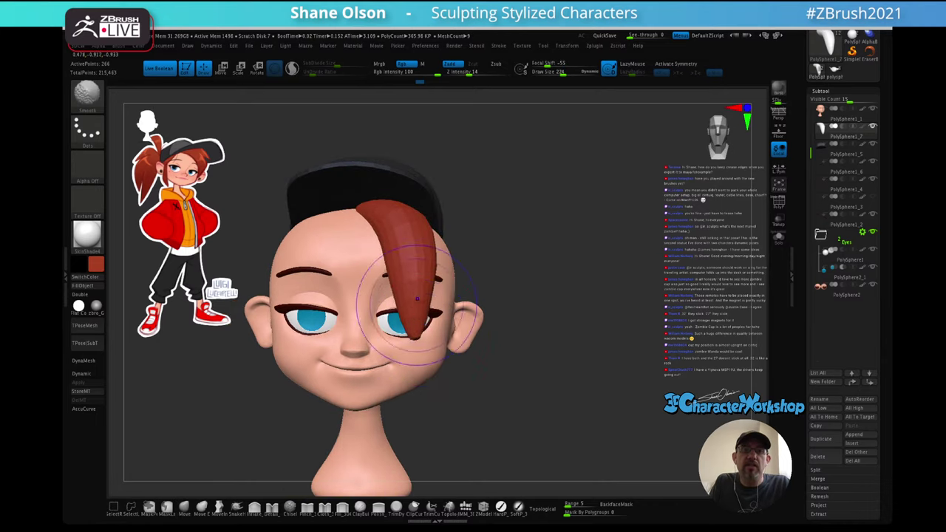
- Enable AccuCurve and pull the bang's tip down into a sharp, inward-curving point with a smaller Move brush
{"action": "mouse_move", "coordinate": [544, 257]}
{"action": "left_mouse_down"}
{"action": "mouse_move", "coordinate": [548, 226]}
{"action": "mouse_move", "coordinate": [520, 275]}
{"action": "left_mouse_up"}
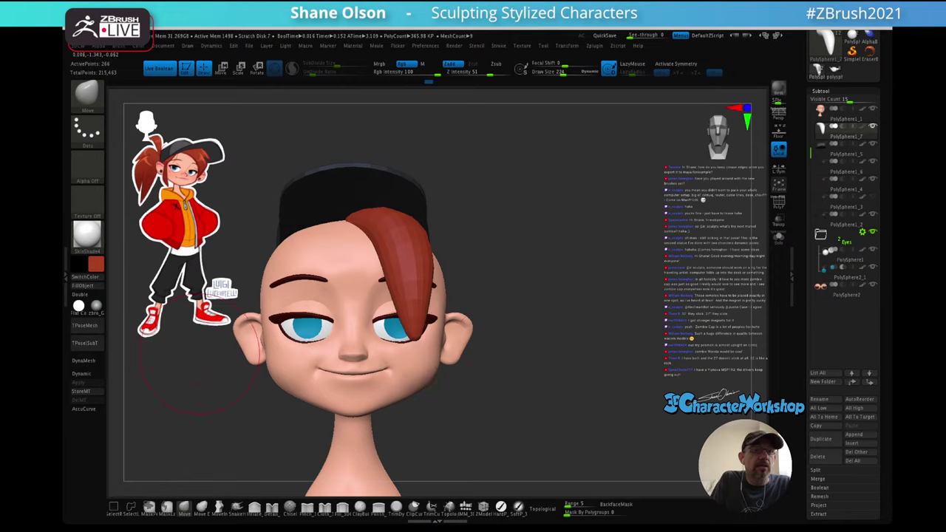
{"action": "left_click", "coordinate": [87, 409]}
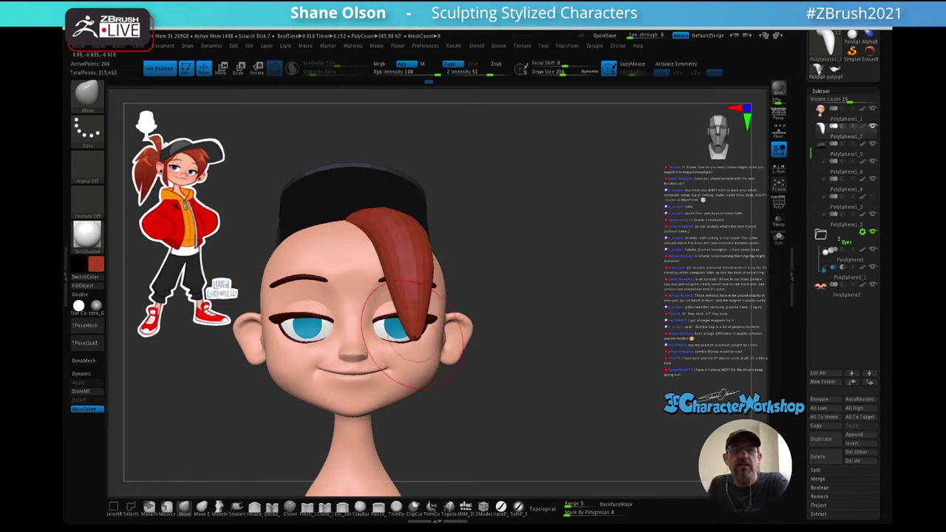
{"action": "key", "text": "bracketleft"}
{"action": "key", "text": "bracketleft"}
{"action": "key", "text": "bracketleft"}
{"action": "key", "text": "bracketleft"}
{"action": "key", "text": "bracketleft"}
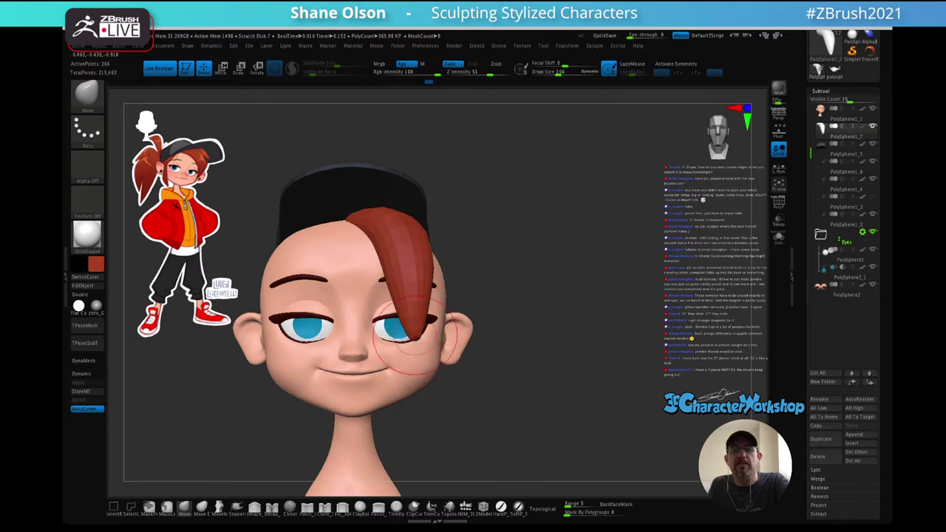
{"action": "key", "text": "bracketleft"}
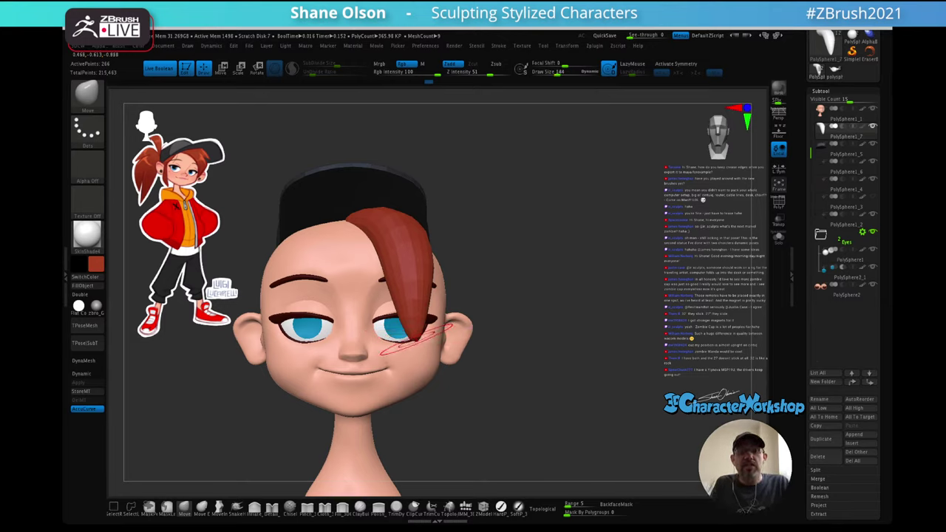
{"action": "mouse_move", "coordinate": [416, 349]}
{"action": "left_mouse_down"}
{"action": "mouse_move", "coordinate": [412, 368]}
{"action": "mouse_move", "coordinate": [406, 357]}
{"action": "left_mouse_up"}
{"action": "mouse_move", "coordinate": [470, 324]}
{"action": "left_mouse_down"}
{"action": "mouse_move", "coordinate": [515, 319]}
{"action": "mouse_move", "coordinate": [526, 335]}
{"action": "left_mouse_up"}
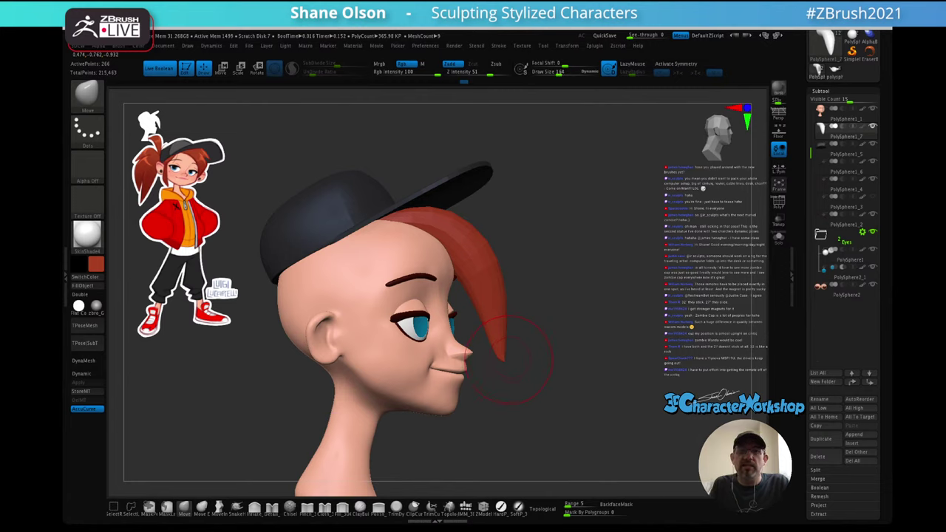
{"action": "left_click_drag", "start_coordinate": [501, 356], "coordinate": [493, 362]}
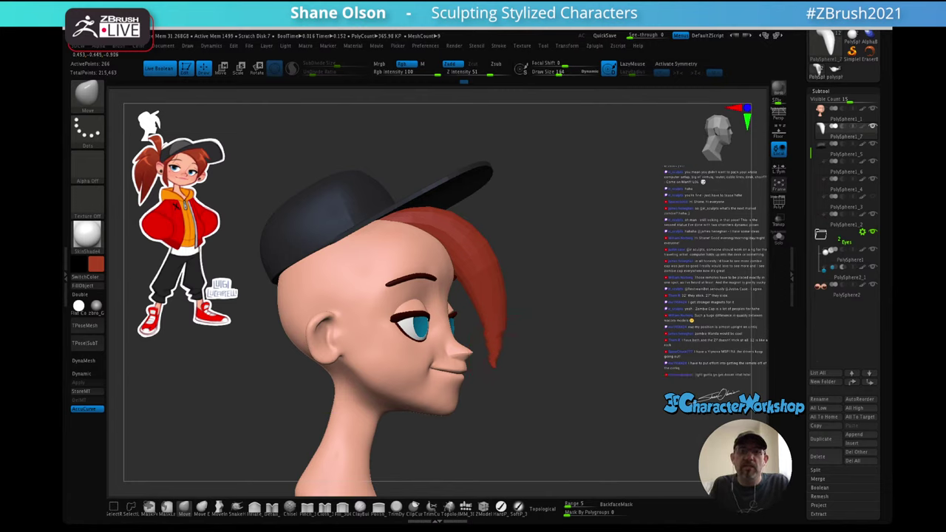
{"action": "right_click_drag", "start_coordinate": [496, 357], "coordinate": [488, 365]}
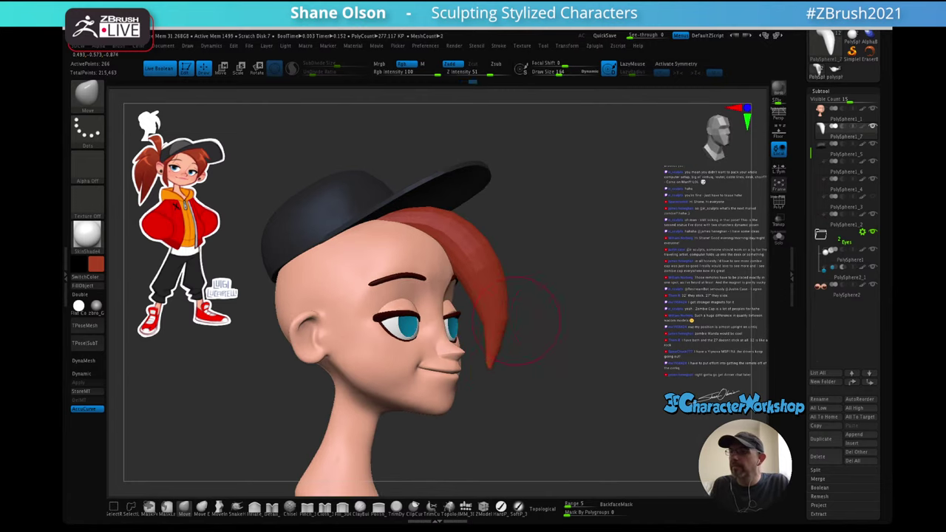
- Turn on Dynamic Subdivision for the bang and inspect its smoothed shape
{"action": "mouse_move", "coordinate": [595, 317]}
{"action": "left_mouse_down"}
{"action": "mouse_move", "coordinate": [567, 311]}
{"action": "mouse_move", "coordinate": [588, 310]}
{"action": "left_mouse_up"}
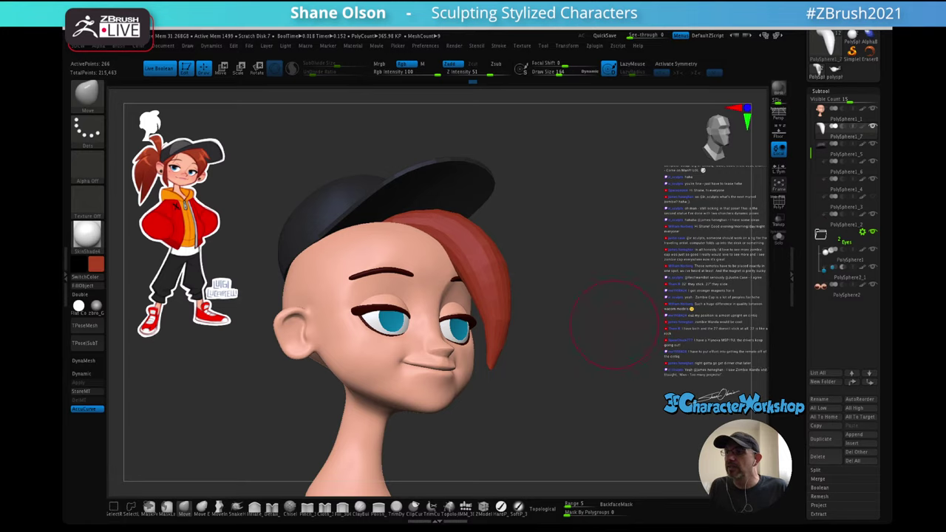
{"action": "left_click_drag", "start_coordinate": [652, 346], "coordinate": [631, 320]}
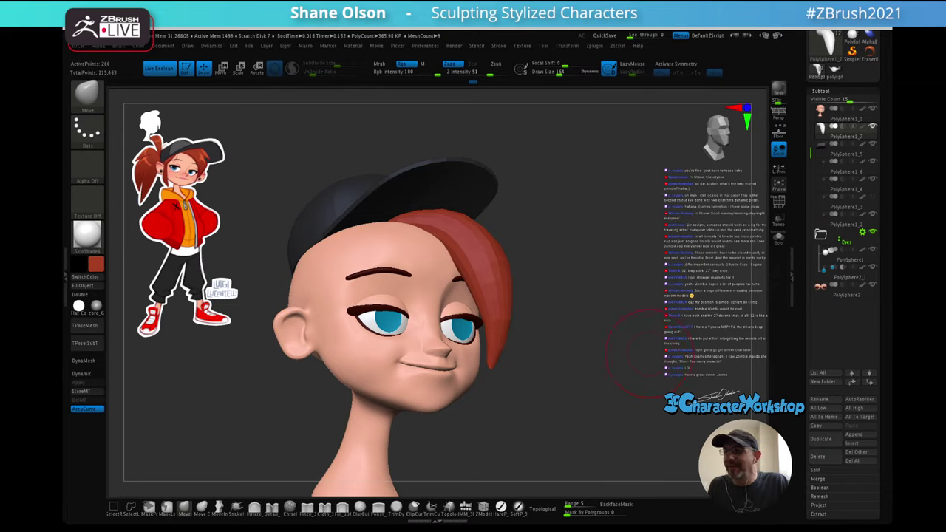
{"action": "mouse_move", "coordinate": [637, 325]}
{"action": "left_mouse_down"}
{"action": "mouse_move", "coordinate": [634, 353]}
{"action": "mouse_move", "coordinate": [606, 318]}
{"action": "mouse_move", "coordinate": [641, 289]}
{"action": "mouse_move", "coordinate": [610, 280]}
{"action": "mouse_move", "coordinate": [604, 288]}
{"action": "mouse_move", "coordinate": [628, 298]}
{"action": "mouse_move", "coordinate": [611, 277]}
{"action": "mouse_move", "coordinate": [537, 280]}
{"action": "mouse_move", "coordinate": [610, 301]}
{"action": "left_mouse_up"}
{"action": "key", "text": "d"}
{"action": "mouse_move", "coordinate": [601, 265]}
{"action": "left_mouse_down"}
{"action": "mouse_move", "coordinate": [534, 268]}
{"action": "mouse_move", "coordinate": [655, 270]}
{"action": "mouse_move", "coordinate": [611, 247]}
{"action": "left_mouse_up"}
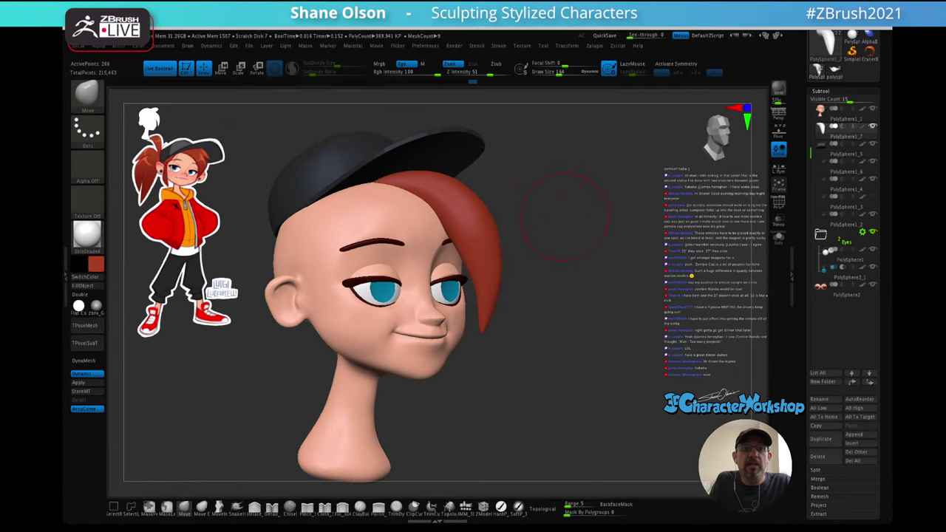
{"action": "mouse_move", "coordinate": [565, 217]}
{"action": "left_mouse_down", "text": "alt"}
{"action": "mouse_move", "coordinate": [602, 240]}
{"action": "mouse_move", "coordinate": [542, 203]}
{"action": "mouse_move", "coordinate": [587, 201]}
{"action": "left_mouse_up", "text": "alt"}
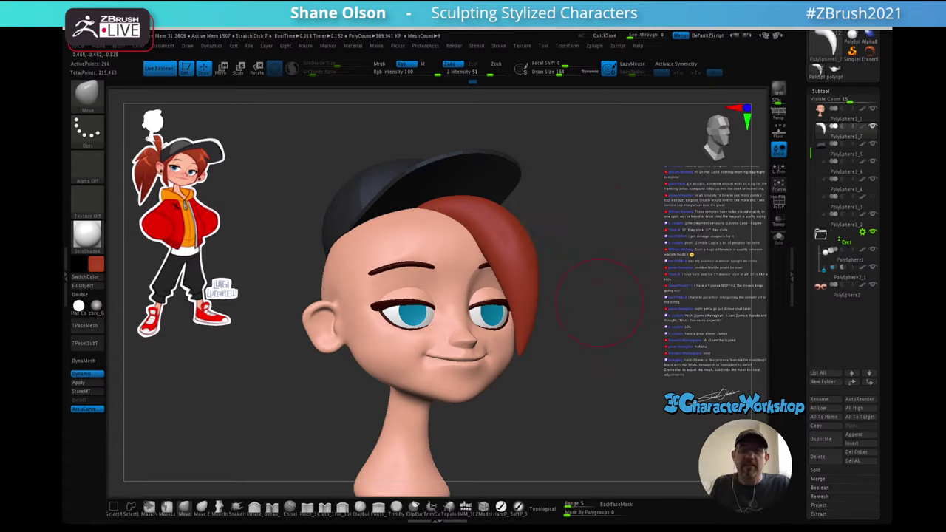
- Refine the shape of the front hair lock with the Move brush, checking it against the forehead from several angles
{"action": "mouse_move", "coordinate": [583, 257]}
{"action": "left_mouse_down"}
{"action": "mouse_move", "coordinate": [607, 257]}
{"action": "mouse_move", "coordinate": [591, 256]}
{"action": "left_mouse_up"}
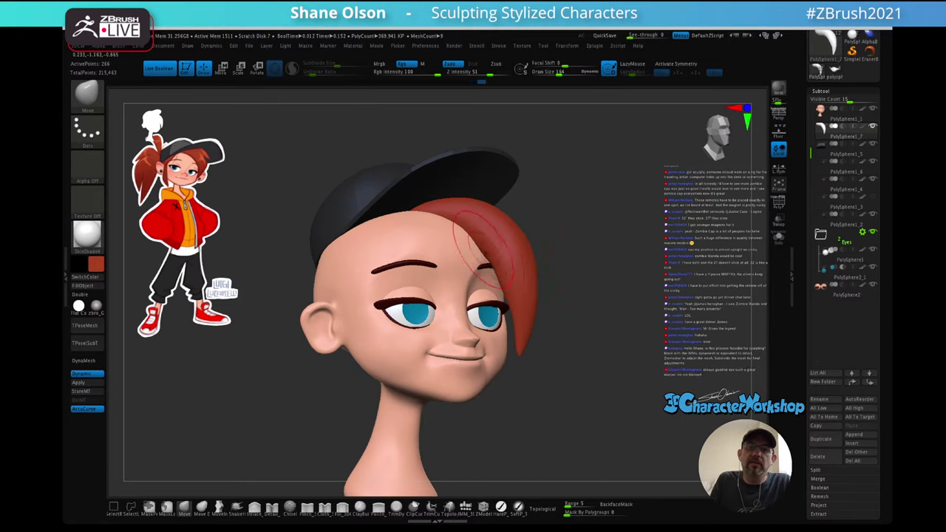
{"action": "left_click_drag", "start_coordinate": [558, 260], "coordinate": [620, 263]}
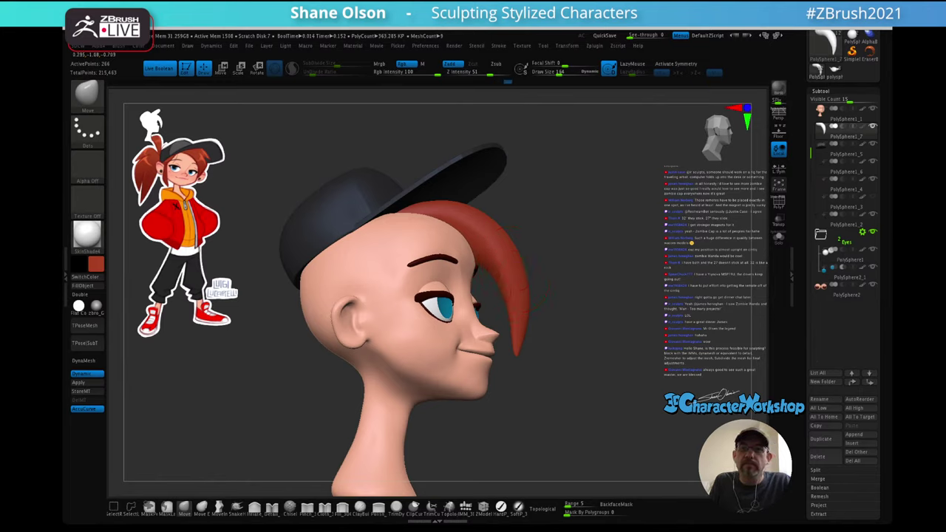
{"action": "mouse_move", "coordinate": [641, 262]}
{"action": "left_mouse_down"}
{"action": "mouse_move", "coordinate": [514, 265]}
{"action": "mouse_move", "coordinate": [544, 248]}
{"action": "left_mouse_up"}
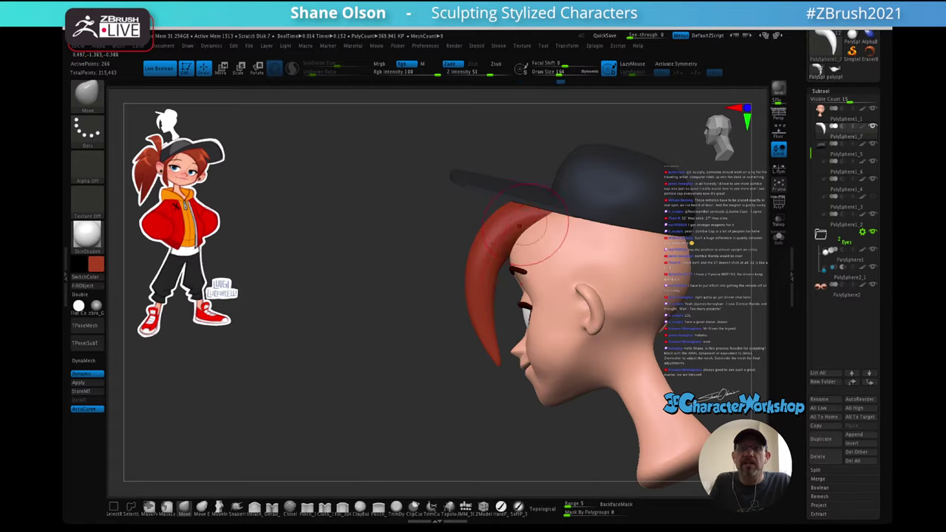
{"action": "left_click_drag", "start_coordinate": [517, 239], "coordinate": [513, 238]}
{"action": "mouse_move", "coordinate": [513, 239]}
{"action": "right_mouse_down"}
{"action": "mouse_move", "coordinate": [542, 254]}
{"action": "mouse_move", "coordinate": [504, 248]}
{"action": "mouse_move", "coordinate": [586, 246]}
{"action": "mouse_move", "coordinate": [654, 259]}
{"action": "mouse_move", "coordinate": [602, 265]}
{"action": "right_mouse_up"}
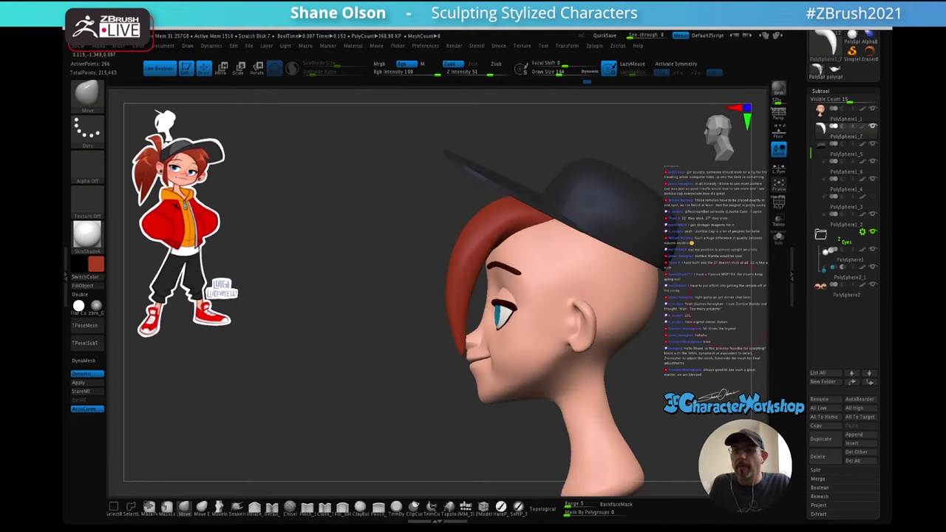
{"action": "right_click_drag", "start_coordinate": [688, 307], "coordinate": [722, 303]}
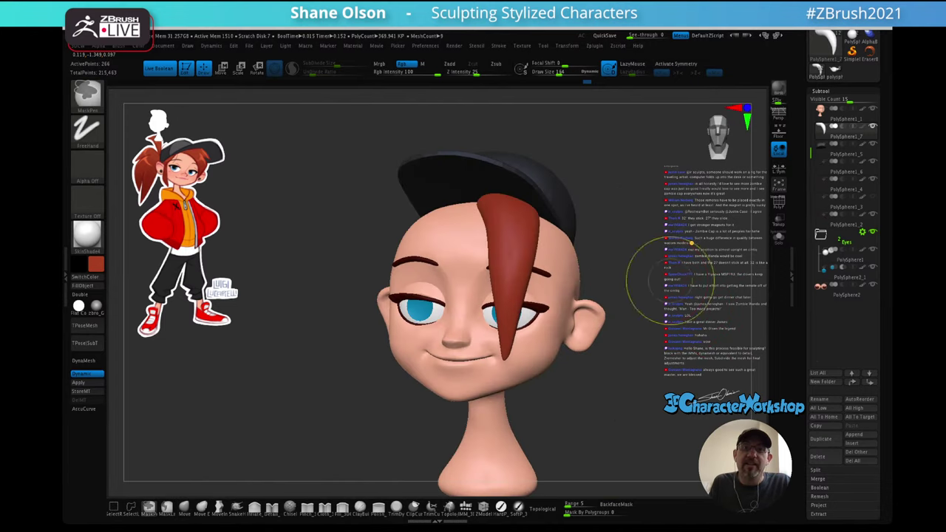
{"action": "mouse_move", "coordinate": [670, 281]}
{"action": "right_mouse_down", "text": "ctrl"}
{"action": "mouse_move", "coordinate": [665, 247]}
{"action": "mouse_move", "coordinate": [618, 253]}
{"action": "mouse_move", "coordinate": [629, 312]}
{"action": "mouse_move", "coordinate": [615, 254]}
{"action": "mouse_move", "coordinate": [617, 322]}
{"action": "mouse_move", "coordinate": [556, 288]}
{"action": "mouse_move", "coordinate": [606, 252]}
{"action": "mouse_move", "coordinate": [611, 281]}
{"action": "right_mouse_up", "text": "ctrl"}
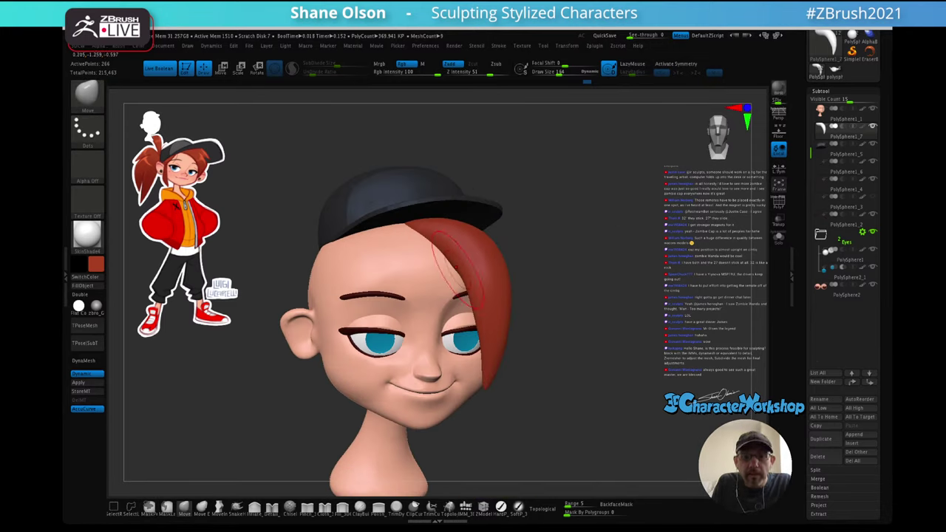
- Insert a QuadSphere at the bare side of the forehead as the base for a second hair lock
{"action": "left_click", "coordinate": [465, 508]}
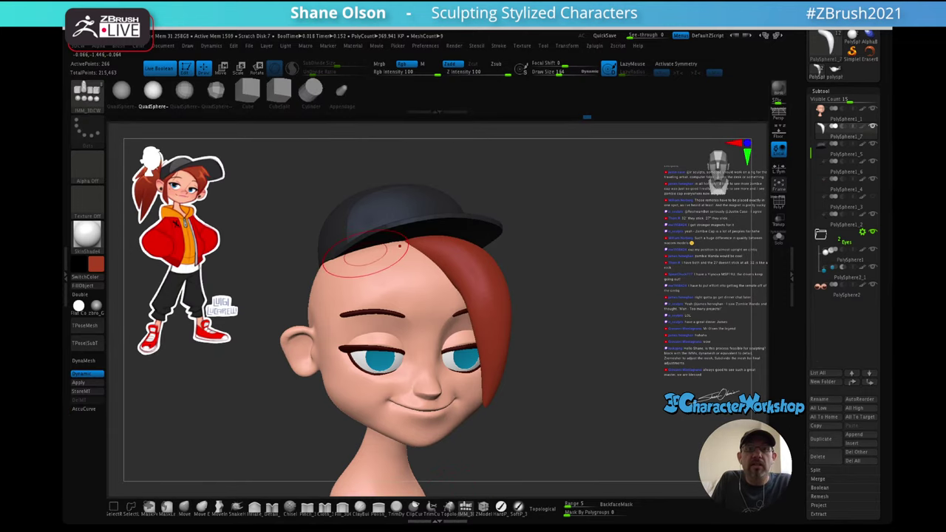
{"action": "left_click_drag", "start_coordinate": [365, 255], "coordinate": [355, 215]}
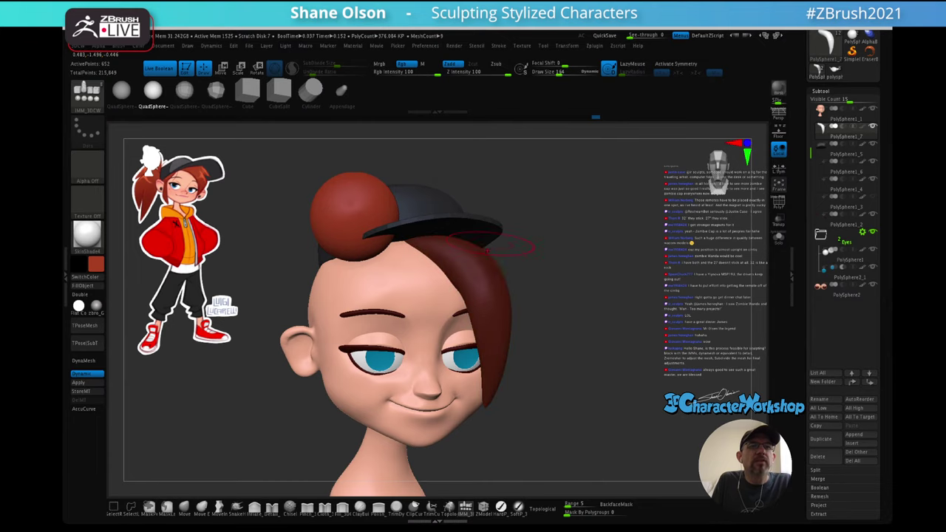
{"action": "left_click_drag", "start_coordinate": [574, 278], "coordinate": [531, 270], "text": "shift"}
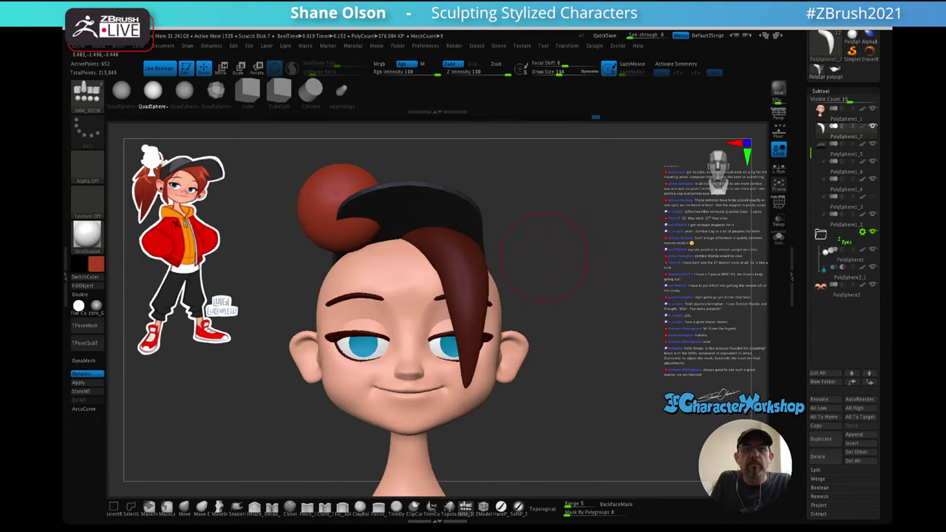
- Flatten the new sphere and move it down onto the forehead beneath the cap's edge
{"action": "key", "text": "w"}
{"action": "left_click_drag", "start_coordinate": [346, 221], "coordinate": [355, 241]}
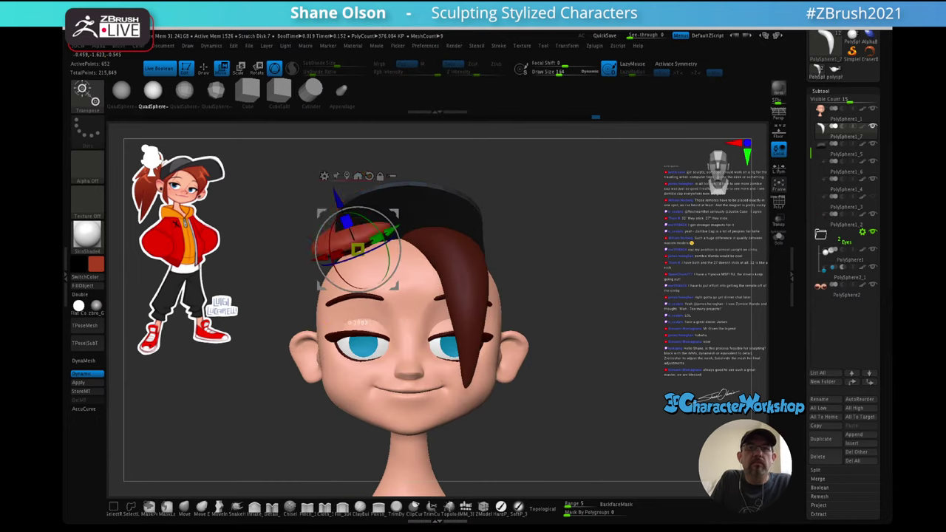
{"action": "left_click_drag", "start_coordinate": [321, 286], "coordinate": [332, 308]}
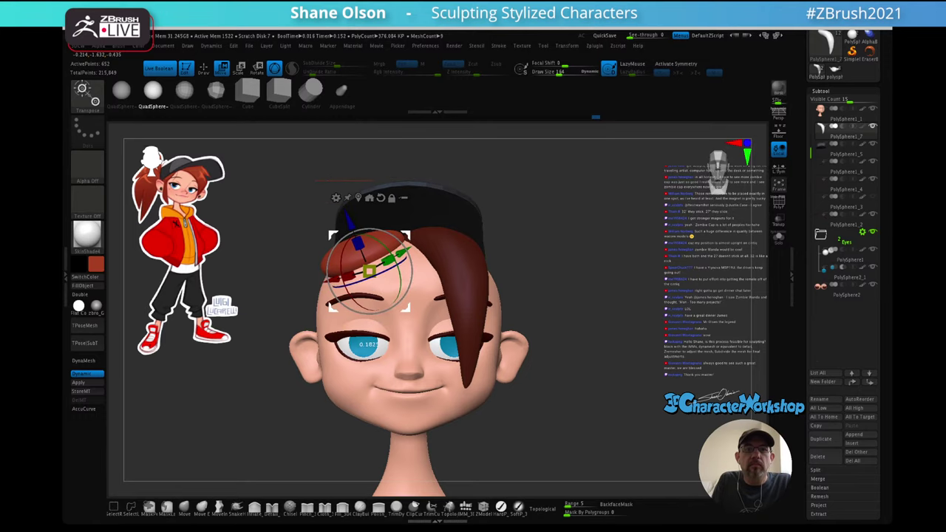
{"action": "left_click_drag", "start_coordinate": [244, 399], "coordinate": [309, 393]}
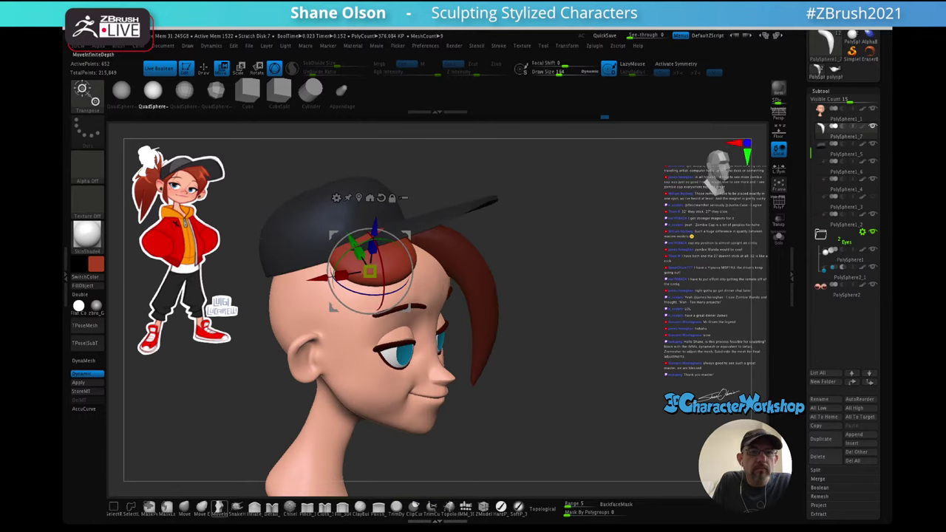
- Use an enlarged Move brush to mold the flattened sphere along the hairline below the cap
{"action": "left_click", "coordinate": [185, 509]}
{"action": "right_click_drag", "start_coordinate": [403, 237], "coordinate": [410, 256]}
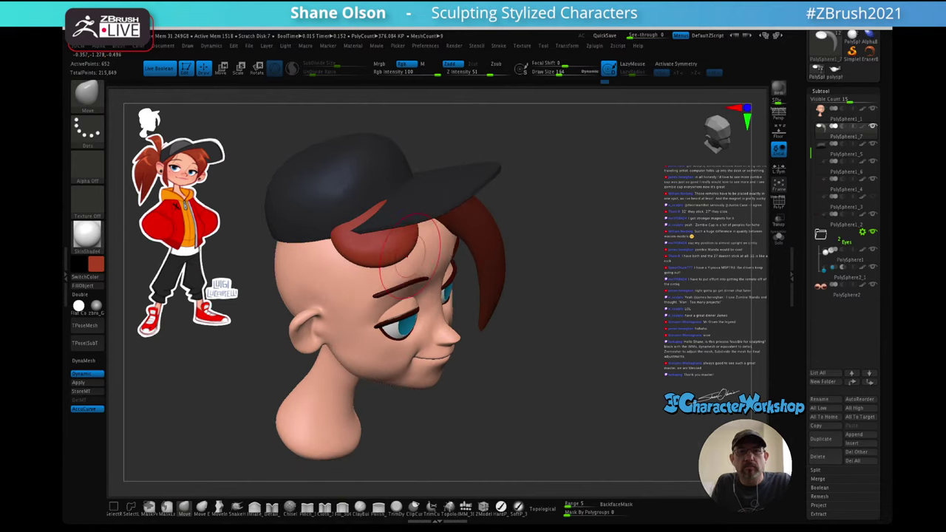
{"action": "key", "text": "shift+f"}
{"action": "key", "text": "shift+f"}
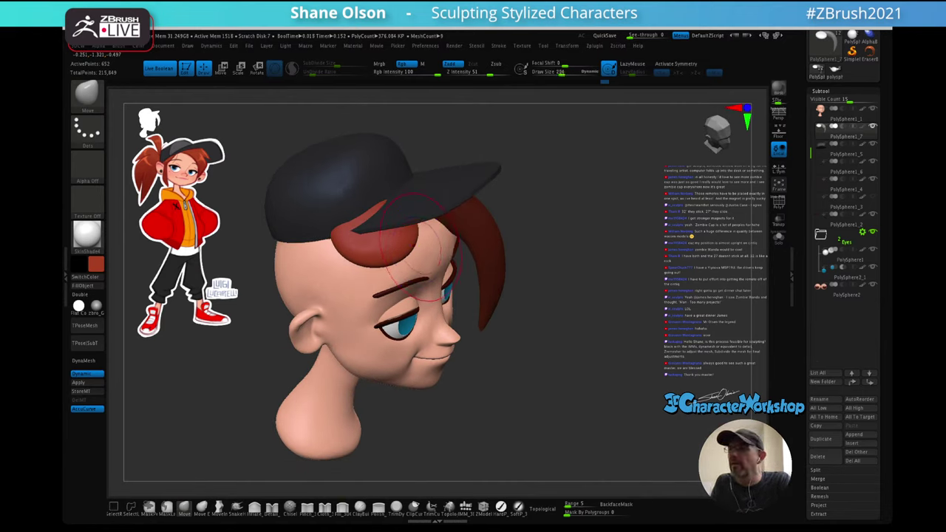
{"action": "right_click_drag", "start_coordinate": [424, 249], "coordinate": [414, 231]}
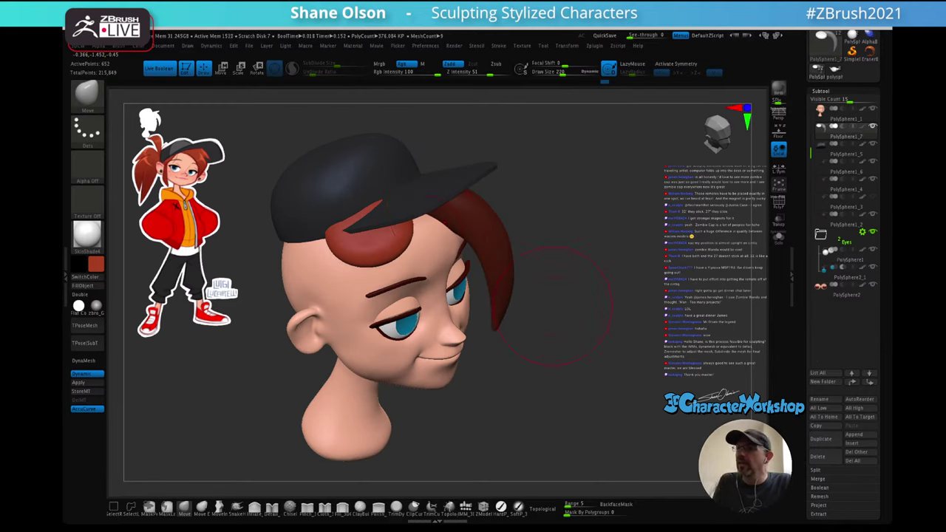
{"action": "right_click_drag", "start_coordinate": [515, 250], "coordinate": [482, 225]}
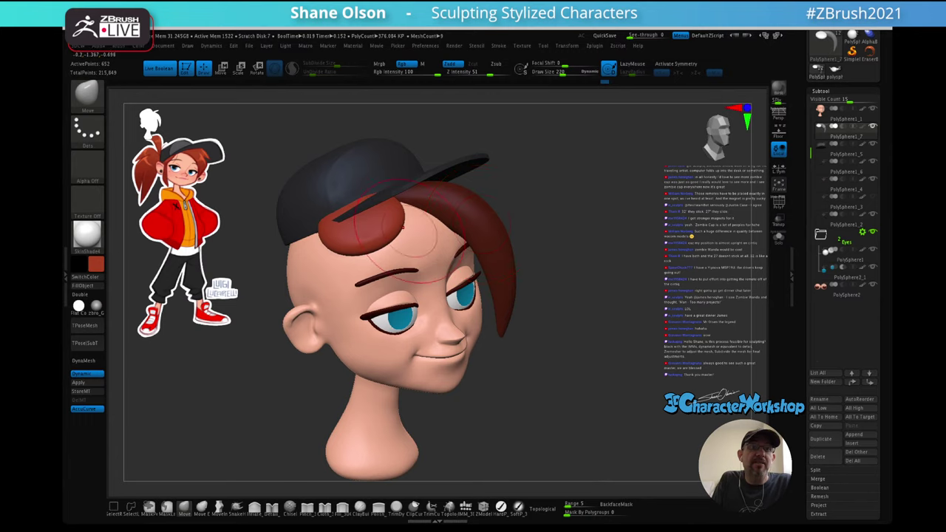
{"action": "mouse_move", "coordinate": [402, 227]}
{"action": "right_mouse_down"}
{"action": "mouse_move", "coordinate": [392, 215]}
{"action": "mouse_move", "coordinate": [408, 206]}
{"action": "mouse_move", "coordinate": [383, 196]}
{"action": "mouse_move", "coordinate": [333, 244]}
{"action": "right_mouse_up"}
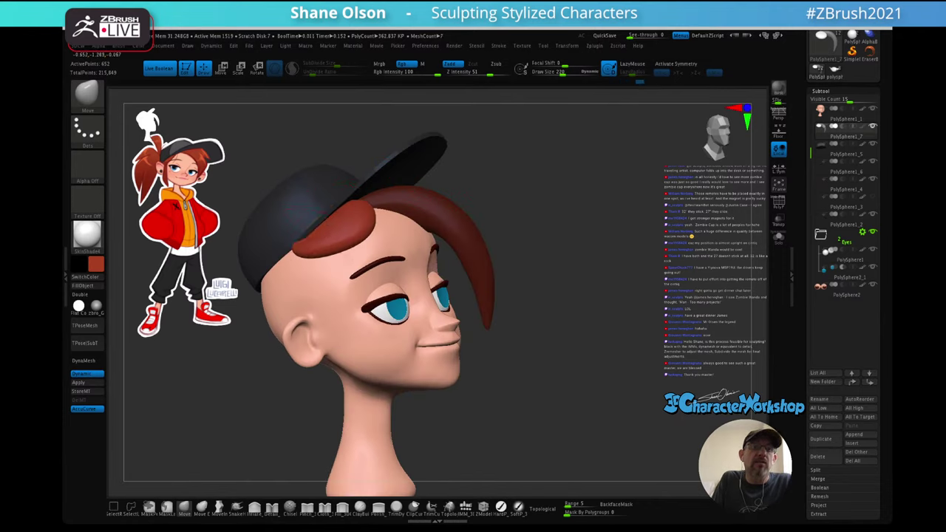
- Pull the new lock down toward the temple with the Move brush so it hugs the side of the head
{"action": "left_click_drag", "start_coordinate": [317, 242], "coordinate": [313, 254]}
{"action": "mouse_move", "coordinate": [333, 243]}
{"action": "right_mouse_down"}
{"action": "mouse_move", "coordinate": [380, 240]}
{"action": "mouse_move", "coordinate": [340, 259]}
{"action": "right_mouse_up"}
{"action": "right_click_drag", "start_coordinate": [424, 286], "coordinate": [435, 286], "text": "ctrl"}
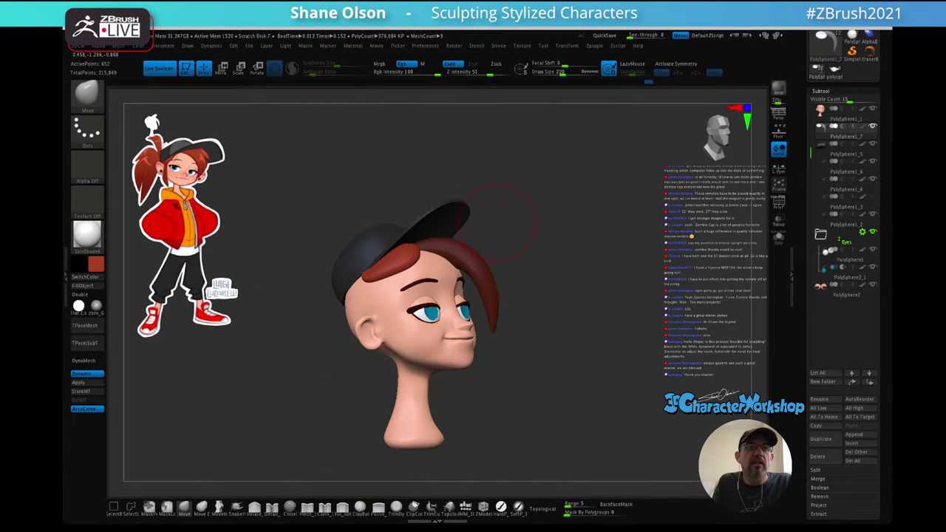
{"action": "mouse_move", "coordinate": [498, 222]}
{"action": "right_mouse_down"}
{"action": "mouse_move", "coordinate": [510, 224]}
{"action": "mouse_move", "coordinate": [433, 262]}
{"action": "right_mouse_up"}
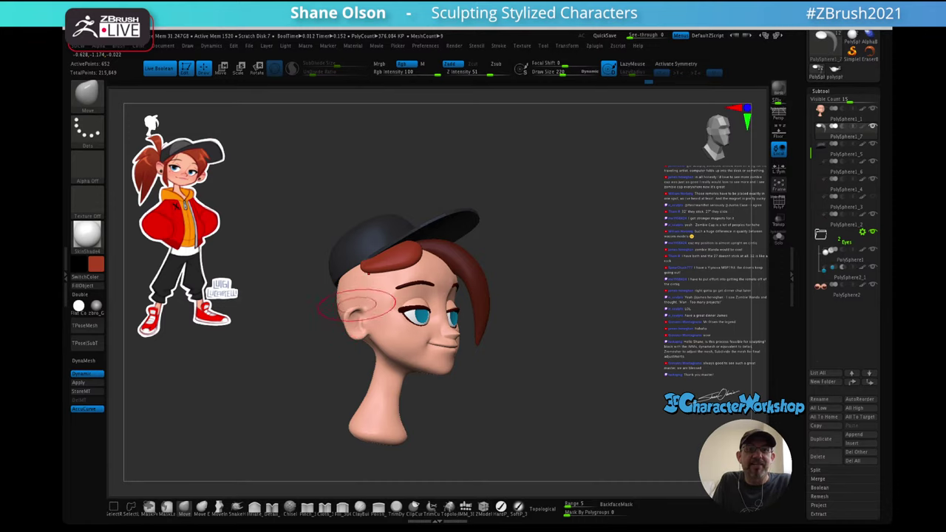
{"action": "mouse_move", "coordinate": [391, 274]}
{"action": "right_mouse_down", "text": "ctrl"}
{"action": "mouse_move", "coordinate": [391, 289]}
{"action": "mouse_move", "coordinate": [411, 264]}
{"action": "right_mouse_up", "text": "ctrl"}
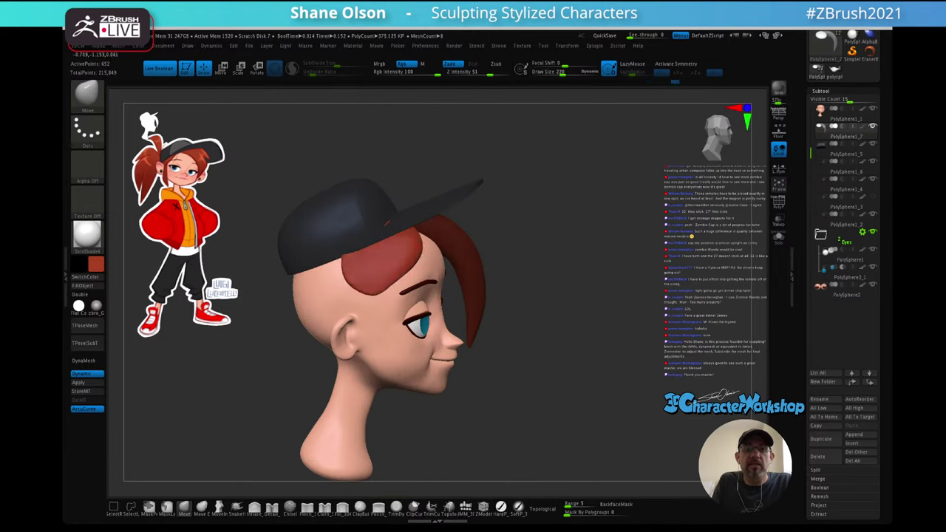
{"action": "right_click_drag", "start_coordinate": [381, 263], "coordinate": [397, 252]}
{"action": "left_click_drag", "start_coordinate": [434, 225], "coordinate": [429, 230]}
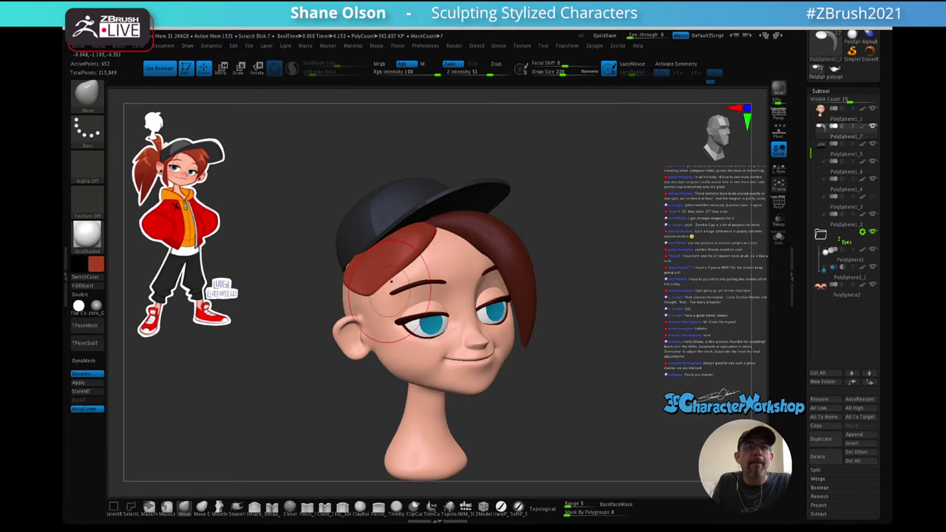
- Extend the side lock back toward the ear and smooth its surface
{"action": "right_click_drag", "start_coordinate": [411, 263], "coordinate": [450, 242]}
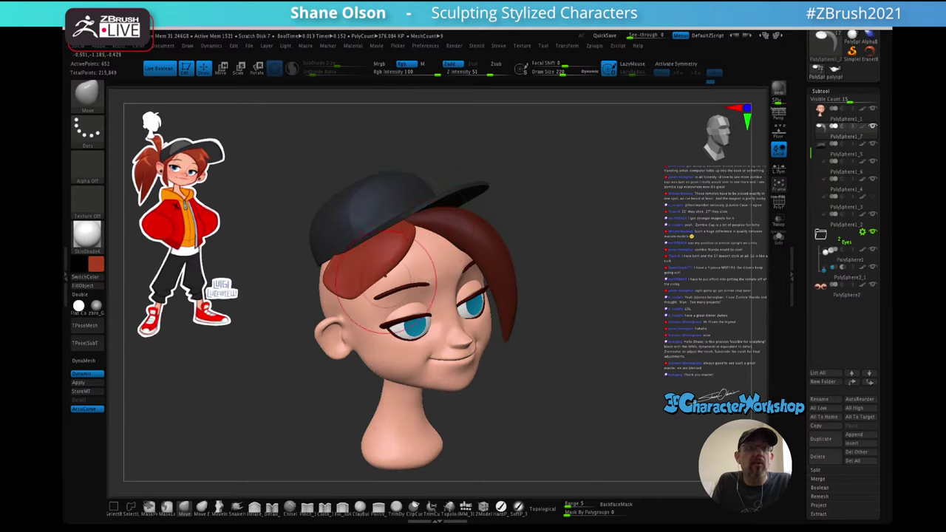
{"action": "right_click_drag", "start_coordinate": [366, 293], "coordinate": [399, 292]}
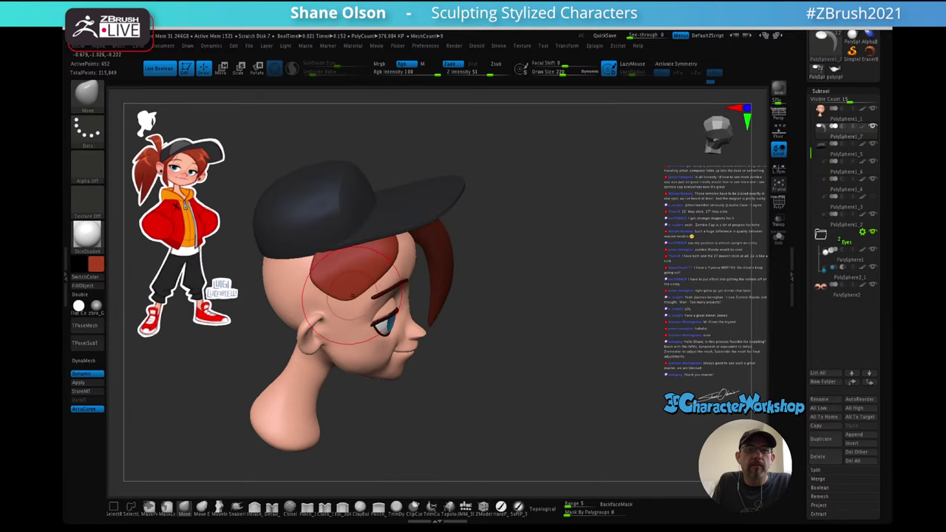
{"action": "left_click_drag", "start_coordinate": [345, 302], "coordinate": [302, 274]}
{"action": "mouse_move", "coordinate": [355, 248]}
{"action": "right_mouse_down"}
{"action": "mouse_move", "coordinate": [356, 176]}
{"action": "mouse_move", "coordinate": [348, 171]}
{"action": "mouse_move", "coordinate": [313, 256]}
{"action": "mouse_move", "coordinate": [379, 267]}
{"action": "right_mouse_up"}
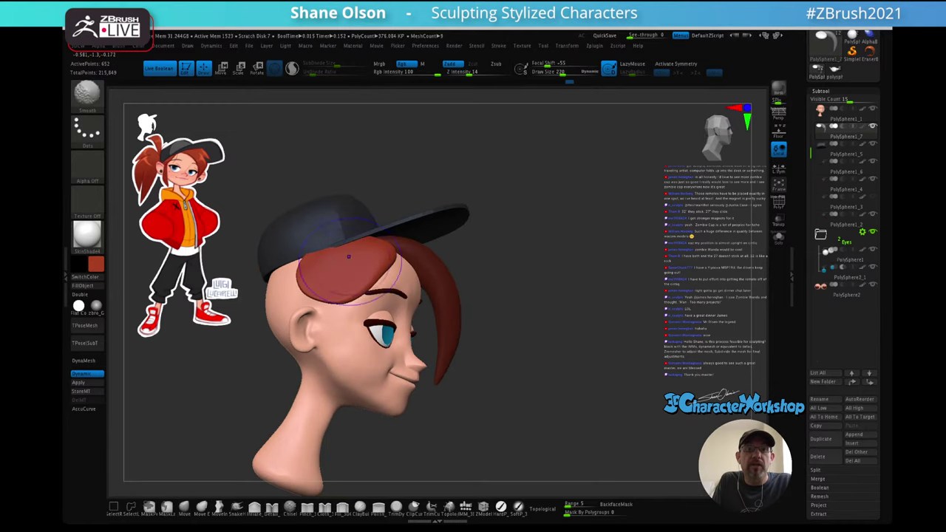
{"action": "left_click_drag", "start_coordinate": [348, 255], "coordinate": [371, 280], "text": "shift"}
{"action": "right_click_drag", "start_coordinate": [624, 248], "coordinate": [519, 250]}
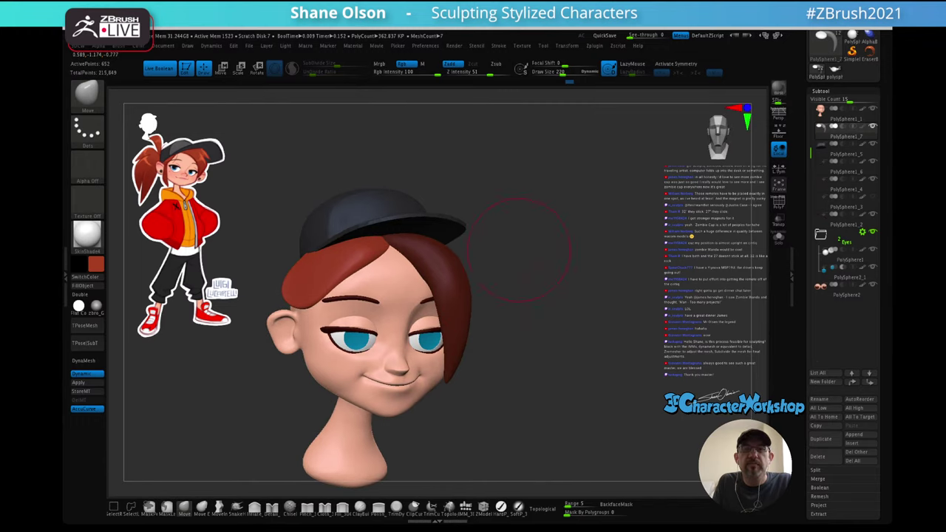
- Invert the mask to free the front lock, center the gizmo on it and rotate it to sweep across the forehead
{"action": "left_click", "coordinate": [577, 265], "text": "ctrl"}
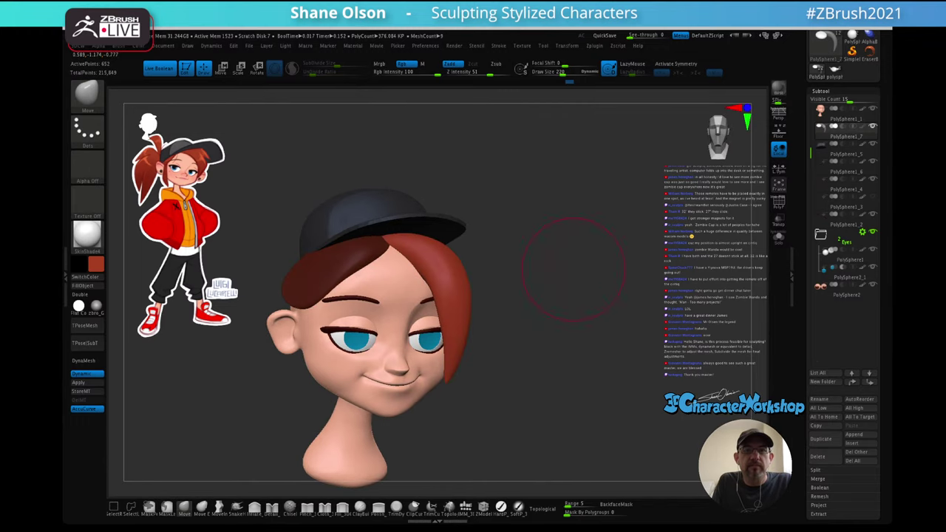
{"action": "right_click_drag", "start_coordinate": [467, 238], "coordinate": [438, 259]}
{"action": "mouse_move", "coordinate": [534, 275]}
{"action": "right_mouse_down"}
{"action": "mouse_move", "coordinate": [518, 287]}
{"action": "mouse_move", "coordinate": [523, 313]}
{"action": "right_mouse_up"}
{"action": "key", "text": "w"}
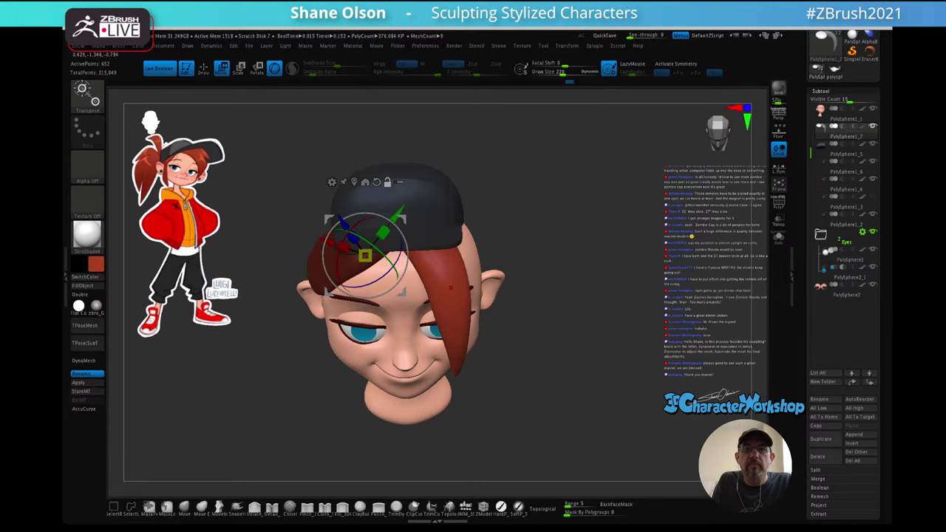
{"action": "left_click", "coordinate": [451, 288], "text": "alt"}
{"action": "left_click_drag", "start_coordinate": [492, 291], "coordinate": [487, 265]}
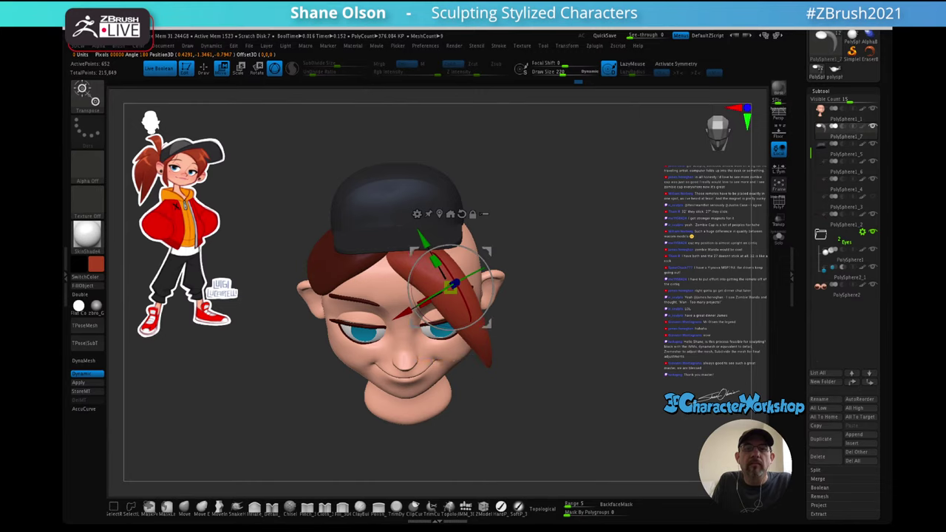
- Fine-tune the front lock's rotation and position so it wraps the forehead and overlaps the side lock
{"action": "mouse_move", "coordinate": [521, 314]}
{"action": "right_mouse_down"}
{"action": "mouse_move", "coordinate": [545, 291]}
{"action": "mouse_move", "coordinate": [522, 311]}
{"action": "right_mouse_up"}
{"action": "left_click_drag", "start_coordinate": [480, 270], "coordinate": [465, 278]}
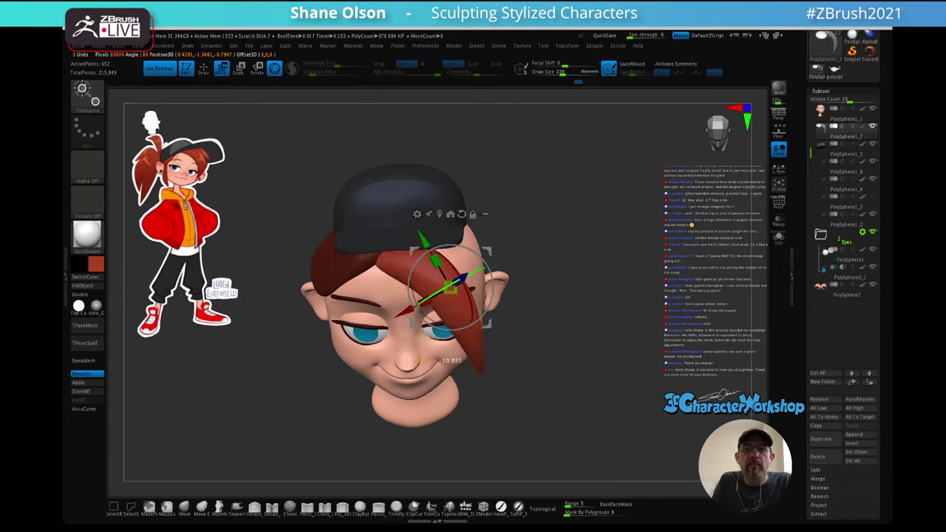
{"action": "mouse_move", "coordinate": [488, 323]}
{"action": "left_mouse_down"}
{"action": "mouse_move", "coordinate": [477, 307]}
{"action": "mouse_move", "coordinate": [482, 315]}
{"action": "left_mouse_up"}
{"action": "left_click_drag", "start_coordinate": [518, 355], "coordinate": [519, 291]}
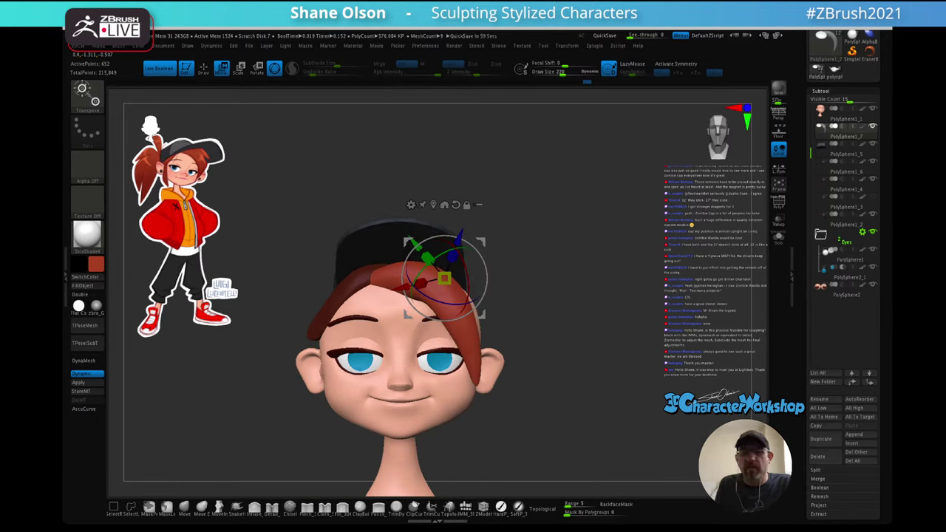
{"action": "left_click_drag", "start_coordinate": [547, 303], "coordinate": [543, 269], "text": "alt"}
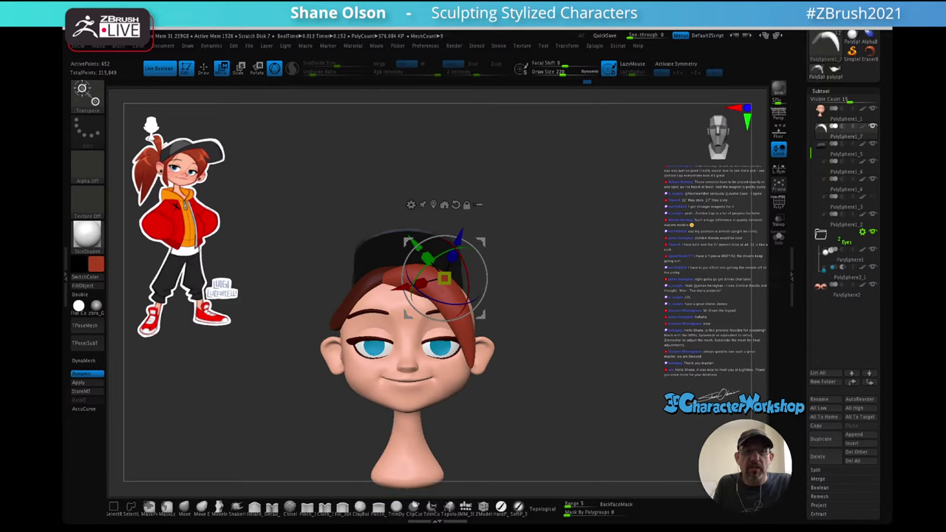
- Invert the mask to free the side lock and tuck it in against the temple with the Move brush
{"action": "key", "text": "ctrl+i"}
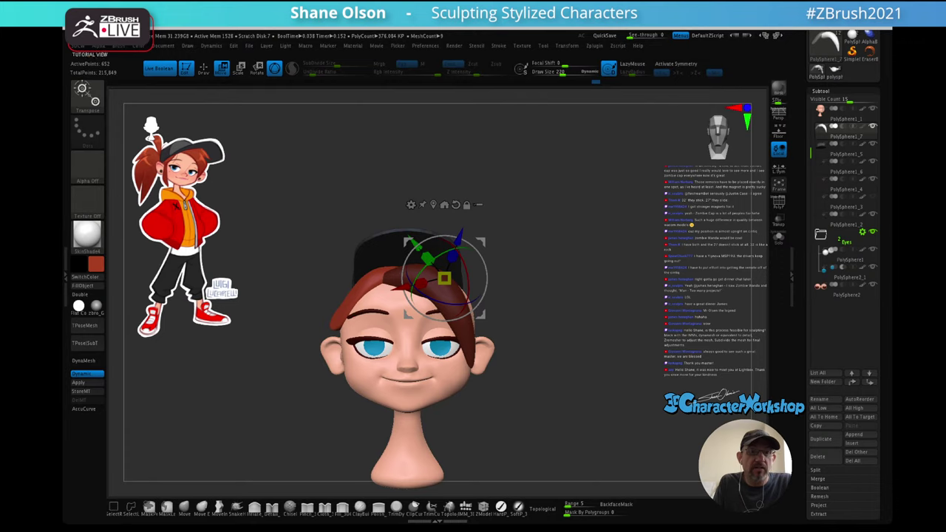
{"action": "key", "text": "q"}
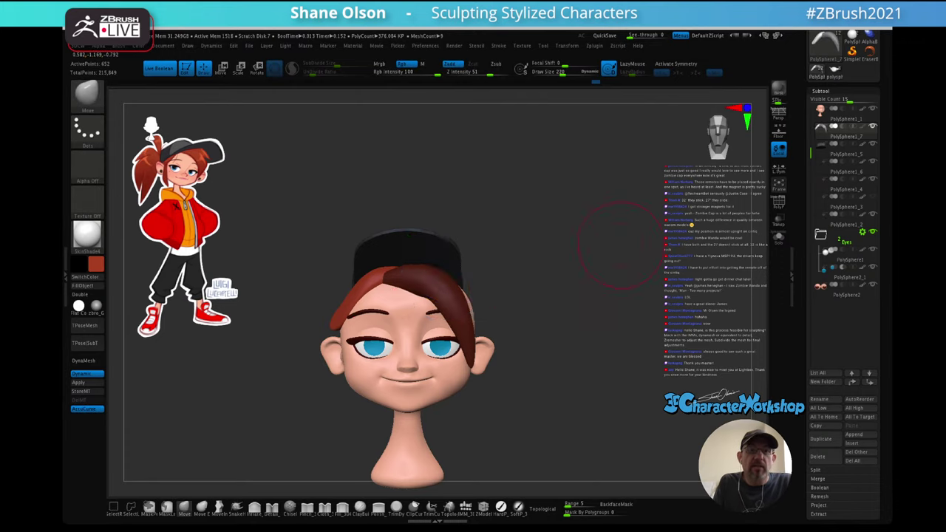
{"action": "left_click_drag", "start_coordinate": [621, 246], "coordinate": [608, 274], "text": "alt"}
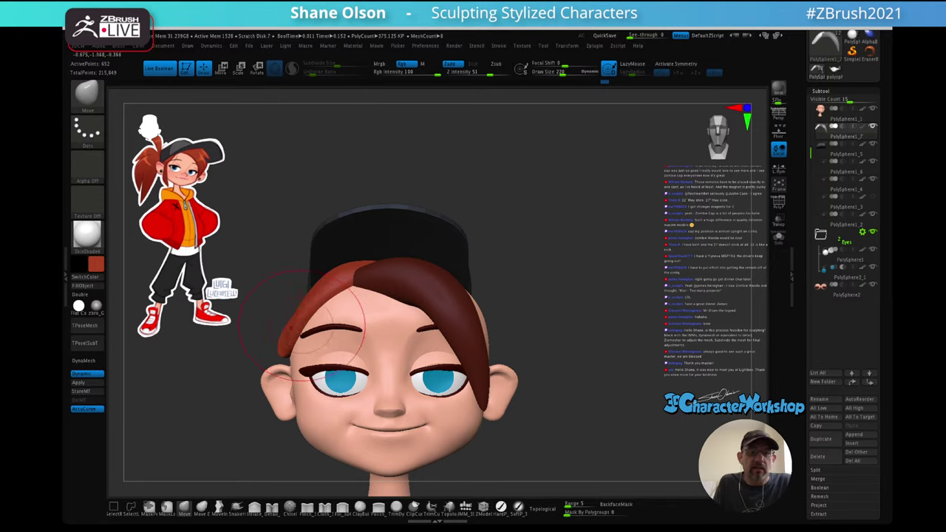
{"action": "left_click_drag", "start_coordinate": [254, 320], "coordinate": [320, 326]}
{"action": "left_click_drag", "start_coordinate": [591, 232], "coordinate": [621, 221], "text": "alt"}
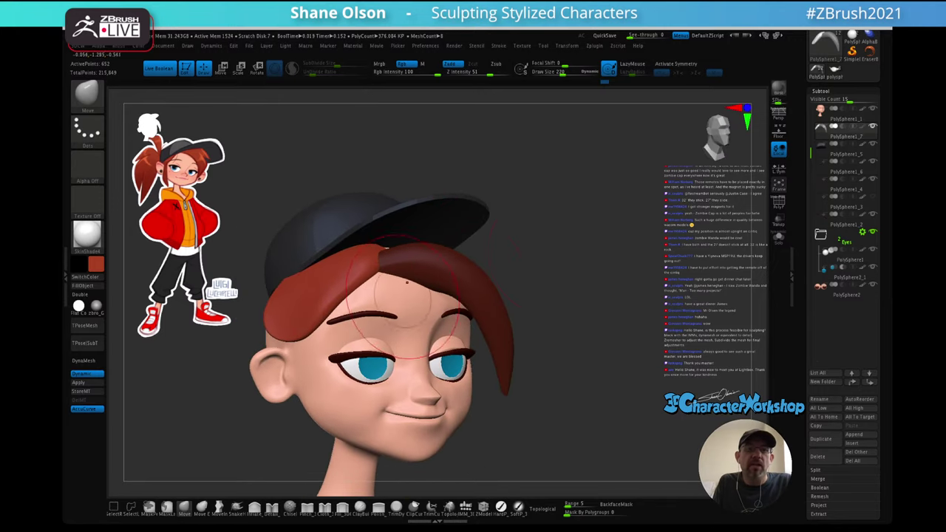
{"action": "mouse_move", "coordinate": [278, 326]}
{"action": "left_mouse_down", "text": "shift"}
{"action": "mouse_move", "coordinate": [281, 309]}
{"action": "mouse_move", "coordinate": [173, 317]}
{"action": "left_mouse_up", "text": "shift"}
{"action": "left_click_drag", "start_coordinate": [247, 331], "coordinate": [288, 325]}
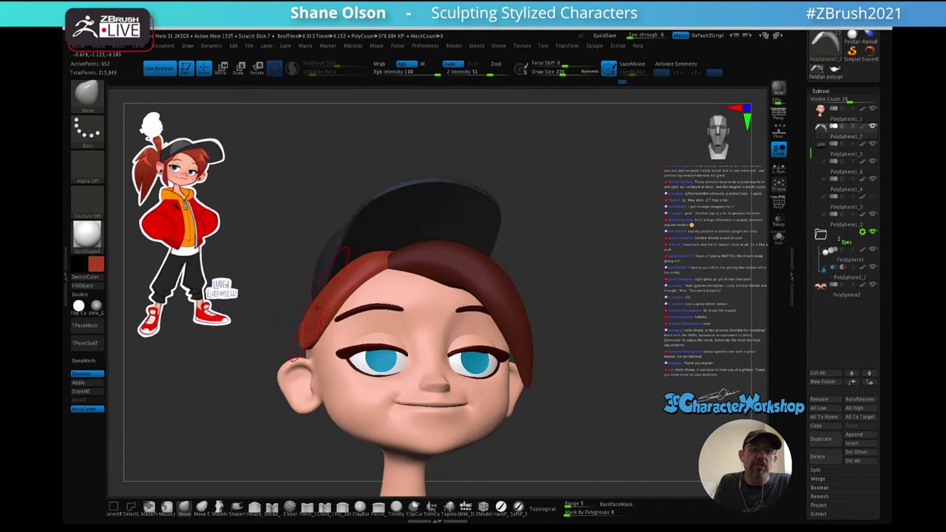
{"action": "left_click_drag", "start_coordinate": [251, 348], "coordinate": [304, 349]}
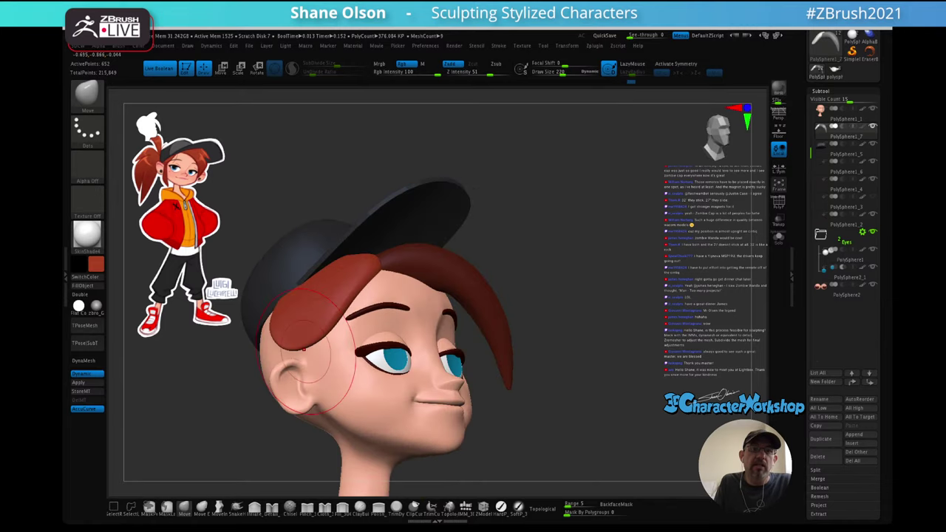
{"action": "right_click_drag", "start_coordinate": [255, 329], "coordinate": [300, 326]}
- Reshape the side lock's rear edge above the ear and smooth its surface so it follows the head
{"action": "mouse_move", "coordinate": [235, 318]}
{"action": "right_mouse_down"}
{"action": "mouse_move", "coordinate": [267, 319]}
{"action": "mouse_move", "coordinate": [337, 269]}
{"action": "mouse_move", "coordinate": [384, 263]}
{"action": "right_mouse_up"}
{"action": "left_click_drag", "start_coordinate": [383, 262], "coordinate": [380, 289]}
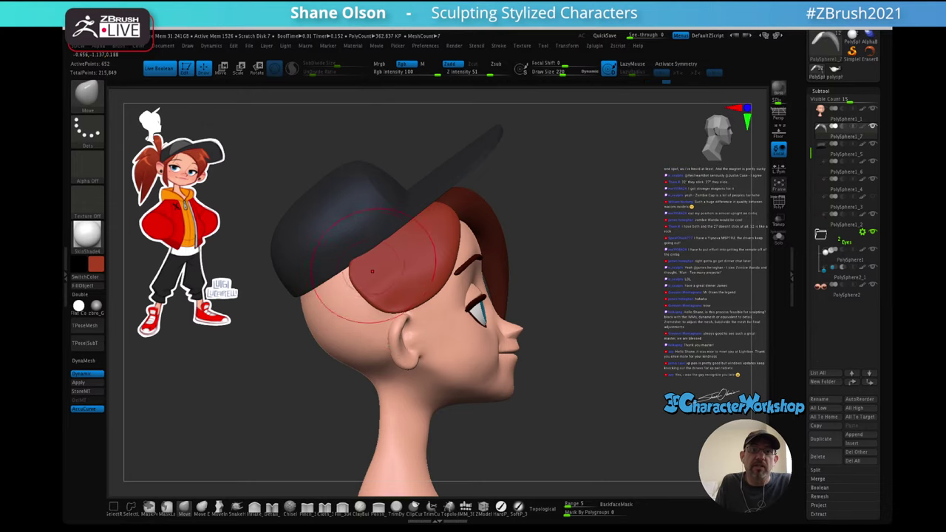
{"action": "right_click_drag", "start_coordinate": [377, 270], "coordinate": [400, 254]}
{"action": "key", "text": "shift"}
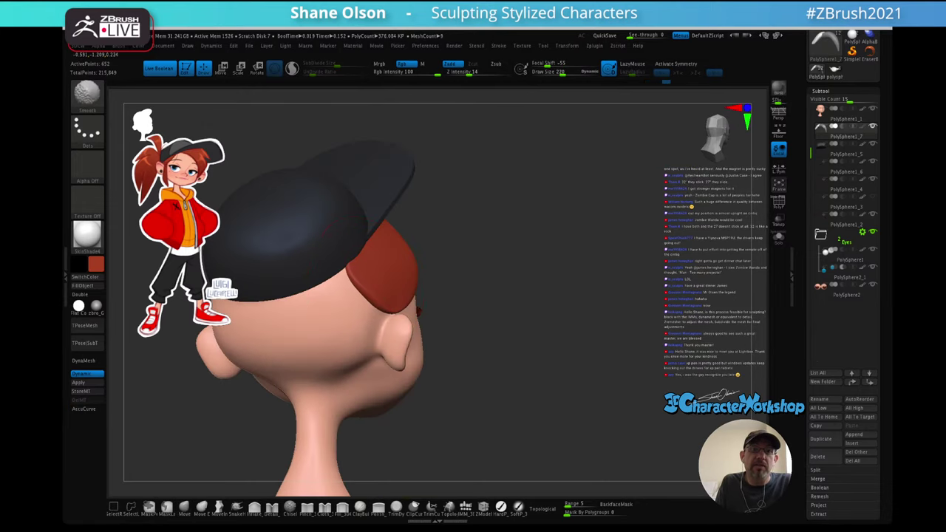
{"action": "mouse_move", "coordinate": [356, 282]}
{"action": "right_mouse_down"}
{"action": "mouse_move", "coordinate": [391, 258]}
{"action": "mouse_move", "coordinate": [255, 277]}
{"action": "mouse_move", "coordinate": [272, 259]}
{"action": "right_mouse_up"}
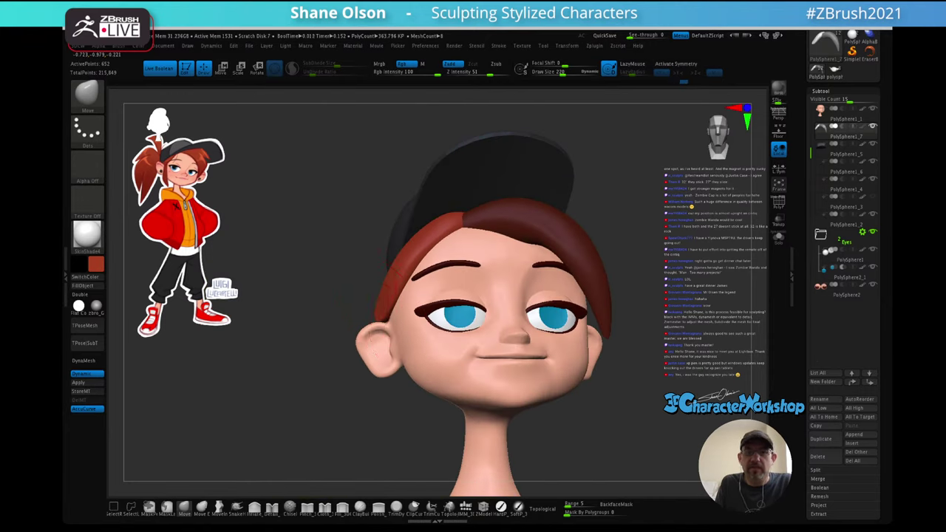
{"action": "mouse_move", "coordinate": [348, 273]}
{"action": "right_mouse_down"}
{"action": "mouse_move", "coordinate": [399, 314]}
{"action": "mouse_move", "coordinate": [336, 310]}
{"action": "right_mouse_up"}
- Clear the mask and pull the front lock's upper edge back beneath the cap's brim with the Move brush
{"action": "mouse_move", "coordinate": [621, 303]}
{"action": "right_mouse_down", "text": "ctrl"}
{"action": "mouse_move", "coordinate": [623, 238]}
{"action": "mouse_move", "coordinate": [591, 256]}
{"action": "mouse_move", "coordinate": [594, 284]}
{"action": "mouse_move", "coordinate": [579, 280]}
{"action": "mouse_move", "coordinate": [568, 255]}
{"action": "right_mouse_up", "text": "ctrl"}
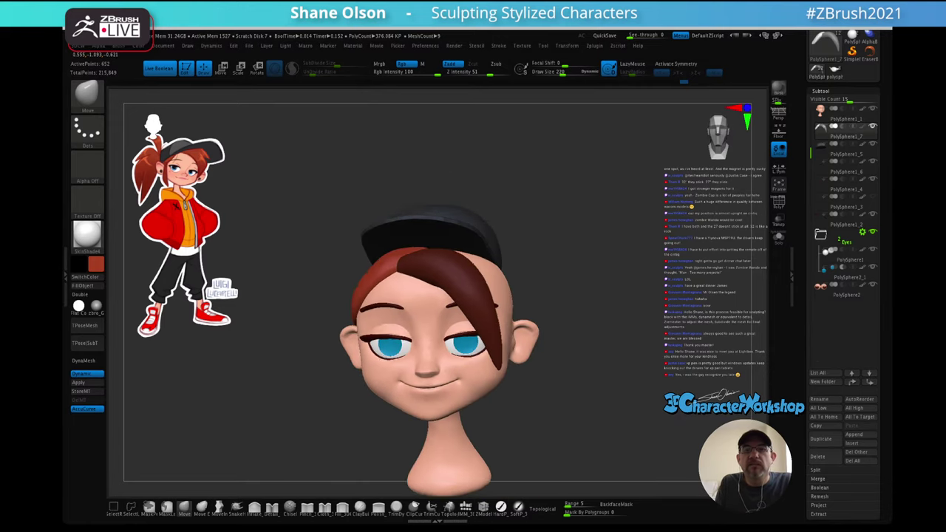
{"action": "right_click_drag", "start_coordinate": [642, 255], "coordinate": [586, 261]}
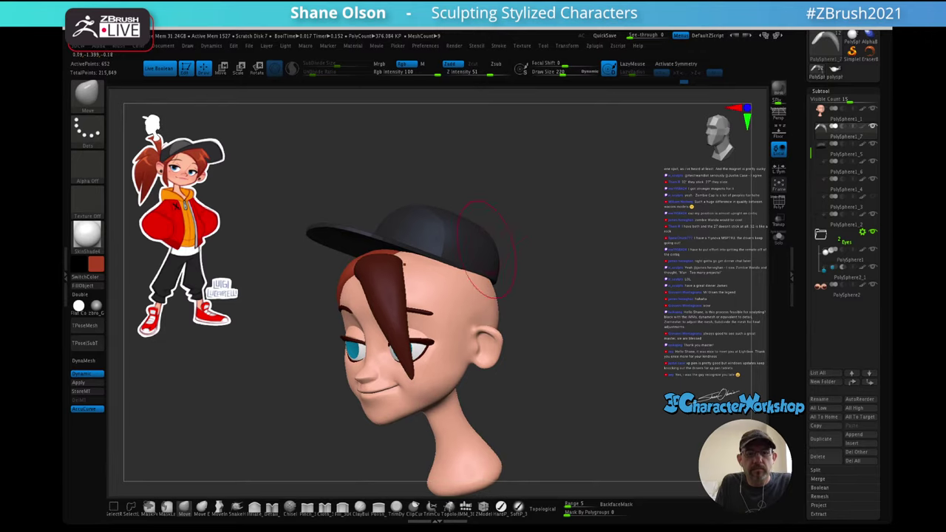
{"action": "left_click_drag", "start_coordinate": [578, 272], "coordinate": [564, 264], "text": "ctrl"}
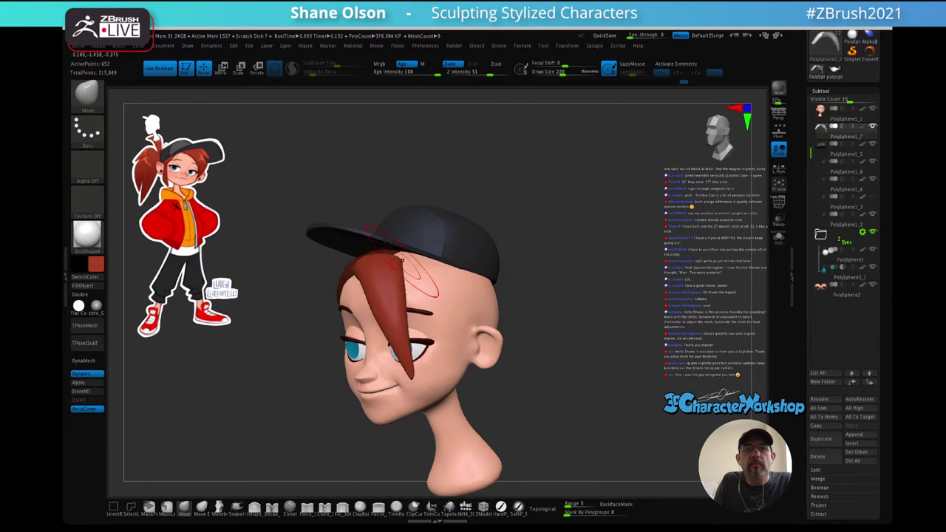
{"action": "left_click_drag", "start_coordinate": [396, 261], "coordinate": [393, 255]}
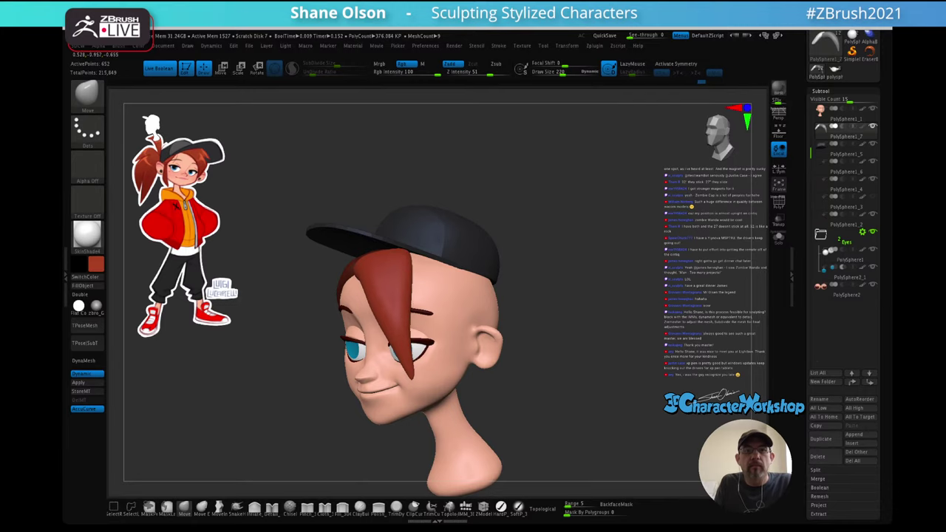
{"action": "right_click_drag", "start_coordinate": [447, 295], "coordinate": [501, 258]}
{"action": "left_click_drag", "start_coordinate": [581, 274], "coordinate": [566, 279], "text": "ctrl"}
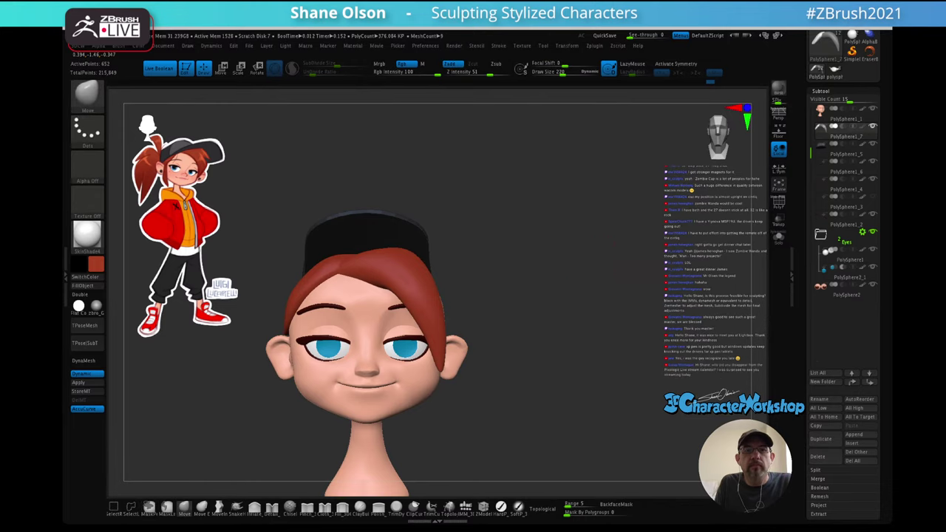
{"action": "mouse_move", "coordinate": [565, 279]}
{"action": "right_mouse_down"}
{"action": "mouse_move", "coordinate": [598, 267]}
{"action": "mouse_move", "coordinate": [573, 286]}
{"action": "mouse_move", "coordinate": [585, 267]}
{"action": "right_mouse_up"}
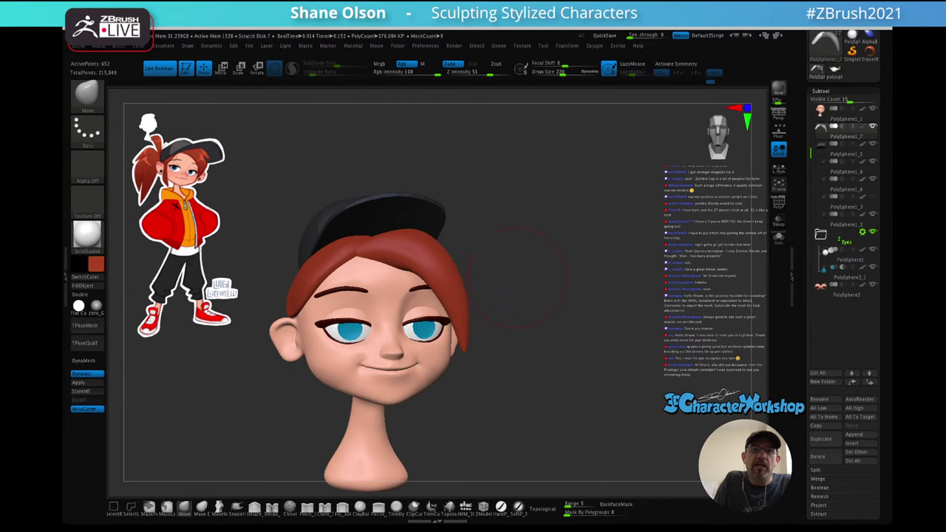
- Display the polyframe wireframe and make the cap's brim the active subtool
{"action": "key", "text": "shift"}
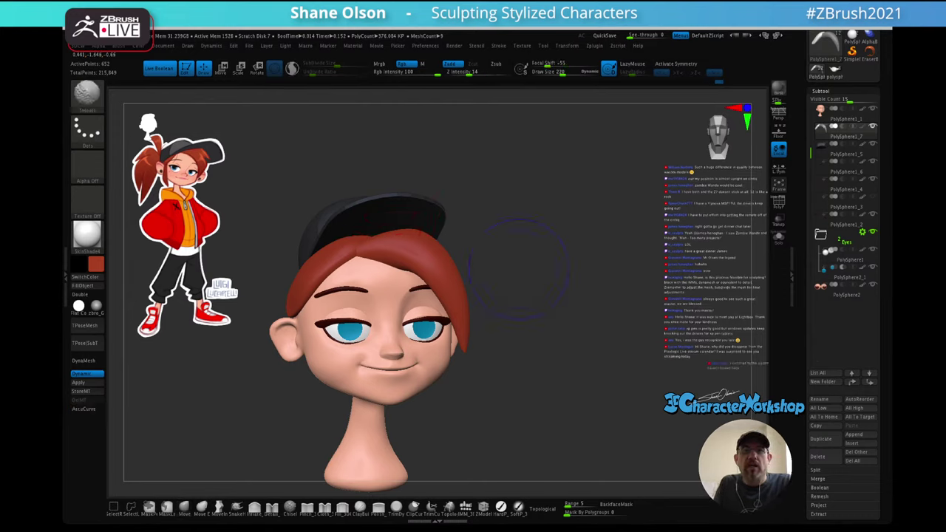
{"action": "key", "text": "shift+f"}
{"action": "left_click_drag", "start_coordinate": [532, 255], "coordinate": [590, 260]}
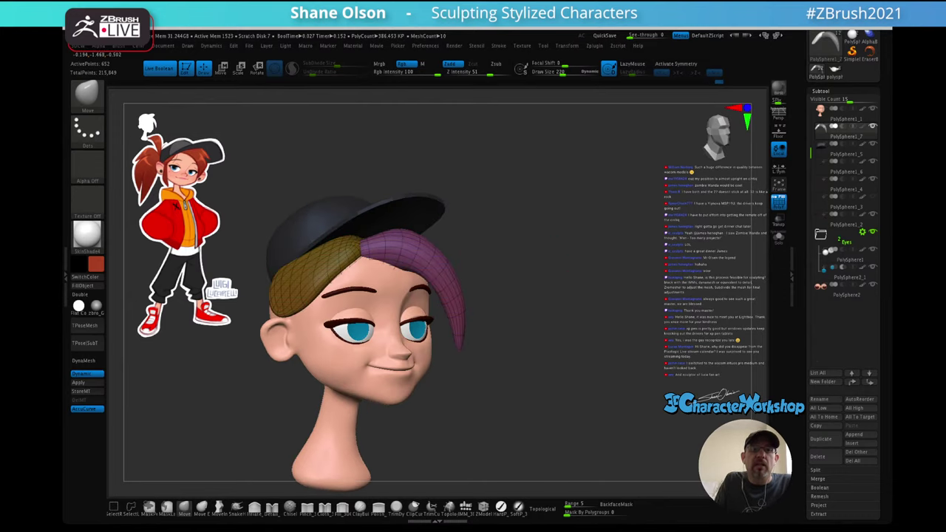
{"action": "left_click", "coordinate": [419, 210], "text": "alt"}
{"action": "left_click_drag", "start_coordinate": [491, 212], "coordinate": [507, 224]}
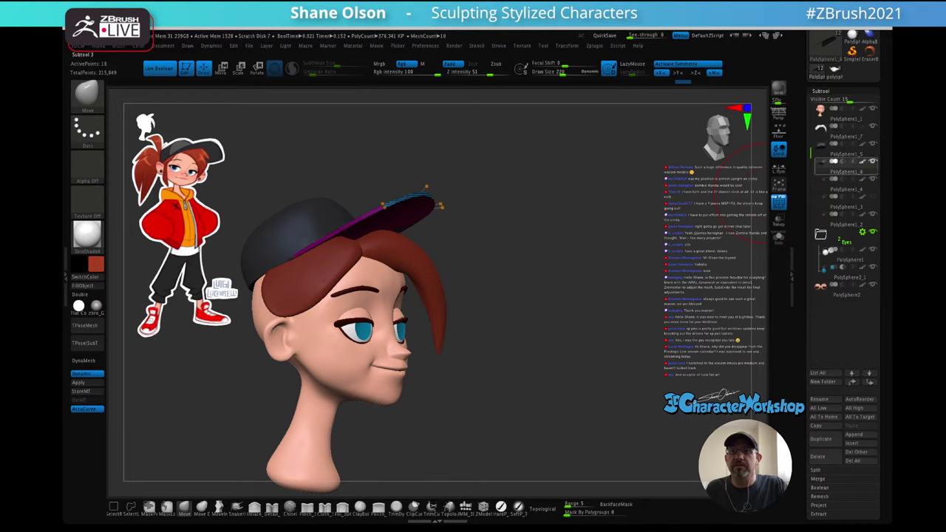
{"action": "mouse_move", "coordinate": [845, 168]}
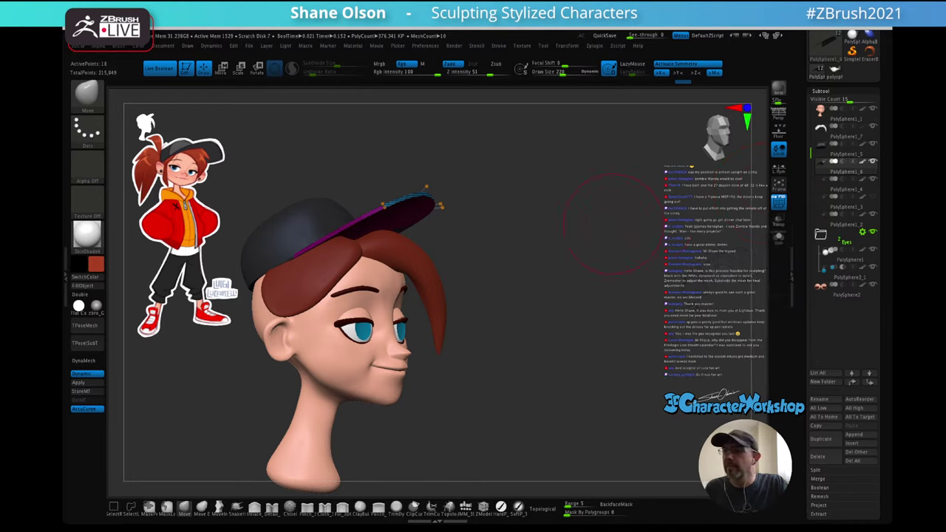
{"action": "mouse_move", "coordinate": [602, 234]}
{"action": "left_mouse_down"}
{"action": "mouse_move", "coordinate": [583, 230]}
{"action": "mouse_move", "coordinate": [619, 240]}
{"action": "left_mouse_up"}
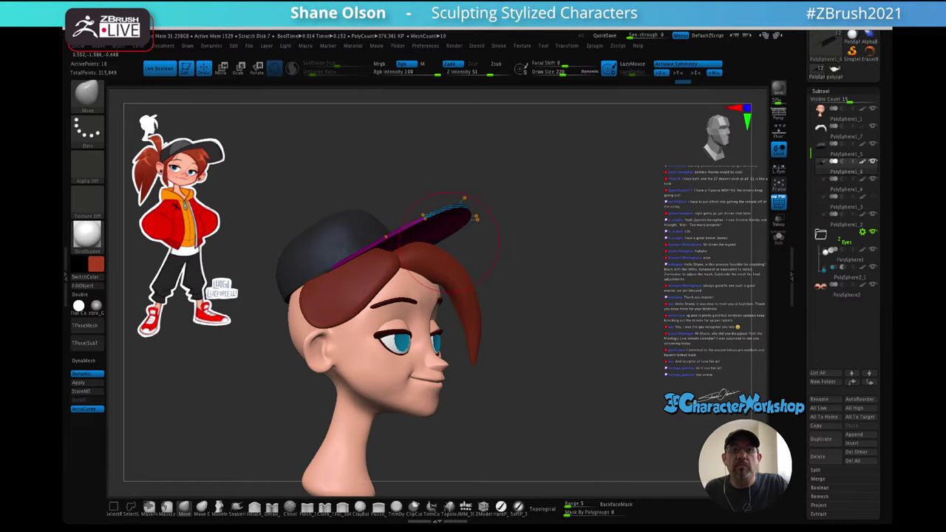
{"action": "left_click_drag", "start_coordinate": [553, 259], "coordinate": [589, 256]}
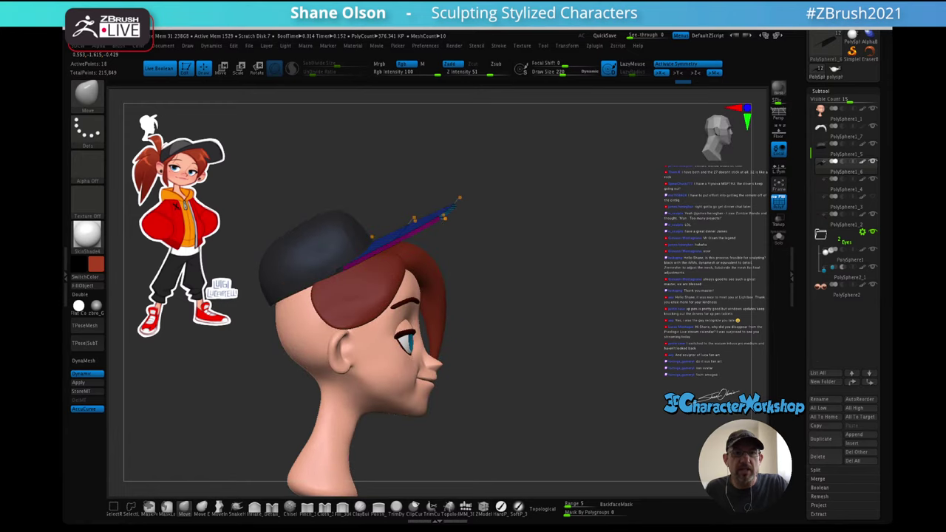
- Bring up the Move gizmo on the brim and enable transforming all selected subtools together
{"action": "key", "text": "w"}
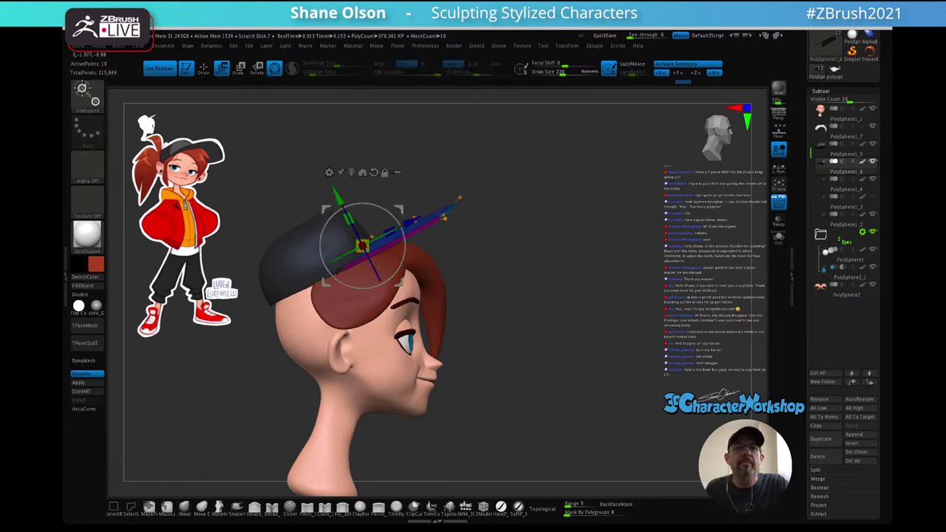
{"action": "left_click", "coordinate": [397, 172]}
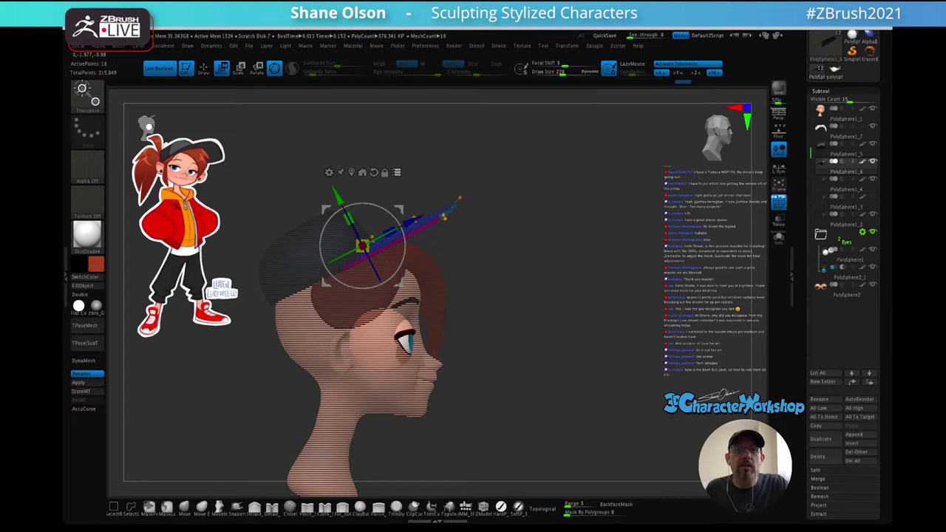
{"action": "left_click_drag", "start_coordinate": [337, 157], "coordinate": [369, 177], "text": "alt"}
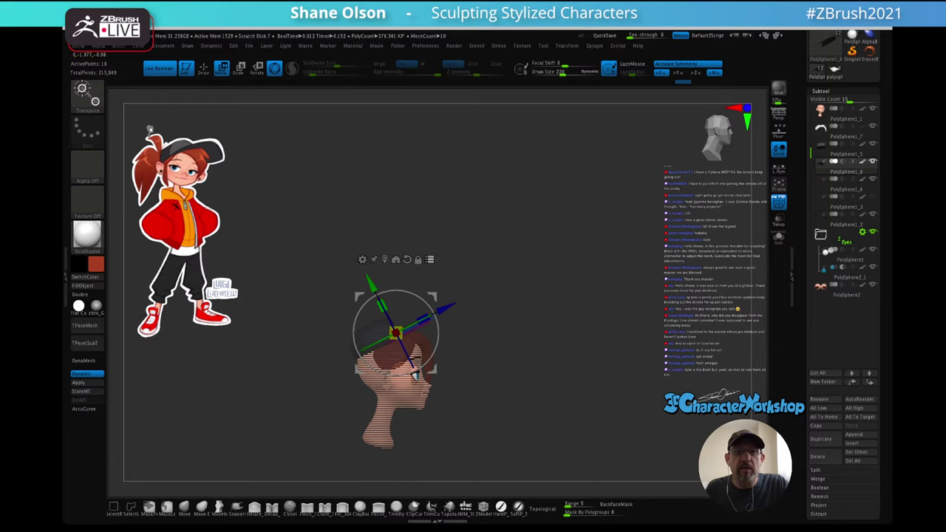
{"action": "left_click_drag", "start_coordinate": [564, 197], "coordinate": [603, 270], "text": "ctrl+shift"}
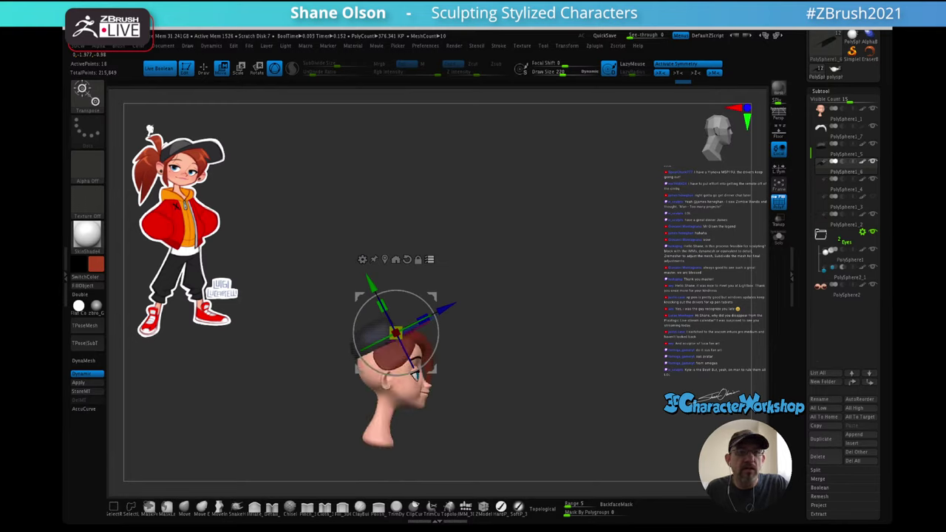
{"action": "left_click", "coordinate": [114, 508]}
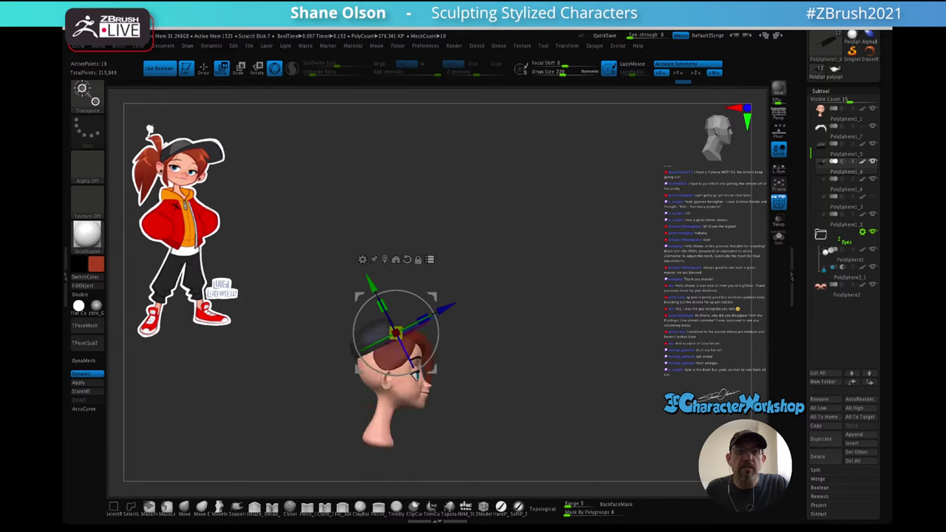
{"action": "mouse_move", "coordinate": [561, 222]}
{"action": "left_mouse_down", "text": "alt"}
{"action": "mouse_move", "coordinate": [566, 310]}
{"action": "mouse_move", "coordinate": [565, 164]}
{"action": "mouse_move", "coordinate": [573, 181]}
{"action": "left_mouse_up", "text": "alt"}
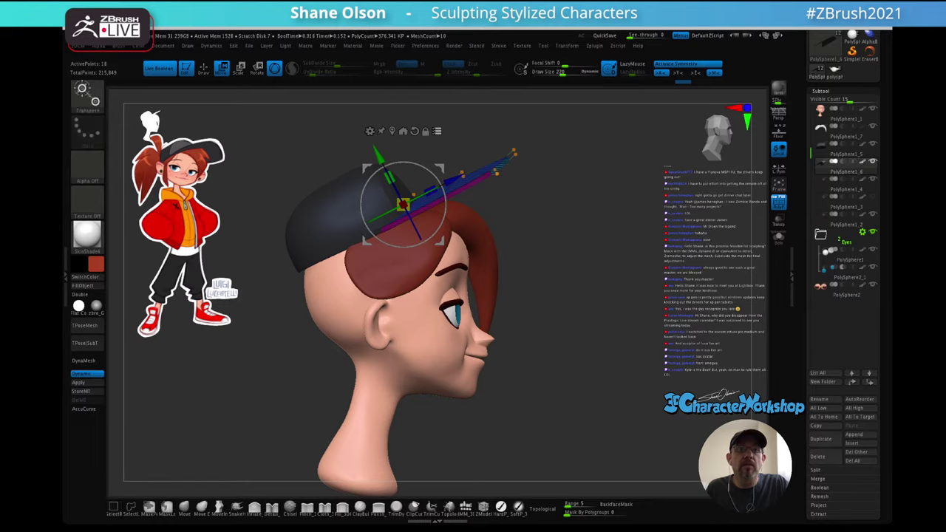
- Turn off Live Boolean and limit the transform selection to the cap's crown and brim
{"action": "left_click", "coordinate": [159, 68]}
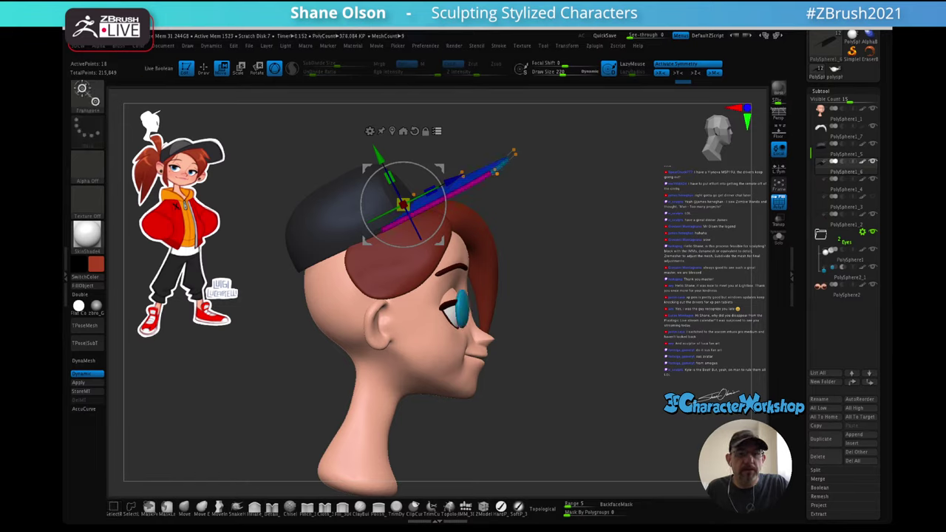
{"action": "left_click", "coordinate": [336, 211], "text": "ctrl+shift"}
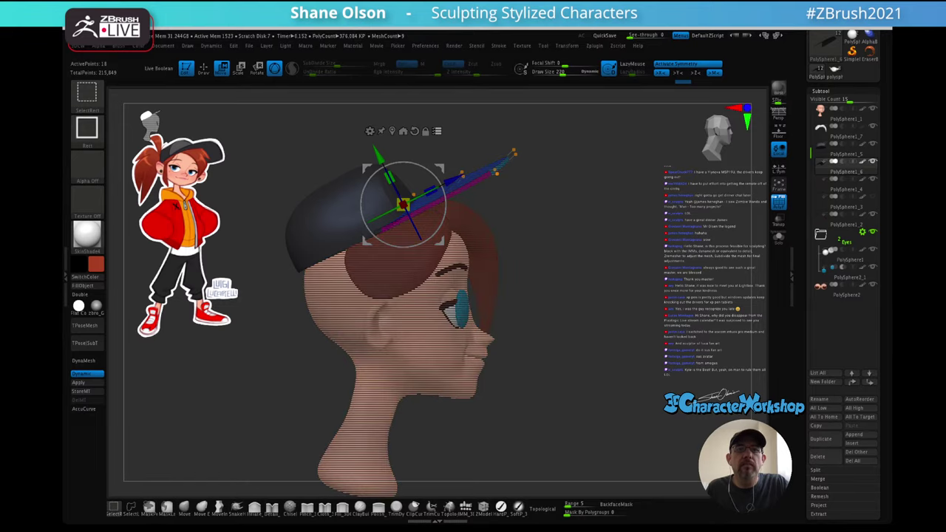
{"action": "left_click", "coordinate": [472, 181], "text": "ctrl+shift"}
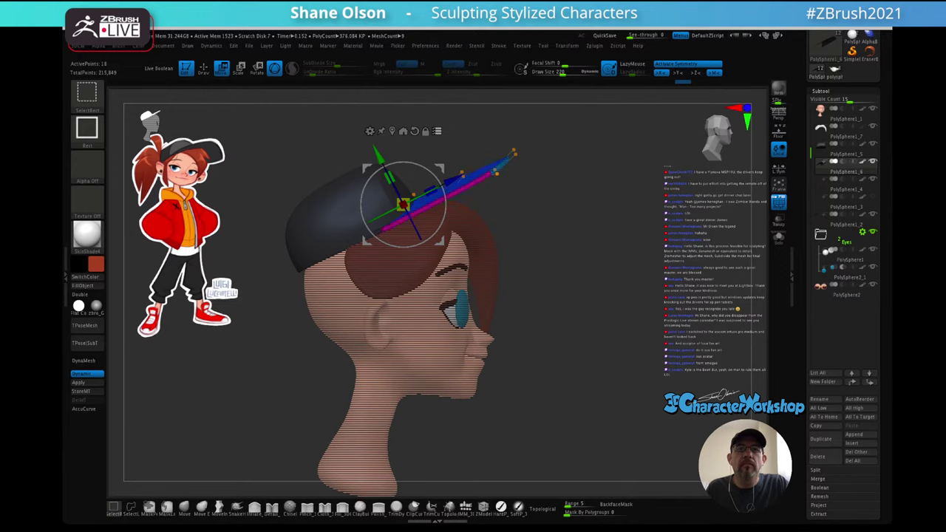
- Move the cap's crown and brim together forward and down over the hair locks
{"action": "left_click_drag", "start_coordinate": [403, 205], "coordinate": [422, 201]}
{"action": "left_click_drag", "start_coordinate": [441, 170], "coordinate": [461, 197]}
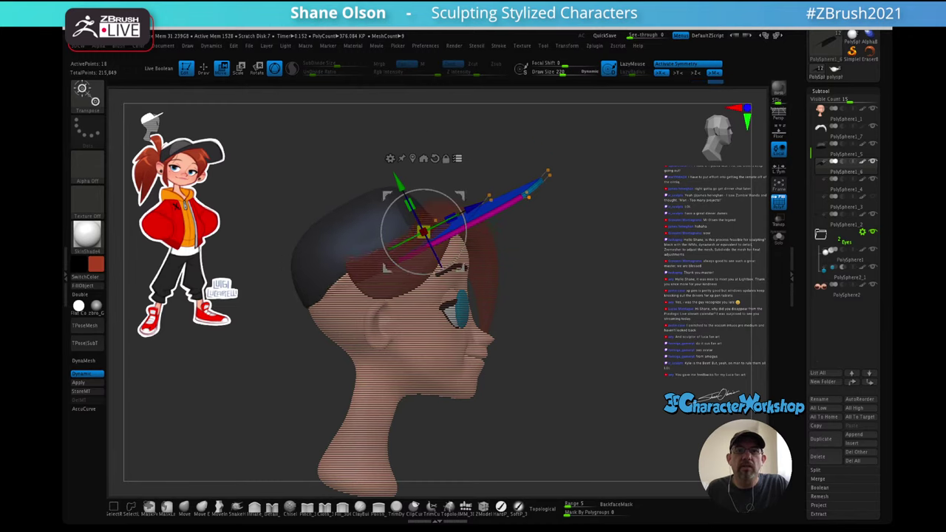
{"action": "left_click_drag", "start_coordinate": [591, 318], "coordinate": [621, 336]}
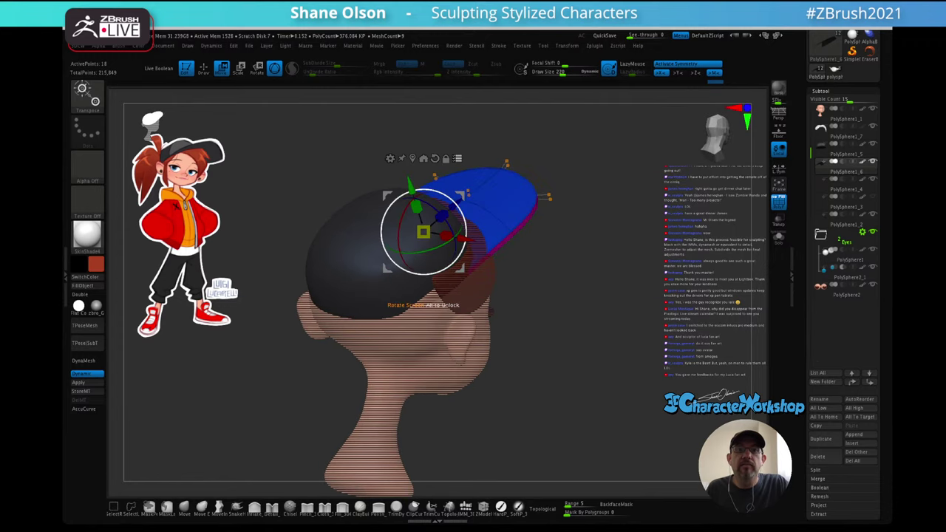
- Widen the cap slightly from side to side and scale it up uniformly a little to fit over the hair
{"action": "left_click_drag", "start_coordinate": [446, 235], "coordinate": [454, 237]}
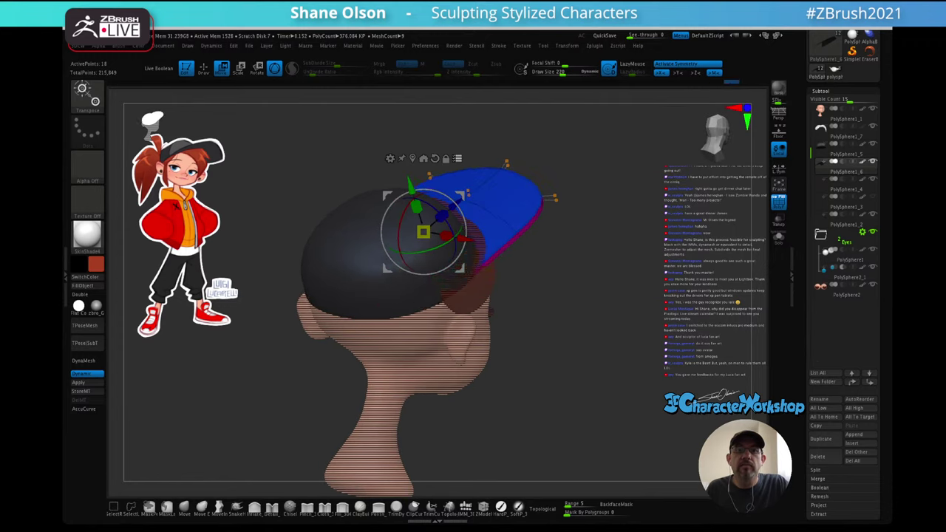
{"action": "mouse_move", "coordinate": [599, 326]}
{"action": "left_mouse_down"}
{"action": "mouse_move", "coordinate": [403, 318]}
{"action": "mouse_move", "coordinate": [595, 323]}
{"action": "left_mouse_up"}
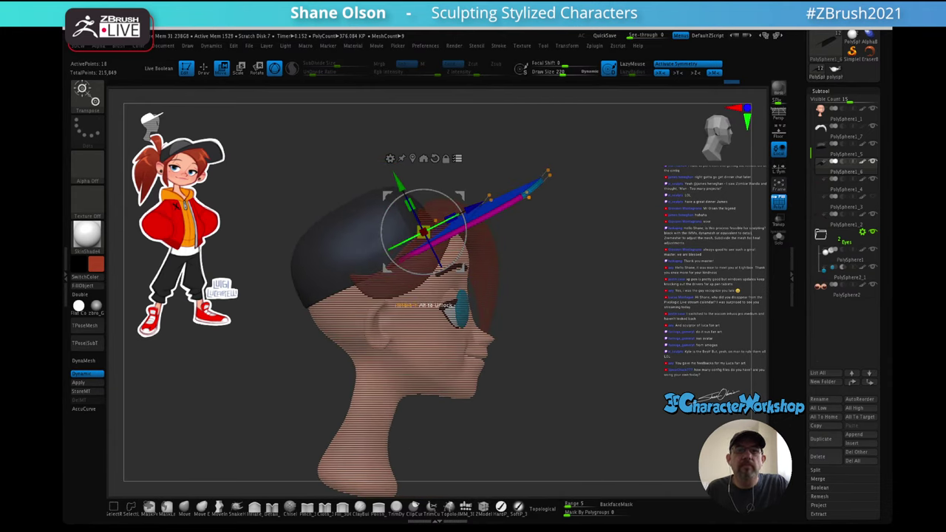
{"action": "left_click_drag", "start_coordinate": [423, 232], "coordinate": [431, 230]}
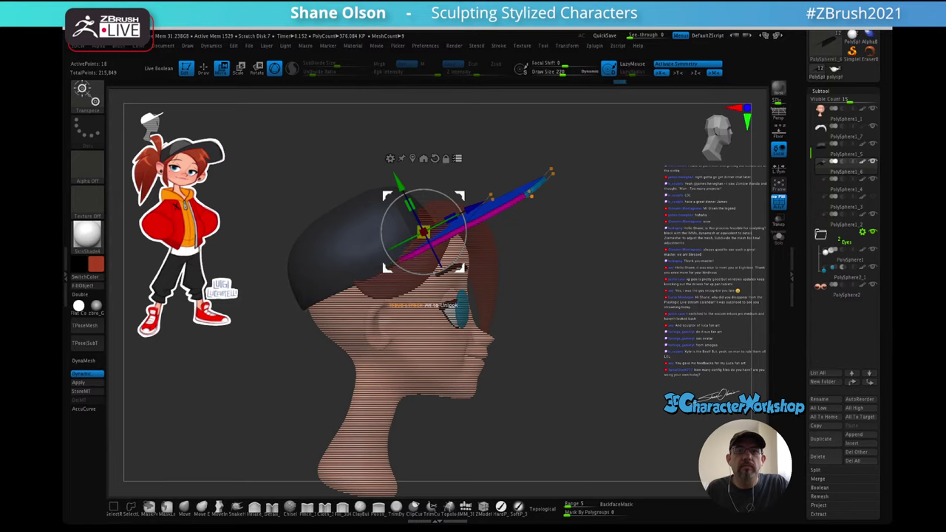
- Nudge the cap's crown and brim together slightly forward and check the fit from both sides of the head
{"action": "left_click_drag", "start_coordinate": [462, 196], "coordinate": [468, 199]}
{"action": "left_click_drag", "start_coordinate": [584, 296], "coordinate": [369, 296]}
{"action": "left_click_drag", "start_coordinate": [610, 322], "coordinate": [613, 334], "text": "ctrl"}
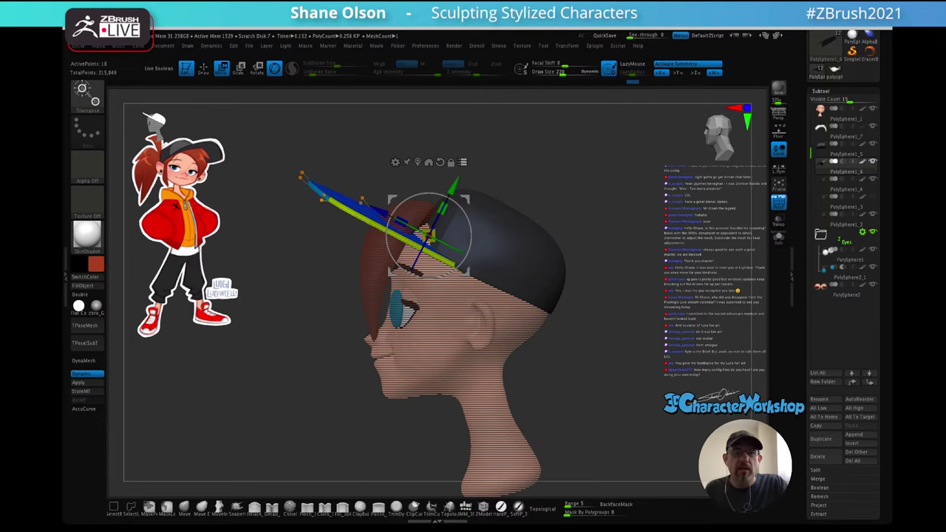
{"action": "left_click_drag", "start_coordinate": [584, 326], "coordinate": [723, 326]}
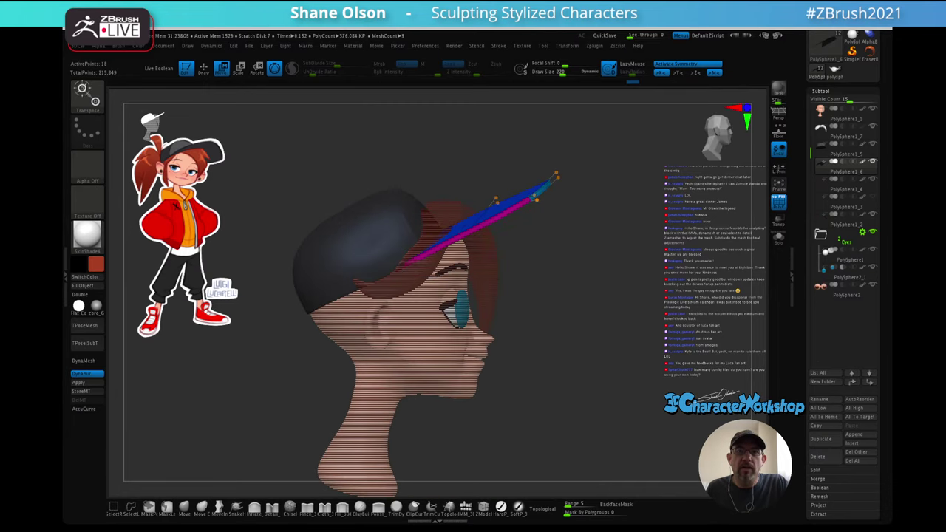
{"action": "left_click_drag", "start_coordinate": [629, 326], "coordinate": [615, 313], "text": "alt"}
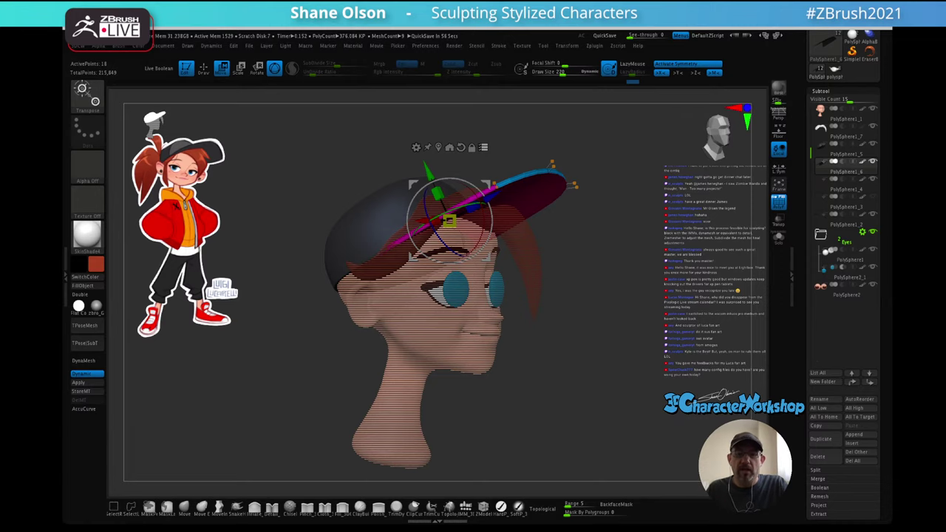
- Stop transforming all selected subtools together and return to Draw mode
{"action": "key", "text": "comma"}
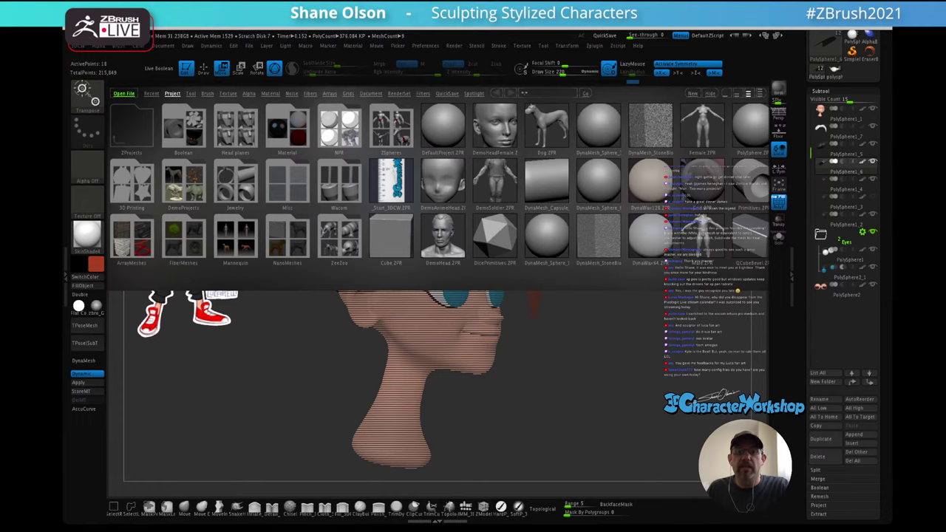
{"action": "key", "text": "comma"}
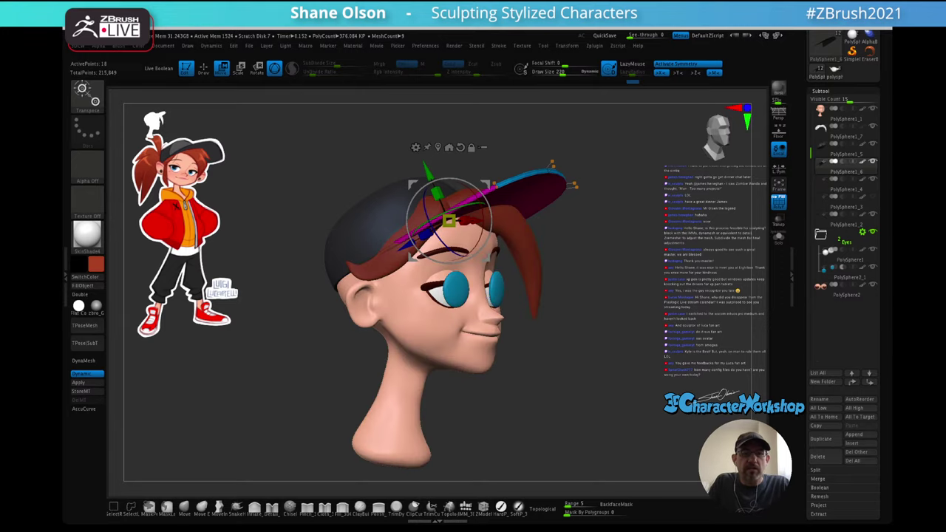
{"action": "key", "text": "q"}
{"action": "mouse_move", "coordinate": [610, 188]}
{"action": "left_mouse_down"}
{"action": "mouse_move", "coordinate": [576, 229]}
{"action": "mouse_move", "coordinate": [649, 241]}
{"action": "left_mouse_up"}
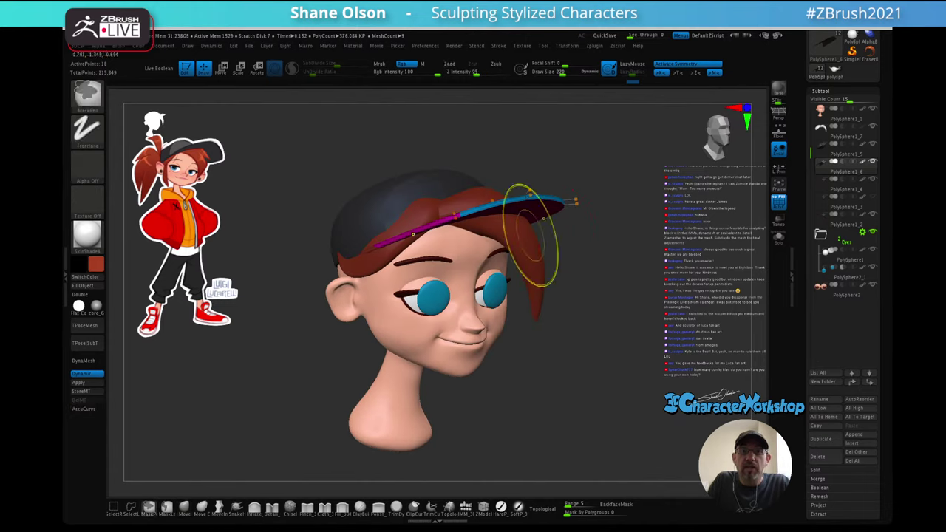
- Select the hair locks and adjust them along the cap's front edge with the Move brush
{"action": "left_click", "coordinate": [532, 235], "text": "alt"}
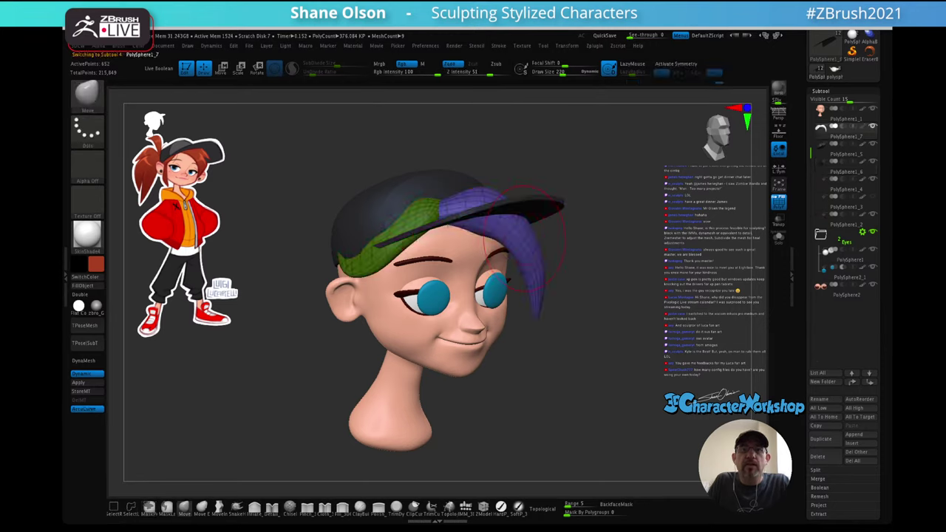
{"action": "left_click_drag", "start_coordinate": [568, 220], "coordinate": [552, 218]}
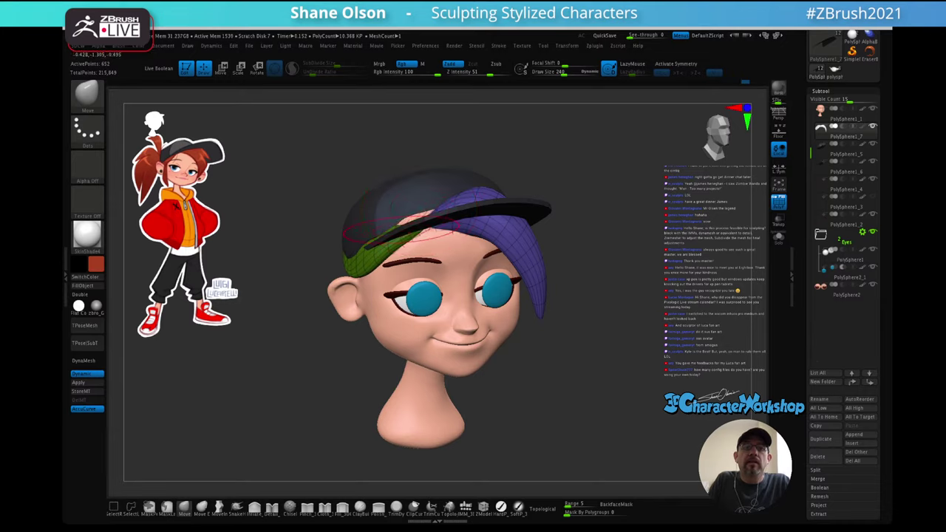
{"action": "right_click_drag", "start_coordinate": [415, 235], "coordinate": [457, 224]}
{"action": "left_click_drag", "start_coordinate": [435, 232], "coordinate": [436, 223]}
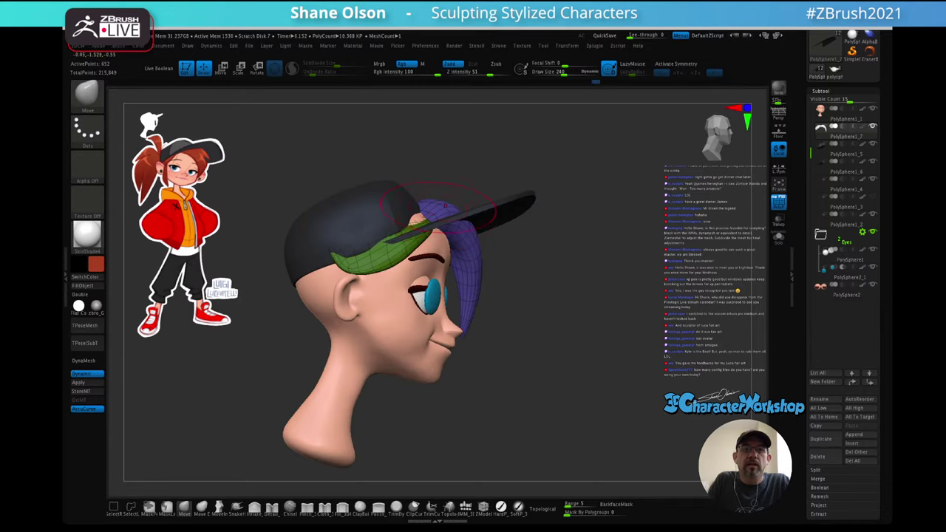
{"action": "right_click_drag", "start_coordinate": [491, 216], "coordinate": [519, 225]}
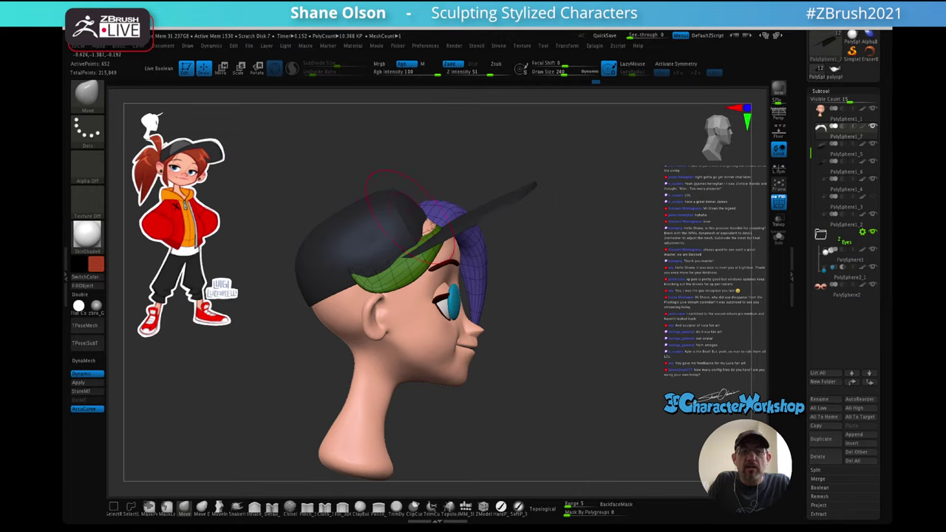
- Select the cap's crown, refine its side and top contours with the Move brush, and hide the polyframe
{"action": "left_click", "coordinate": [408, 209], "text": "alt"}
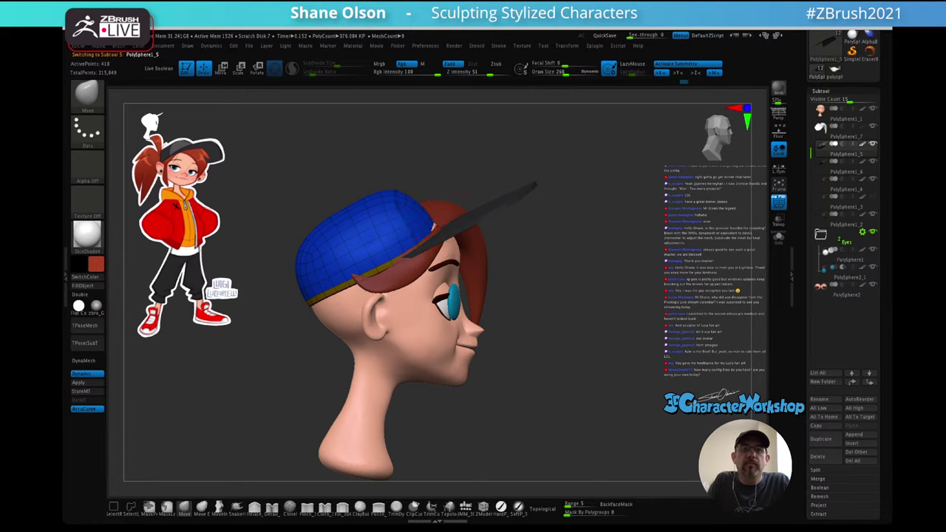
{"action": "right_click_drag", "start_coordinate": [486, 185], "coordinate": [479, 258]}
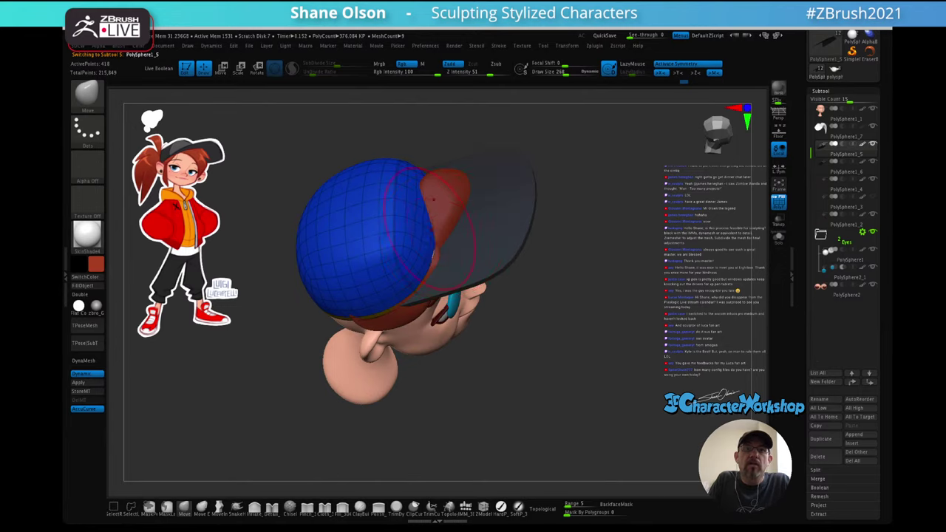
{"action": "right_click_drag", "start_coordinate": [395, 199], "coordinate": [407, 129]}
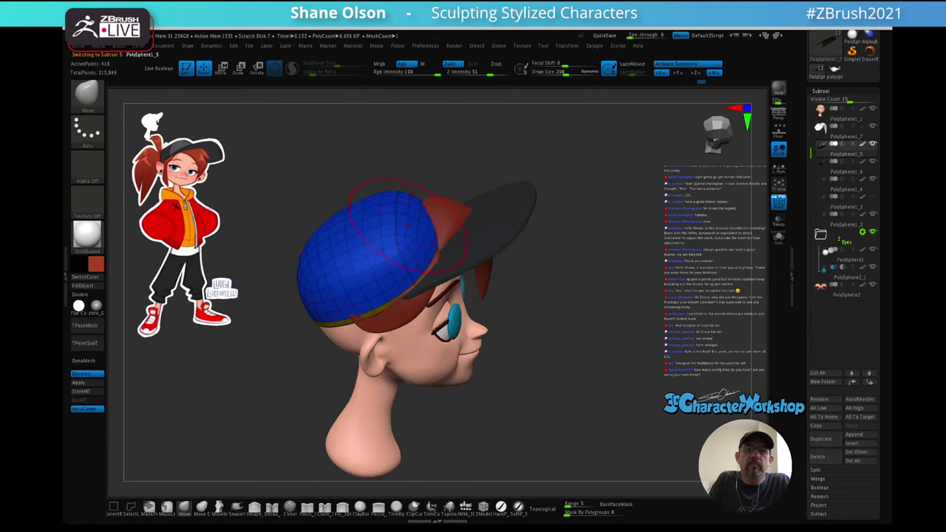
{"action": "mouse_move", "coordinate": [398, 207]}
{"action": "right_mouse_down"}
{"action": "mouse_move", "coordinate": [420, 204]}
{"action": "mouse_move", "coordinate": [417, 256]}
{"action": "mouse_move", "coordinate": [415, 215]}
{"action": "right_mouse_up"}
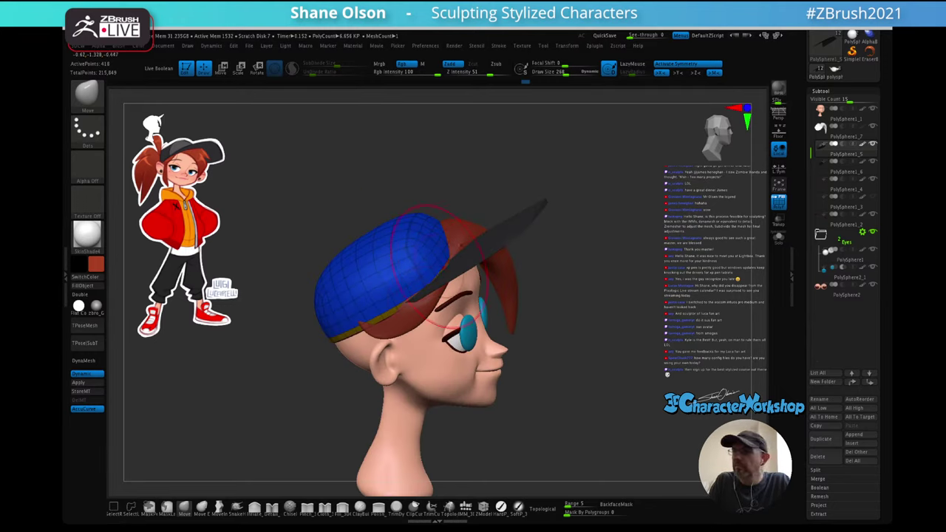
{"action": "right_click_drag", "start_coordinate": [445, 250], "coordinate": [405, 251]}
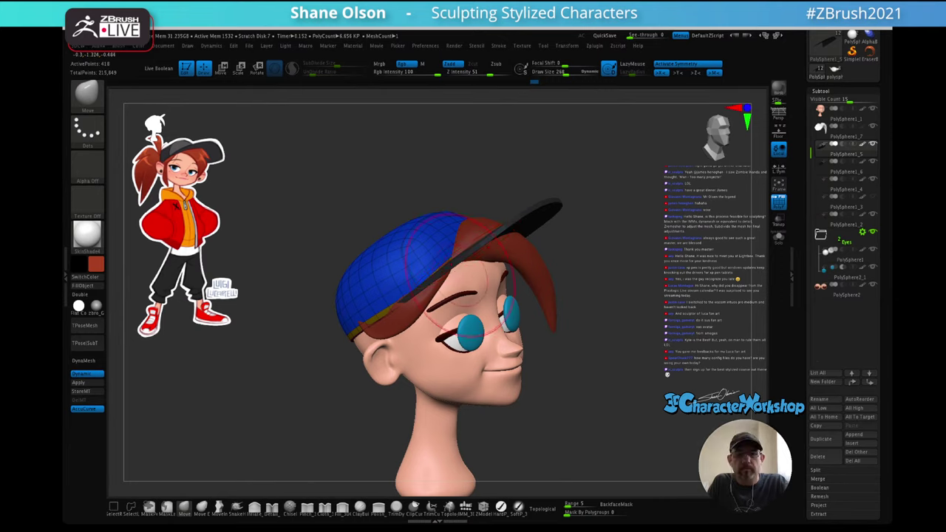
{"action": "mouse_move", "coordinate": [469, 274]}
{"action": "right_mouse_down", "text": "ctrl"}
{"action": "mouse_move", "coordinate": [453, 262]}
{"action": "mouse_move", "coordinate": [419, 285]}
{"action": "mouse_move", "coordinate": [448, 319]}
{"action": "mouse_move", "coordinate": [458, 314]}
{"action": "right_mouse_up", "text": "ctrl"}
{"action": "left_click_drag", "start_coordinate": [361, 349], "coordinate": [357, 354]}
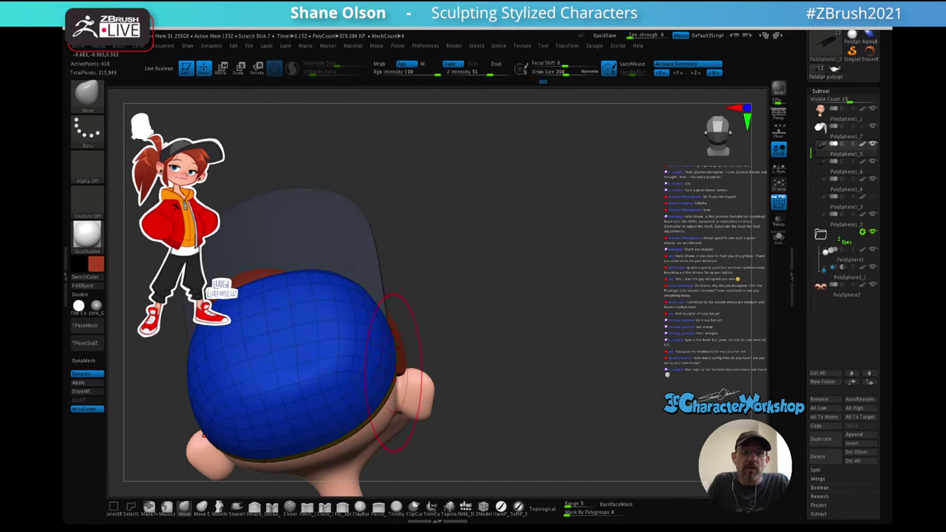
{"action": "right_click_drag", "start_coordinate": [425, 334], "coordinate": [377, 331]}
{"action": "left_click_drag", "start_coordinate": [354, 222], "coordinate": [421, 293]}
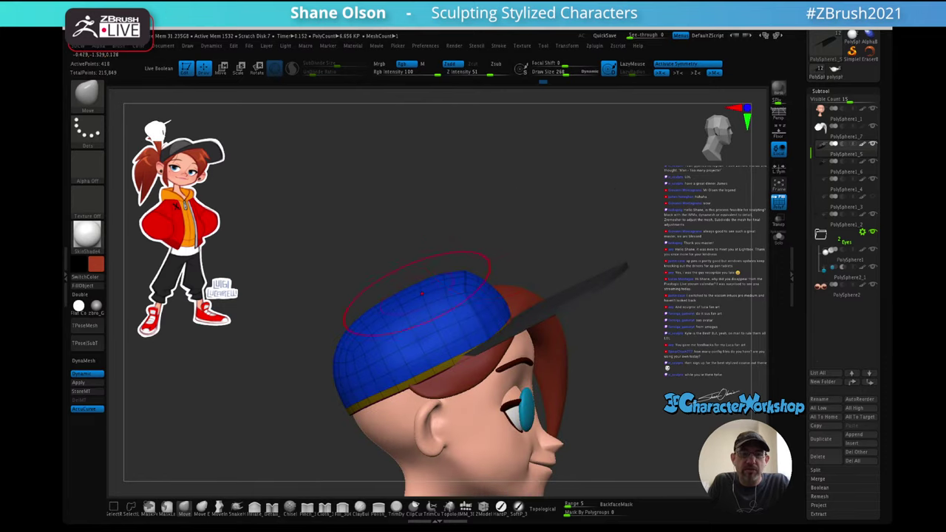
{"action": "left_click_drag", "start_coordinate": [523, 229], "coordinate": [519, 216]}
{"action": "key", "text": "shift+f"}
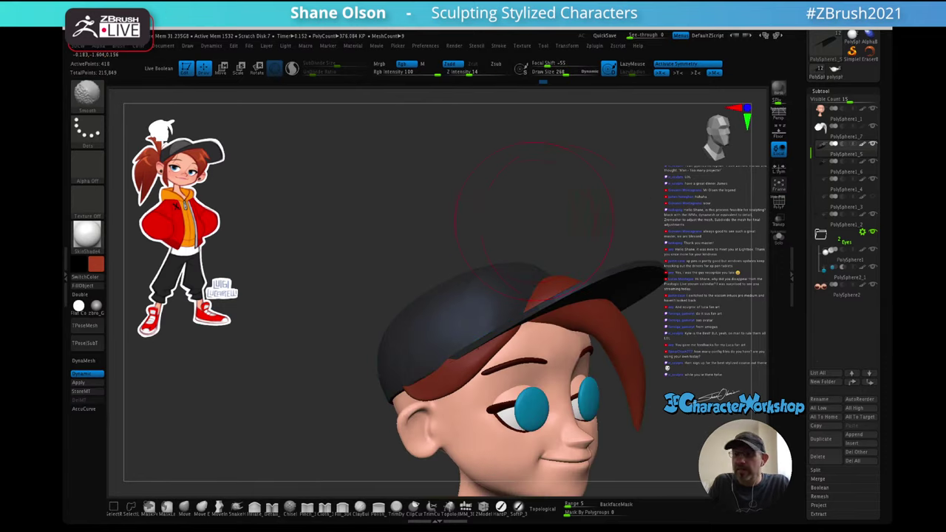
- Select the eyeballs and turn on ghost transparency to examine them inside the head
{"action": "right_click_drag", "start_coordinate": [564, 216], "coordinate": [500, 208], "text": "ctrl"}
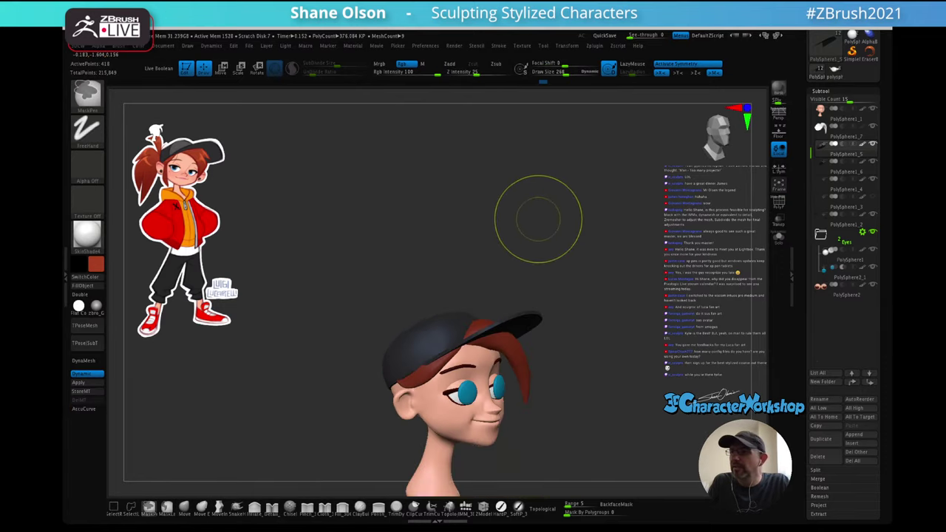
{"action": "mouse_move", "coordinate": [551, 233]}
{"action": "right_mouse_down", "text": "ctrl"}
{"action": "mouse_move", "coordinate": [568, 238]}
{"action": "mouse_move", "coordinate": [571, 253]}
{"action": "right_mouse_up", "text": "ctrl"}
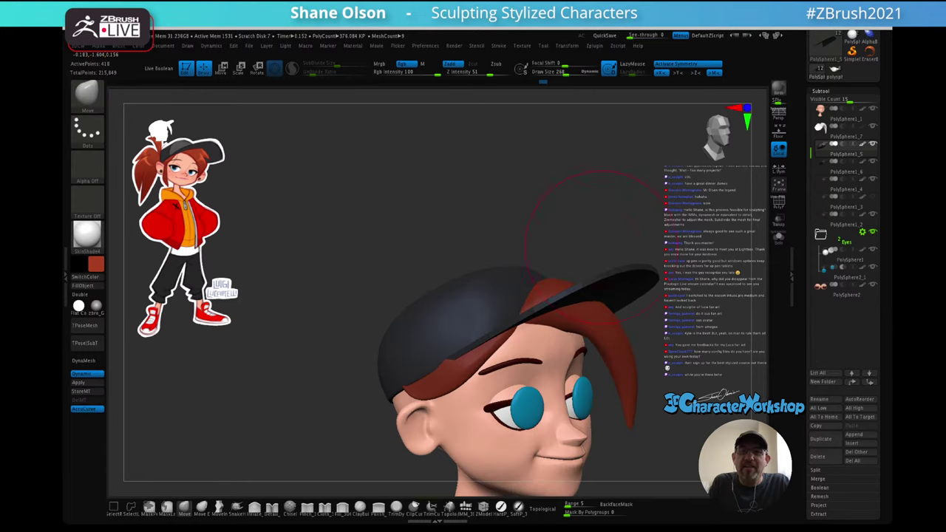
{"action": "right_click_drag", "start_coordinate": [612, 229], "coordinate": [534, 247], "text": "alt"}
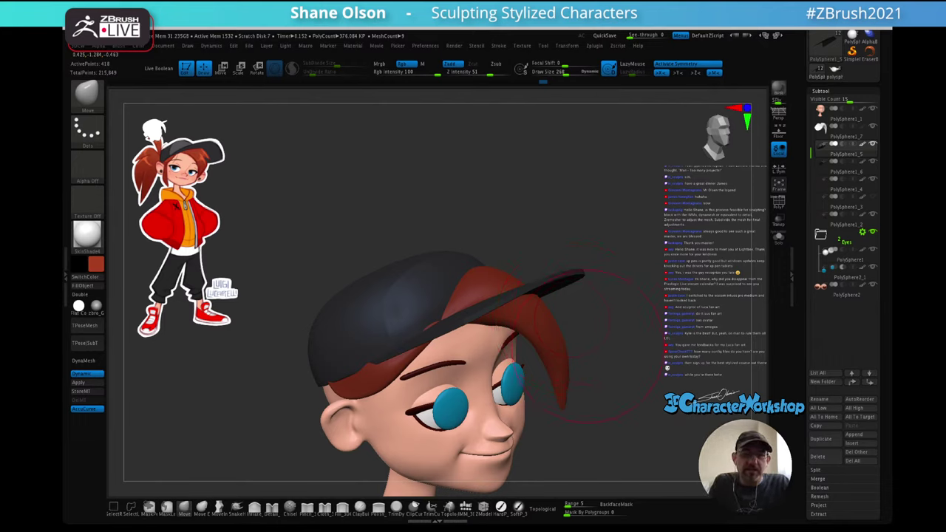
{"action": "right_click_drag", "start_coordinate": [611, 320], "coordinate": [582, 325]}
{"action": "right_click_drag", "start_coordinate": [582, 325], "coordinate": [600, 283], "text": "alt"}
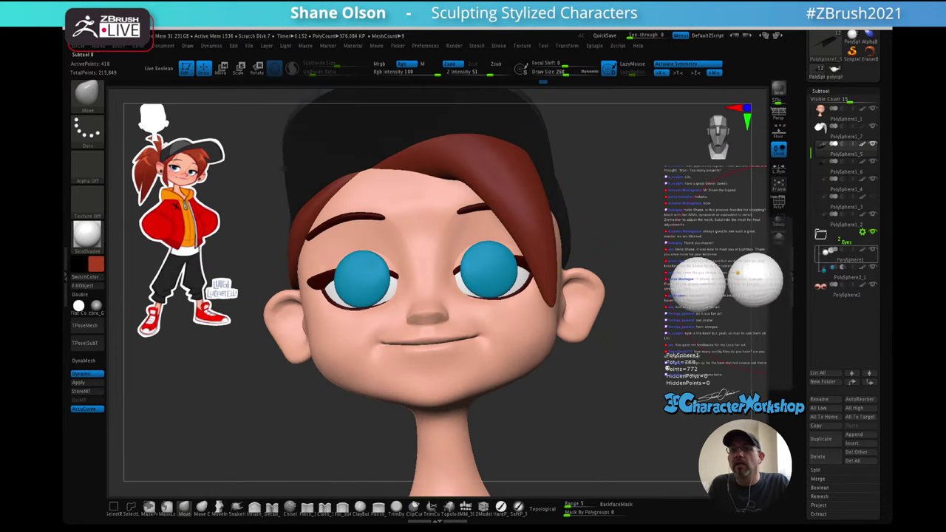
{"action": "left_click", "coordinate": [842, 256]}
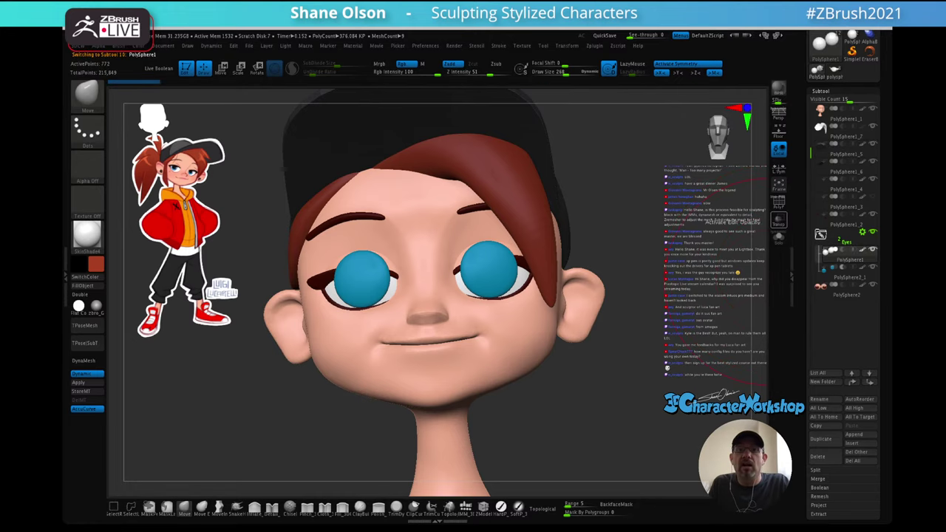
{"action": "left_click", "coordinate": [778, 220]}
{"action": "mouse_move", "coordinate": [650, 226]}
{"action": "right_mouse_down"}
{"action": "mouse_move", "coordinate": [558, 240]}
{"action": "mouse_move", "coordinate": [728, 240]}
{"action": "mouse_move", "coordinate": [677, 235]}
{"action": "mouse_move", "coordinate": [687, 235]}
{"action": "mouse_move", "coordinate": [708, 317]}
{"action": "mouse_move", "coordinate": [650, 288]}
{"action": "mouse_move", "coordinate": [645, 300]}
{"action": "right_mouse_up"}
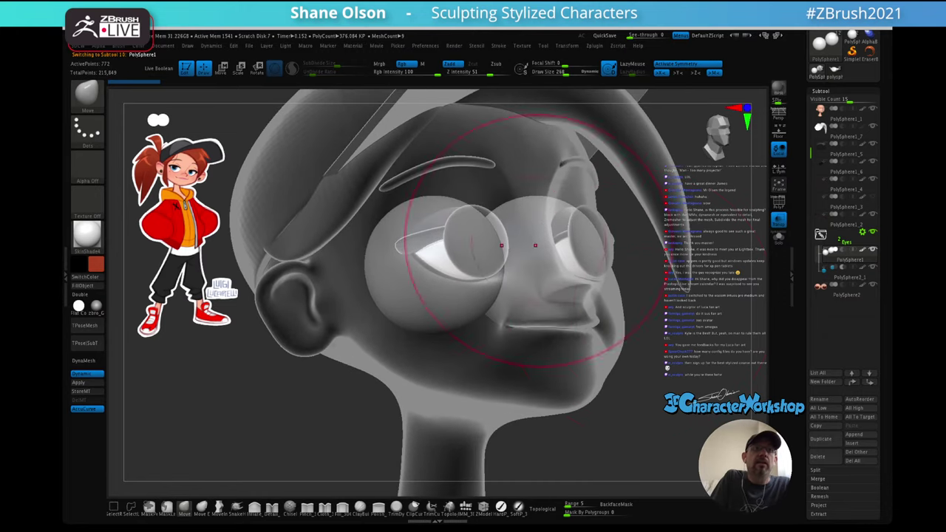
- Turn on Live Boolean, turn off ghost transparency, and check the cut eyes from the side and front
{"action": "left_click", "coordinate": [158, 68]}
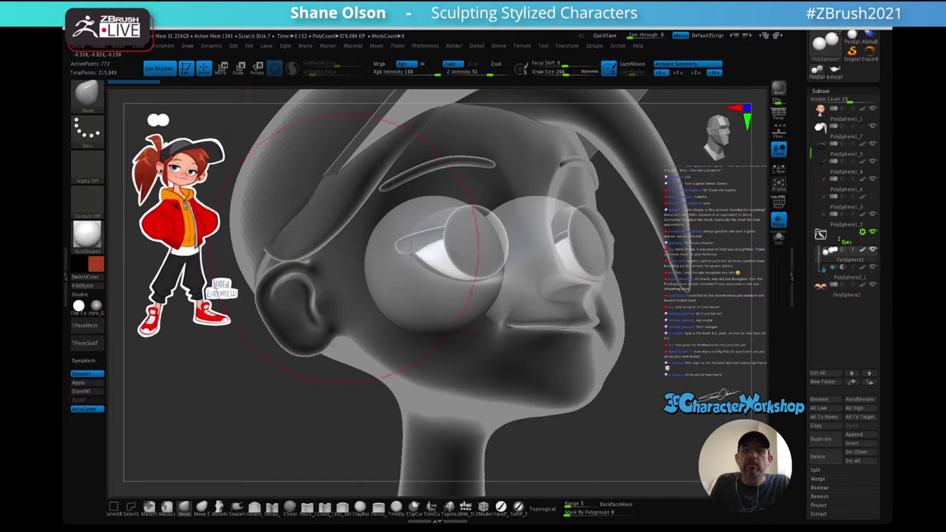
{"action": "mouse_move", "coordinate": [610, 313]}
{"action": "right_mouse_down"}
{"action": "mouse_move", "coordinate": [666, 307]}
{"action": "mouse_move", "coordinate": [635, 319]}
{"action": "mouse_move", "coordinate": [499, 321]}
{"action": "mouse_move", "coordinate": [570, 317]}
{"action": "mouse_move", "coordinate": [661, 327]}
{"action": "mouse_move", "coordinate": [638, 348]}
{"action": "mouse_move", "coordinate": [625, 337]}
{"action": "mouse_move", "coordinate": [629, 346]}
{"action": "mouse_move", "coordinate": [627, 338]}
{"action": "mouse_move", "coordinate": [689, 342]}
{"action": "mouse_move", "coordinate": [497, 338]}
{"action": "right_mouse_up"}
{"action": "left_click", "coordinate": [778, 220]}
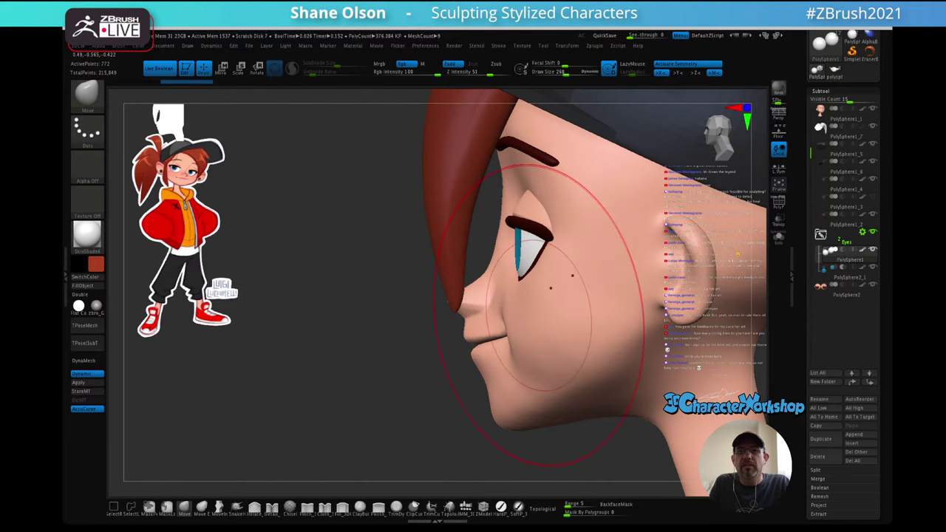
{"action": "mouse_move", "coordinate": [556, 263]}
{"action": "right_mouse_down"}
{"action": "mouse_move", "coordinate": [618, 314]}
{"action": "mouse_move", "coordinate": [693, 327]}
{"action": "mouse_move", "coordinate": [681, 282]}
{"action": "mouse_move", "coordinate": [654, 323]}
{"action": "right_mouse_up"}
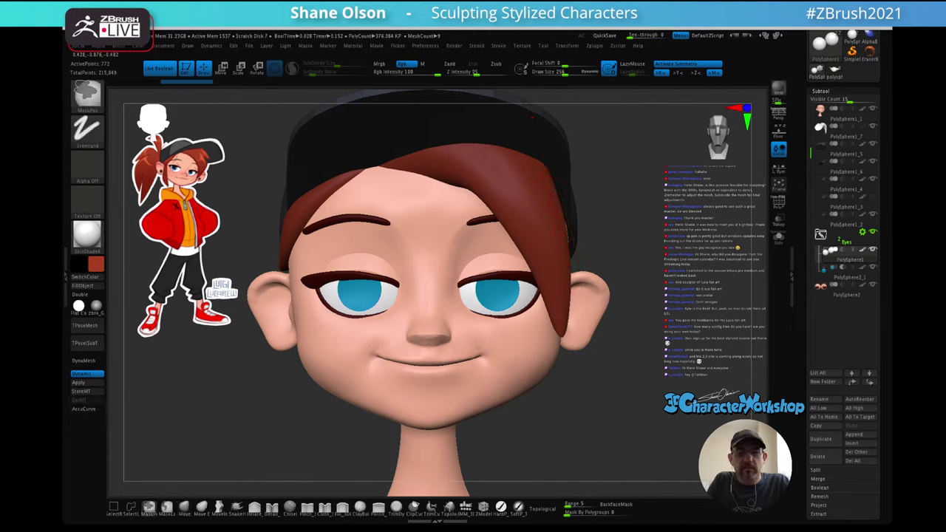
- Show the polyframe, select the hair locks, and push the top of the long fringe lock down toward the brim
{"action": "left_click_drag", "start_coordinate": [566, 205], "coordinate": [562, 215], "text": "shift"}
{"action": "key", "text": "shift+f"}
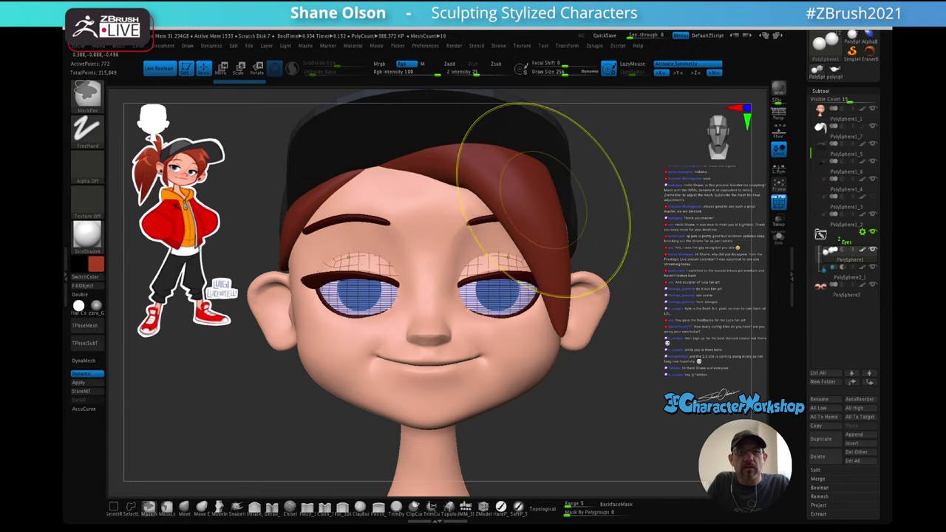
{"action": "left_click", "coordinate": [544, 200], "text": "ctrl"}
{"action": "left_click", "coordinate": [535, 215]}
{"action": "left_click", "coordinate": [534, 216], "text": "alt"}
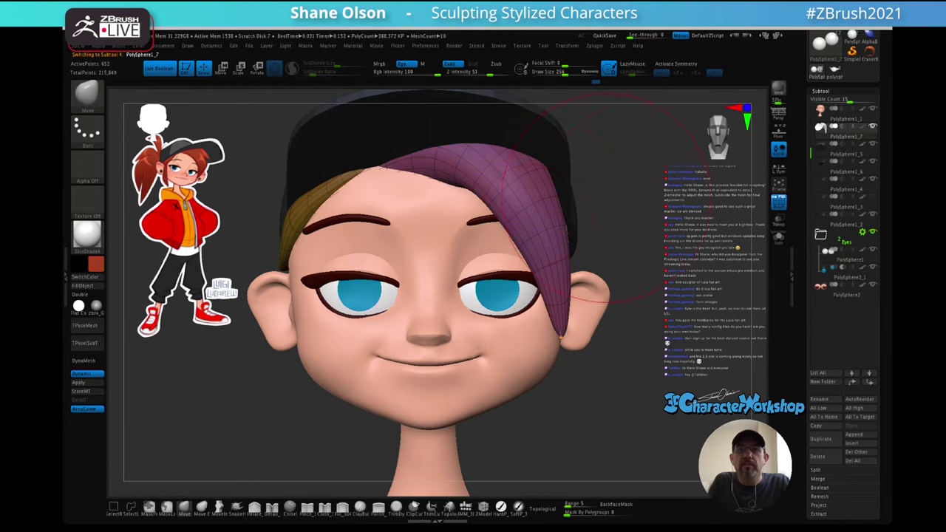
{"action": "right_click_drag", "start_coordinate": [637, 203], "coordinate": [605, 204]}
{"action": "right_click_drag", "start_coordinate": [566, 155], "coordinate": [532, 187]}
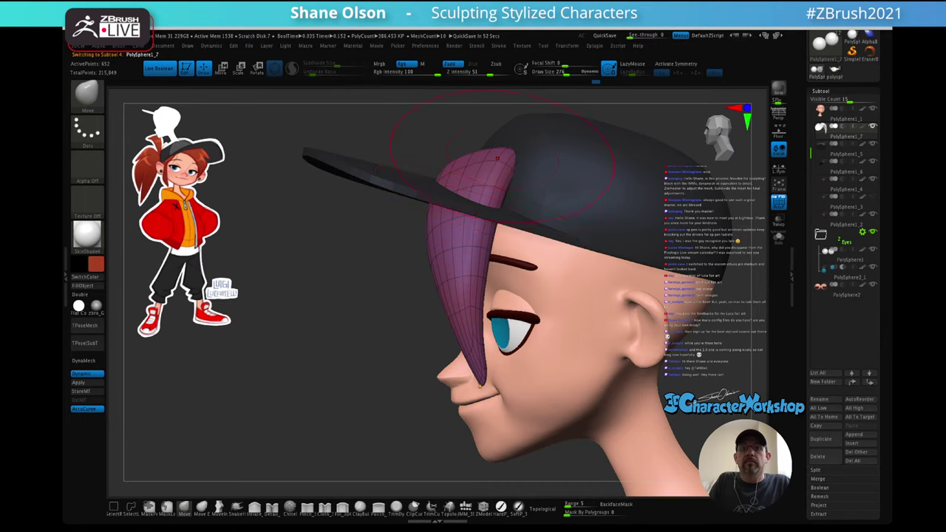
{"action": "left_click_drag", "start_coordinate": [498, 158], "coordinate": [496, 164]}
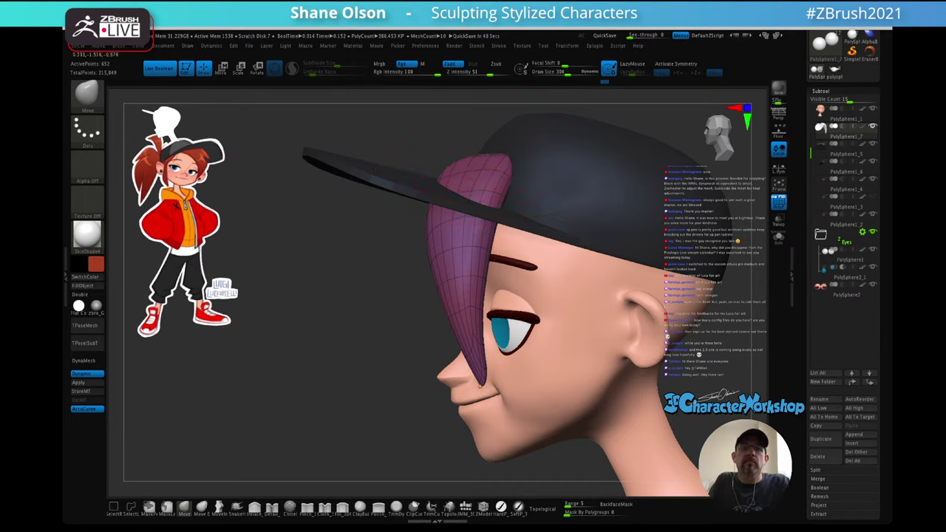
{"action": "left_click_drag", "start_coordinate": [495, 160], "coordinate": [491, 174]}
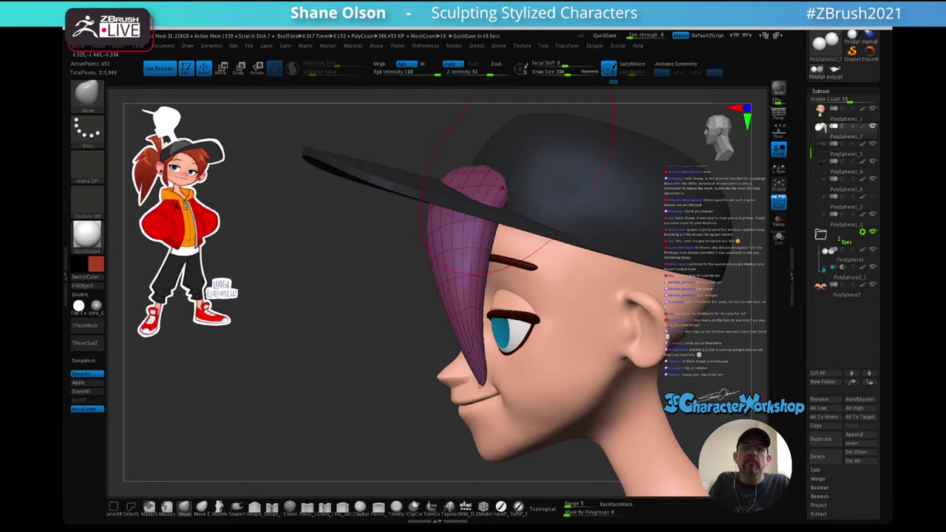
- Tuck the rest of the fringe lock's top beneath the cap and smooth its sweep across the forehead with the Move brush
{"action": "right_click_drag", "start_coordinate": [469, 164], "coordinate": [514, 171]}
{"action": "mouse_move", "coordinate": [435, 155]}
{"action": "left_mouse_down"}
{"action": "mouse_move", "coordinate": [441, 168]}
{"action": "mouse_move", "coordinate": [501, 194]}
{"action": "mouse_move", "coordinate": [504, 205]}
{"action": "mouse_move", "coordinate": [456, 172]}
{"action": "mouse_move", "coordinate": [472, 188]}
{"action": "left_mouse_up"}
{"action": "left_click_drag", "start_coordinate": [498, 189], "coordinate": [492, 199]}
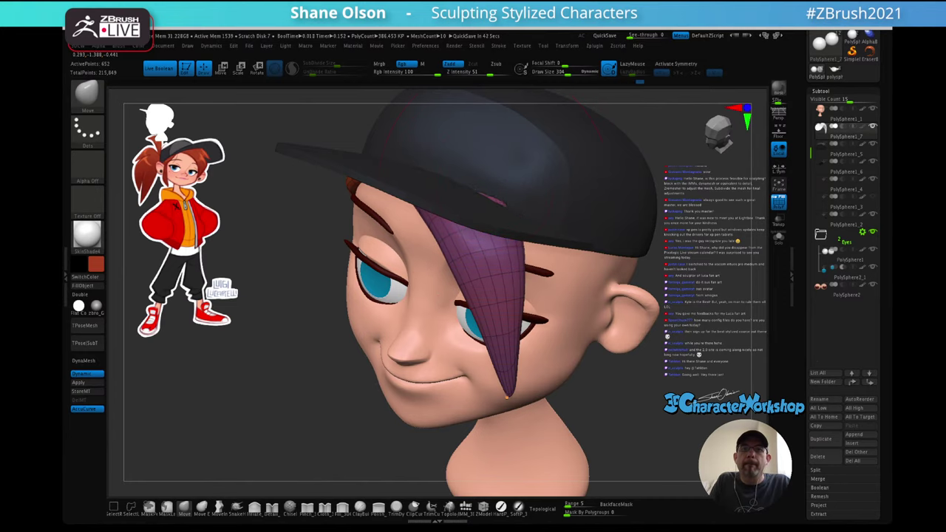
{"action": "right_click_drag", "start_coordinate": [602, 211], "coordinate": [645, 140]}
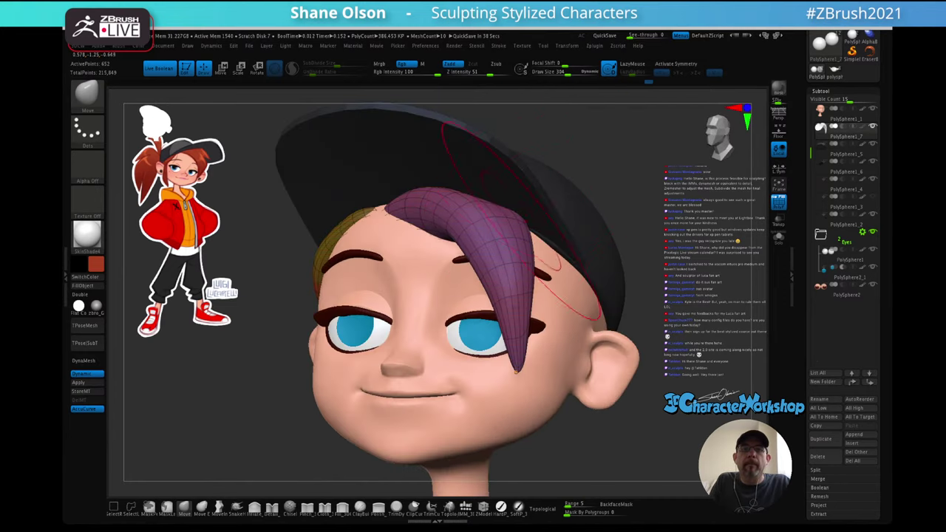
{"action": "right_click_drag", "start_coordinate": [551, 255], "coordinate": [677, 248]}
{"action": "mouse_move", "coordinate": [319, 223]}
{"action": "left_mouse_down"}
{"action": "mouse_move", "coordinate": [312, 212]}
{"action": "mouse_move", "coordinate": [346, 198]}
{"action": "left_mouse_up"}
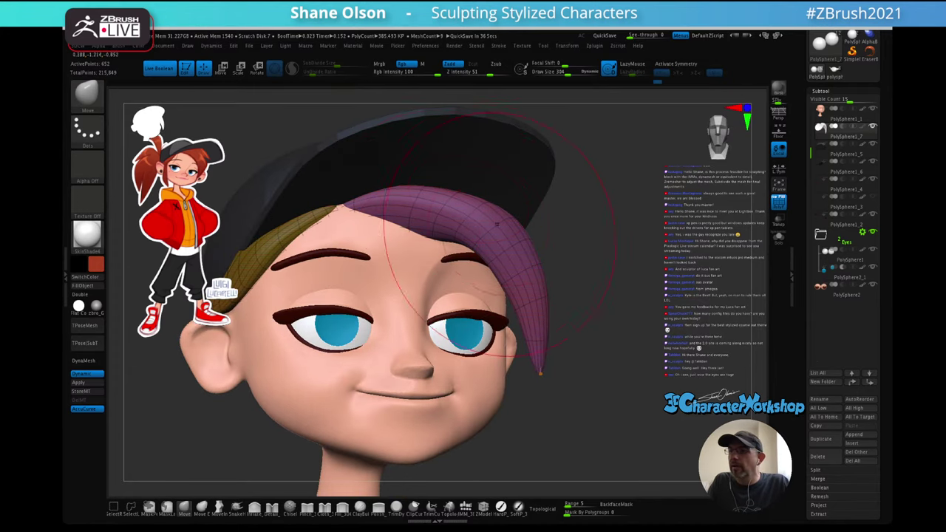
- Nudge the side hair lock along the cap's edge above the ear with the Move brush and hide the polyframe
{"action": "mouse_move", "coordinate": [547, 215]}
{"action": "right_mouse_down"}
{"action": "mouse_move", "coordinate": [498, 237]}
{"action": "mouse_move", "coordinate": [527, 222]}
{"action": "mouse_move", "coordinate": [482, 267]}
{"action": "right_mouse_up"}
{"action": "right_click_drag", "start_coordinate": [384, 182], "coordinate": [519, 203], "text": "alt"}
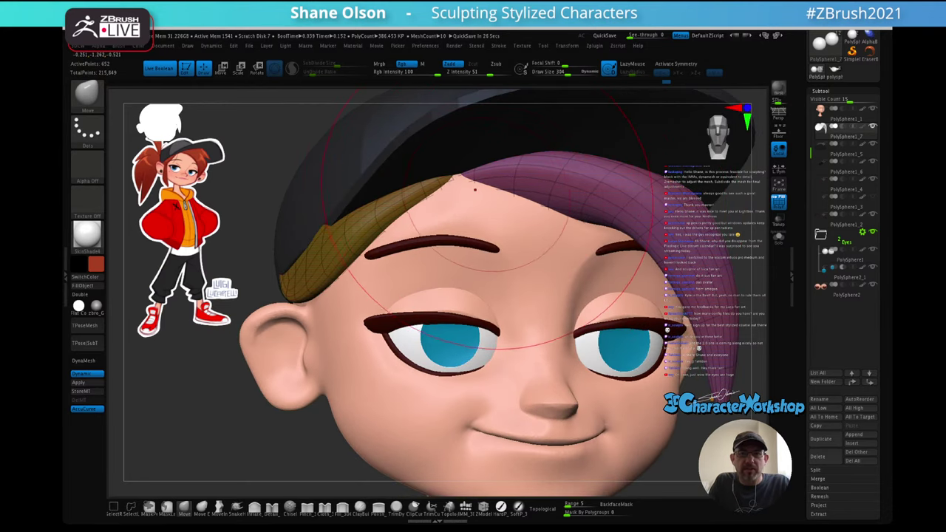
{"action": "mouse_move", "coordinate": [526, 220]}
{"action": "right_mouse_down", "text": "alt"}
{"action": "mouse_move", "coordinate": [512, 209]}
{"action": "mouse_move", "coordinate": [555, 217]}
{"action": "right_mouse_up", "text": "alt"}
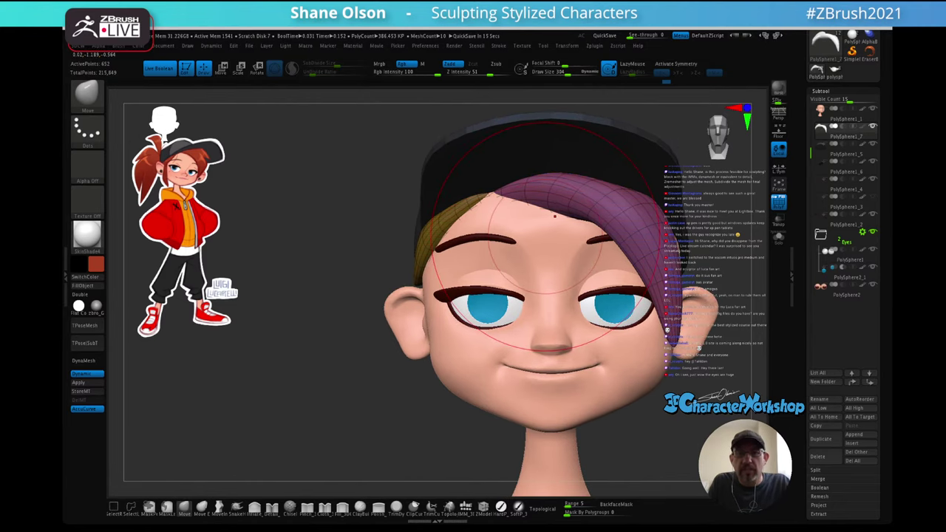
{"action": "mouse_move", "coordinate": [555, 217]}
{"action": "right_mouse_down"}
{"action": "mouse_move", "coordinate": [612, 217]}
{"action": "mouse_move", "coordinate": [599, 219]}
{"action": "mouse_move", "coordinate": [604, 238]}
{"action": "right_mouse_up"}
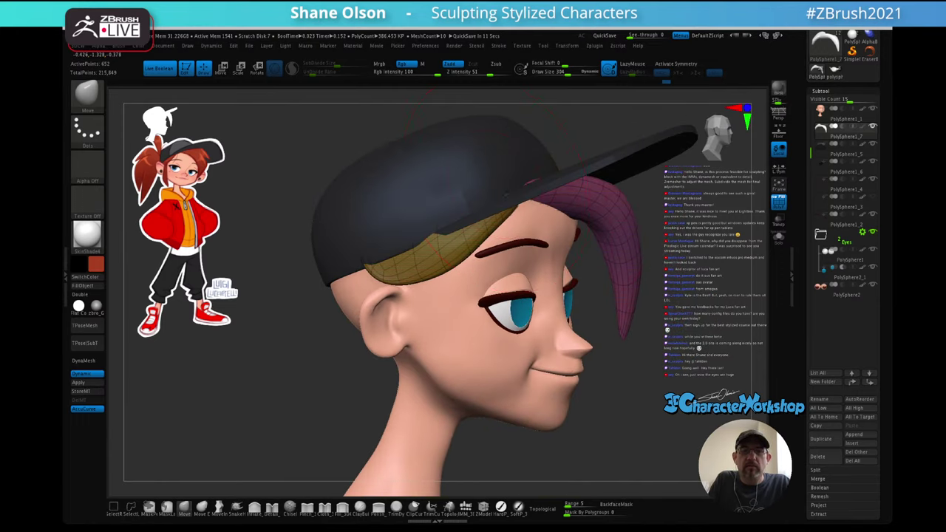
{"action": "left_click_drag", "start_coordinate": [493, 201], "coordinate": [504, 212]}
{"action": "left_click_drag", "start_coordinate": [436, 238], "coordinate": [422, 248]}
{"action": "right_click_drag", "start_coordinate": [452, 225], "coordinate": [433, 227]}
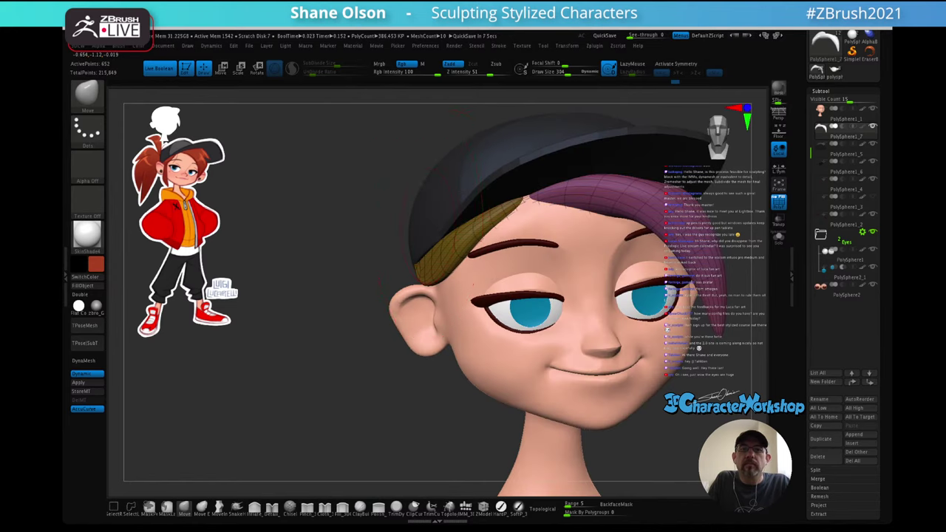
{"action": "right_click_drag", "start_coordinate": [551, 217], "coordinate": [567, 208]}
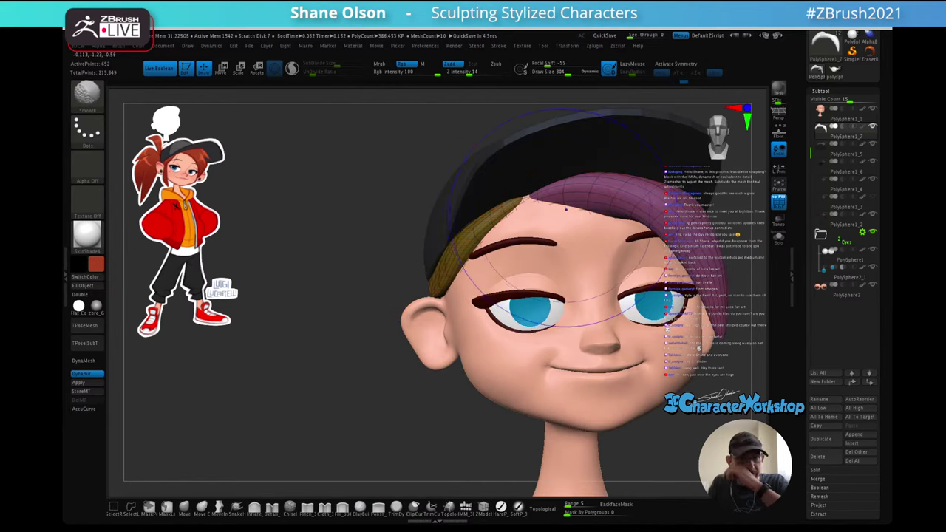
{"action": "key", "text": "shift+f"}
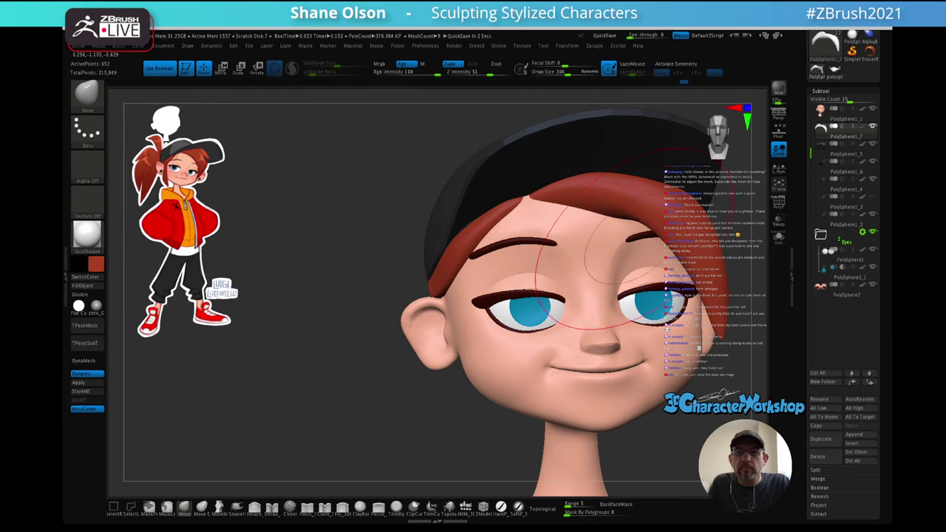
- Turn on Topological for the Move brush and check the fringe and side lock from the front and side
{"action": "left_click", "coordinate": [543, 509]}
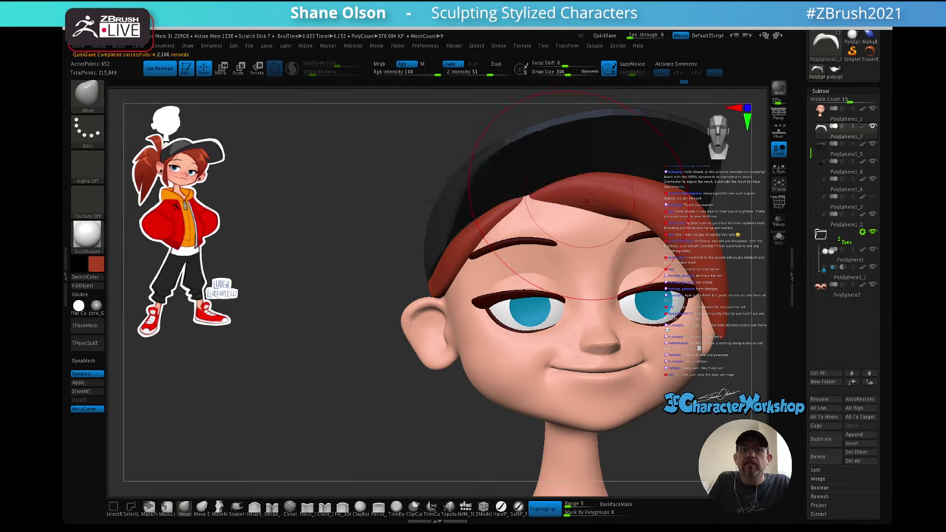
{"action": "right_click_drag", "start_coordinate": [565, 199], "coordinate": [523, 210], "text": "alt"}
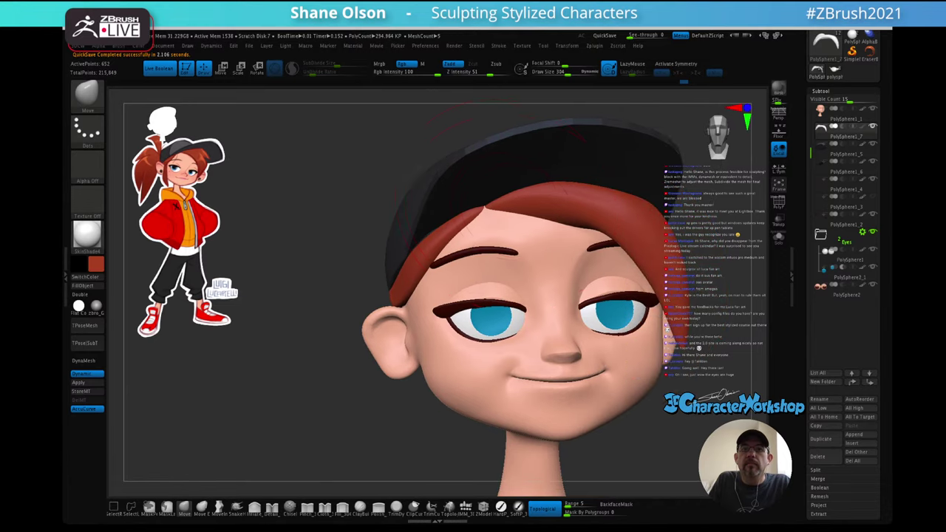
{"action": "mouse_move", "coordinate": [571, 209]}
{"action": "right_mouse_down"}
{"action": "mouse_move", "coordinate": [619, 212]}
{"action": "mouse_move", "coordinate": [560, 229]}
{"action": "mouse_move", "coordinate": [615, 235]}
{"action": "right_mouse_up"}
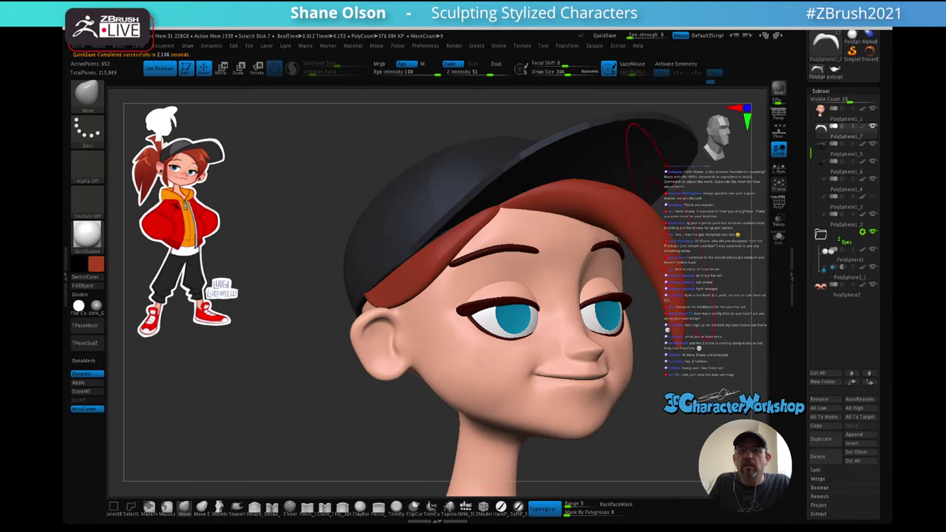
{"action": "mouse_move", "coordinate": [644, 163]}
{"action": "right_mouse_down"}
{"action": "mouse_move", "coordinate": [543, 164]}
{"action": "mouse_move", "coordinate": [600, 164]}
{"action": "mouse_move", "coordinate": [618, 177]}
{"action": "right_mouse_up"}
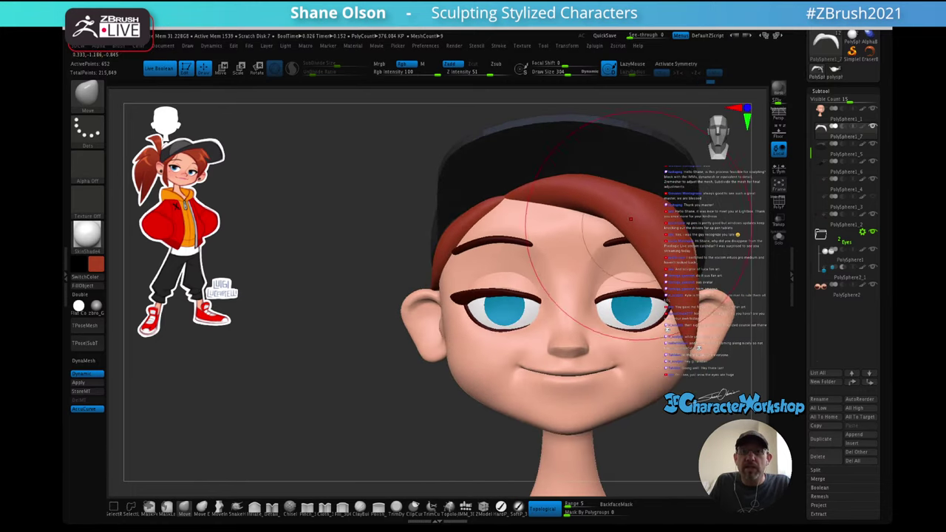
{"action": "mouse_move", "coordinate": [620, 221]}
{"action": "right_mouse_down", "text": "ctrl"}
{"action": "mouse_move", "coordinate": [650, 199]}
{"action": "mouse_move", "coordinate": [600, 204]}
{"action": "right_mouse_up", "text": "ctrl"}
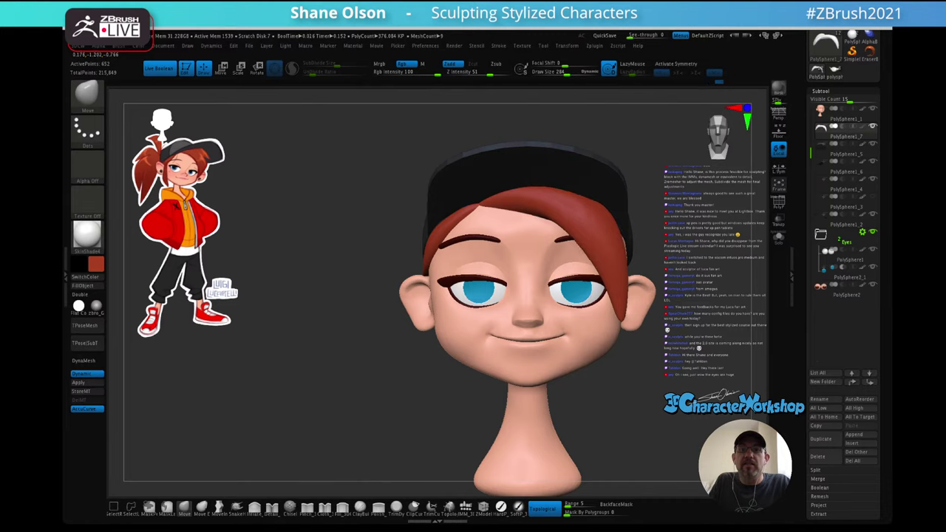
{"action": "right_click_drag", "start_coordinate": [600, 197], "coordinate": [653, 195]}
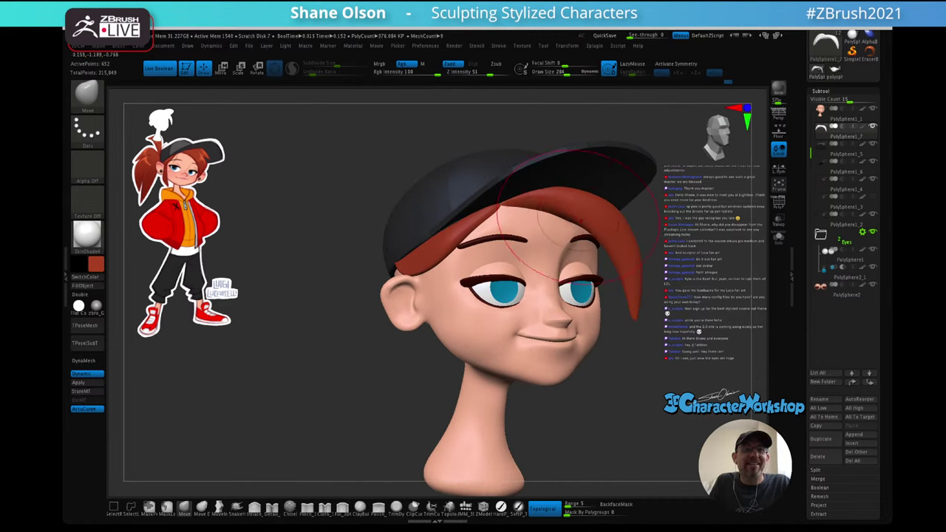
{"action": "right_click_drag", "start_coordinate": [560, 232], "coordinate": [532, 216]}
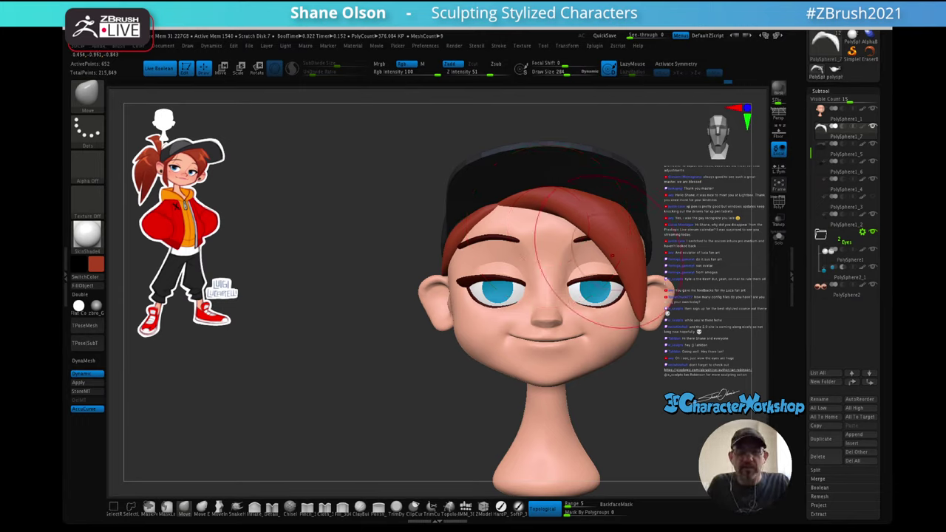
{"action": "mouse_move", "coordinate": [625, 252]}
{"action": "right_mouse_down"}
{"action": "mouse_move", "coordinate": [678, 252]}
{"action": "mouse_move", "coordinate": [625, 253]}
{"action": "right_mouse_up"}
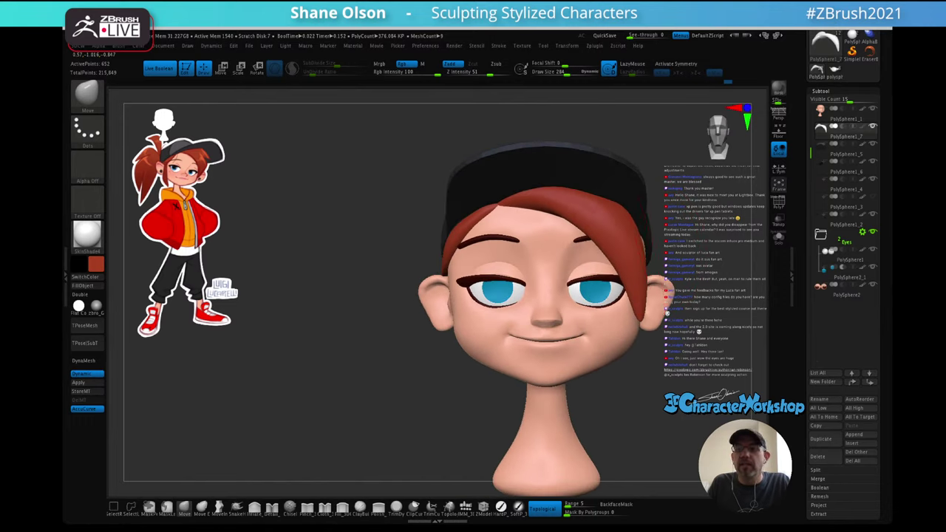
{"action": "right_click_drag", "start_coordinate": [660, 227], "coordinate": [632, 240], "text": "alt"}
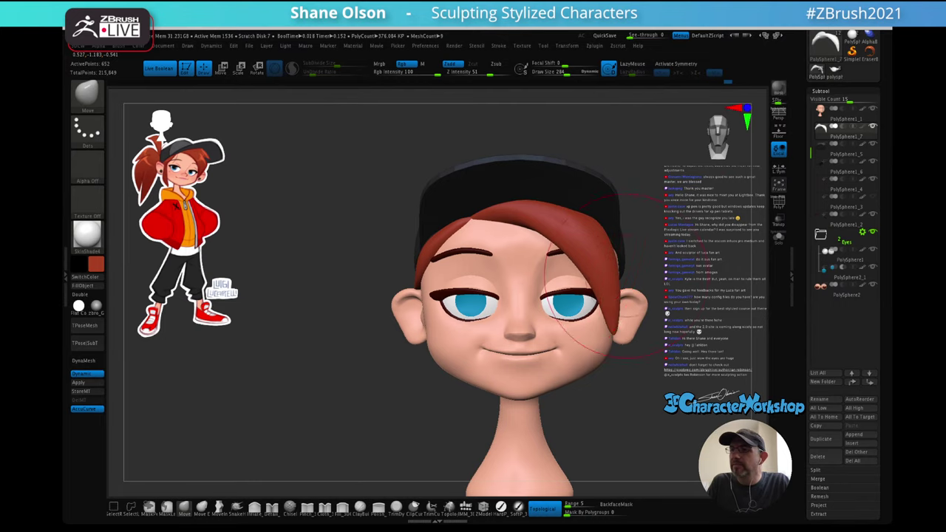
{"action": "right_click_drag", "start_coordinate": [627, 276], "coordinate": [643, 238], "text": "alt"}
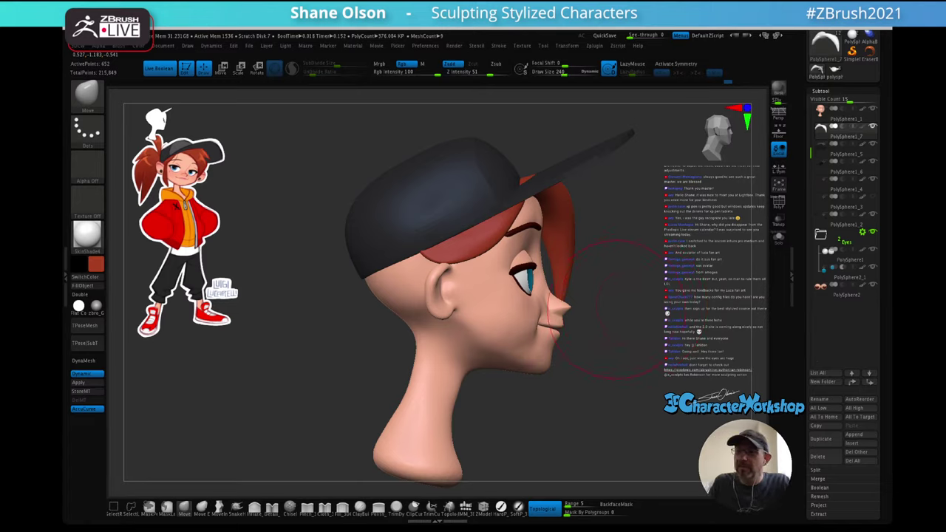
{"action": "mouse_move", "coordinate": [603, 305]}
{"action": "right_mouse_down", "text": "alt"}
{"action": "mouse_move", "coordinate": [587, 256]}
{"action": "mouse_move", "coordinate": [573, 284]}
{"action": "right_mouse_up", "text": "alt"}
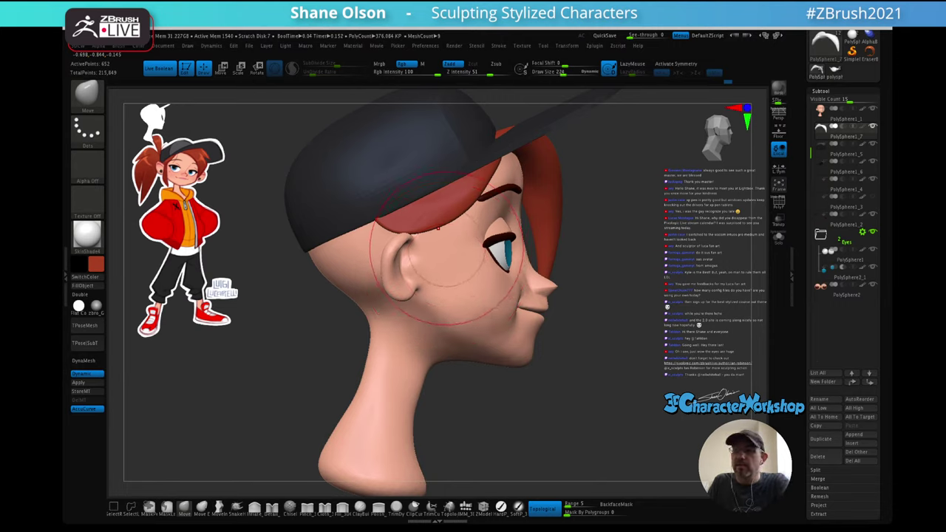
{"action": "key", "text": "["}
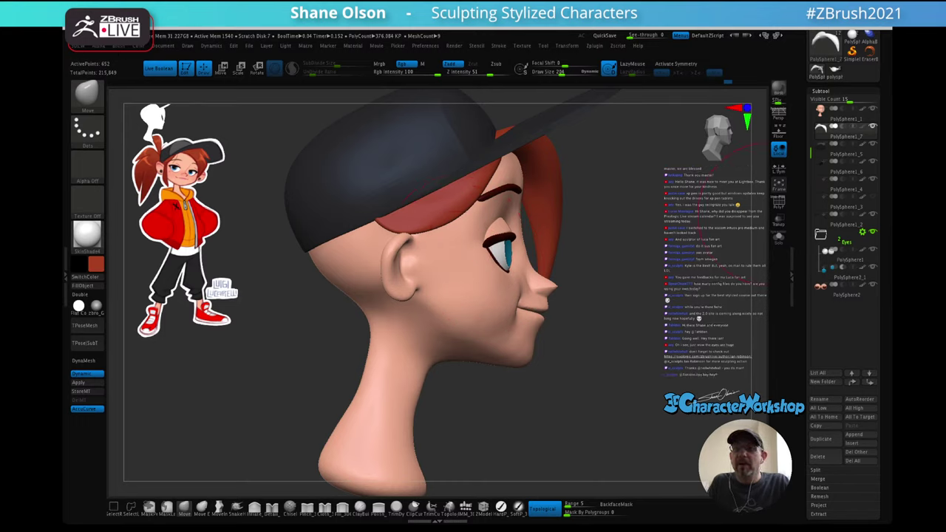
- Turn on X symmetry and examine the area between the side lock and the ear from the side and three-quarter views
{"action": "left_click_drag", "start_coordinate": [878, 222], "coordinate": [878, 265]}
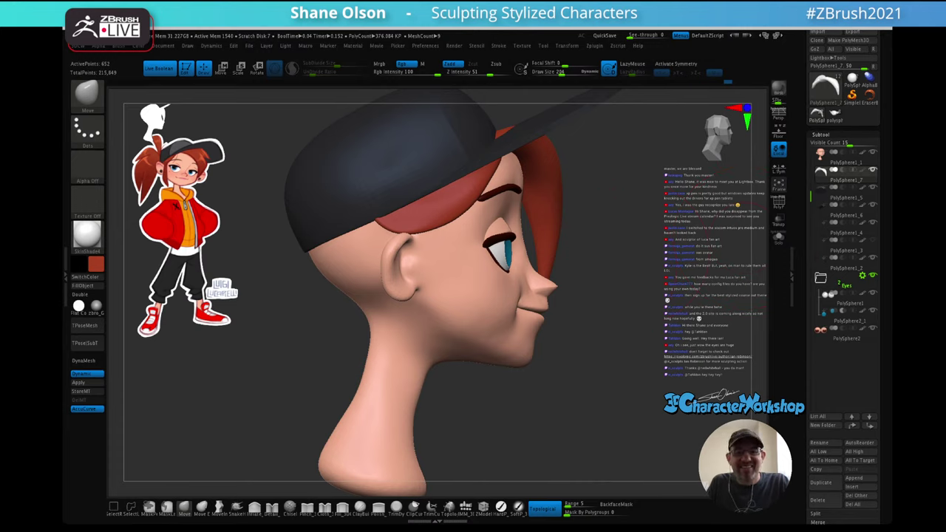
{"action": "left_click_drag", "start_coordinate": [713, 244], "coordinate": [660, 243]}
{"action": "key", "text": "x"}
{"action": "left_click_drag", "start_coordinate": [591, 222], "coordinate": [637, 235]}
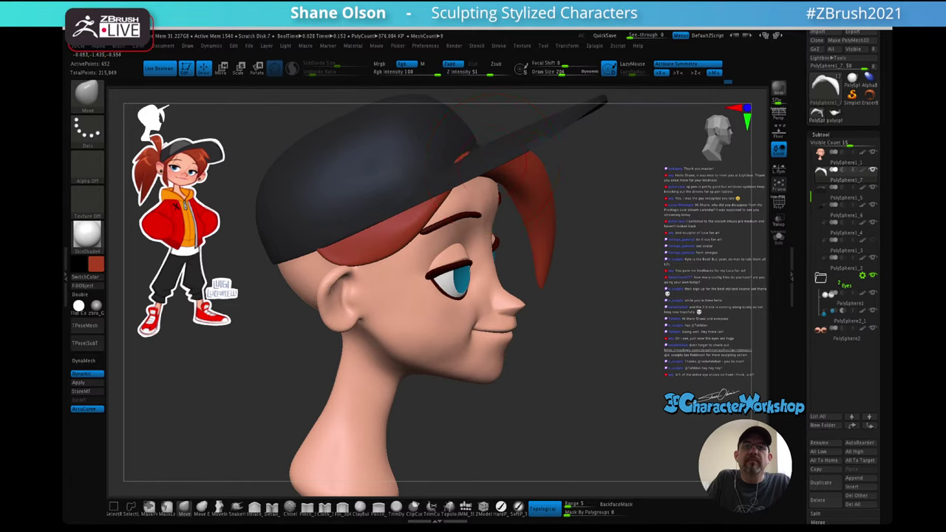
{"action": "left_click_drag", "start_coordinate": [662, 250], "coordinate": [631, 226]}
{"action": "left_click_drag", "start_coordinate": [600, 255], "coordinate": [644, 251]}
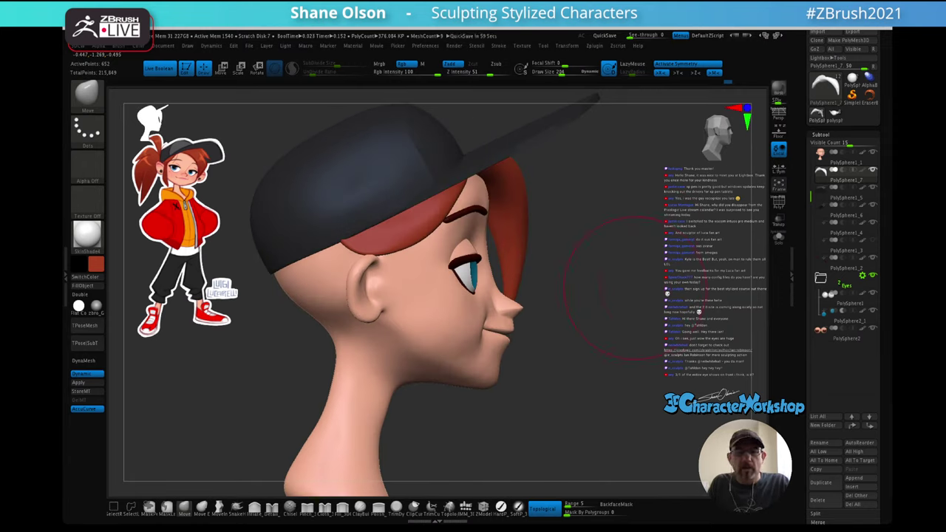
{"action": "left_click_drag", "start_coordinate": [591, 333], "coordinate": [599, 306], "text": "alt"}
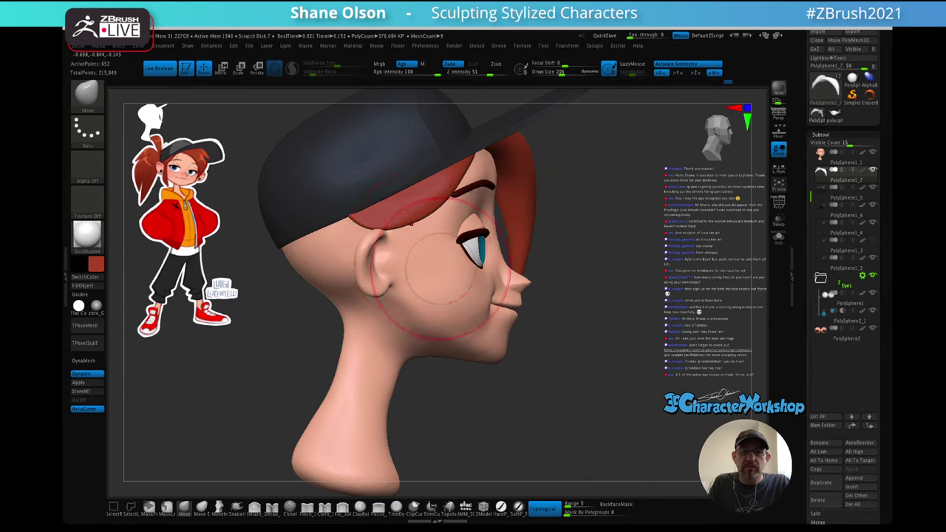
{"action": "mouse_move", "coordinate": [561, 251]}
{"action": "left_mouse_down"}
{"action": "mouse_move", "coordinate": [460, 244]}
{"action": "mouse_move", "coordinate": [451, 231]}
{"action": "left_mouse_up"}
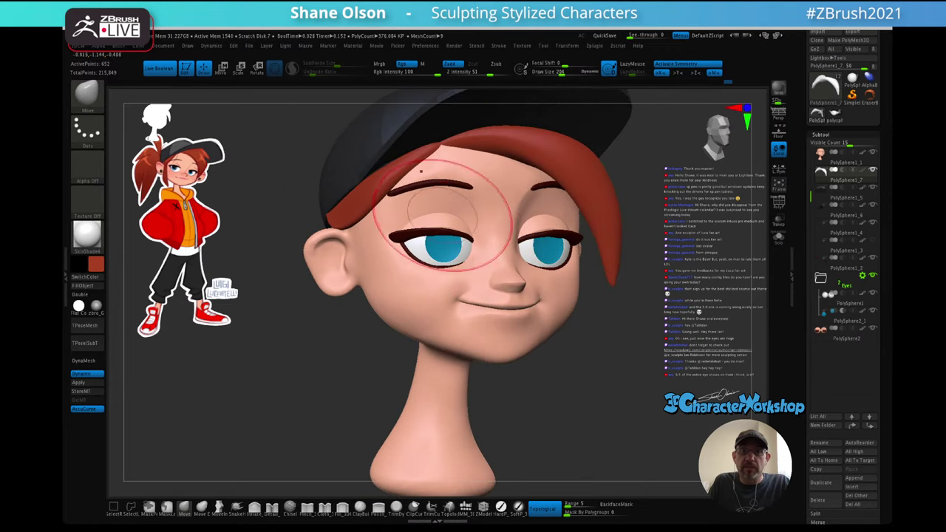
{"action": "right_click_drag", "start_coordinate": [492, 257], "coordinate": [569, 260]}
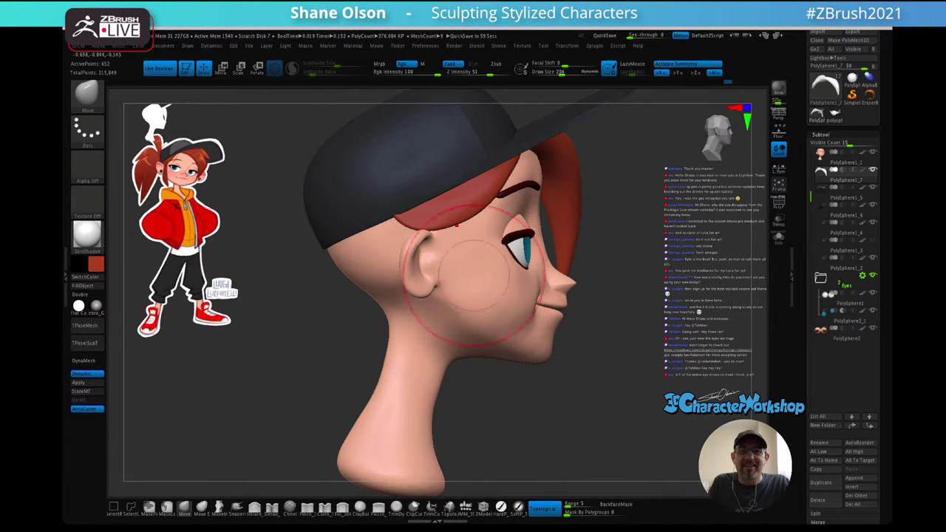
- Insert a mirrored QuadSphere in front of each ear with the IMM primitives brush and check the pair from the front
{"action": "left_click", "coordinate": [465, 507]}
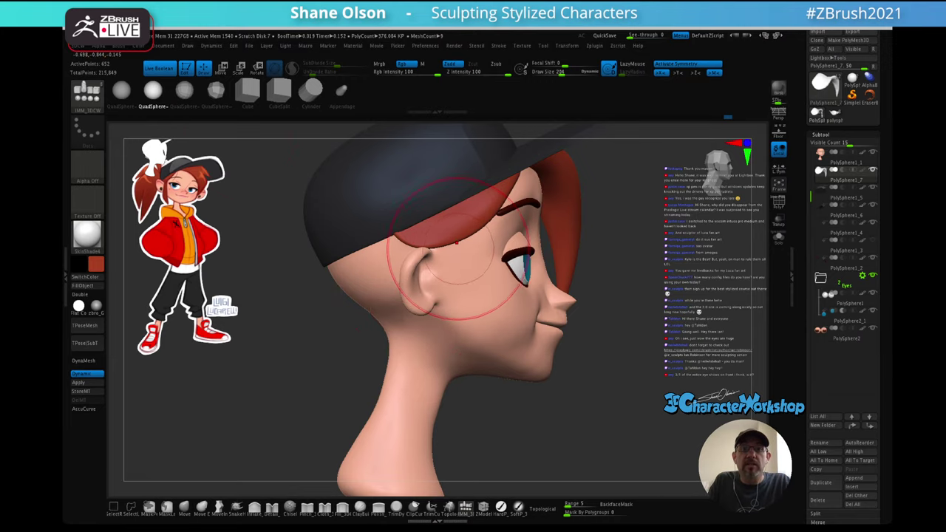
{"action": "left_click_drag", "start_coordinate": [465, 248], "coordinate": [471, 283]}
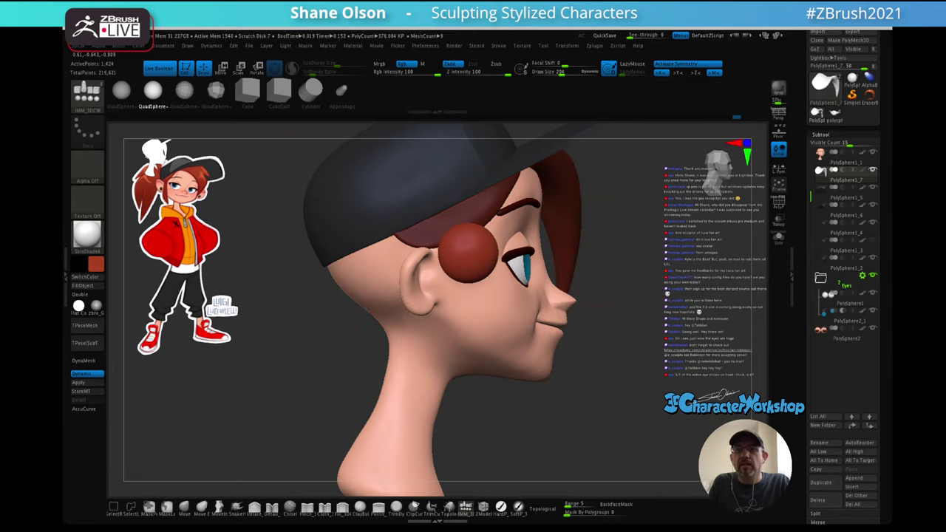
{"action": "left_click_drag", "start_coordinate": [606, 347], "coordinate": [487, 347]}
{"action": "mouse_move", "coordinate": [606, 296]}
{"action": "left_mouse_down"}
{"action": "mouse_move", "coordinate": [728, 288]}
{"action": "mouse_move", "coordinate": [630, 280]}
{"action": "left_mouse_up"}
{"action": "right_click_drag", "start_coordinate": [657, 336], "coordinate": [588, 339], "text": "alt"}
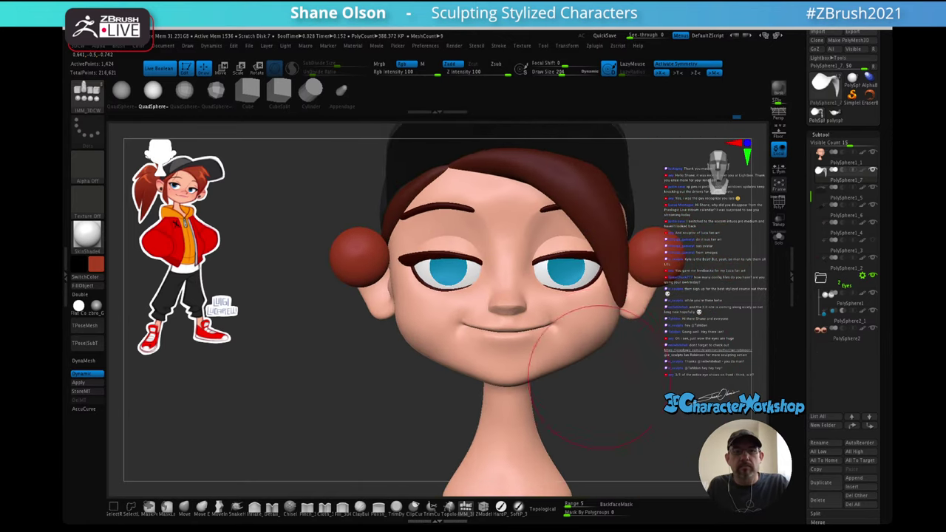
- Straighten the gizmo's orientation, flatten the inserted spheres sideways into thin discs, and position them against the sides of the head
{"action": "key", "text": "w"}
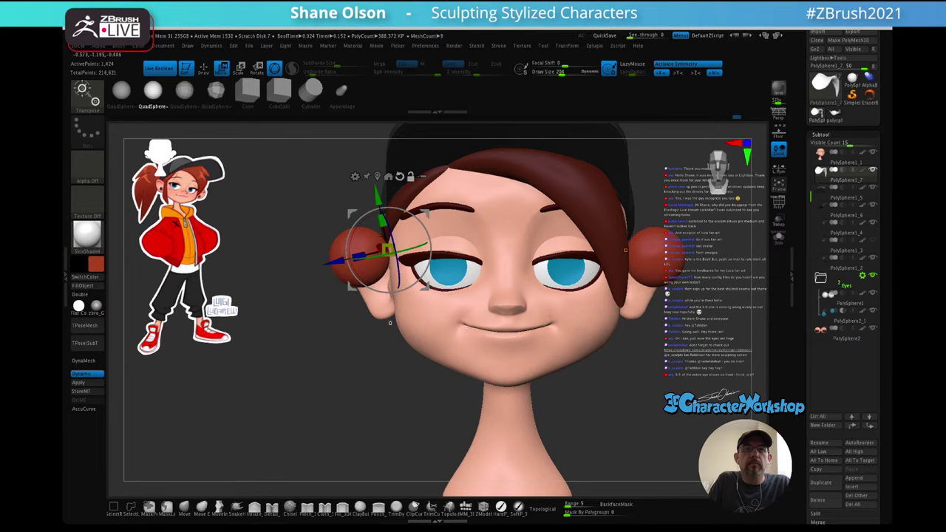
{"action": "left_click", "coordinate": [400, 176], "text": "alt"}
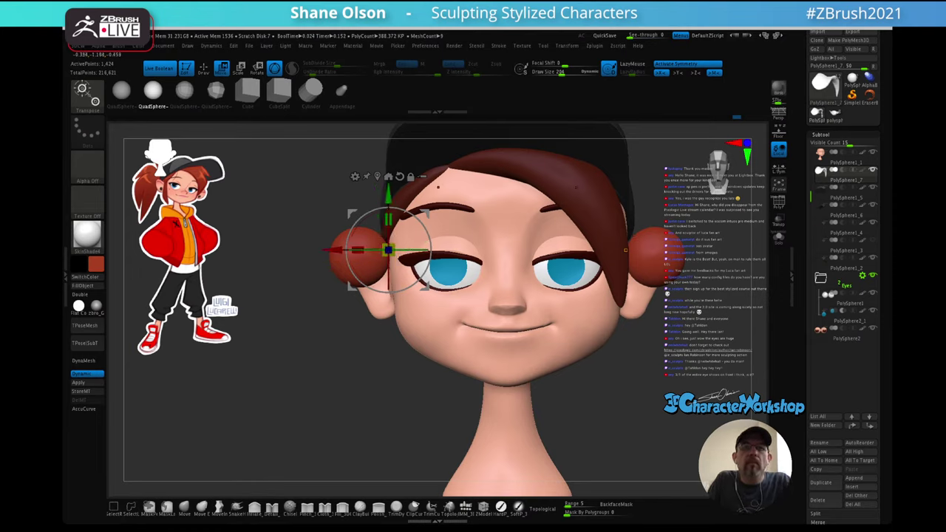
{"action": "left_click_drag", "start_coordinate": [424, 226], "coordinate": [429, 236], "text": "alt"}
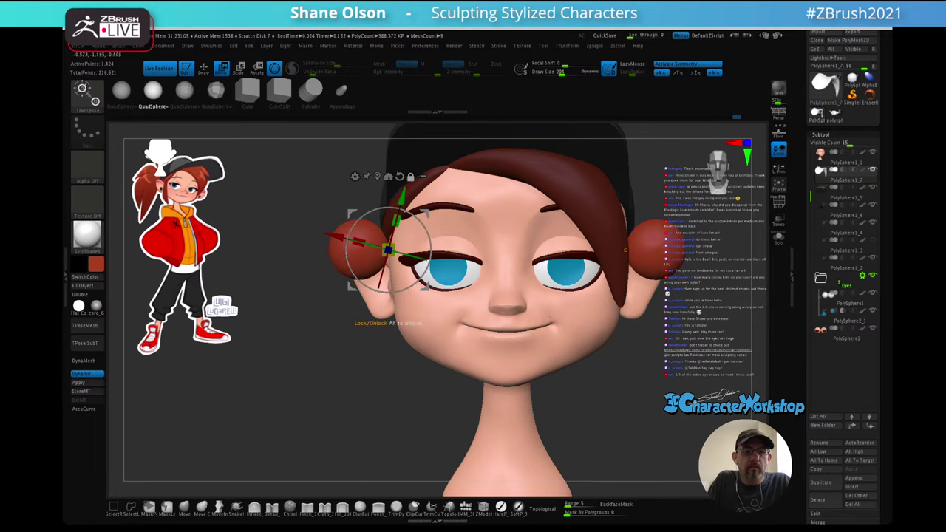
{"action": "left_click", "coordinate": [400, 176], "text": "alt"}
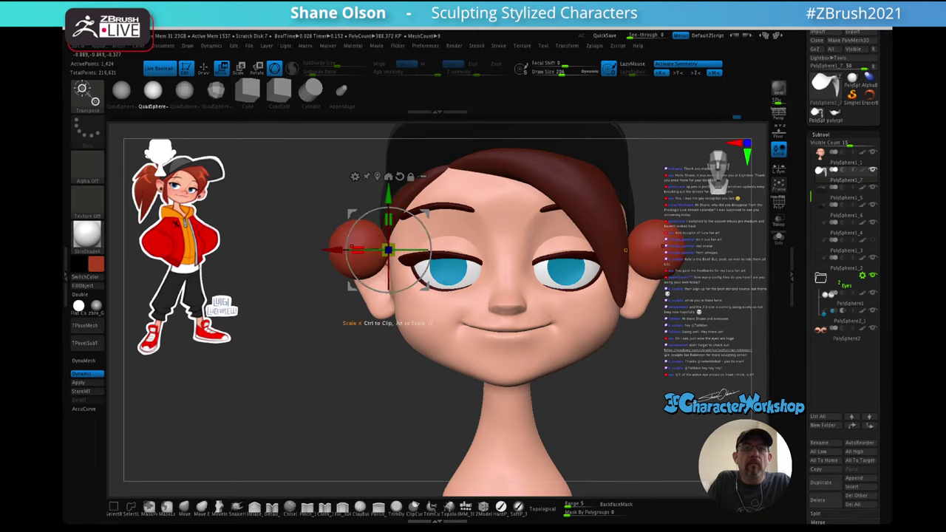
{"action": "left_click_drag", "start_coordinate": [358, 250], "coordinate": [376, 250]}
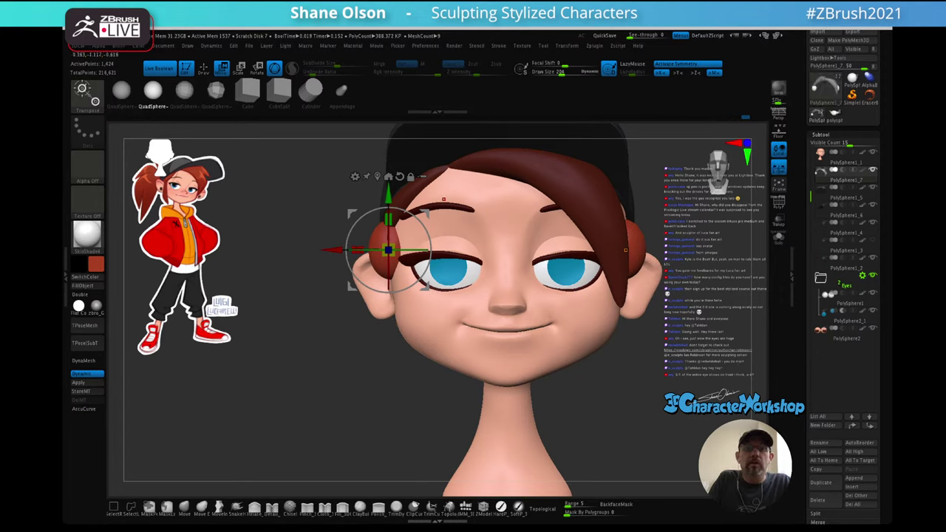
{"action": "left_click_drag", "start_coordinate": [336, 250], "coordinate": [360, 250]}
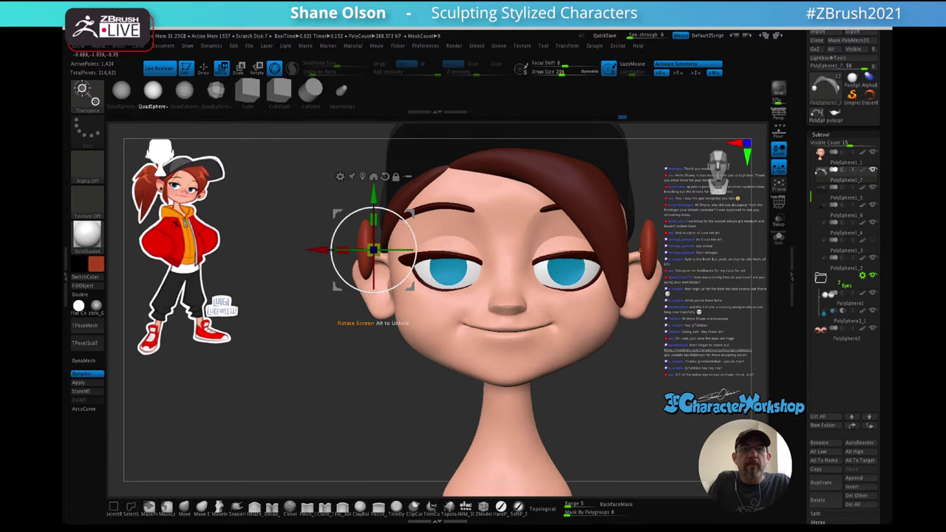
- Raise the gizmo's pivot, stretch the flattened discs into tall ovals, and shift them back toward the ears
{"action": "mouse_move", "coordinate": [373, 194]}
{"action": "left_mouse_down", "text": "alt"}
{"action": "mouse_move", "coordinate": [373, 164]}
{"action": "mouse_move", "coordinate": [373, 183]}
{"action": "left_mouse_up", "text": "alt"}
{"action": "mouse_move", "coordinate": [442, 177]}
{"action": "right_mouse_down"}
{"action": "mouse_move", "coordinate": [467, 179]}
{"action": "mouse_move", "coordinate": [442, 175]}
{"action": "right_mouse_up"}
{"action": "left_click_drag", "start_coordinate": [373, 220], "coordinate": [393, 227]}
{"action": "right_click_drag", "start_coordinate": [425, 224], "coordinate": [484, 221]}
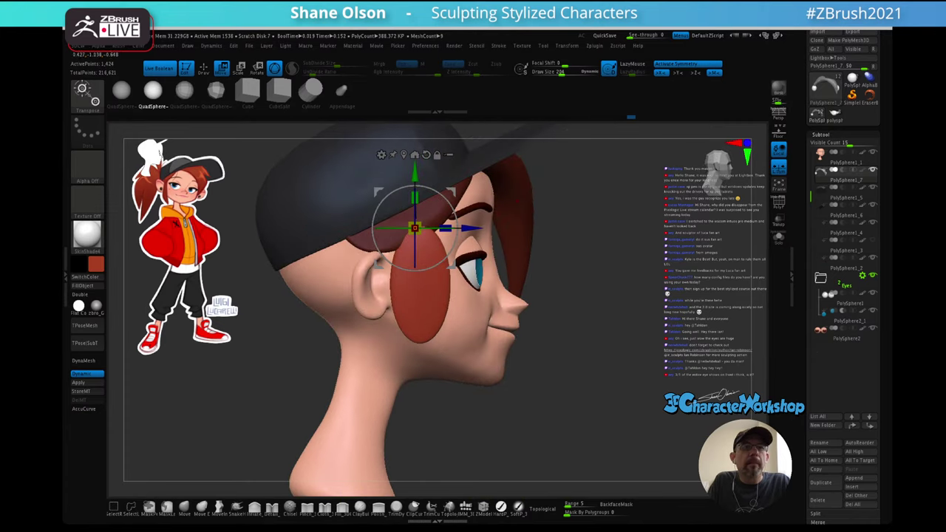
{"action": "right_click_drag", "start_coordinate": [511, 188], "coordinate": [530, 255], "text": "alt"}
{"action": "left_click_drag", "start_coordinate": [437, 235], "coordinate": [426, 242]}
{"action": "left_click", "coordinate": [184, 508]}
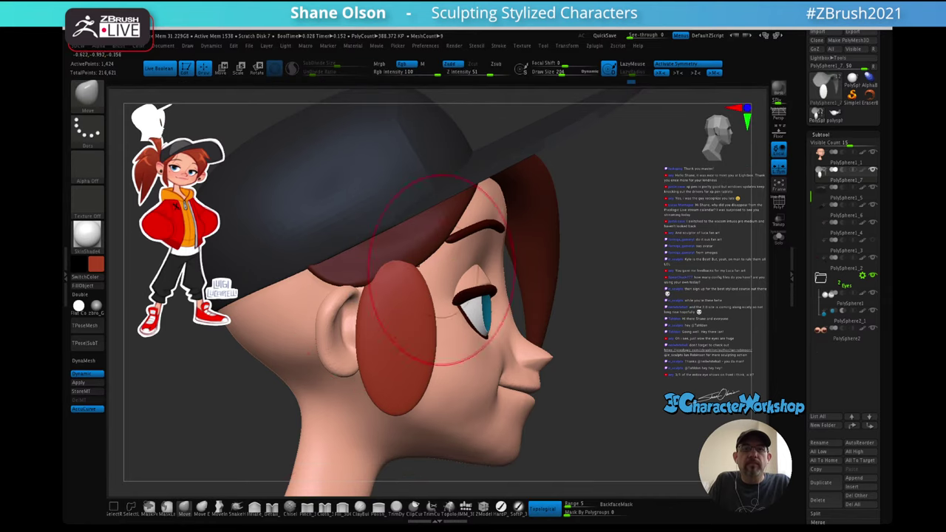
- Tuck the upper ends of the flattened ovals against the head under the side hair with the Move brush, and clear the mask
{"action": "right_click_drag", "start_coordinate": [480, 277], "coordinate": [407, 267]}
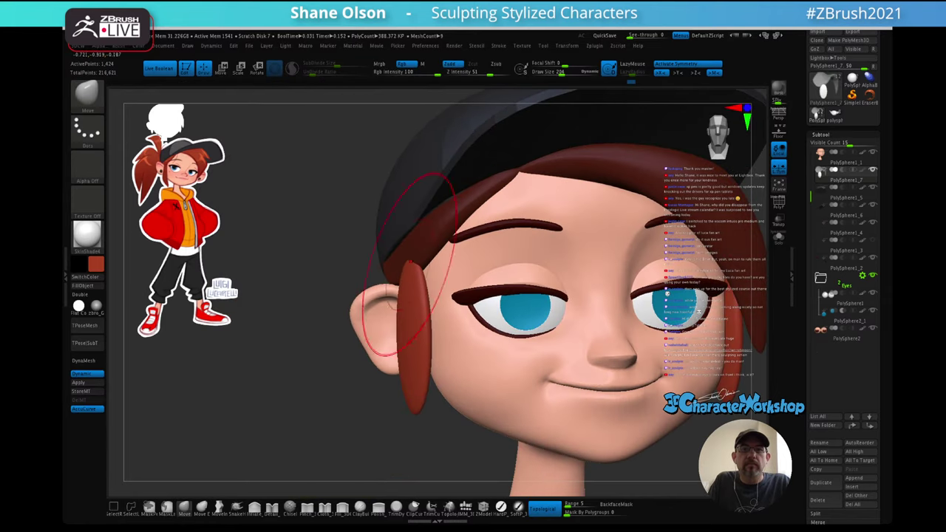
{"action": "left_click_drag", "start_coordinate": [410, 267], "coordinate": [419, 273]}
{"action": "right_click_drag", "start_coordinate": [415, 330], "coordinate": [508, 359]}
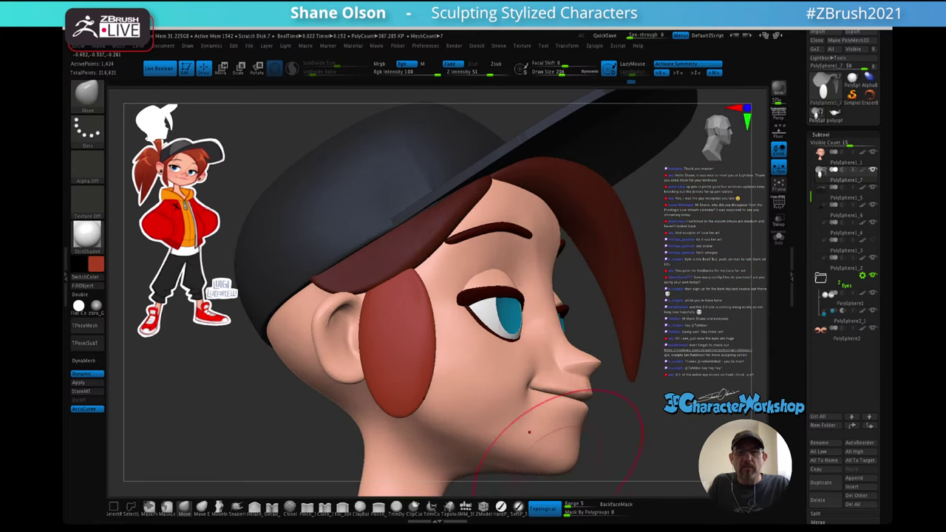
{"action": "mouse_move", "coordinate": [520, 307]}
{"action": "right_mouse_down"}
{"action": "mouse_move", "coordinate": [488, 295]}
{"action": "mouse_move", "coordinate": [497, 265]}
{"action": "right_mouse_up"}
{"action": "right_click_drag", "start_coordinate": [568, 278], "coordinate": [490, 275]}
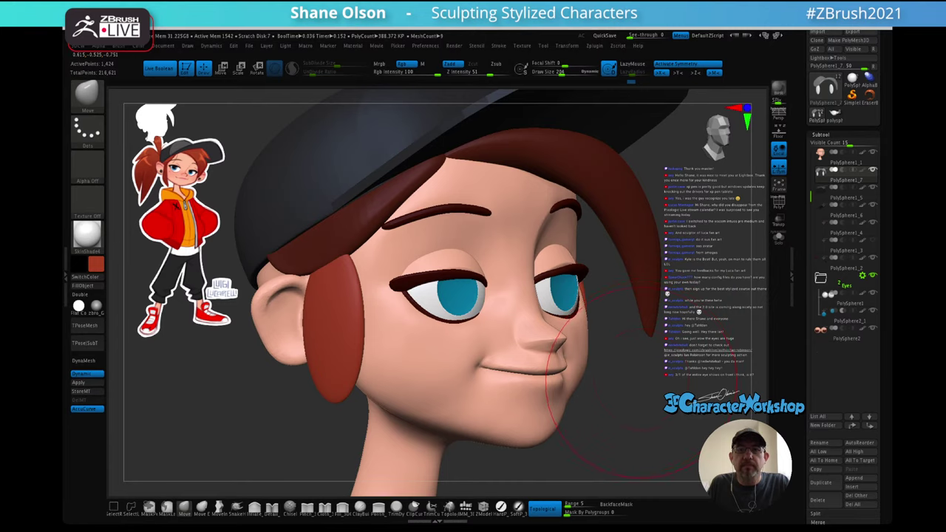
{"action": "left_click_drag", "start_coordinate": [634, 358], "coordinate": [650, 389], "text": "ctrl"}
- Reshape the oval in front of the ear into a straight-edged lock tapering to a point at its lower front corner
{"action": "right_click_drag", "start_coordinate": [544, 384], "coordinate": [652, 386]}
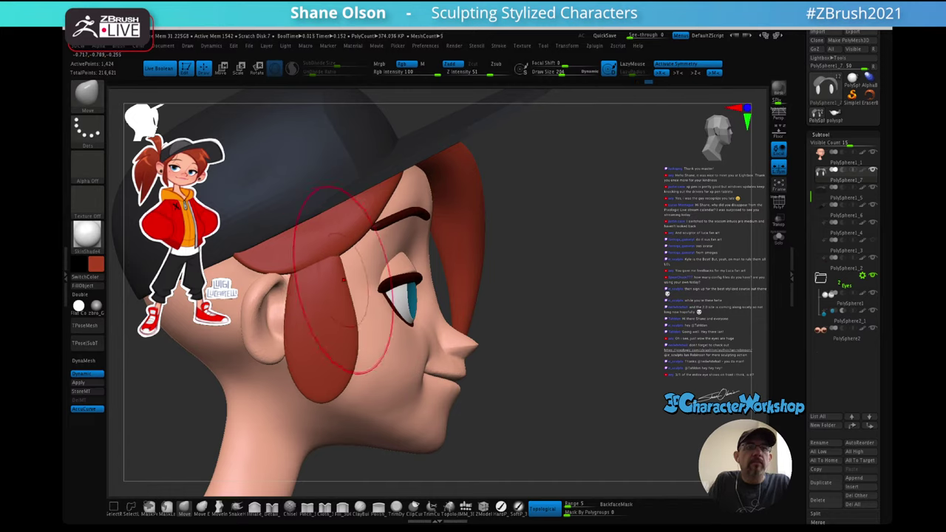
{"action": "mouse_move", "coordinate": [341, 394]}
{"action": "left_mouse_down"}
{"action": "mouse_move", "coordinate": [346, 409]}
{"action": "mouse_move", "coordinate": [324, 410]}
{"action": "mouse_move", "coordinate": [331, 390]}
{"action": "mouse_move", "coordinate": [309, 380]}
{"action": "mouse_move", "coordinate": [291, 328]}
{"action": "left_mouse_up"}
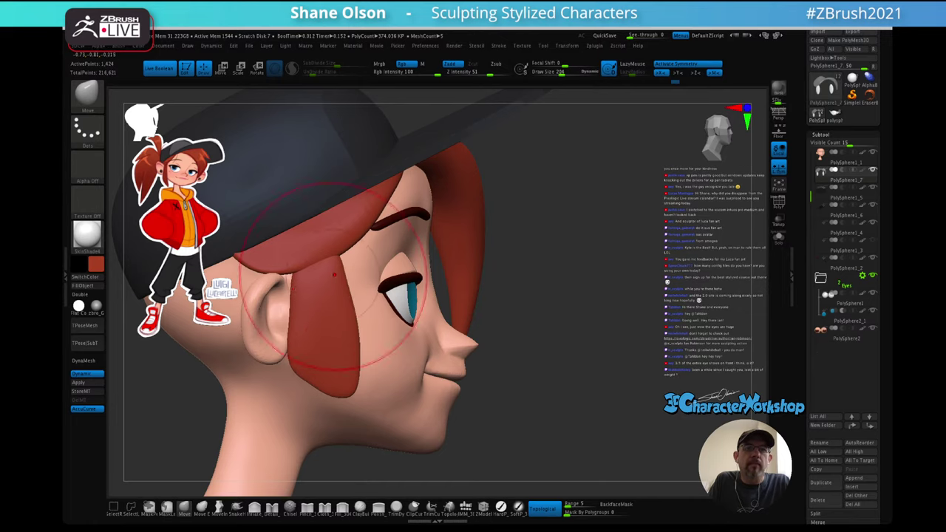
{"action": "left_click_drag", "start_coordinate": [344, 288], "coordinate": [340, 289]}
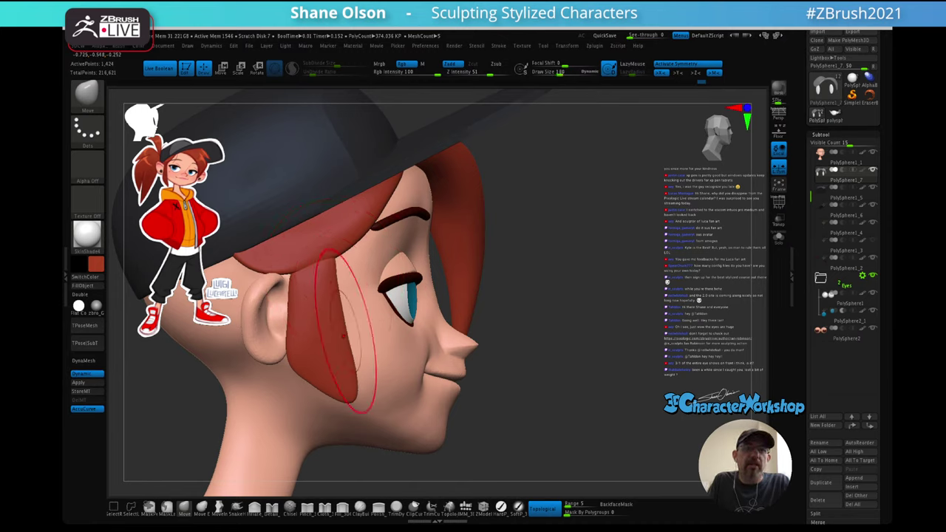
- Enlarge the Move brush to a draw size of 248 and bring the mirrored side locks in against the cheeks from the front
{"action": "right_click_drag", "start_coordinate": [445, 311], "coordinate": [335, 294]}
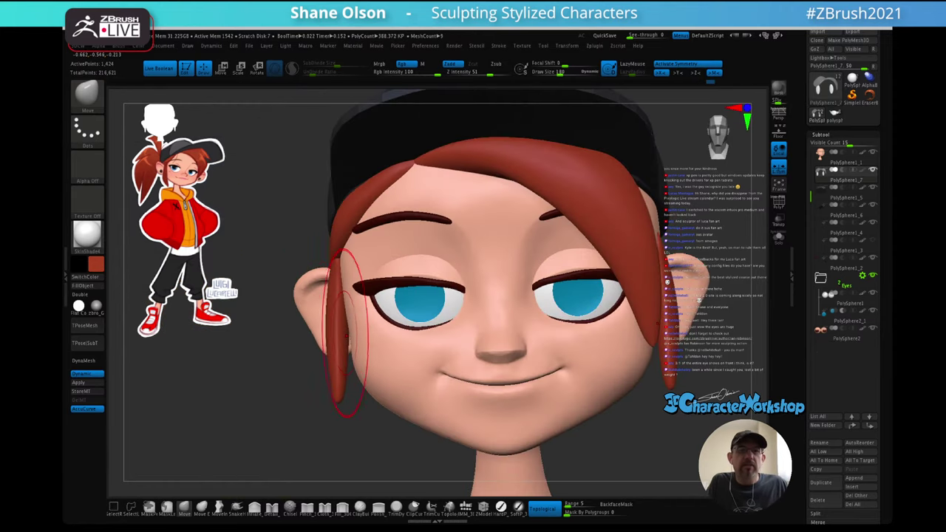
{"action": "key", "text": "bracketright"}
{"action": "key", "text": "bracketright"}
{"action": "key", "text": "bracketright"}
{"action": "key", "text": "bracketright"}
{"action": "left_click_drag", "start_coordinate": [332, 334], "coordinate": [336, 334]}
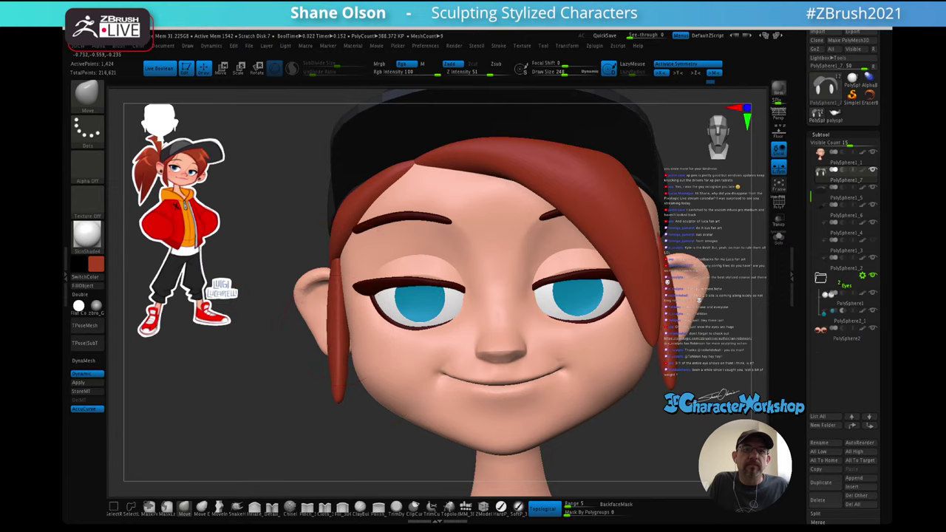
{"action": "left_click_drag", "start_coordinate": [340, 399], "coordinate": [346, 379]}
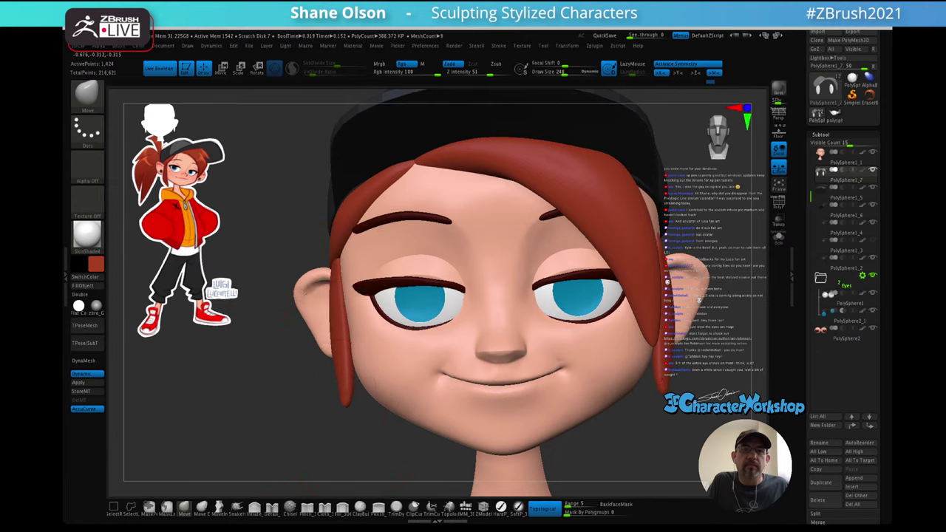
- Pull the tips of the mirrored side locks farther down along the jaw and check their shape from both sides of the head
{"action": "left_click_drag", "start_coordinate": [260, 399], "coordinate": [329, 407]}
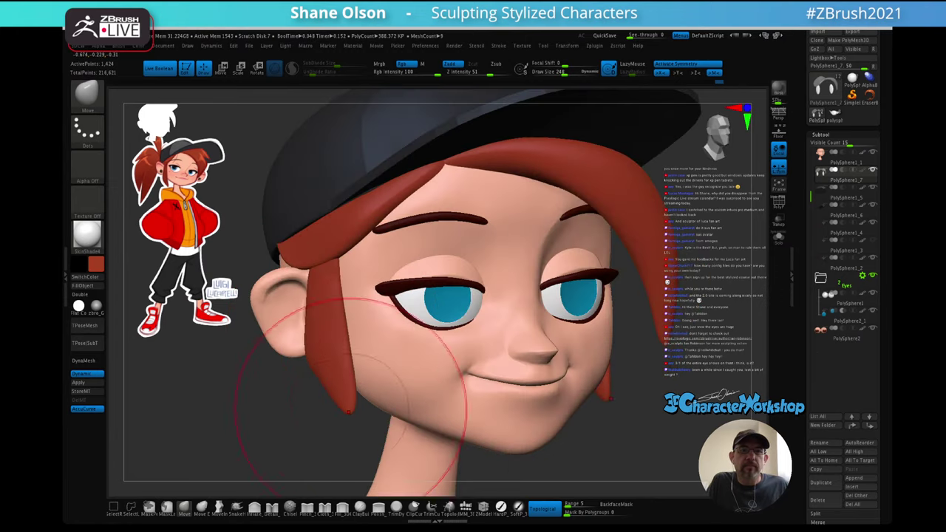
{"action": "left_click_drag", "start_coordinate": [259, 381], "coordinate": [343, 381]}
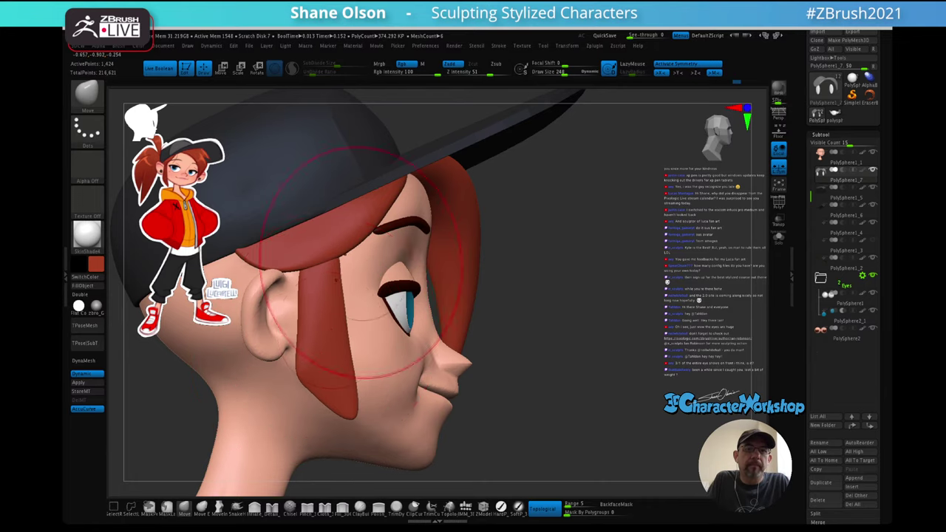
{"action": "mouse_move", "coordinate": [359, 264]}
{"action": "right_mouse_down"}
{"action": "mouse_move", "coordinate": [275, 258]}
{"action": "mouse_move", "coordinate": [327, 277]}
{"action": "right_mouse_up"}
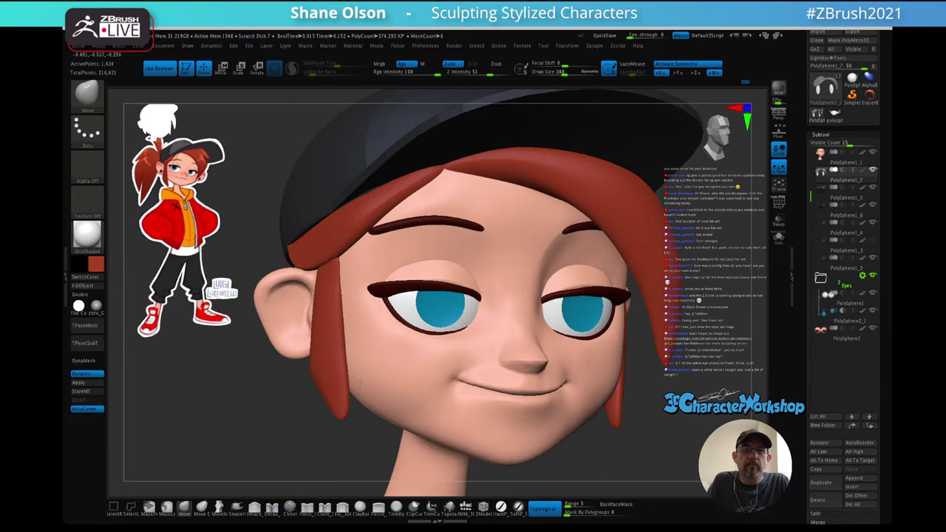
{"action": "mouse_move", "coordinate": [418, 331]}
{"action": "right_mouse_down"}
{"action": "mouse_move", "coordinate": [346, 329]}
{"action": "mouse_move", "coordinate": [413, 326]}
{"action": "right_mouse_up"}
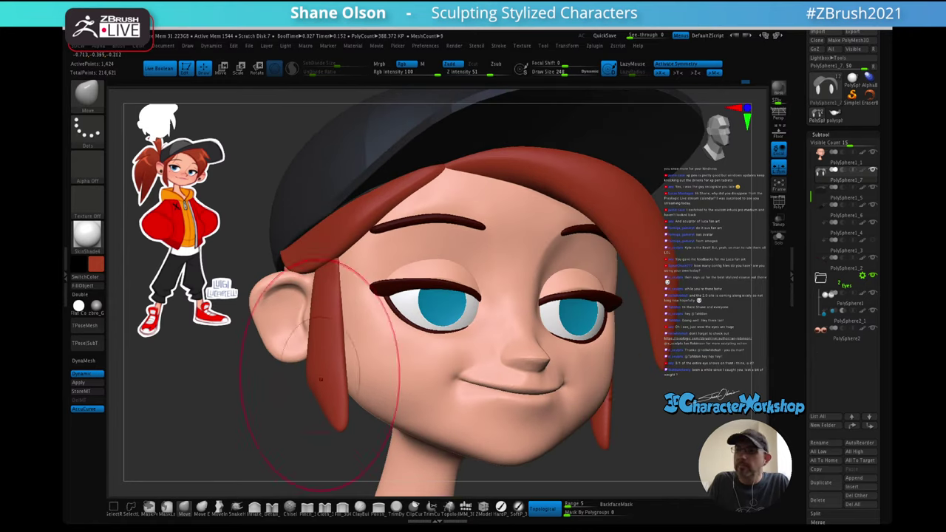
{"action": "right_click_drag", "start_coordinate": [378, 326], "coordinate": [502, 326]}
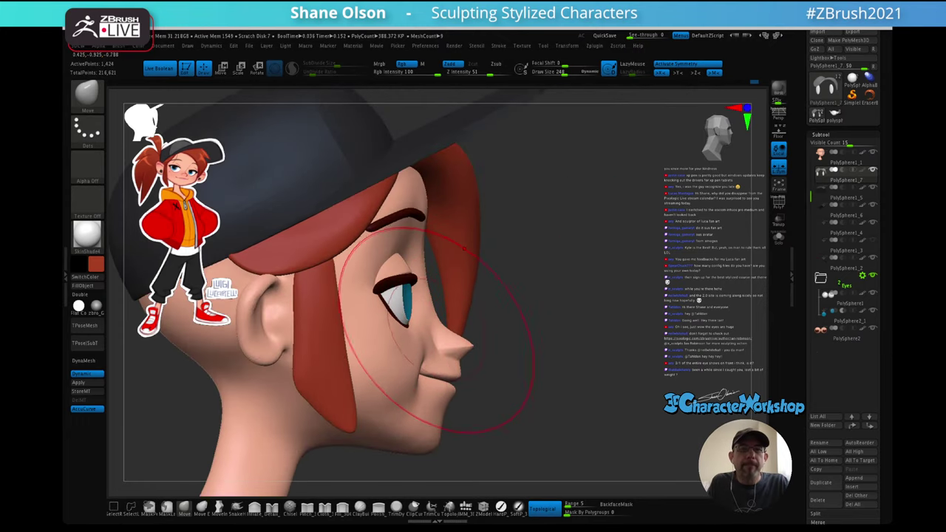
{"action": "right_click_drag", "start_coordinate": [436, 331], "coordinate": [478, 298], "text": "ctrl"}
{"action": "mouse_move", "coordinate": [547, 285]}
{"action": "right_mouse_down", "text": "alt"}
{"action": "mouse_move", "coordinate": [605, 270]}
{"action": "mouse_move", "coordinate": [480, 269]}
{"action": "mouse_move", "coordinate": [547, 268]}
{"action": "right_mouse_up", "text": "alt"}
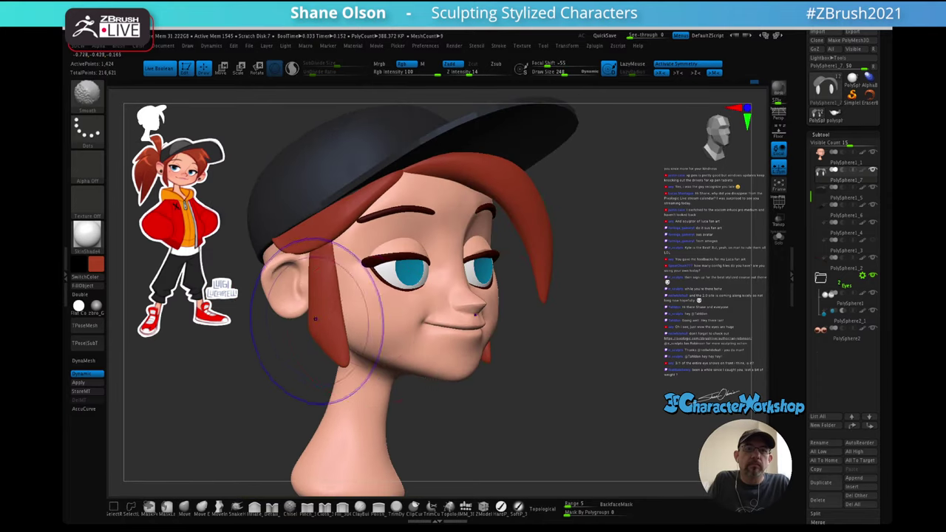
{"action": "mouse_move", "coordinate": [354, 323]}
{"action": "right_mouse_down"}
{"action": "mouse_move", "coordinate": [235, 321]}
{"action": "mouse_move", "coordinate": [641, 301]}
{"action": "mouse_move", "coordinate": [661, 251]}
{"action": "mouse_move", "coordinate": [665, 270]}
{"action": "mouse_move", "coordinate": [713, 271]}
{"action": "right_mouse_up"}
{"action": "mouse_move", "coordinate": [651, 270]}
{"action": "right_mouse_down"}
{"action": "mouse_move", "coordinate": [605, 265]}
{"action": "mouse_move", "coordinate": [599, 277]}
{"action": "mouse_move", "coordinate": [640, 275]}
{"action": "mouse_move", "coordinate": [545, 280]}
{"action": "right_mouse_up"}
{"action": "mouse_move", "coordinate": [582, 248]}
{"action": "right_mouse_down"}
{"action": "mouse_move", "coordinate": [564, 249]}
{"action": "mouse_move", "coordinate": [594, 247]}
{"action": "mouse_move", "coordinate": [604, 272]}
{"action": "mouse_move", "coordinate": [578, 258]}
{"action": "mouse_move", "coordinate": [631, 268]}
{"action": "right_mouse_up"}
{"action": "mouse_move", "coordinate": [591, 309]}
{"action": "right_mouse_down", "text": "ctrl"}
{"action": "mouse_move", "coordinate": [572, 280]}
{"action": "mouse_move", "coordinate": [567, 289]}
{"action": "right_mouse_up", "text": "ctrl"}
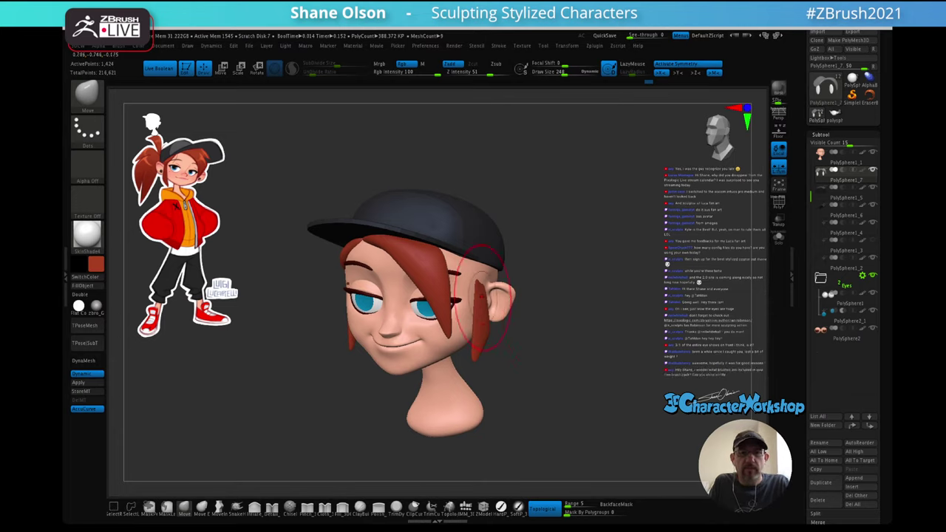
- Turn off dynamic subdivision and display the polyframe to show the topology of the hair pieces
{"action": "key", "text": "shift+d"}
{"action": "key", "text": "shift+f"}
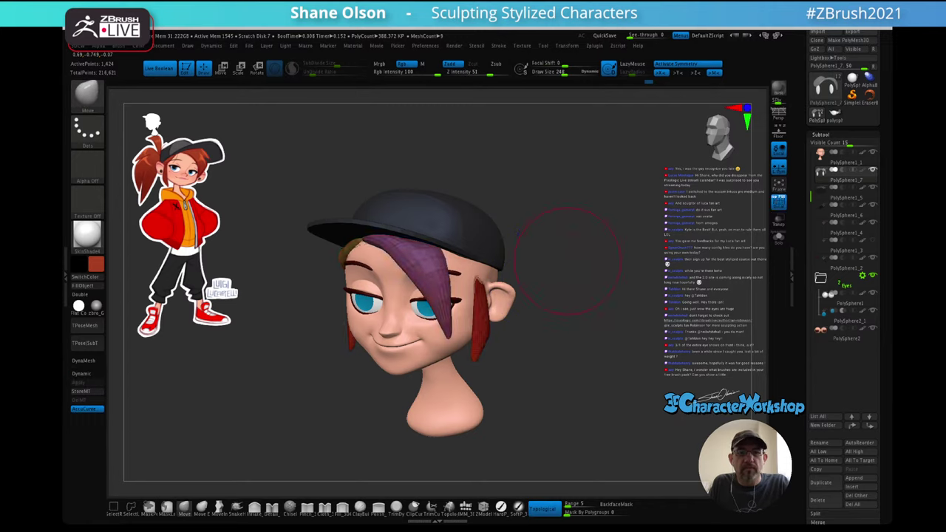
{"action": "left_click_drag", "start_coordinate": [581, 244], "coordinate": [575, 271], "text": "alt"}
{"action": "right_click_drag", "start_coordinate": [484, 337], "coordinate": [506, 331]}
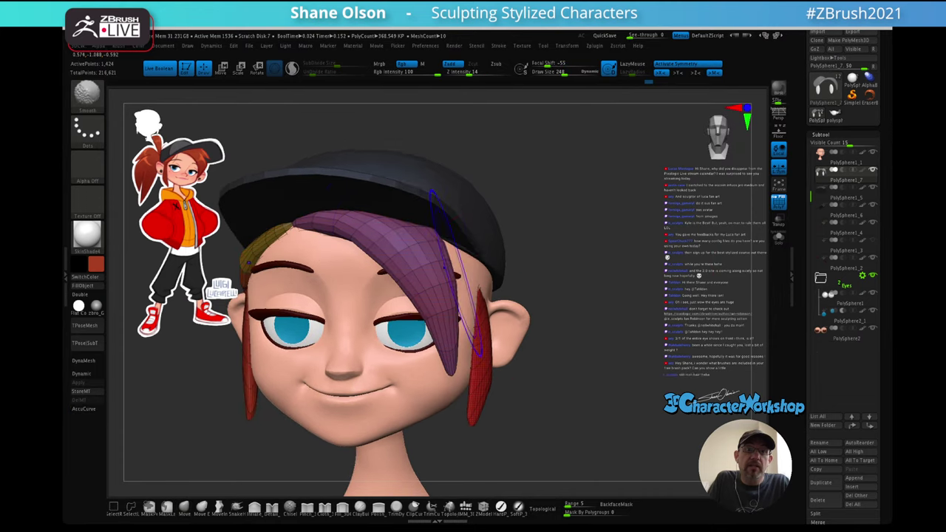
- Turn off X symmetry and smooth the outer edge of the large front bang
{"action": "mouse_move", "coordinate": [437, 280]}
{"action": "left_mouse_down", "text": "shift"}
{"action": "mouse_move", "coordinate": [440, 288]}
{"action": "mouse_move", "coordinate": [429, 258]}
{"action": "mouse_move", "coordinate": [419, 268]}
{"action": "left_mouse_up", "text": "shift"}
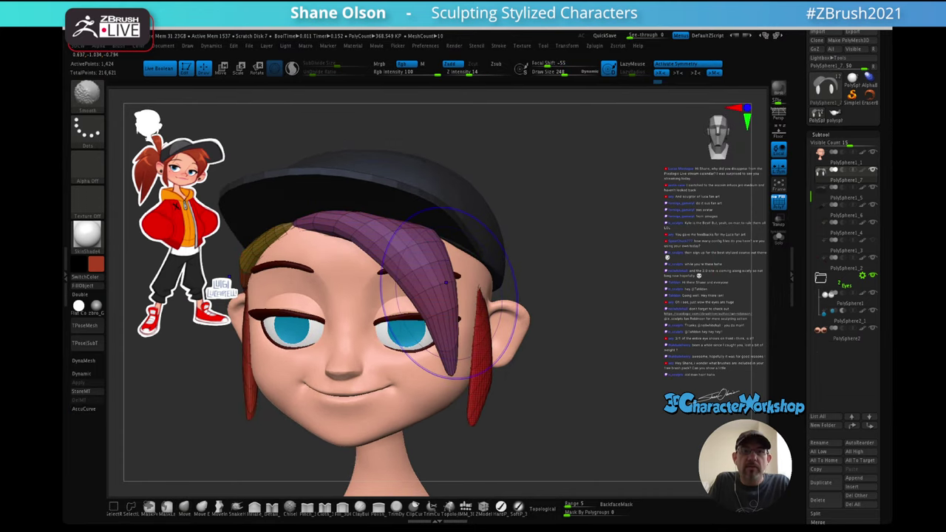
{"action": "key", "text": "shift+z"}
{"action": "key", "text": "z"}
{"action": "key", "text": "x"}
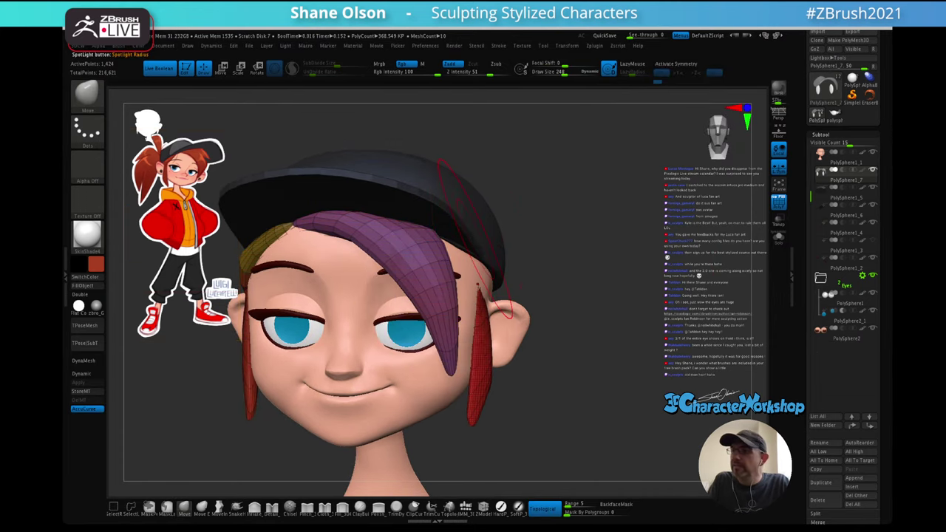
{"action": "left_click_drag", "start_coordinate": [436, 314], "coordinate": [384, 272], "text": "shift"}
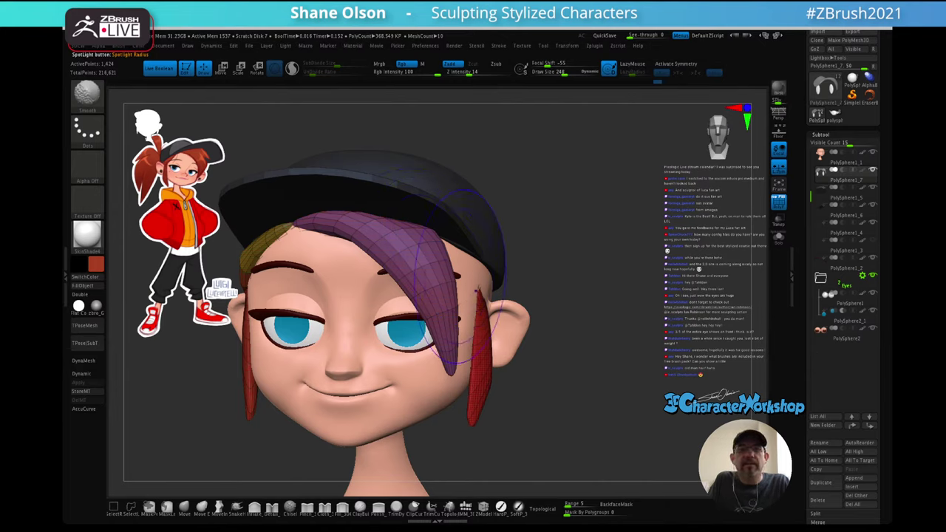
{"action": "mouse_move", "coordinate": [432, 296]}
{"action": "left_mouse_down", "text": "shift"}
{"action": "mouse_move", "coordinate": [402, 296]}
{"action": "mouse_move", "coordinate": [425, 295]}
{"action": "mouse_move", "coordinate": [459, 328]}
{"action": "left_mouse_up", "text": "shift"}
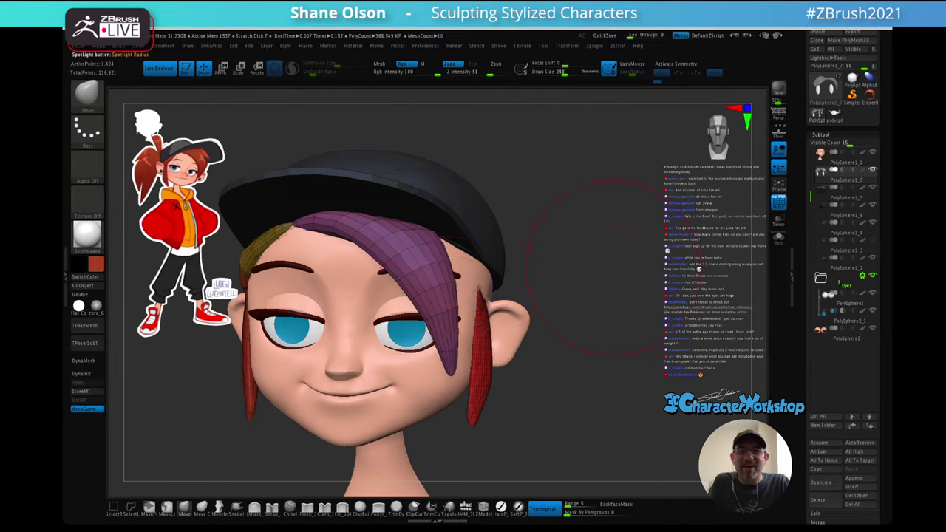
- Turn dynamic subdivision back on and examine the bangs and side locks from the front and three-quarter views
{"action": "left_click_drag", "start_coordinate": [611, 250], "coordinate": [543, 242]}
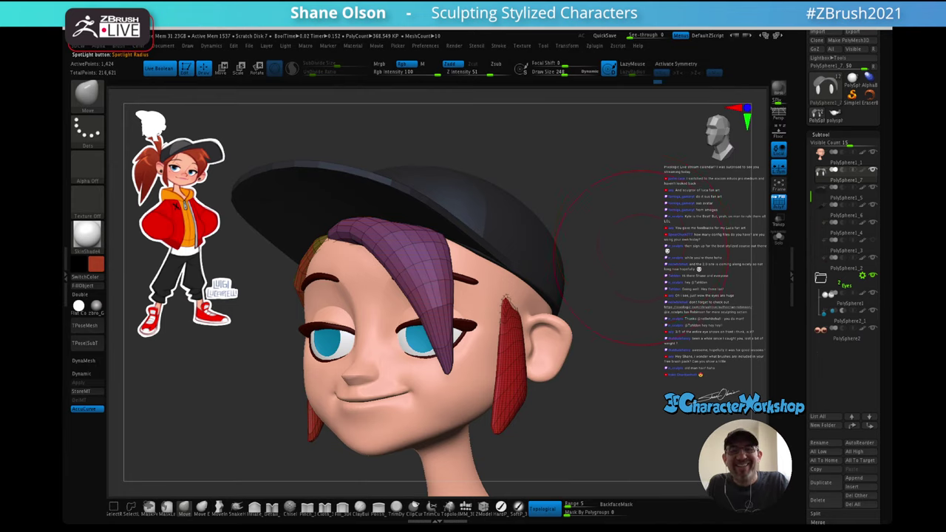
{"action": "mouse_move", "coordinate": [641, 252]}
{"action": "left_mouse_down"}
{"action": "mouse_move", "coordinate": [652, 279]}
{"action": "mouse_move", "coordinate": [647, 262]}
{"action": "mouse_move", "coordinate": [660, 240]}
{"action": "left_mouse_up"}
{"action": "mouse_move", "coordinate": [628, 285]}
{"action": "left_mouse_down"}
{"action": "mouse_move", "coordinate": [648, 286]}
{"action": "mouse_move", "coordinate": [620, 281]}
{"action": "left_mouse_up"}
{"action": "key", "text": "d"}
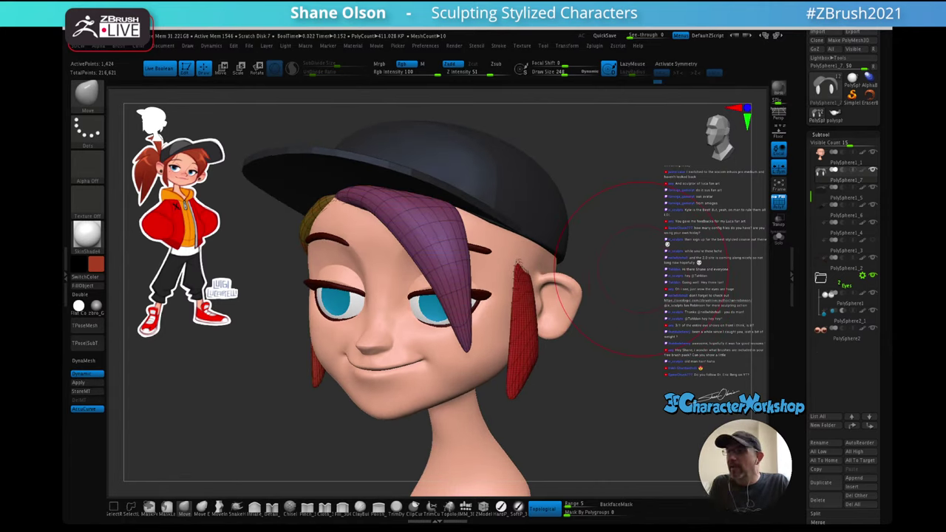
{"action": "mouse_move", "coordinate": [580, 365]}
{"action": "left_mouse_down"}
{"action": "mouse_move", "coordinate": [572, 360]}
{"action": "mouse_move", "coordinate": [586, 357]}
{"action": "left_mouse_up"}
{"action": "left_click_drag", "start_coordinate": [645, 316], "coordinate": [667, 290]}
{"action": "mouse_move", "coordinate": [648, 253]}
{"action": "left_mouse_down"}
{"action": "mouse_move", "coordinate": [644, 241]}
{"action": "mouse_move", "coordinate": [643, 256]}
{"action": "left_mouse_up"}
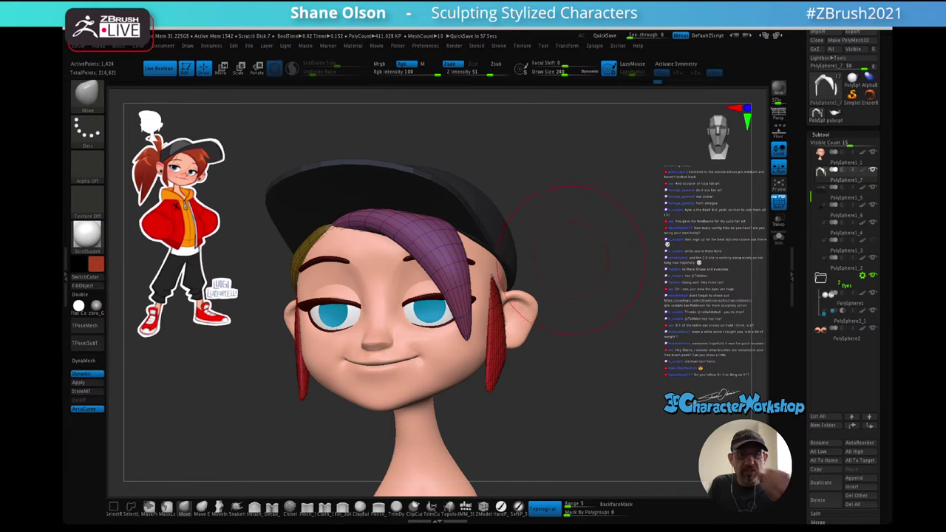
{"action": "mouse_move", "coordinate": [571, 252]}
{"action": "left_mouse_down"}
{"action": "mouse_move", "coordinate": [628, 262]}
{"action": "mouse_move", "coordinate": [561, 260]}
{"action": "mouse_move", "coordinate": [637, 256]}
{"action": "left_mouse_up"}
- Isolate the large front bang with a mask, duplicate it with the gizmo, offset the copy behind it, and scale the copy down slightly
{"action": "key", "text": "w"}
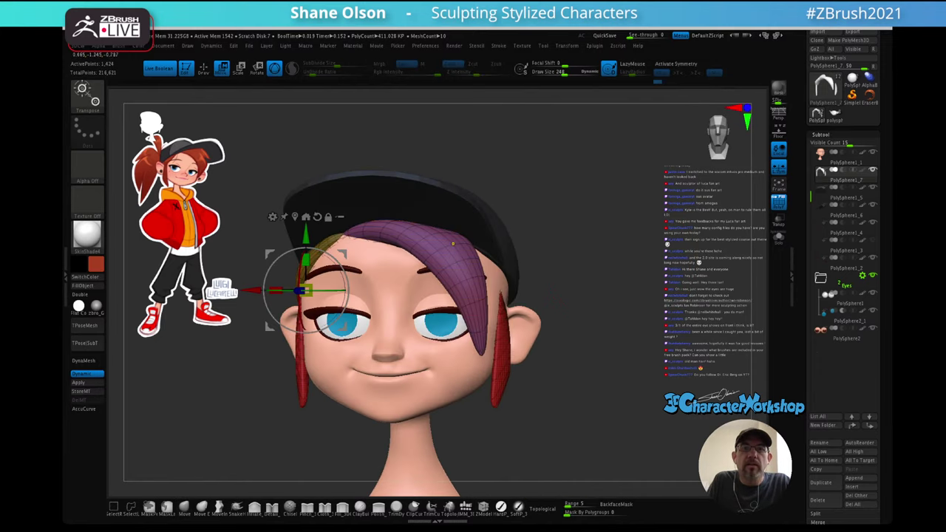
{"action": "left_click", "coordinate": [463, 258], "text": "ctrl"}
{"action": "left_click_drag", "start_coordinate": [584, 258], "coordinate": [553, 259]}
{"action": "left_click_drag", "start_coordinate": [628, 258], "coordinate": [600, 257]}
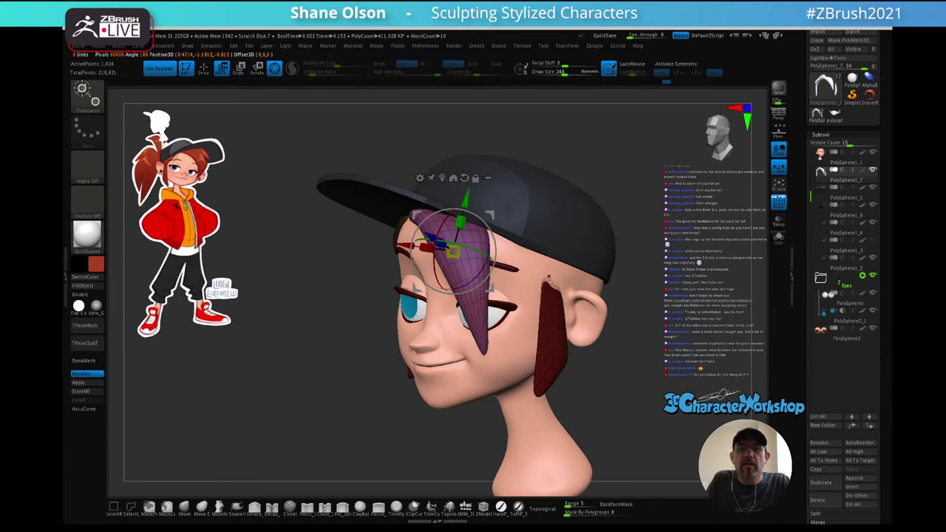
{"action": "left_click_drag", "start_coordinate": [489, 215], "coordinate": [524, 224], "text": "ctrl"}
{"action": "left_click_drag", "start_coordinate": [606, 258], "coordinate": [684, 260]}
{"action": "left_click_drag", "start_coordinate": [621, 273], "coordinate": [658, 280]}
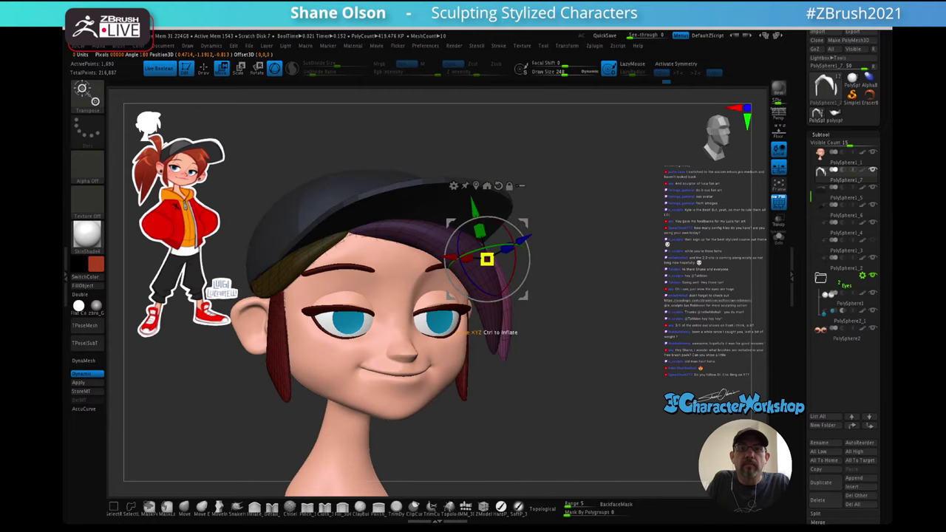
{"action": "left_click_drag", "start_coordinate": [487, 259], "coordinate": [467, 258]}
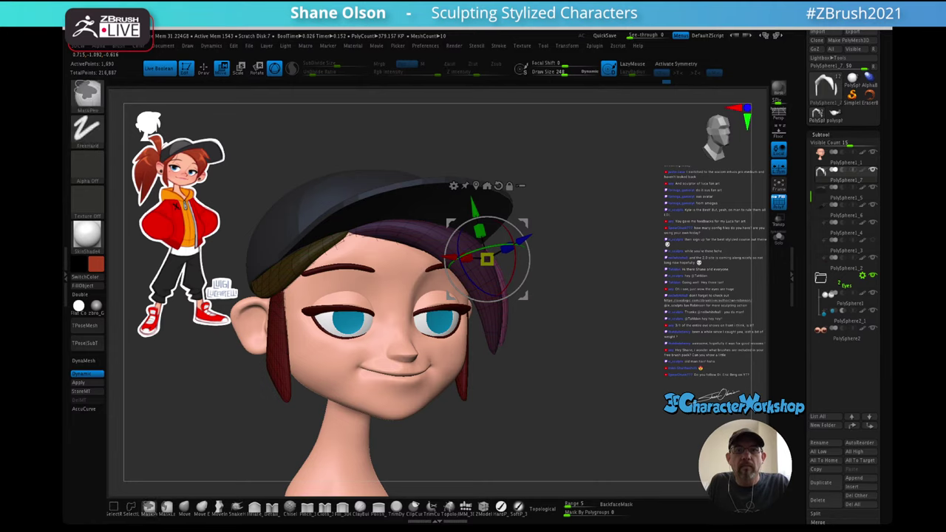
- Give the duplicated bang its own polygroup and mask all the other hair pieces
{"action": "mouse_move", "coordinate": [592, 296]}
{"action": "left_mouse_down", "text": "ctrl"}
{"action": "mouse_move", "coordinate": [614, 318]}
{"action": "mouse_move", "coordinate": [577, 294]}
{"action": "left_mouse_up", "text": "ctrl"}
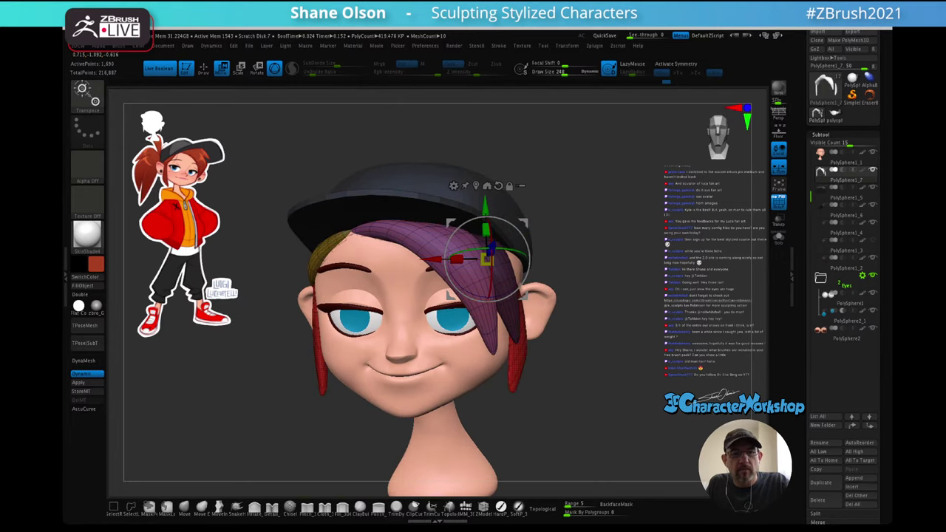
{"action": "key", "text": "ctrl+w"}
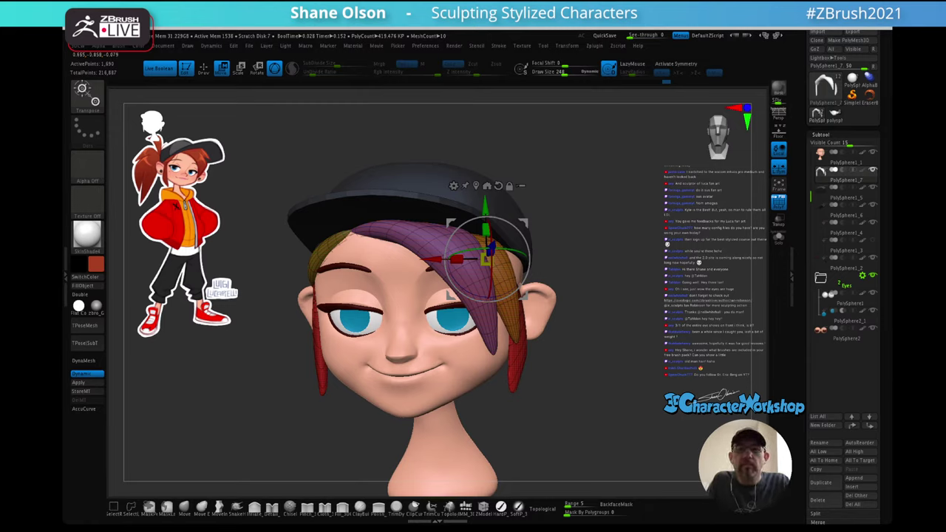
{"action": "left_click", "coordinate": [512, 315], "text": "ctrl"}
{"action": "left_click", "coordinate": [513, 315], "text": "alt"}
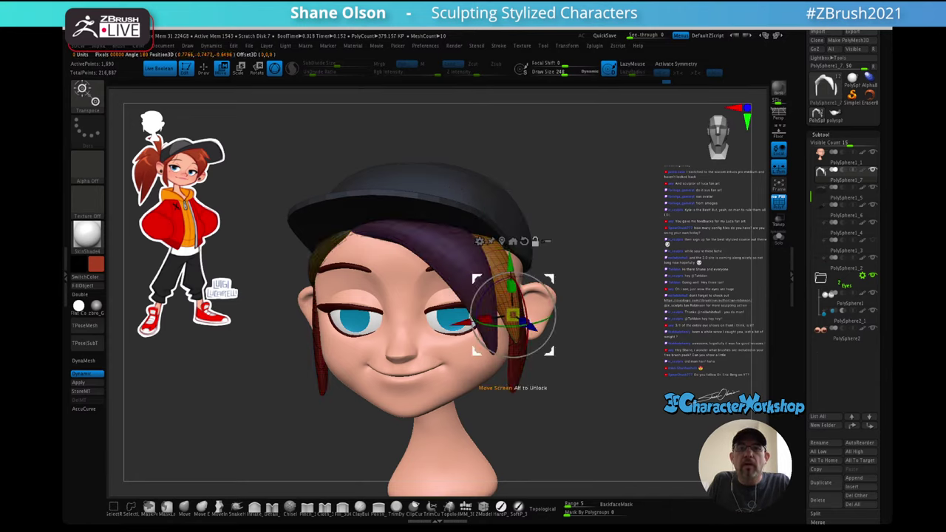
- Relocate the gizmo's pivot to the root of the duplicated bang at the cap brim and scale the lock down
{"action": "left_click_drag", "start_coordinate": [476, 279], "coordinate": [450, 213], "text": "alt"}
{"action": "left_click_drag", "start_coordinate": [628, 355], "coordinate": [533, 350]}
{"action": "left_click_drag", "start_coordinate": [524, 284], "coordinate": [539, 279], "text": "alt"}
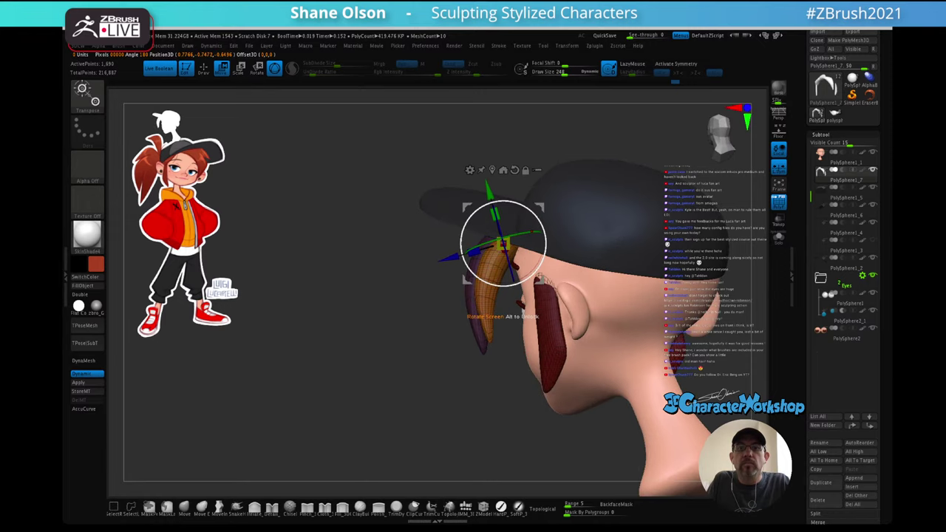
{"action": "left_click_drag", "start_coordinate": [503, 244], "coordinate": [494, 249]}
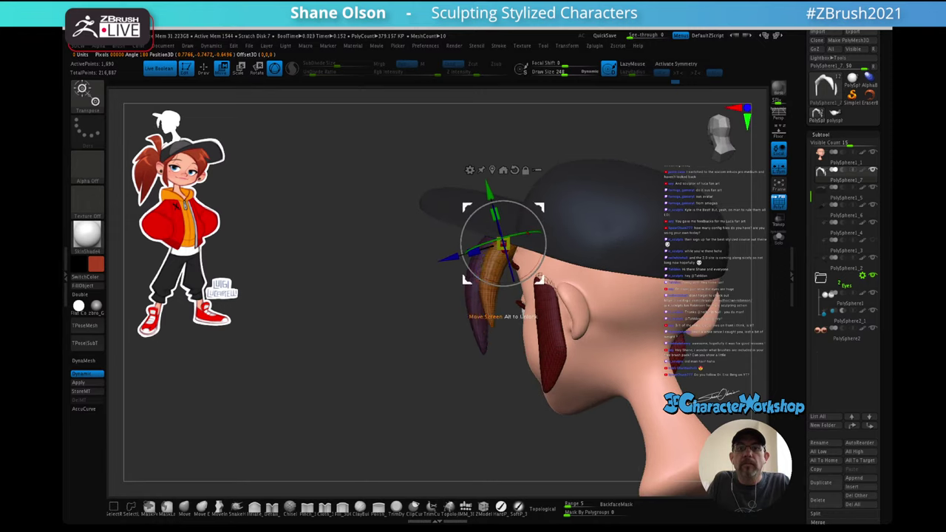
- Shift the duplicated bang behind the large one under the cap brim and rotate it to follow the forehead
{"action": "left_click_drag", "start_coordinate": [539, 279], "coordinate": [516, 272]}
{"action": "left_click_drag", "start_coordinate": [531, 270], "coordinate": [531, 265]}
{"action": "left_click_drag", "start_coordinate": [370, 320], "coordinate": [481, 314]}
{"action": "mouse_move", "coordinate": [461, 267]}
{"action": "left_mouse_down"}
{"action": "mouse_move", "coordinate": [448, 265]}
{"action": "mouse_move", "coordinate": [453, 253]}
{"action": "left_mouse_up"}
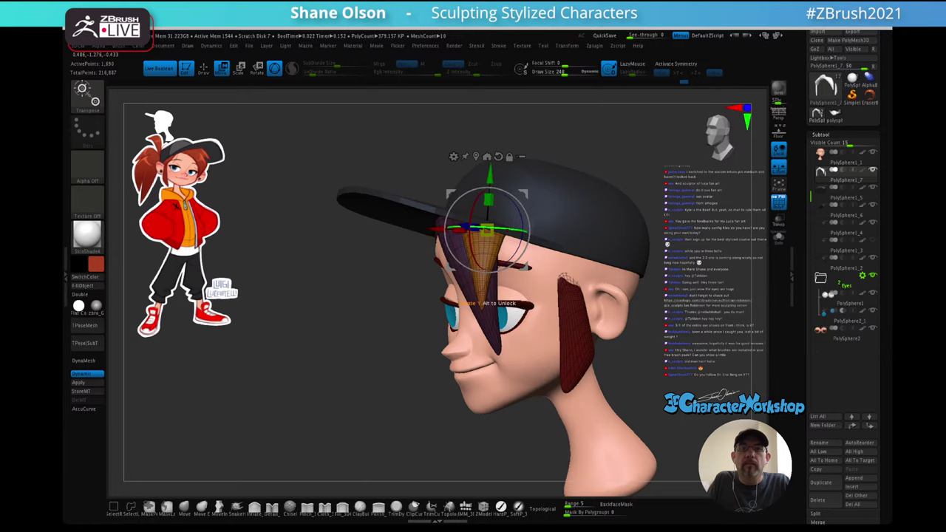
- Nudge the duplicated bang along the forehead behind the large one, then turn off the polyframe display and return to the Move brush
{"action": "left_click_drag", "start_coordinate": [506, 229], "coordinate": [489, 231]}
{"action": "left_click_drag", "start_coordinate": [370, 319], "coordinate": [556, 294]}
{"action": "left_click_drag", "start_coordinate": [555, 260], "coordinate": [545, 260]}
{"action": "left_click_drag", "start_coordinate": [591, 310], "coordinate": [539, 317]}
{"action": "key", "text": "shift+f"}
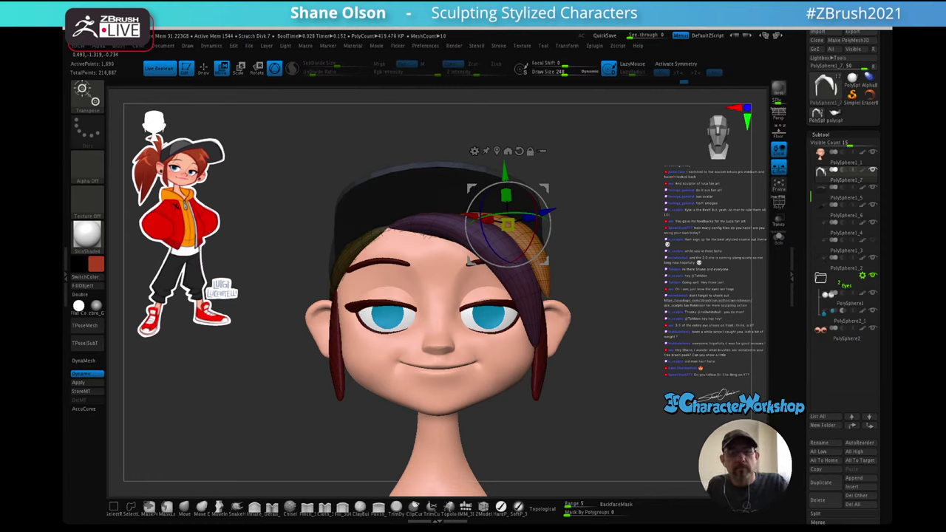
{"action": "key", "text": "q"}
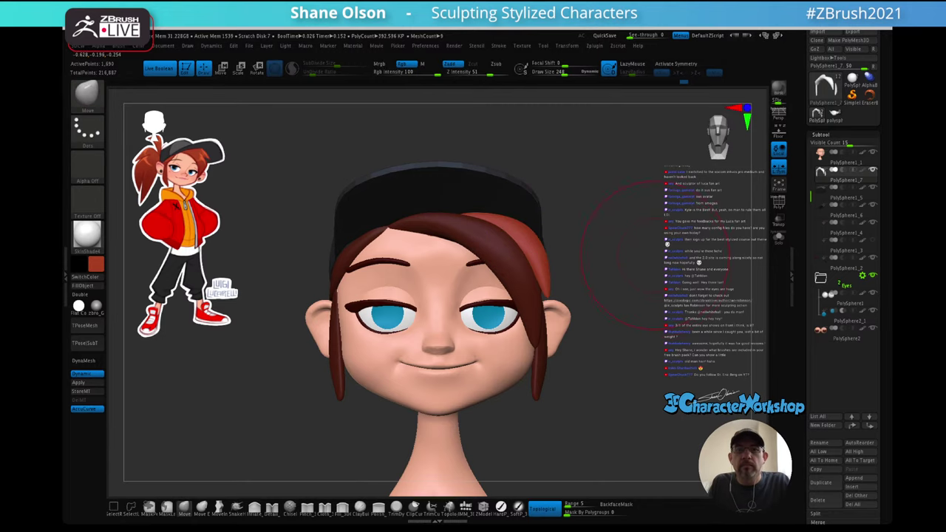
{"action": "left_click_drag", "start_coordinate": [654, 260], "coordinate": [622, 265]}
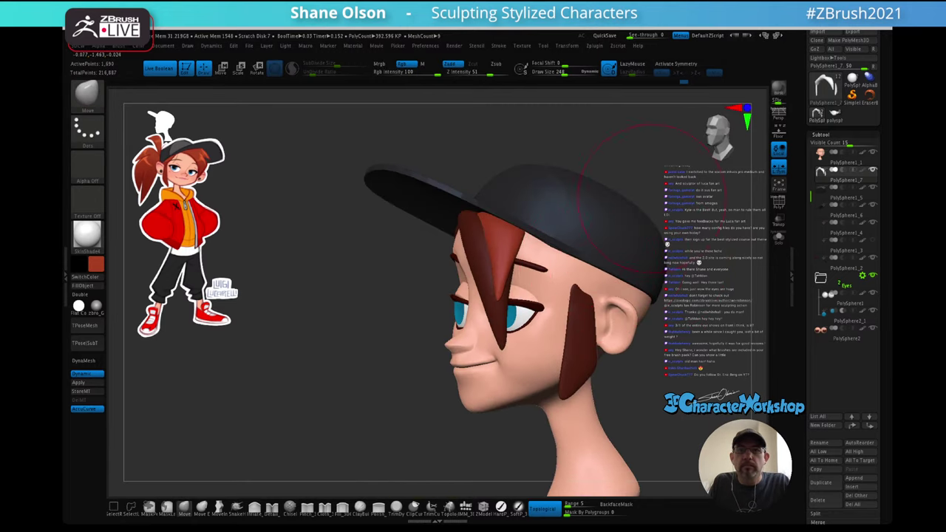
{"action": "mouse_move", "coordinate": [647, 222]}
{"action": "left_mouse_down"}
{"action": "mouse_move", "coordinate": [671, 230]}
{"action": "mouse_move", "coordinate": [680, 219]}
{"action": "mouse_move", "coordinate": [662, 235]}
{"action": "mouse_move", "coordinate": [669, 204]}
{"action": "left_mouse_up"}
{"action": "mouse_move", "coordinate": [628, 257]}
{"action": "left_mouse_down"}
{"action": "mouse_move", "coordinate": [653, 267]}
{"action": "mouse_move", "coordinate": [545, 261]}
{"action": "mouse_move", "coordinate": [645, 262]}
{"action": "mouse_move", "coordinate": [642, 284]}
{"action": "left_mouse_up"}
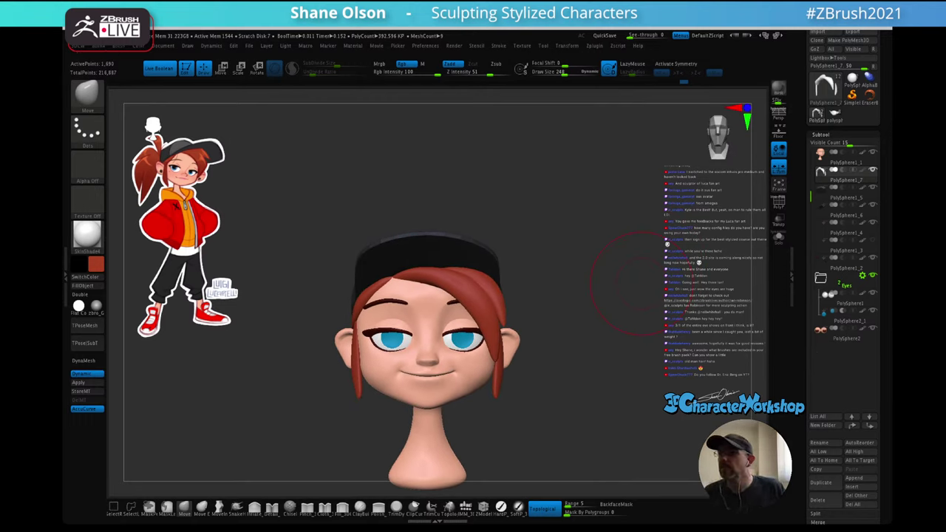
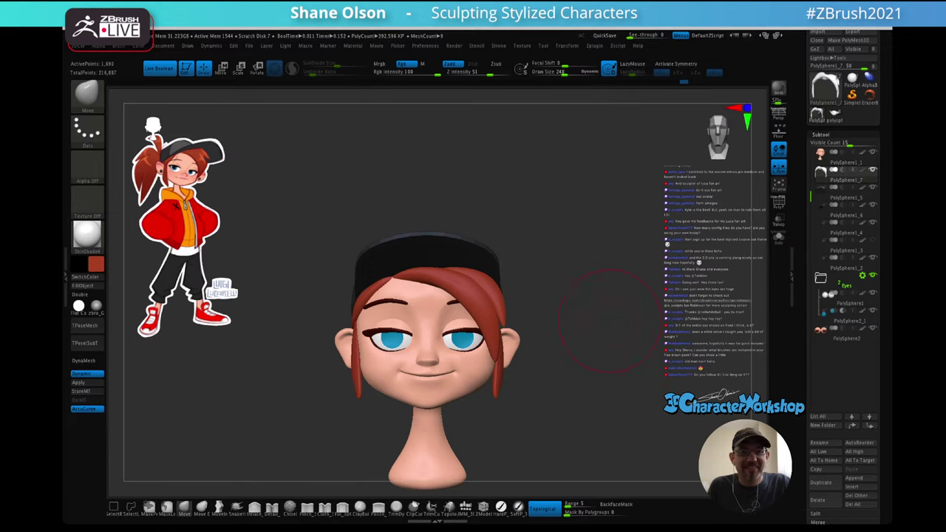
{"action": "mouse_move", "coordinate": [610, 321]}
{"action": "left_mouse_down"}
{"action": "mouse_move", "coordinate": [623, 309]}
{"action": "mouse_move", "coordinate": [626, 325]}
{"action": "mouse_move", "coordinate": [615, 271]}
{"action": "mouse_move", "coordinate": [694, 266]}
{"action": "mouse_move", "coordinate": [553, 285]}
{"action": "mouse_move", "coordinate": [591, 305]}
{"action": "mouse_move", "coordinate": [644, 299]}
{"action": "left_mouse_up"}
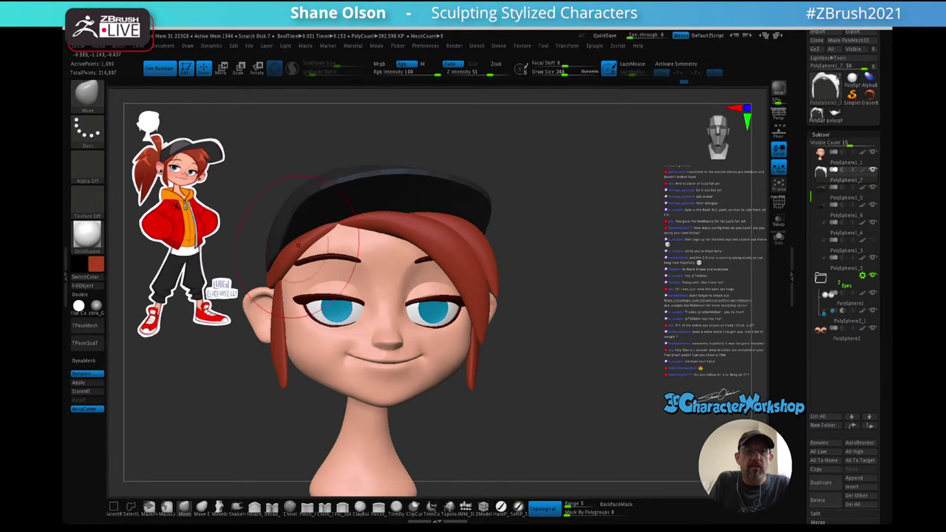
{"action": "key", "text": "shift"}
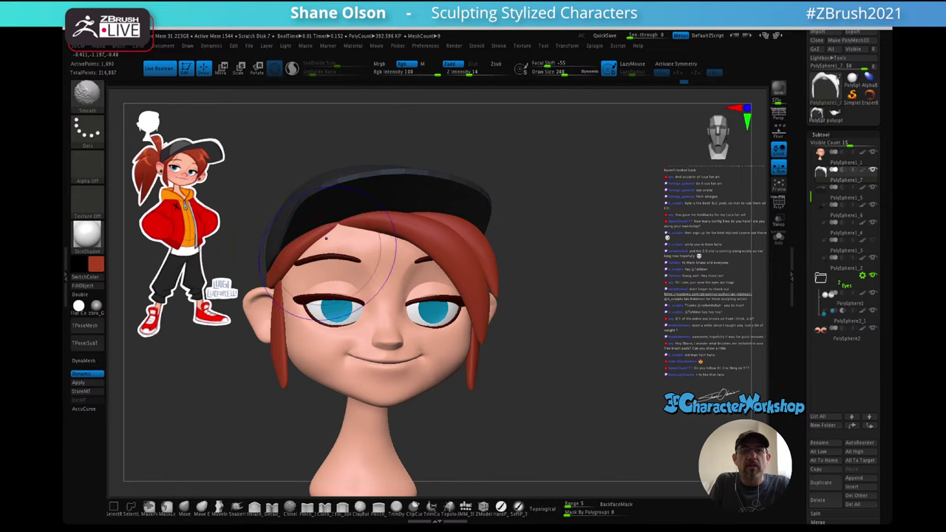
- Show the polyframe and mask every hair piece except the lock at the temple opposite the large bang
{"action": "key", "text": "shift+f"}
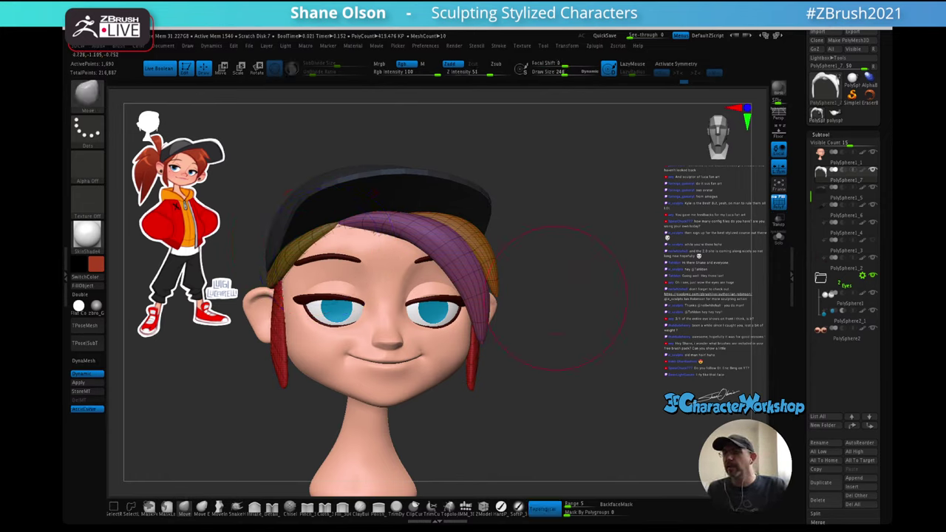
{"action": "mouse_move", "coordinate": [582, 271]}
{"action": "left_mouse_down"}
{"action": "mouse_move", "coordinate": [595, 279]}
{"action": "mouse_move", "coordinate": [626, 272]}
{"action": "mouse_move", "coordinate": [595, 238]}
{"action": "left_mouse_up"}
{"action": "key", "text": "w"}
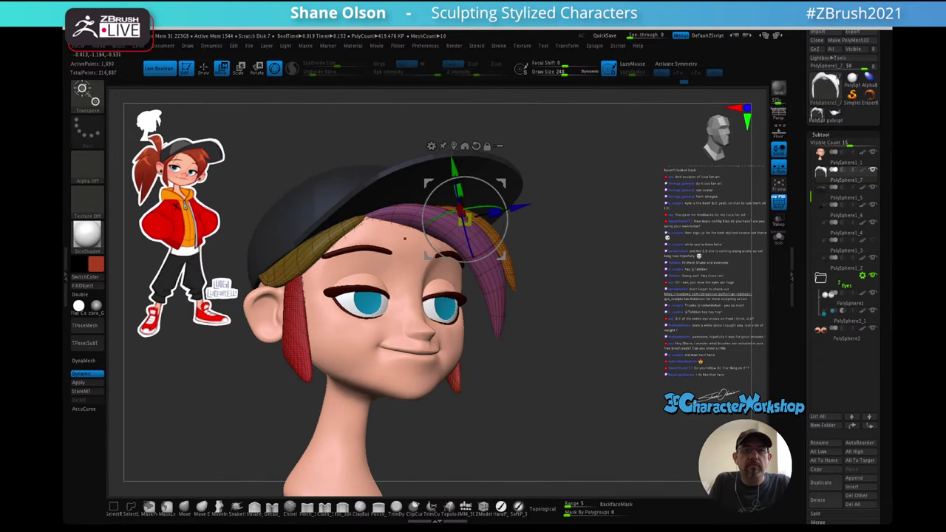
{"action": "left_click_drag", "start_coordinate": [595, 281], "coordinate": [595, 318], "text": "alt"}
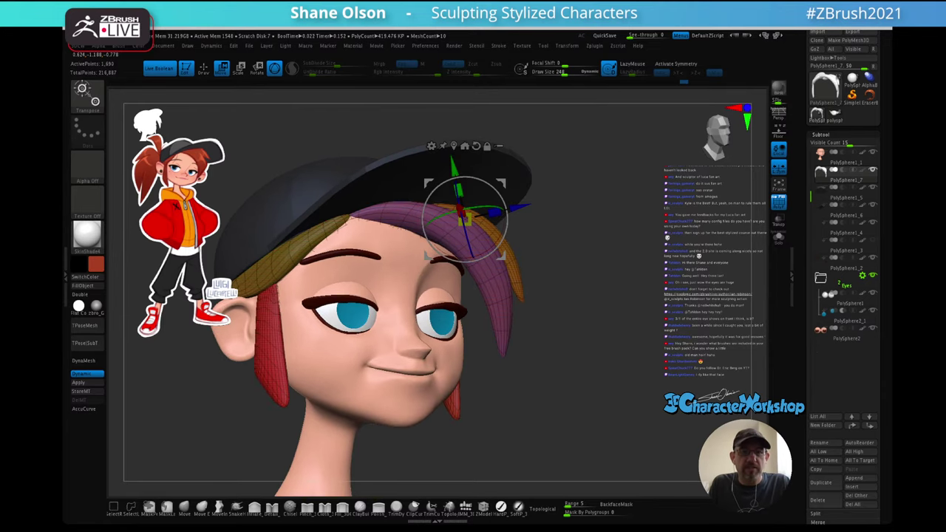
{"action": "left_click_drag", "start_coordinate": [513, 283], "coordinate": [557, 276], "text": "alt"}
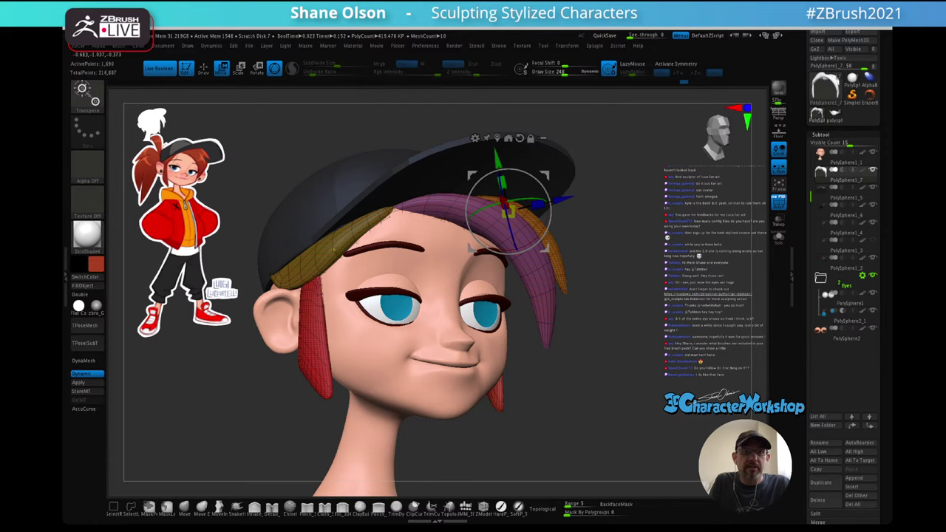
{"action": "left_click", "coordinate": [334, 249], "text": "ctrl"}
{"action": "left_click_drag", "start_coordinate": [584, 295], "coordinate": [528, 305], "text": "shift"}
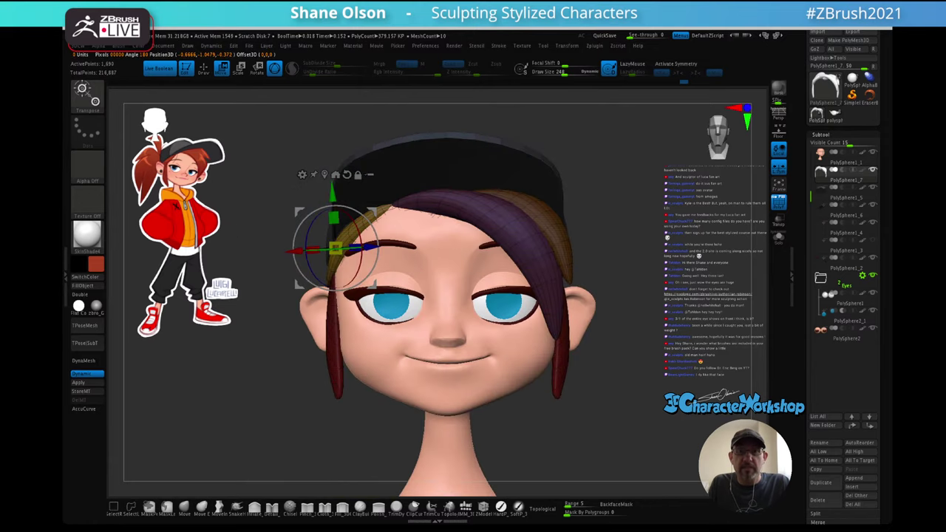
{"action": "mouse_move", "coordinate": [621, 318]}
{"action": "left_mouse_down", "text": "alt"}
{"action": "mouse_move", "coordinate": [621, 296]}
{"action": "mouse_move", "coordinate": [618, 323]}
{"action": "left_mouse_up", "text": "alt"}
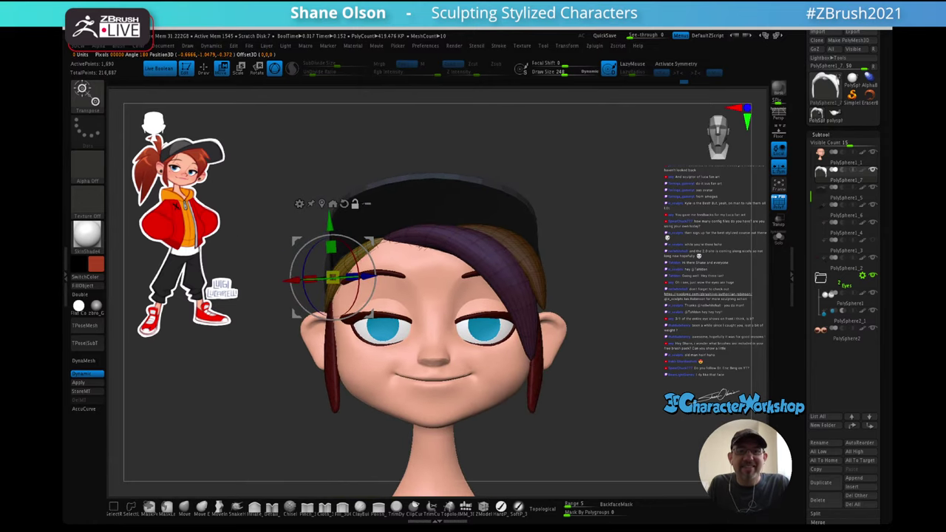
- Split the unmasked temple lock into its own subtool and make that subtool active
{"action": "key", "text": "q"}
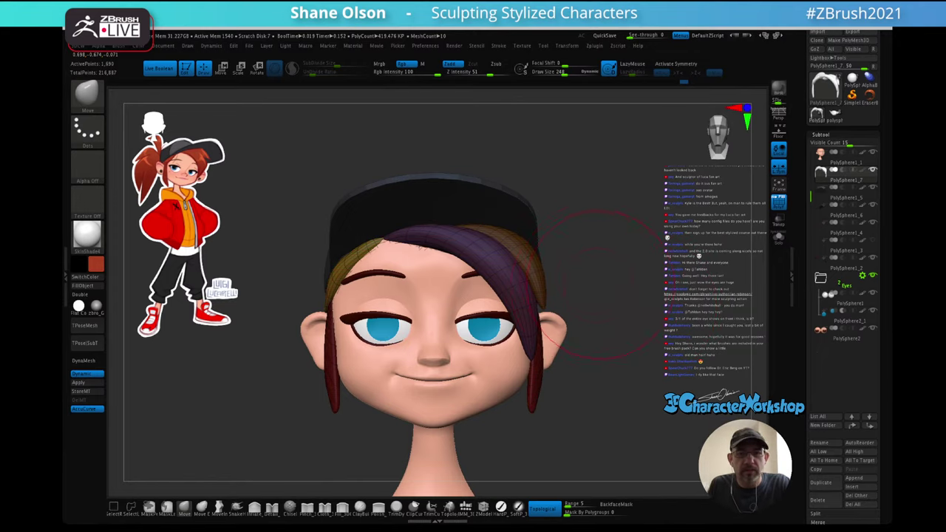
{"action": "mouse_move", "coordinate": [597, 275]}
{"action": "left_mouse_down"}
{"action": "mouse_move", "coordinate": [587, 280]}
{"action": "mouse_move", "coordinate": [613, 283]}
{"action": "mouse_move", "coordinate": [622, 270]}
{"action": "left_mouse_up"}
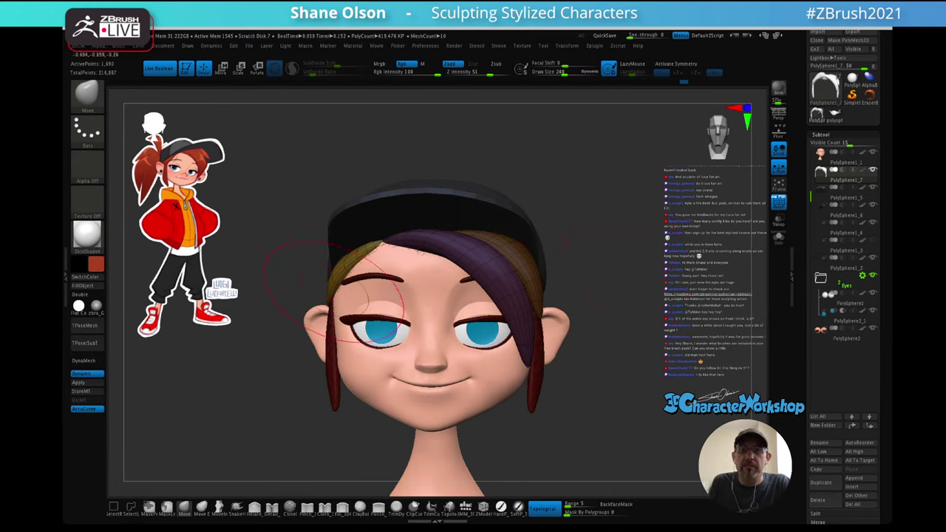
{"action": "mouse_move", "coordinate": [591, 245]}
{"action": "left_mouse_down"}
{"action": "mouse_move", "coordinate": [668, 245]}
{"action": "mouse_move", "coordinate": [637, 252]}
{"action": "left_mouse_up"}
{"action": "key", "text": "3"}
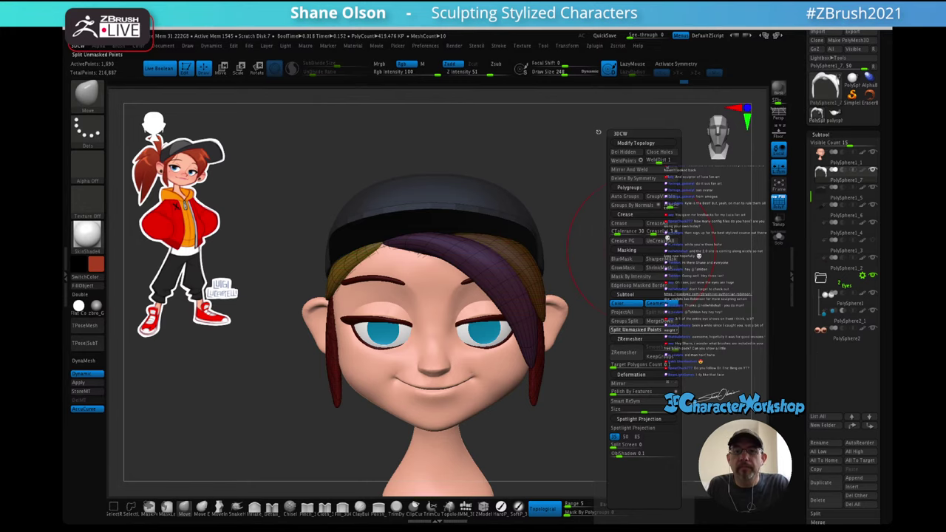
{"action": "left_click", "coordinate": [640, 330]}
{"action": "key", "text": "Down"}
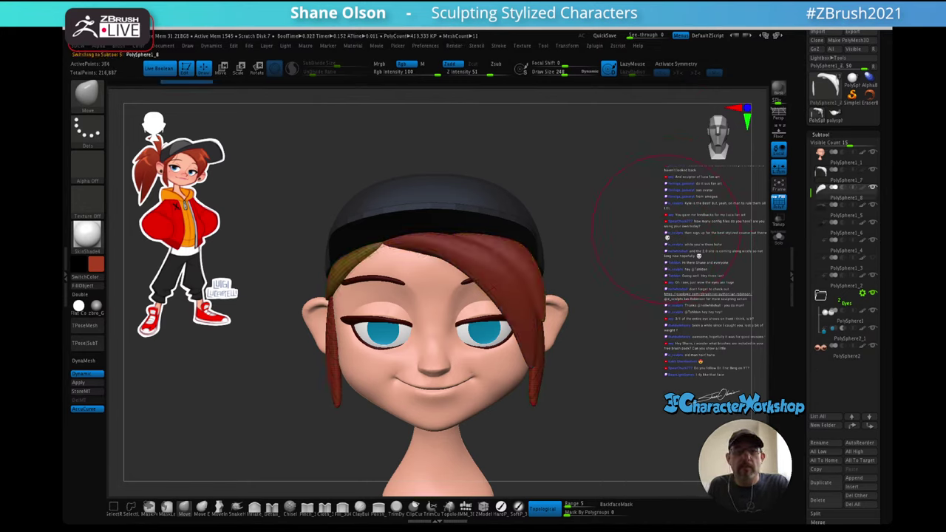
{"action": "key", "text": "3"}
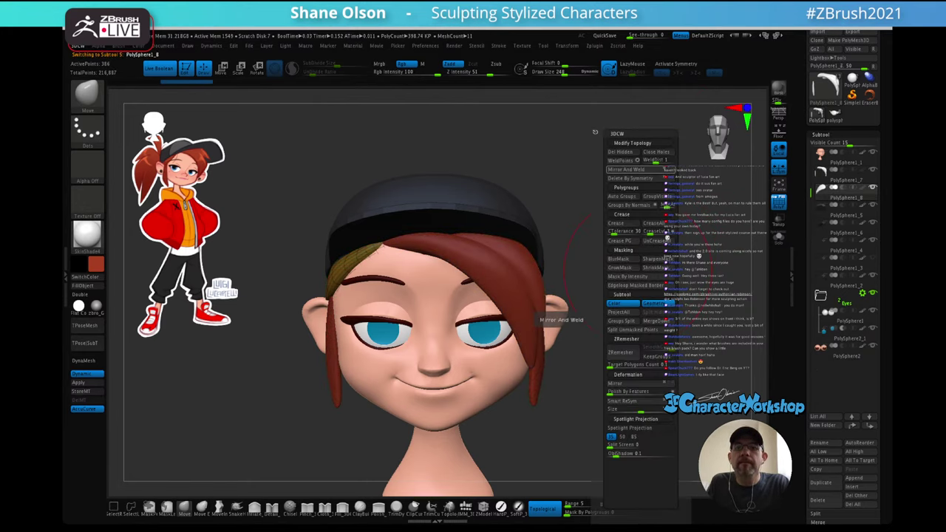
{"action": "left_click", "coordinate": [637, 169]}
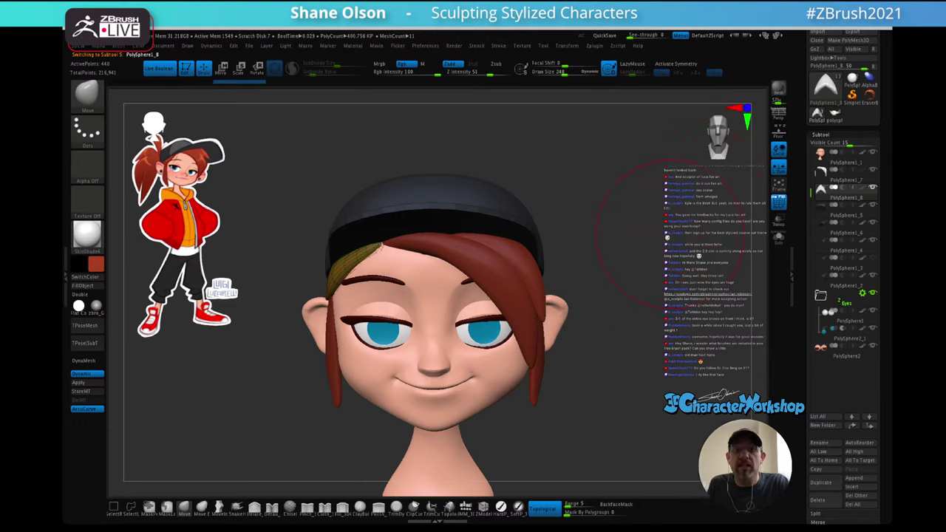
{"action": "key", "text": "ctrl+z"}
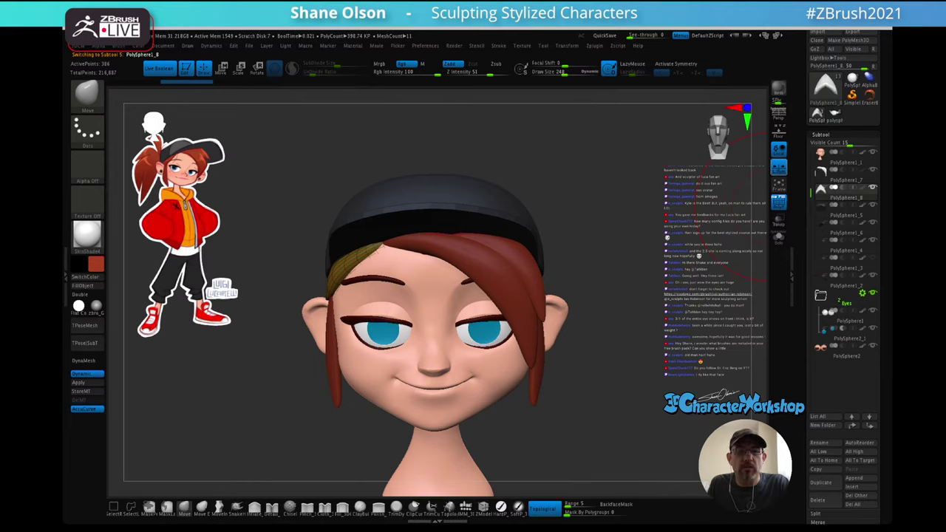
- Turn off local symmetry, mirror and weld the temple lock across the head, and hide the polyframe
{"action": "left_click", "coordinate": [778, 168]}
{"action": "key", "text": "3"}
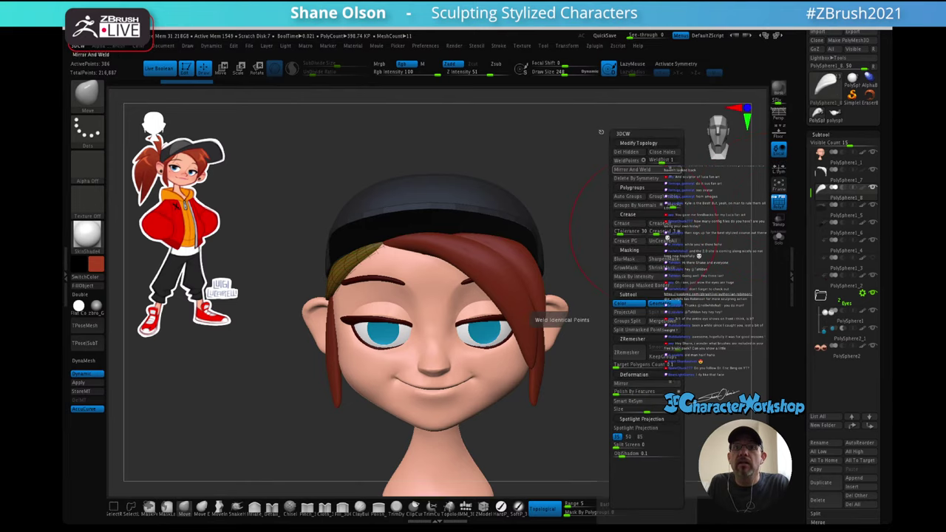
{"action": "left_click", "coordinate": [632, 169]}
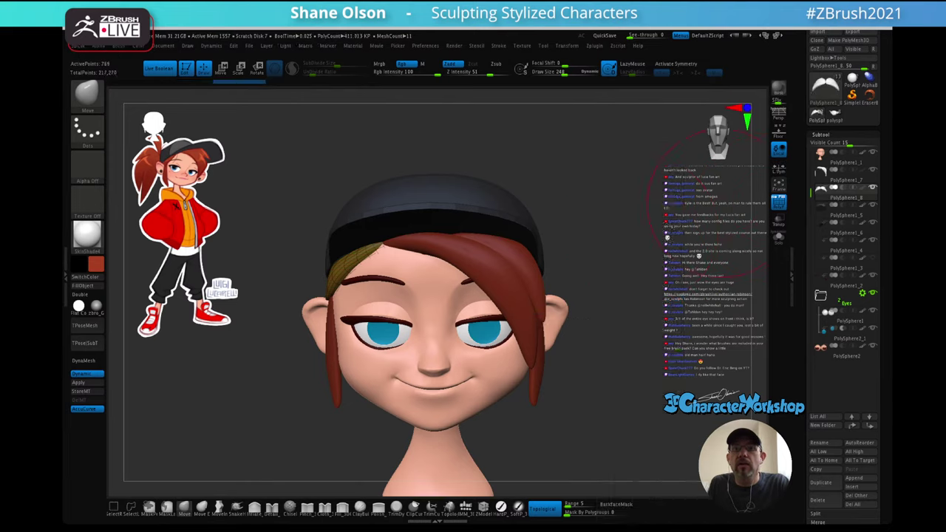
{"action": "mouse_move", "coordinate": [606, 317]}
{"action": "left_mouse_down"}
{"action": "mouse_move", "coordinate": [473, 318]}
{"action": "mouse_move", "coordinate": [522, 326]}
{"action": "mouse_move", "coordinate": [554, 311]}
{"action": "mouse_move", "coordinate": [543, 288]}
{"action": "mouse_move", "coordinate": [672, 275]}
{"action": "mouse_move", "coordinate": [664, 277]}
{"action": "left_mouse_up"}
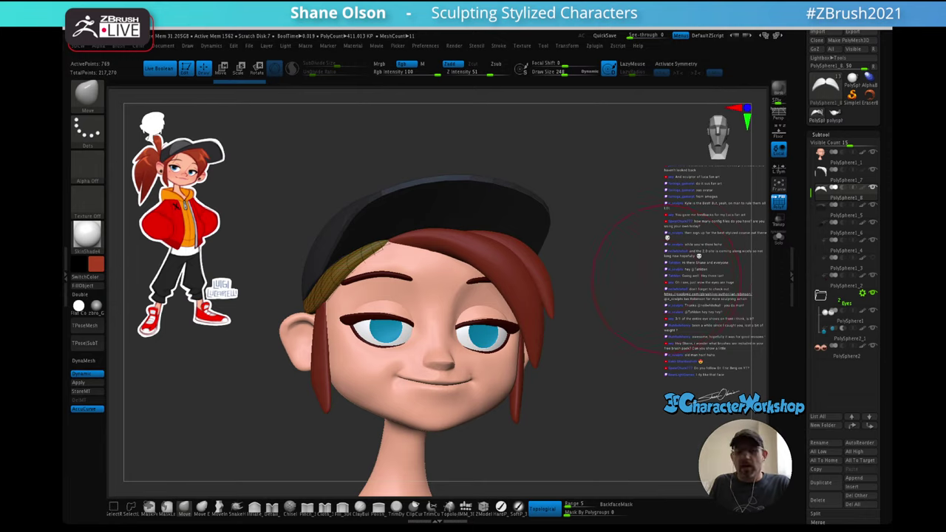
{"action": "mouse_move", "coordinate": [669, 298]}
{"action": "left_mouse_down", "text": "alt"}
{"action": "mouse_move", "coordinate": [687, 288]}
{"action": "mouse_move", "coordinate": [650, 296]}
{"action": "mouse_move", "coordinate": [630, 265]}
{"action": "mouse_move", "coordinate": [703, 290]}
{"action": "mouse_move", "coordinate": [663, 289]}
{"action": "mouse_move", "coordinate": [649, 305]}
{"action": "left_mouse_up", "text": "alt"}
{"action": "key", "text": "shift+f"}
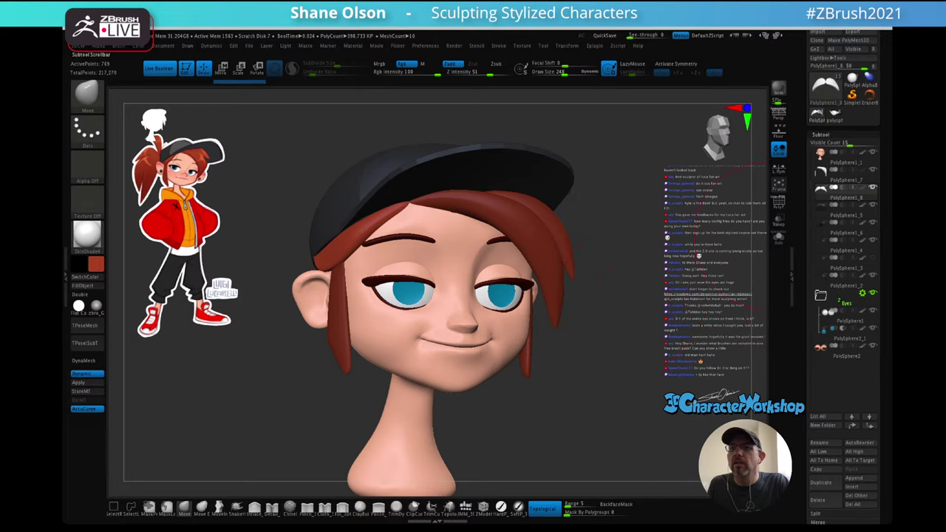
- Fill the mirrored temple locks and the subtool with the remaining hair pieces with the reddish-brown colour
{"action": "mouse_move", "coordinate": [811, 196]}
{"action": "left_mouse_down"}
{"action": "mouse_move", "coordinate": [810, 185]}
{"action": "mouse_move", "coordinate": [810, 200]}
{"action": "left_mouse_up"}
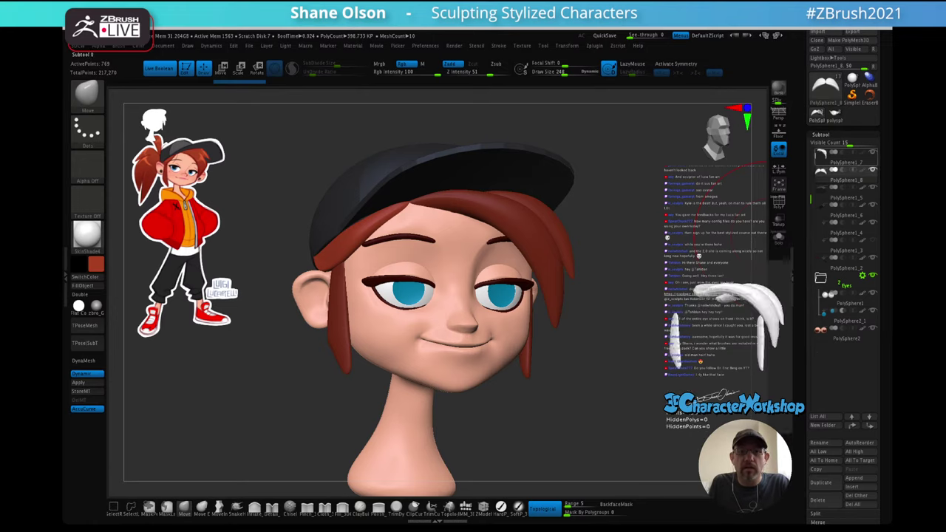
{"action": "left_click", "coordinate": [501, 507]}
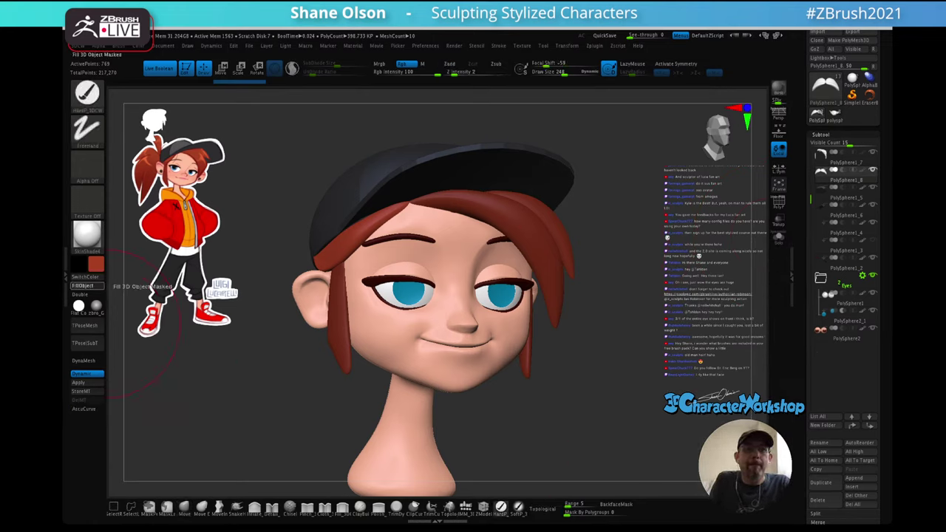
{"action": "left_click", "coordinate": [340, 319], "text": "alt"}
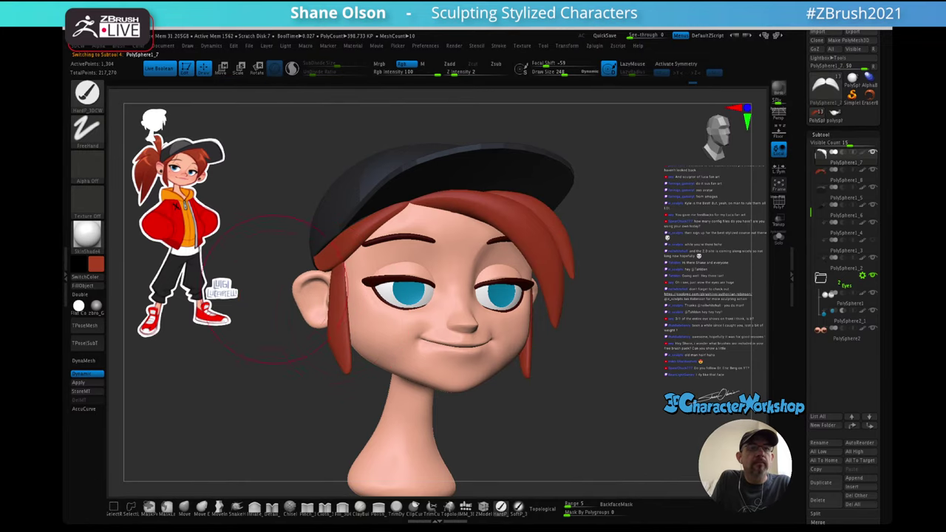
{"action": "left_click", "coordinate": [90, 287]}
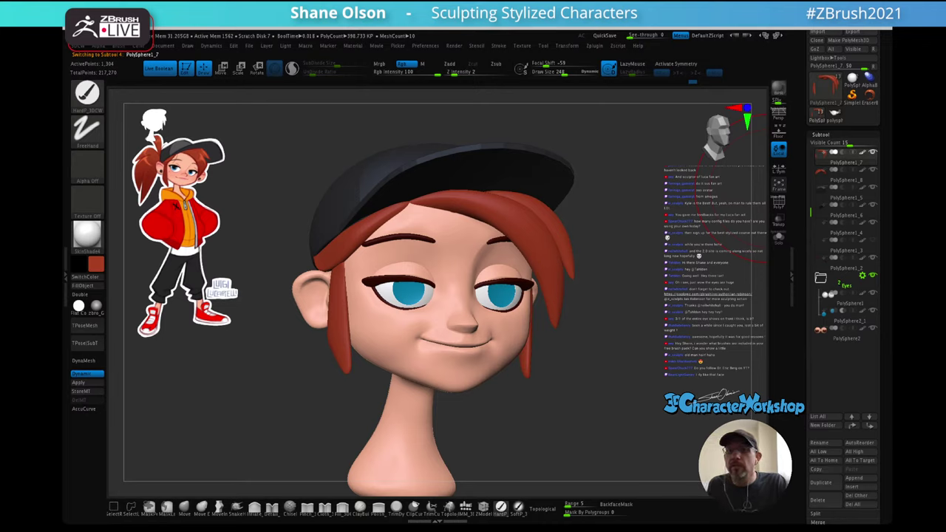
- Merge the main hair subtool down with the mirrored temple locks and accept the non-undoable operation
{"action": "left_click_drag", "start_coordinate": [843, 384], "coordinate": [842, 248]}
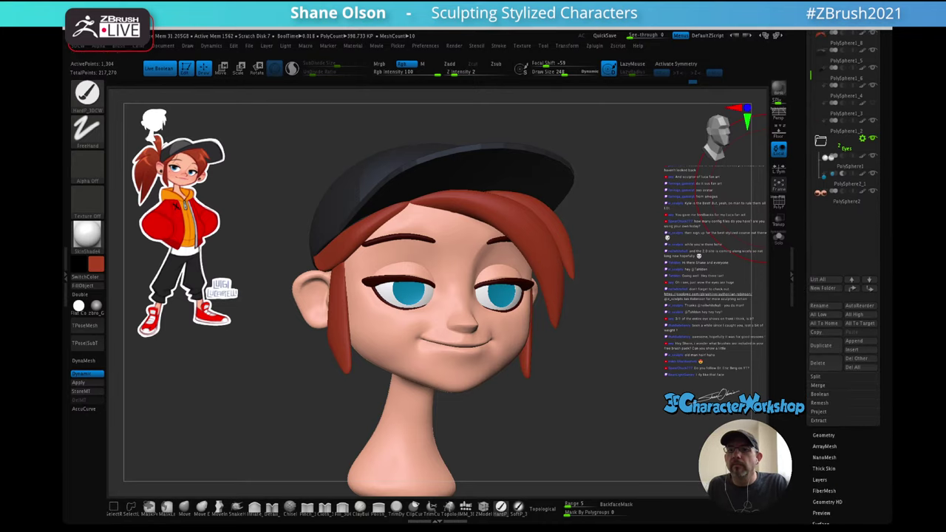
{"action": "left_click", "coordinate": [819, 385]}
{"action": "left_click", "coordinate": [825, 394]}
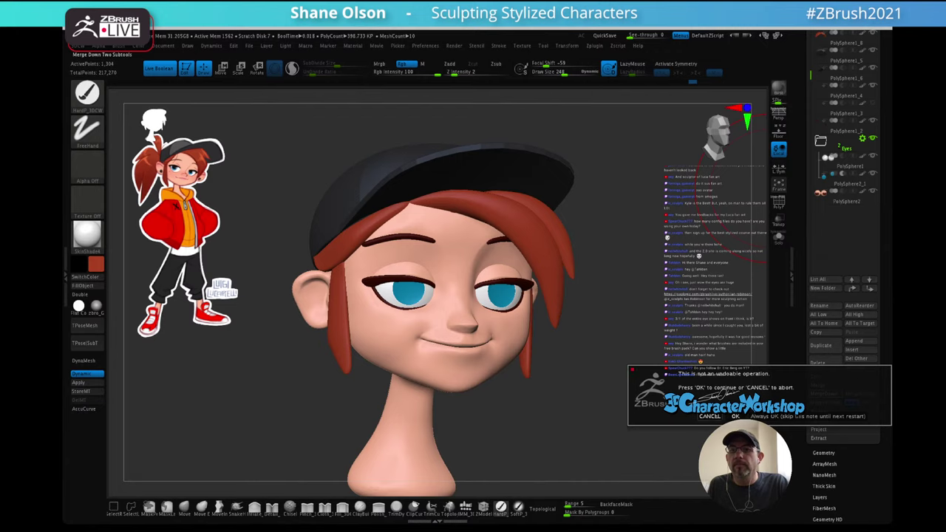
{"action": "left_click", "coordinate": [735, 416]}
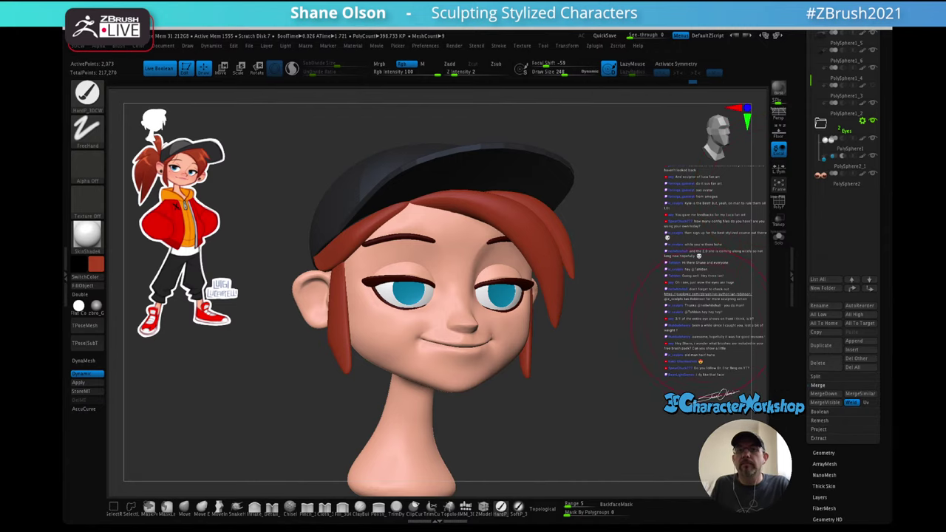
- View the head from behind and make the head subtool active
{"action": "left_click_drag", "start_coordinate": [699, 320], "coordinate": [650, 284]}
{"action": "mouse_move", "coordinate": [414, 296]}
{"action": "left_mouse_down", "text": "alt"}
{"action": "mouse_move", "coordinate": [525, 301]}
{"action": "mouse_move", "coordinate": [605, 289]}
{"action": "left_mouse_up", "text": "alt"}
{"action": "mouse_move", "coordinate": [637, 255]}
{"action": "left_mouse_down"}
{"action": "mouse_move", "coordinate": [615, 259]}
{"action": "mouse_move", "coordinate": [633, 244]}
{"action": "mouse_move", "coordinate": [615, 256]}
{"action": "mouse_move", "coordinate": [644, 250]}
{"action": "left_mouse_up"}
{"action": "key", "text": "shift+f"}
{"action": "key", "text": "shift+f"}
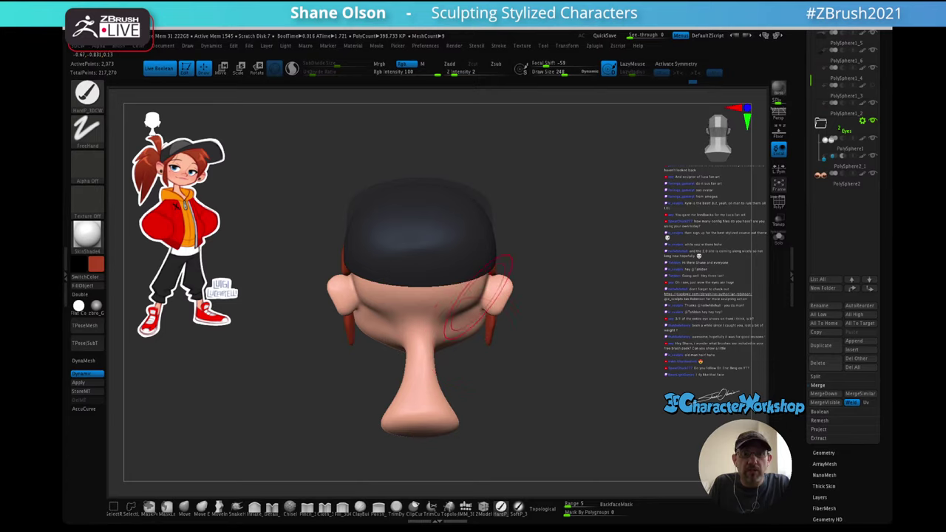
{"action": "mouse_move", "coordinate": [601, 222]}
{"action": "left_mouse_down", "text": "alt"}
{"action": "mouse_move", "coordinate": [584, 259]}
{"action": "mouse_move", "coordinate": [603, 234]}
{"action": "left_mouse_up", "text": "alt"}
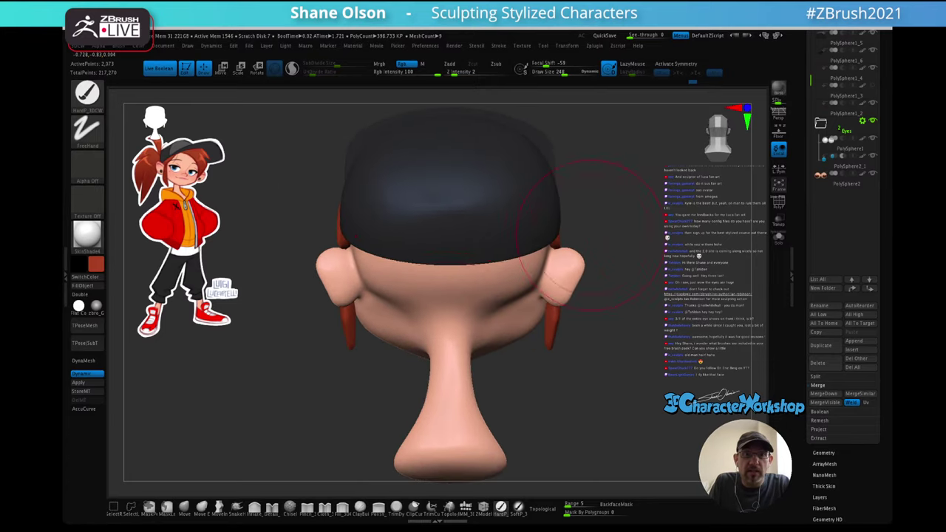
{"action": "left_click", "coordinate": [389, 280], "text": "alt"}
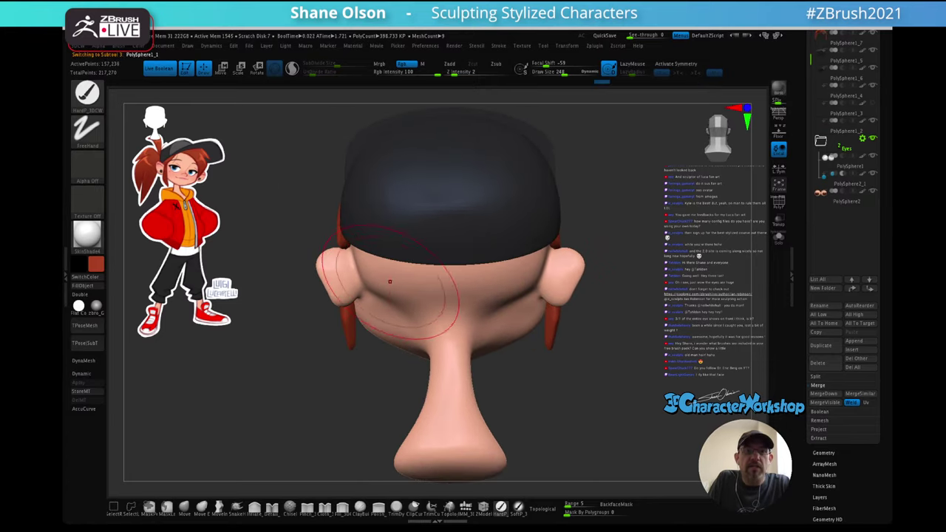
- Try painting reddish-brown hair colour on the back of the head below the cap, and undo the stroke
{"action": "left_click_drag", "start_coordinate": [380, 283], "coordinate": [377, 280]}
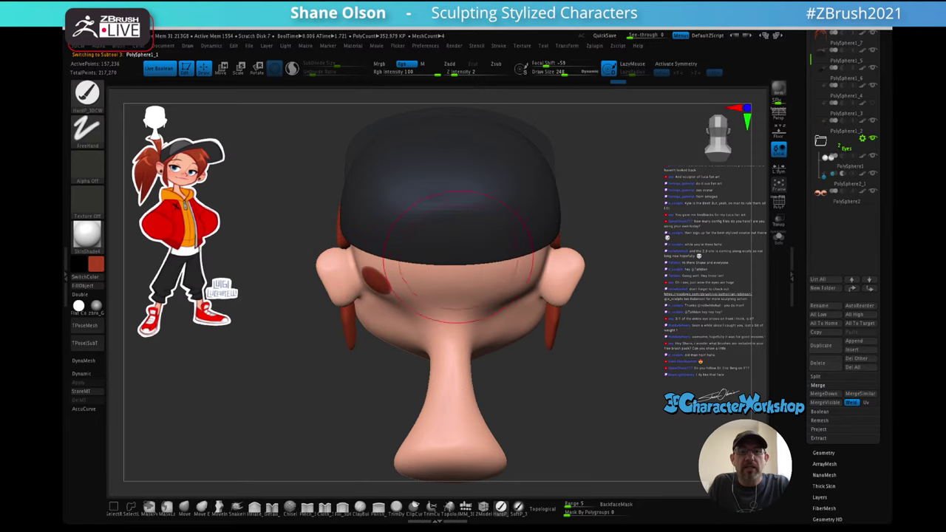
{"action": "key", "text": "ctrl"}
{"action": "key", "text": "ctrl"}
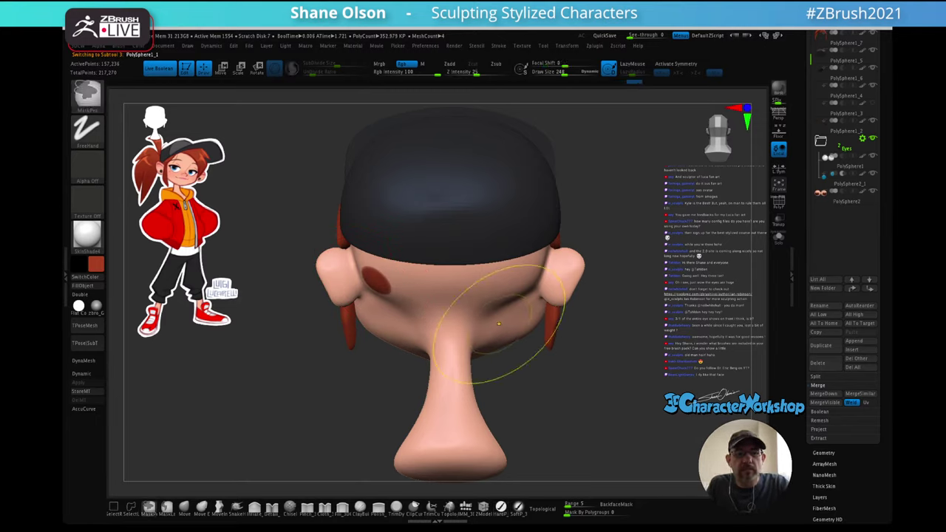
{"action": "key", "text": "ctrl+z"}
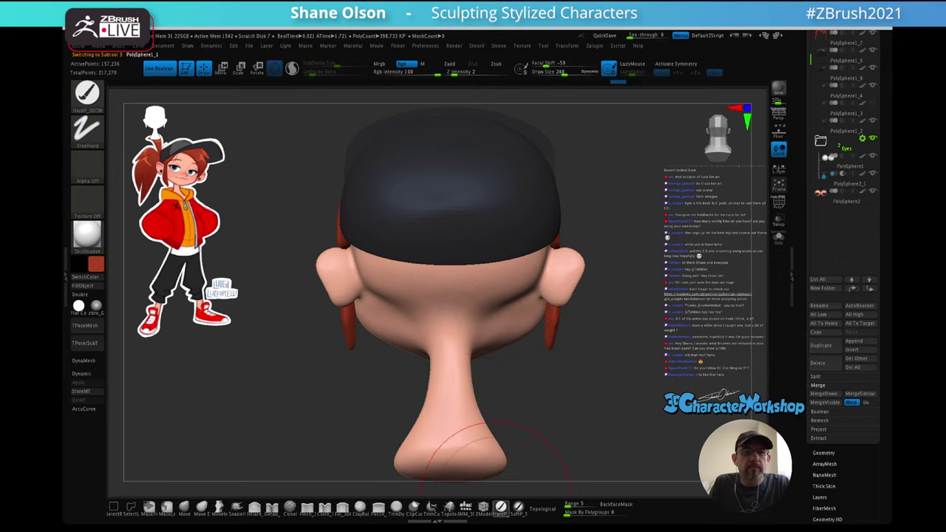
- Turn on X symmetry and smooth the back of the head behind the ears, below the cap
{"action": "left_click", "coordinate": [184, 508]}
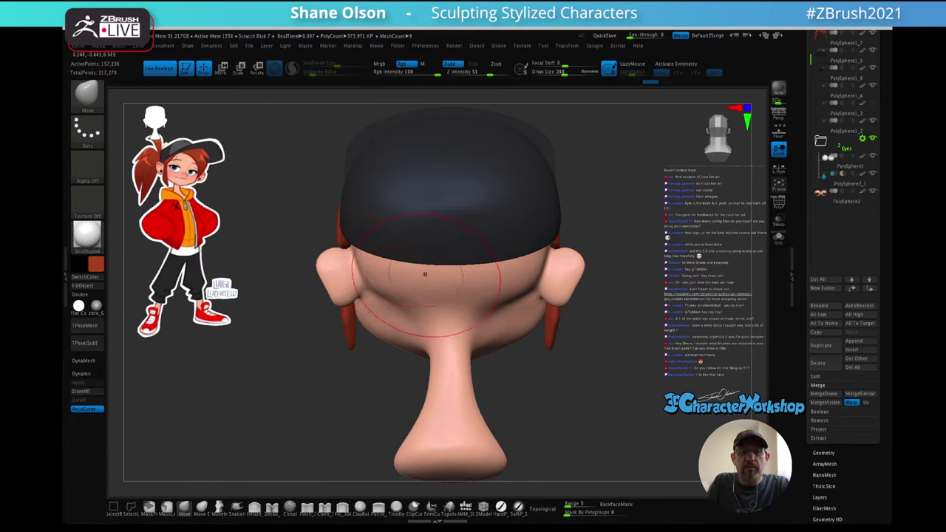
{"action": "key", "text": "ctrl"}
{"action": "key", "text": "ctrl"}
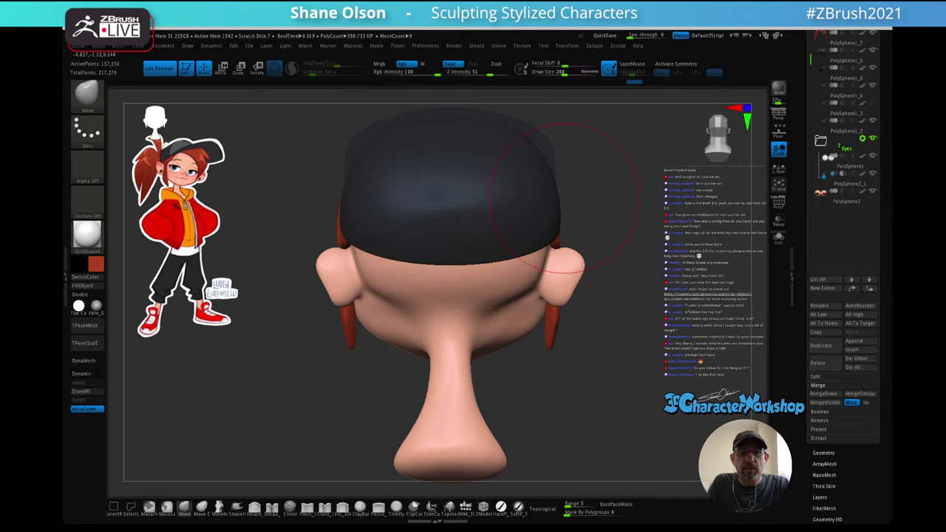
{"action": "key", "text": "x"}
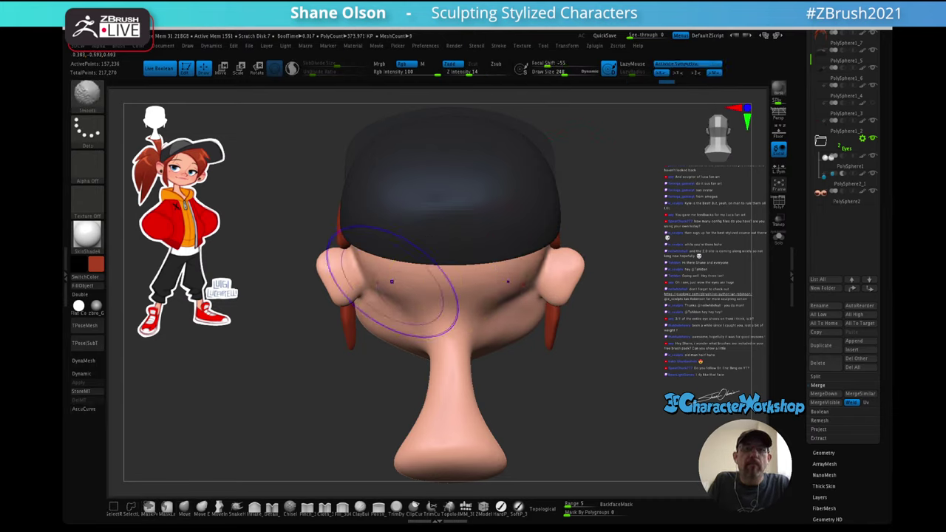
{"action": "left_click_drag", "start_coordinate": [393, 281], "coordinate": [383, 285], "text": "shift"}
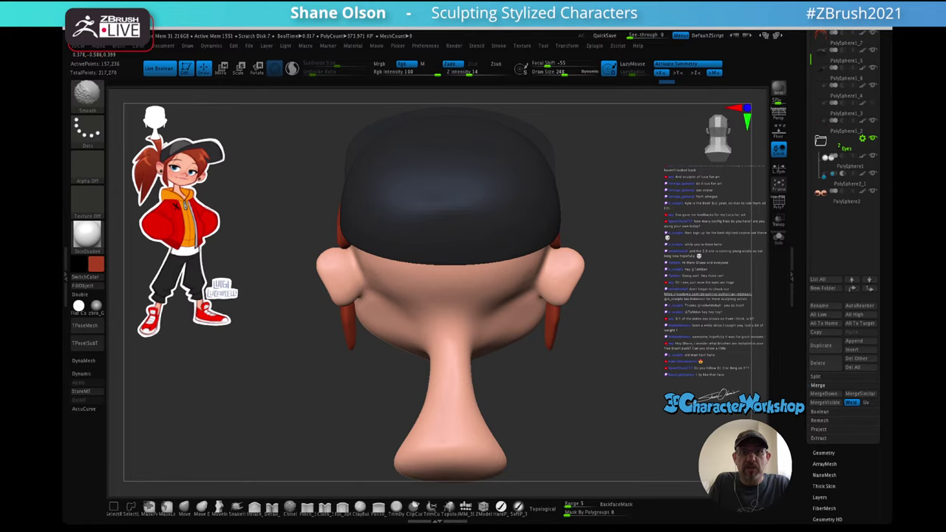
{"action": "left_click_drag", "start_coordinate": [383, 286], "coordinate": [388, 293], "text": "shift"}
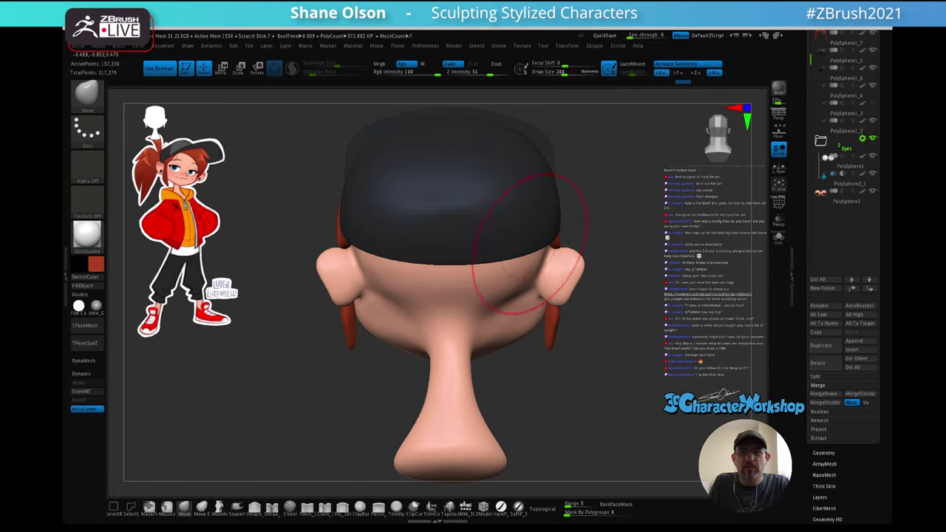
{"action": "left_click_drag", "start_coordinate": [602, 245], "coordinate": [526, 232]}
{"action": "left_click_drag", "start_coordinate": [528, 294], "coordinate": [521, 297], "text": "shift"}
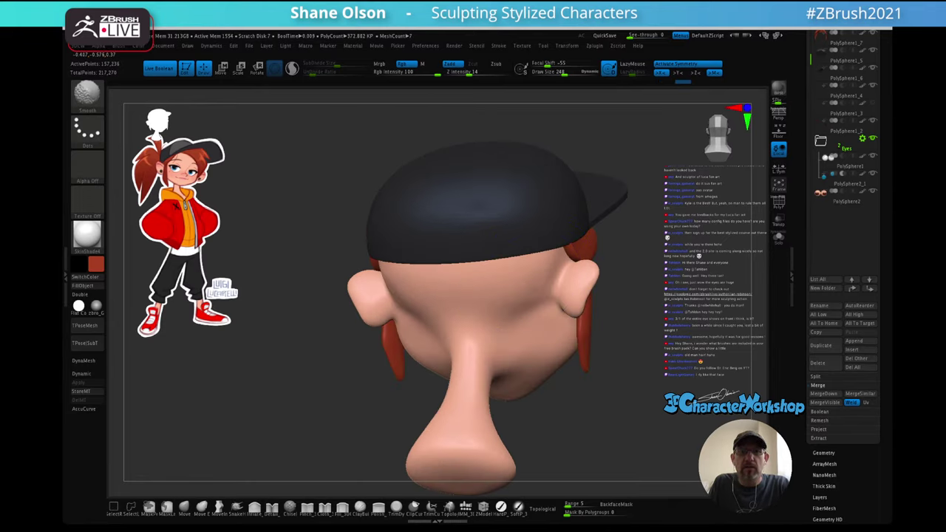
- Check the head's polygroups from behind and choose the insert-mesh primitives brush with QuadSphere
{"action": "key", "text": "shift+f"}
{"action": "left_click_drag", "start_coordinate": [620, 291], "coordinate": [658, 296]}
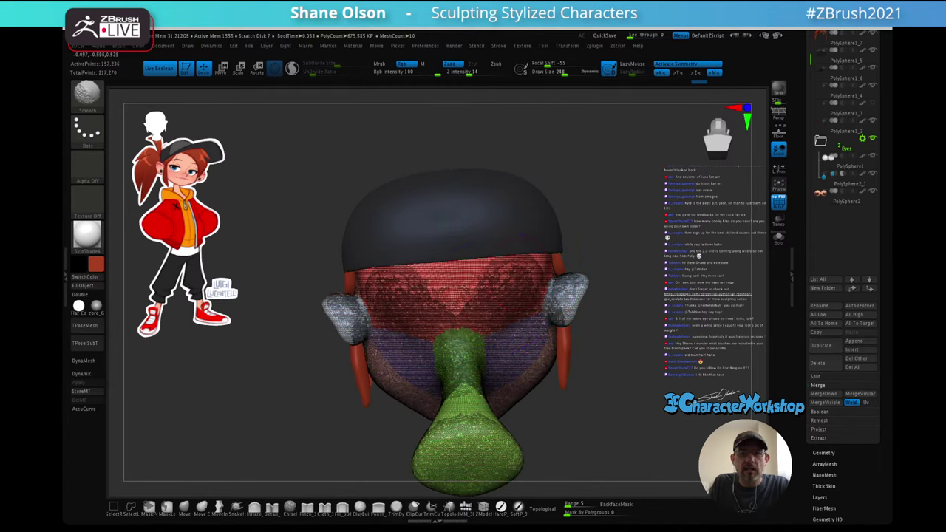
{"action": "key", "text": "shift+f"}
{"action": "left_click_drag", "start_coordinate": [605, 281], "coordinate": [592, 332]}
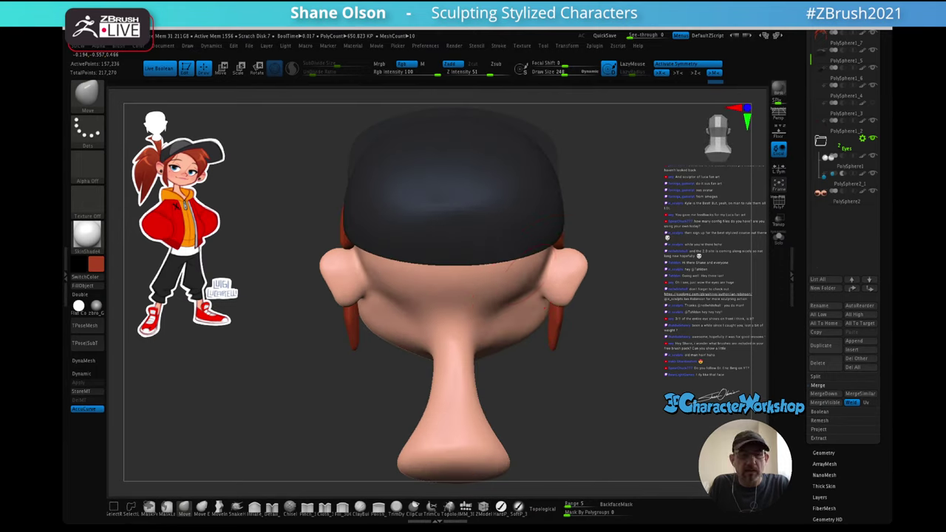
{"action": "mouse_move", "coordinate": [510, 355]}
{"action": "left_mouse_down", "text": "alt"}
{"action": "mouse_move", "coordinate": [501, 314]}
{"action": "mouse_move", "coordinate": [414, 329]}
{"action": "mouse_move", "coordinate": [536, 322]}
{"action": "left_mouse_up", "text": "alt"}
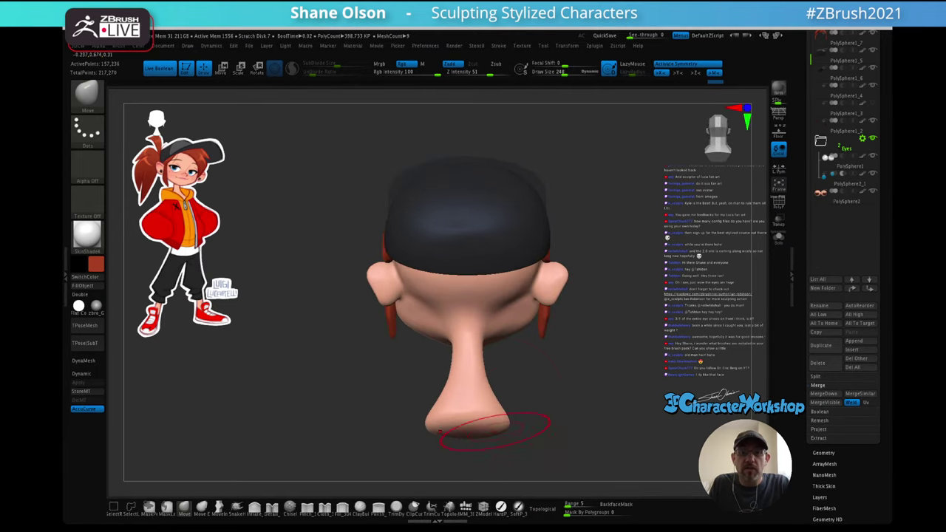
{"action": "left_click", "coordinate": [465, 508]}
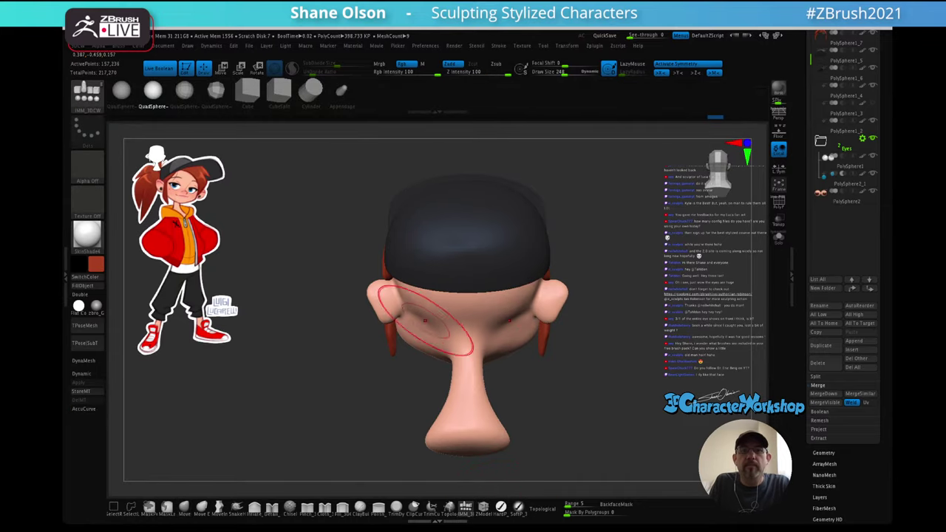
{"action": "left_click_drag", "start_coordinate": [467, 298], "coordinate": [467, 332]}
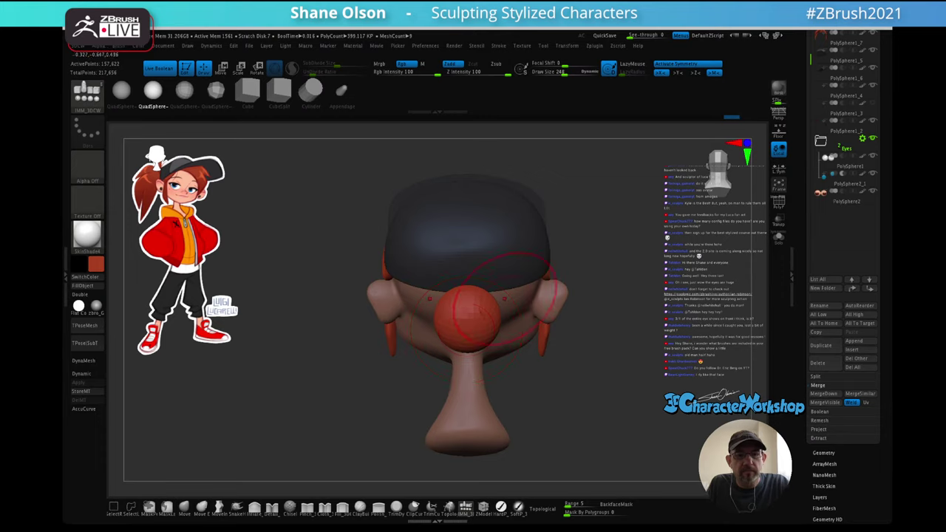
{"action": "key", "text": "ctrl+z"}
{"action": "key", "text": "w"}
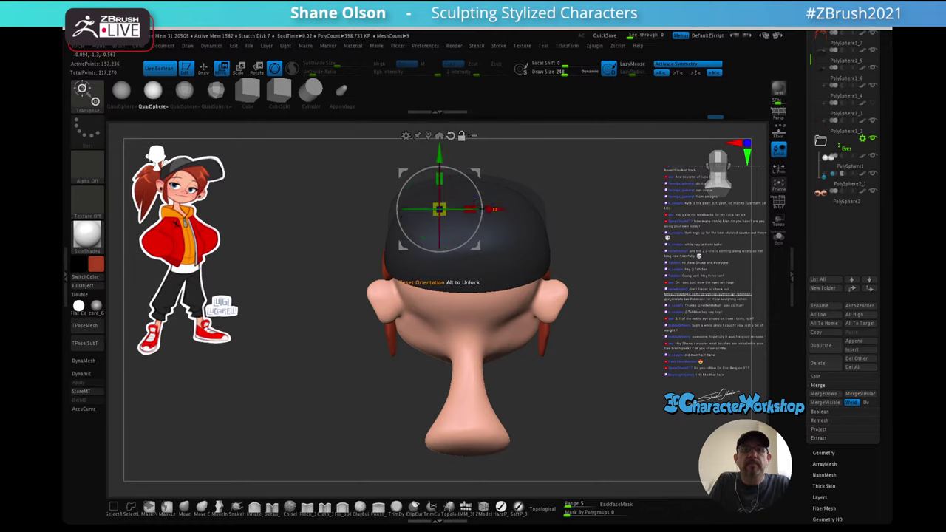
{"action": "key", "text": "q"}
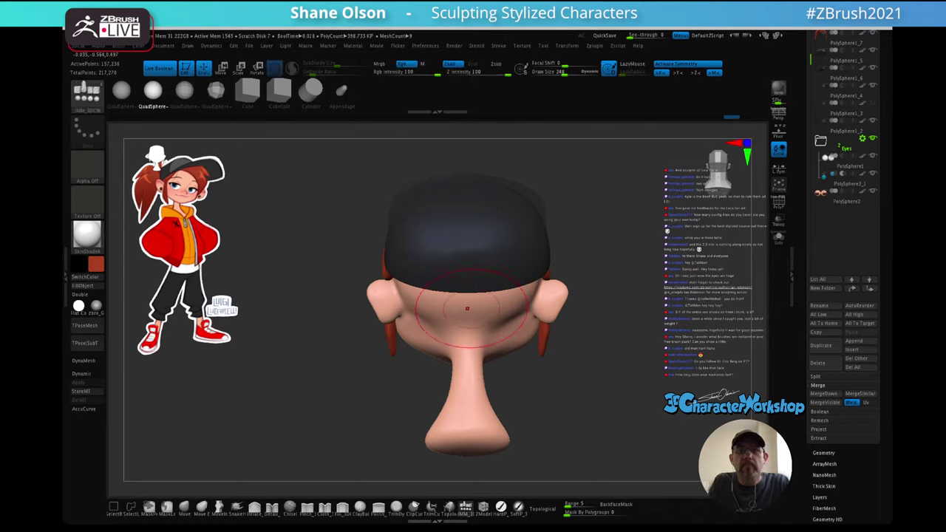
- Insert a large QuadSphere at the centre of the back of the head and move it into the skull beneath the cap
{"action": "left_click_drag", "start_coordinate": [467, 314], "coordinate": [474, 365]}
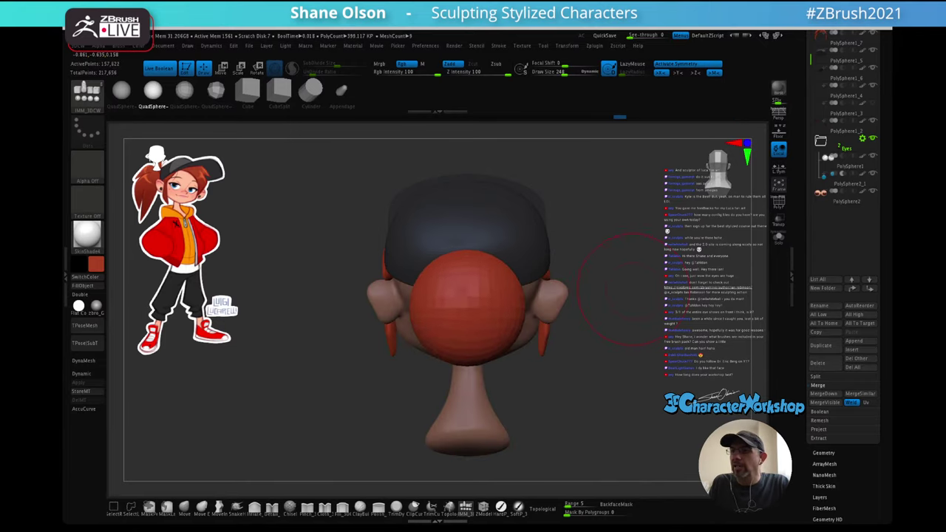
{"action": "left_click_drag", "start_coordinate": [688, 333], "coordinate": [619, 351]}
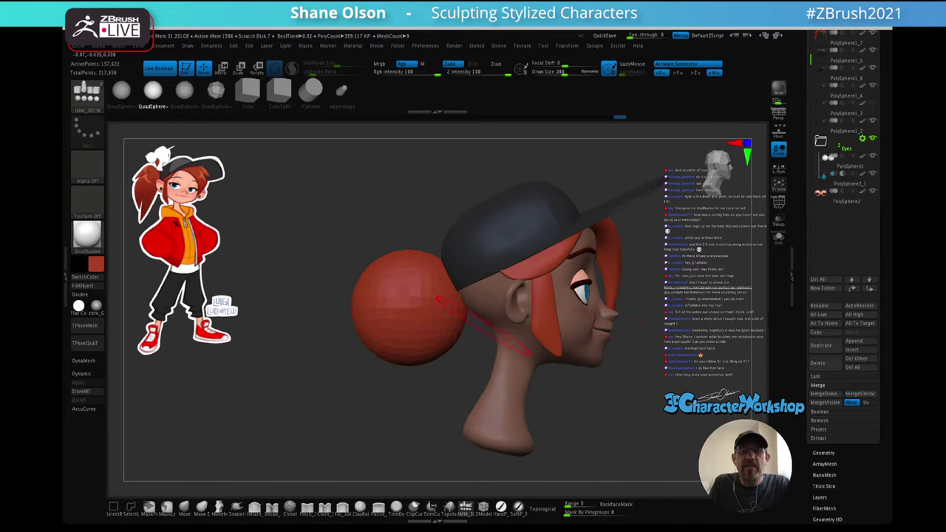
{"action": "right_click_drag", "start_coordinate": [484, 326], "coordinate": [441, 328], "text": "alt"}
{"action": "mouse_move", "coordinate": [570, 332]}
{"action": "right_mouse_down", "text": "ctrl"}
{"action": "mouse_move", "coordinate": [583, 321]}
{"action": "mouse_move", "coordinate": [585, 330]}
{"action": "right_mouse_up", "text": "ctrl"}
{"action": "key", "text": "w"}
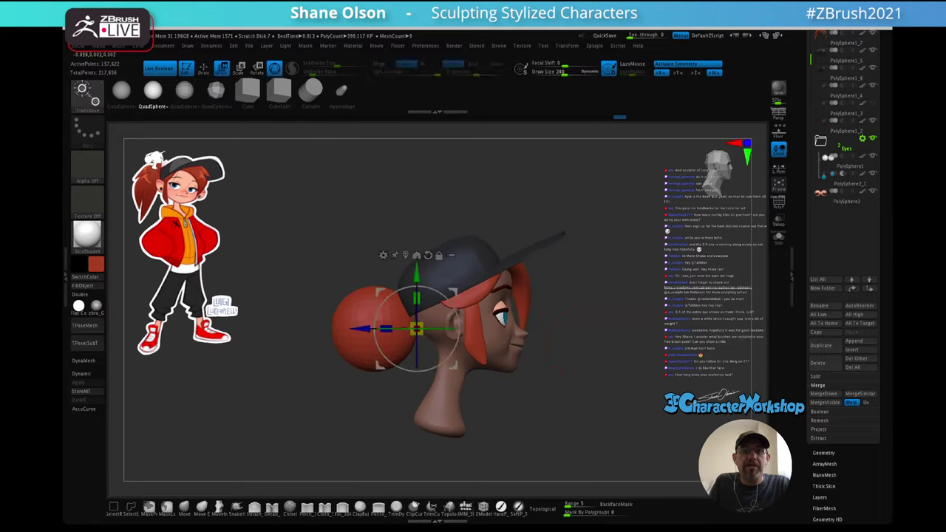
{"action": "left_click_drag", "start_coordinate": [453, 292], "coordinate": [526, 279]}
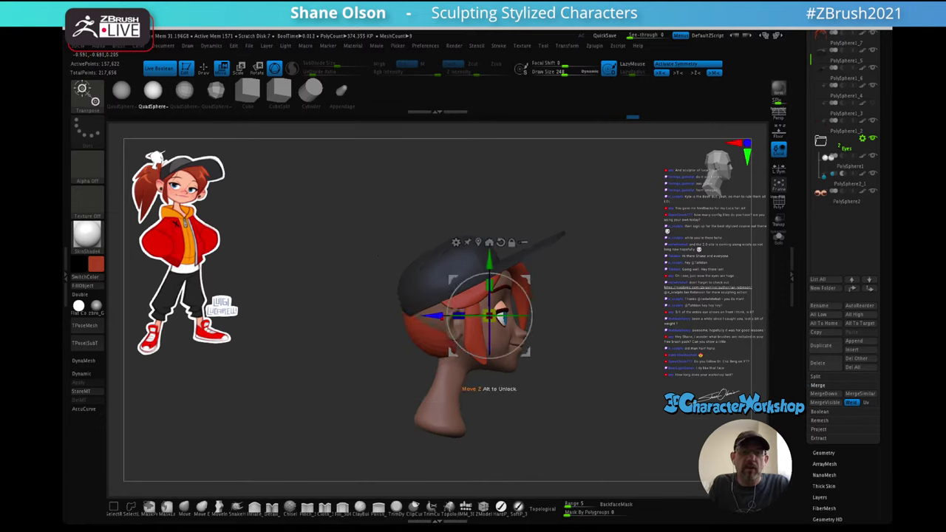
{"action": "left_click_drag", "start_coordinate": [434, 315], "coordinate": [386, 316]}
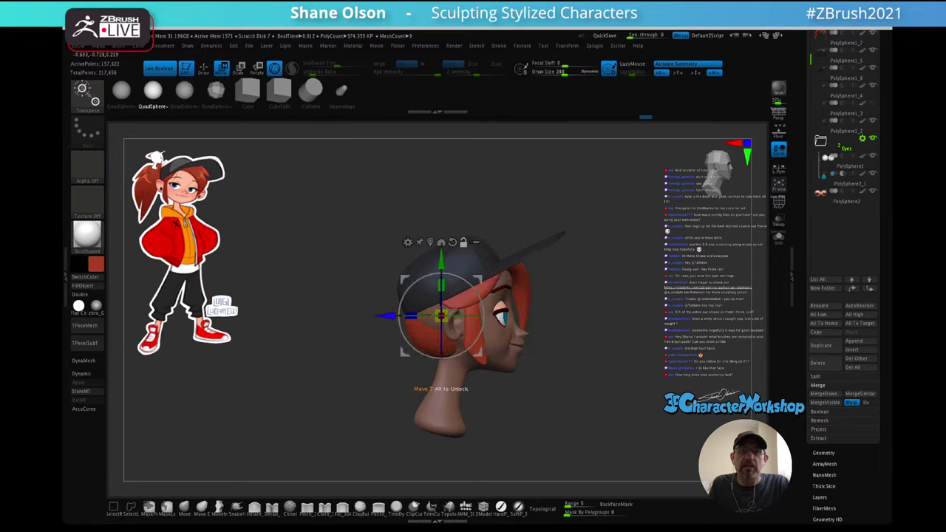
- Enlarge, raise and widen the inserted sphere to form the hair mass between the ears under the cap's back edge
{"action": "left_click_drag", "start_coordinate": [534, 391], "coordinate": [628, 444]}
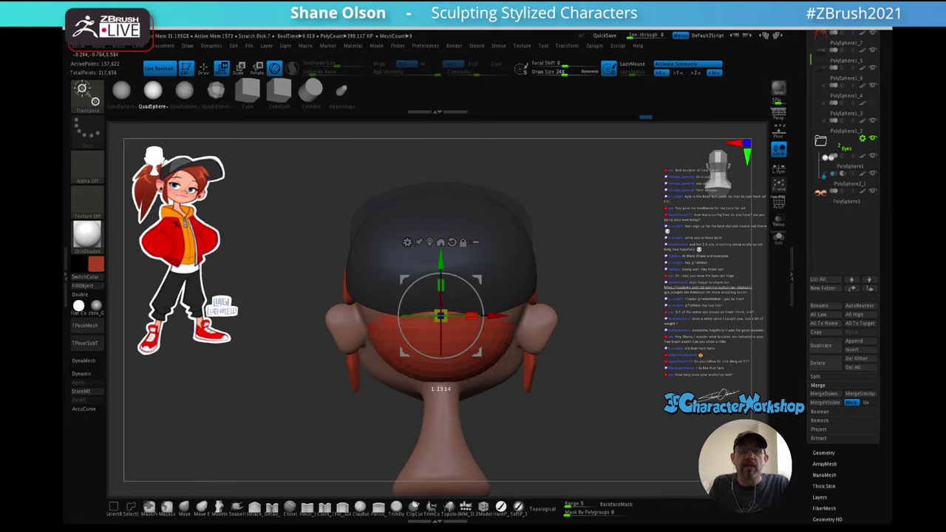
{"action": "left_click_drag", "start_coordinate": [591, 399], "coordinate": [473, 403]}
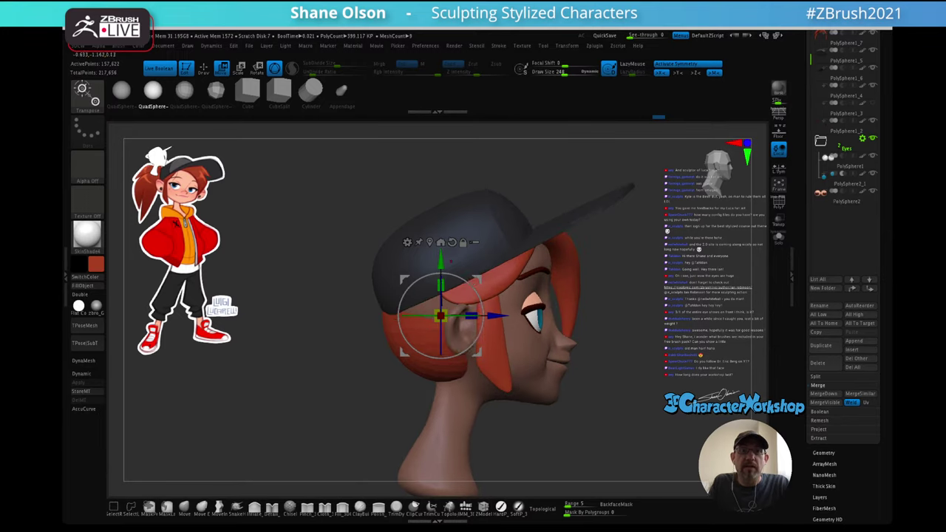
{"action": "left_click_drag", "start_coordinate": [442, 261], "coordinate": [441, 244]}
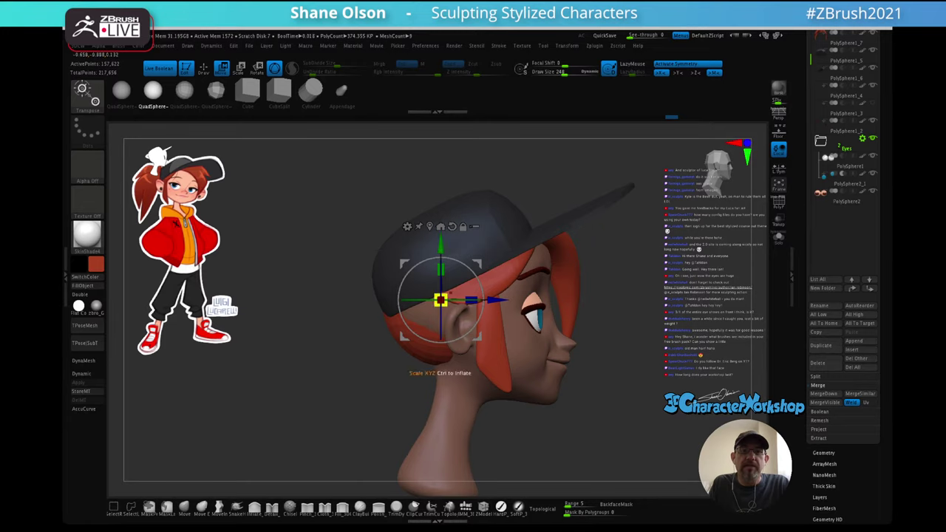
{"action": "left_click_drag", "start_coordinate": [488, 414], "coordinate": [592, 414]}
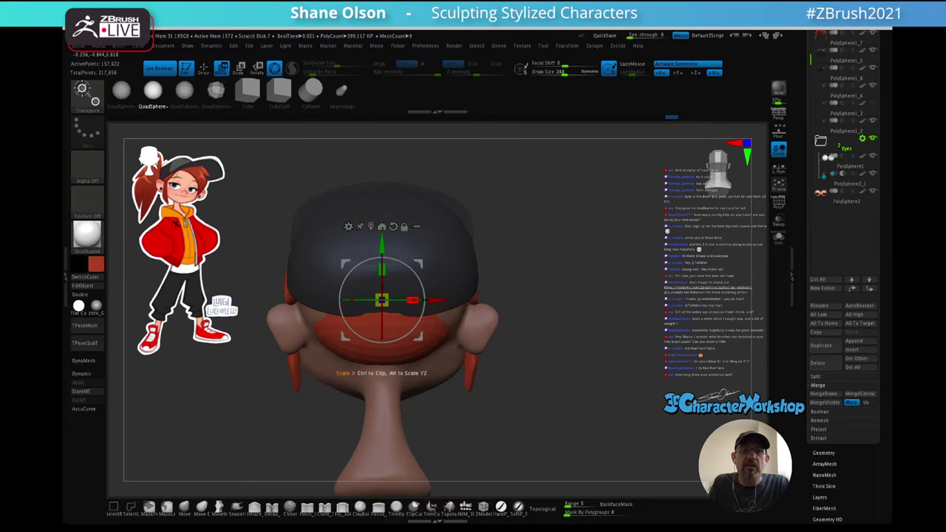
{"action": "left_click_drag", "start_coordinate": [412, 300], "coordinate": [430, 300]}
{"action": "mouse_move", "coordinate": [577, 414]}
{"action": "left_mouse_down"}
{"action": "mouse_move", "coordinate": [480, 408]}
{"action": "mouse_move", "coordinate": [566, 415]}
{"action": "left_mouse_up"}
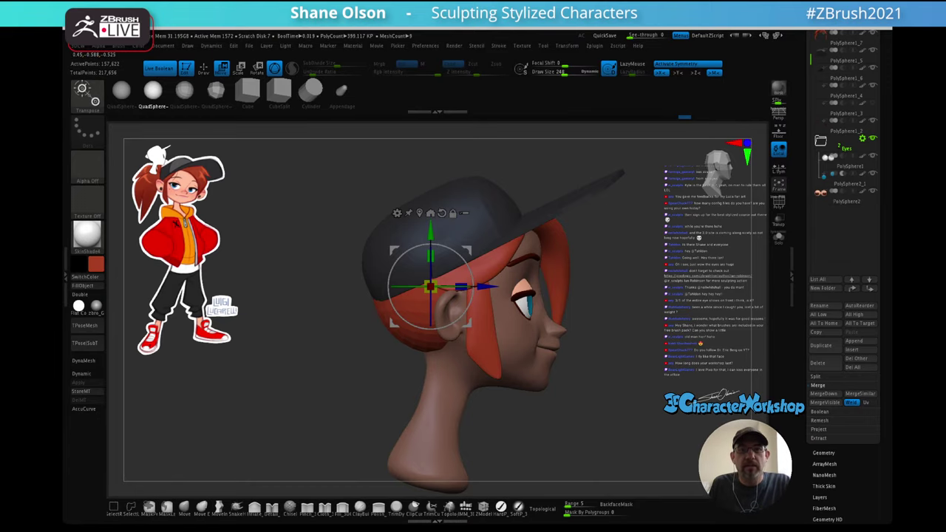
- Refine the inserted hair mass with the Move brush so it sits behind the ears and under the cap's back edge
{"action": "left_click_drag", "start_coordinate": [296, 384], "coordinate": [421, 388]}
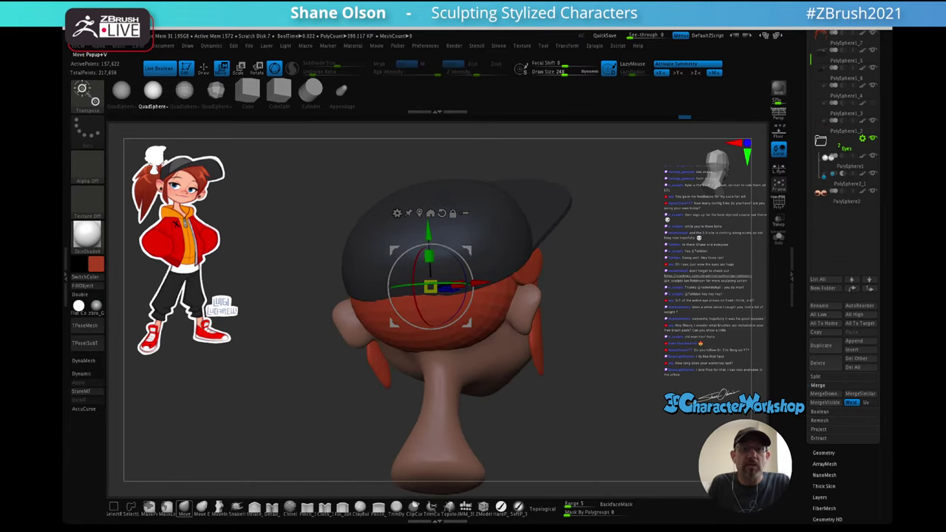
{"action": "key", "text": "q"}
{"action": "mouse_move", "coordinate": [654, 270]}
{"action": "left_mouse_down"}
{"action": "mouse_move", "coordinate": [580, 286]}
{"action": "mouse_move", "coordinate": [599, 285]}
{"action": "left_mouse_up"}
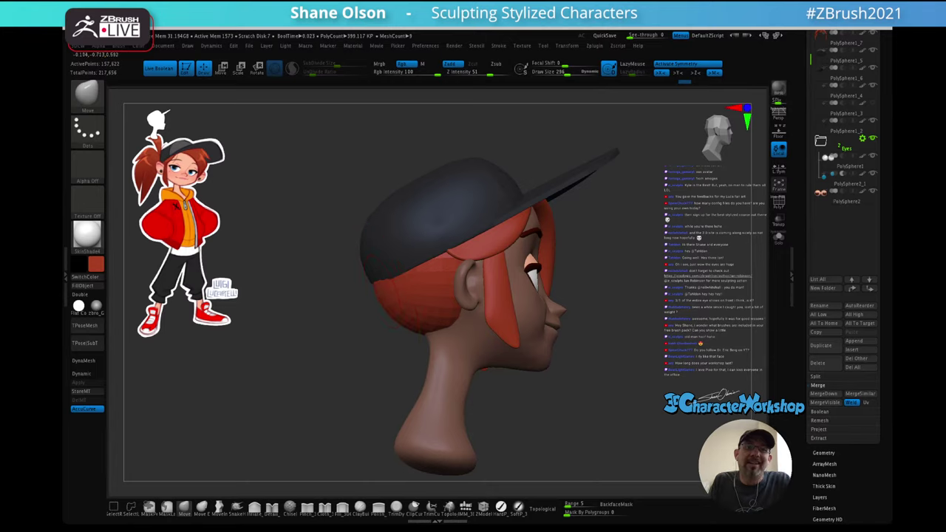
{"action": "left_click_drag", "start_coordinate": [321, 311], "coordinate": [355, 273]}
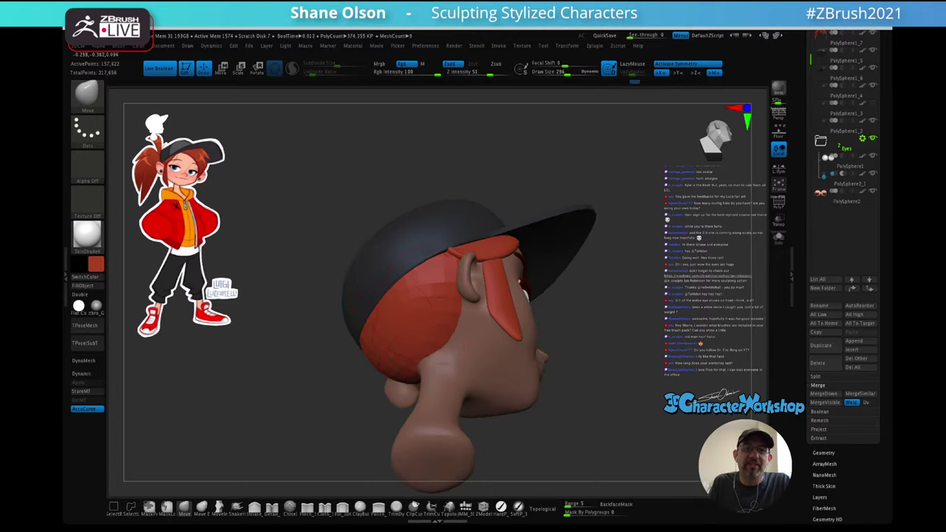
{"action": "mouse_move", "coordinate": [403, 310]}
{"action": "right_mouse_down"}
{"action": "mouse_move", "coordinate": [483, 337]}
{"action": "mouse_move", "coordinate": [472, 330]}
{"action": "right_mouse_up"}
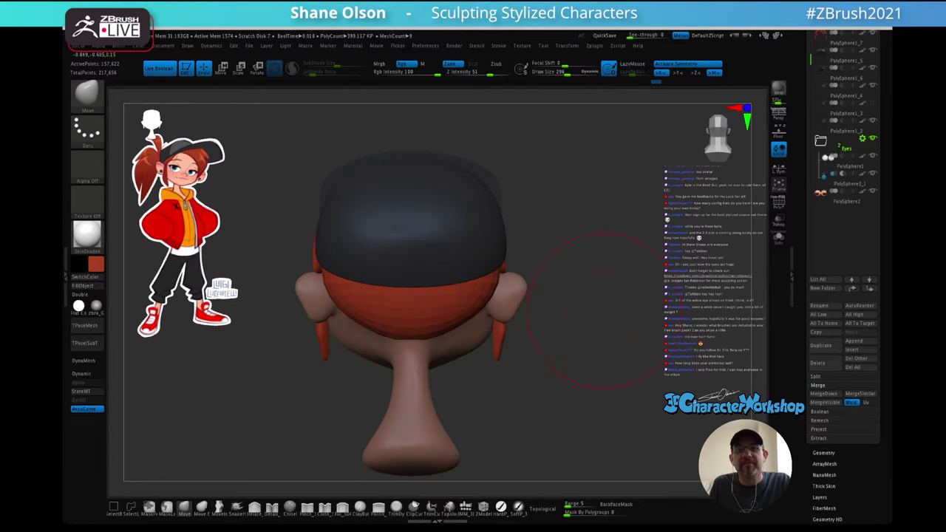
{"action": "right_click_drag", "start_coordinate": [605, 310], "coordinate": [568, 335], "text": "alt"}
{"action": "left_click_drag", "start_coordinate": [532, 392], "coordinate": [592, 388]}
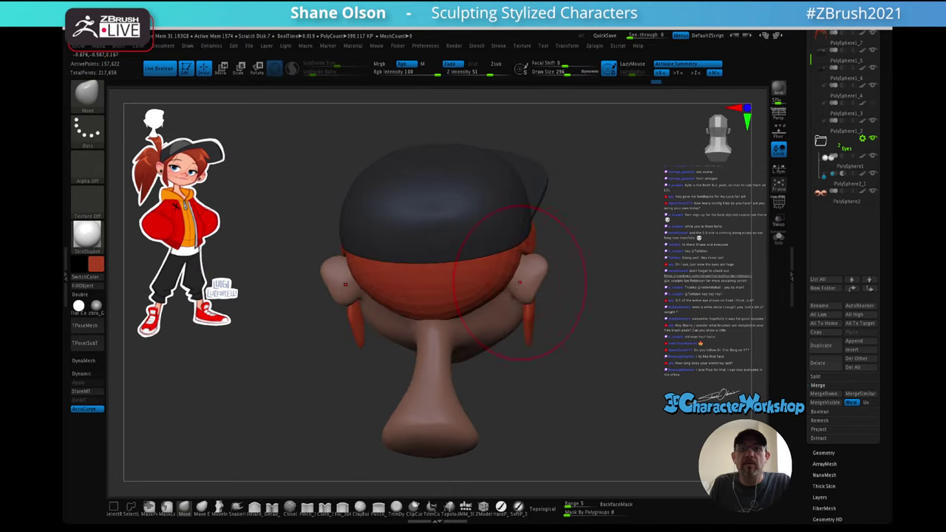
{"action": "mouse_move", "coordinate": [526, 281]}
{"action": "left_mouse_down"}
{"action": "mouse_move", "coordinate": [536, 255]}
{"action": "mouse_move", "coordinate": [514, 177]}
{"action": "left_mouse_up"}
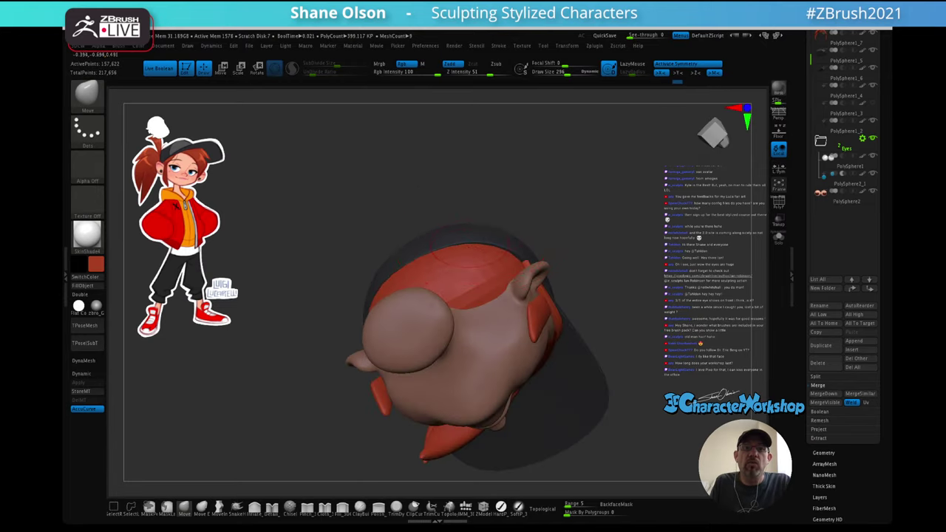
{"action": "right_click_drag", "start_coordinate": [498, 272], "coordinate": [486, 302]}
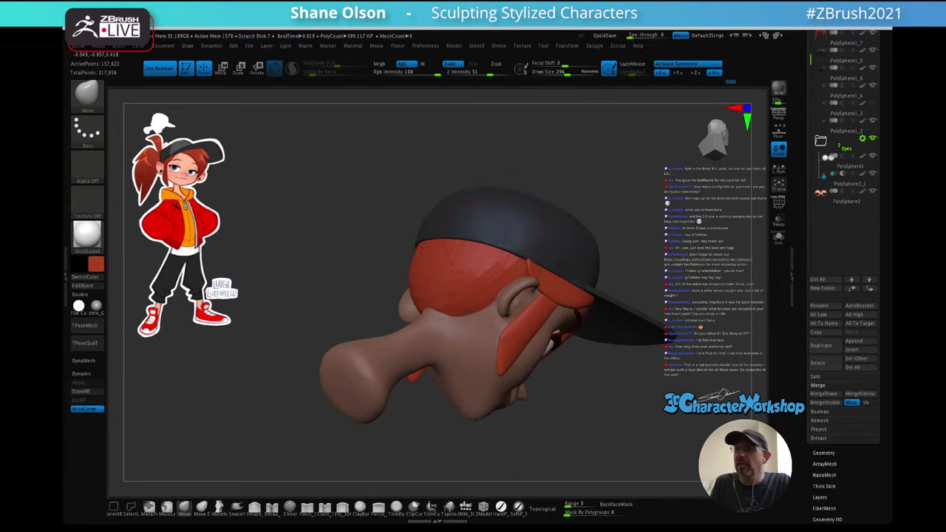
{"action": "mouse_move", "coordinate": [487, 248]}
{"action": "right_mouse_down"}
{"action": "mouse_move", "coordinate": [629, 281]}
{"action": "mouse_move", "coordinate": [633, 312]}
{"action": "mouse_move", "coordinate": [645, 318]}
{"action": "mouse_move", "coordinate": [642, 308]}
{"action": "mouse_move", "coordinate": [564, 313]}
{"action": "right_mouse_up"}
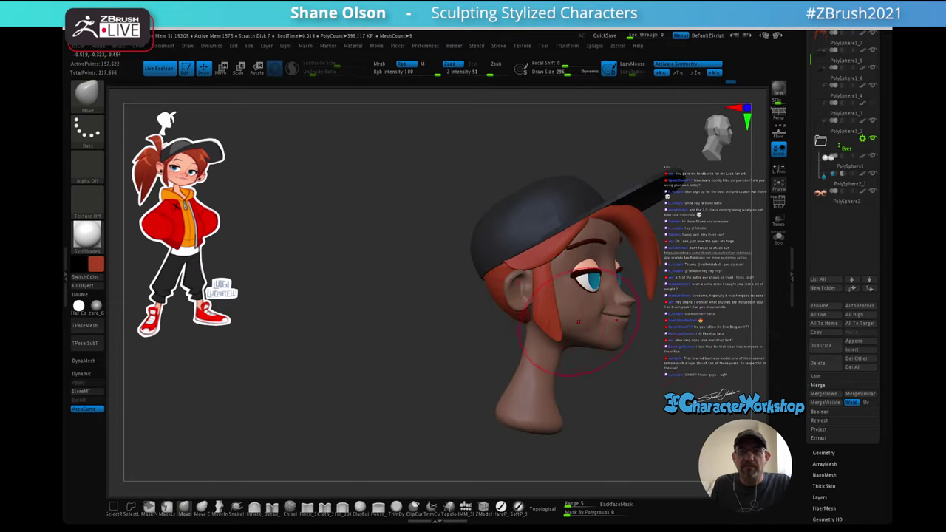
{"action": "right_click_drag", "start_coordinate": [624, 336], "coordinate": [672, 355]}
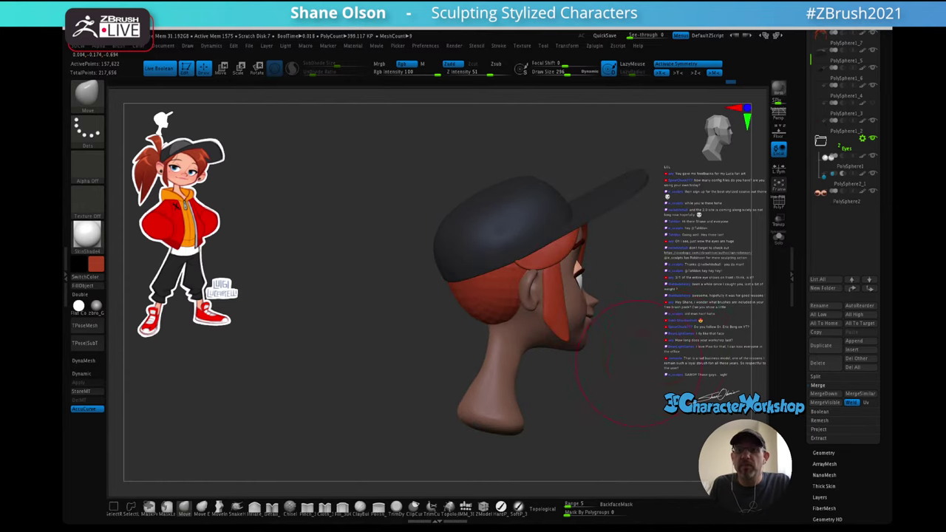
- Split the unmasked hair mass off the head into its own subtool
{"action": "key", "text": "space"}
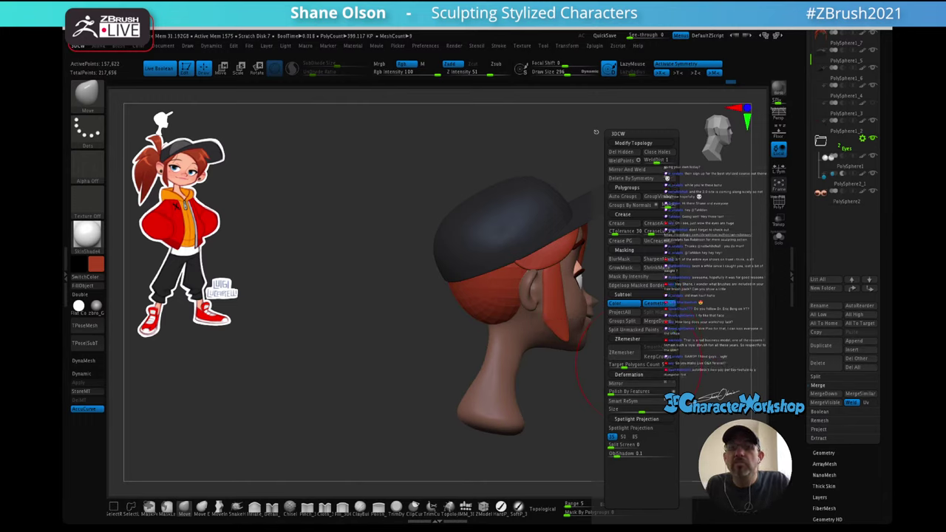
{"action": "left_click", "coordinate": [634, 329]}
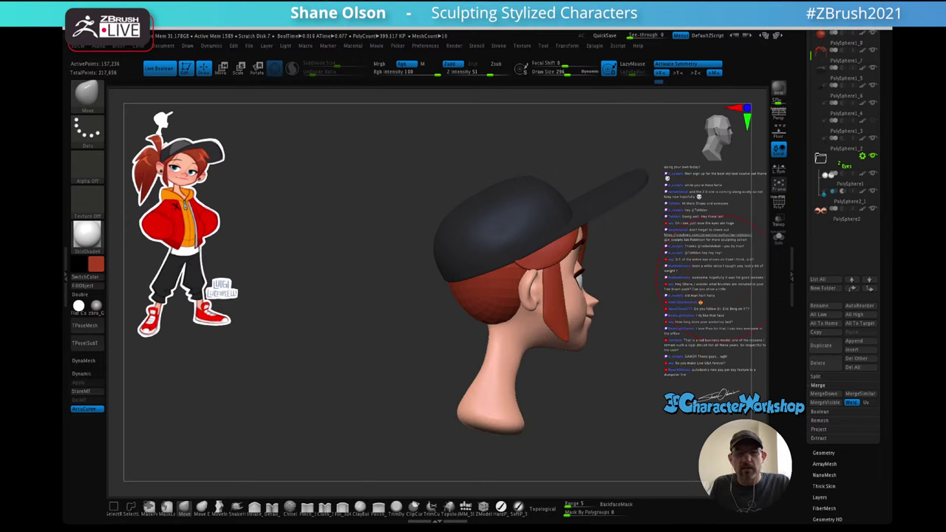
{"action": "left_click_drag", "start_coordinate": [706, 353], "coordinate": [664, 357], "text": "alt"}
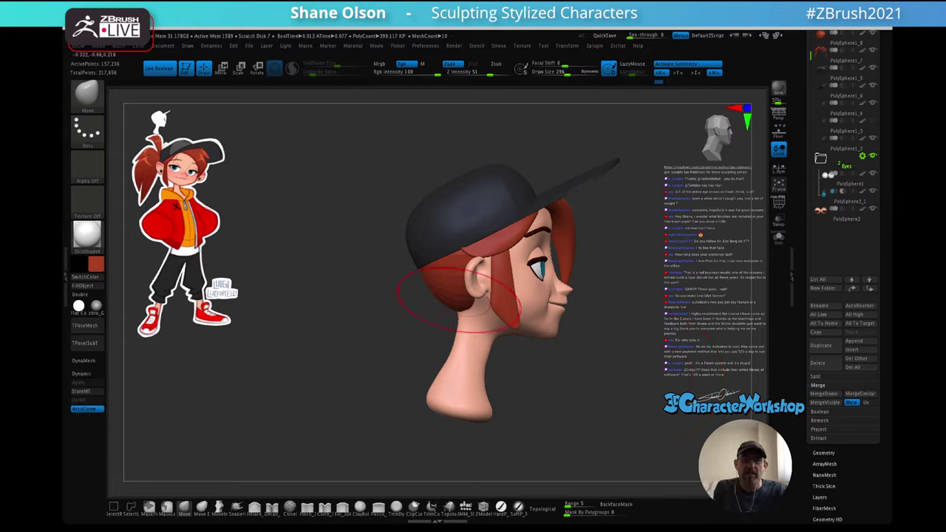
- Select the separated back hair subtool and merge it down with the red bangs subtool below it
{"action": "mouse_move", "coordinate": [602, 332]}
{"action": "left_mouse_down"}
{"action": "mouse_move", "coordinate": [558, 333]}
{"action": "mouse_move", "coordinate": [630, 295]}
{"action": "left_mouse_up"}
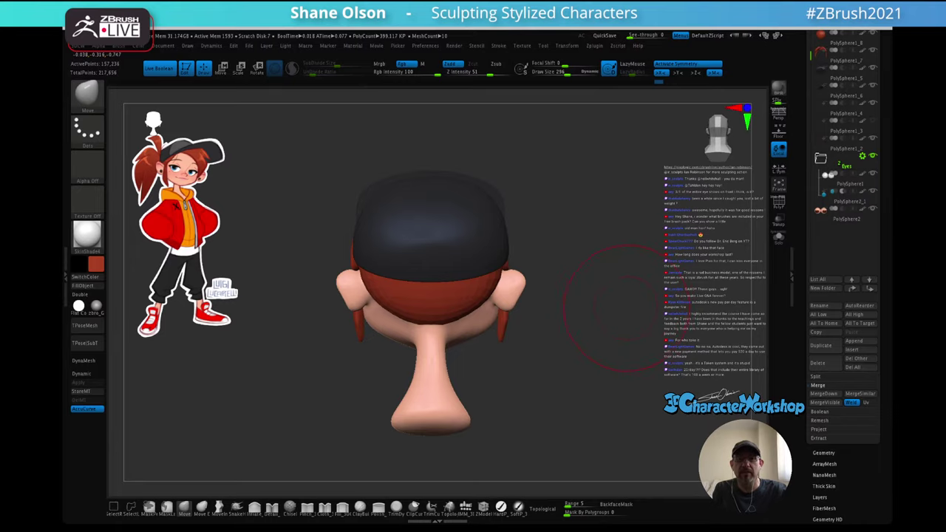
{"action": "left_click_drag", "start_coordinate": [617, 293], "coordinate": [590, 276], "text": "alt"}
{"action": "left_click_drag", "start_coordinate": [668, 296], "coordinate": [653, 300]}
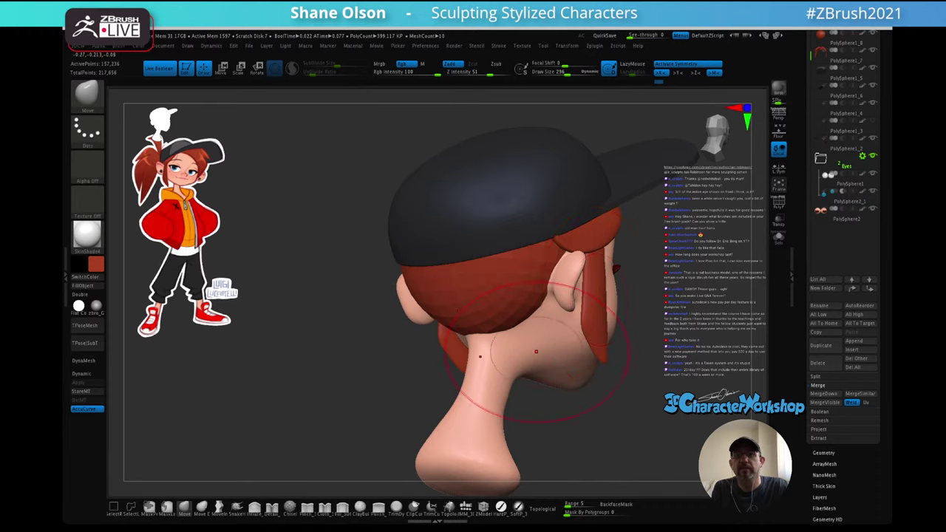
{"action": "left_click_drag", "start_coordinate": [548, 320], "coordinate": [542, 310]}
{"action": "left_click_drag", "start_coordinate": [645, 322], "coordinate": [591, 328]}
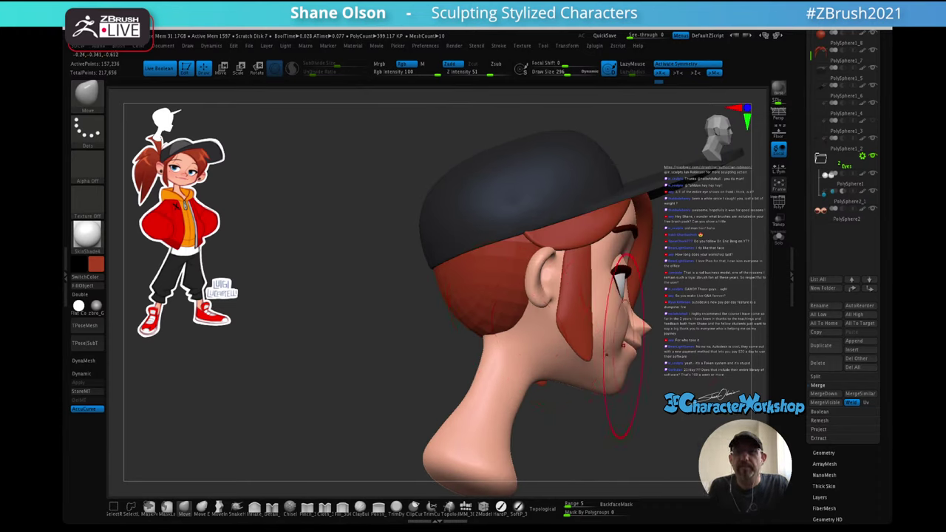
{"action": "left_click_drag", "start_coordinate": [650, 350], "coordinate": [611, 315], "text": "alt"}
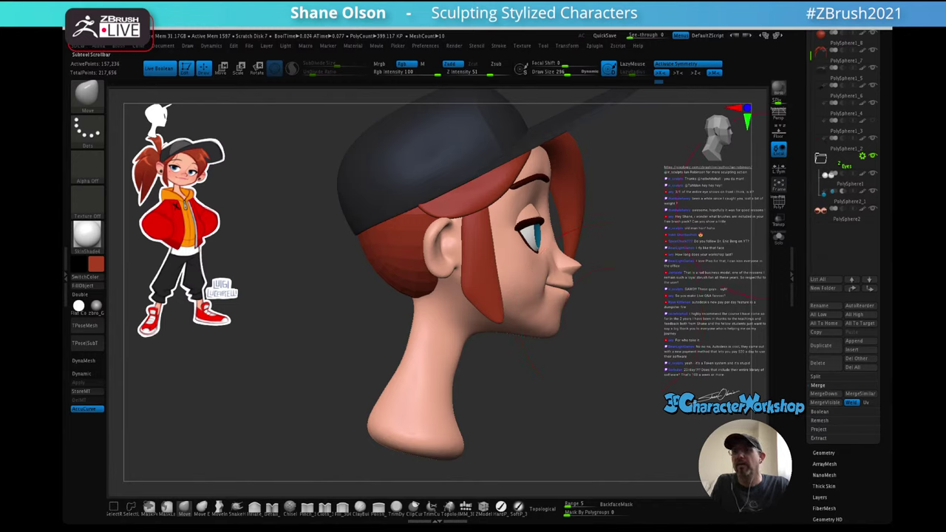
{"action": "left_click_drag", "start_coordinate": [846, 244], "coordinate": [846, 361]}
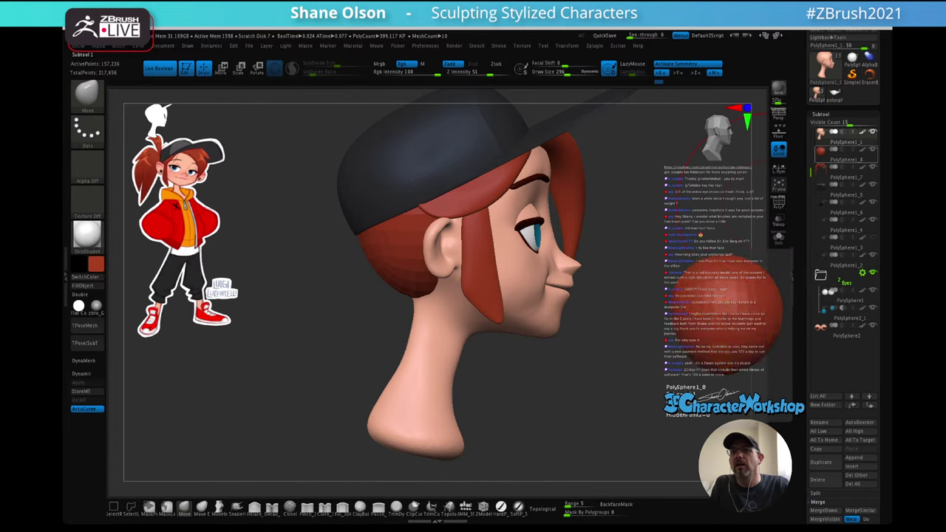
{"action": "left_click", "coordinate": [846, 155]}
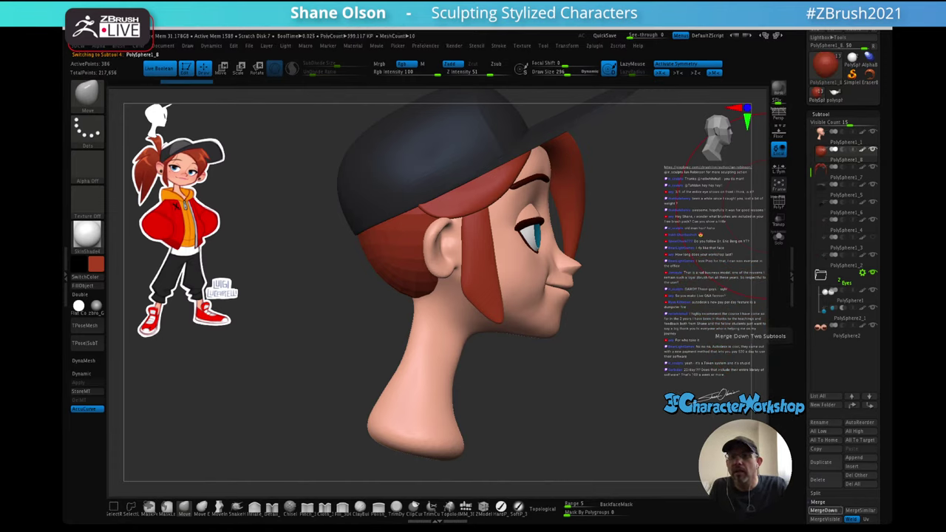
{"action": "left_click", "coordinate": [825, 510]}
{"action": "left_click", "coordinate": [736, 513]}
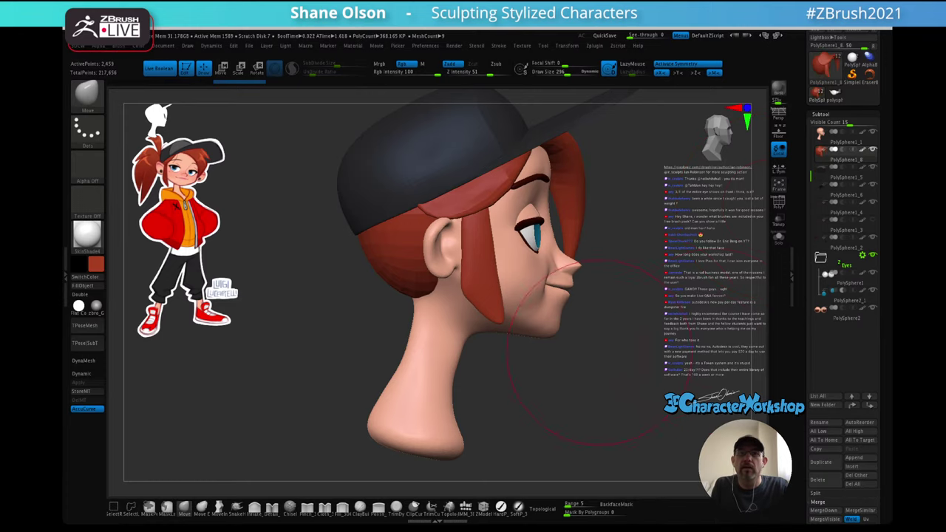
- Check the merged hair's polyframe and turn on dynamic subdivision to smooth the hair
{"action": "mouse_move", "coordinate": [643, 333]}
{"action": "left_mouse_down"}
{"action": "mouse_move", "coordinate": [710, 318]}
{"action": "mouse_move", "coordinate": [666, 322]}
{"action": "mouse_move", "coordinate": [644, 310]}
{"action": "left_mouse_up"}
{"action": "key", "text": "shift+f"}
{"action": "key", "text": "shift+f"}
{"action": "key", "text": "d"}
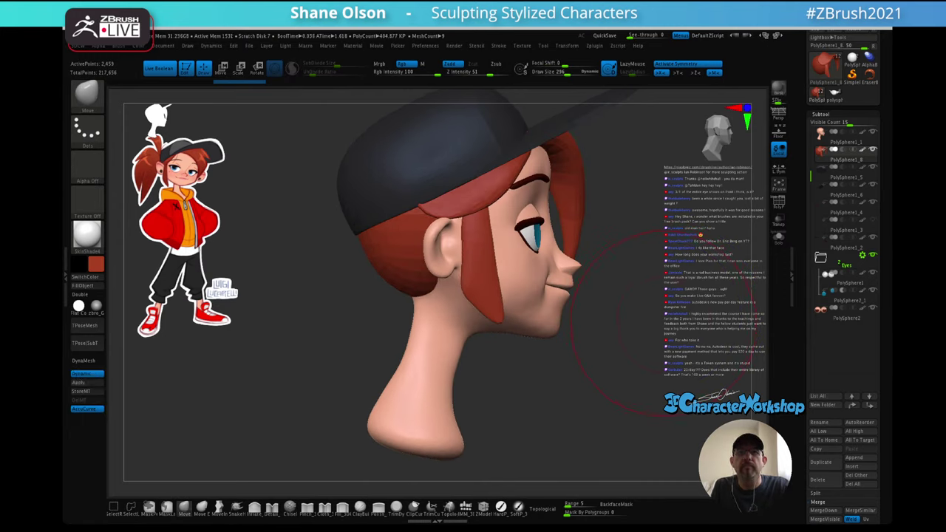
{"action": "left_click_drag", "start_coordinate": [696, 303], "coordinate": [741, 318]}
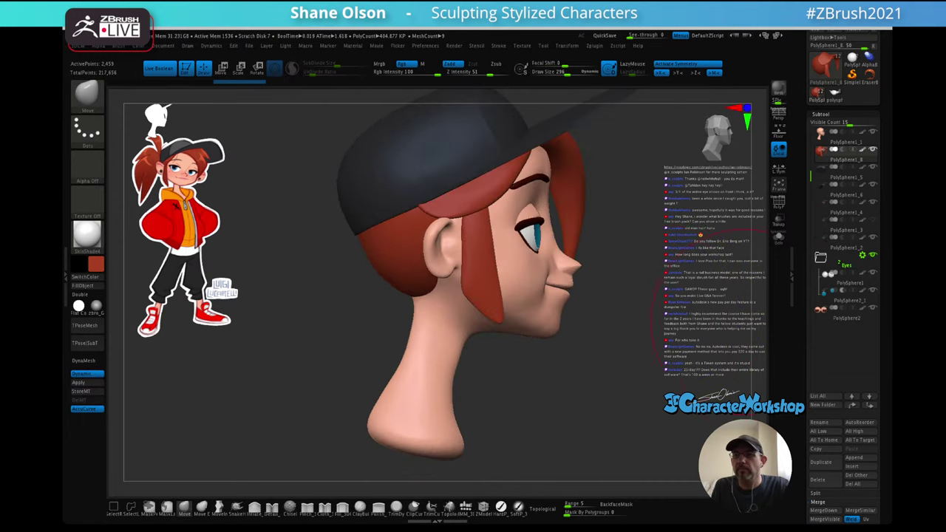
{"action": "left_click_drag", "start_coordinate": [837, 356], "coordinate": [836, 263]}
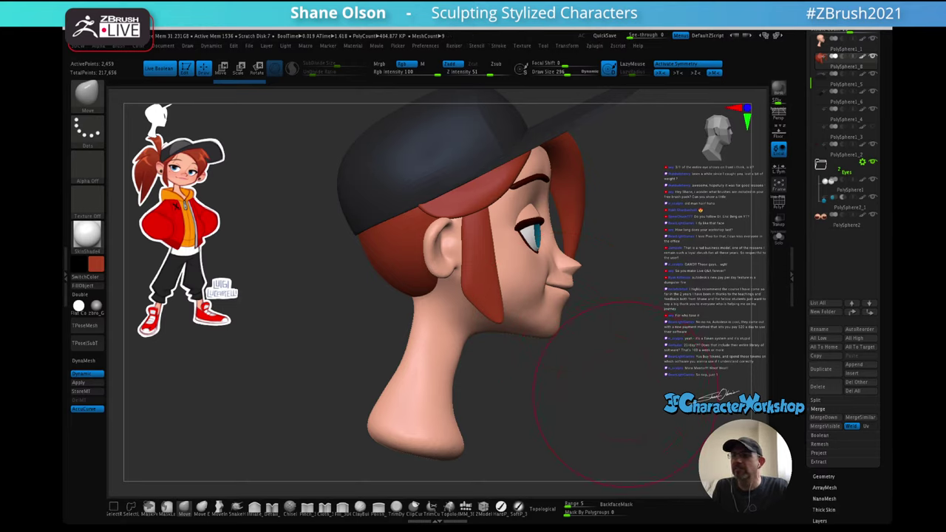
{"action": "mouse_move", "coordinate": [625, 394]}
{"action": "left_mouse_down"}
{"action": "mouse_move", "coordinate": [651, 399]}
{"action": "mouse_move", "coordinate": [544, 373]}
{"action": "mouse_move", "coordinate": [538, 380]}
{"action": "mouse_move", "coordinate": [617, 357]}
{"action": "left_mouse_up"}
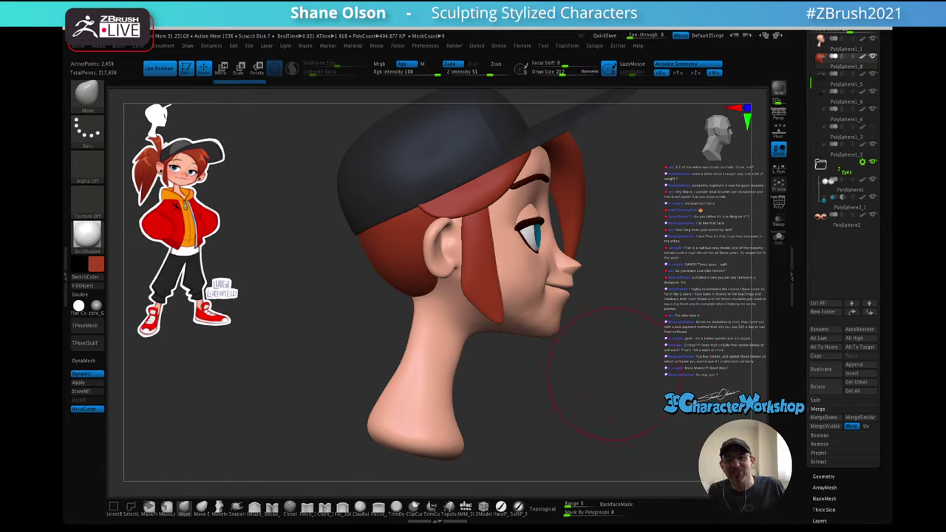
{"action": "key", "text": "["}
{"action": "key", "text": "["}
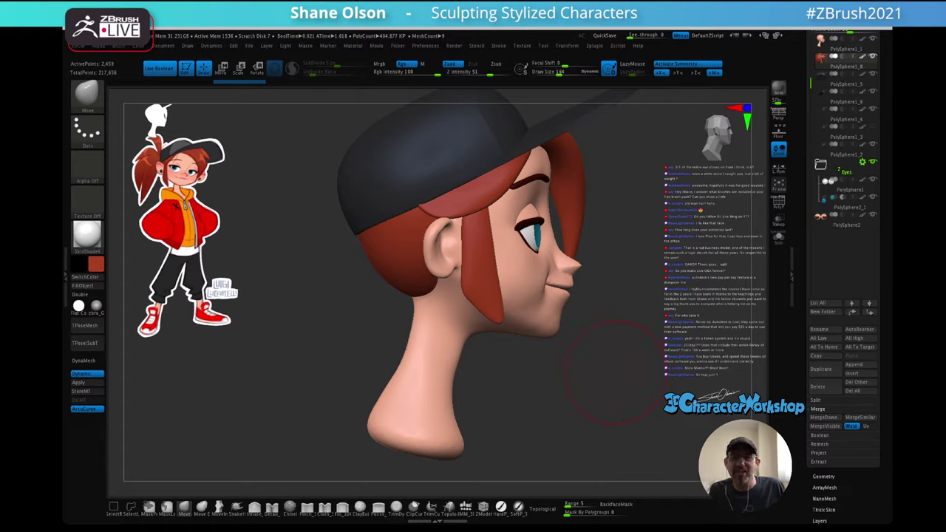
{"action": "key", "text": "bracketright"}
{"action": "key", "text": "bracketright"}
{"action": "key", "text": "bracketright"}
{"action": "key", "text": "bracketright"}
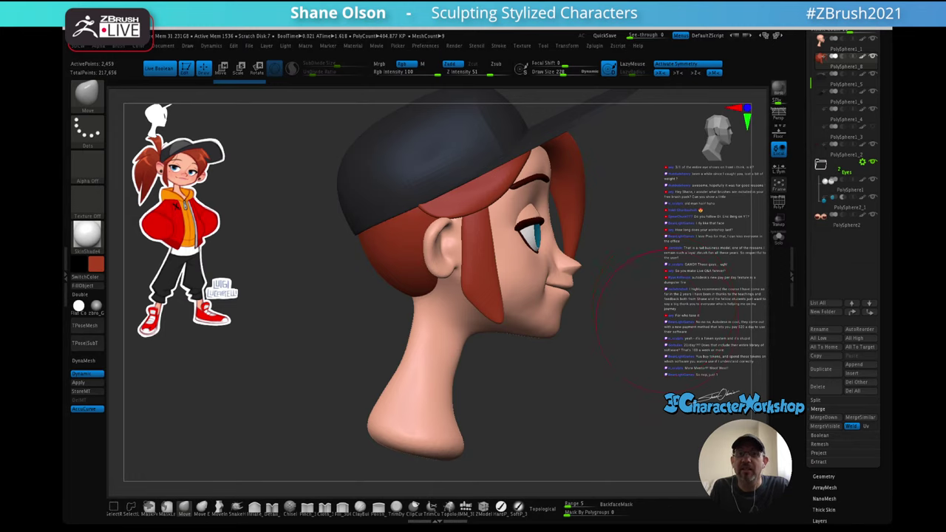
- Examine the face, cap and hair from the front and the side, comparing them with the reference drawing
{"action": "left_click_drag", "start_coordinate": [667, 320], "coordinate": [656, 329]}
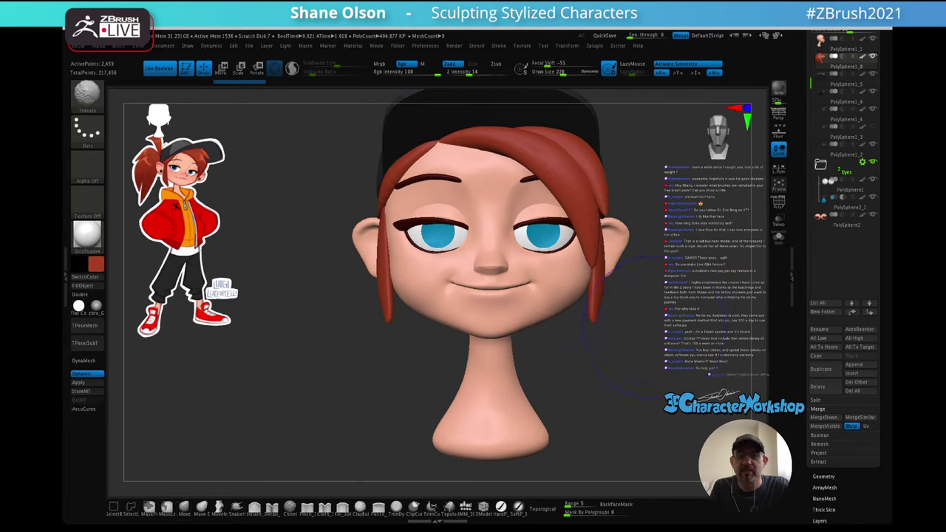
{"action": "mouse_move", "coordinate": [675, 340]}
{"action": "right_mouse_down", "text": "ctrl"}
{"action": "mouse_move", "coordinate": [674, 319]}
{"action": "mouse_move", "coordinate": [674, 340]}
{"action": "mouse_move", "coordinate": [640, 345]}
{"action": "right_mouse_up", "text": "ctrl"}
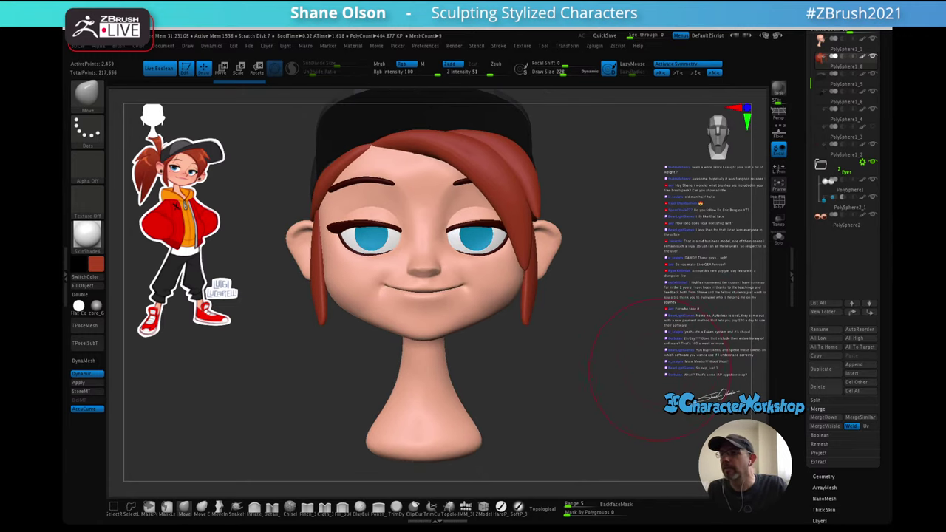
{"action": "right_click_drag", "start_coordinate": [648, 349], "coordinate": [670, 350], "text": "alt"}
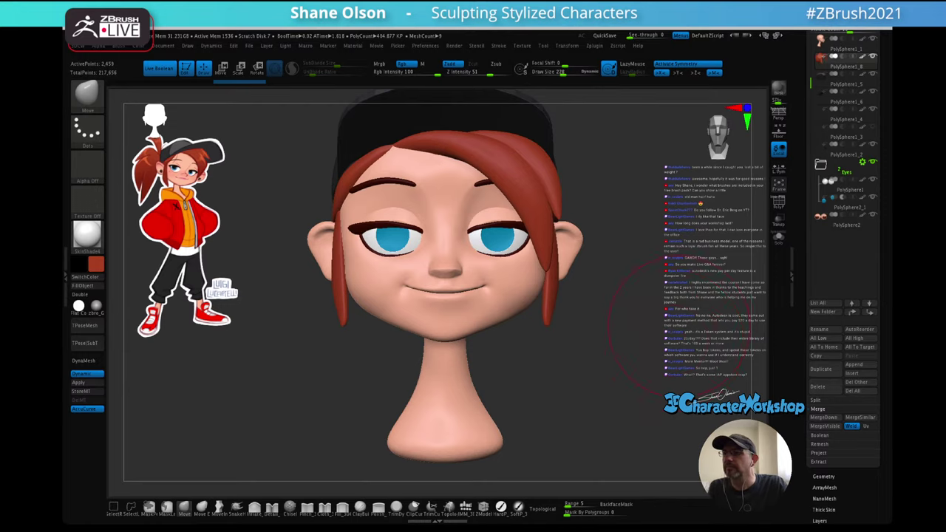
{"action": "mouse_move", "coordinate": [650, 349]}
{"action": "left_mouse_down"}
{"action": "mouse_move", "coordinate": [648, 338]}
{"action": "mouse_move", "coordinate": [655, 342]}
{"action": "left_mouse_up"}
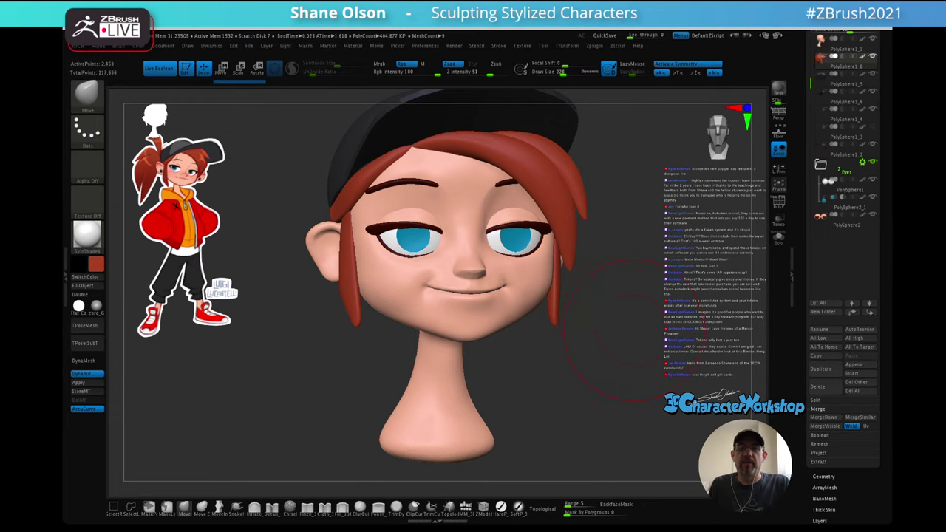
{"action": "left_click_drag", "start_coordinate": [632, 334], "coordinate": [645, 296]}
{"action": "mouse_move", "coordinate": [644, 296]}
{"action": "left_mouse_down", "text": "alt"}
{"action": "mouse_move", "coordinate": [624, 342]}
{"action": "mouse_move", "coordinate": [643, 331]}
{"action": "mouse_move", "coordinate": [665, 344]}
{"action": "left_mouse_up", "text": "alt"}
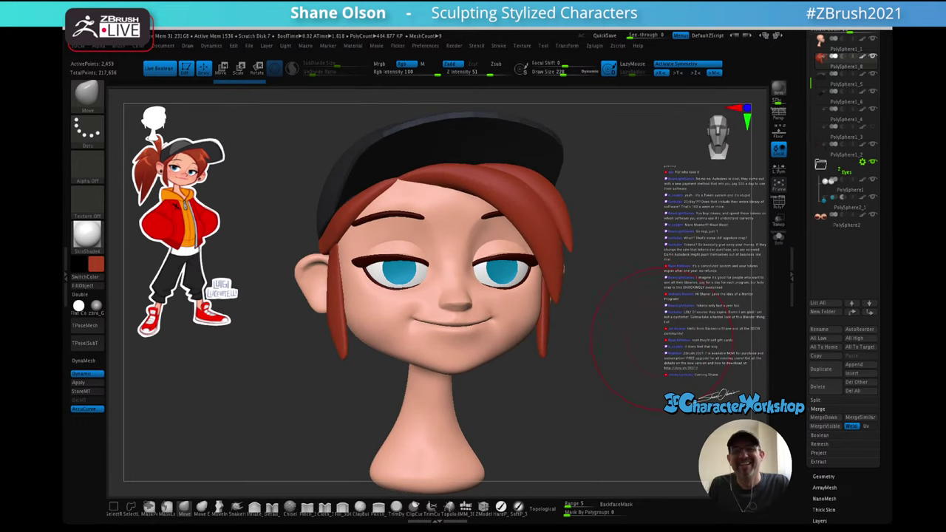
{"action": "left_click_drag", "start_coordinate": [641, 333], "coordinate": [621, 333]}
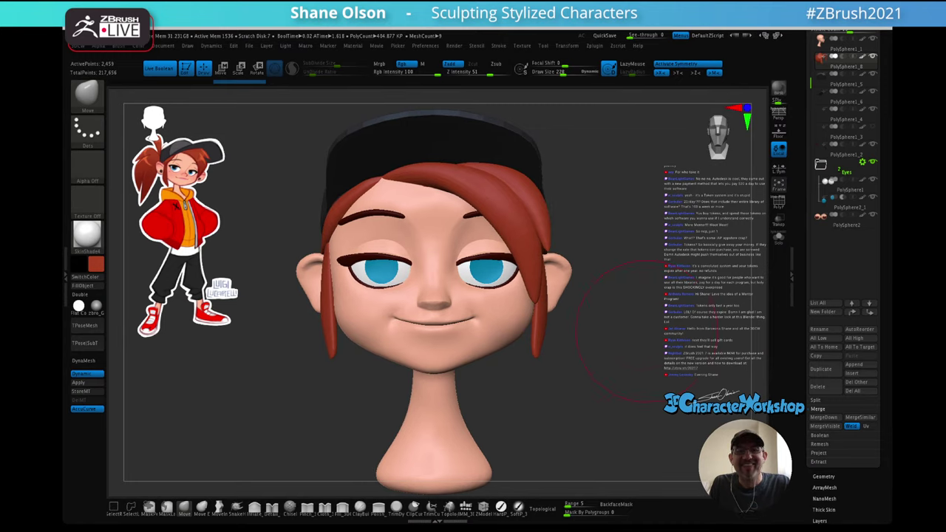
{"action": "mouse_move", "coordinate": [642, 271]}
{"action": "left_mouse_down"}
{"action": "mouse_move", "coordinate": [587, 256]}
{"action": "mouse_move", "coordinate": [511, 270]}
{"action": "mouse_move", "coordinate": [600, 302]}
{"action": "mouse_move", "coordinate": [585, 306]}
{"action": "left_mouse_up"}
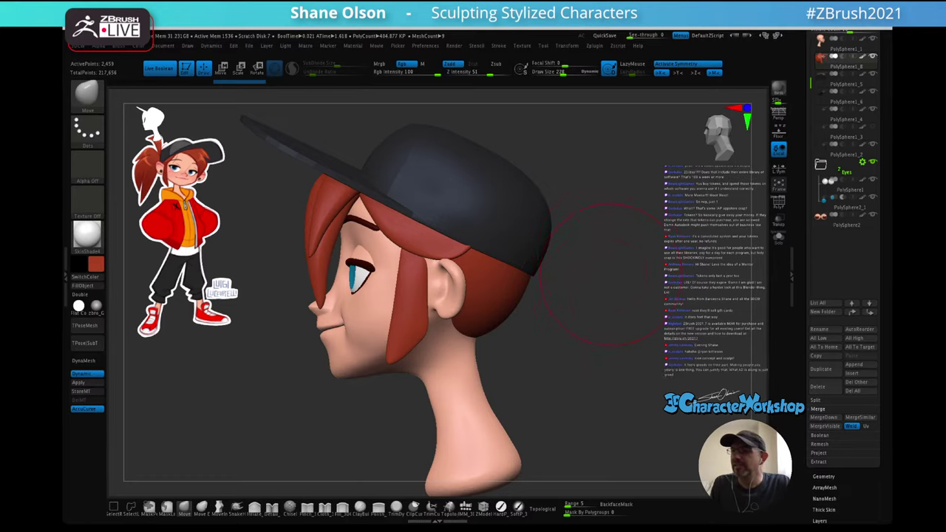
{"action": "mouse_move", "coordinate": [629, 297]}
{"action": "left_mouse_down"}
{"action": "mouse_move", "coordinate": [608, 294]}
{"action": "mouse_move", "coordinate": [618, 318]}
{"action": "mouse_move", "coordinate": [677, 314]}
{"action": "mouse_move", "coordinate": [650, 388]}
{"action": "mouse_move", "coordinate": [601, 362]}
{"action": "mouse_move", "coordinate": [619, 355]}
{"action": "left_mouse_up"}
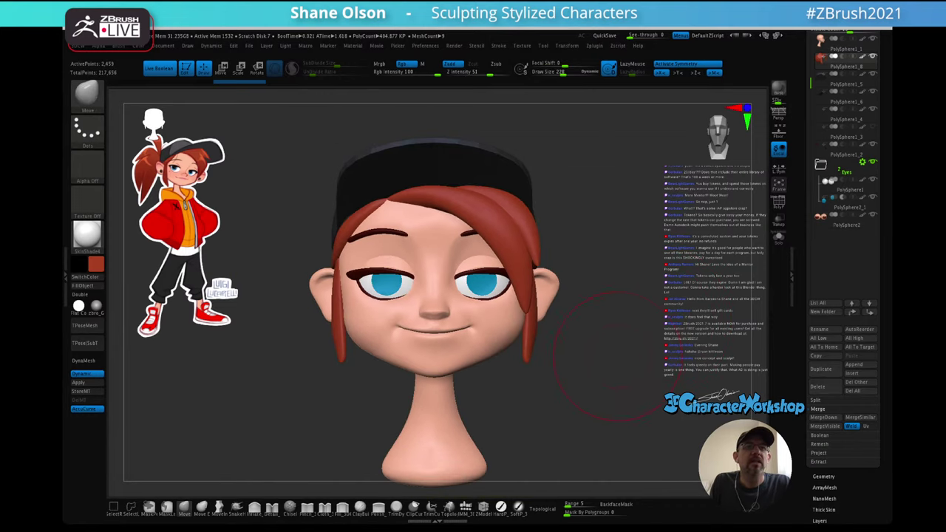
{"action": "mouse_move", "coordinate": [526, 253]}
{"action": "right_mouse_down"}
{"action": "mouse_move", "coordinate": [503, 275]}
{"action": "mouse_move", "coordinate": [535, 293]}
{"action": "right_mouse_up"}
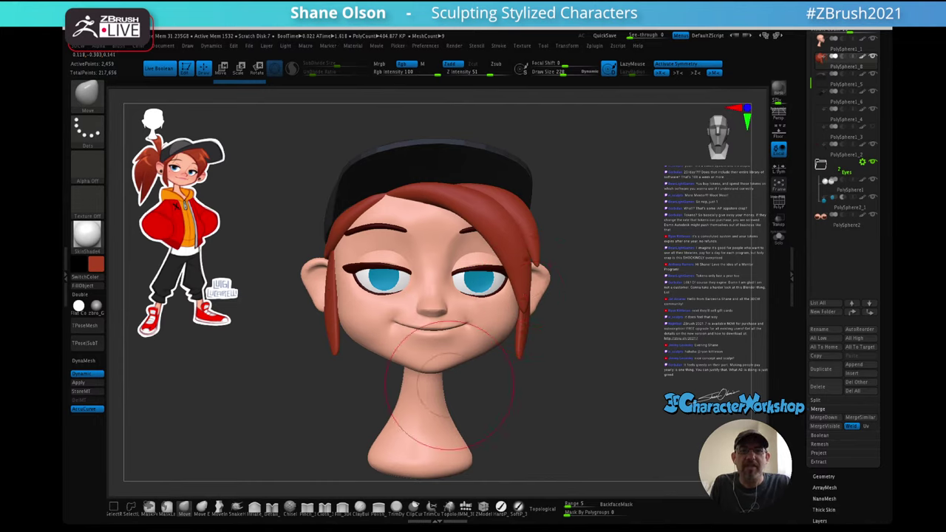
{"action": "mouse_move", "coordinate": [575, 333]}
{"action": "left_mouse_down"}
{"action": "mouse_move", "coordinate": [584, 347]}
{"action": "mouse_move", "coordinate": [598, 336]}
{"action": "left_mouse_up"}
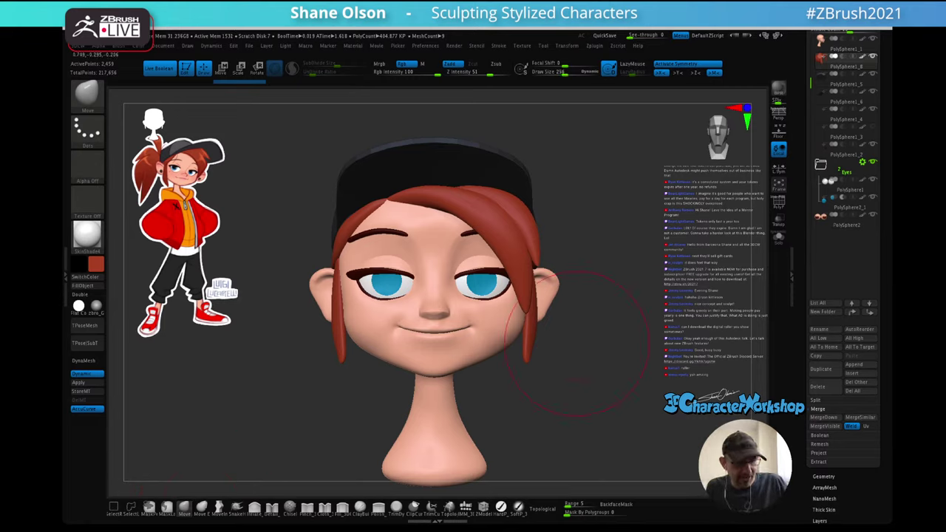
- Enlarge the Move brush to a draw size of 324, turn off symmetry and pull the long side bang inward over the face
{"action": "key", "text": "]"}
{"action": "key", "text": "]"}
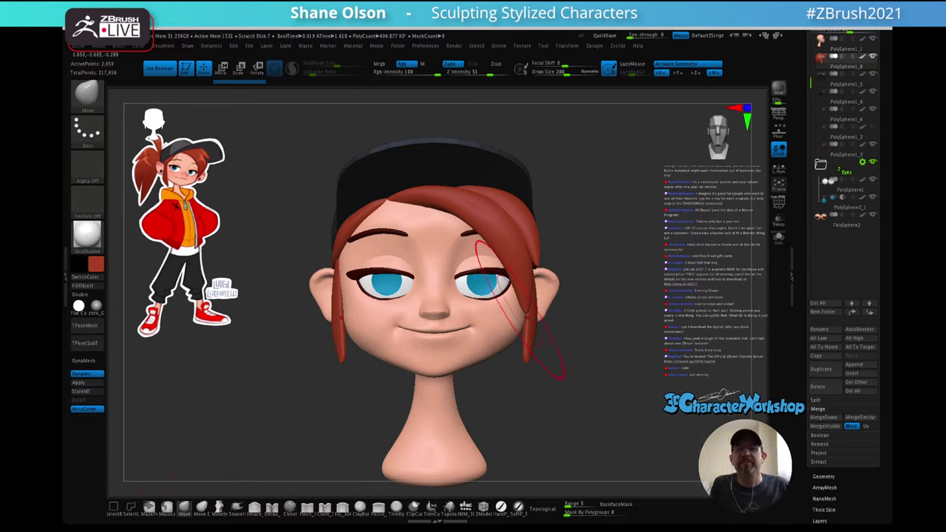
{"action": "left_click_drag", "start_coordinate": [528, 302], "coordinate": [520, 305]}
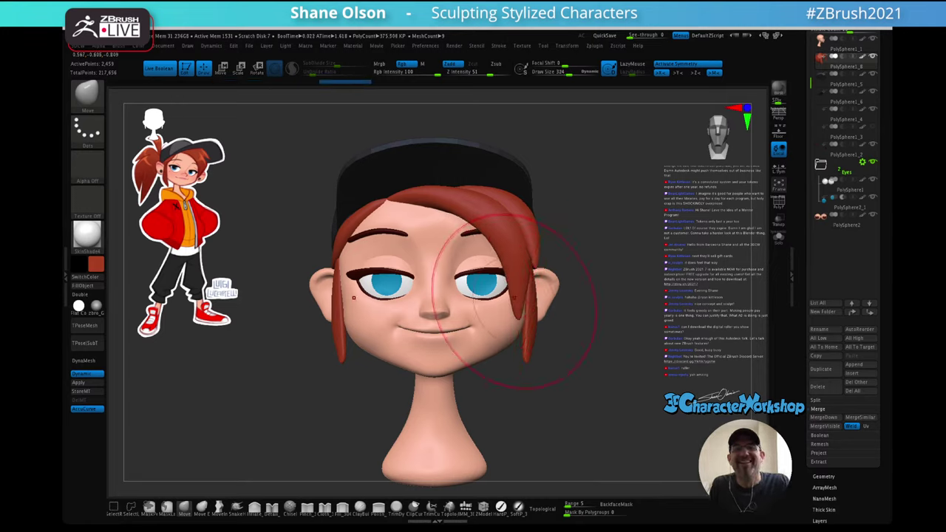
{"action": "key", "text": "x"}
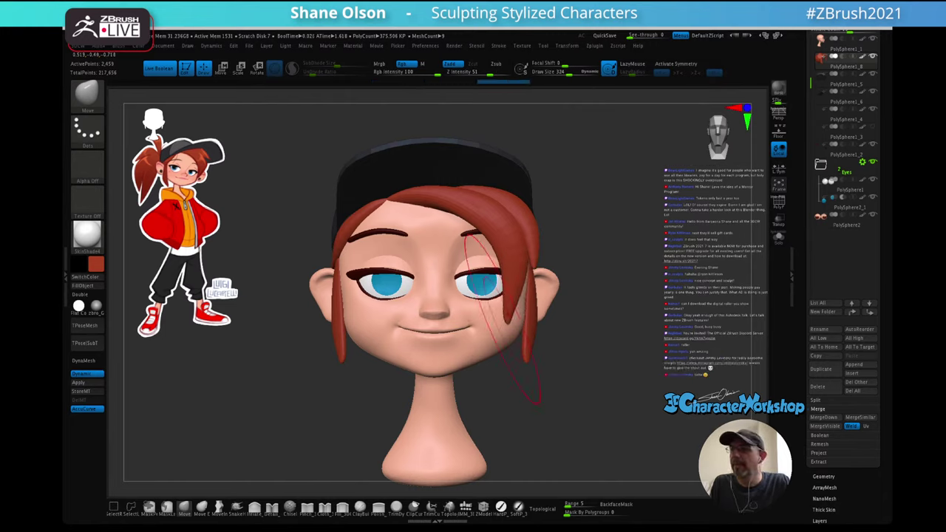
- Refine the shape of the swept bangs beneath the cap brim, working around the head from several angles
{"action": "mouse_move", "coordinate": [527, 245]}
{"action": "right_mouse_down"}
{"action": "mouse_move", "coordinate": [474, 250]}
{"action": "mouse_move", "coordinate": [500, 243]}
{"action": "mouse_move", "coordinate": [491, 224]}
{"action": "mouse_move", "coordinate": [434, 223]}
{"action": "mouse_move", "coordinate": [513, 219]}
{"action": "right_mouse_up"}
{"action": "mouse_move", "coordinate": [577, 222]}
{"action": "right_mouse_down", "text": "alt"}
{"action": "mouse_move", "coordinate": [548, 235]}
{"action": "mouse_move", "coordinate": [570, 220]}
{"action": "mouse_move", "coordinate": [550, 231]}
{"action": "mouse_move", "coordinate": [562, 210]}
{"action": "right_mouse_up", "text": "alt"}
{"action": "mouse_move", "coordinate": [492, 235]}
{"action": "right_mouse_down"}
{"action": "mouse_move", "coordinate": [515, 232]}
{"action": "mouse_move", "coordinate": [449, 250]}
{"action": "mouse_move", "coordinate": [488, 228]}
{"action": "mouse_move", "coordinate": [438, 238]}
{"action": "mouse_move", "coordinate": [452, 238]}
{"action": "right_mouse_up"}
{"action": "mouse_move", "coordinate": [427, 256]}
{"action": "left_mouse_down"}
{"action": "mouse_move", "coordinate": [419, 259]}
{"action": "mouse_move", "coordinate": [433, 262]}
{"action": "left_mouse_up"}
{"action": "mouse_move", "coordinate": [439, 261]}
{"action": "right_mouse_down"}
{"action": "mouse_move", "coordinate": [489, 248]}
{"action": "mouse_move", "coordinate": [473, 244]}
{"action": "mouse_move", "coordinate": [618, 224]}
{"action": "right_mouse_up"}
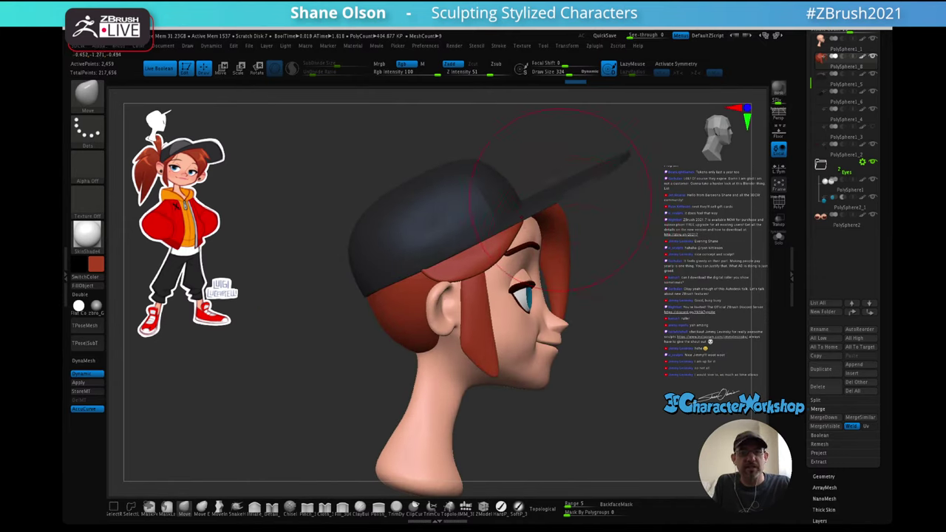
{"action": "right_click_drag", "start_coordinate": [578, 221], "coordinate": [485, 187], "text": "alt"}
{"action": "left_click_drag", "start_coordinate": [478, 186], "coordinate": [479, 192]}
{"action": "mouse_move", "coordinate": [614, 201]}
{"action": "right_mouse_down"}
{"action": "mouse_move", "coordinate": [545, 199]}
{"action": "mouse_move", "coordinate": [542, 229]}
{"action": "mouse_move", "coordinate": [639, 235]}
{"action": "mouse_move", "coordinate": [637, 249]}
{"action": "mouse_move", "coordinate": [615, 241]}
{"action": "right_mouse_up"}
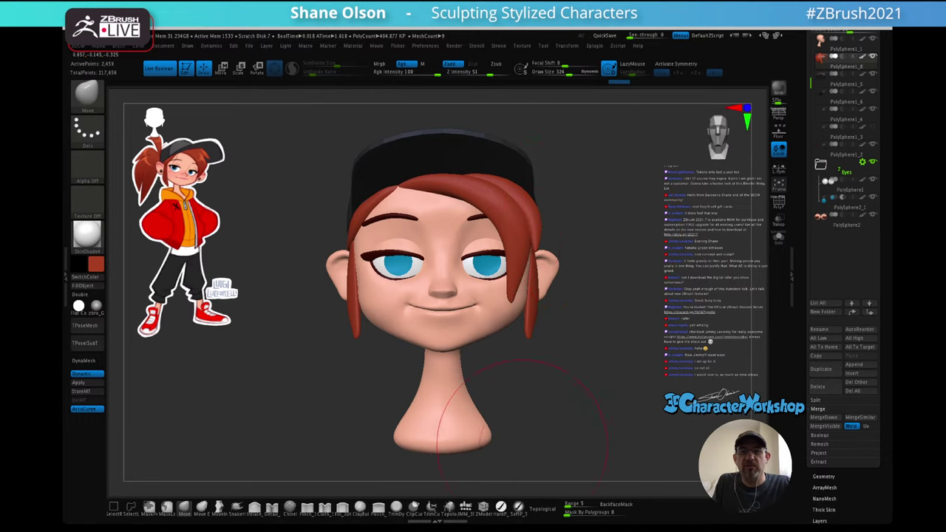
- Turn on topological masking for the Move brush and adjust the outer edge of the side bang as a separate strand
{"action": "left_click", "coordinate": [543, 509]}
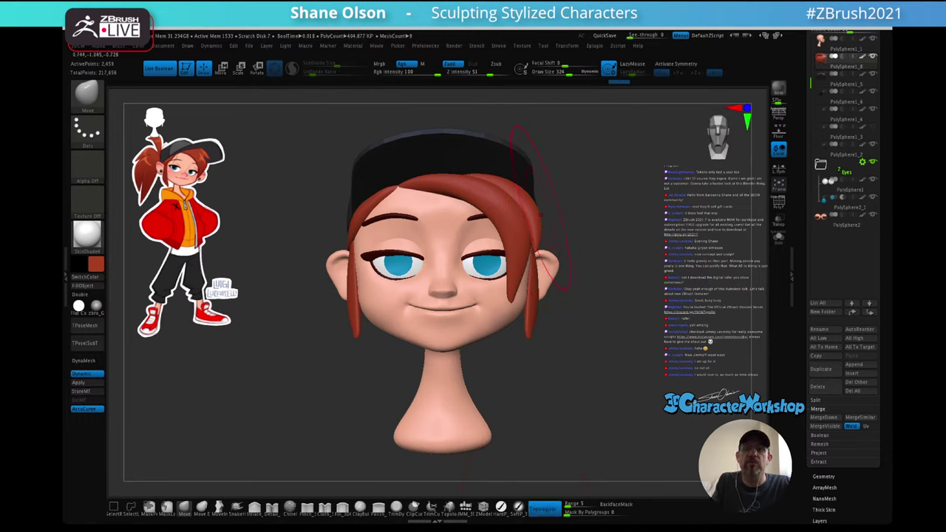
{"action": "right_click_drag", "start_coordinate": [595, 222], "coordinate": [545, 211]}
{"action": "right_click_drag", "start_coordinate": [544, 178], "coordinate": [499, 174]}
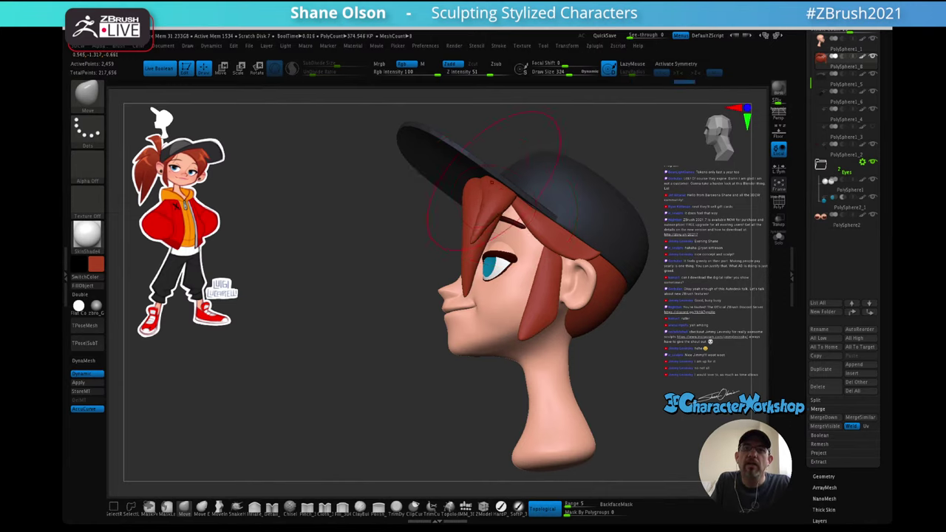
{"action": "mouse_move", "coordinate": [510, 196]}
{"action": "right_mouse_down"}
{"action": "mouse_move", "coordinate": [543, 218]}
{"action": "mouse_move", "coordinate": [504, 229]}
{"action": "right_mouse_up"}
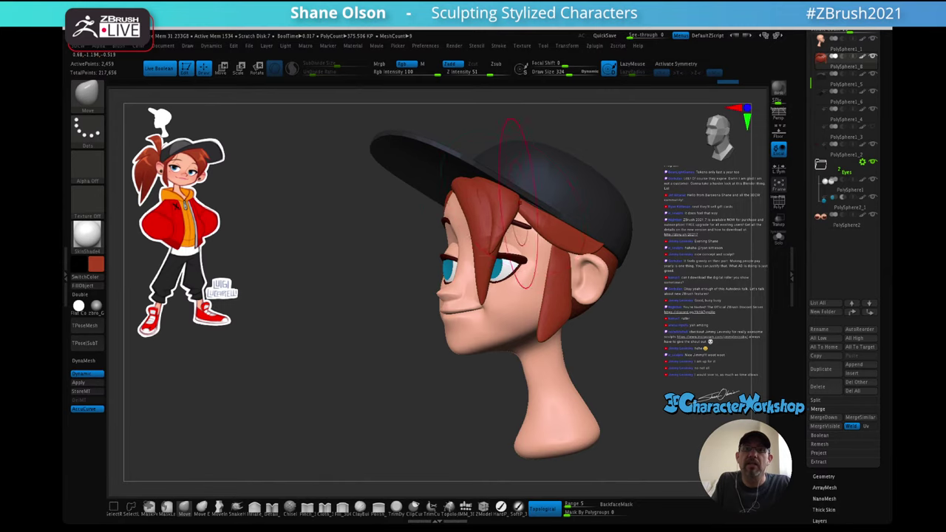
{"action": "right_click_drag", "start_coordinate": [513, 201], "coordinate": [587, 198]}
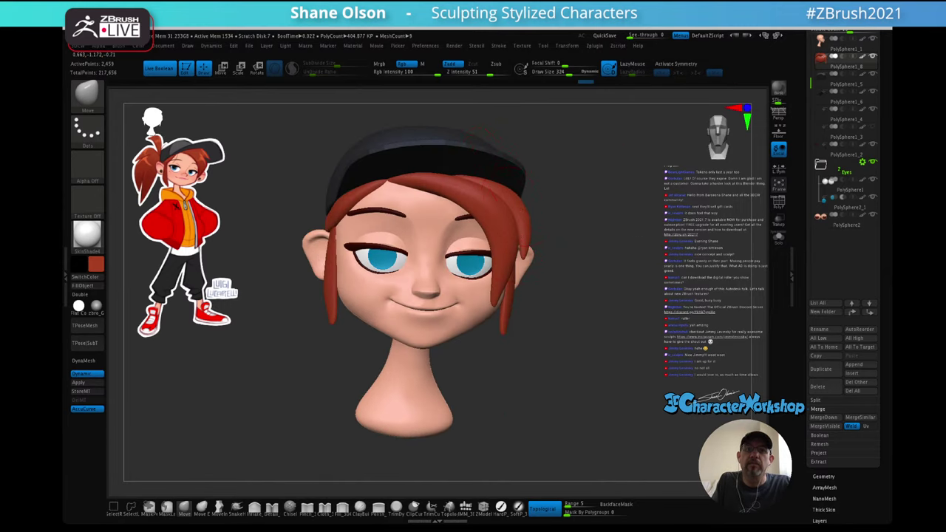
{"action": "left_click_drag", "start_coordinate": [500, 207], "coordinate": [522, 207]}
{"action": "right_click_drag", "start_coordinate": [538, 220], "coordinate": [518, 211], "text": "shift"}
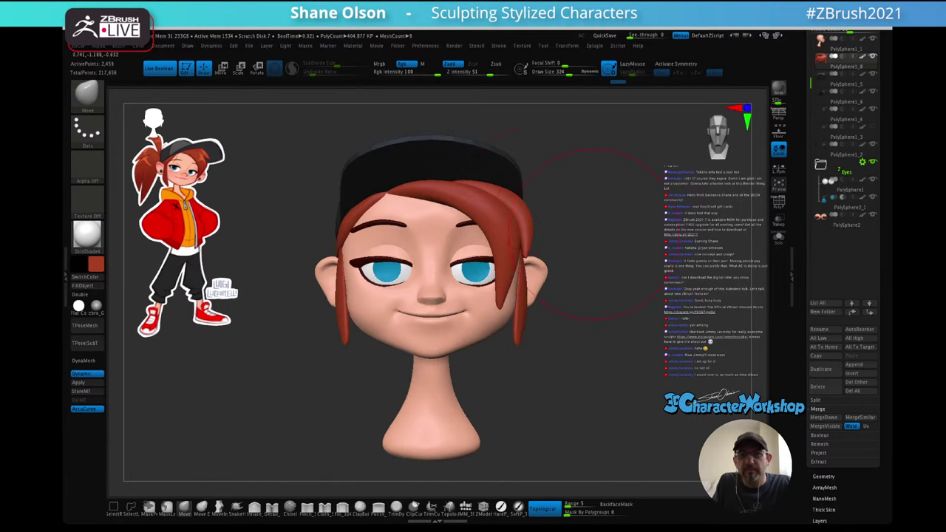
- Insert a QuadSphere from the insert-mesh brush at the back of the cap as the base of the ponytail
{"action": "mouse_move", "coordinate": [624, 230]}
{"action": "right_mouse_down", "text": "ctrl"}
{"action": "mouse_move", "coordinate": [615, 222]}
{"action": "mouse_move", "coordinate": [495, 224]}
{"action": "mouse_move", "coordinate": [640, 229]}
{"action": "right_mouse_up", "text": "ctrl"}
{"action": "right_click_drag", "start_coordinate": [625, 275], "coordinate": [610, 250], "text": "ctrl"}
{"action": "right_click_drag", "start_coordinate": [607, 282], "coordinate": [646, 311], "text": "alt"}
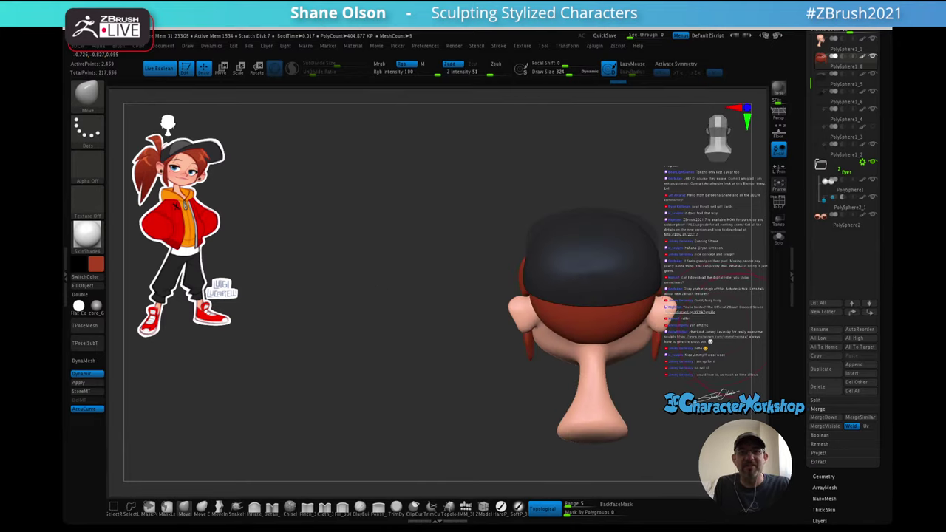
{"action": "right_click_drag", "start_coordinate": [693, 343], "coordinate": [555, 322], "text": "alt"}
{"action": "right_click_drag", "start_coordinate": [560, 279], "coordinate": [533, 363], "text": "ctrl"}
{"action": "left_click", "coordinate": [466, 506]}
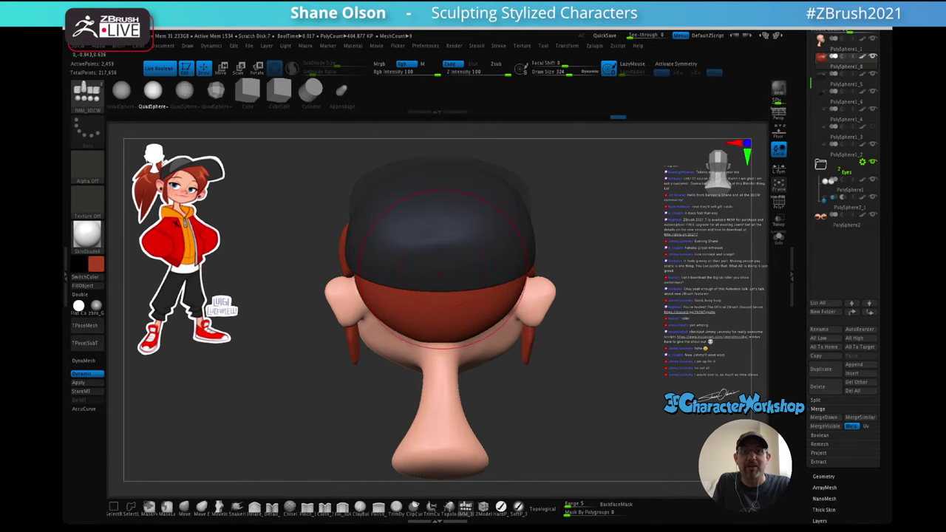
{"action": "left_click_drag", "start_coordinate": [439, 270], "coordinate": [449, 299]}
{"action": "right_click_drag", "start_coordinate": [635, 267], "coordinate": [571, 277]}
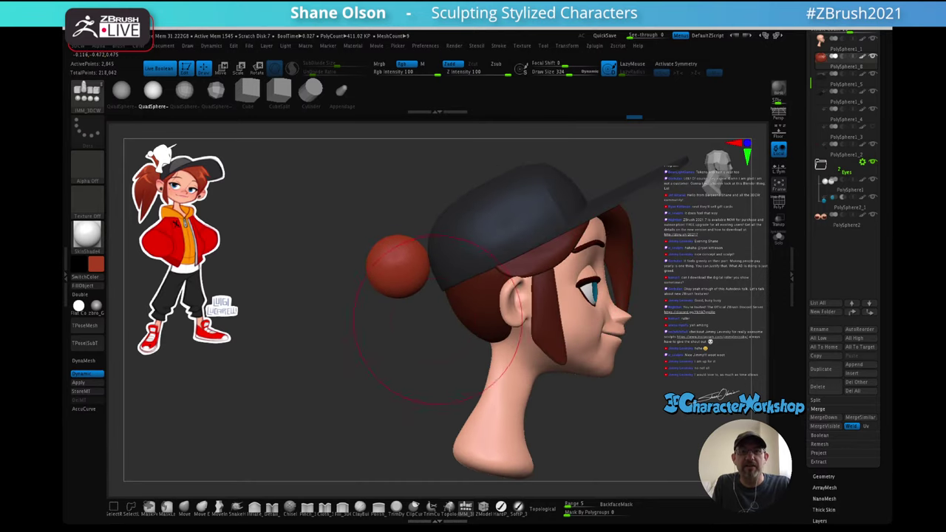
- Stretch the inserted sphere lengthwise with the transform gizmo into a long ellipsoid extending behind the cap
{"action": "left_click_drag", "start_coordinate": [448, 325], "coordinate": [469, 344], "text": "alt"}
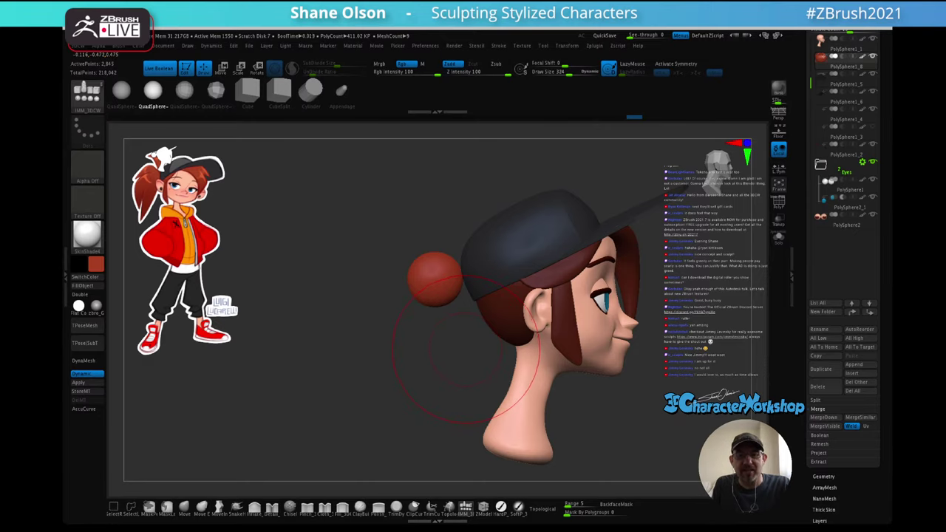
{"action": "key", "text": "w"}
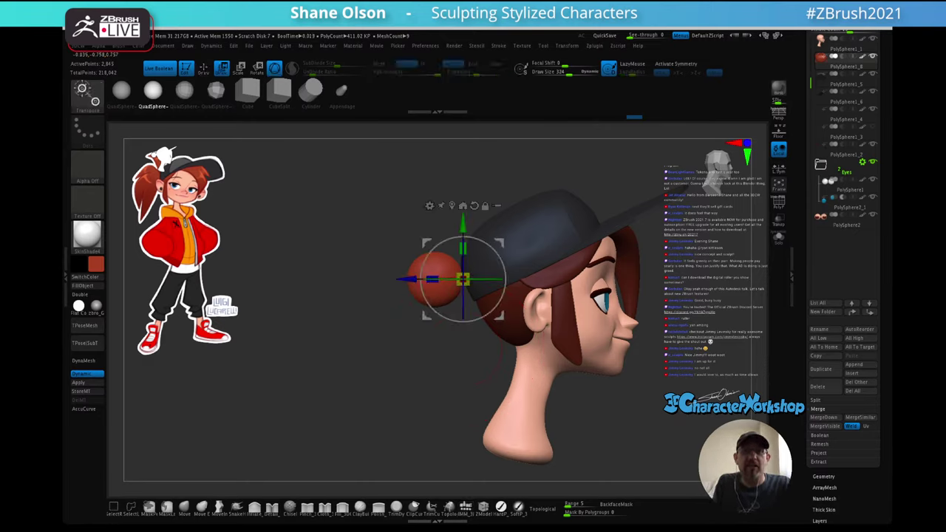
{"action": "left_click_drag", "start_coordinate": [434, 275], "coordinate": [380, 276]}
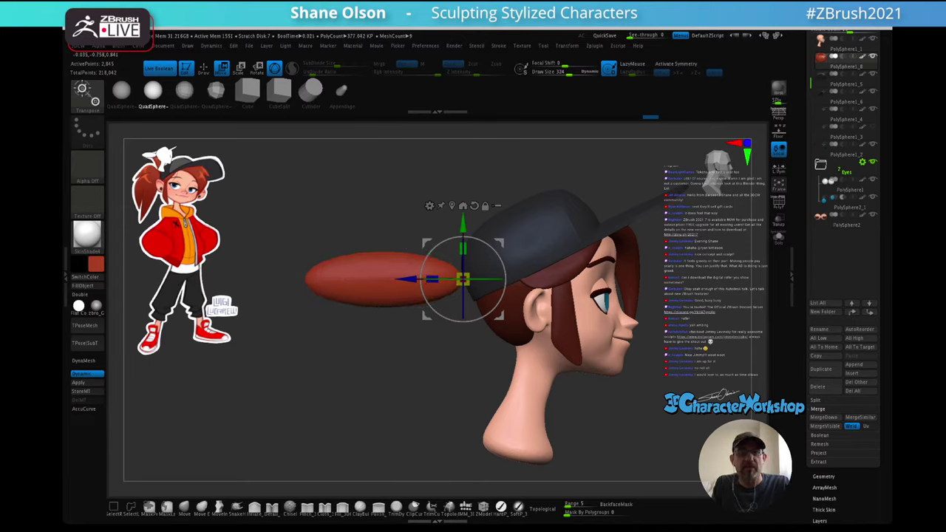
{"action": "left_click_drag", "start_coordinate": [369, 362], "coordinate": [414, 367], "text": "alt"}
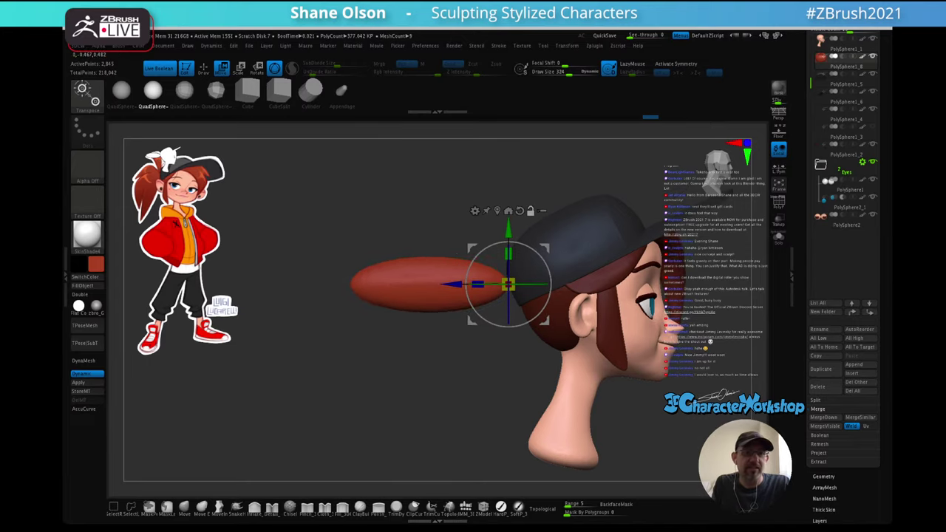
- Reshape the ellipsoid with the Move brush, narrowing the end that meets the cap and lowering the far end slightly
{"action": "left_click", "coordinate": [185, 507]}
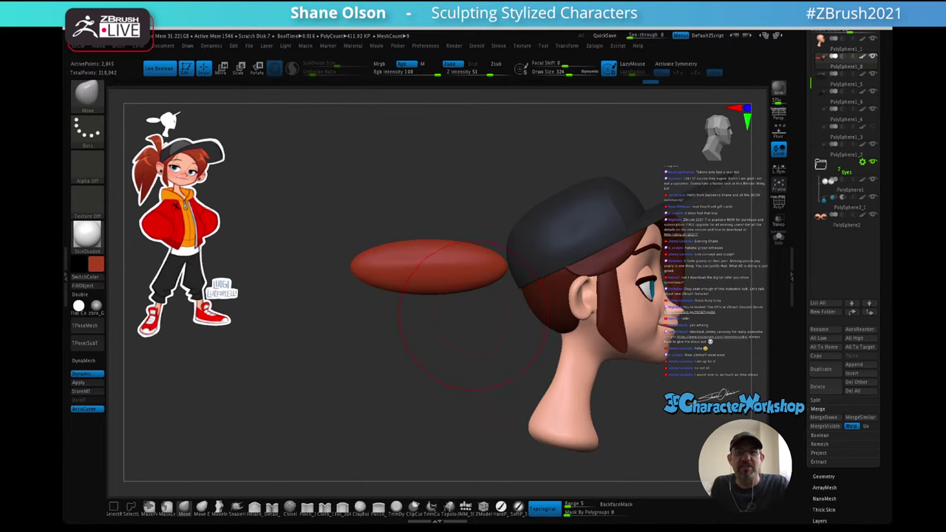
{"action": "left_click_drag", "start_coordinate": [494, 269], "coordinate": [506, 281]}
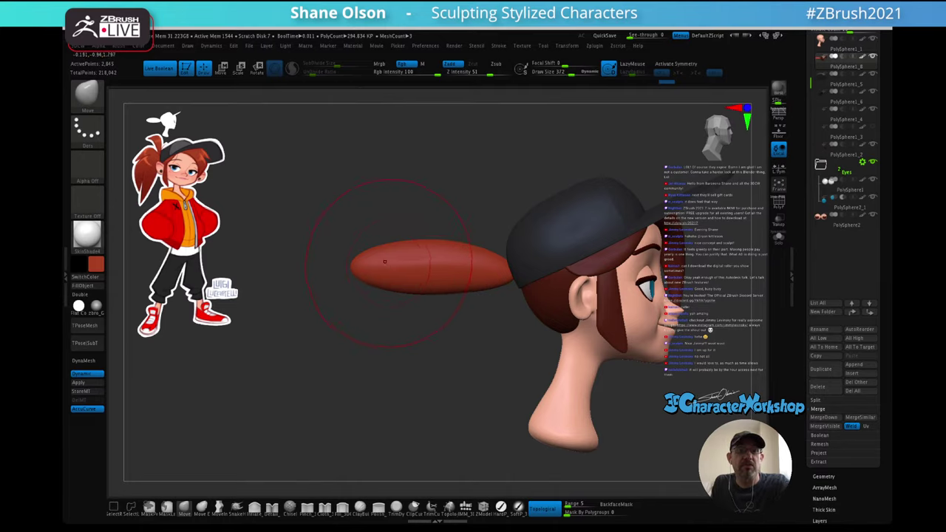
{"action": "left_click_drag", "start_coordinate": [356, 267], "coordinate": [358, 273]}
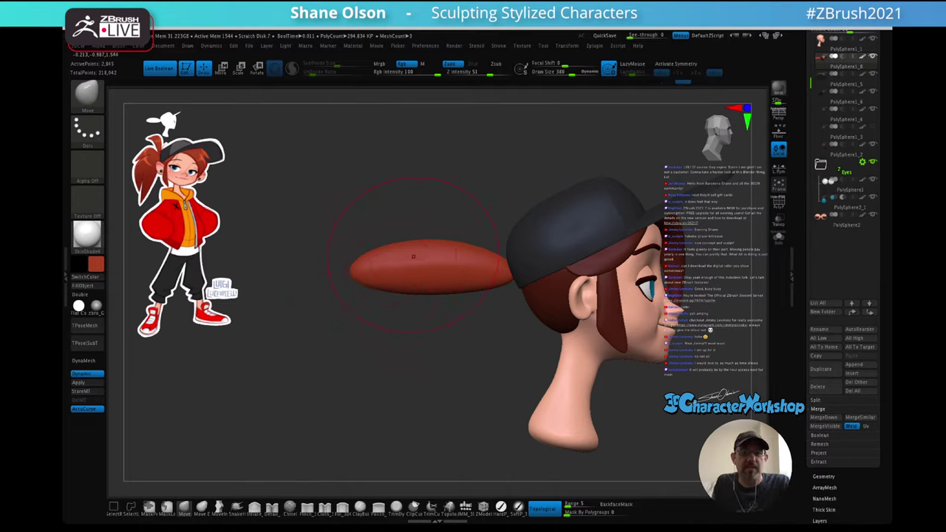
{"action": "left_click_drag", "start_coordinate": [458, 255], "coordinate": [467, 265]}
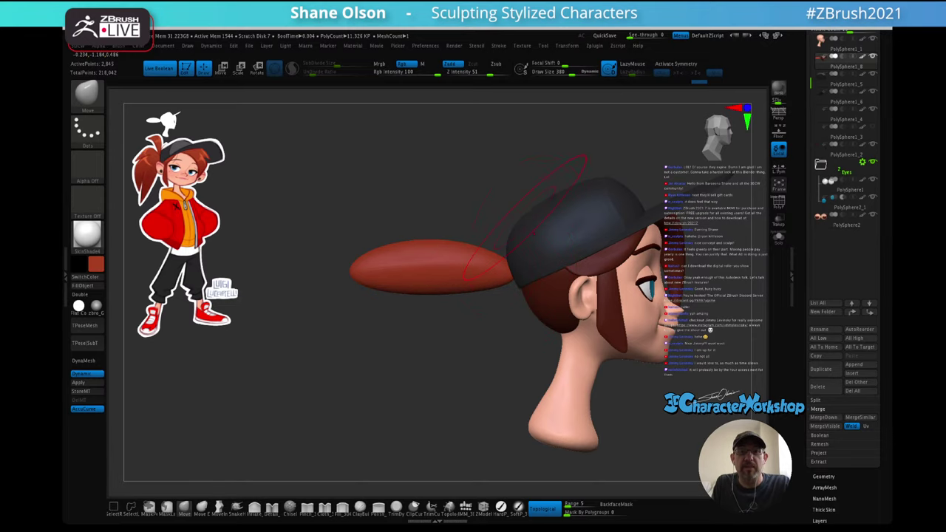
- Rotate the ponytail around its cap end so that it hangs steeply down behind the head
{"action": "key", "text": "w"}
{"action": "left_click_drag", "start_coordinate": [546, 245], "coordinate": [532, 226]}
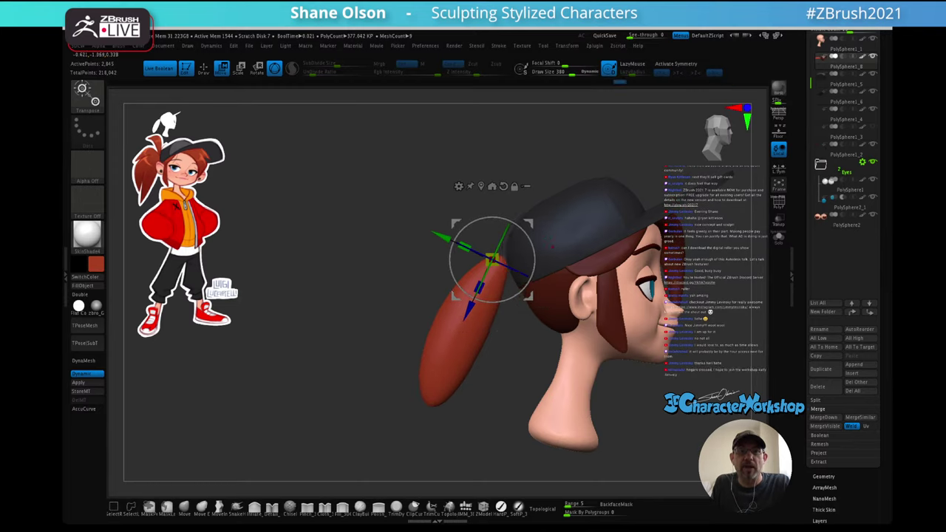
{"action": "key", "text": "q"}
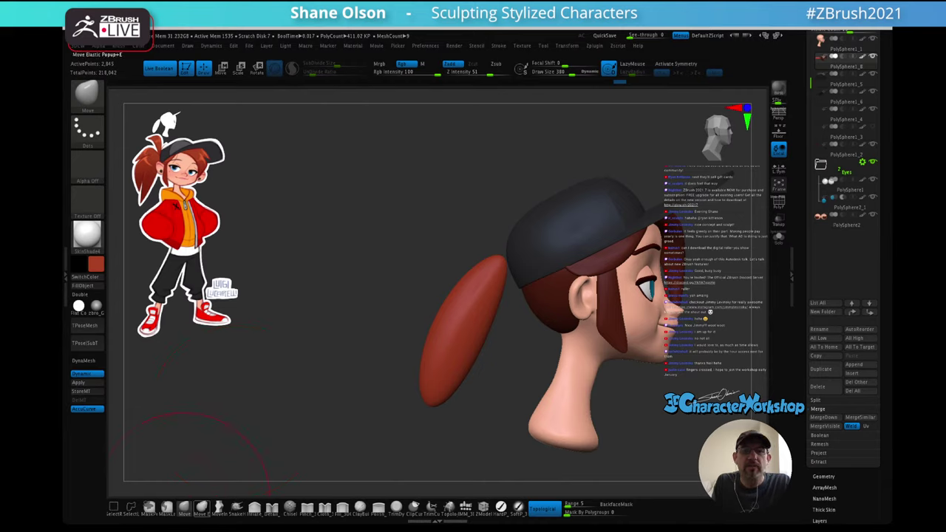
- Bend the ponytail into an arch that leaves the cap and curves downward, using the Move Infinite Depth brush
{"action": "left_click", "coordinate": [220, 508]}
{"action": "mouse_move", "coordinate": [494, 261]}
{"action": "left_mouse_down"}
{"action": "mouse_move", "coordinate": [459, 286]}
{"action": "mouse_move", "coordinate": [498, 273]}
{"action": "mouse_move", "coordinate": [477, 272]}
{"action": "left_mouse_up"}
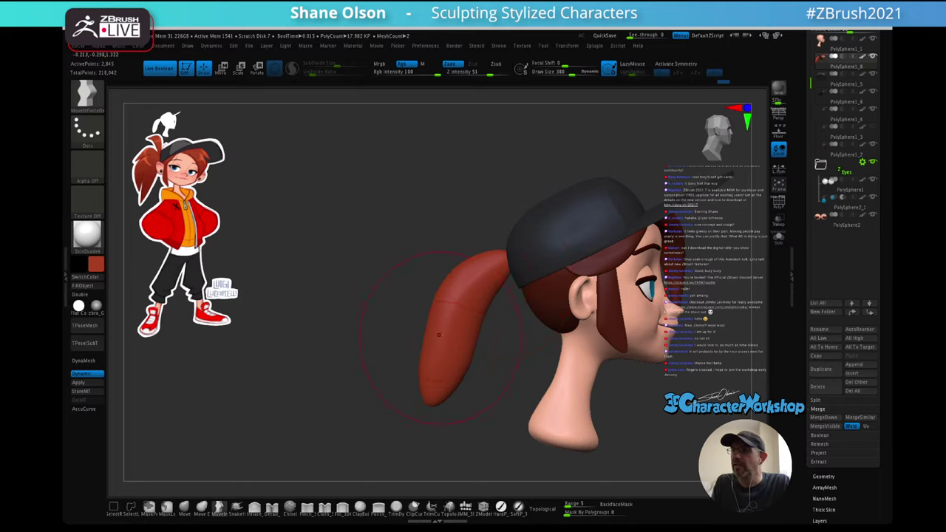
{"action": "mouse_move", "coordinate": [482, 254]}
{"action": "right_mouse_down"}
{"action": "mouse_move", "coordinate": [448, 275]}
{"action": "mouse_move", "coordinate": [473, 295]}
{"action": "right_mouse_up"}
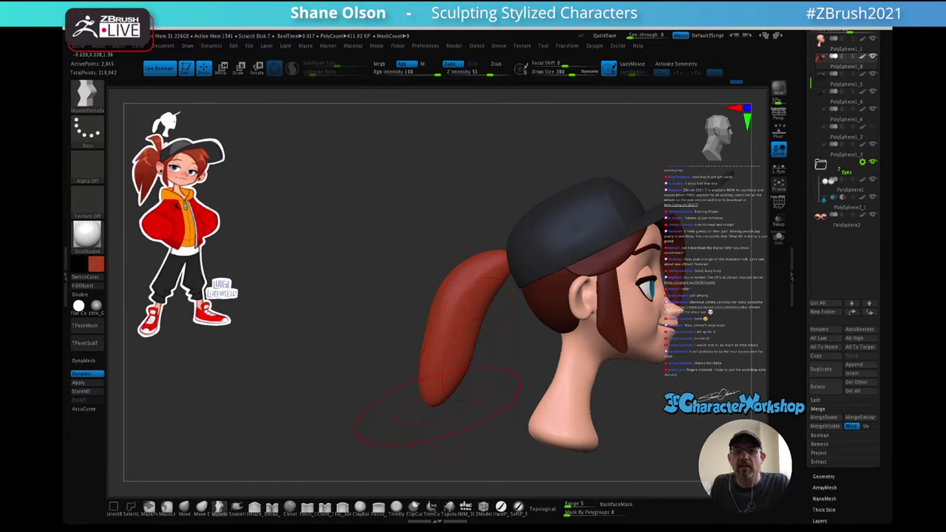
{"action": "left_click_drag", "start_coordinate": [443, 383], "coordinate": [448, 388]}
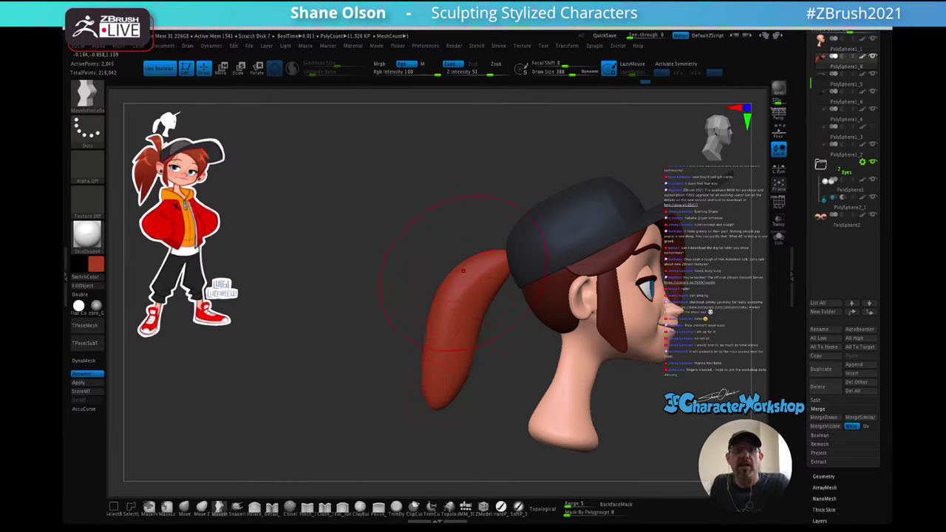
{"action": "mouse_move", "coordinate": [459, 278]}
{"action": "left_mouse_down"}
{"action": "mouse_move", "coordinate": [456, 266]}
{"action": "mouse_move", "coordinate": [447, 269]}
{"action": "left_mouse_up"}
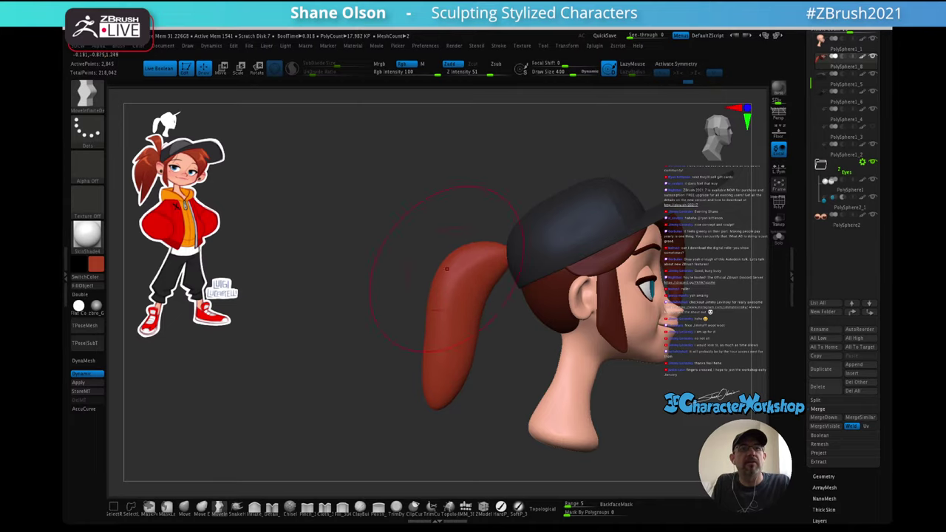
{"action": "left_click_drag", "start_coordinate": [442, 302], "coordinate": [430, 292]}
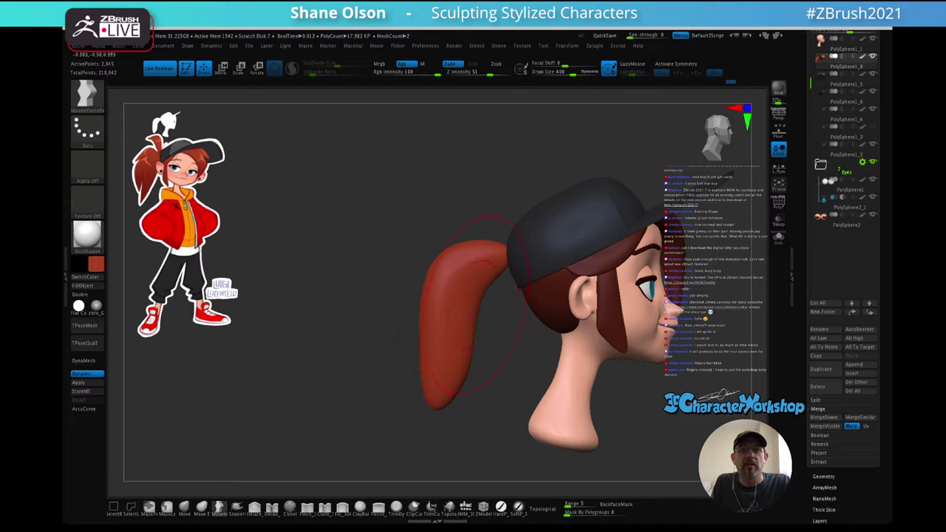
- Round out the ponytail's upper curve and narrow its lower end toward the tip
{"action": "mouse_move", "coordinate": [462, 390]}
{"action": "left_mouse_down"}
{"action": "mouse_move", "coordinate": [437, 406]}
{"action": "mouse_move", "coordinate": [457, 390]}
{"action": "mouse_move", "coordinate": [442, 413]}
{"action": "mouse_move", "coordinate": [464, 374]}
{"action": "left_mouse_up"}
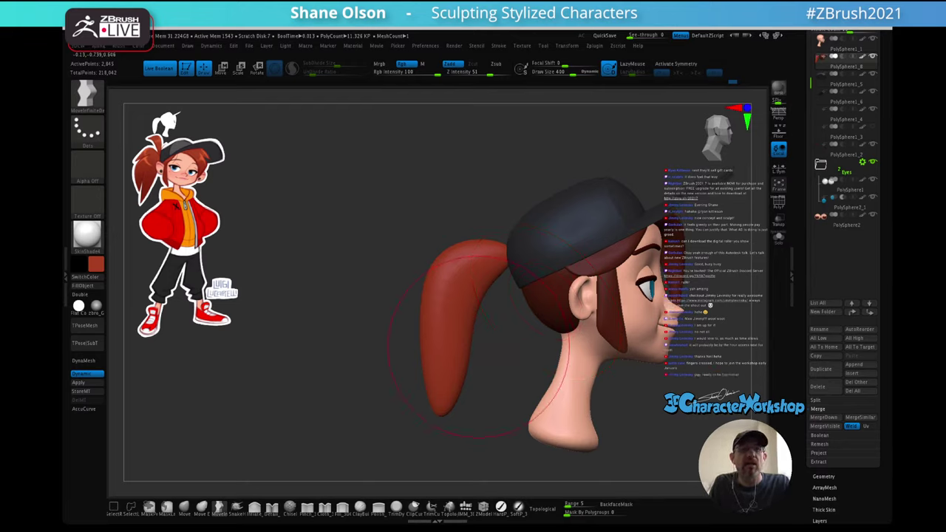
{"action": "left_click_drag", "start_coordinate": [448, 260], "coordinate": [444, 255]}
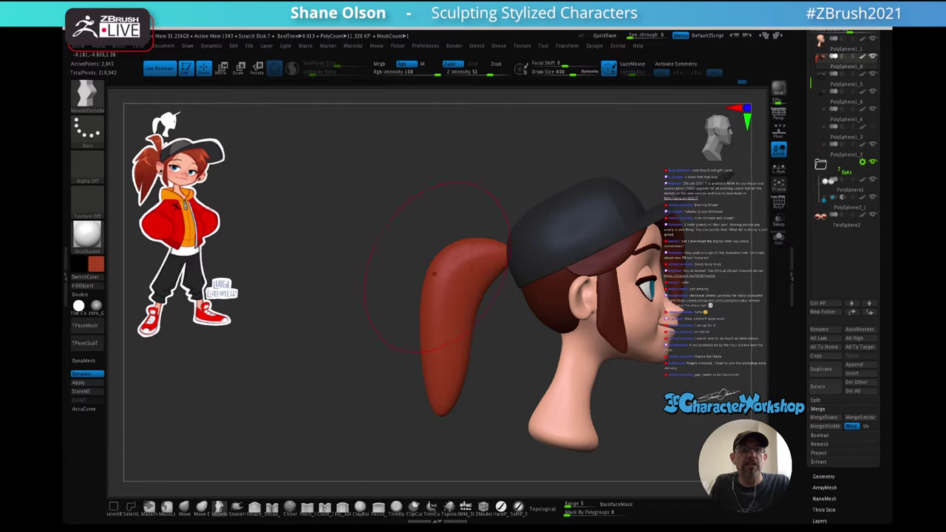
{"action": "left_click_drag", "start_coordinate": [445, 418], "coordinate": [439, 410]}
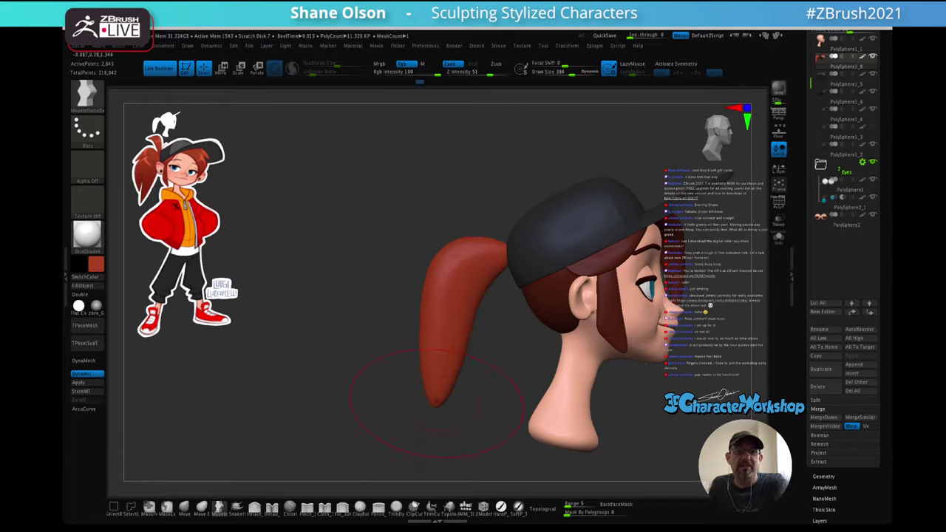
{"action": "left_click_drag", "start_coordinate": [455, 386], "coordinate": [452, 383]}
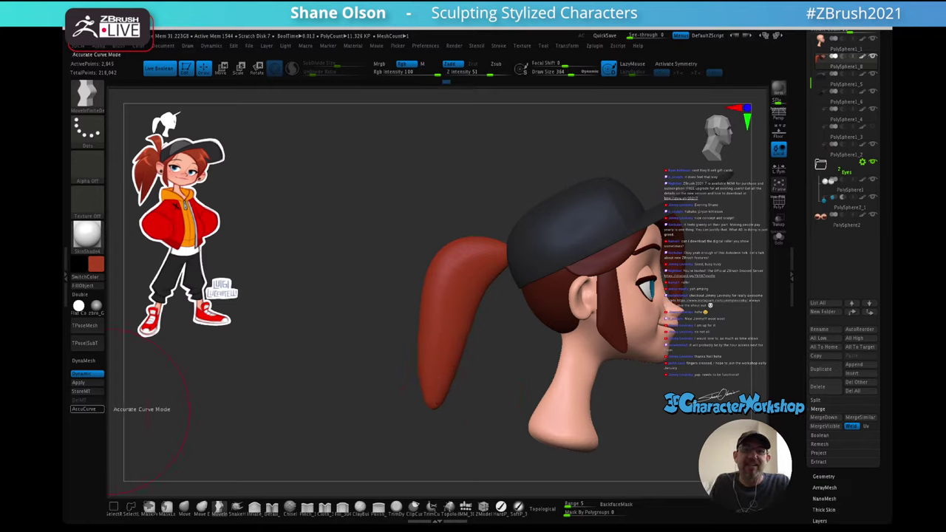
- Turn on accurate curve mode, refine the ponytail's tip and raise the top of its arch above the cap attachment
{"action": "left_click", "coordinate": [86, 409]}
{"action": "left_click_drag", "start_coordinate": [436, 408], "coordinate": [434, 394]}
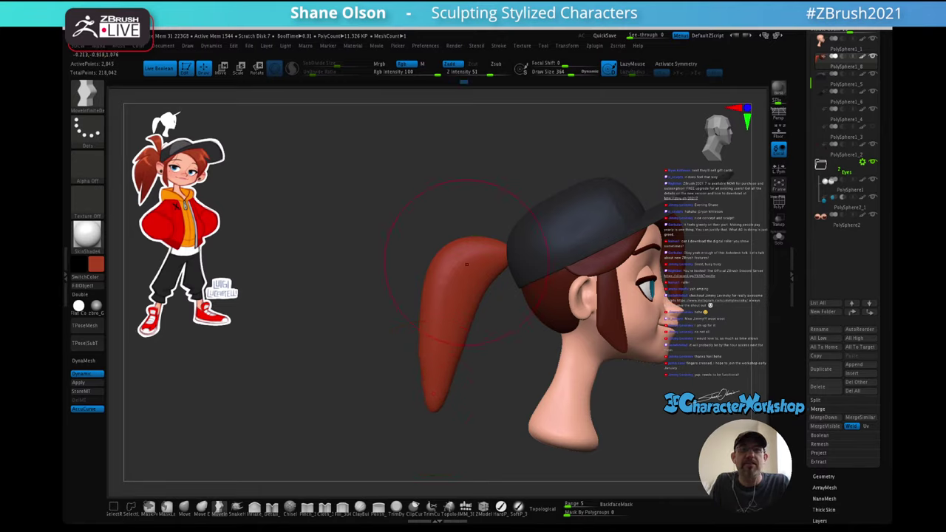
{"action": "mouse_move", "coordinate": [463, 238]}
{"action": "left_mouse_down"}
{"action": "mouse_move", "coordinate": [462, 227]}
{"action": "mouse_move", "coordinate": [445, 246]}
{"action": "left_mouse_up"}
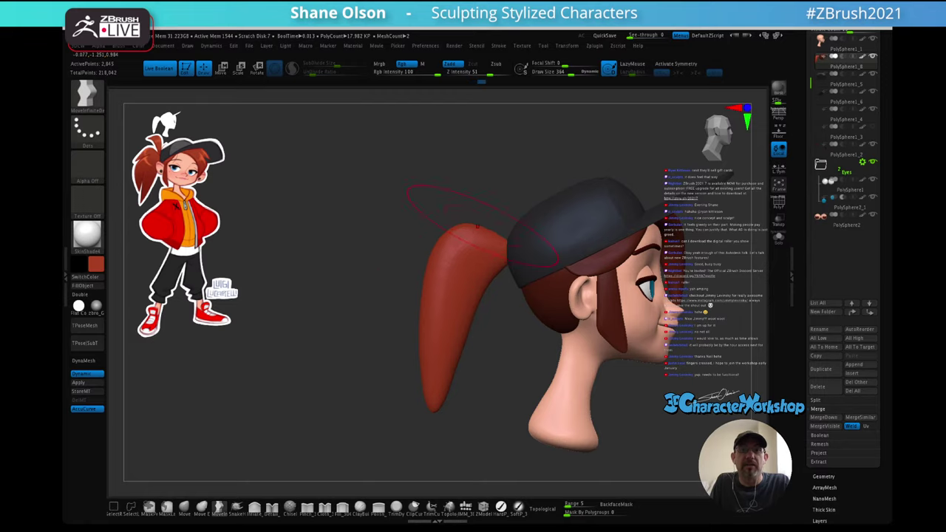
{"action": "left_click_drag", "start_coordinate": [488, 362], "coordinate": [551, 351]}
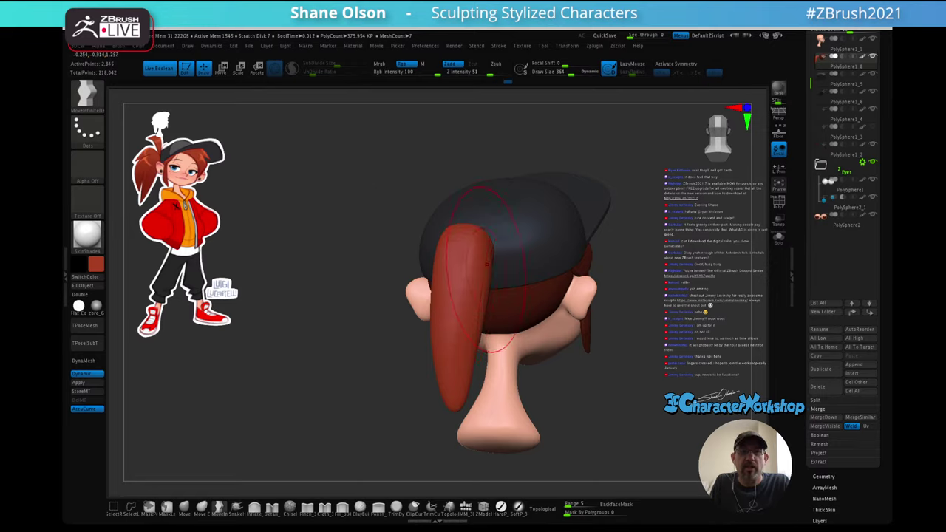
- Widen the ponytail's upper half on one side, working from straight behind the head
{"action": "mouse_move", "coordinate": [487, 264]}
{"action": "right_mouse_down"}
{"action": "mouse_move", "coordinate": [505, 259]}
{"action": "mouse_move", "coordinate": [500, 252]}
{"action": "right_mouse_up"}
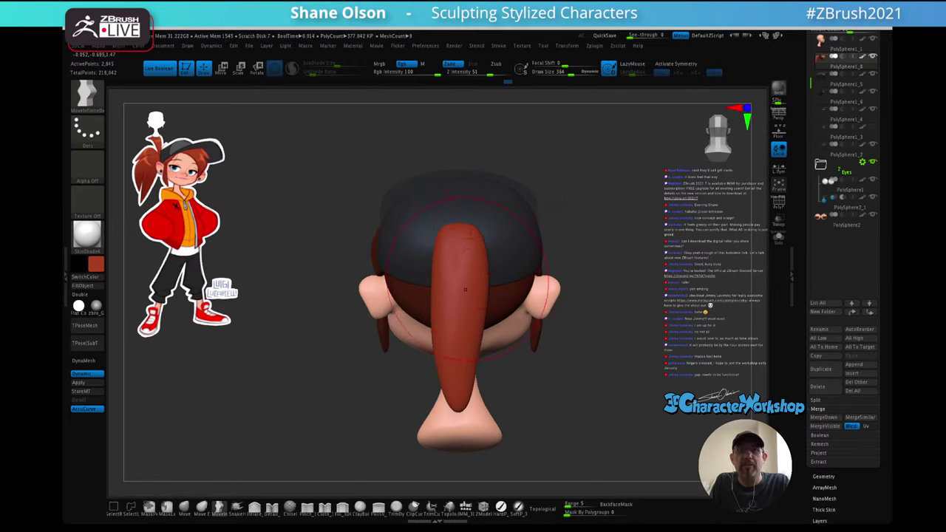
{"action": "left_click_drag", "start_coordinate": [438, 293], "coordinate": [430, 292]}
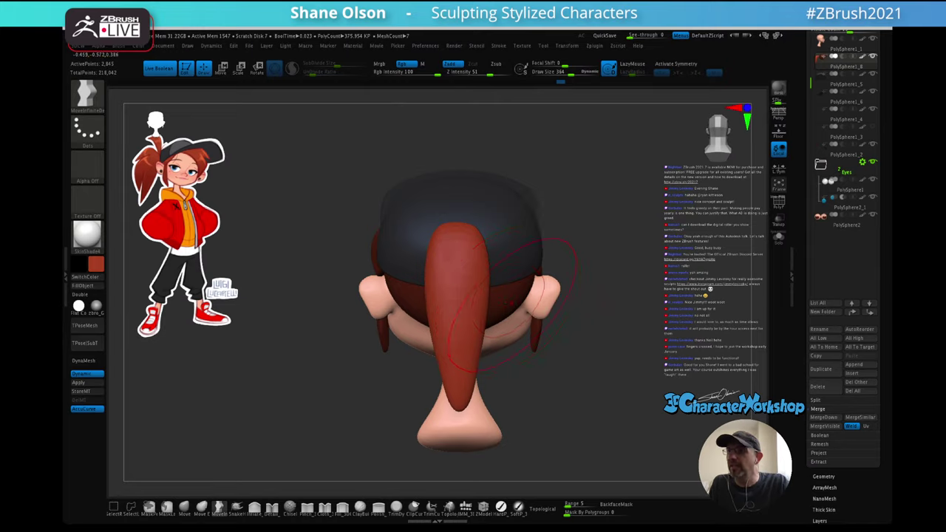
{"action": "mouse_move", "coordinate": [506, 302]}
{"action": "right_mouse_down", "text": "ctrl"}
{"action": "mouse_move", "coordinate": [472, 313]}
{"action": "mouse_move", "coordinate": [467, 288]}
{"action": "mouse_move", "coordinate": [531, 247]}
{"action": "mouse_move", "coordinate": [494, 298]}
{"action": "mouse_move", "coordinate": [507, 278]}
{"action": "mouse_move", "coordinate": [456, 294]}
{"action": "mouse_move", "coordinate": [481, 306]}
{"action": "right_mouse_up", "text": "ctrl"}
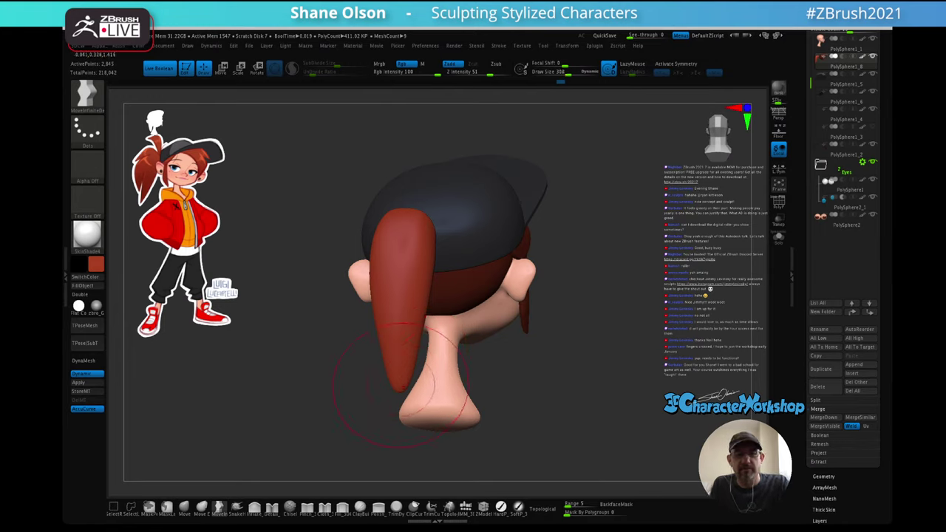
- Reduce the brush size, refine the ponytail's lower end and smooth its inner edge in side view
{"action": "mouse_move", "coordinate": [443, 363]}
{"action": "right_mouse_down"}
{"action": "mouse_move", "coordinate": [460, 363]}
{"action": "mouse_move", "coordinate": [424, 358]}
{"action": "right_mouse_up"}
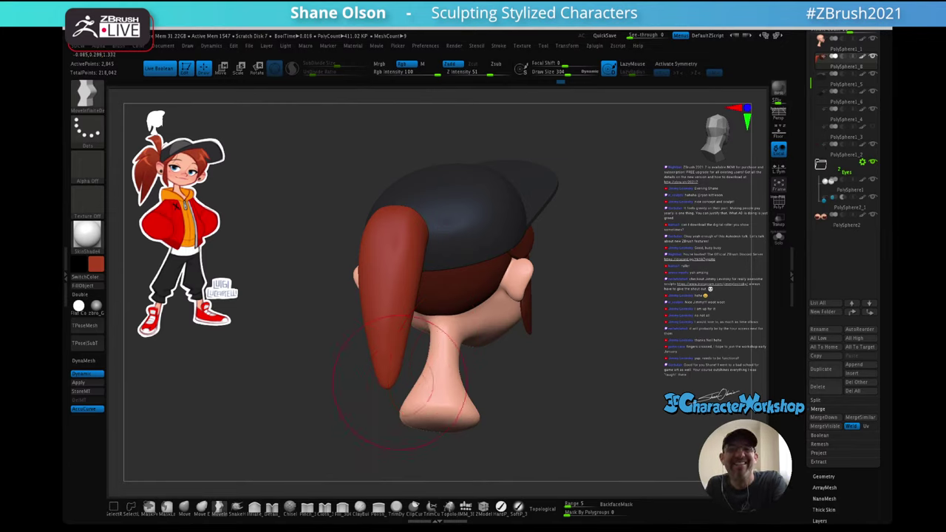
{"action": "key", "text": "bracketleft"}
{"action": "key", "text": "bracketleft"}
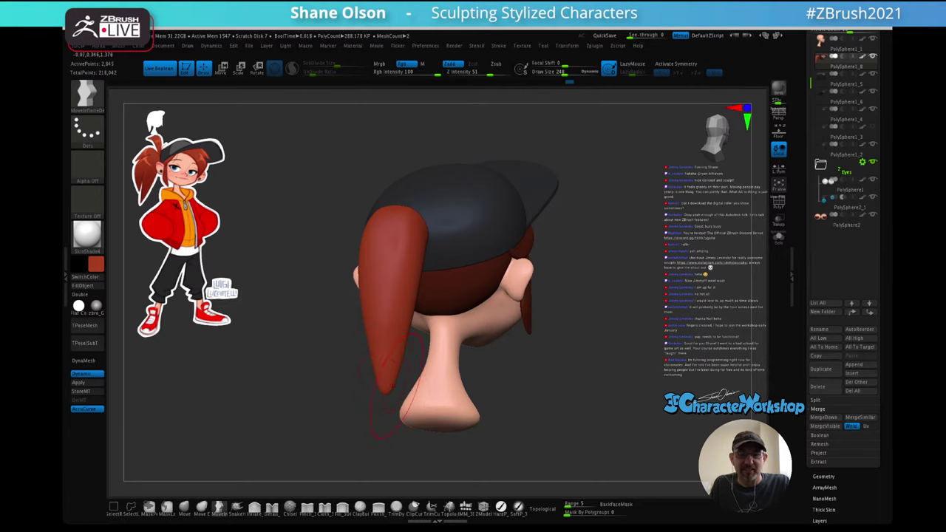
{"action": "right_click_drag", "start_coordinate": [637, 346], "coordinate": [567, 361]}
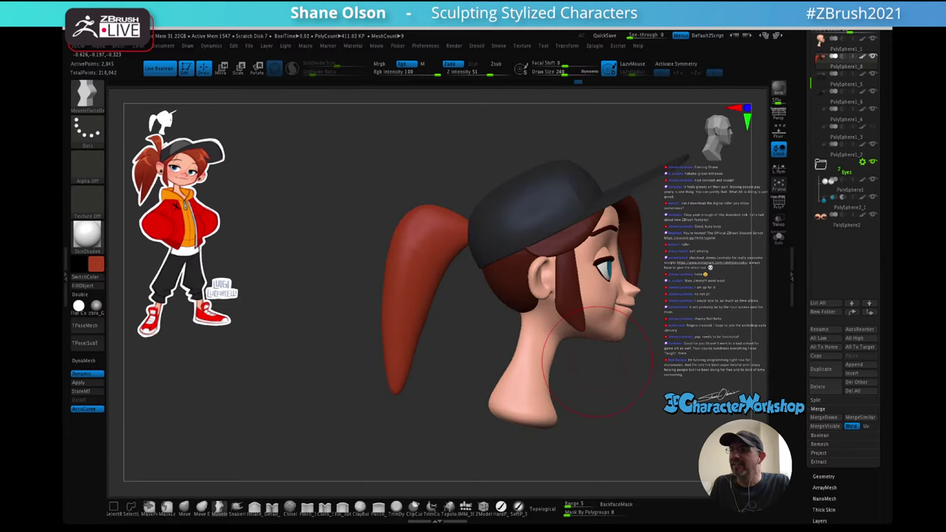
{"action": "left_click_drag", "start_coordinate": [598, 361], "coordinate": [574, 352], "text": "alt"}
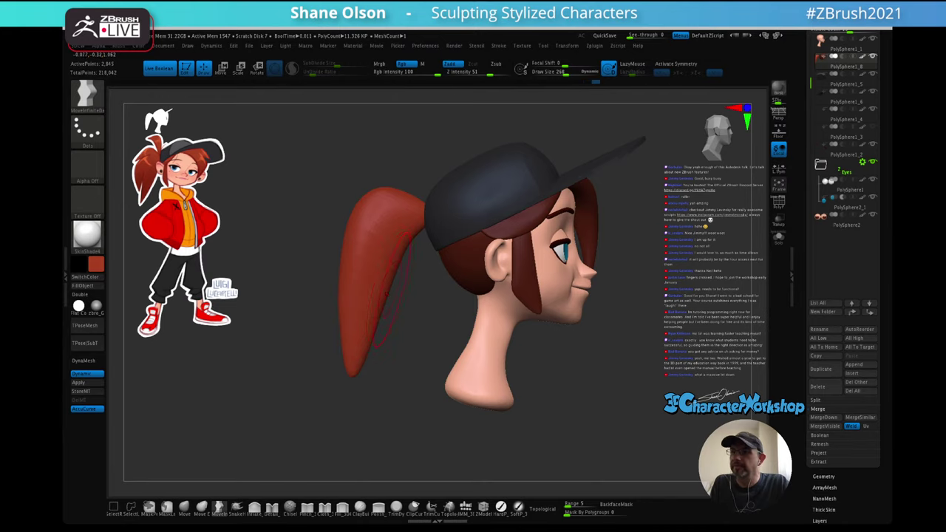
{"action": "left_click_drag", "start_coordinate": [425, 313], "coordinate": [437, 300], "text": "shift"}
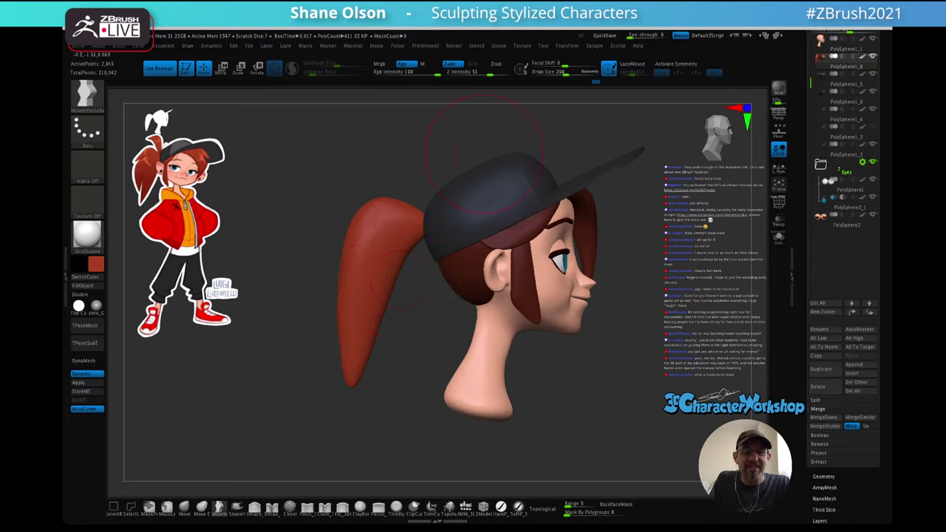
- Adjust the ponytail's inner curve in profile and pull its tip slightly toward the neck
{"action": "left_click_drag", "start_coordinate": [445, 175], "coordinate": [452, 204], "text": "alt"}
{"action": "left_click_drag", "start_coordinate": [454, 262], "coordinate": [454, 274]}
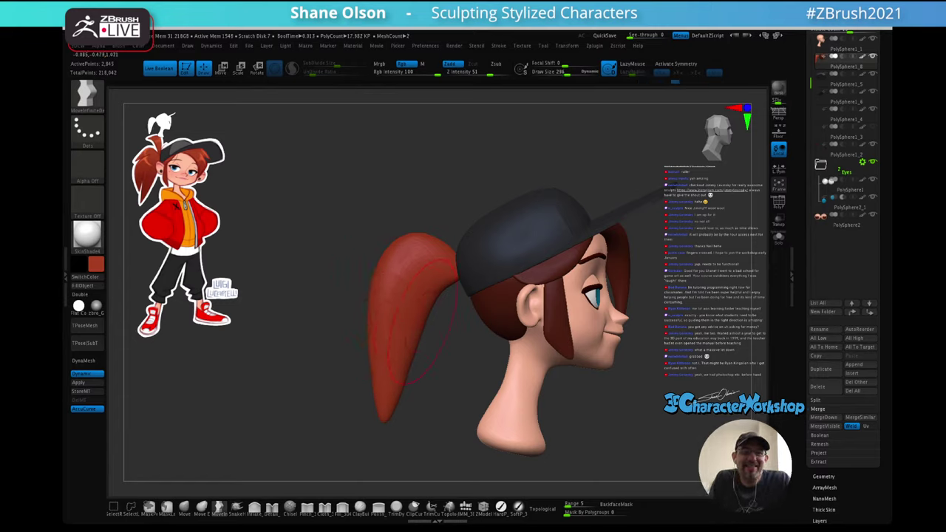
{"action": "left_click_drag", "start_coordinate": [382, 396], "coordinate": [393, 392]}
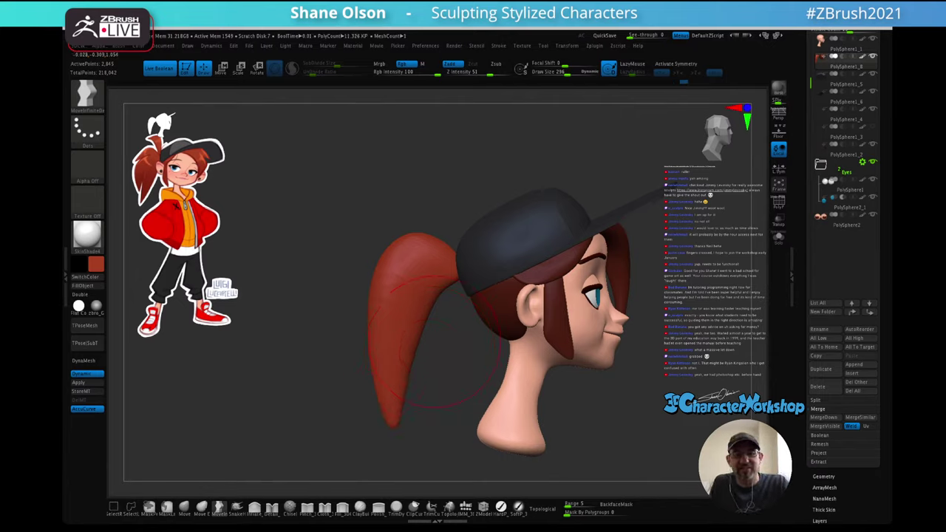
- Select the IMM insert-mesh brush for adding primitive shapes to the ponytail
{"action": "mouse_move", "coordinate": [480, 372]}
{"action": "left_mouse_down"}
{"action": "mouse_move", "coordinate": [687, 375]}
{"action": "mouse_move", "coordinate": [440, 372]}
{"action": "mouse_move", "coordinate": [469, 372]}
{"action": "left_mouse_up"}
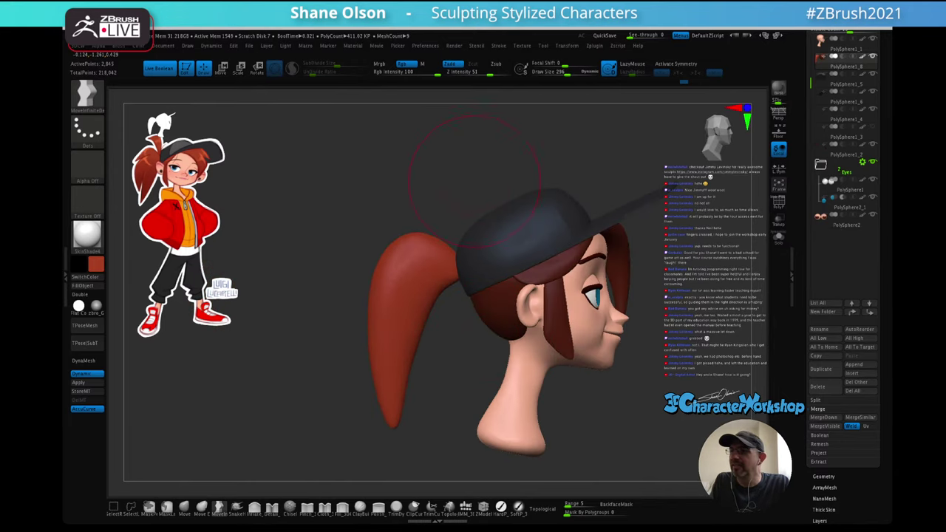
{"action": "left_click_drag", "start_coordinate": [476, 180], "coordinate": [454, 187], "text": "alt"}
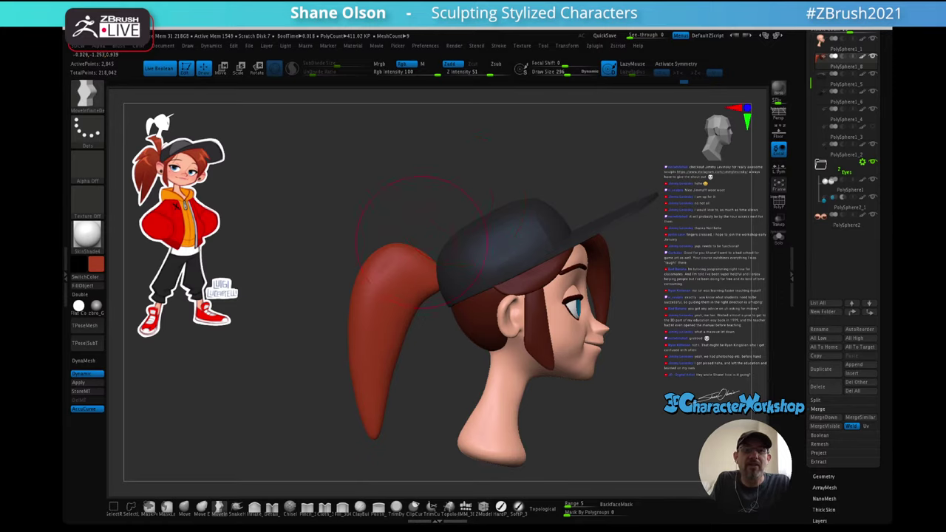
{"action": "mouse_move", "coordinate": [489, 256]}
{"action": "left_mouse_down"}
{"action": "mouse_move", "coordinate": [538, 279]}
{"action": "mouse_move", "coordinate": [546, 296]}
{"action": "left_mouse_up"}
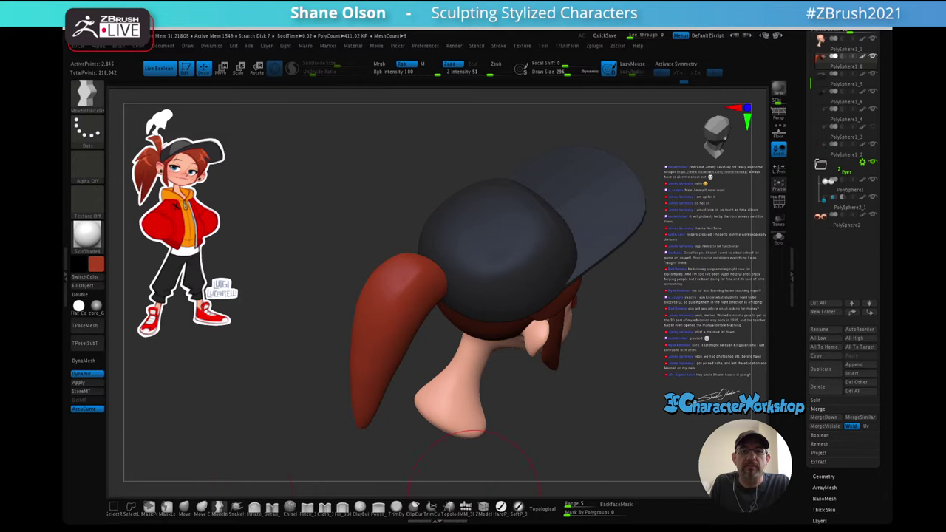
{"action": "left_click", "coordinate": [466, 507]}
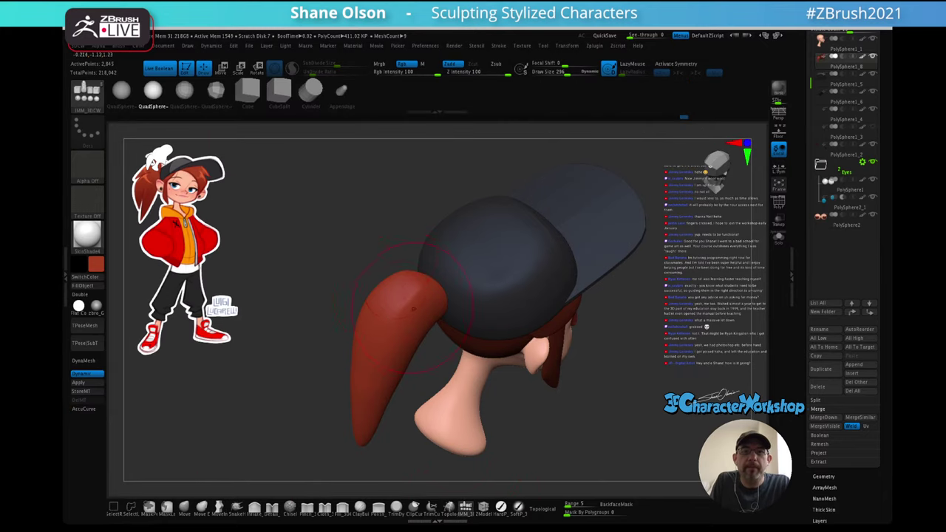
{"action": "left_click_drag", "start_coordinate": [392, 286], "coordinate": [399, 306]}
{"action": "mouse_move", "coordinate": [489, 242]}
{"action": "right_mouse_down"}
{"action": "mouse_move", "coordinate": [420, 205]}
{"action": "mouse_move", "coordinate": [431, 235]}
{"action": "right_mouse_up"}
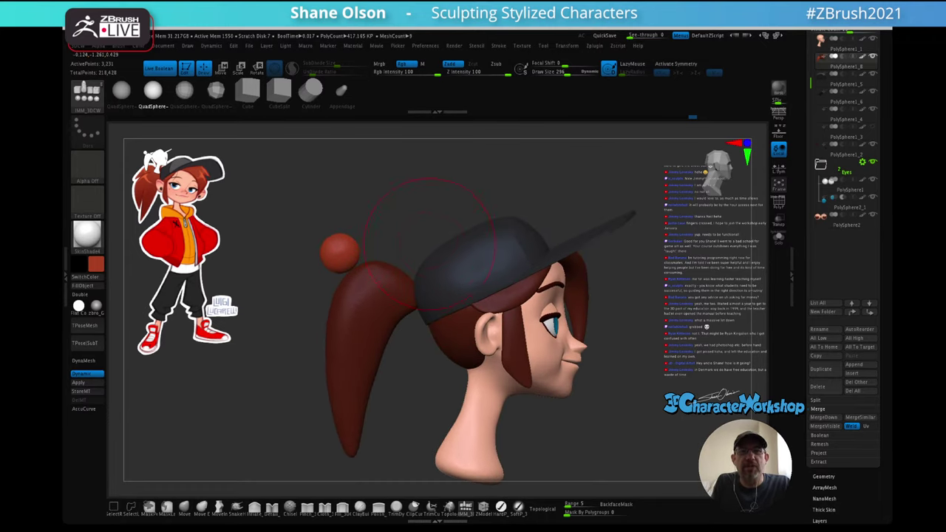
{"action": "key", "text": "w"}
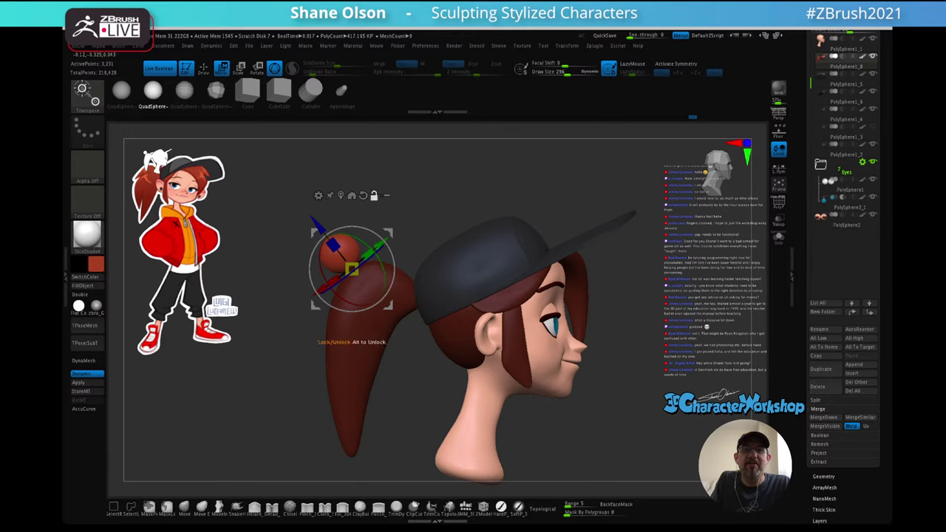
{"action": "right_click_drag", "start_coordinate": [334, 194], "coordinate": [404, 253]}
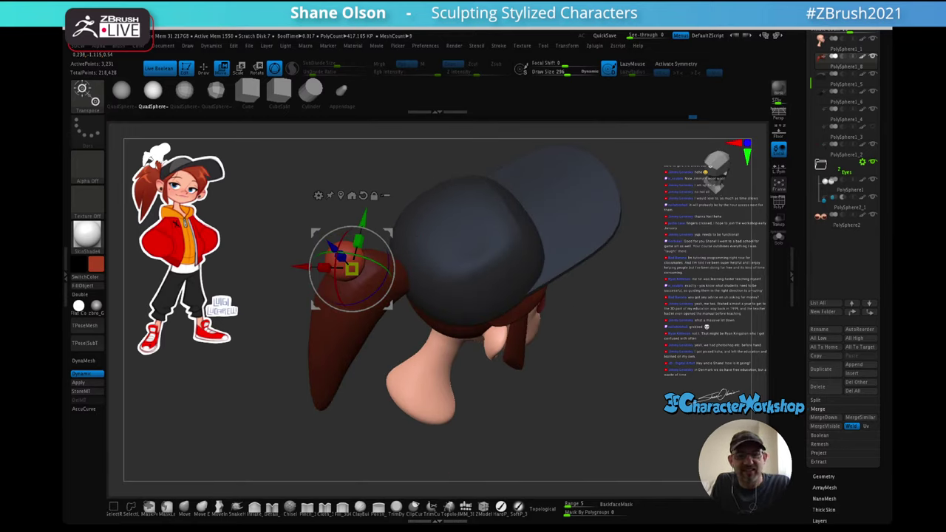
{"action": "key", "text": "ctrl+z"}
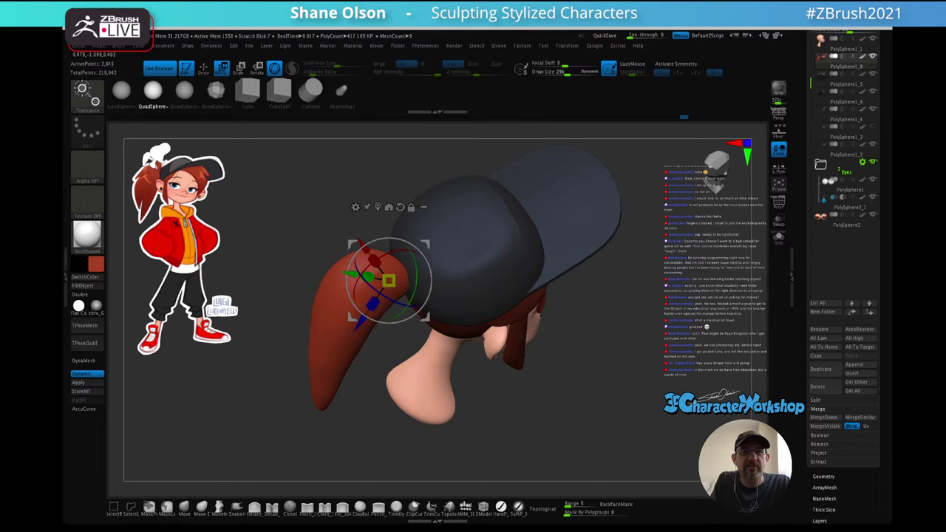
- Reset the transform gizmo's orientation on the ponytail so its axes are upright, and return to draw mode
{"action": "right_click_drag", "start_coordinate": [410, 243], "coordinate": [357, 194]}
{"action": "key", "text": "q"}
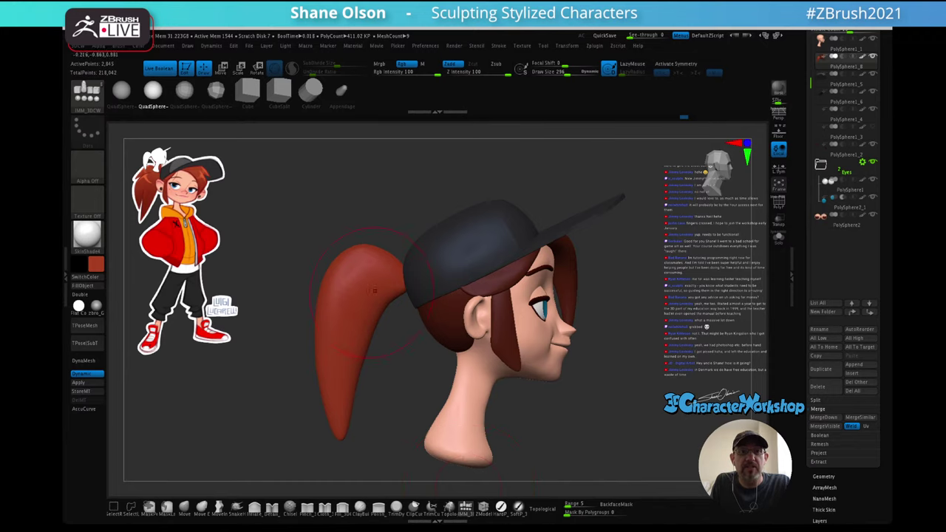
{"action": "key", "text": "w"}
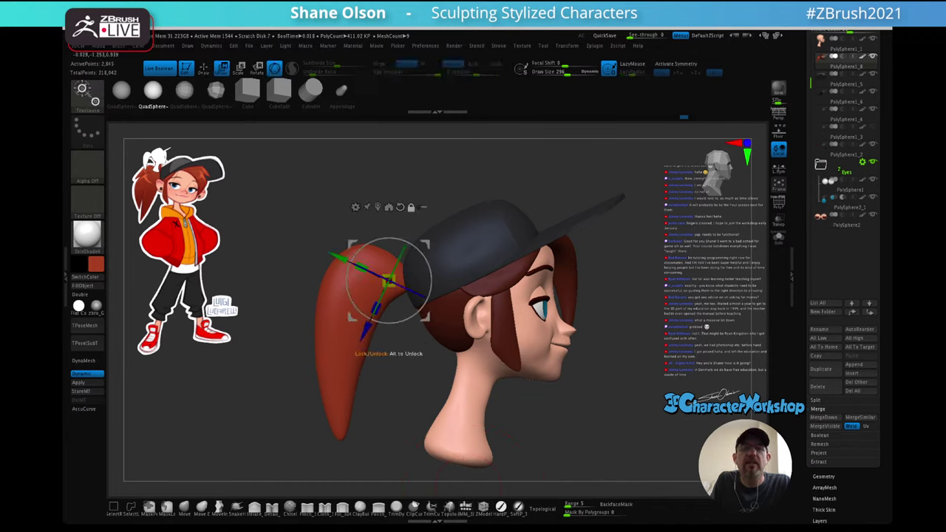
{"action": "left_click", "coordinate": [400, 207], "text": "alt"}
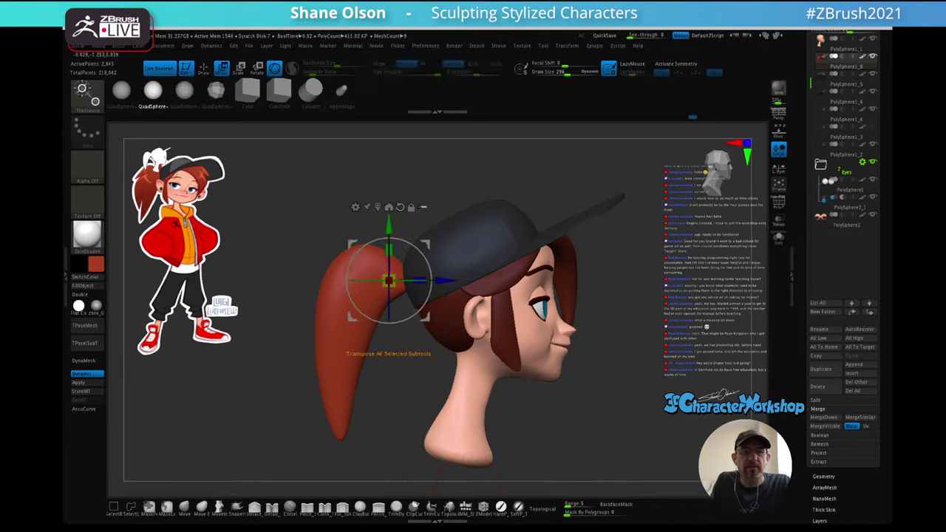
{"action": "key", "text": "q"}
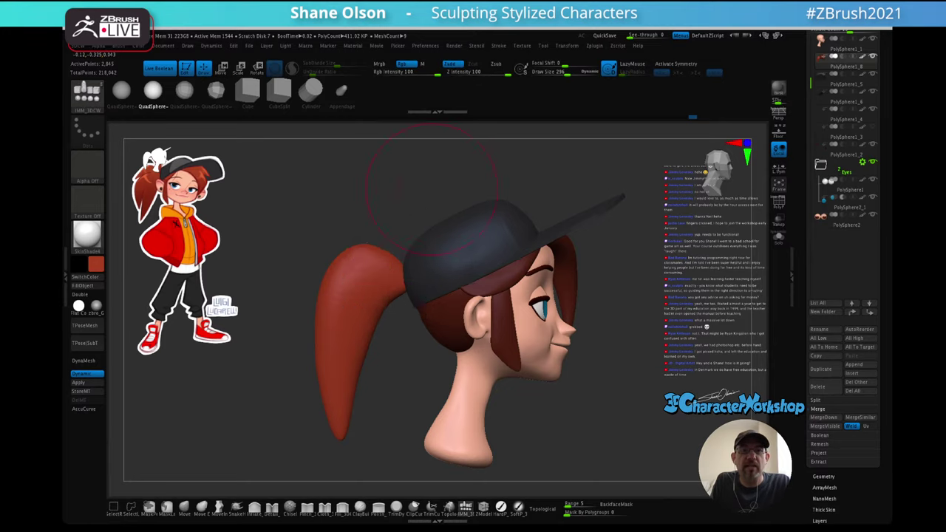
{"action": "mouse_move", "coordinate": [331, 203]}
{"action": "left_mouse_down"}
{"action": "mouse_move", "coordinate": [368, 260]}
{"action": "mouse_move", "coordinate": [369, 284]}
{"action": "left_mouse_up"}
{"action": "left_click_drag", "start_coordinate": [405, 230], "coordinate": [376, 177]}
{"action": "mouse_move", "coordinate": [423, 233]}
{"action": "left_mouse_down", "text": "alt"}
{"action": "mouse_move", "coordinate": [443, 258]}
{"action": "mouse_move", "coordinate": [435, 205]}
{"action": "left_mouse_up", "text": "alt"}
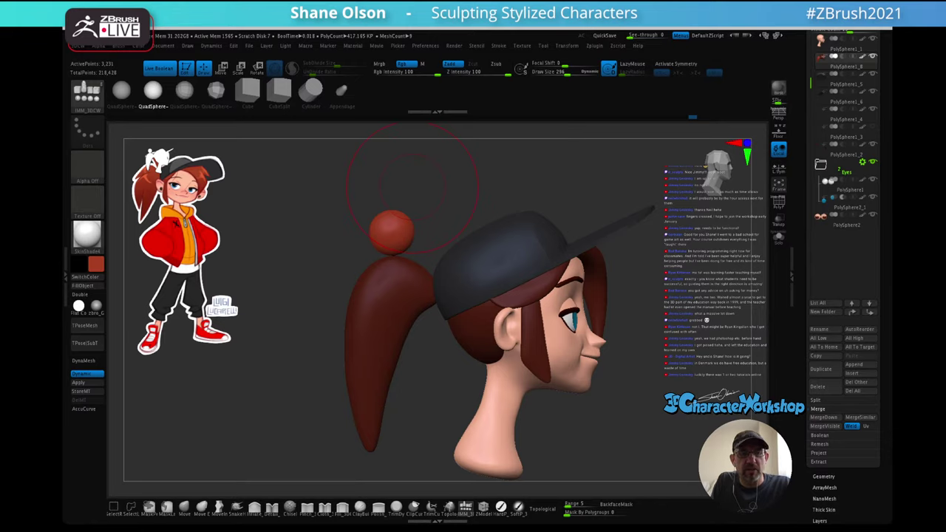
{"action": "key", "text": "ctrl+z"}
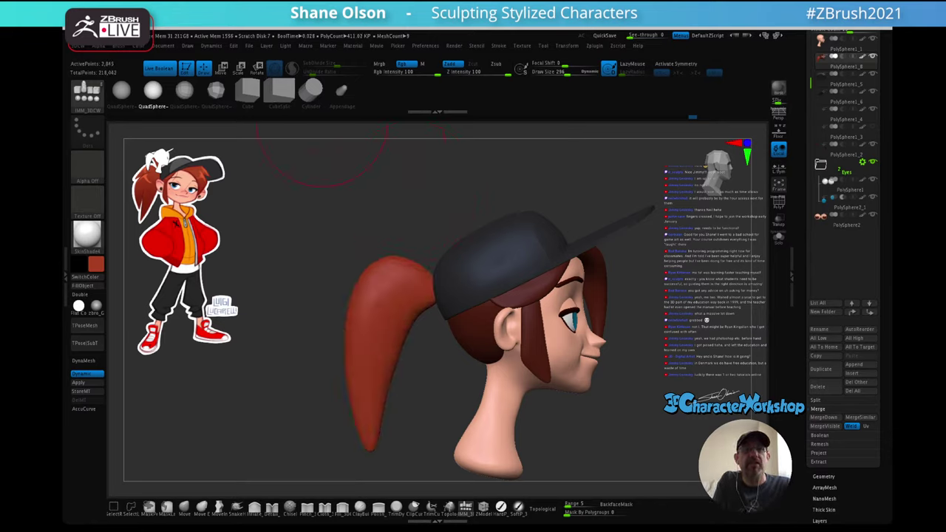
- Try inserting the Appendage primitive on the upper part of the ponytail
{"action": "left_click_drag", "start_coordinate": [222, 199], "coordinate": [314, 244]}
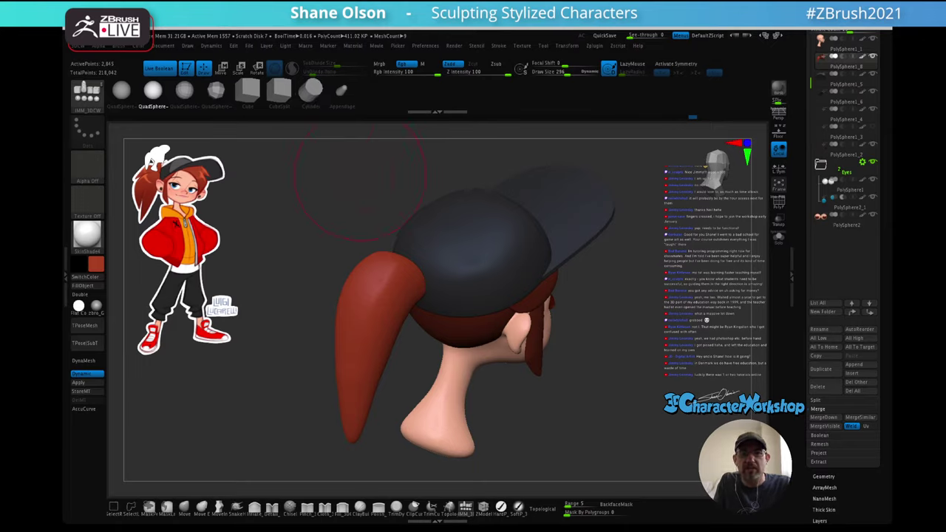
{"action": "left_click_drag", "start_coordinate": [371, 132], "coordinate": [358, 184]}
{"action": "left_click", "coordinate": [341, 91]}
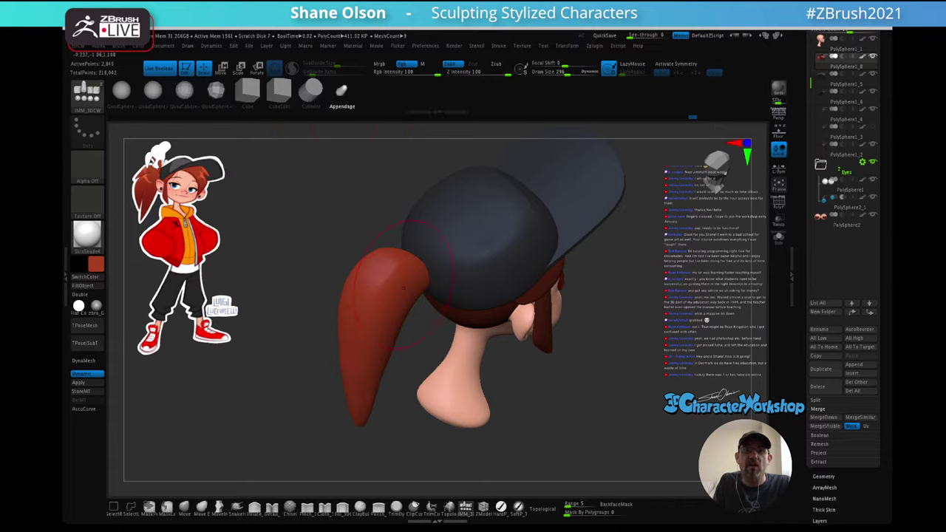
{"action": "mouse_move", "coordinate": [403, 287]}
{"action": "left_mouse_down"}
{"action": "mouse_move", "coordinate": [377, 238]}
{"action": "mouse_move", "coordinate": [480, 214]}
{"action": "left_mouse_up"}
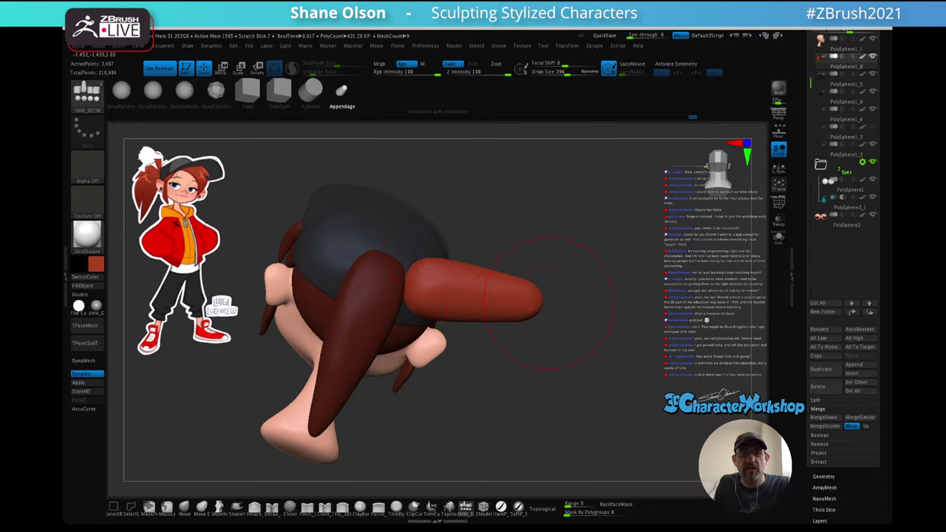
- Turn on the polyframe display and undo the Appendage insertion
{"action": "key", "text": "shift+f"}
{"action": "mouse_move", "coordinate": [547, 248]}
{"action": "left_mouse_down"}
{"action": "mouse_move", "coordinate": [573, 244]}
{"action": "mouse_move", "coordinate": [529, 252]}
{"action": "left_mouse_up"}
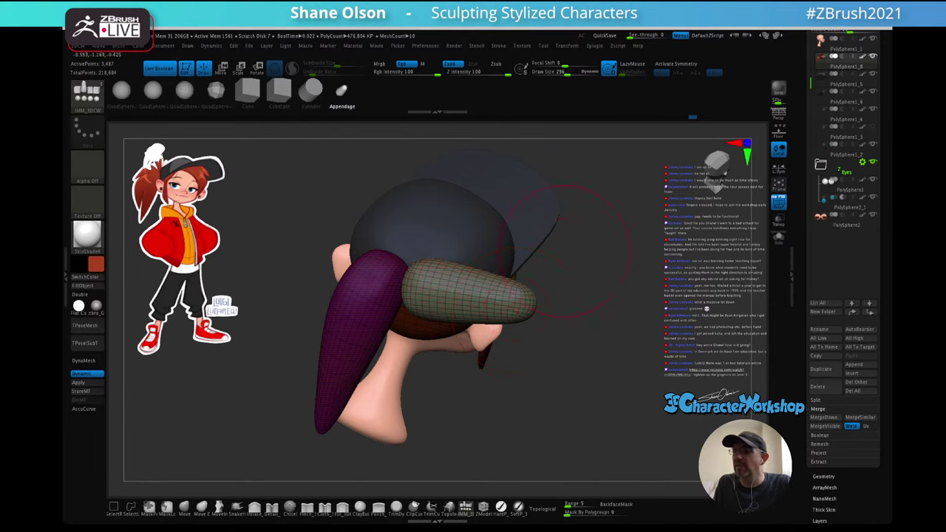
{"action": "mouse_move", "coordinate": [585, 244]}
{"action": "left_mouse_down"}
{"action": "mouse_move", "coordinate": [561, 244]}
{"action": "mouse_move", "coordinate": [590, 230]}
{"action": "left_mouse_up"}
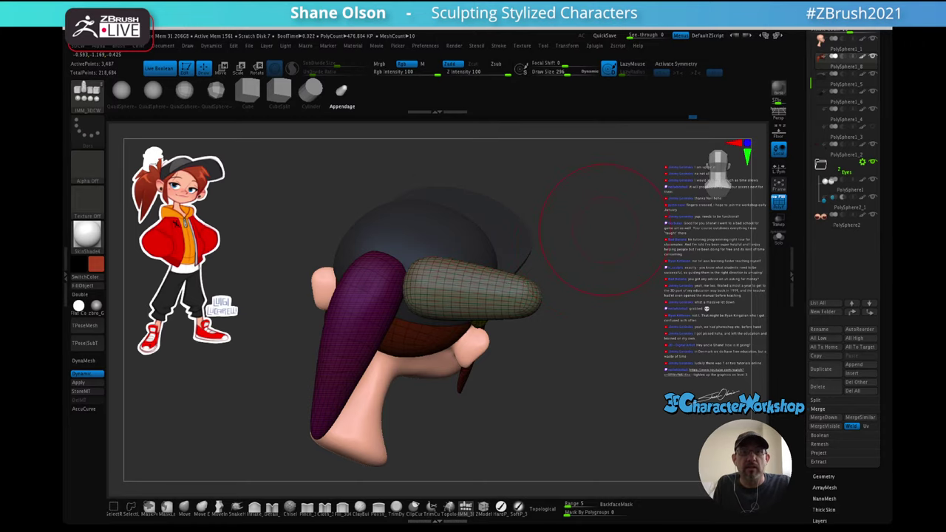
{"action": "key", "text": "ctrl+z"}
{"action": "left_click_drag", "start_coordinate": [563, 250], "coordinate": [581, 256]}
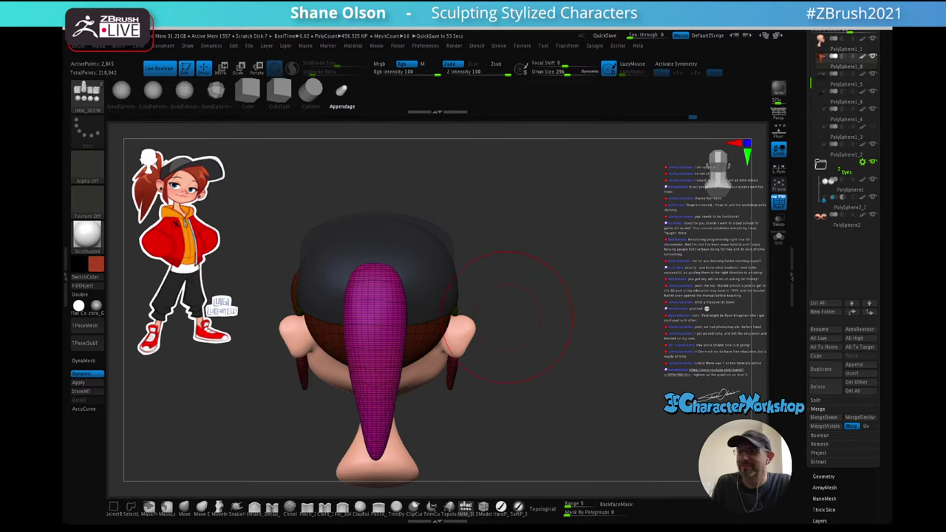
{"action": "left_click_drag", "start_coordinate": [565, 266], "coordinate": [509, 279]}
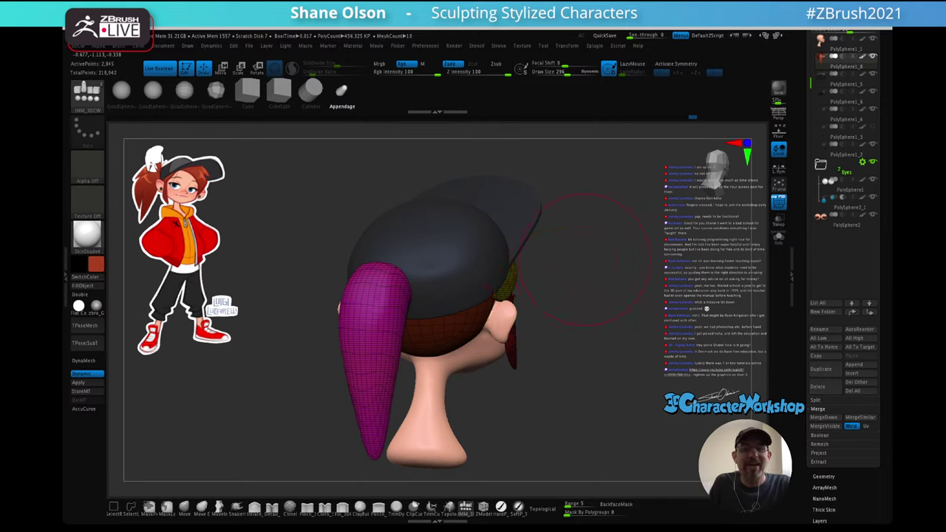
{"action": "mouse_move", "coordinate": [608, 236]}
{"action": "left_mouse_down"}
{"action": "mouse_move", "coordinate": [666, 255]}
{"action": "mouse_move", "coordinate": [563, 281]}
{"action": "mouse_move", "coordinate": [591, 296]}
{"action": "left_mouse_up"}
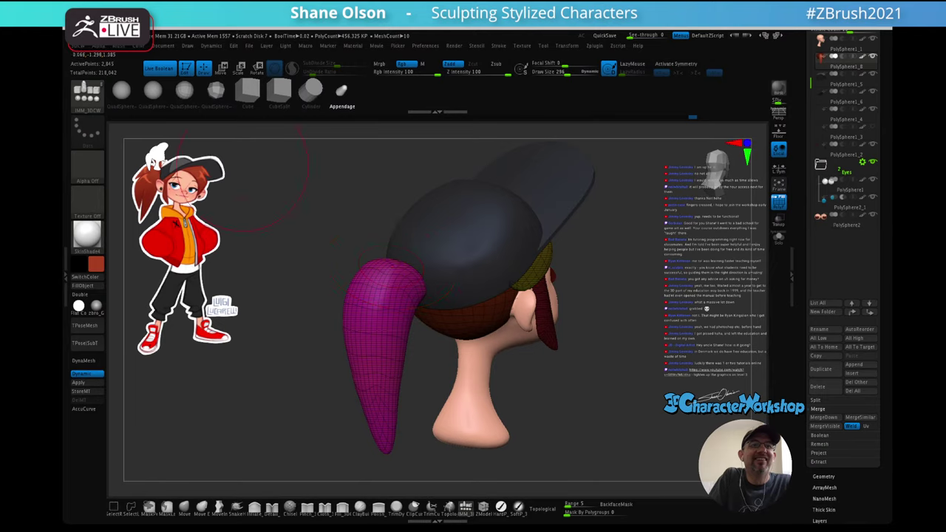
- Insert the lower-density QuadSphere primitive, third in the insert-mesh set, on top of the ponytail
{"action": "left_click", "coordinate": [153, 90]}
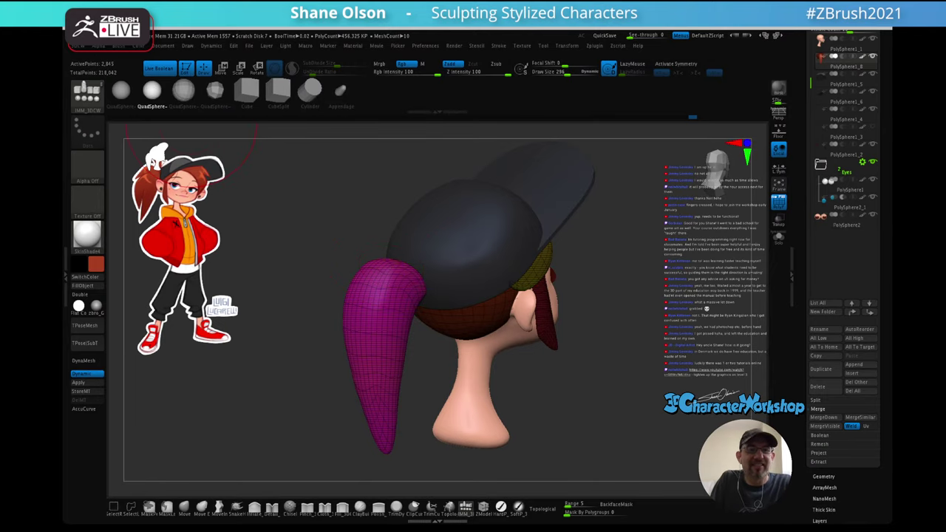
{"action": "left_click", "coordinate": [183, 91]}
{"action": "mouse_move", "coordinate": [385, 211]}
{"action": "left_mouse_down"}
{"action": "mouse_move", "coordinate": [425, 207]}
{"action": "mouse_move", "coordinate": [380, 244]}
{"action": "mouse_move", "coordinate": [368, 294]}
{"action": "left_mouse_up"}
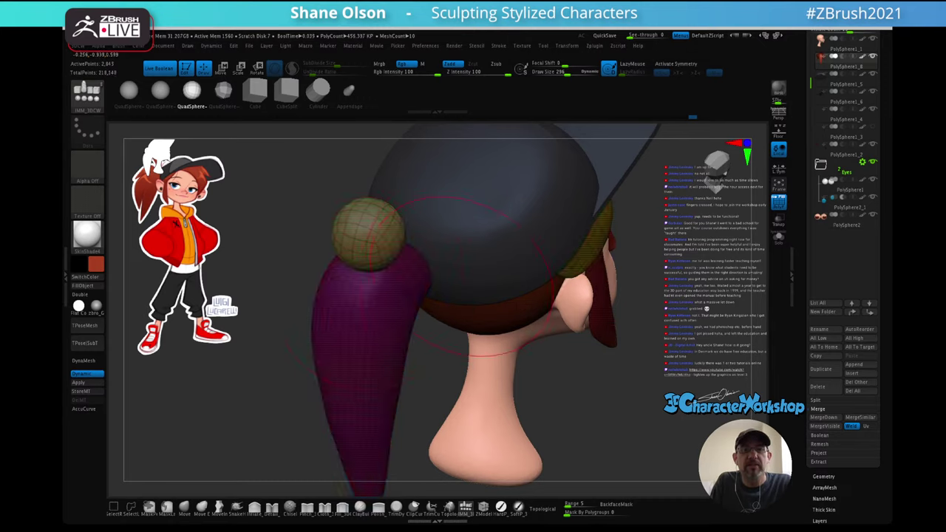
- Stretch the inserted sphere into an elongated lobe and place it tilted against the upper back of the ponytail
{"action": "key", "text": "w"}
{"action": "mouse_move", "coordinate": [386, 235]}
{"action": "left_mouse_down"}
{"action": "mouse_move", "coordinate": [401, 209]}
{"action": "mouse_move", "coordinate": [378, 246]}
{"action": "left_mouse_up"}
{"action": "left_click_drag", "start_coordinate": [436, 384], "coordinate": [343, 383]}
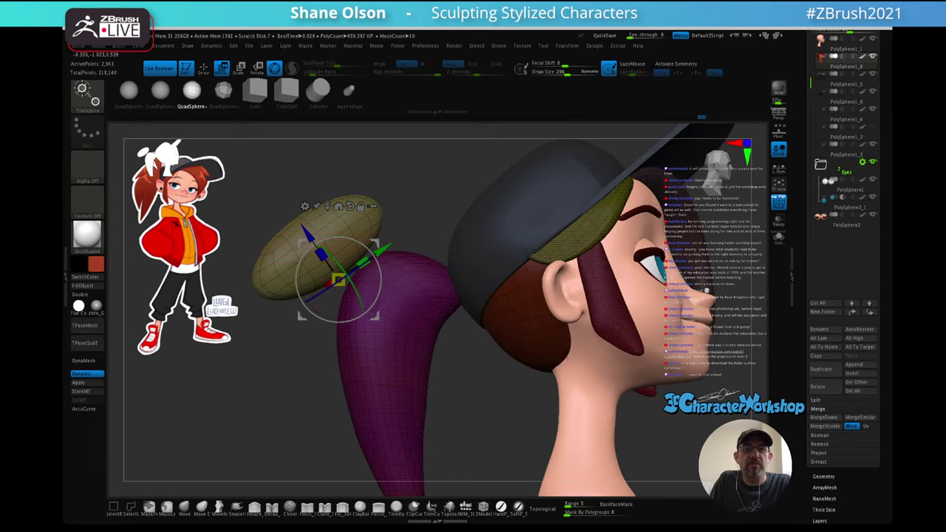
{"action": "left_click_drag", "start_coordinate": [375, 242], "coordinate": [413, 275]}
{"action": "left_click_drag", "start_coordinate": [473, 414], "coordinate": [447, 425]}
- Shift the character reference image down in Spotlight so it sits clear of the small head silhouette
{"action": "key", "text": "z"}
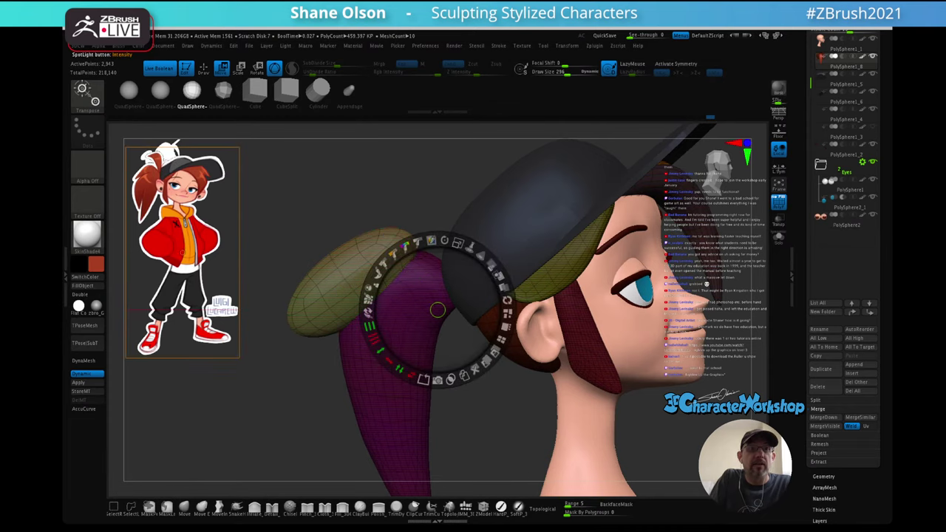
{"action": "left_click", "coordinate": [228, 209]}
{"action": "left_click_drag", "start_coordinate": [227, 210], "coordinate": [222, 249]}
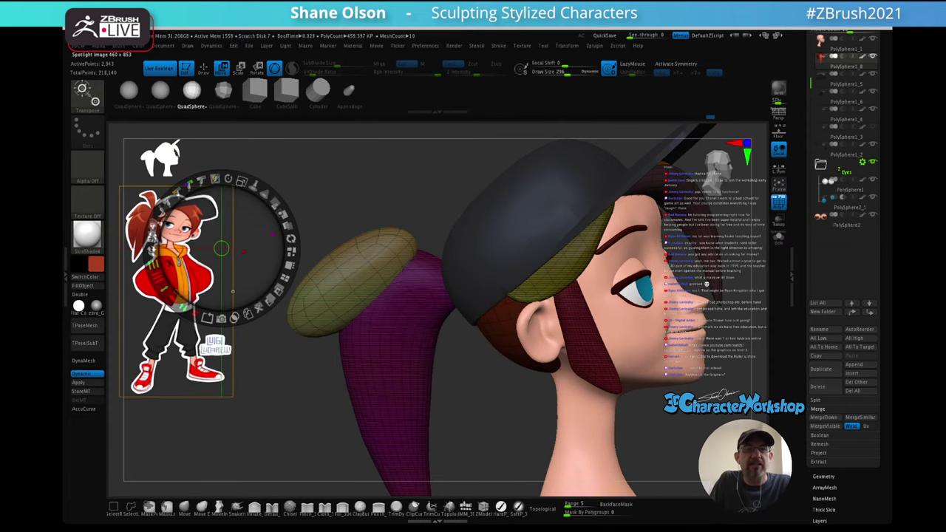
{"action": "key", "text": "z"}
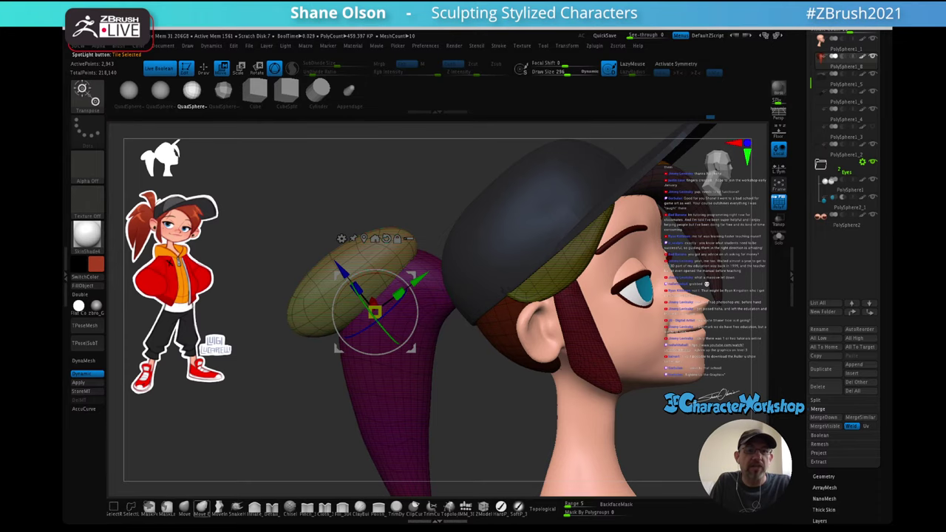
- Select the Move brush and turn off Live Boolean for shaping the hair lobe
{"action": "left_click", "coordinate": [185, 508]}
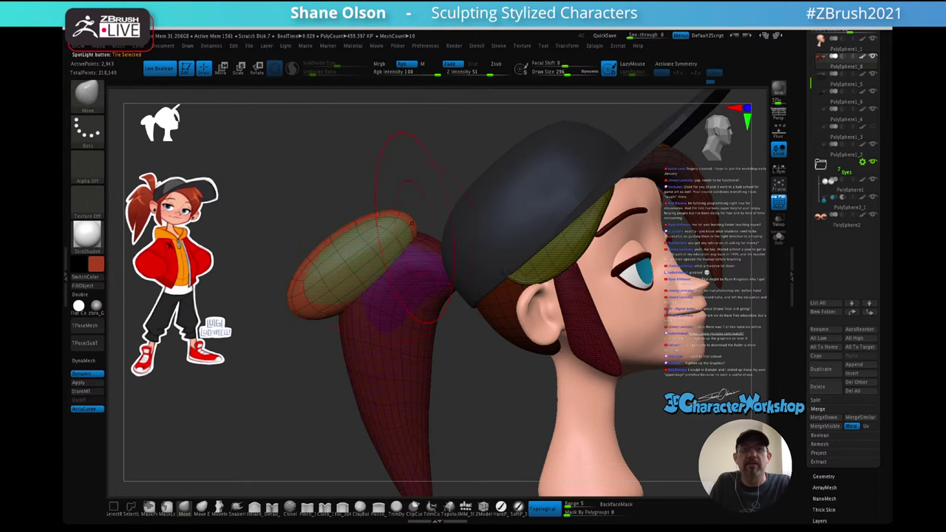
{"action": "left_click_drag", "start_coordinate": [436, 208], "coordinate": [384, 177]}
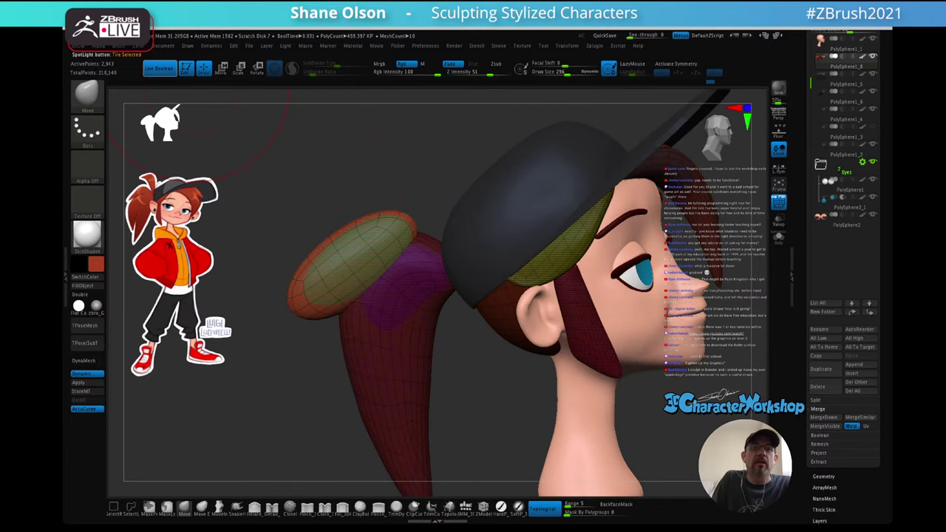
{"action": "left_click", "coordinate": [159, 68]}
{"action": "mouse_move", "coordinate": [437, 192]}
{"action": "left_mouse_down"}
{"action": "mouse_move", "coordinate": [415, 190]}
{"action": "mouse_move", "coordinate": [439, 190]}
{"action": "left_mouse_up"}
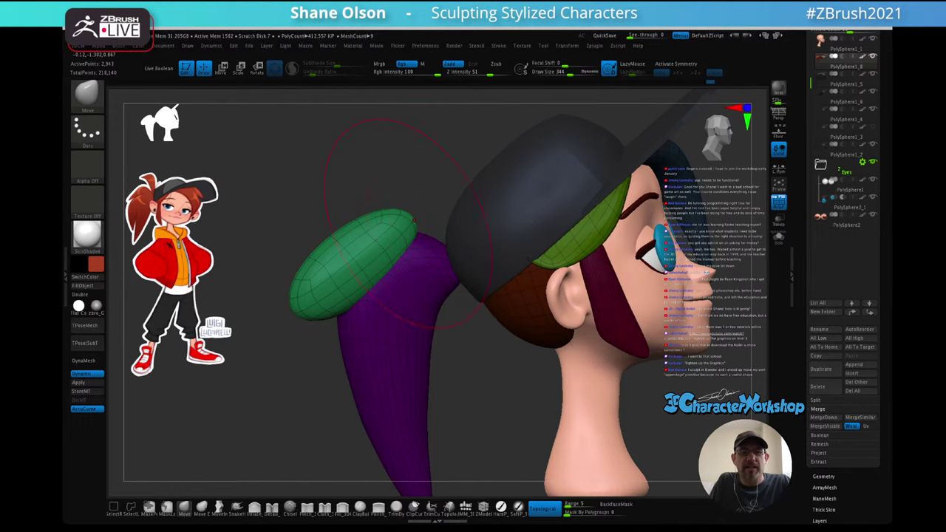
- Reshape the hair lobe with the Move brush so it follows the ponytail from the side and back
{"action": "mouse_move", "coordinate": [418, 219]}
{"action": "left_mouse_down"}
{"action": "mouse_move", "coordinate": [409, 220]}
{"action": "mouse_move", "coordinate": [421, 241]}
{"action": "left_mouse_up"}
{"action": "mouse_move", "coordinate": [397, 191]}
{"action": "left_mouse_down"}
{"action": "mouse_move", "coordinate": [427, 195]}
{"action": "mouse_move", "coordinate": [390, 189]}
{"action": "left_mouse_up"}
{"action": "left_click_drag", "start_coordinate": [325, 271], "coordinate": [333, 289]}
{"action": "left_click_drag", "start_coordinate": [335, 322], "coordinate": [376, 312]}
{"action": "left_click_drag", "start_coordinate": [342, 247], "coordinate": [351, 244]}
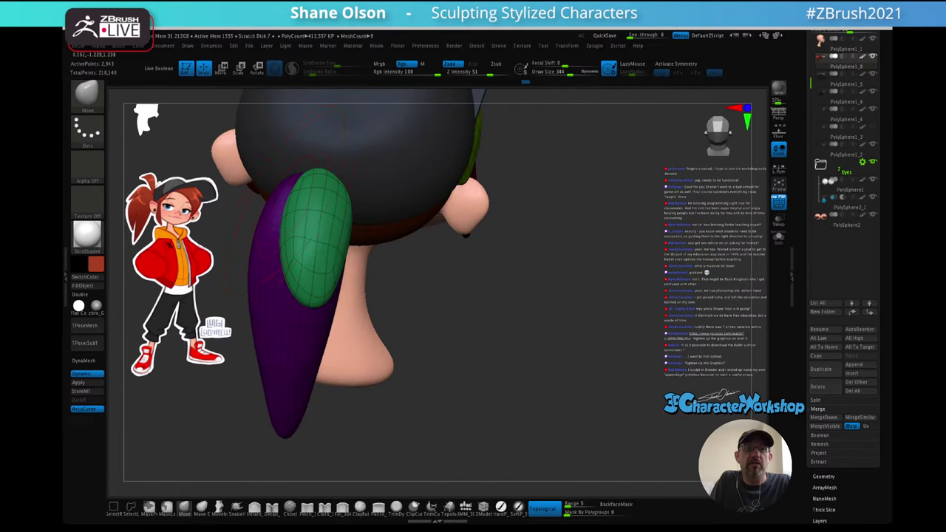
{"action": "left_click_drag", "start_coordinate": [282, 235], "coordinate": [293, 237]}
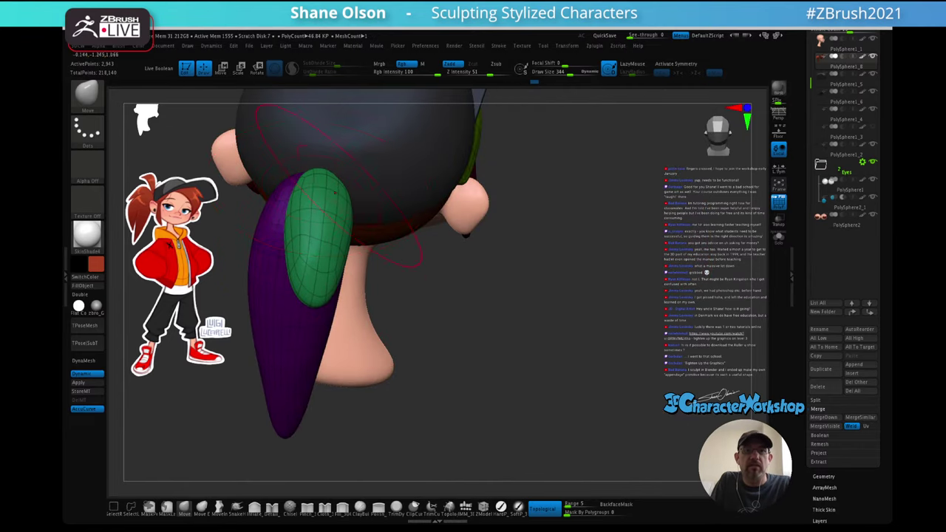
- Reposition the hair lobe with the gizmo so it sinks into the upper back of the ponytail
{"action": "right_click_drag", "start_coordinate": [394, 207], "coordinate": [361, 203]}
{"action": "key", "text": "w"}
{"action": "left_click_drag", "start_coordinate": [335, 243], "coordinate": [323, 253]}
{"action": "key", "text": "q"}
{"action": "mouse_move", "coordinate": [399, 221]}
{"action": "right_mouse_down"}
{"action": "mouse_move", "coordinate": [349, 228]}
{"action": "mouse_move", "coordinate": [325, 244]}
{"action": "mouse_move", "coordinate": [406, 290]}
{"action": "right_mouse_up"}
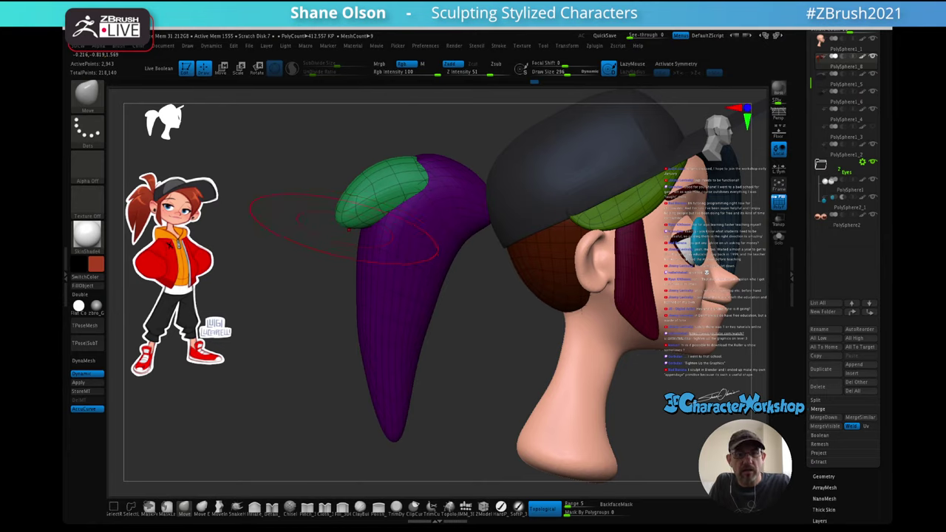
- Try to stretch the green hair lobe outward and across the top of the ponytail with the Move brush
{"action": "key", "text": "s"}
{"action": "left_click_drag", "start_coordinate": [345, 287], "coordinate": [335, 286]}
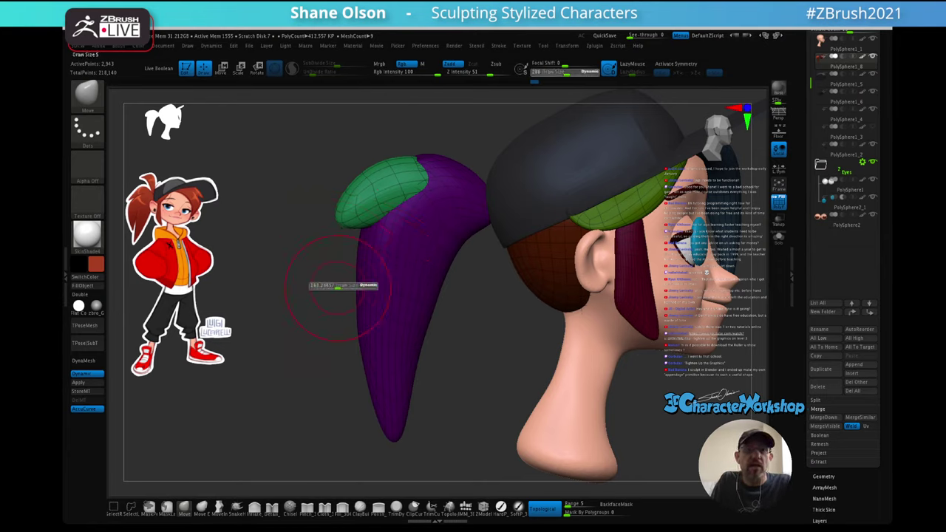
{"action": "left_click_drag", "start_coordinate": [349, 212], "coordinate": [330, 221]}
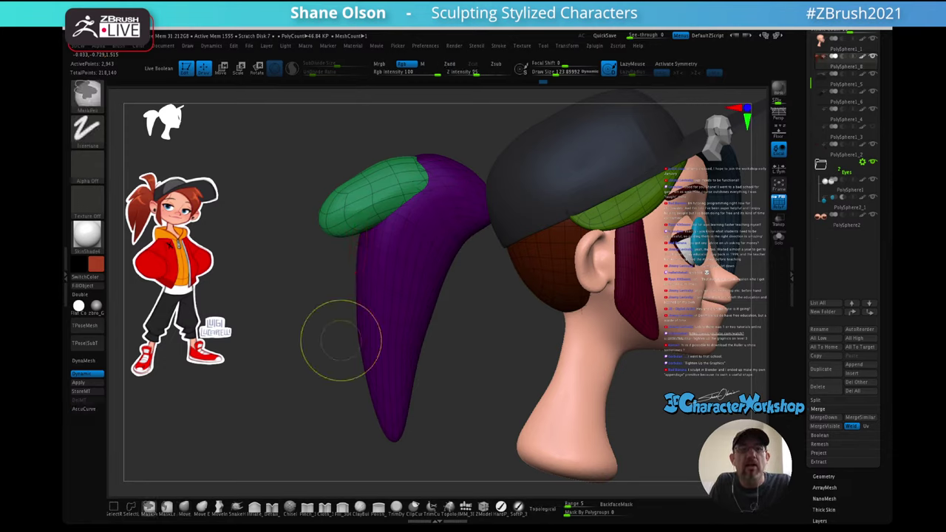
{"action": "key", "text": "ctrl+z"}
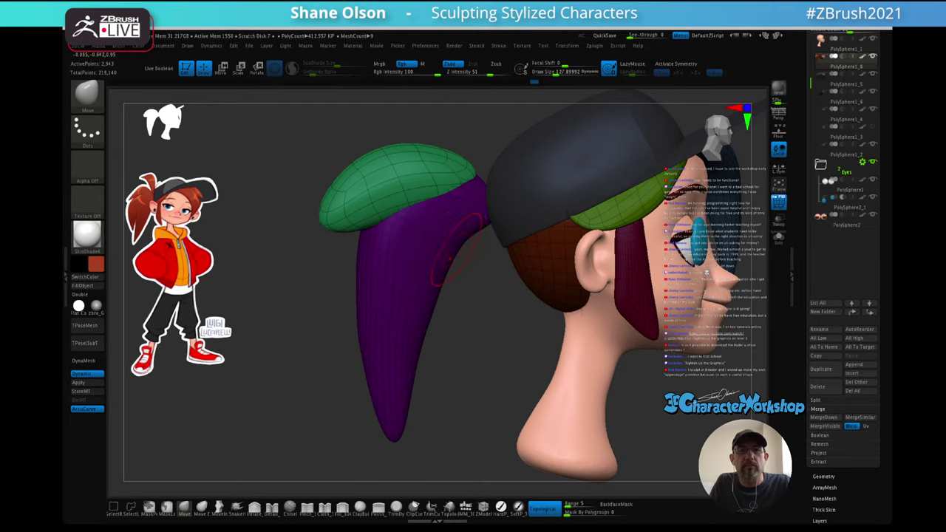
{"action": "key", "text": "s"}
{"action": "left_click_drag", "start_coordinate": [451, 263], "coordinate": [460, 264]}
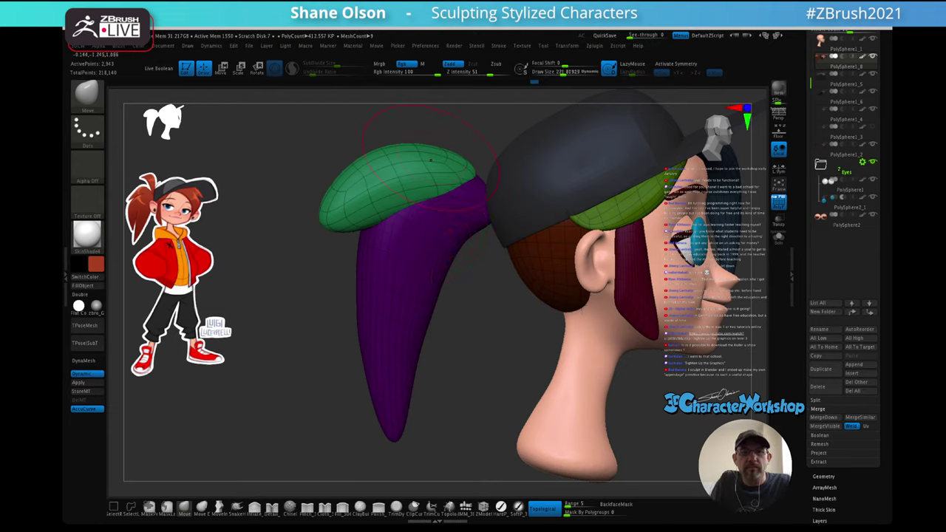
- Reposition the green hair lobe with the gizmo so it sits slightly deeper in the ponytail's upper back
{"action": "key", "text": "w"}
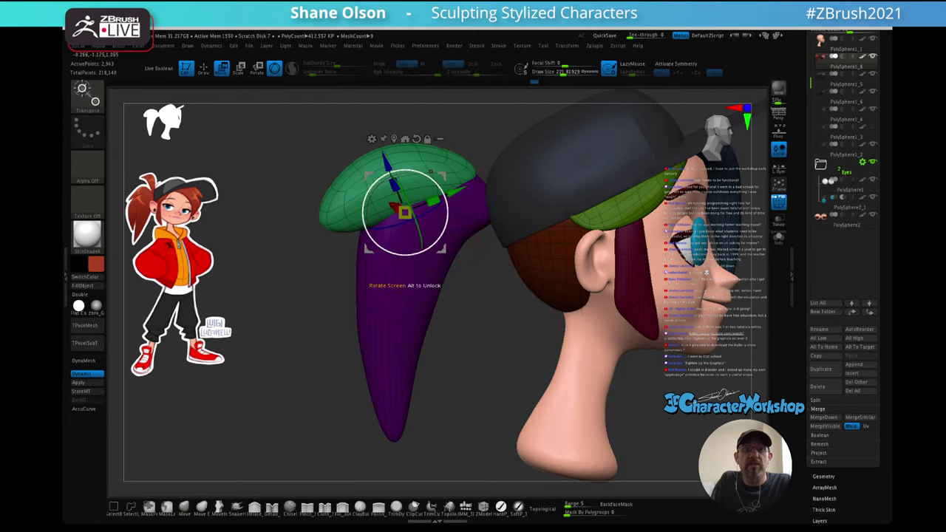
{"action": "left_click_drag", "start_coordinate": [405, 212], "coordinate": [379, 213]}
{"action": "key", "text": "q"}
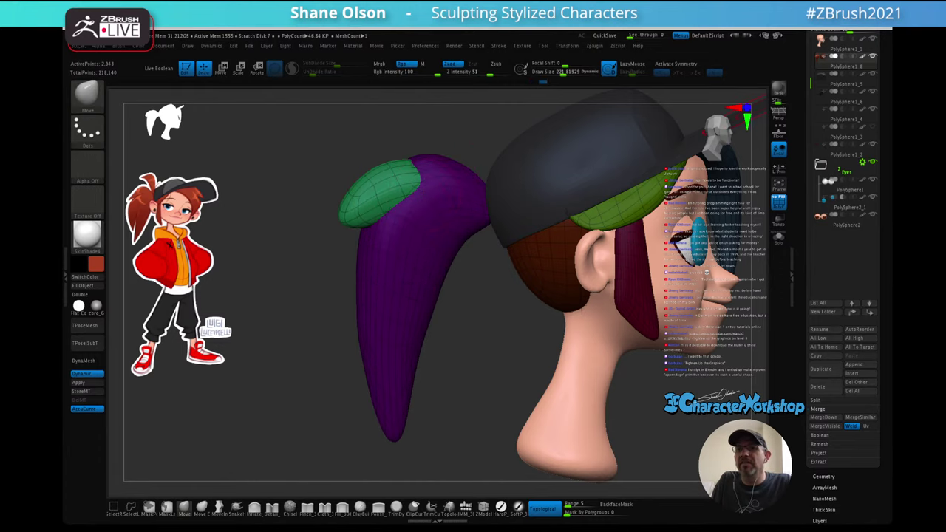
- Save the current tool with all its subtools to disk
{"action": "left_click_drag", "start_coordinate": [881, 126], "coordinate": [881, 283]}
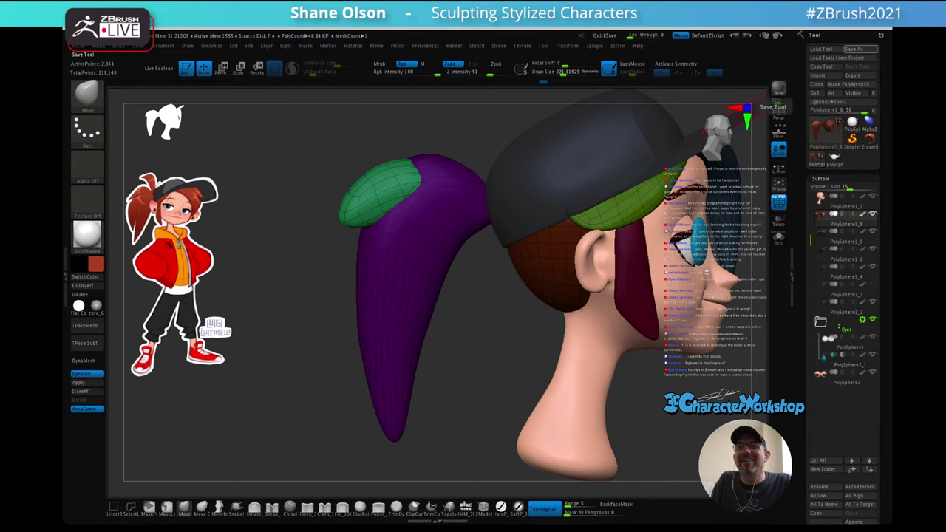
{"action": "left_click", "coordinate": [861, 49]}
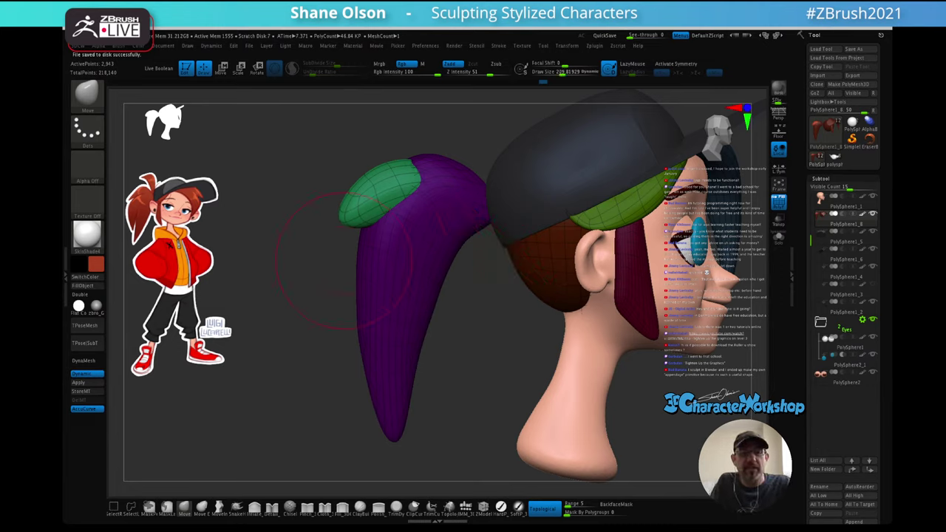
- Pull the lower end of the green hair lobe down into a tapered tip with a smaller Move brush
{"action": "key", "text": "s"}
{"action": "left_click_drag", "start_coordinate": [349, 297], "coordinate": [341, 297]}
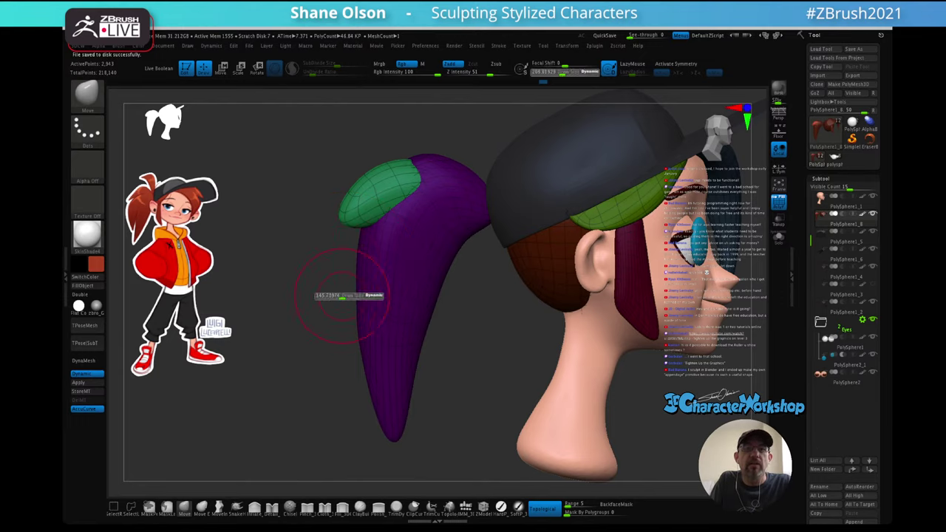
{"action": "left_click_drag", "start_coordinate": [346, 220], "coordinate": [334, 246]}
{"action": "left_click_drag", "start_coordinate": [320, 282], "coordinate": [342, 305]}
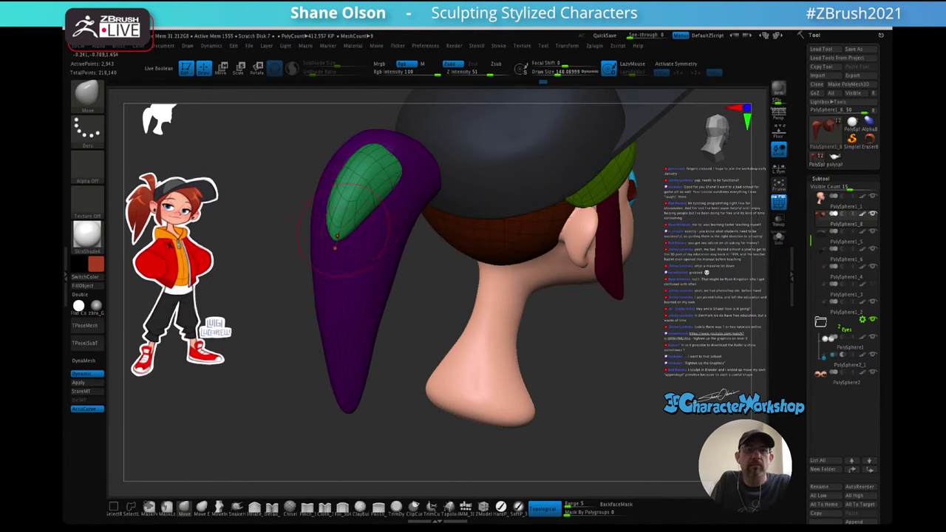
- Refine the green lobe's upper curve and tip with a larger Move brush so it hugs the ponytail from back and side
{"action": "key", "text": "s"}
{"action": "left_click_drag", "start_coordinate": [321, 218], "coordinate": [336, 196]}
{"action": "left_click_drag", "start_coordinate": [359, 158], "coordinate": [370, 154]}
{"action": "mouse_move", "coordinate": [370, 161]}
{"action": "right_mouse_down"}
{"action": "mouse_move", "coordinate": [344, 162]}
{"action": "mouse_move", "coordinate": [357, 163]}
{"action": "right_mouse_up"}
{"action": "mouse_move", "coordinate": [360, 204]}
{"action": "left_mouse_down"}
{"action": "mouse_move", "coordinate": [369, 214]}
{"action": "mouse_move", "coordinate": [377, 201]}
{"action": "left_mouse_up"}
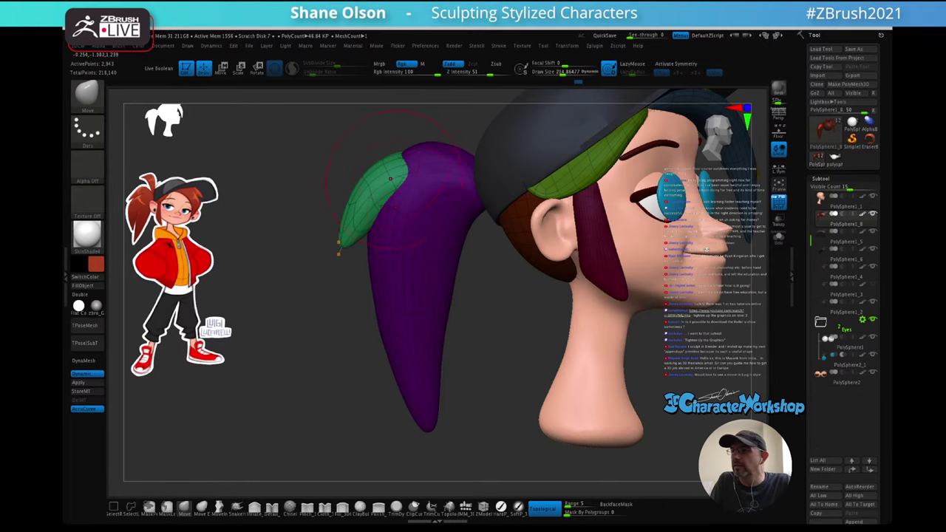
{"action": "mouse_move", "coordinate": [391, 177]}
{"action": "right_mouse_down"}
{"action": "mouse_move", "coordinate": [418, 178]}
{"action": "mouse_move", "coordinate": [393, 178]}
{"action": "mouse_move", "coordinate": [408, 162]}
{"action": "right_mouse_up"}
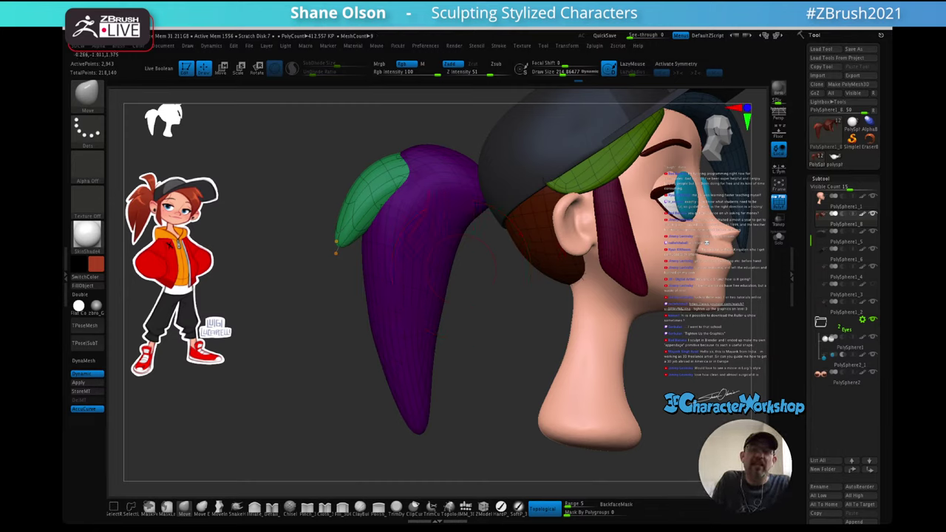
{"action": "mouse_move", "coordinate": [416, 211]}
{"action": "right_mouse_down"}
{"action": "mouse_move", "coordinate": [451, 198]}
{"action": "mouse_move", "coordinate": [403, 198]}
{"action": "mouse_move", "coordinate": [388, 217]}
{"action": "right_mouse_up"}
{"action": "left_click_drag", "start_coordinate": [330, 242], "coordinate": [337, 249]}
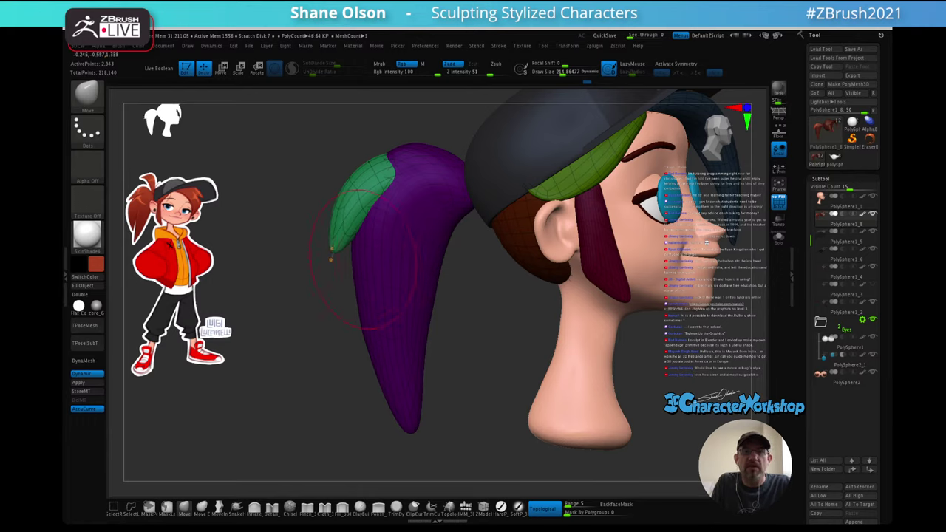
- Hide the PolyFrame display to judge the full head and ponytail in their plain colours
{"action": "mouse_move", "coordinate": [467, 292]}
{"action": "right_mouse_down", "text": "ctrl"}
{"action": "mouse_move", "coordinate": [477, 272]}
{"action": "mouse_move", "coordinate": [452, 294]}
{"action": "mouse_move", "coordinate": [473, 308]}
{"action": "right_mouse_up", "text": "ctrl"}
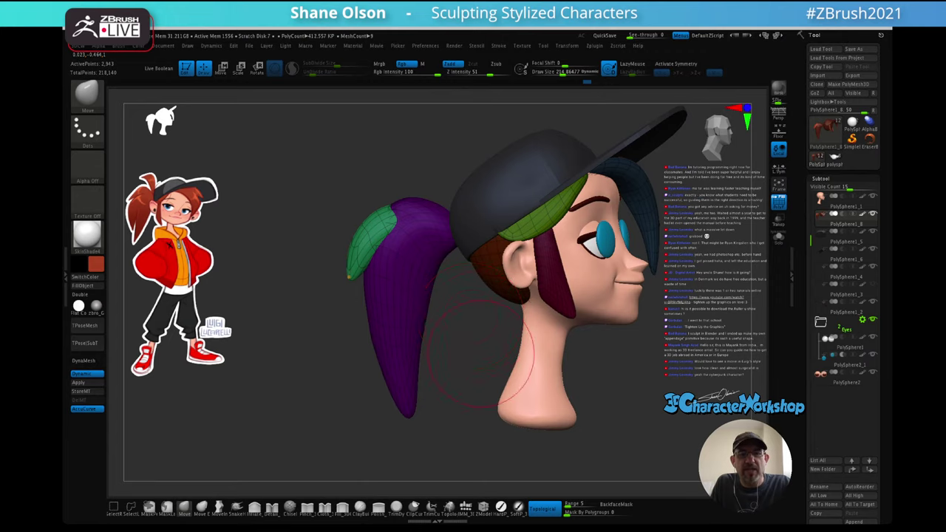
{"action": "left_click_drag", "start_coordinate": [460, 328], "coordinate": [482, 359], "text": "ctrl"}
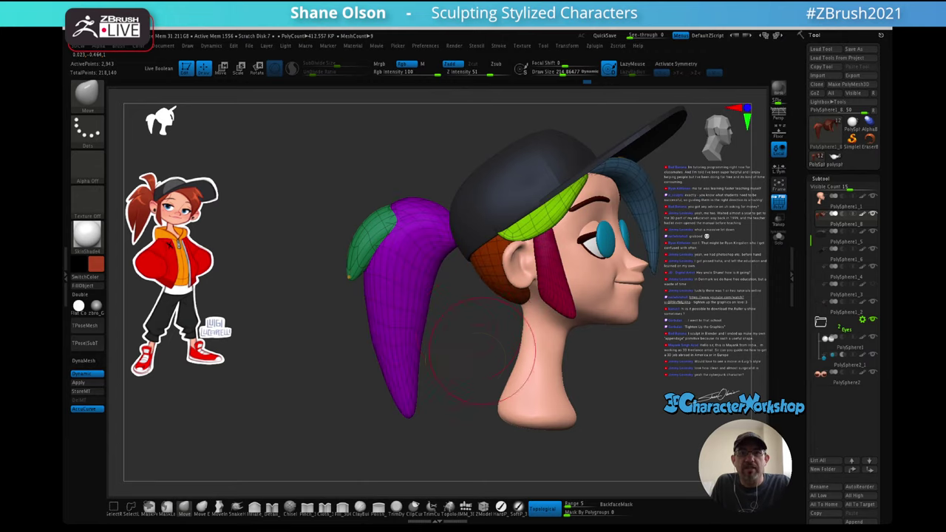
{"action": "mouse_move", "coordinate": [484, 360]}
{"action": "right_mouse_down"}
{"action": "mouse_move", "coordinate": [510, 367]}
{"action": "mouse_move", "coordinate": [420, 348]}
{"action": "mouse_move", "coordinate": [475, 322]}
{"action": "right_mouse_up"}
{"action": "key", "text": "shift+f"}
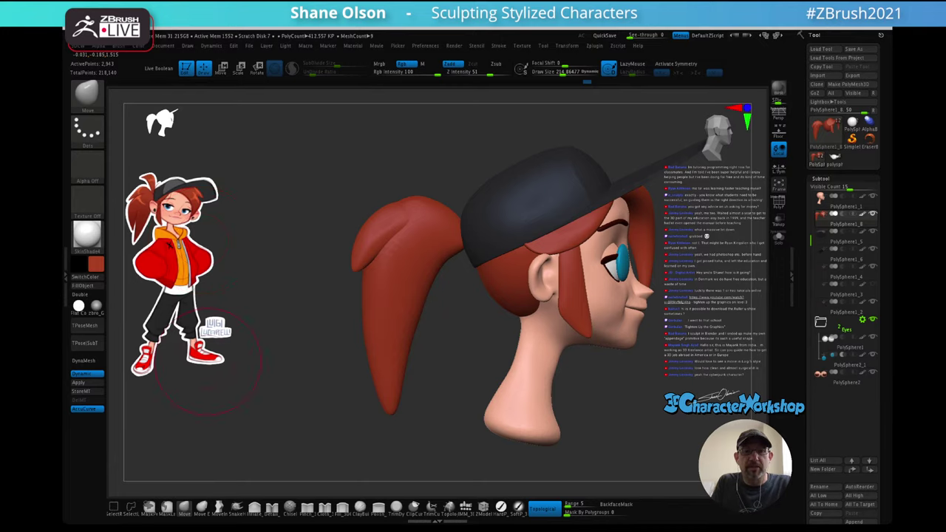
- Examine the ponytail and its added lobe from both sides, above and close up against the character reference
{"action": "mouse_move", "coordinate": [467, 363]}
{"action": "left_mouse_down"}
{"action": "mouse_move", "coordinate": [433, 363]}
{"action": "mouse_move", "coordinate": [447, 345]}
{"action": "mouse_move", "coordinate": [430, 359]}
{"action": "mouse_move", "coordinate": [472, 366]}
{"action": "left_mouse_up"}
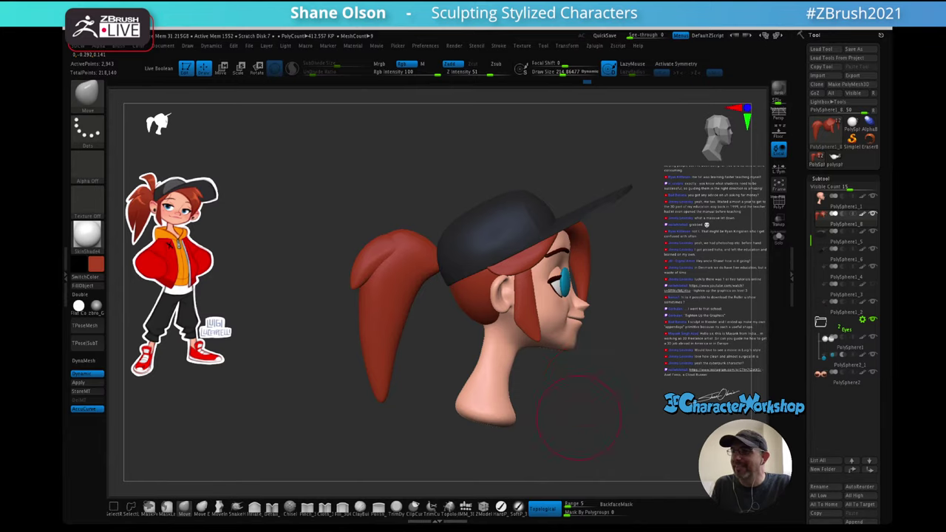
{"action": "left_click_drag", "start_coordinate": [561, 396], "coordinate": [532, 397], "text": "alt"}
{"action": "left_click_drag", "start_coordinate": [452, 304], "coordinate": [408, 303]}
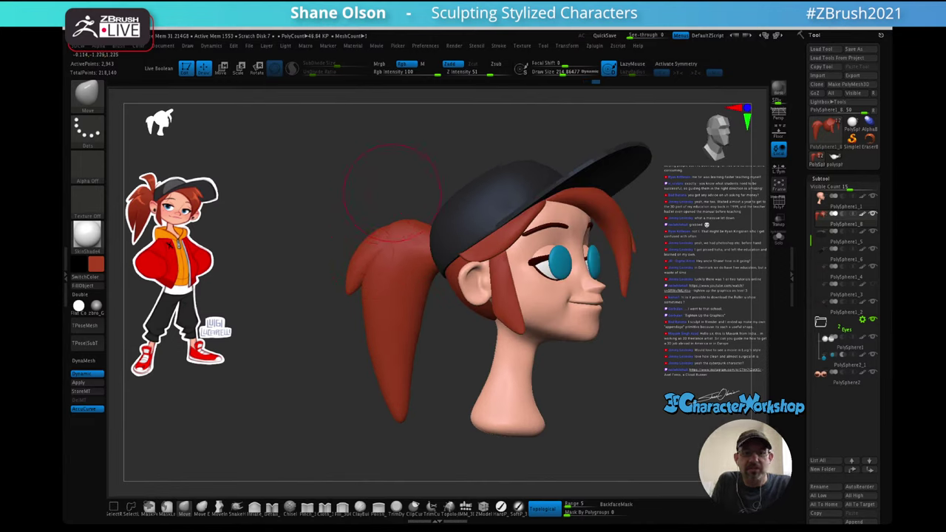
{"action": "left_click_drag", "start_coordinate": [438, 368], "coordinate": [479, 369]}
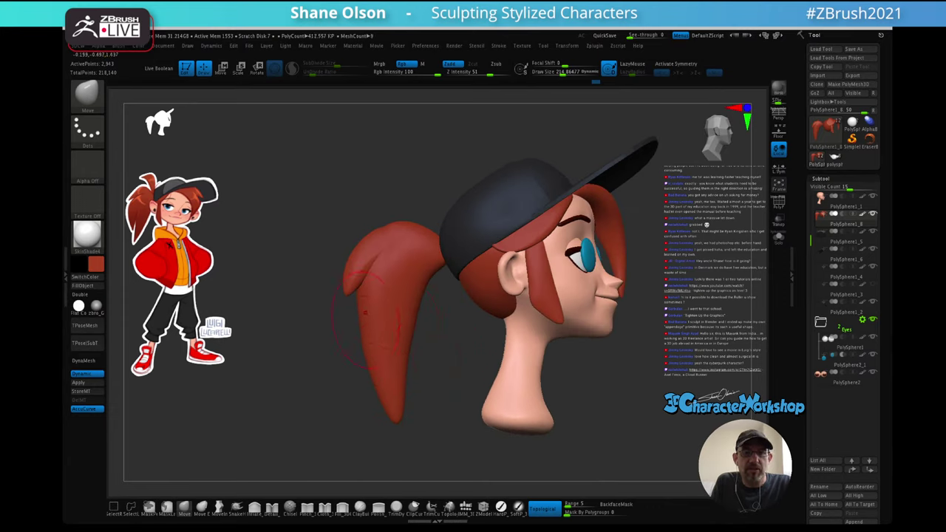
{"action": "mouse_move", "coordinate": [350, 354]}
{"action": "left_mouse_down"}
{"action": "mouse_move", "coordinate": [359, 330]}
{"action": "mouse_move", "coordinate": [351, 334]}
{"action": "left_mouse_up"}
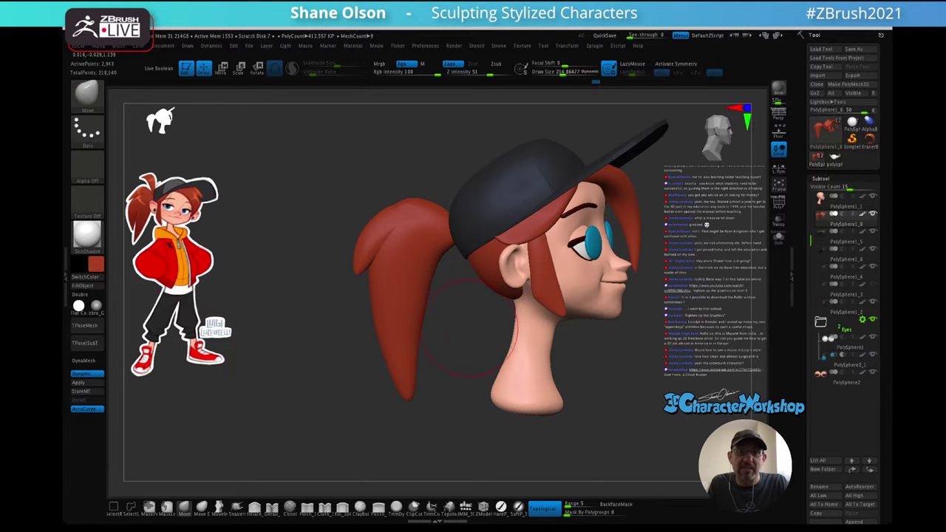
{"action": "mouse_move", "coordinate": [470, 337]}
{"action": "left_mouse_down"}
{"action": "mouse_move", "coordinate": [534, 346]}
{"action": "mouse_move", "coordinate": [512, 355]}
{"action": "mouse_move", "coordinate": [448, 330]}
{"action": "mouse_move", "coordinate": [476, 329]}
{"action": "mouse_move", "coordinate": [490, 342]}
{"action": "mouse_move", "coordinate": [478, 344]}
{"action": "left_mouse_up"}
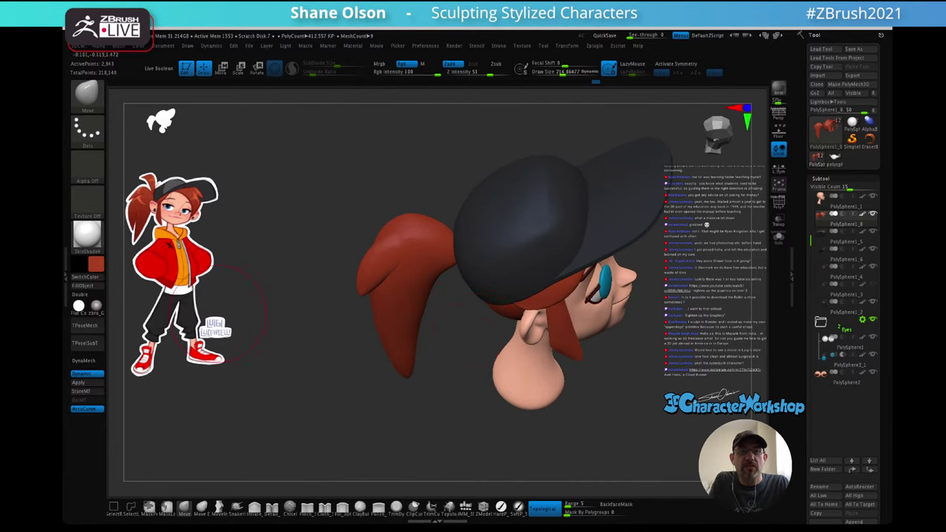
{"action": "left_click_drag", "start_coordinate": [482, 340], "coordinate": [472, 314]}
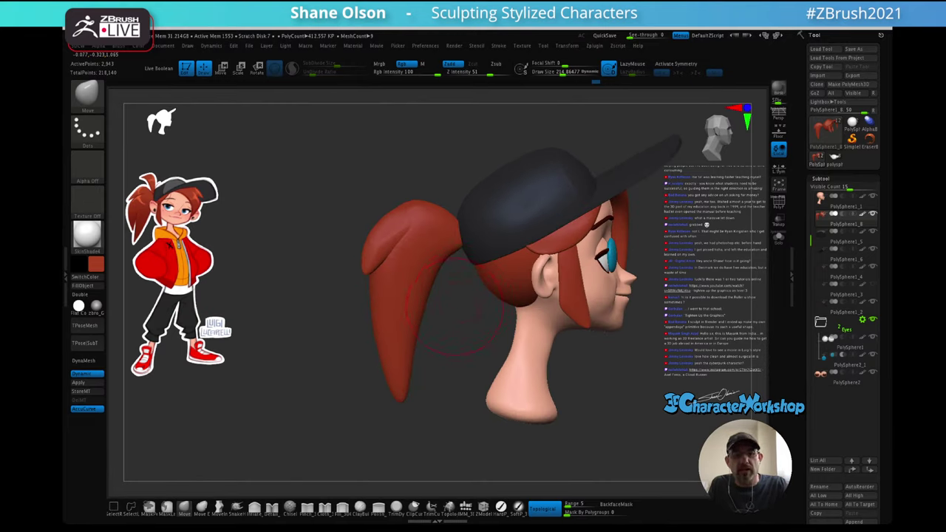
{"action": "key", "text": "ctrl"}
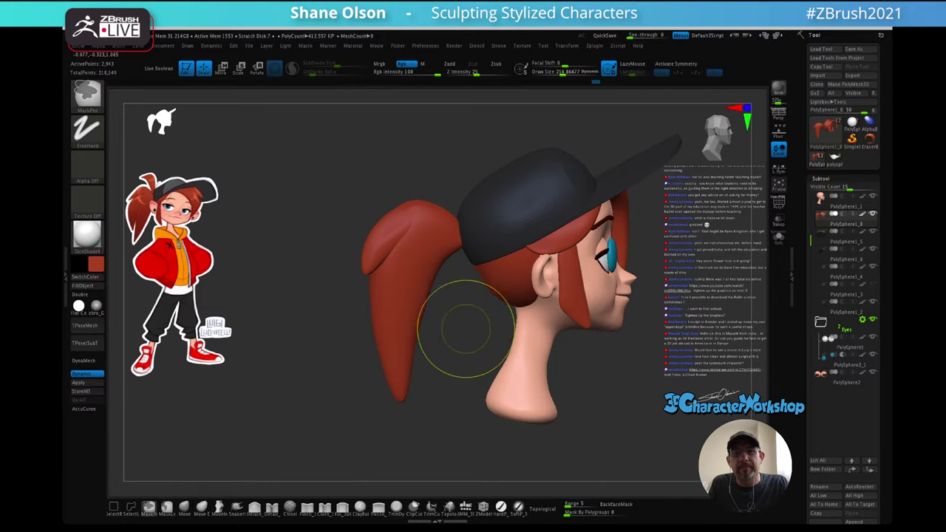
{"action": "right_click_drag", "start_coordinate": [461, 325], "coordinate": [457, 351], "text": "ctrl"}
{"action": "right_click_drag", "start_coordinate": [515, 346], "coordinate": [477, 365], "text": "alt"}
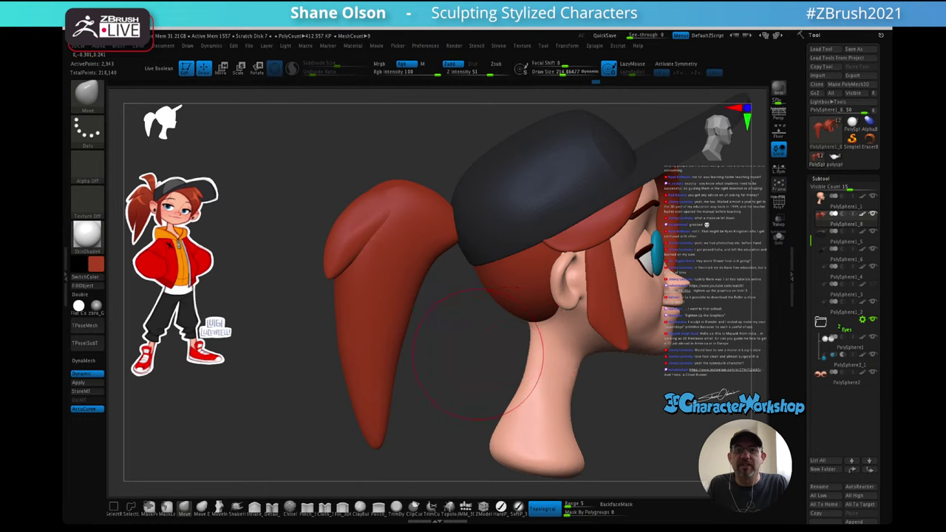
{"action": "mouse_move", "coordinate": [472, 364]}
{"action": "left_mouse_down"}
{"action": "mouse_move", "coordinate": [499, 364]}
{"action": "mouse_move", "coordinate": [439, 344]}
{"action": "left_mouse_up"}
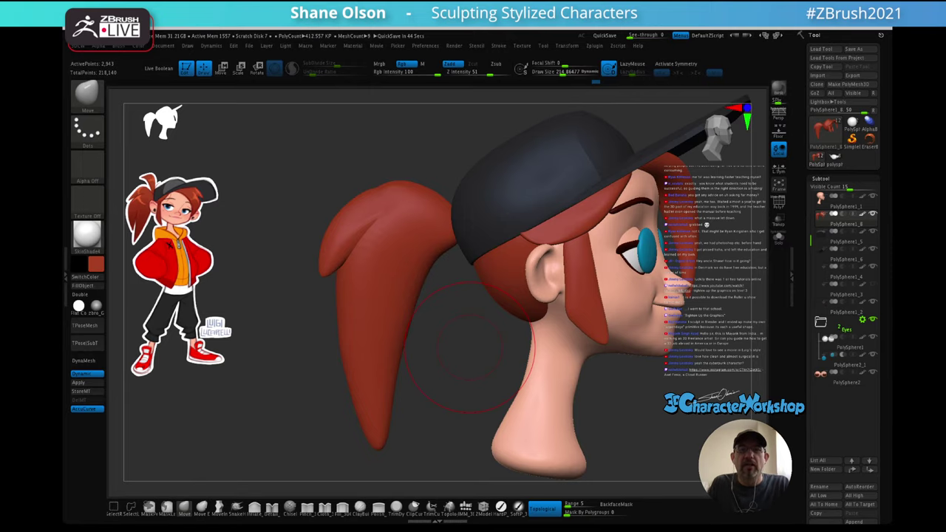
{"action": "right_click_drag", "start_coordinate": [541, 337], "coordinate": [451, 351]}
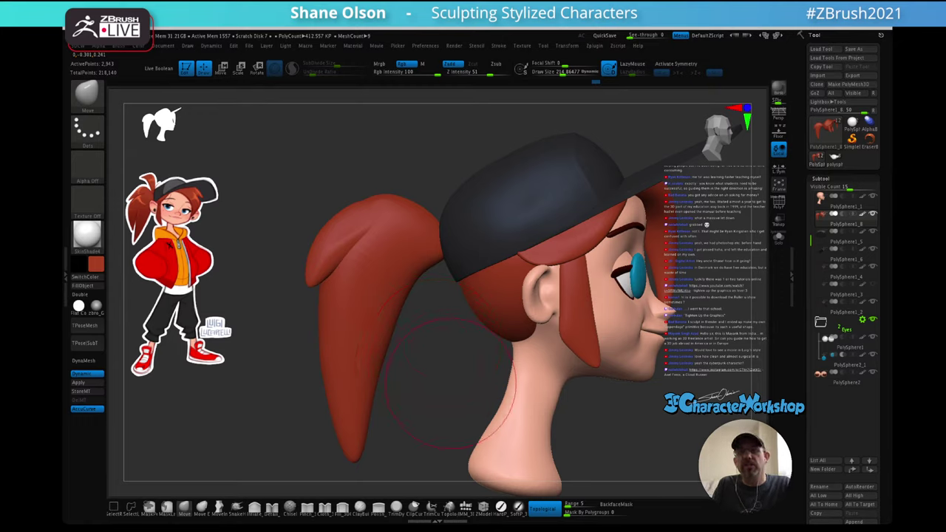
{"action": "left_click_drag", "start_coordinate": [452, 370], "coordinate": [466, 389]}
{"action": "left_click_drag", "start_coordinate": [553, 375], "coordinate": [618, 385]}
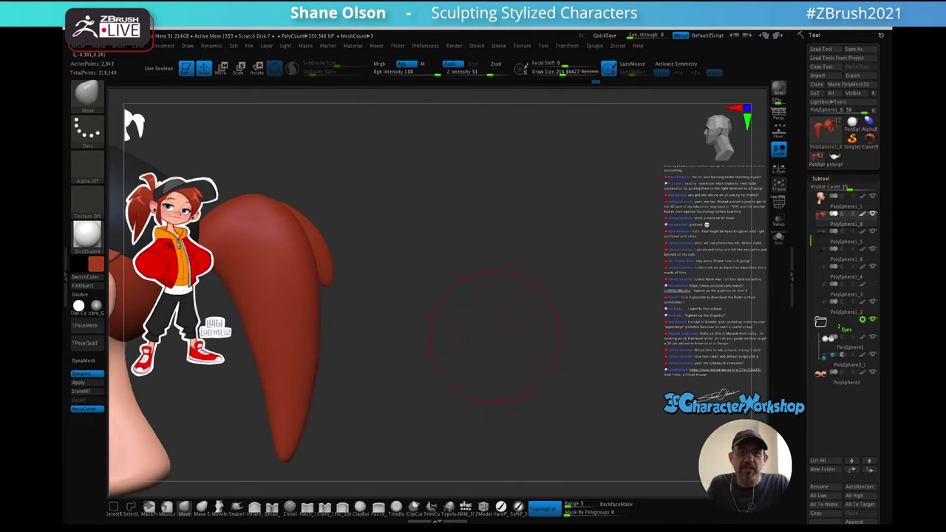
{"action": "left_click_drag", "start_coordinate": [330, 328], "coordinate": [529, 287], "text": "alt"}
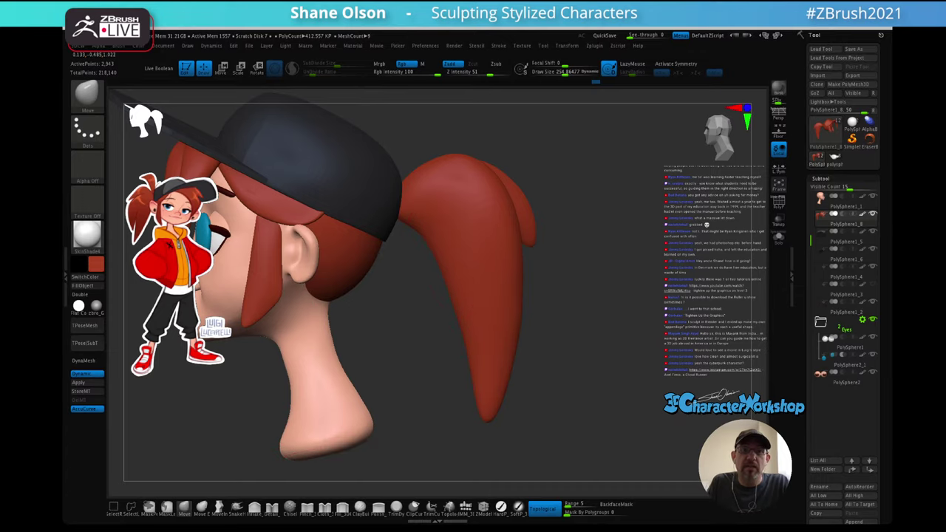
{"action": "left_click_drag", "start_coordinate": [591, 237], "coordinate": [325, 236]}
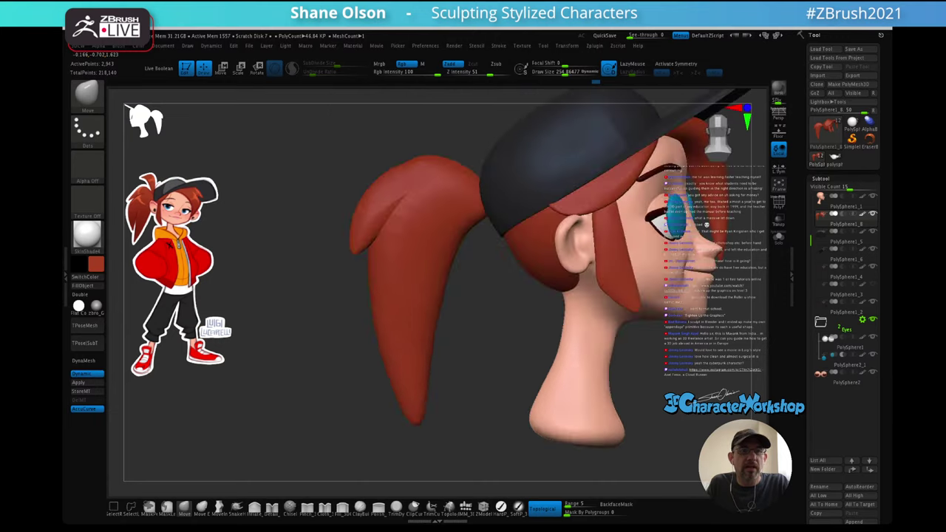
{"action": "left_click_drag", "start_coordinate": [473, 314], "coordinate": [551, 322]}
- Show the PolyFrame display again and mask all the hair except the long purple ponytail strand
{"action": "key", "text": "w"}
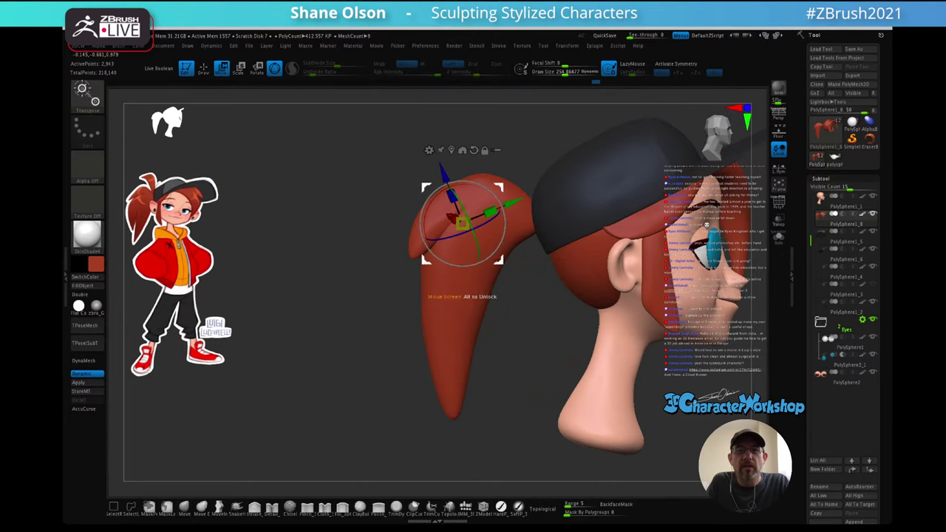
{"action": "key", "text": "q"}
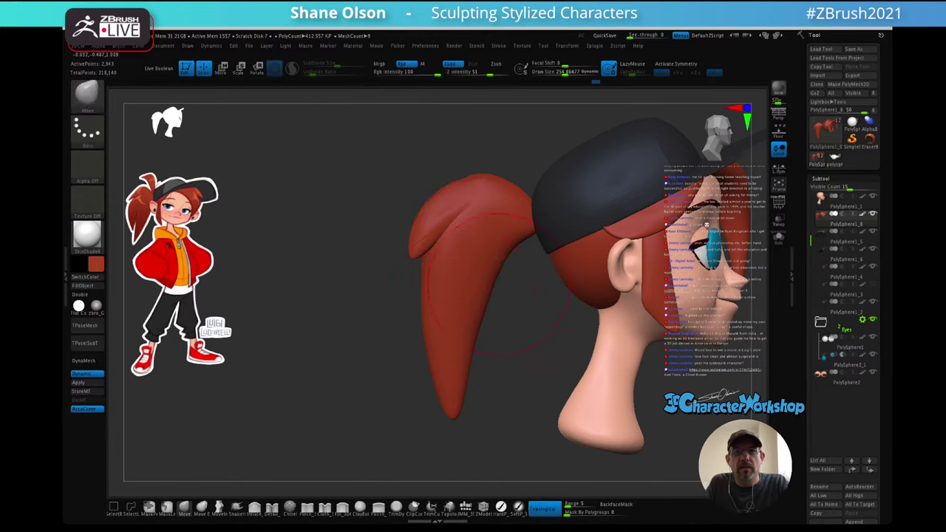
{"action": "key", "text": "shift+f"}
{"action": "key", "text": "w"}
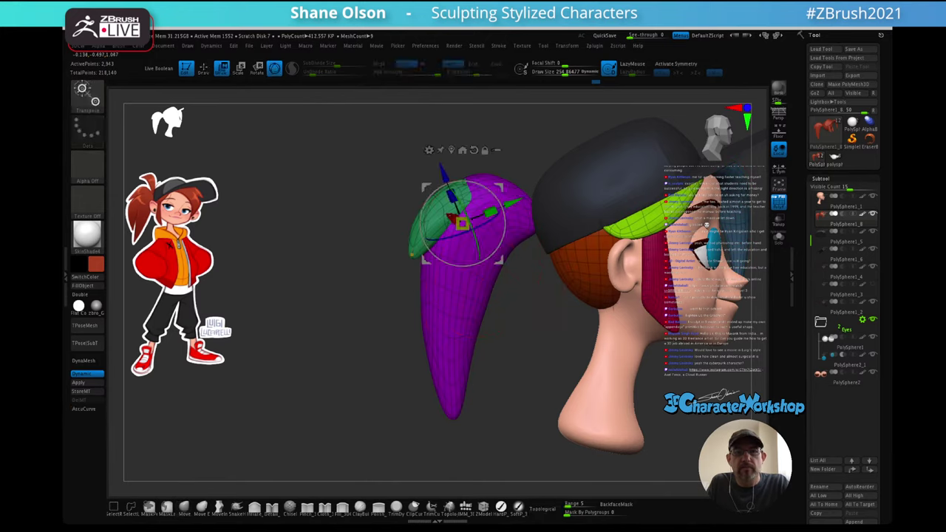
{"action": "left_click", "coordinate": [460, 314], "text": "ctrl"}
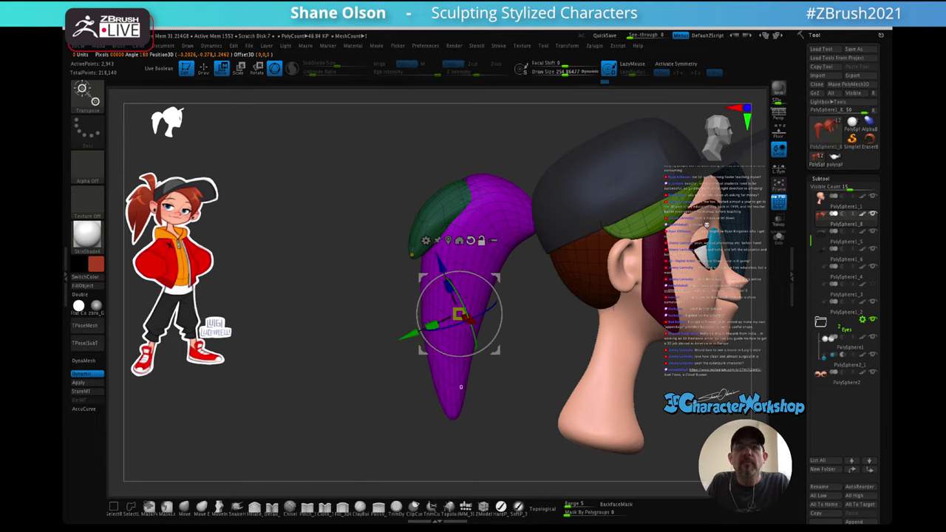
- Reset the gizmo's orientation and duplicate the long ponytail strand, offsetting the copy slightly away from the head
{"action": "left_click", "coordinate": [471, 241], "text": "alt"}
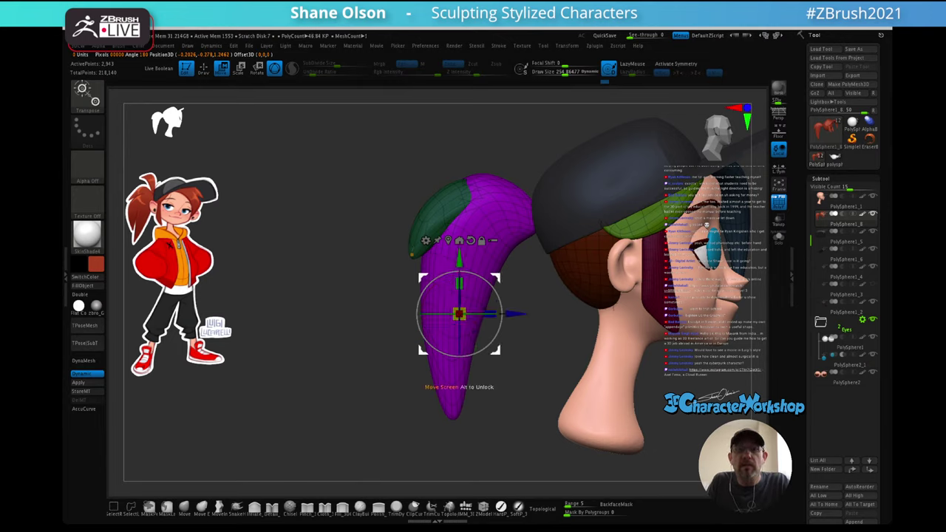
{"action": "left_click_drag", "start_coordinate": [493, 287], "coordinate": [472, 288], "text": "ctrl"}
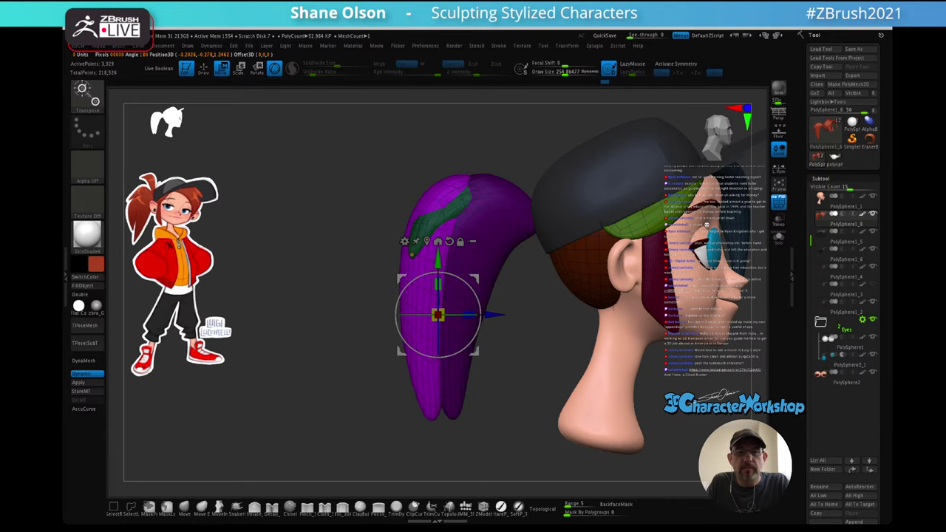
- Invert the mask, give the duplicated ponytail strand its own polygroup, and mask all the other hair
{"action": "key", "text": "ctrl+i"}
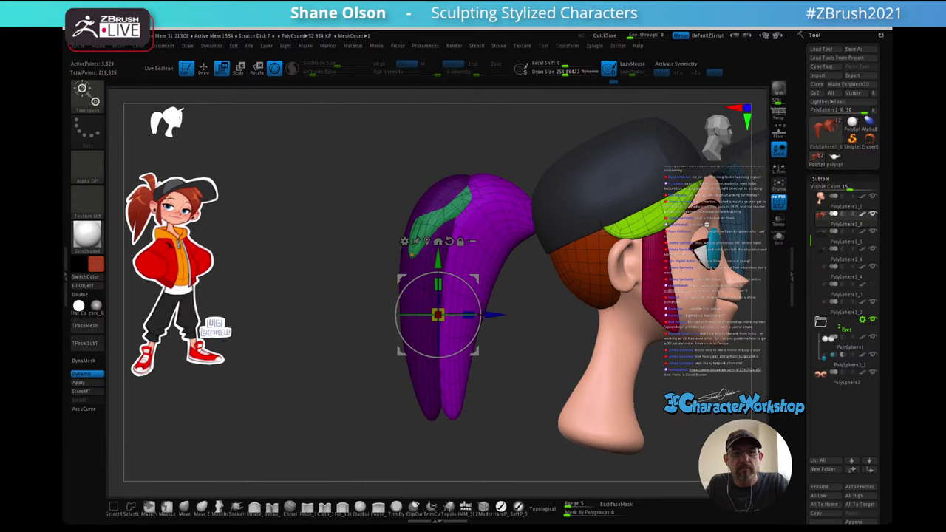
{"action": "key", "text": "ctrl+w"}
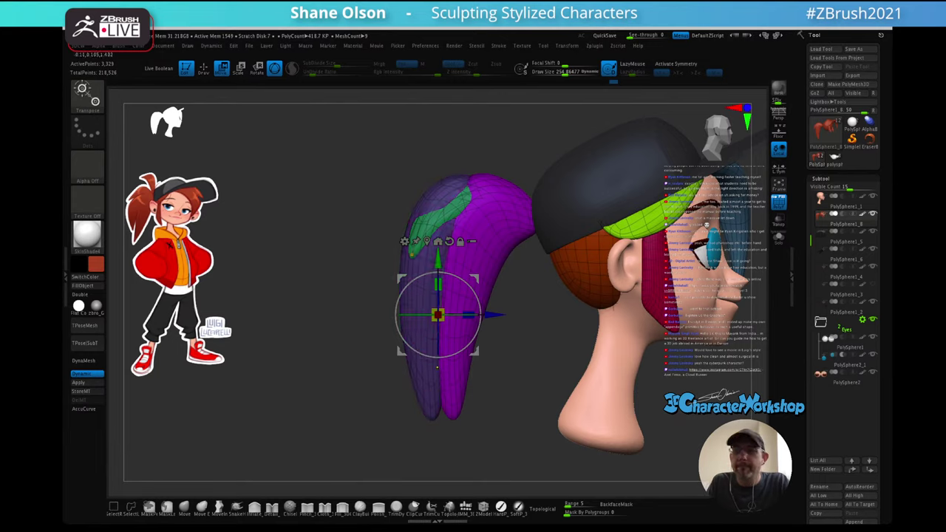
{"action": "left_click", "coordinate": [428, 375], "text": "ctrl"}
- Reset the gizmo's orientation, then shrink and tilt the duplicated strand so it sits against the back of the ponytail
{"action": "mouse_move", "coordinate": [332, 436]}
{"action": "left_mouse_down"}
{"action": "mouse_move", "coordinate": [355, 436]}
{"action": "mouse_move", "coordinate": [338, 440]}
{"action": "left_mouse_up"}
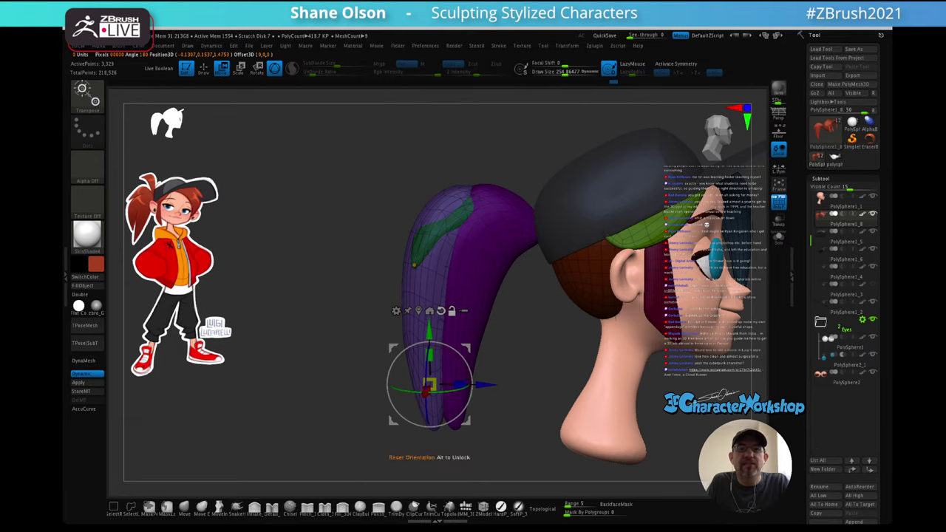
{"action": "left_click", "coordinate": [442, 311], "text": "alt"}
{"action": "left_click_drag", "start_coordinate": [465, 348], "coordinate": [515, 177]}
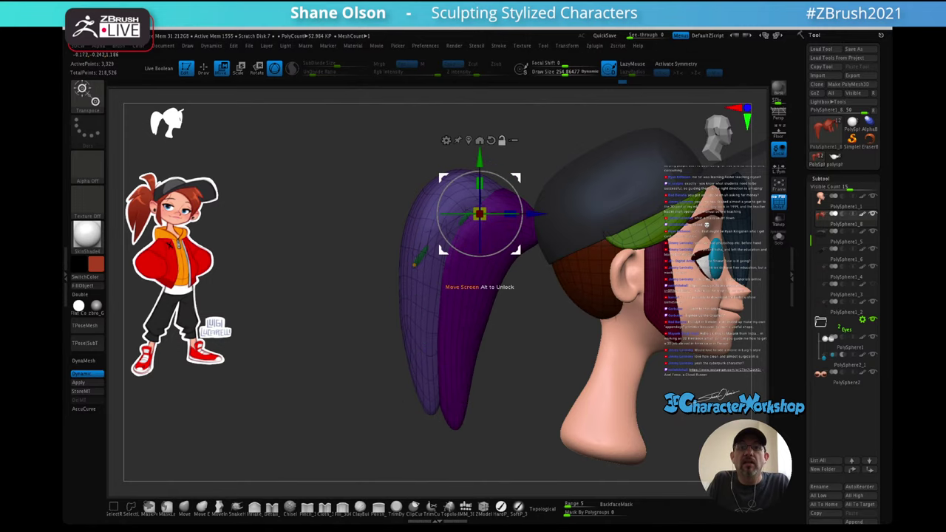
{"action": "left_click_drag", "start_coordinate": [480, 214], "coordinate": [457, 223]}
{"action": "left_click_drag", "start_coordinate": [499, 176], "coordinate": [514, 217]}
- Shift and tilt the small strand, judged from behind, so it lies on the ponytail's side opposite the green lobe
{"action": "left_click_drag", "start_coordinate": [526, 284], "coordinate": [613, 281]}
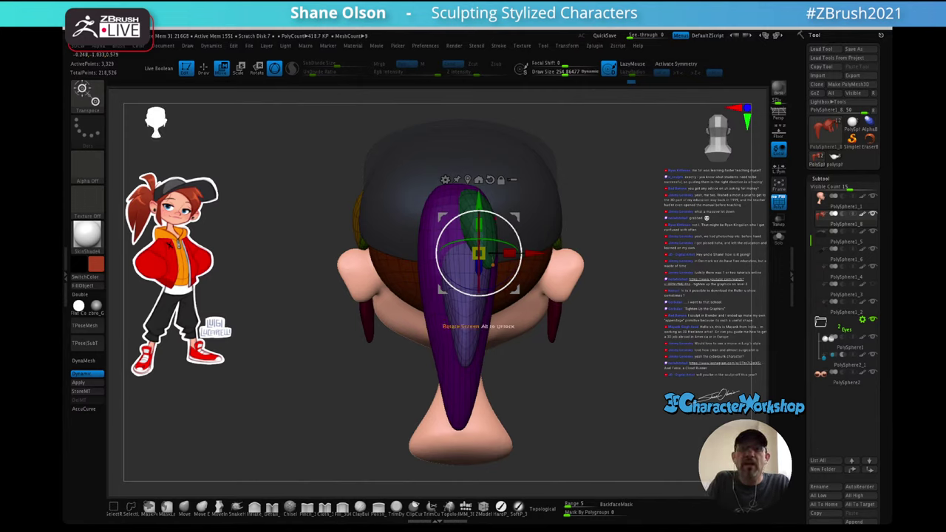
{"action": "left_click_drag", "start_coordinate": [513, 217], "coordinate": [498, 224]}
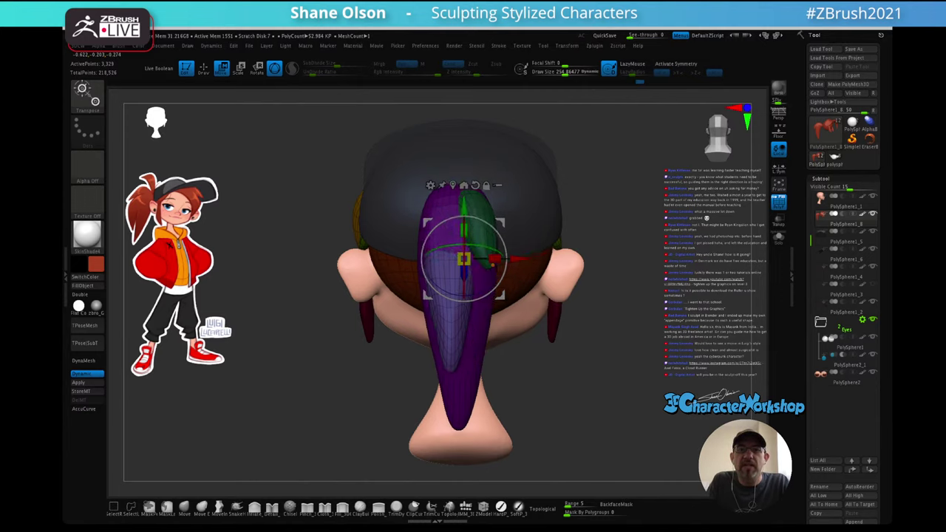
{"action": "left_click_drag", "start_coordinate": [591, 347], "coordinate": [591, 244]}
{"action": "left_click_drag", "start_coordinate": [495, 230], "coordinate": [499, 215]}
{"action": "left_click_drag", "start_coordinate": [591, 259], "coordinate": [624, 351]}
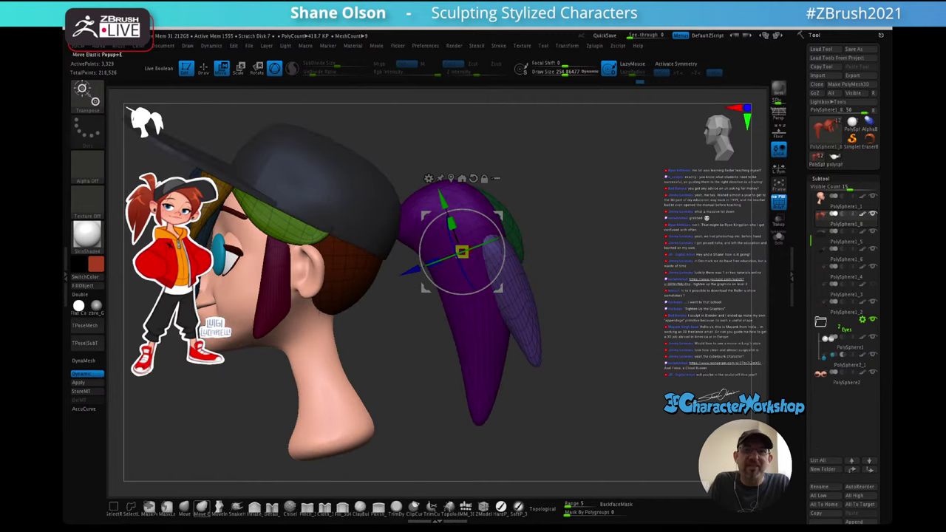
- With the Move brush and topological masking off, bend and broaden the small strand to follow the ponytail's curve
{"action": "key", "text": "q"}
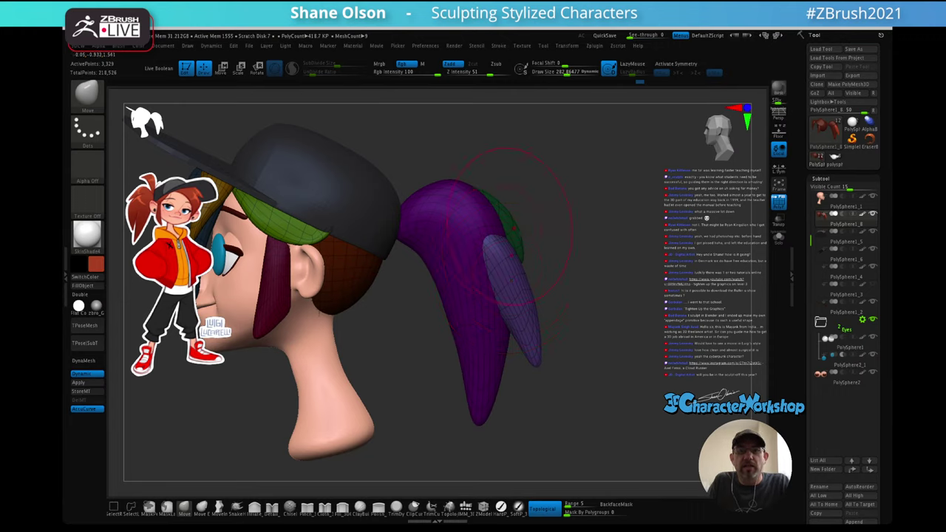
{"action": "left_click", "coordinate": [545, 509]}
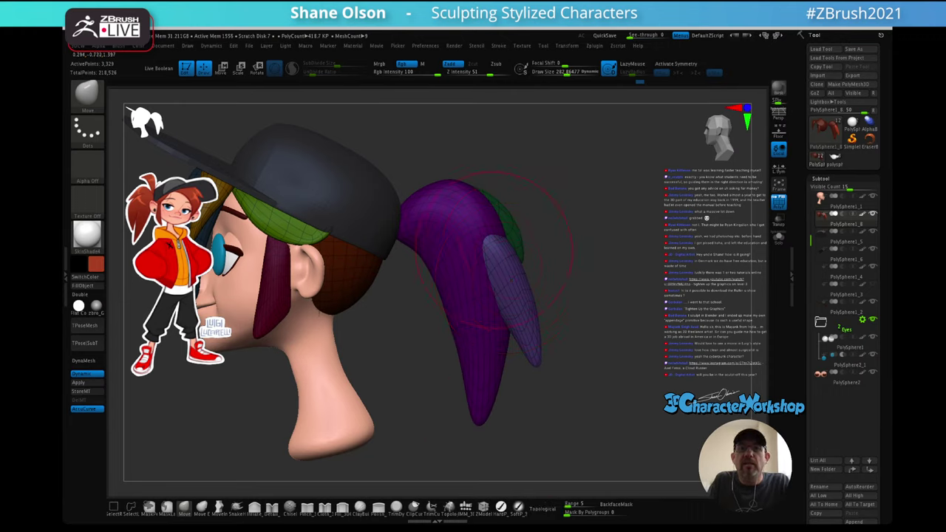
{"action": "left_click_drag", "start_coordinate": [500, 236], "coordinate": [480, 218]}
{"action": "left_click_drag", "start_coordinate": [501, 294], "coordinate": [519, 279]}
{"action": "key", "text": "s"}
{"action": "left_click_drag", "start_coordinate": [593, 256], "coordinate": [604, 256]}
{"action": "left_click_drag", "start_coordinate": [522, 293], "coordinate": [529, 297]}
{"action": "left_click_drag", "start_coordinate": [533, 346], "coordinate": [525, 358]}
{"action": "right_click_drag", "start_coordinate": [521, 320], "coordinate": [479, 313]}
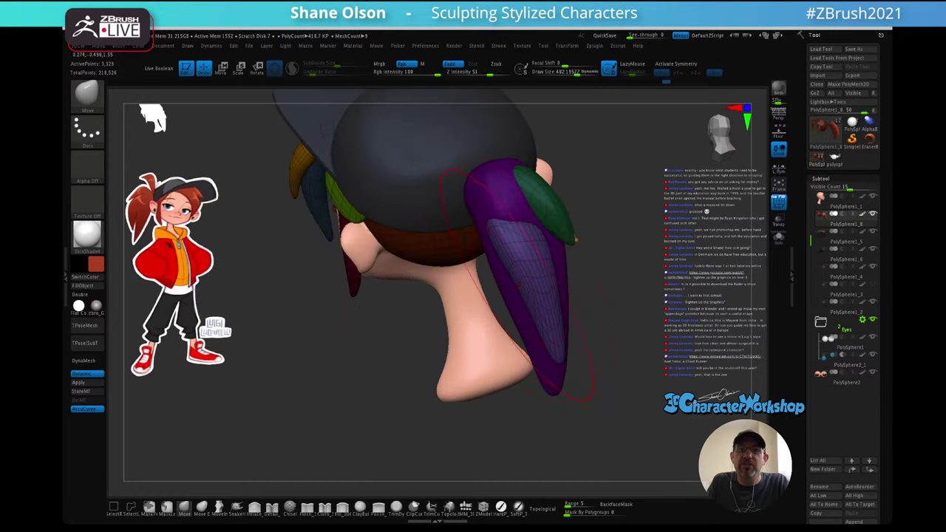
{"action": "mouse_move", "coordinate": [529, 293]}
{"action": "left_mouse_down"}
{"action": "mouse_move", "coordinate": [513, 288]}
{"action": "mouse_move", "coordinate": [520, 273]}
{"action": "left_mouse_up"}
- Pull the small strand's rounded upper end higher and refine its middle and pointed tip, checking from both sides
{"action": "right_click_drag", "start_coordinate": [544, 243], "coordinate": [559, 226], "text": "shift"}
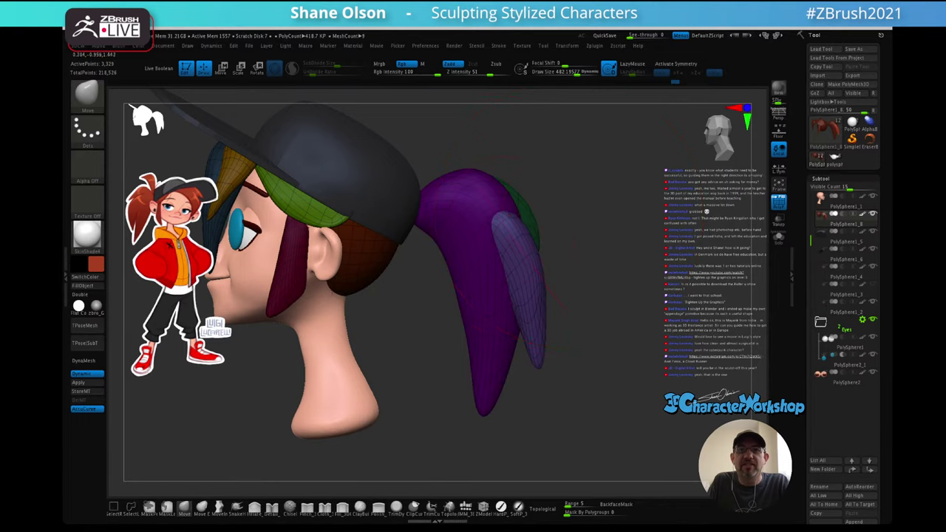
{"action": "left_click_drag", "start_coordinate": [512, 213], "coordinate": [503, 203]}
{"action": "left_click_drag", "start_coordinate": [537, 314], "coordinate": [532, 318]}
{"action": "left_click_drag", "start_coordinate": [541, 350], "coordinate": [530, 378]}
{"action": "mouse_move", "coordinate": [517, 295]}
{"action": "right_mouse_down"}
{"action": "mouse_move", "coordinate": [451, 286]}
{"action": "mouse_move", "coordinate": [460, 289]}
{"action": "right_mouse_up"}
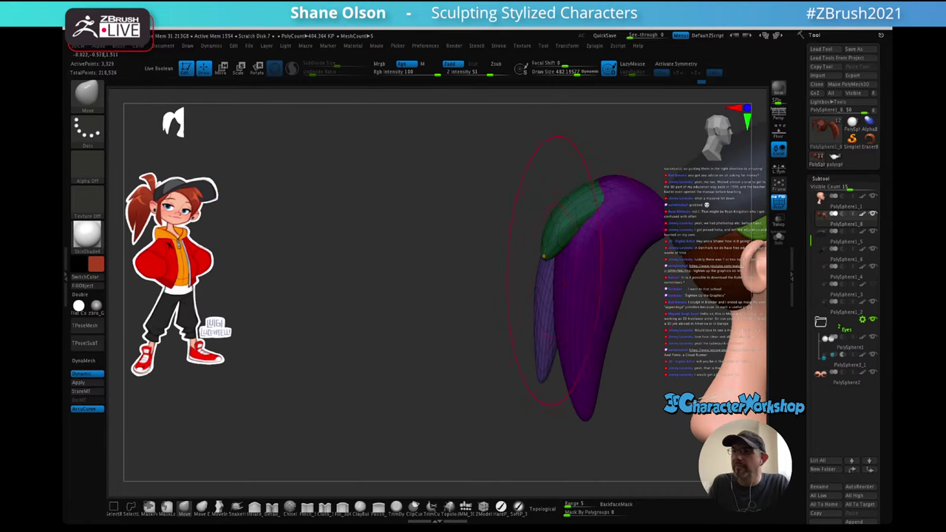
{"action": "right_click_drag", "start_coordinate": [519, 222], "coordinate": [325, 224], "text": "alt"}
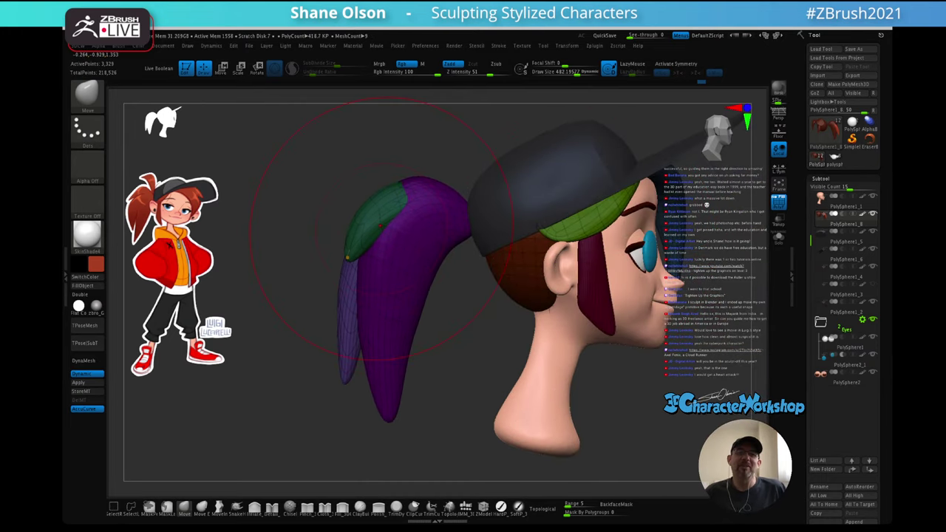
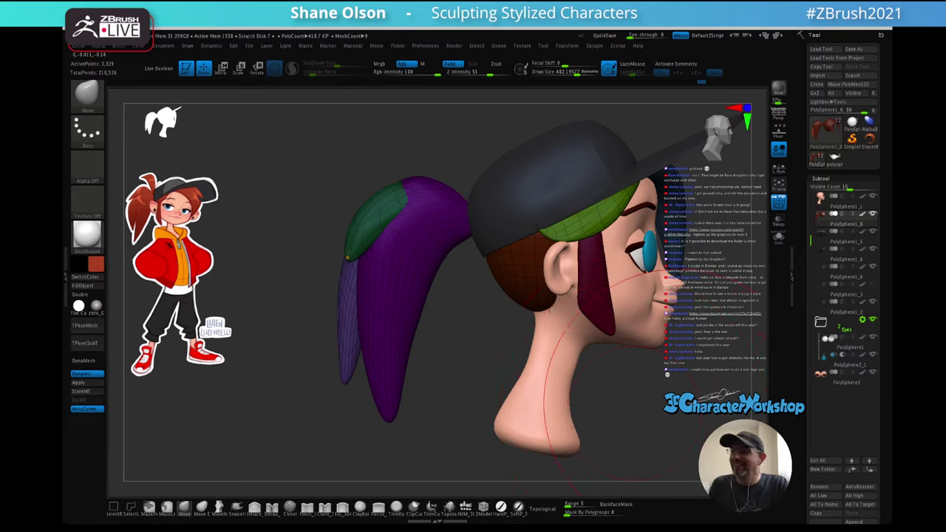
- Hide the PolyFrame display and clear the mask to show the whole head and ponytail in plain colours
{"action": "left_click_drag", "start_coordinate": [672, 404], "coordinate": [630, 394]}
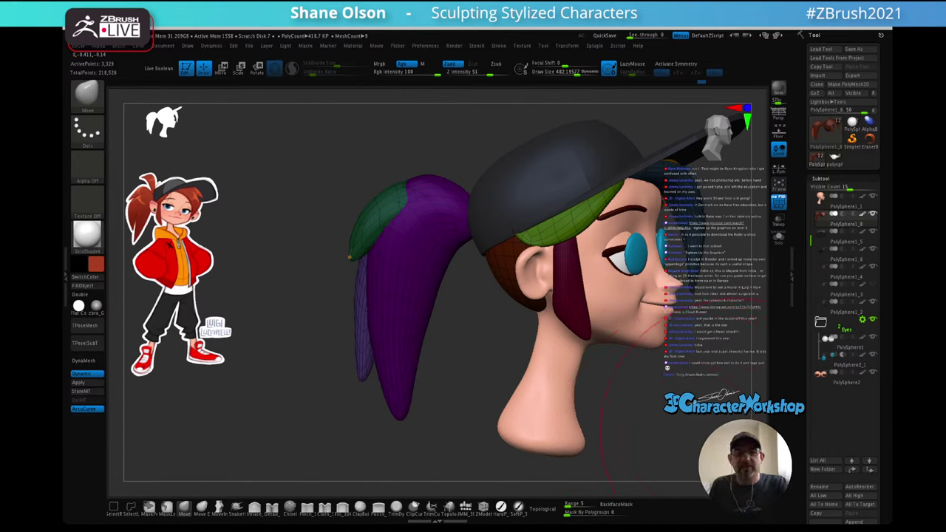
{"action": "key", "text": "ctrl"}
{"action": "mouse_move", "coordinate": [710, 424]}
{"action": "right_mouse_down", "text": "ctrl"}
{"action": "mouse_move", "coordinate": [644, 426]}
{"action": "mouse_move", "coordinate": [672, 428]}
{"action": "right_mouse_up", "text": "ctrl"}
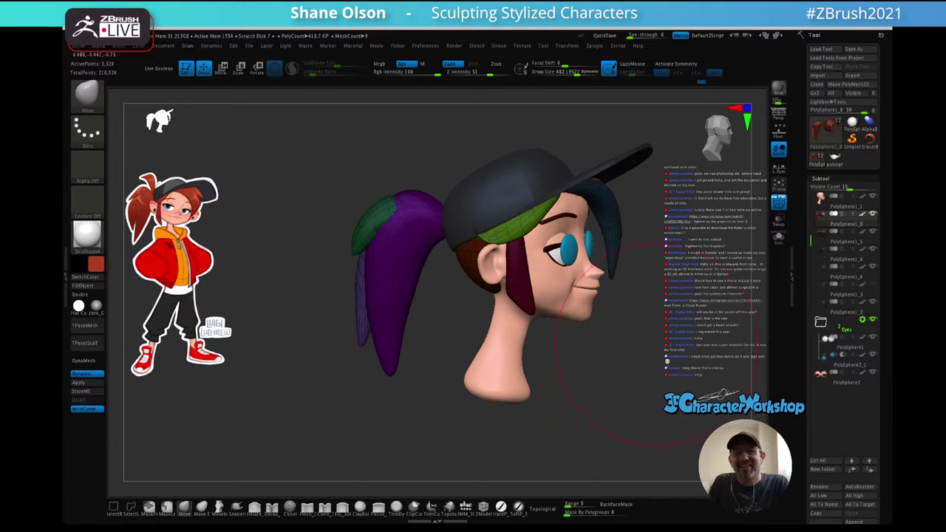
{"action": "mouse_move", "coordinate": [678, 350]}
{"action": "right_mouse_down", "text": "alt"}
{"action": "mouse_move", "coordinate": [621, 365]}
{"action": "mouse_move", "coordinate": [673, 409]}
{"action": "mouse_move", "coordinate": [654, 381]}
{"action": "mouse_move", "coordinate": [551, 388]}
{"action": "mouse_move", "coordinate": [644, 393]}
{"action": "right_mouse_up", "text": "alt"}
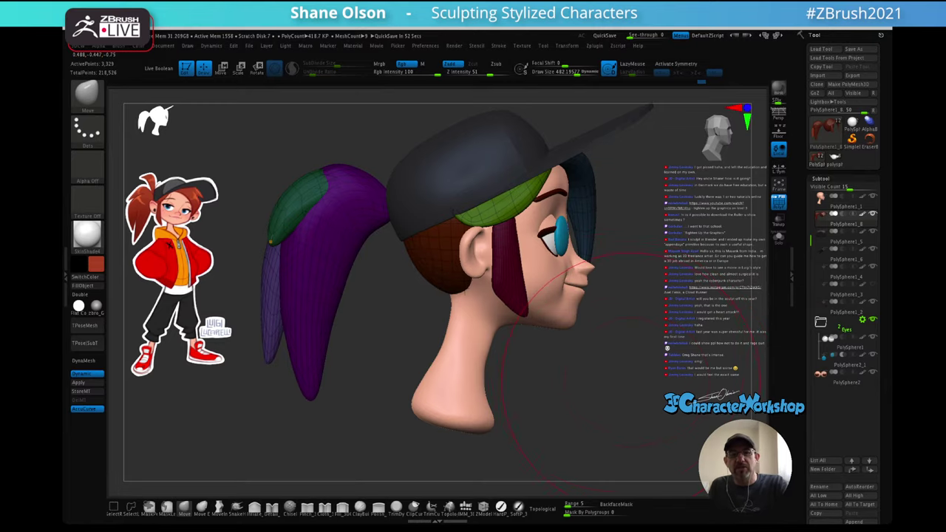
{"action": "key", "text": "s"}
{"action": "left_click_drag", "start_coordinate": [640, 380], "coordinate": [630, 380]}
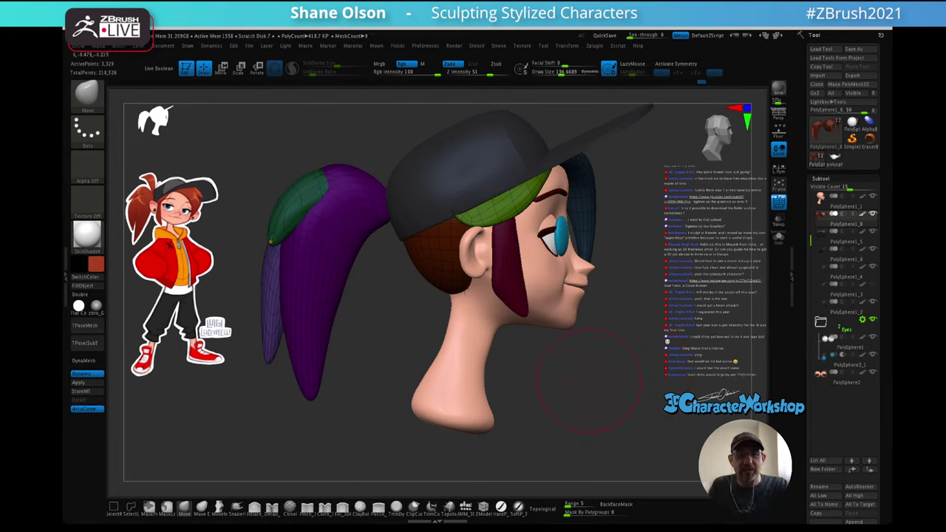
{"action": "key", "text": "shift+f"}
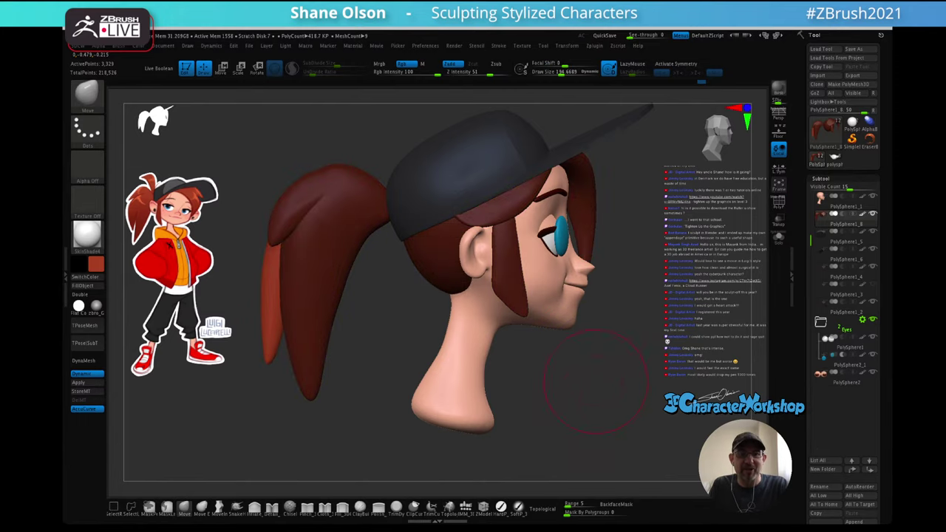
{"action": "mouse_move", "coordinate": [637, 380]}
{"action": "left_mouse_down", "text": "ctrl"}
{"action": "mouse_move", "coordinate": [648, 403]}
{"action": "mouse_move", "coordinate": [717, 378]}
{"action": "mouse_move", "coordinate": [619, 363]}
{"action": "left_mouse_up", "text": "ctrl"}
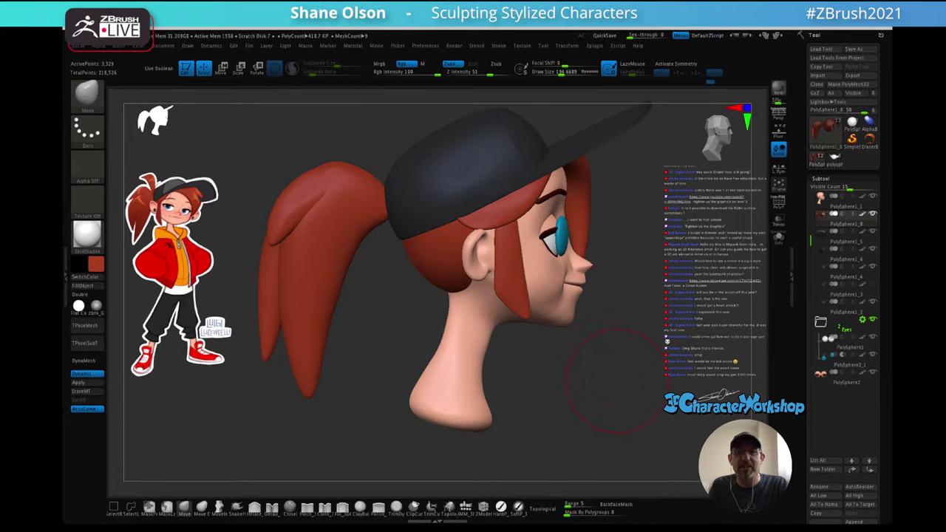
{"action": "left_click_drag", "start_coordinate": [621, 381], "coordinate": [665, 387], "text": "alt"}
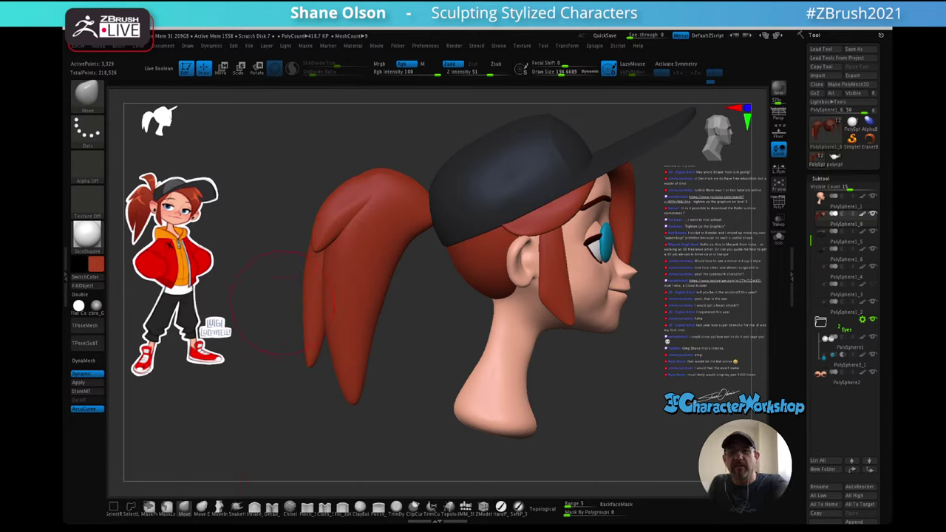
- Enable topological masking for the Move brush and nudge the small strand's outer edge away from the ponytail
{"action": "key", "text": "bracketright"}
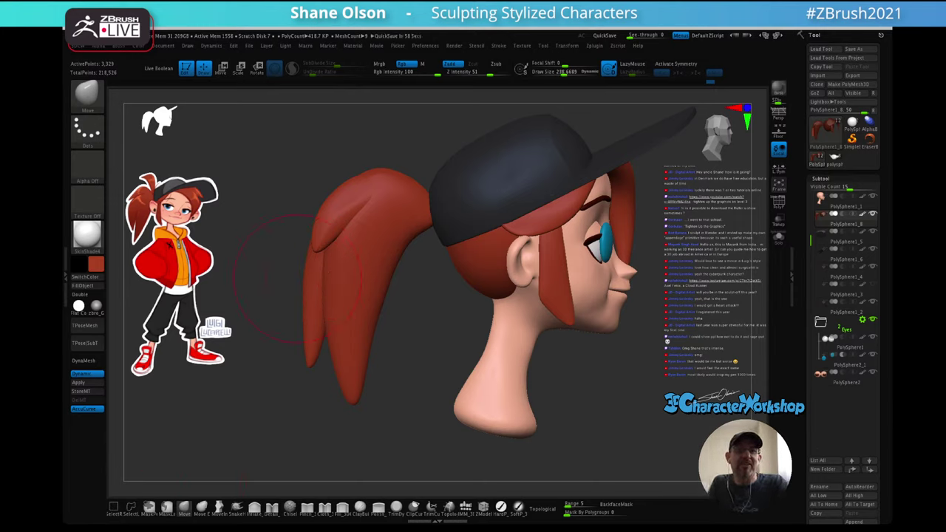
{"action": "left_click_drag", "start_coordinate": [311, 272], "coordinate": [299, 292]}
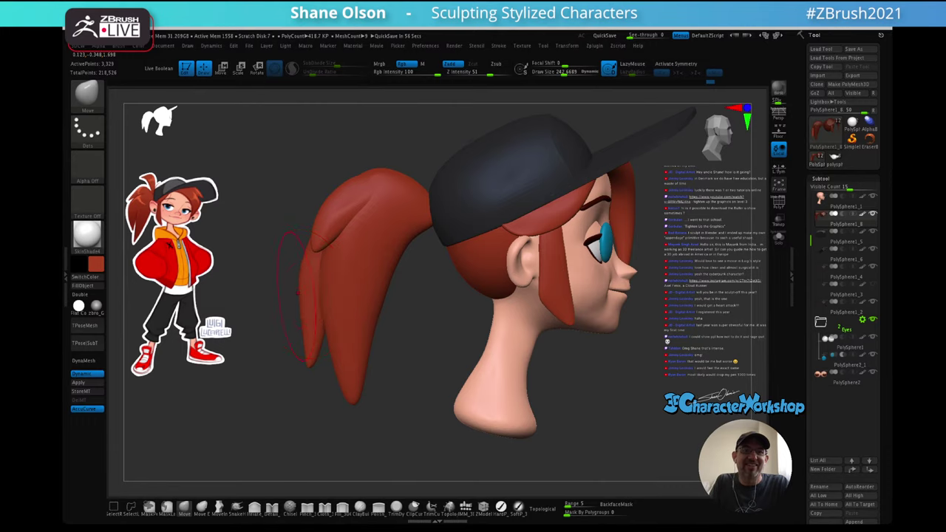
{"action": "mouse_move", "coordinate": [299, 290]}
{"action": "right_mouse_down"}
{"action": "mouse_move", "coordinate": [287, 289]}
{"action": "mouse_move", "coordinate": [329, 284]}
{"action": "mouse_move", "coordinate": [297, 284]}
{"action": "right_mouse_up"}
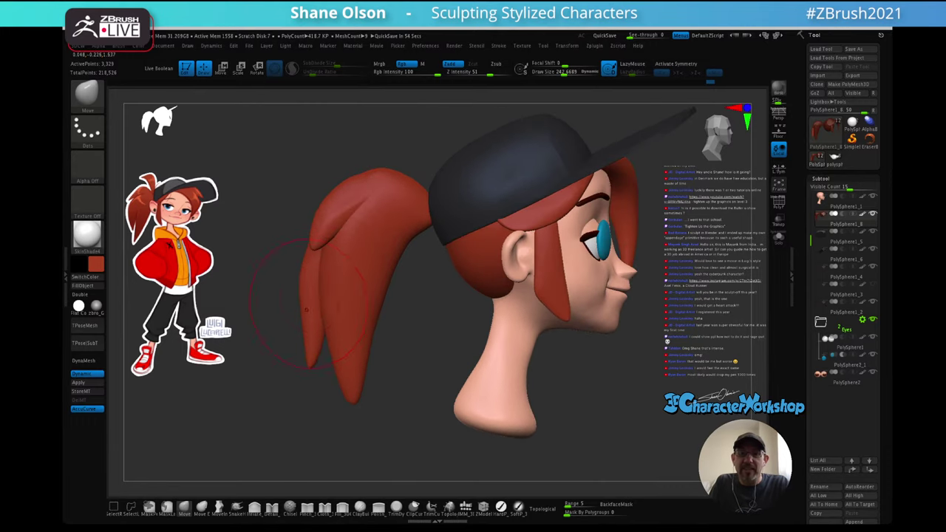
{"action": "left_click", "coordinate": [543, 509]}
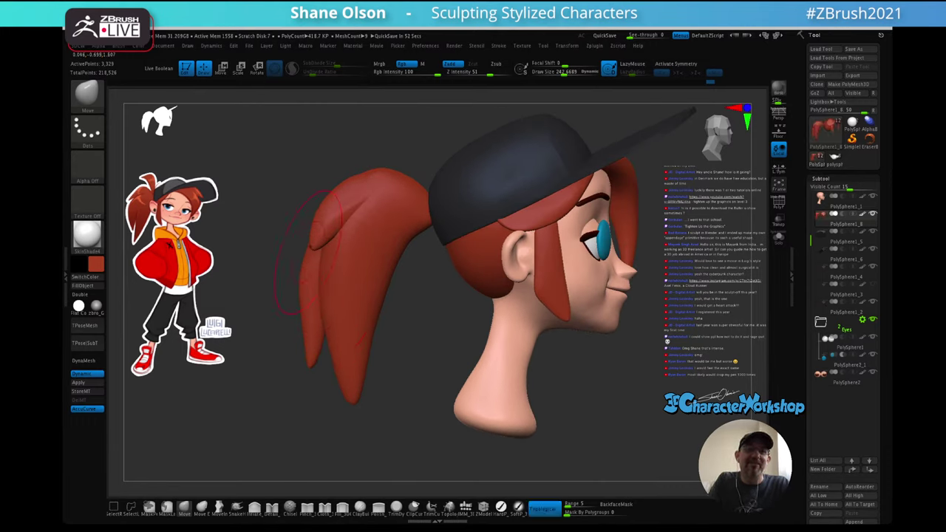
{"action": "left_click_drag", "start_coordinate": [312, 256], "coordinate": [307, 256]}
{"action": "right_click_drag", "start_coordinate": [303, 253], "coordinate": [326, 230]}
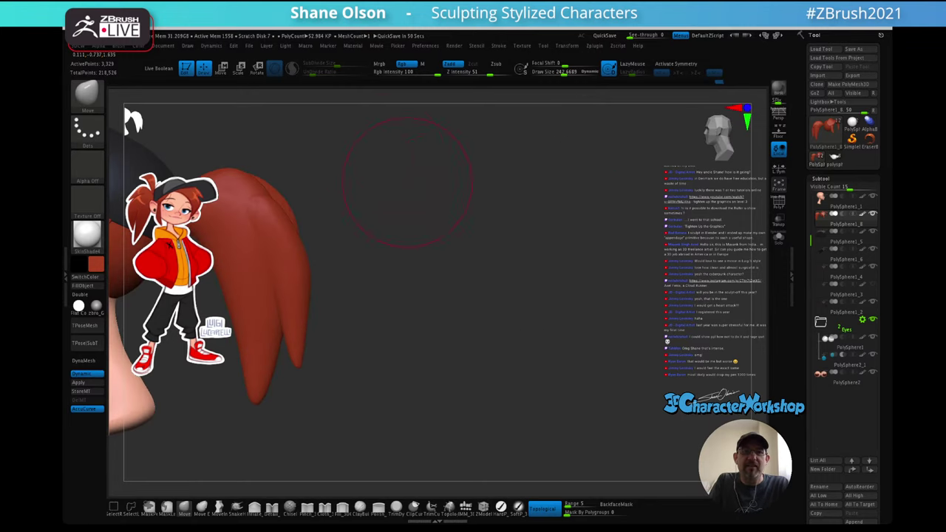
- Pull the upper rear of the small strand outward from the opposite side to fill out the ponytail's silhouette
{"action": "right_click_drag", "start_coordinate": [403, 194], "coordinate": [526, 197], "text": "alt"}
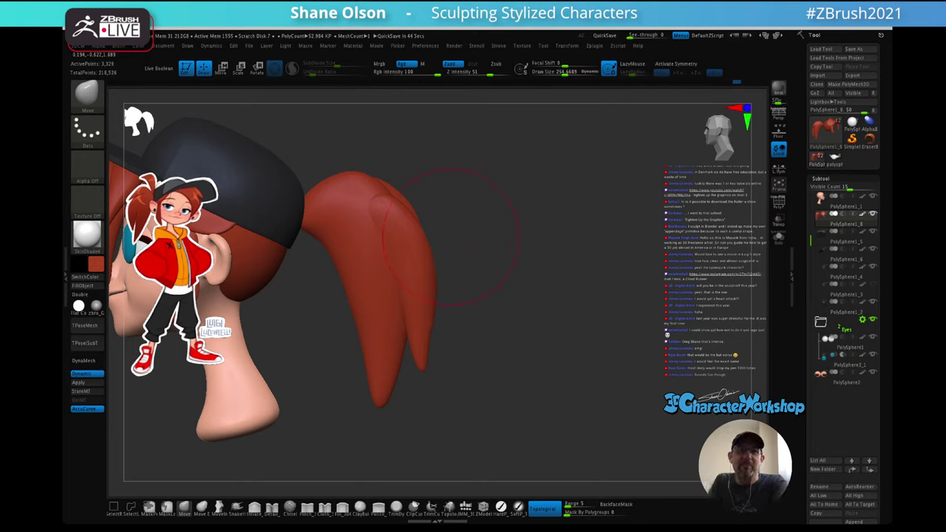
{"action": "key", "text": "]"}
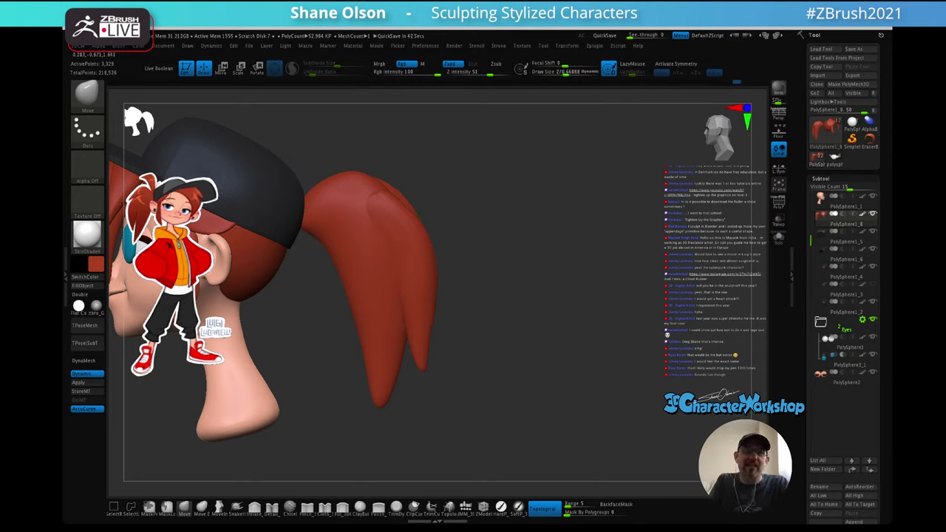
{"action": "mouse_move", "coordinate": [533, 273]}
{"action": "left_mouse_down"}
{"action": "mouse_move", "coordinate": [469, 272]}
{"action": "mouse_move", "coordinate": [572, 268]}
{"action": "mouse_move", "coordinate": [536, 260]}
{"action": "left_mouse_up"}
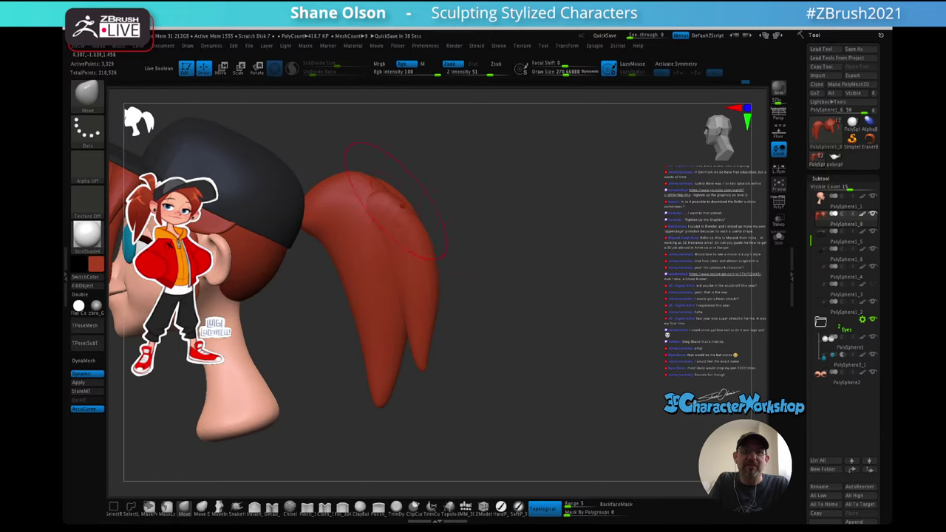
{"action": "left_click_drag", "start_coordinate": [403, 206], "coordinate": [439, 201]}
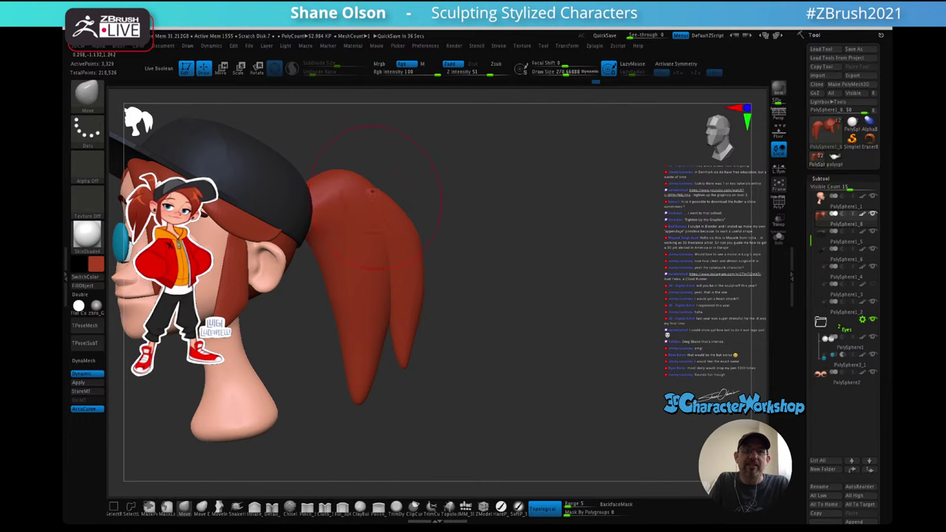
{"action": "left_click_drag", "start_coordinate": [512, 210], "coordinate": [456, 217]}
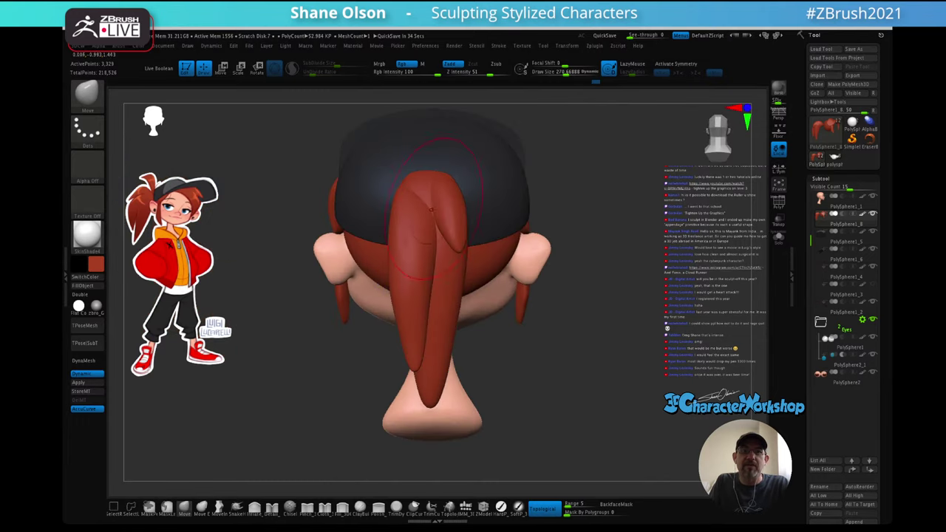
{"action": "mouse_move", "coordinate": [588, 231]}
{"action": "left_mouse_down"}
{"action": "mouse_move", "coordinate": [578, 222]}
{"action": "mouse_move", "coordinate": [590, 235]}
{"action": "mouse_move", "coordinate": [568, 284]}
{"action": "left_mouse_up"}
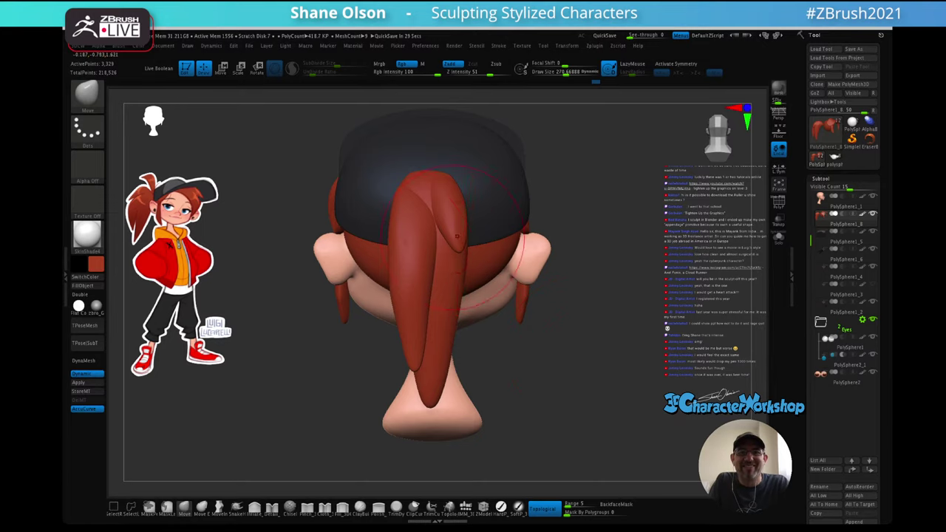
- Enlarge the Move brush to a draw size of about 441 and push the small strand sideways, widening it from behind
{"action": "right_click_drag", "start_coordinate": [438, 226], "coordinate": [436, 219], "text": "alt"}
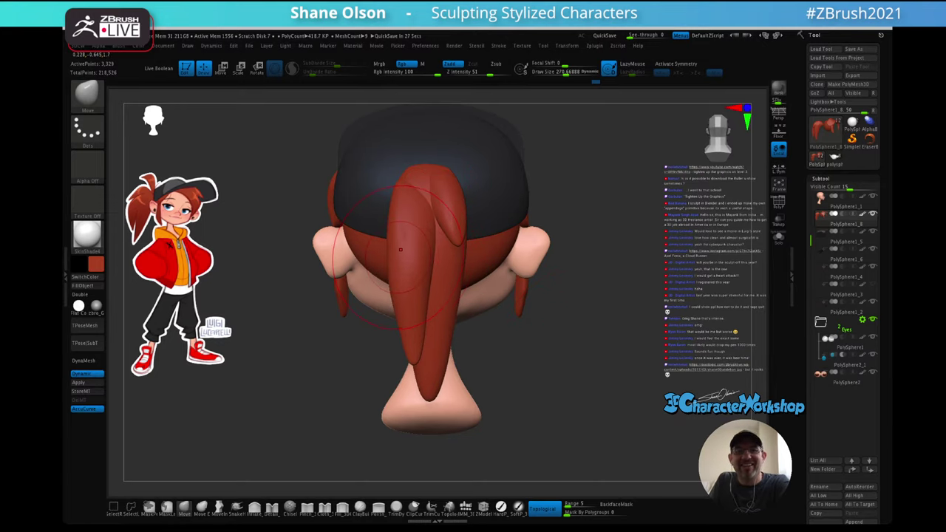
{"action": "key", "text": "bracketright"}
{"action": "key", "text": "bracketright"}
{"action": "key", "text": "bracketright"}
{"action": "key", "text": "bracketright"}
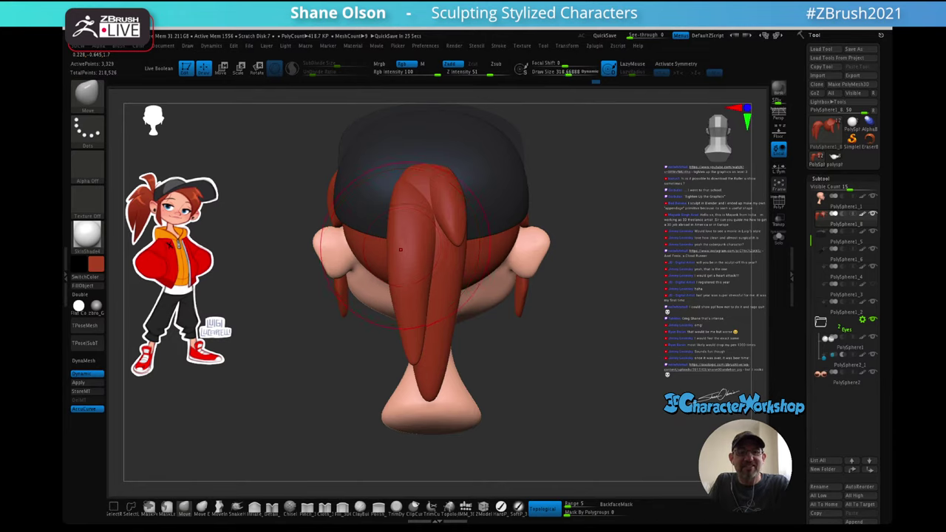
{"action": "key", "text": "s"}
{"action": "mouse_move", "coordinate": [402, 248]}
{"action": "left_mouse_down"}
{"action": "mouse_move", "coordinate": [410, 249]}
{"action": "mouse_move", "coordinate": [396, 250]}
{"action": "mouse_move", "coordinate": [392, 268]}
{"action": "mouse_move", "coordinate": [392, 237]}
{"action": "left_mouse_up"}
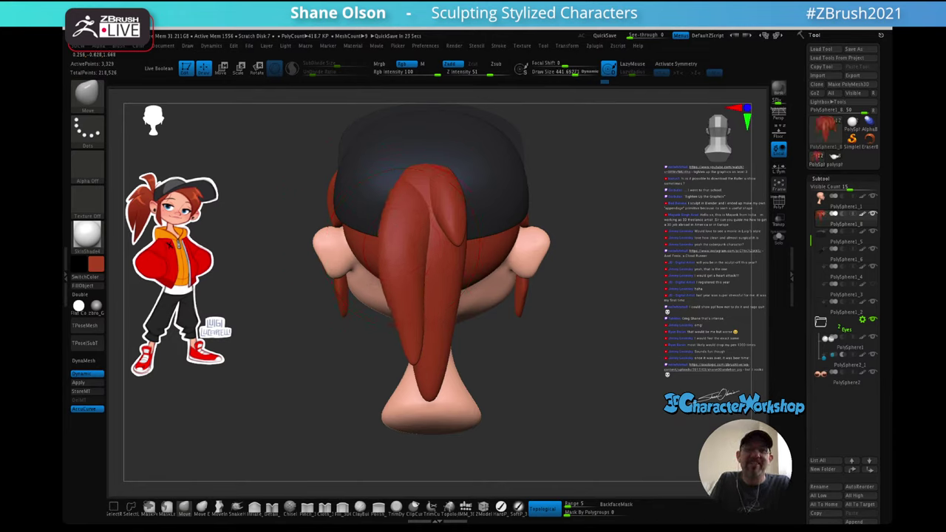
- Nudge the small upper strand and the long outer lock sideways from behind to refine the ponytail's silhouette
{"action": "left_click_drag", "start_coordinate": [455, 229], "coordinate": [459, 228]}
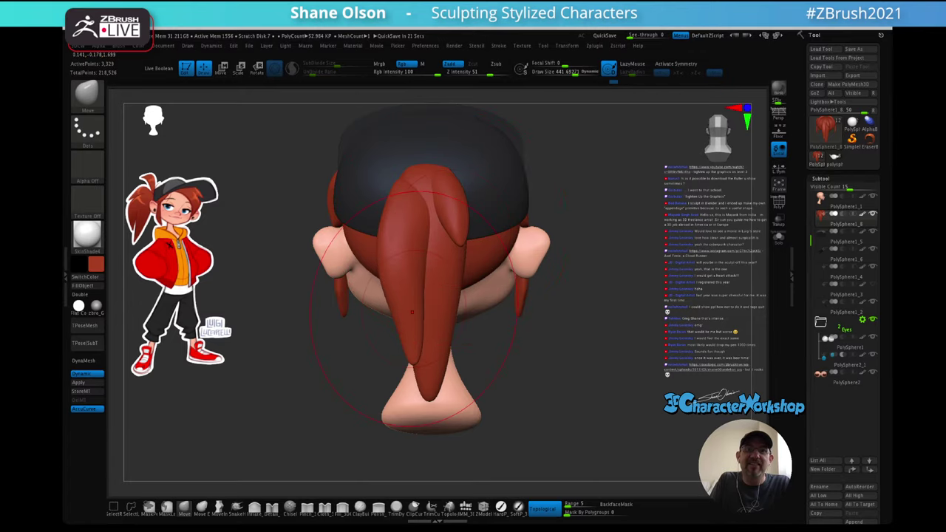
{"action": "left_click_drag", "start_coordinate": [413, 312], "coordinate": [405, 309]}
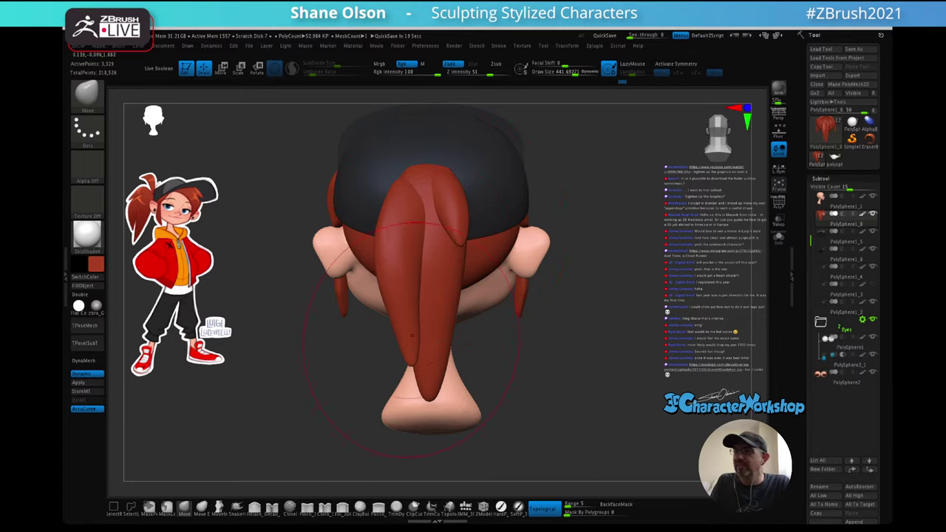
{"action": "left_click_drag", "start_coordinate": [591, 326], "coordinate": [488, 327]}
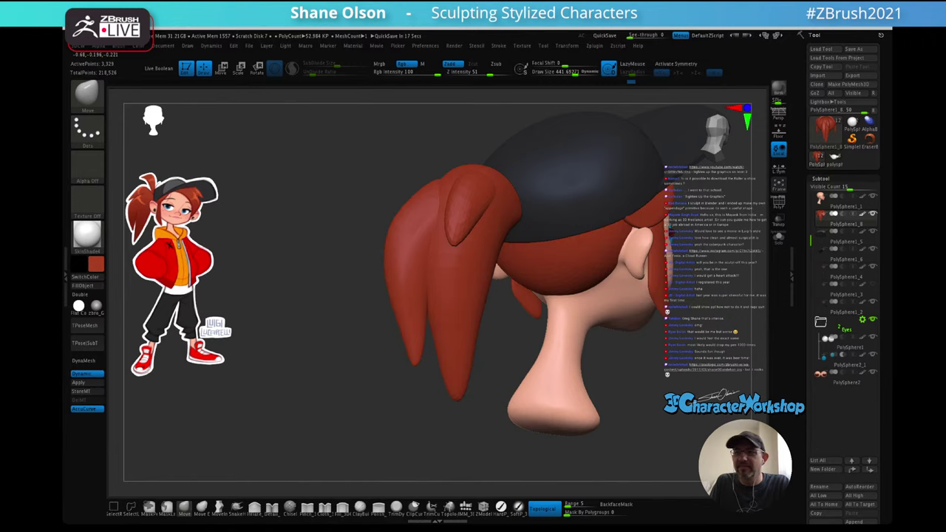
{"action": "left_click_drag", "start_coordinate": [643, 360], "coordinate": [570, 364]}
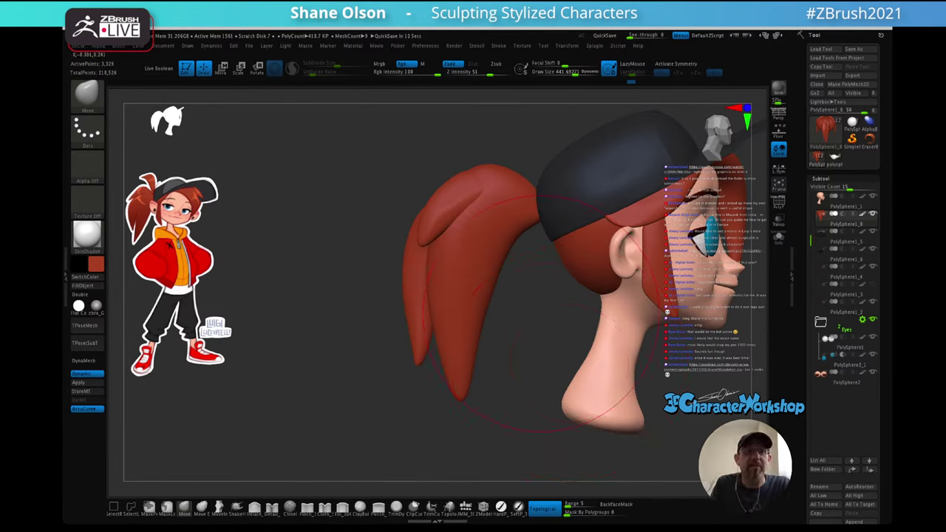
{"action": "left_click_drag", "start_coordinate": [551, 346], "coordinate": [513, 369], "text": "alt"}
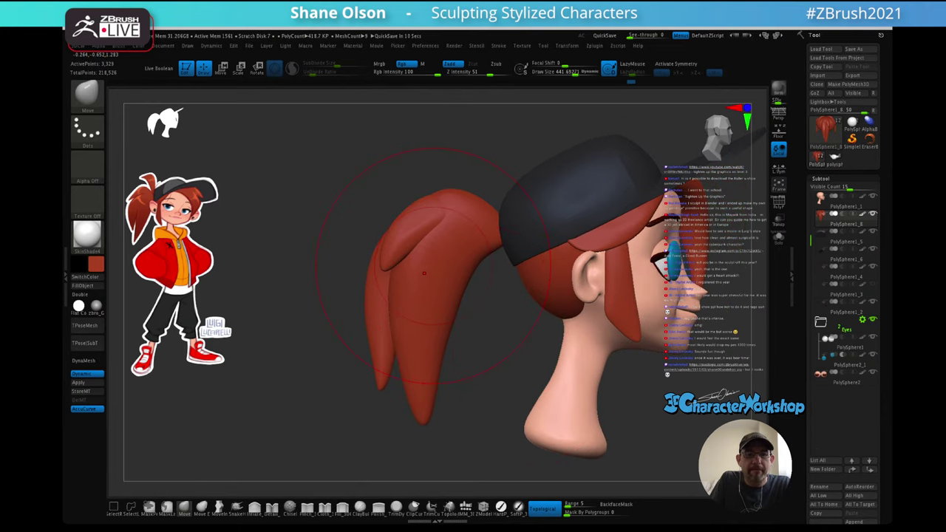
{"action": "key", "text": "w"}
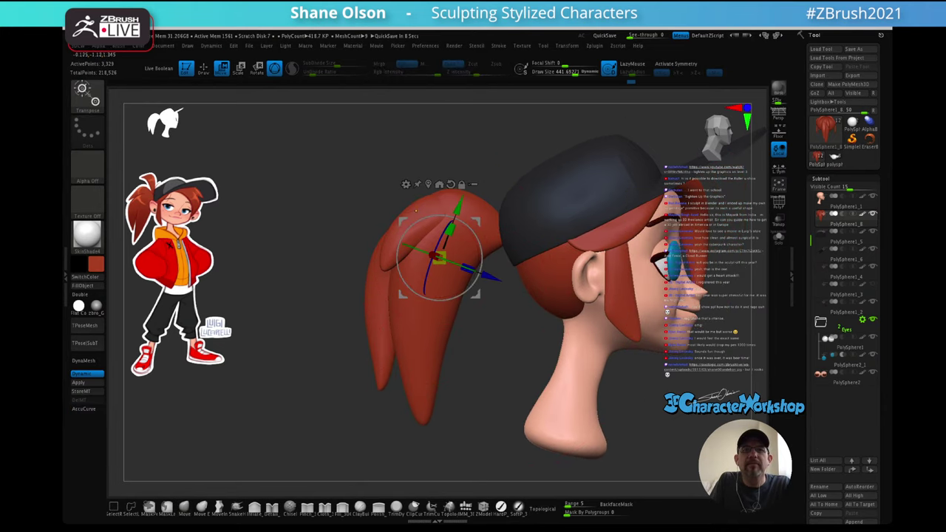
{"action": "left_click", "coordinate": [423, 205], "text": "ctrl"}
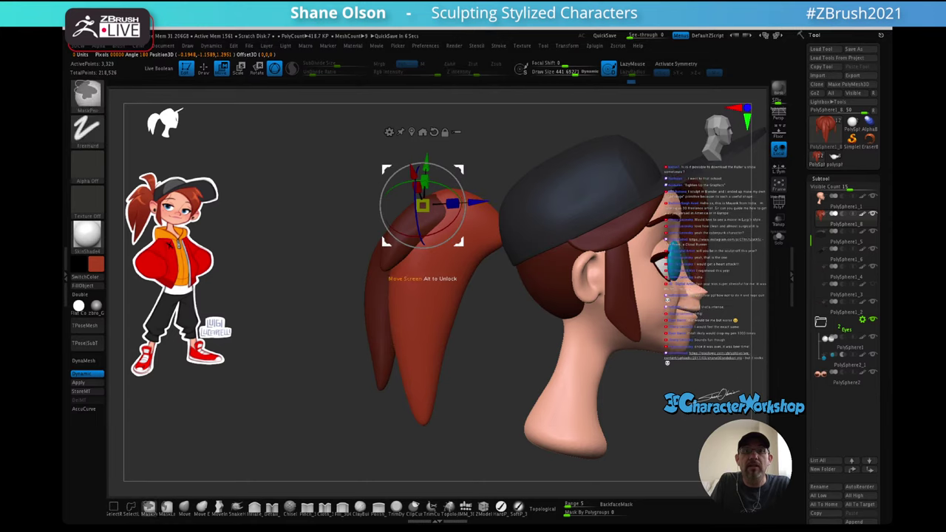
{"action": "left_click_drag", "start_coordinate": [460, 243], "coordinate": [458, 249], "text": "ctrl"}
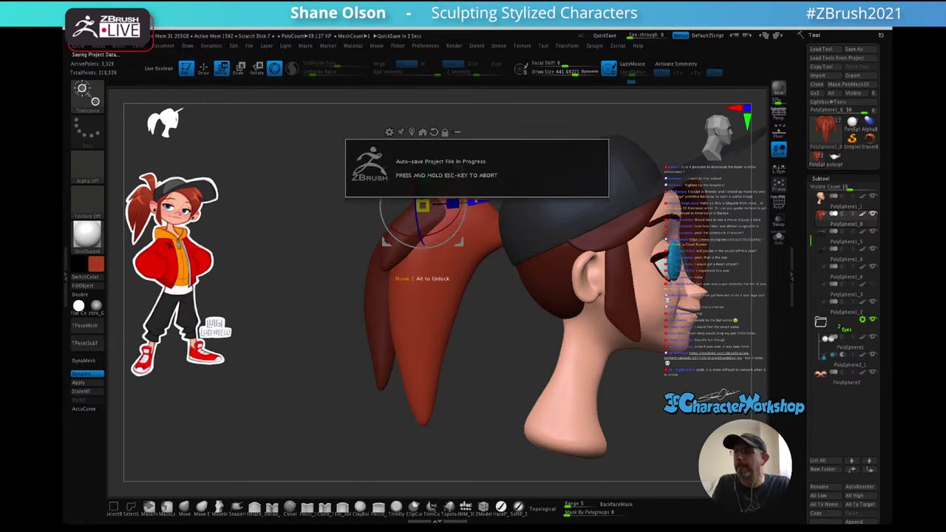
{"action": "key", "text": "ctrl+z"}
{"action": "key", "text": "ctrl+z"}
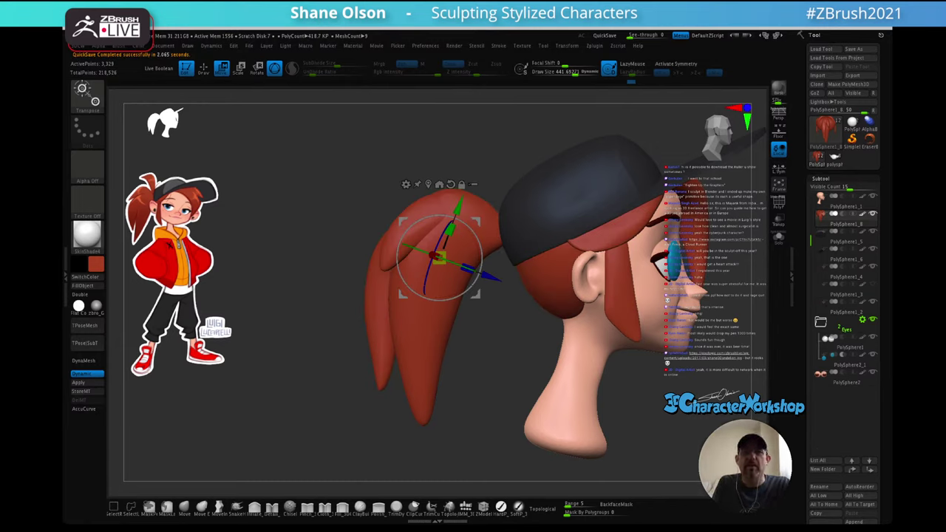
- Return to the Move brush and reduce its draw size to about 188
{"action": "key", "text": "q"}
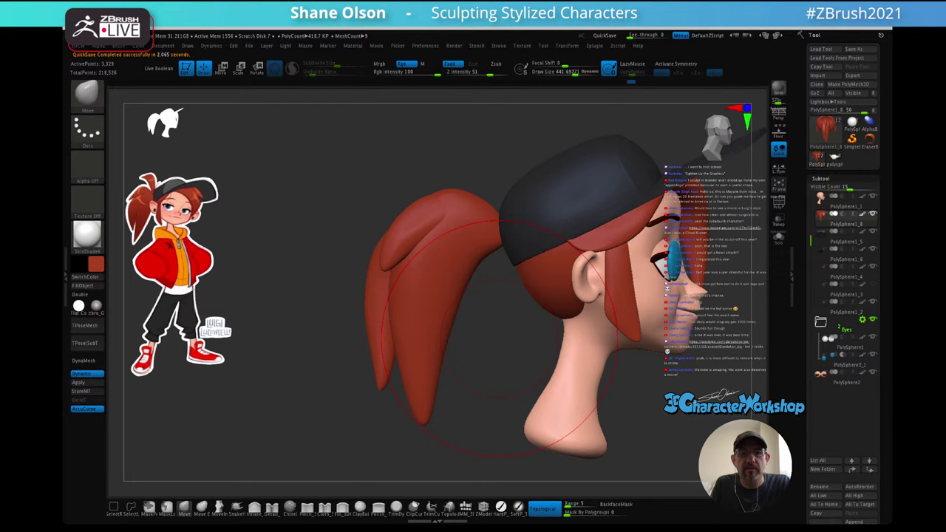
{"action": "key", "text": "s"}
{"action": "left_click_drag", "start_coordinate": [500, 335], "coordinate": [492, 333]}
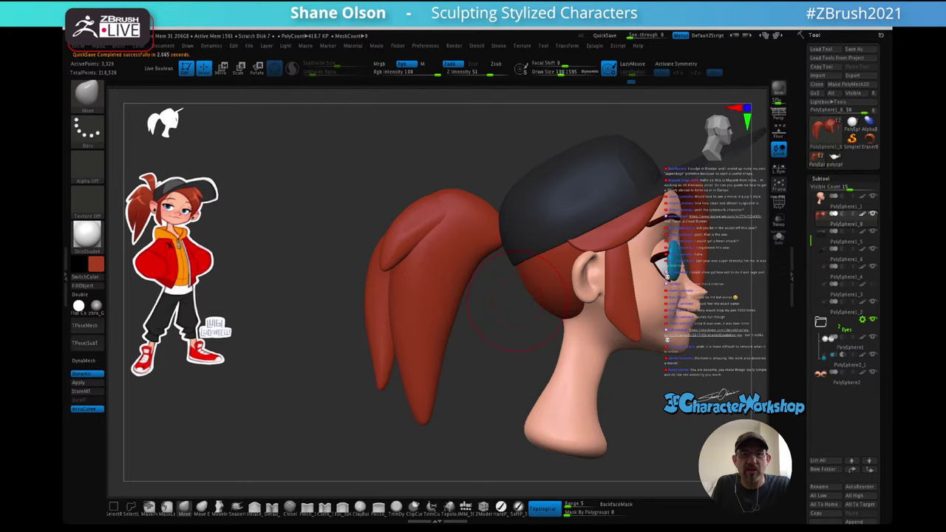
- Show the PolyFrame display and mask everything except the small upper strand, with the transform gizmo placed on it
{"action": "key", "text": "shift+f"}
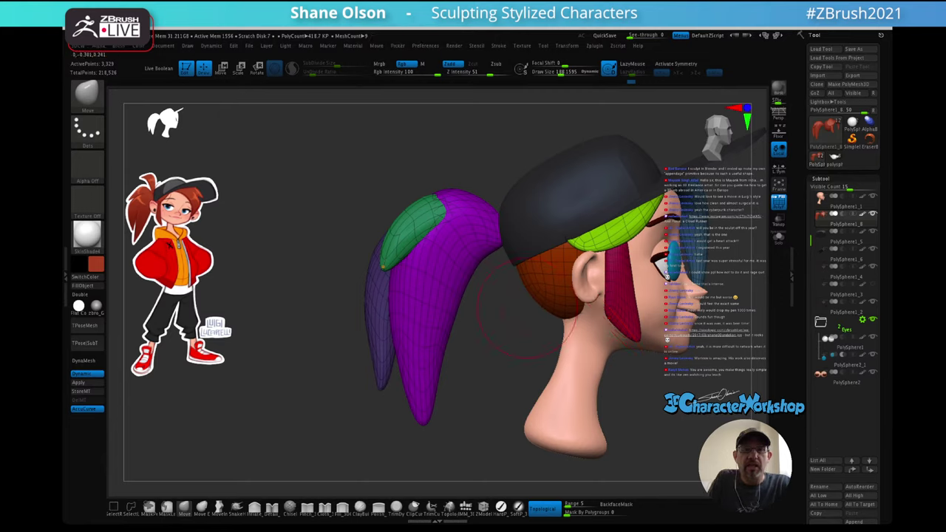
{"action": "key", "text": "w"}
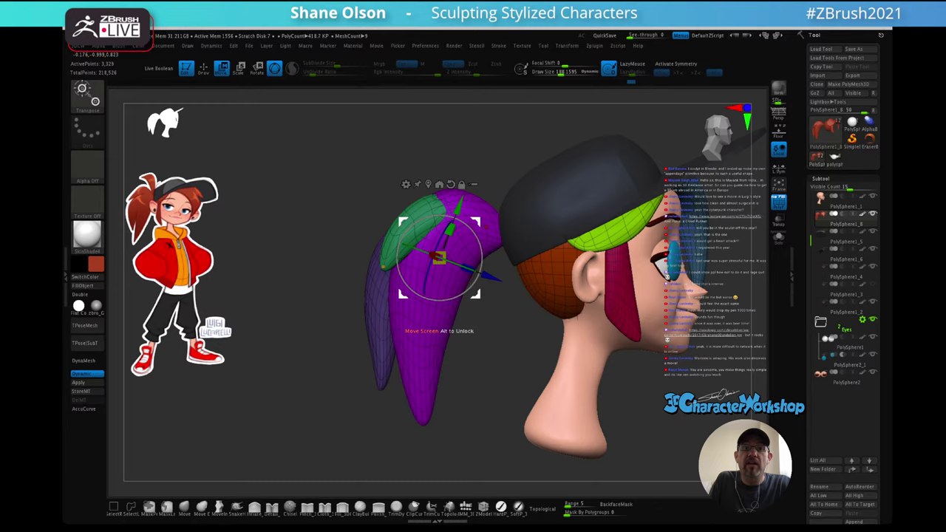
{"action": "left_click", "coordinate": [443, 311], "text": "alt"}
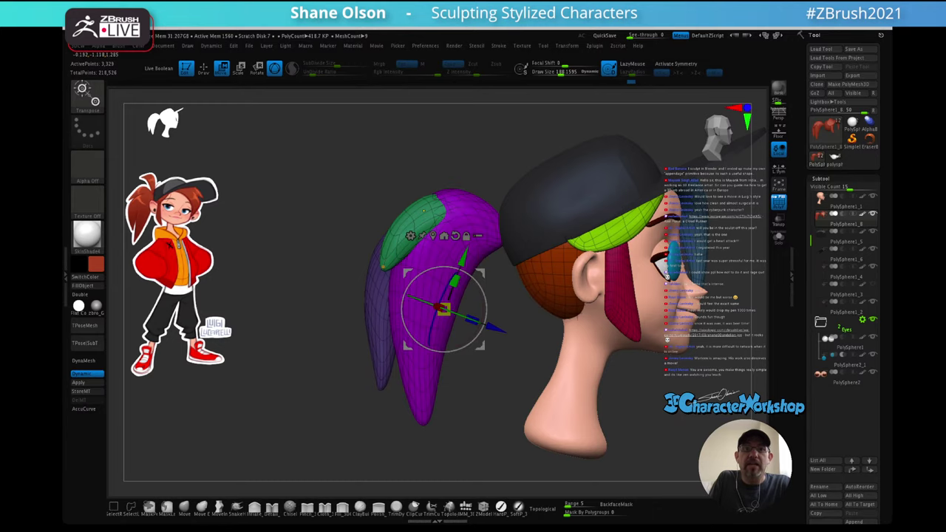
{"action": "left_click", "coordinate": [454, 214], "text": "ctrl"}
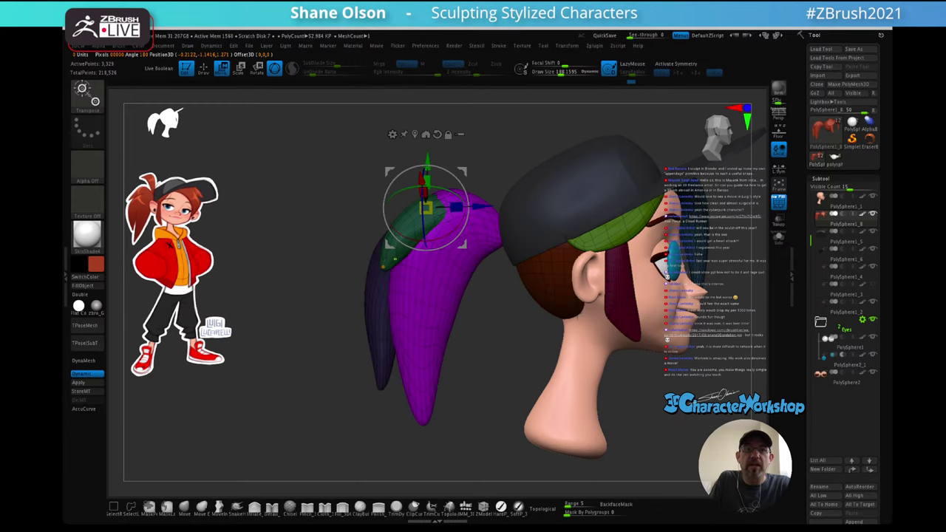
{"action": "left_click", "coordinate": [394, 259], "text": "ctrl"}
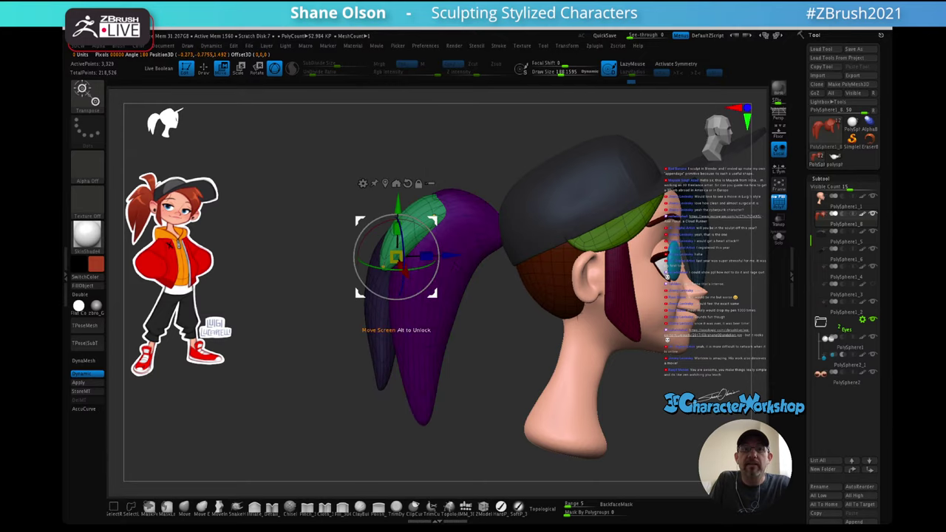
- Duplicate the small strand, undo the extra copy and place the remaining one above the ponytail's base beside the cap
{"action": "left_click_drag", "start_coordinate": [359, 222], "coordinate": [468, 123], "text": "ctrl"}
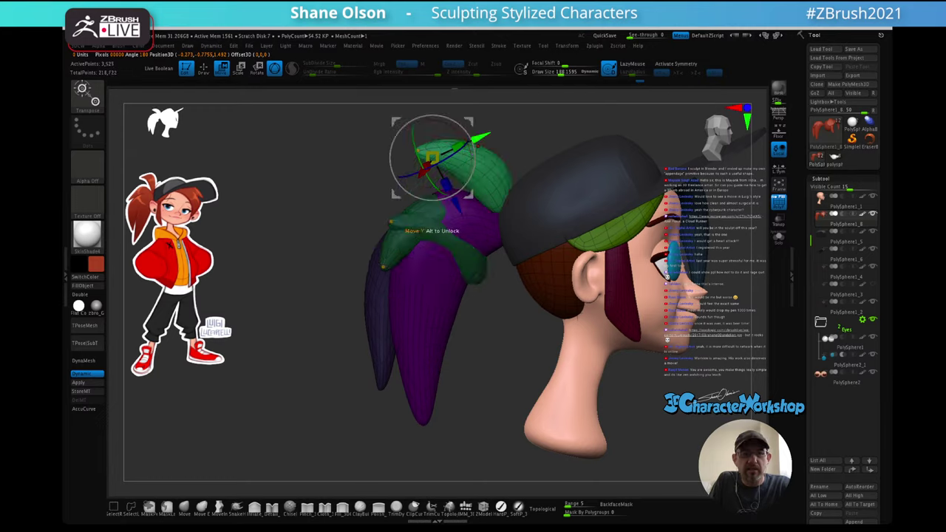
{"action": "key", "text": "ctrl+z"}
{"action": "left_click_drag", "start_coordinate": [444, 192], "coordinate": [470, 121]}
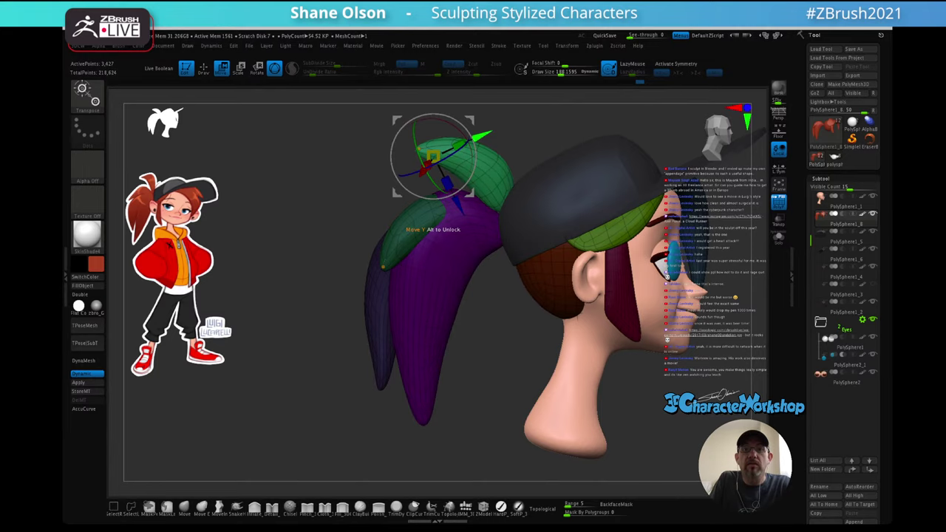
- Move the gizmo's pivot to the new strand's root and rotate the strand so it sticks up from the ponytail's base
{"action": "left_click_drag", "start_coordinate": [532, 127], "coordinate": [480, 136], "text": "alt"}
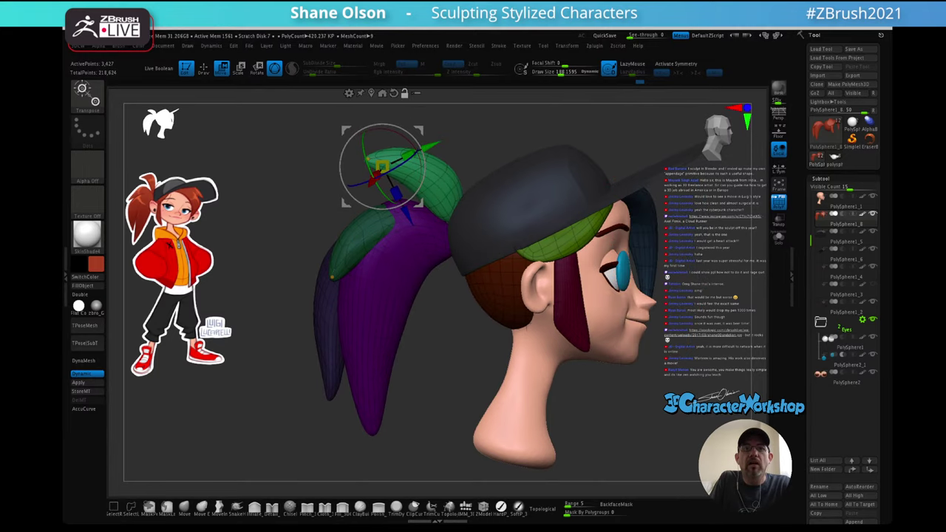
{"action": "left_click_drag", "start_coordinate": [419, 130], "coordinate": [480, 173], "text": "alt"}
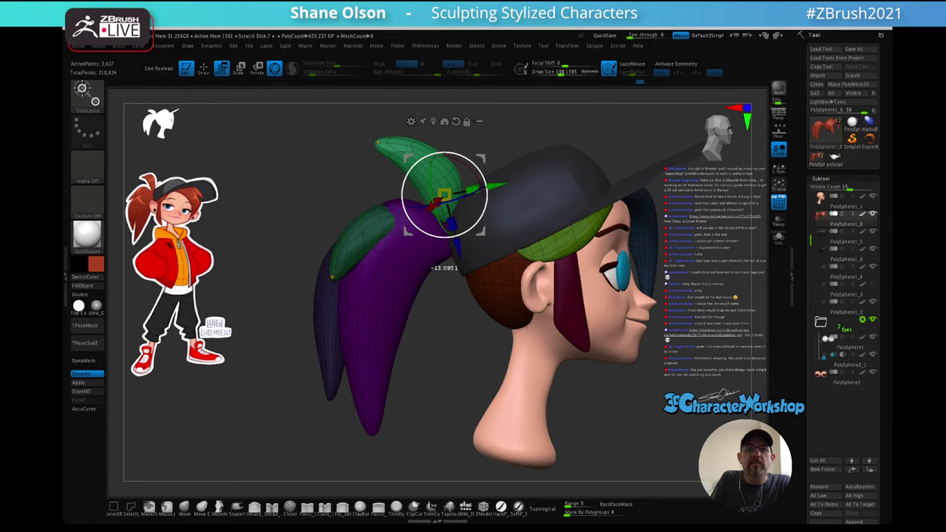
{"action": "left_click_drag", "start_coordinate": [547, 133], "coordinate": [658, 133]}
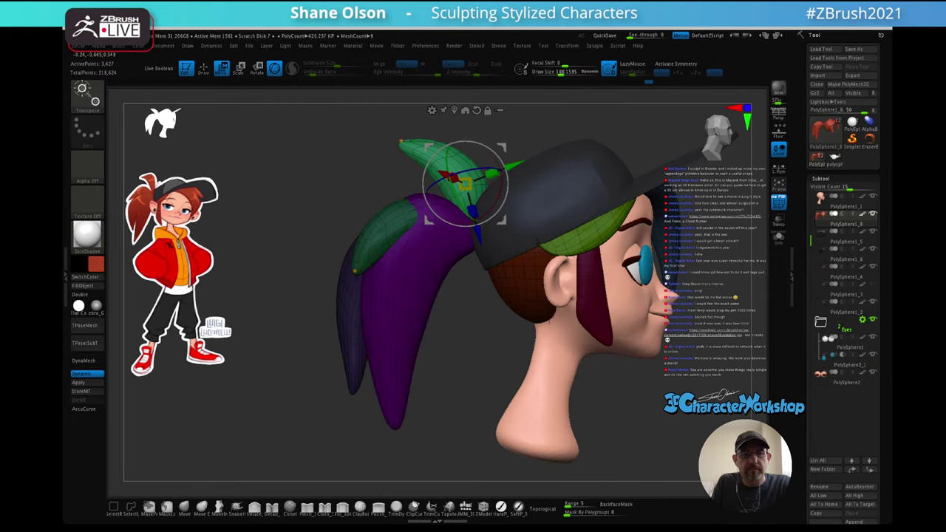
- Hide the PolyFrame display and pull the new strand's tip outward with the Move brush into a longer point
{"action": "key", "text": "shift+f"}
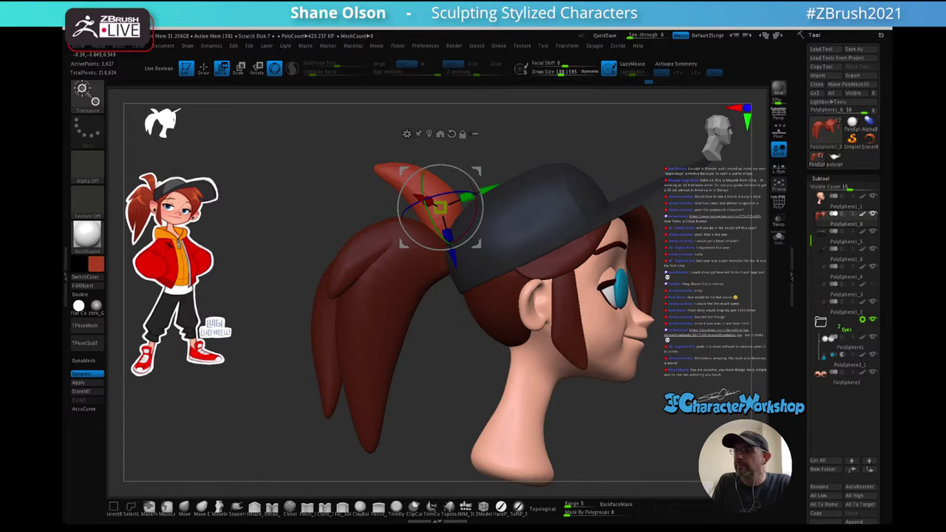
{"action": "mouse_move", "coordinate": [606, 428]}
{"action": "left_mouse_down", "text": "alt"}
{"action": "mouse_move", "coordinate": [606, 414]}
{"action": "mouse_move", "coordinate": [606, 458]}
{"action": "mouse_move", "coordinate": [592, 461]}
{"action": "left_mouse_up", "text": "alt"}
{"action": "key", "text": "q"}
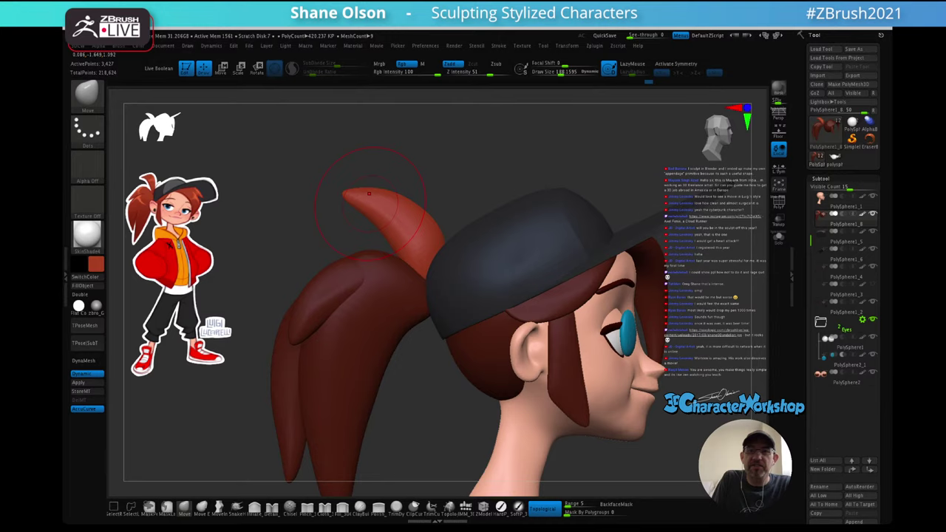
{"action": "left_click_drag", "start_coordinate": [458, 141], "coordinate": [493, 124]}
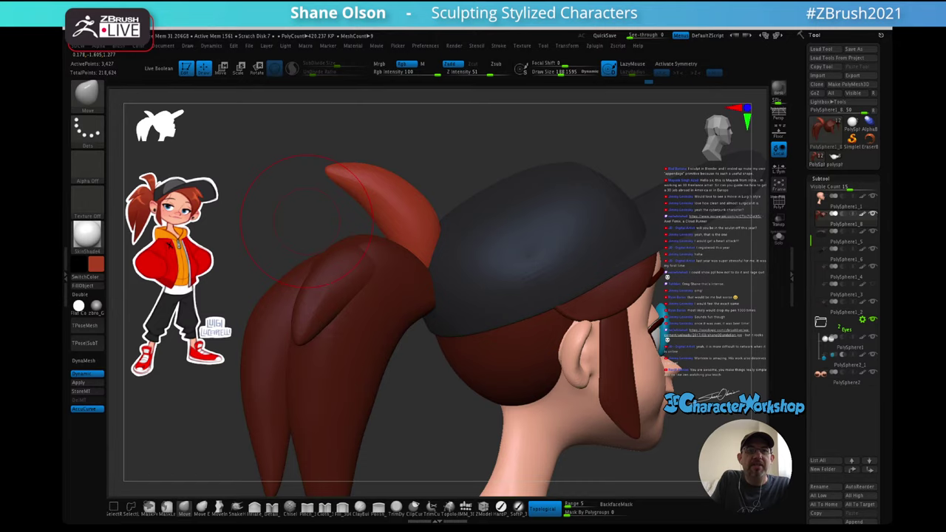
{"action": "left_click_drag", "start_coordinate": [213, 432], "coordinate": [203, 434]}
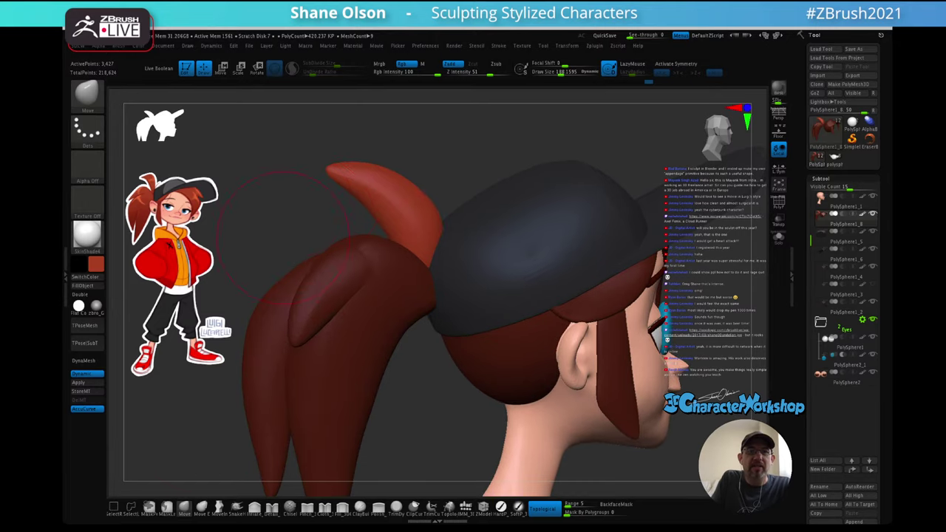
{"action": "left_click_drag", "start_coordinate": [330, 166], "coordinate": [313, 170]}
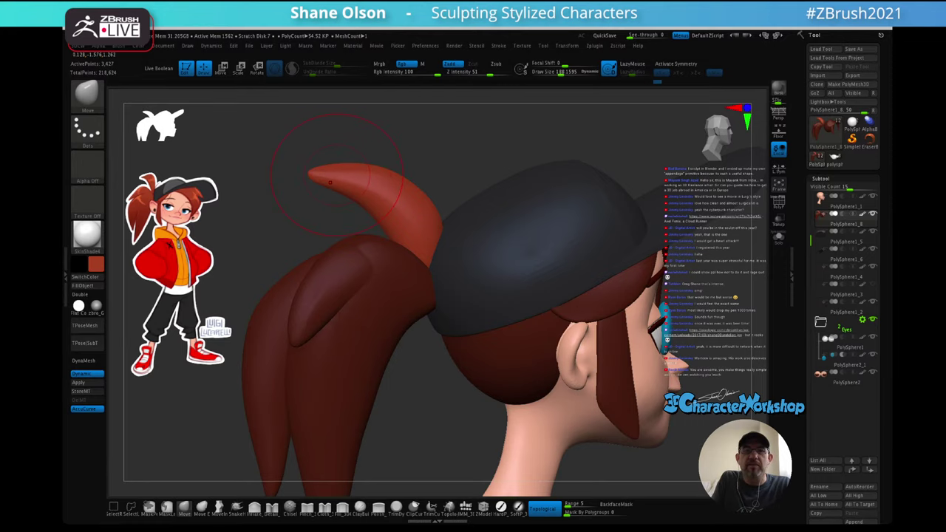
- Undo the last Move stroke and bend the new strand's tip downward with the Move Infinite Depth brush at a draw size of about 228
{"action": "left_click_drag", "start_coordinate": [288, 222], "coordinate": [265, 223]}
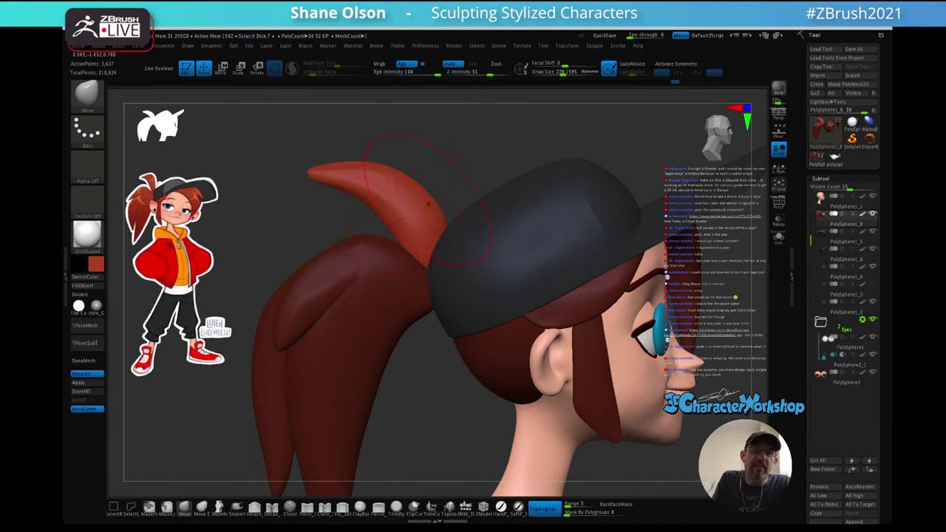
{"action": "key", "text": "ctrl+z"}
{"action": "left_click", "coordinate": [220, 508]}
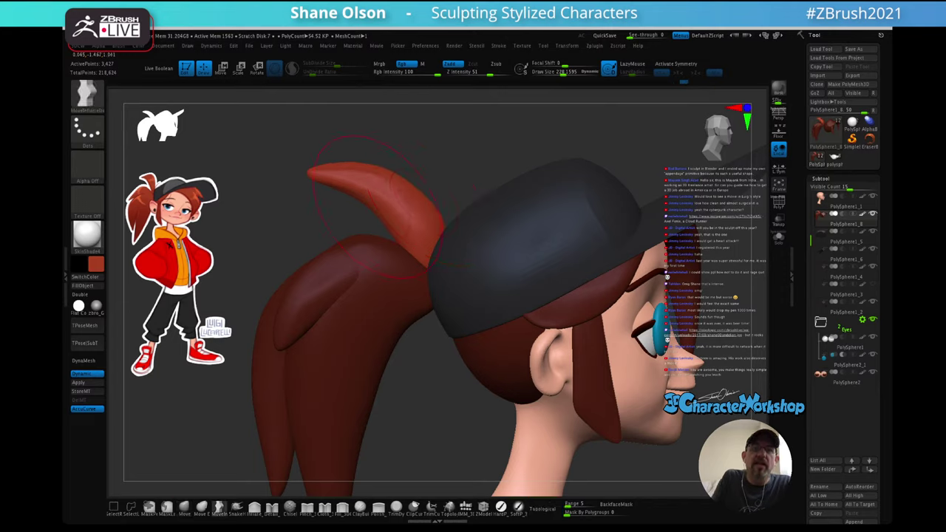
{"action": "mouse_move", "coordinate": [389, 176]}
{"action": "left_mouse_down"}
{"action": "mouse_move", "coordinate": [369, 170]}
{"action": "mouse_move", "coordinate": [303, 207]}
{"action": "left_mouse_up"}
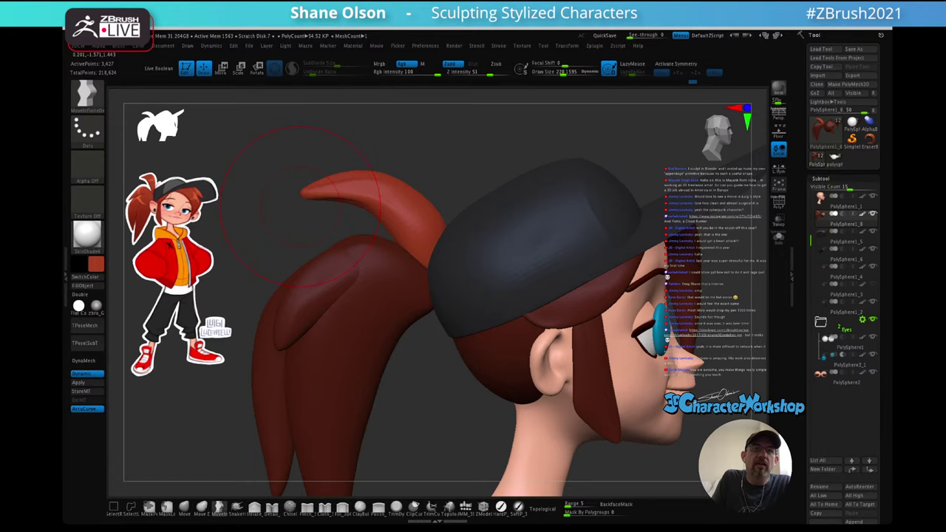
- Check the new strand's wireframe, refine its arc and smooth the surface along the tip
{"action": "mouse_move", "coordinate": [355, 140]}
{"action": "left_mouse_down"}
{"action": "mouse_move", "coordinate": [453, 143]}
{"action": "mouse_move", "coordinate": [366, 144]}
{"action": "left_mouse_up"}
{"action": "key", "text": "shift+f"}
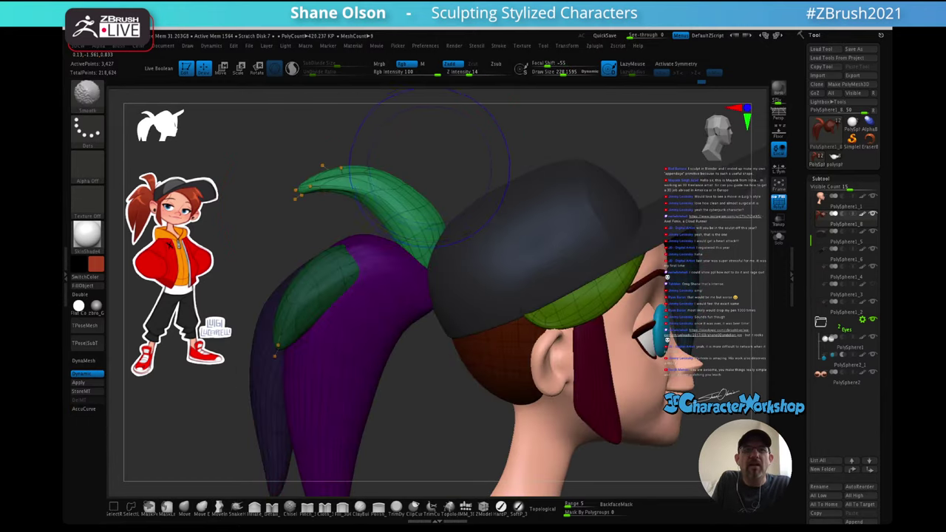
{"action": "key", "text": "shift+f"}
{"action": "left_click_drag", "start_coordinate": [366, 191], "coordinate": [366, 177]}
{"action": "left_click_drag", "start_coordinate": [370, 136], "coordinate": [403, 137]}
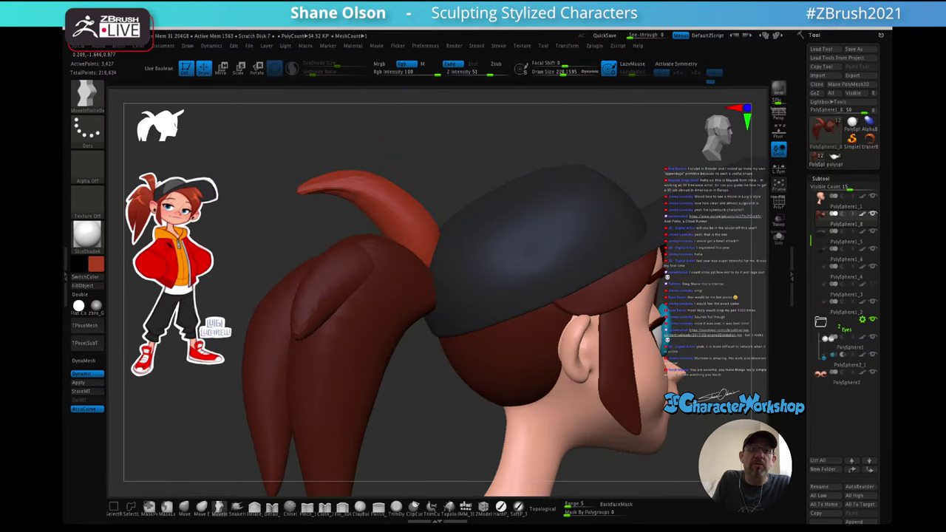
{"action": "left_click_drag", "start_coordinate": [325, 186], "coordinate": [359, 189], "text": "shift"}
- Shape the new strand's width and curvature from the front and from above the cap with the Move Infinite Depth brush
{"action": "left_click_drag", "start_coordinate": [403, 140], "coordinate": [369, 152]}
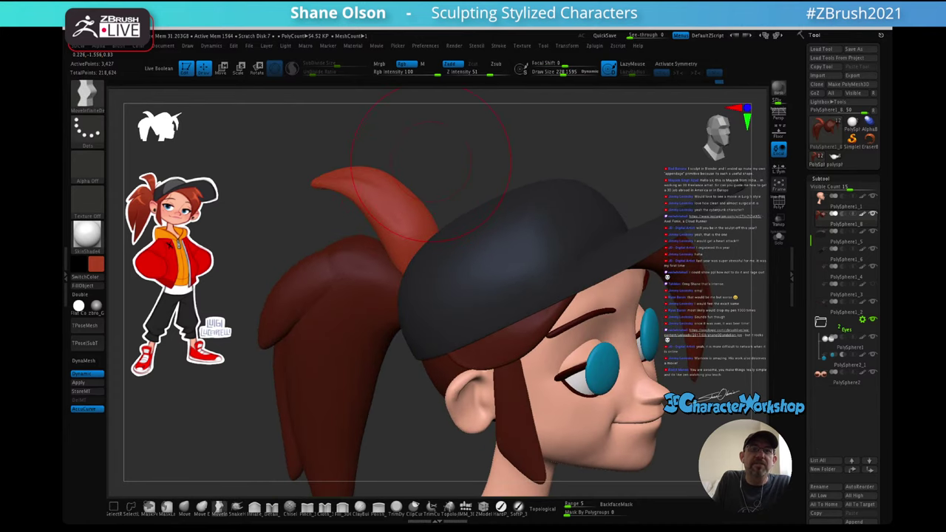
{"action": "left_click_drag", "start_coordinate": [431, 161], "coordinate": [433, 164]}
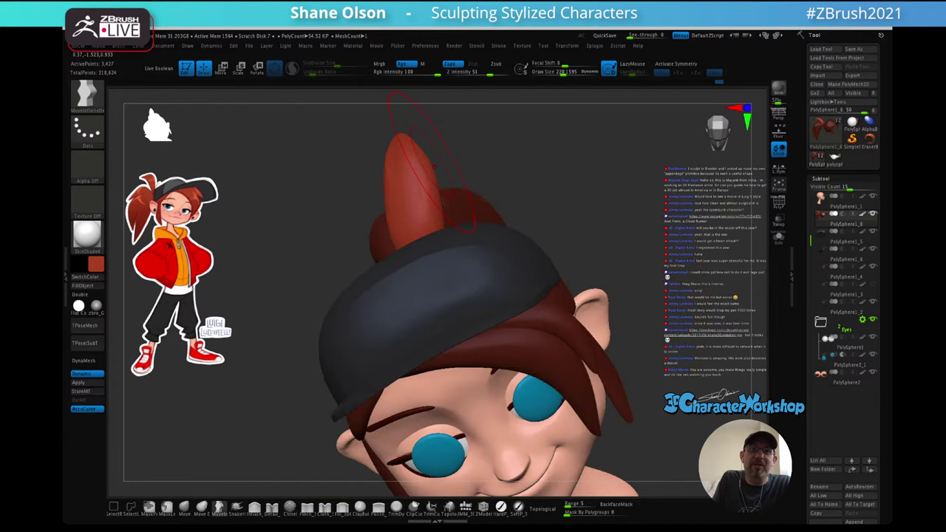
{"action": "right_click_drag", "start_coordinate": [434, 167], "coordinate": [451, 284]}
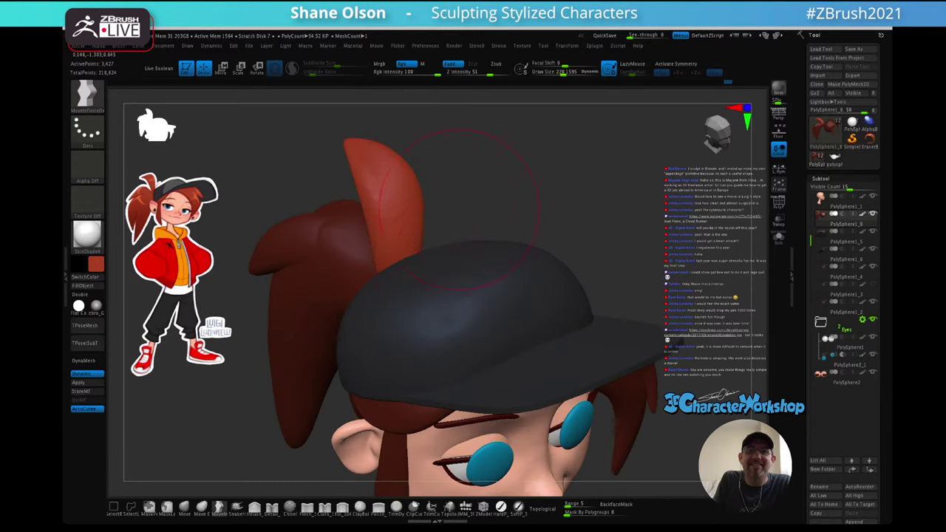
{"action": "mouse_move", "coordinate": [498, 210]}
{"action": "right_mouse_down"}
{"action": "mouse_move", "coordinate": [421, 200]}
{"action": "mouse_move", "coordinate": [329, 215]}
{"action": "mouse_move", "coordinate": [377, 216]}
{"action": "mouse_move", "coordinate": [480, 253]}
{"action": "mouse_move", "coordinate": [410, 248]}
{"action": "right_mouse_up"}
{"action": "left_click_drag", "start_coordinate": [486, 255], "coordinate": [496, 254]}
{"action": "mouse_move", "coordinate": [443, 219]}
{"action": "right_mouse_down"}
{"action": "mouse_move", "coordinate": [566, 222]}
{"action": "mouse_move", "coordinate": [572, 203]}
{"action": "mouse_move", "coordinate": [550, 201]}
{"action": "mouse_move", "coordinate": [512, 222]}
{"action": "right_mouse_up"}
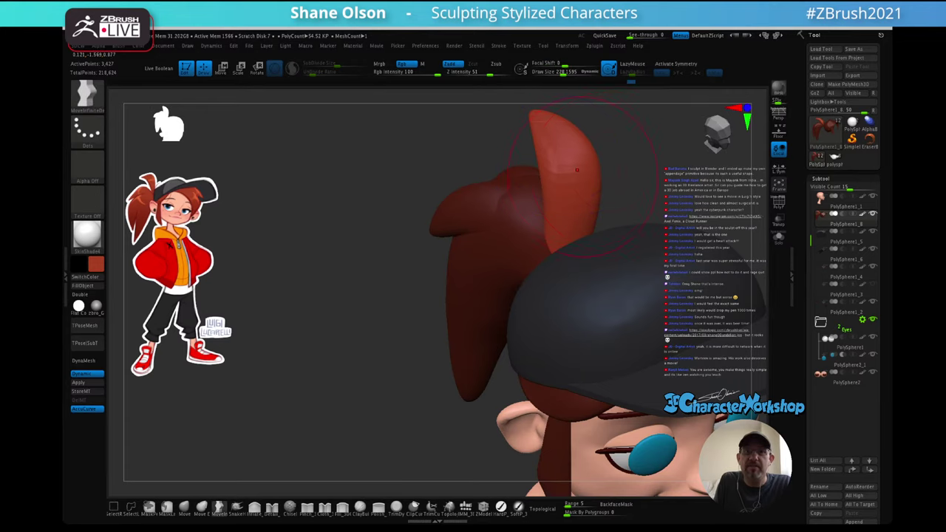
- Review the new strand's arc from the side against the reference and display the hair's PolyFrame wireframe
{"action": "mouse_move", "coordinate": [582, 173]}
{"action": "right_mouse_down"}
{"action": "mouse_move", "coordinate": [562, 193]}
{"action": "mouse_move", "coordinate": [514, 198]}
{"action": "mouse_move", "coordinate": [572, 198]}
{"action": "mouse_move", "coordinate": [488, 222]}
{"action": "mouse_move", "coordinate": [486, 187]}
{"action": "mouse_move", "coordinate": [429, 200]}
{"action": "right_mouse_up"}
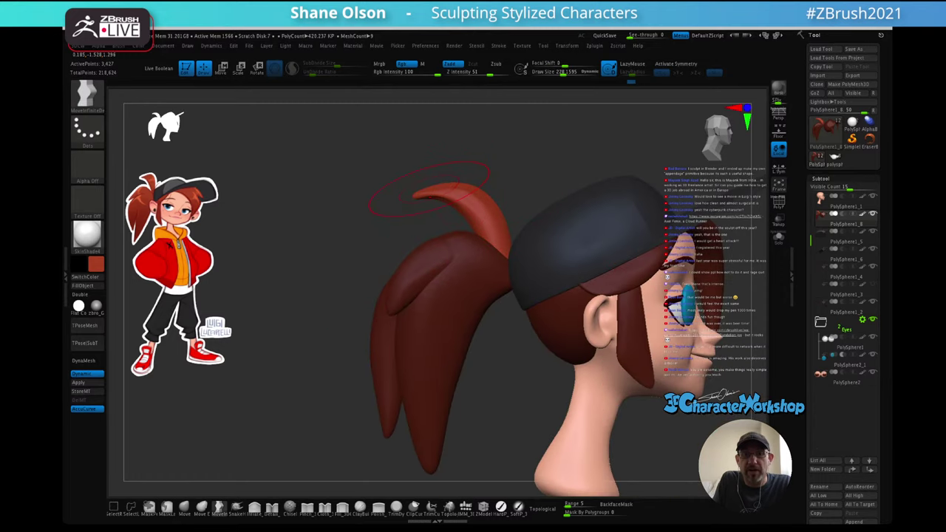
{"action": "right_click_drag", "start_coordinate": [430, 189], "coordinate": [431, 214], "text": "ctrl"}
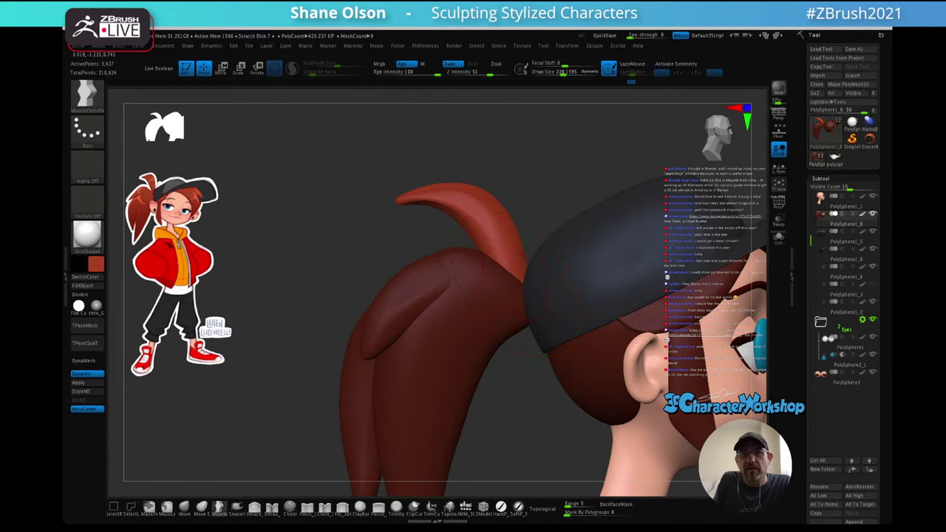
{"action": "right_click_drag", "start_coordinate": [510, 181], "coordinate": [510, 170], "text": "ctrl"}
{"action": "mouse_move", "coordinate": [556, 226]}
{"action": "right_mouse_down", "text": "ctrl"}
{"action": "mouse_move", "coordinate": [556, 216]}
{"action": "mouse_move", "coordinate": [487, 209]}
{"action": "right_mouse_up", "text": "ctrl"}
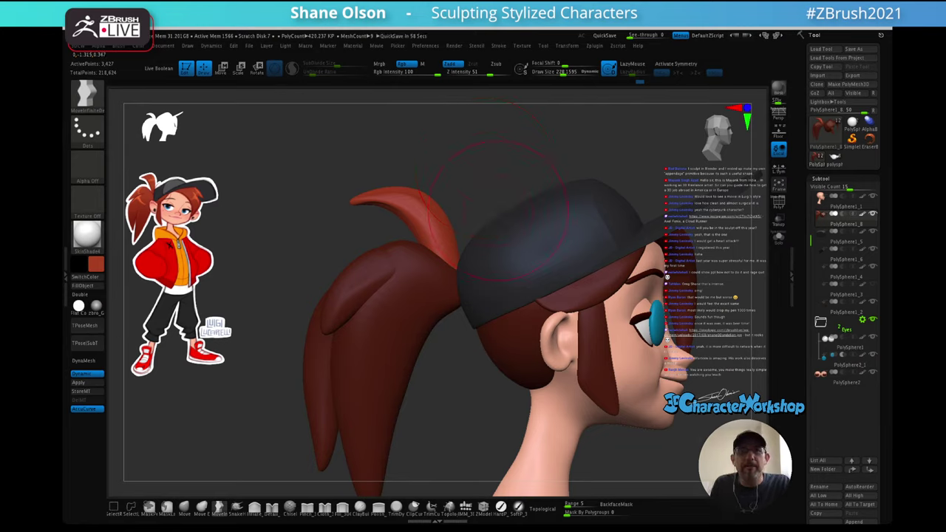
{"action": "mouse_move", "coordinate": [479, 178]}
{"action": "left_mouse_down", "text": "alt"}
{"action": "mouse_move", "coordinate": [455, 147]}
{"action": "mouse_move", "coordinate": [472, 159]}
{"action": "left_mouse_up", "text": "alt"}
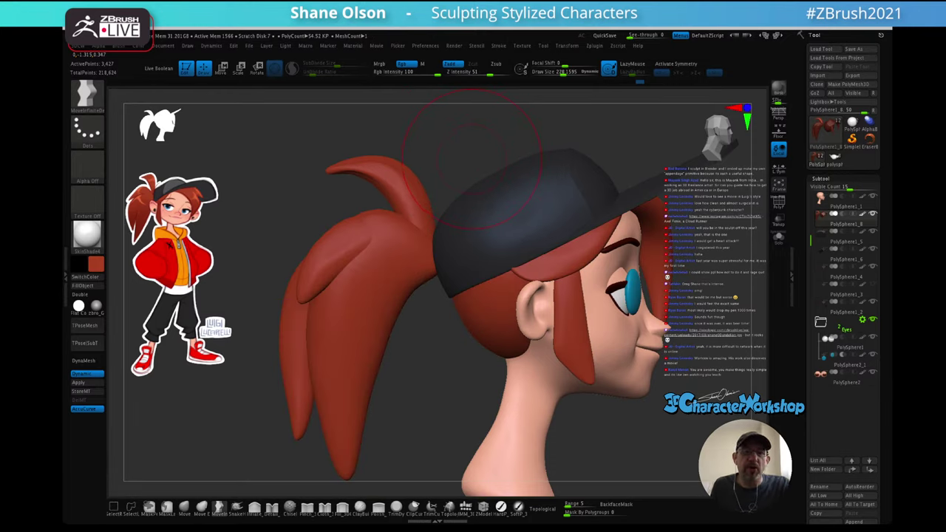
{"action": "mouse_move", "coordinate": [472, 160]}
{"action": "left_mouse_down", "text": "alt"}
{"action": "mouse_move", "coordinate": [456, 153]}
{"action": "mouse_move", "coordinate": [501, 153]}
{"action": "mouse_move", "coordinate": [377, 158]}
{"action": "mouse_move", "coordinate": [503, 157]}
{"action": "mouse_move", "coordinate": [476, 164]}
{"action": "mouse_move", "coordinate": [475, 193]}
{"action": "left_mouse_up", "text": "alt"}
{"action": "key", "text": "shift+f"}
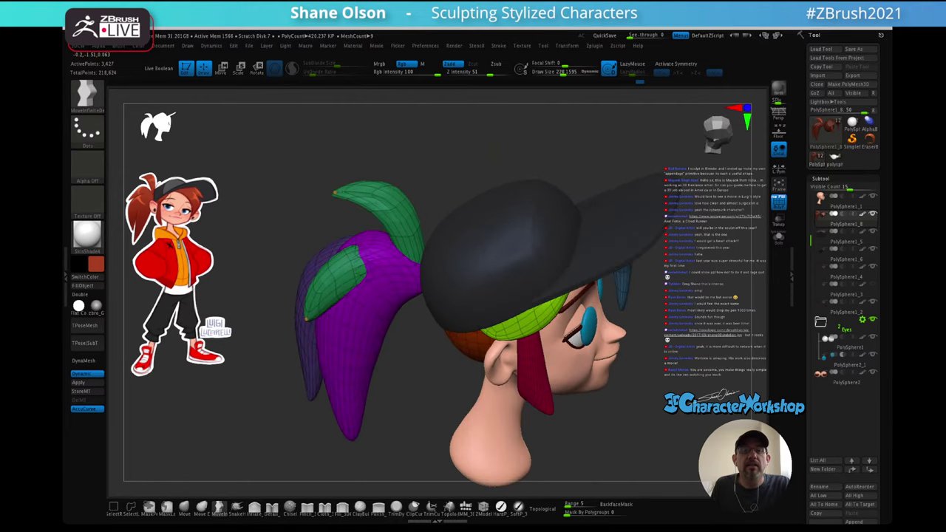
{"action": "right_click_drag", "start_coordinate": [462, 244], "coordinate": [467, 164]}
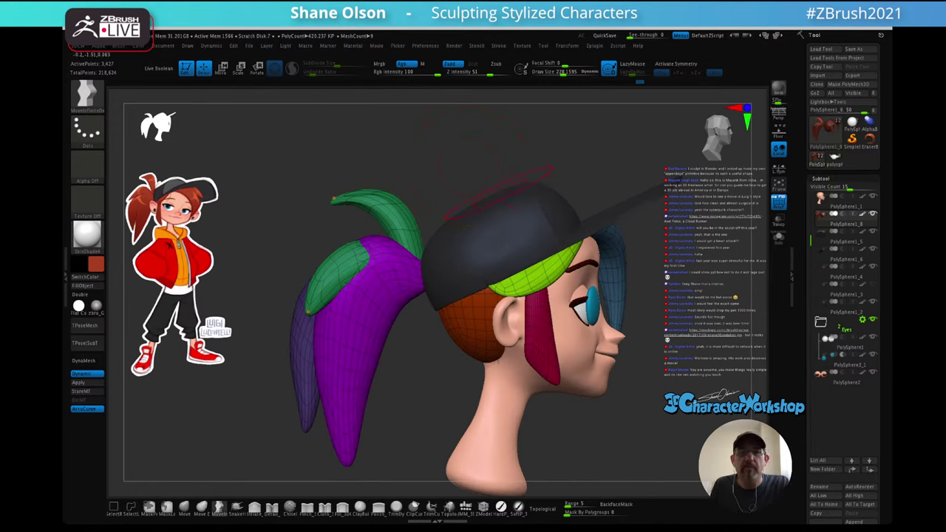
- Try to ZRemesh the hair with a target polygons count of 5 and without keeping its polygroups
{"action": "key", "text": "space"}
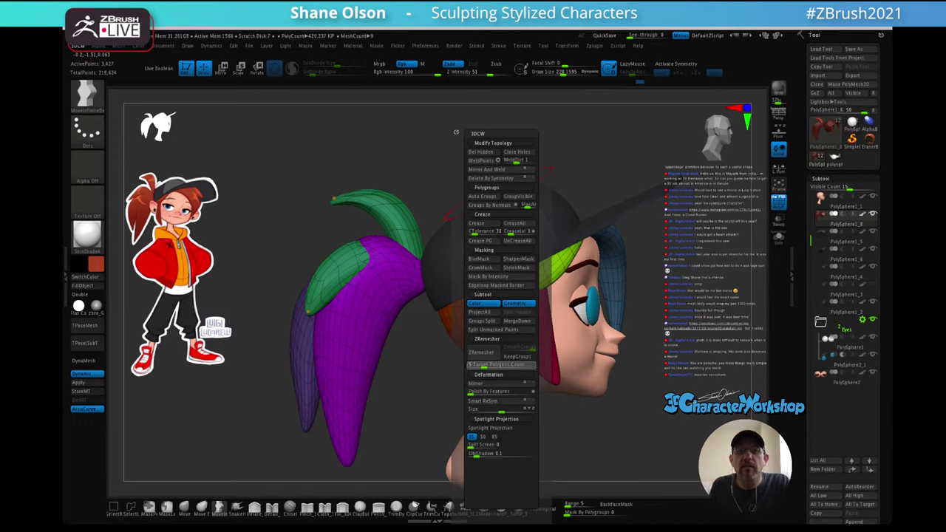
{"action": "left_click", "coordinate": [482, 352]}
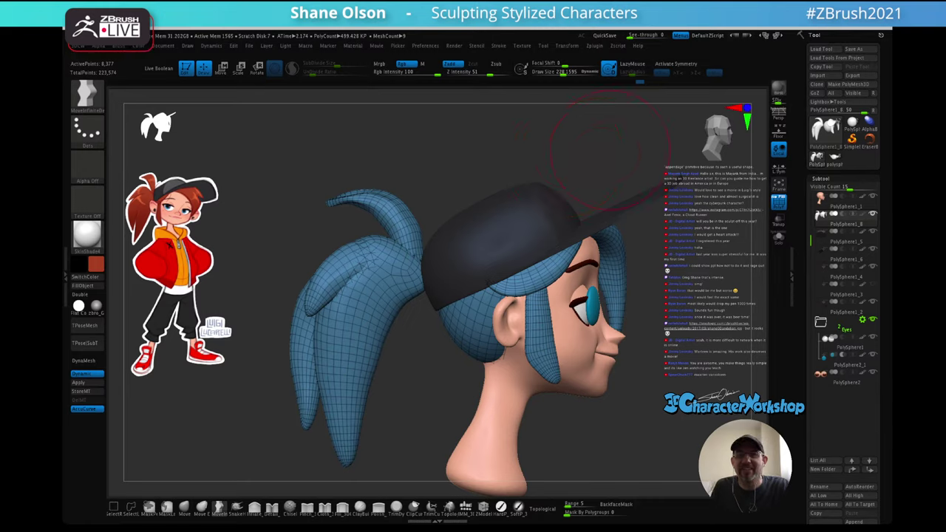
{"action": "key", "text": "s"}
{"action": "left_click_drag", "start_coordinate": [610, 150], "coordinate": [606, 151]}
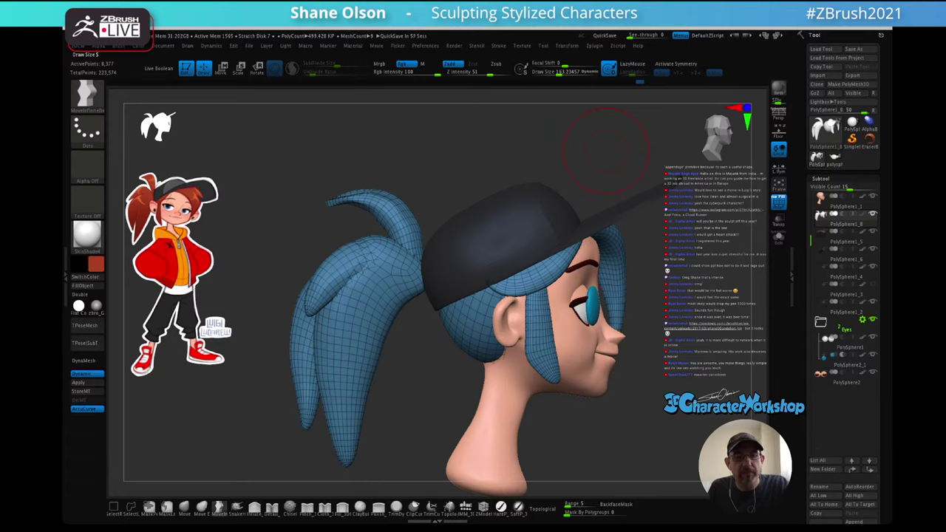
{"action": "key", "text": "shift+f"}
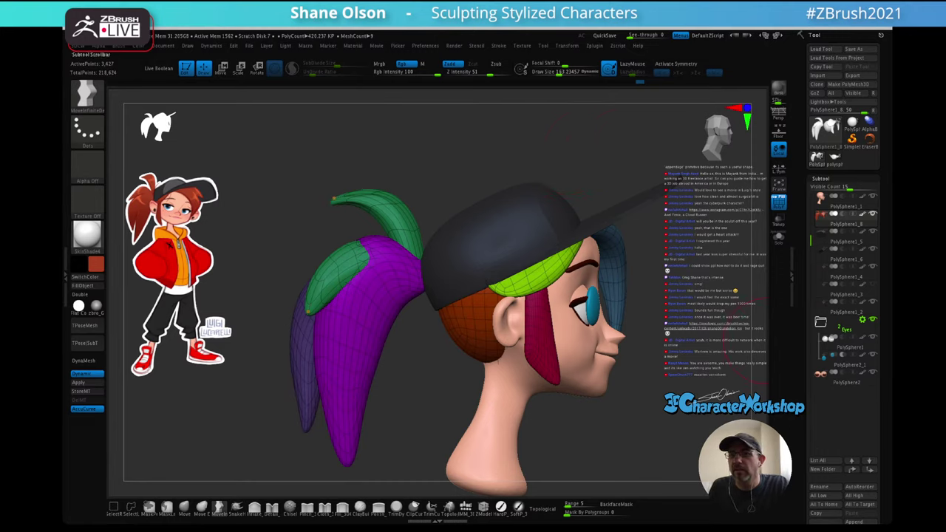
- Remesh the hair using ZRemesher with KeepGroups enabled and a target polygons count of 5
{"action": "left_click_drag", "start_coordinate": [811, 444], "coordinate": [817, 167]}
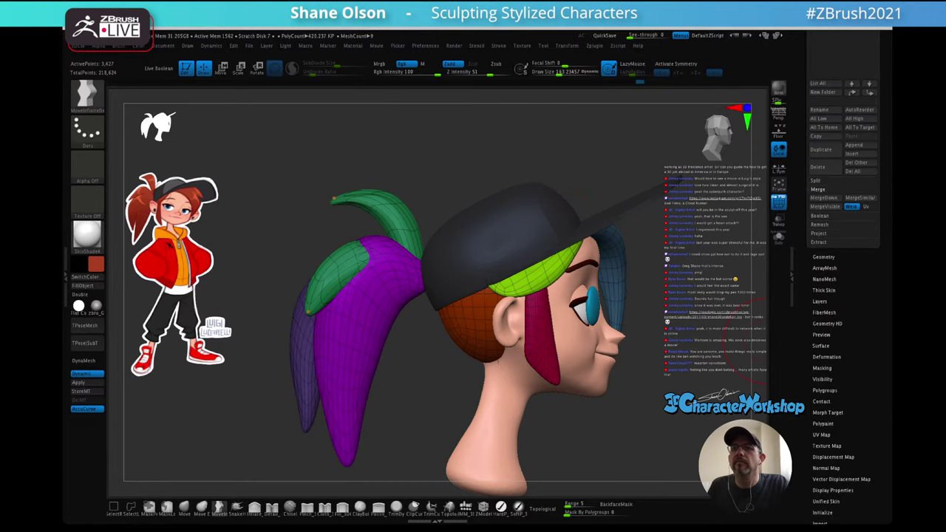
{"action": "scroll", "coordinate": [842, 222], "scroll_direction": "up", "scroll_amount": 3}
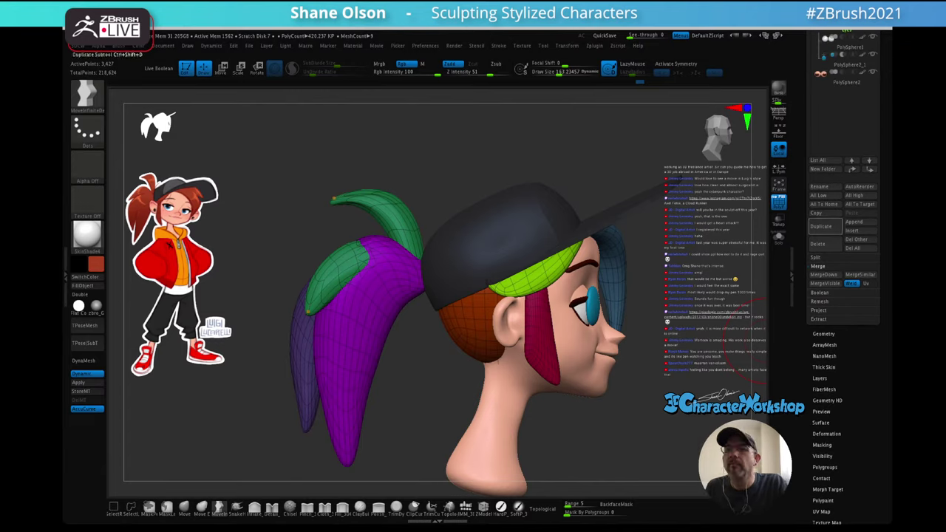
{"action": "left_click", "coordinate": [819, 266]}
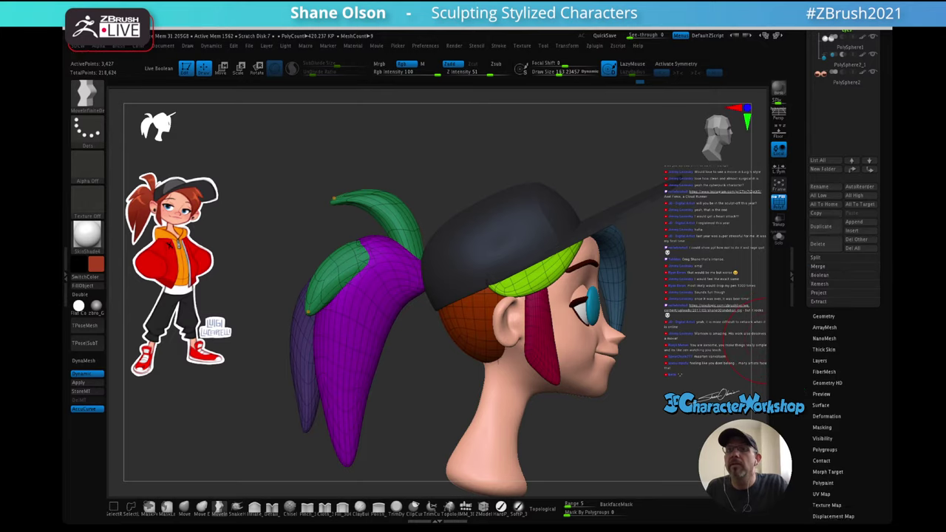
{"action": "left_click", "coordinate": [823, 316]}
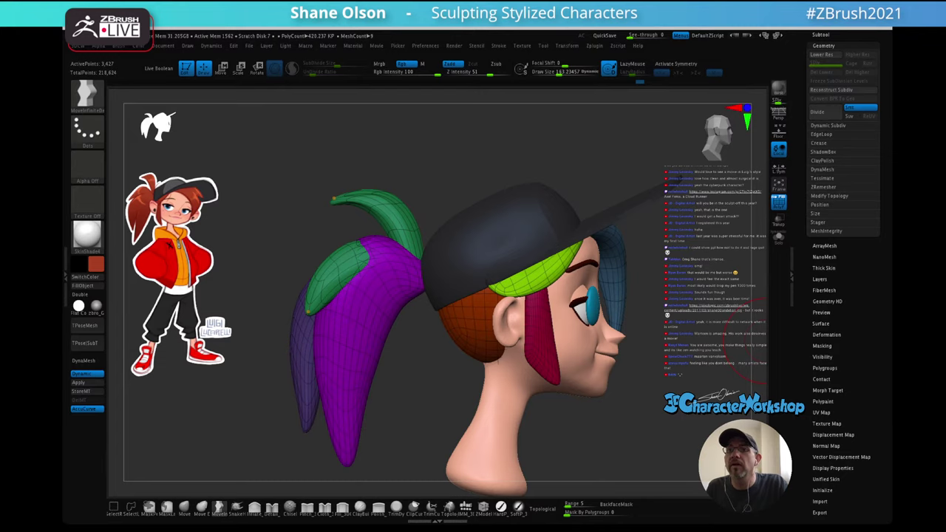
{"action": "left_click", "coordinate": [823, 187]}
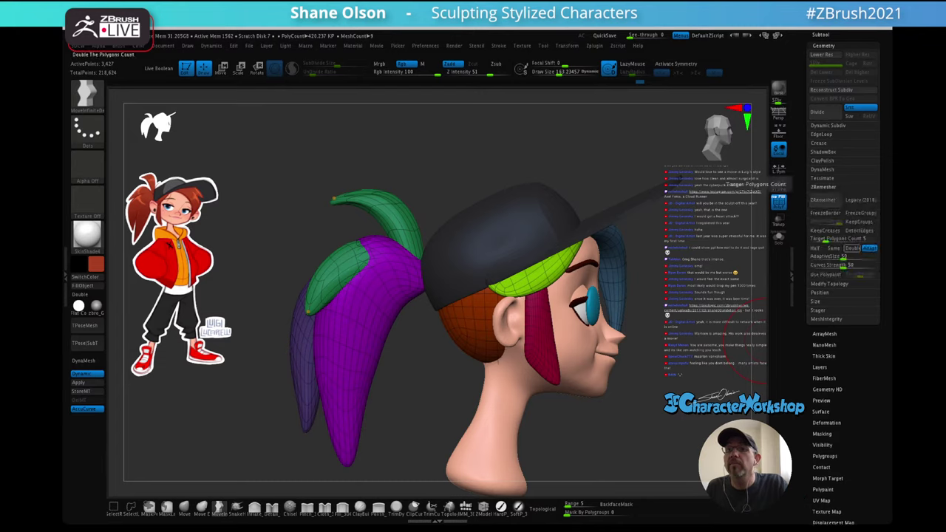
{"action": "left_click", "coordinate": [859, 221]}
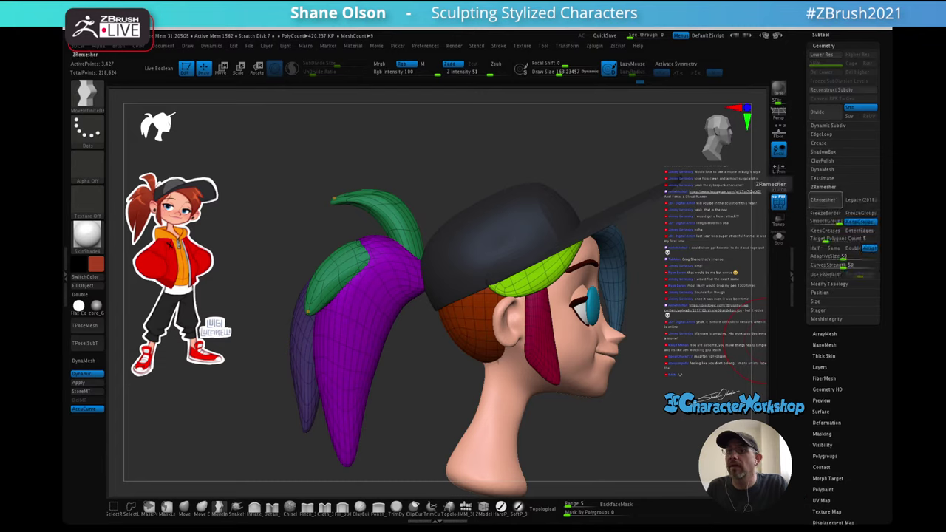
{"action": "left_click", "coordinate": [823, 200]}
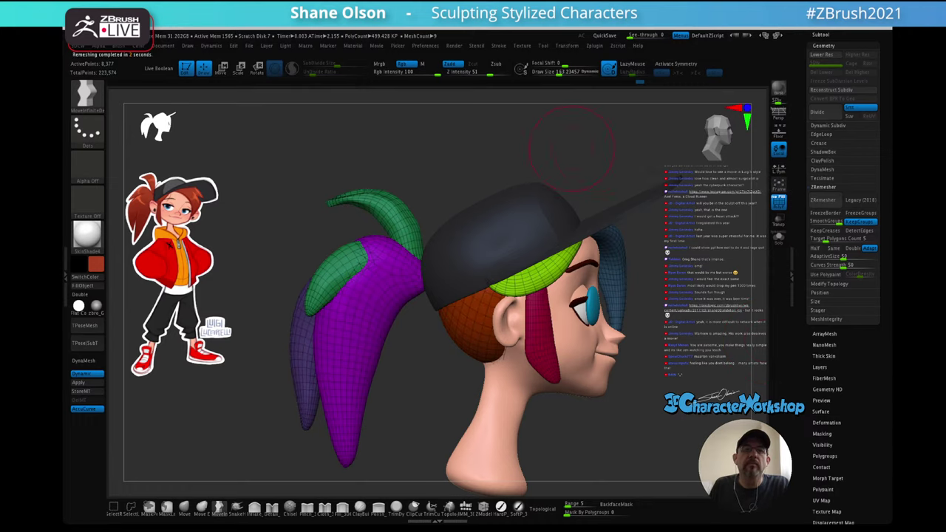
- Raise the Smooth brush's intensity and smooth the tip of the upward flick strand
{"action": "key", "text": "shift"}
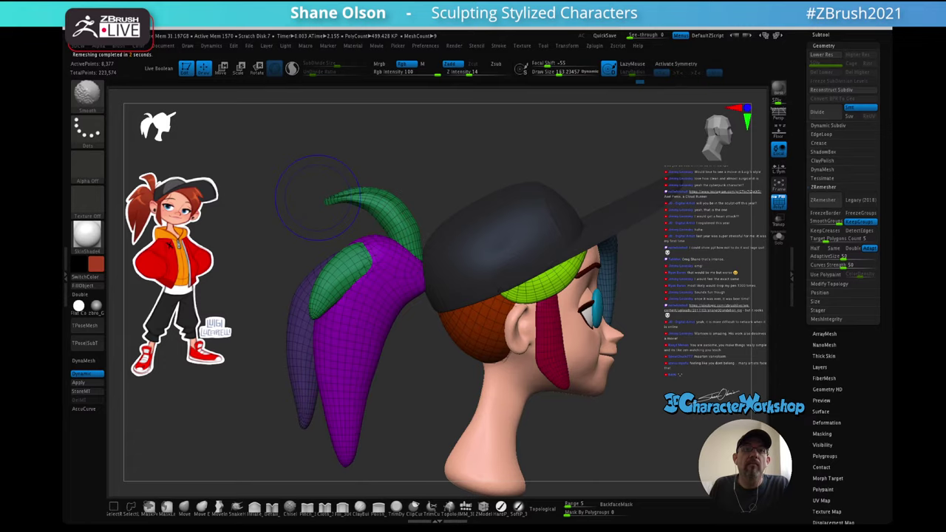
{"action": "left_click_drag", "start_coordinate": [328, 196], "coordinate": [368, 196], "text": "shift"}
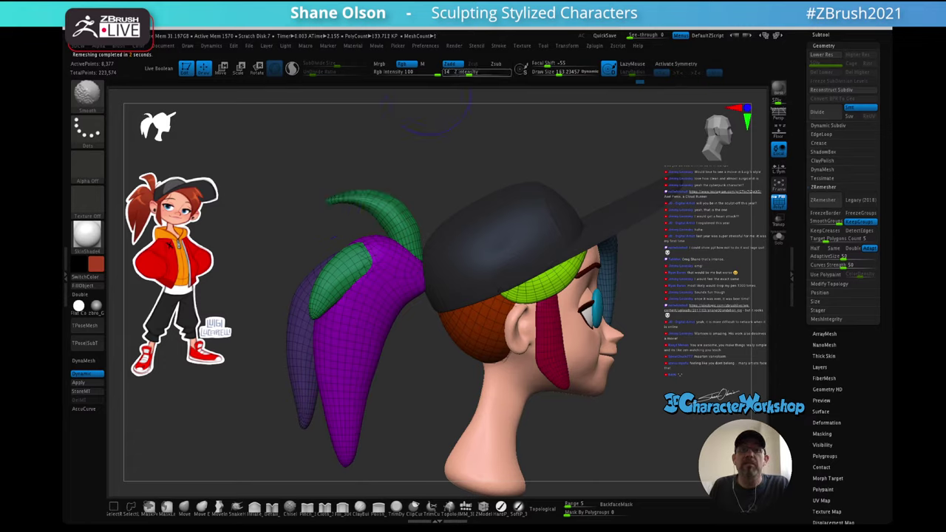
{"action": "left_click", "coordinate": [488, 73], "text": "shift"}
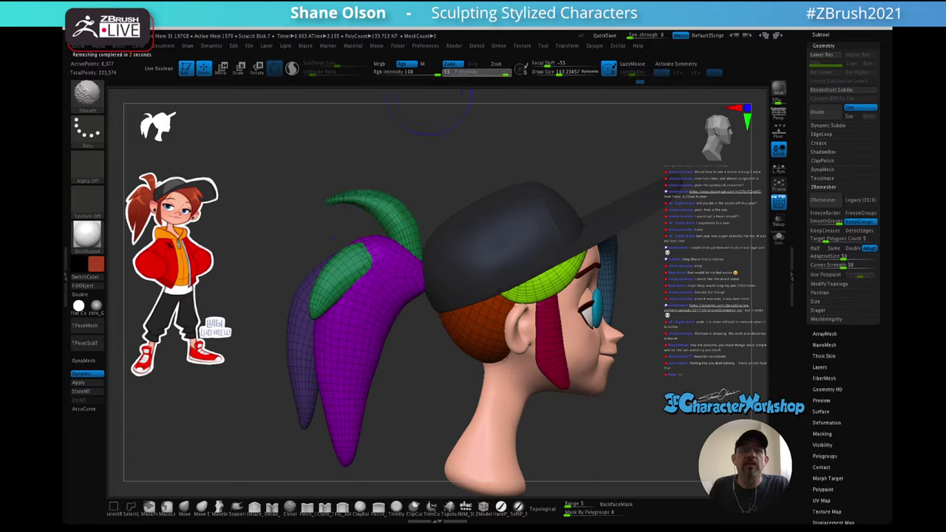
{"action": "key", "text": "ctrl+z"}
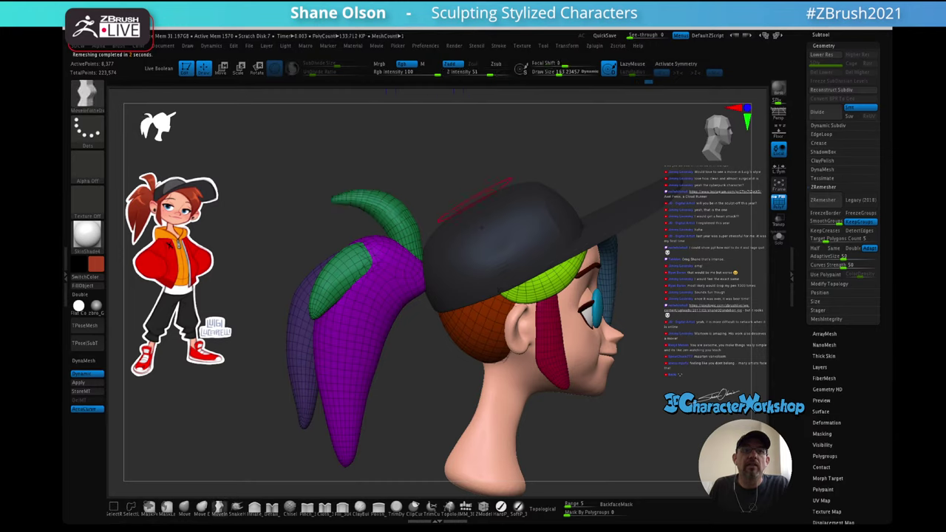
{"action": "left_click_drag", "start_coordinate": [475, 200], "coordinate": [521, 197]}
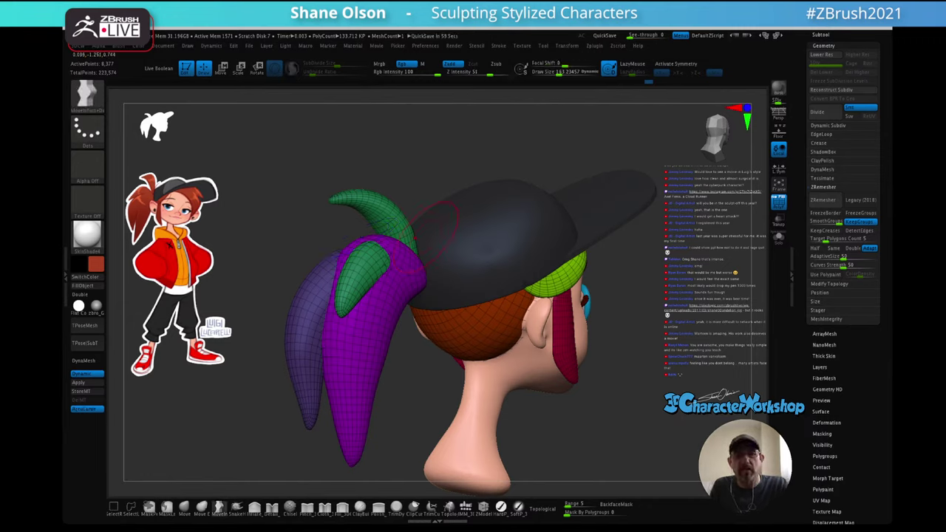
{"action": "mouse_move", "coordinate": [612, 303]}
{"action": "left_mouse_down"}
{"action": "mouse_move", "coordinate": [533, 300]}
{"action": "mouse_move", "coordinate": [516, 314]}
{"action": "mouse_move", "coordinate": [564, 307]}
{"action": "mouse_move", "coordinate": [545, 297]}
{"action": "left_mouse_up"}
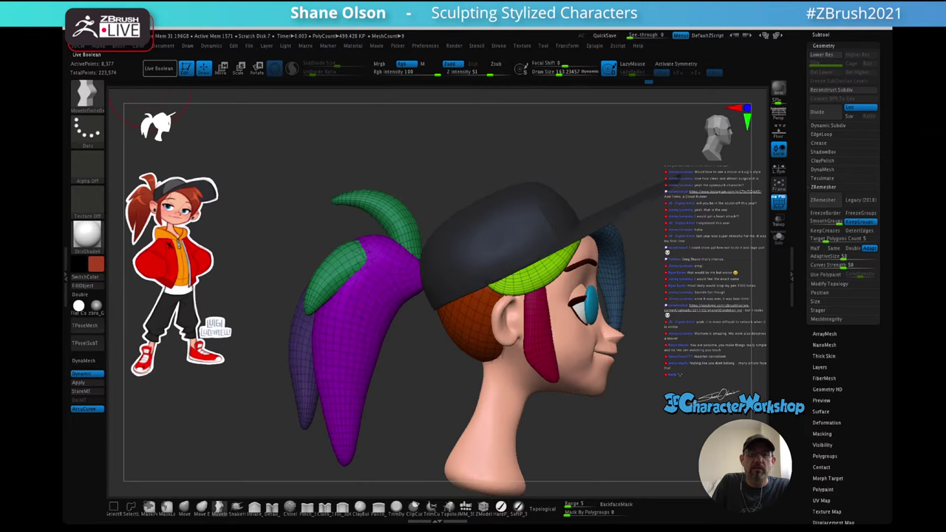
- Turn on Live Boolean, hide the PolyFrame display and frame the whole head in profile
{"action": "left_click", "coordinate": [159, 68]}
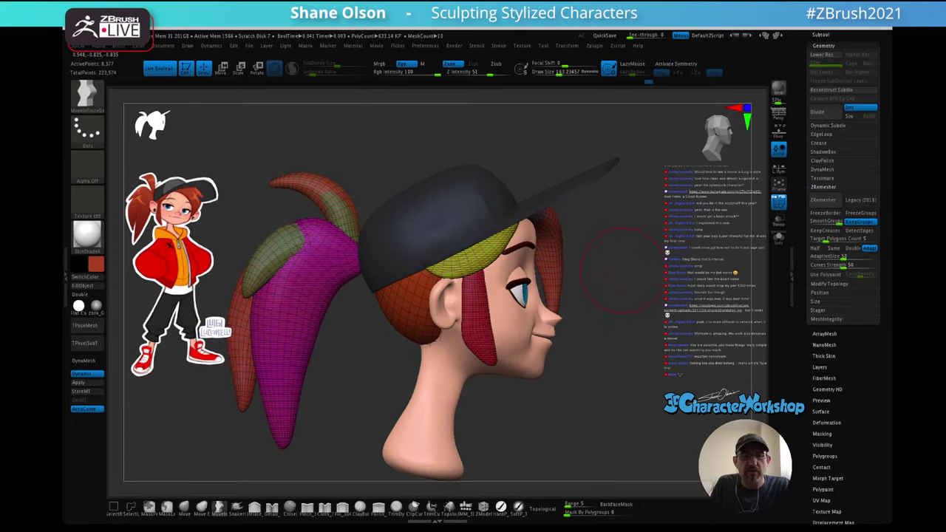
{"action": "key", "text": "shift+f"}
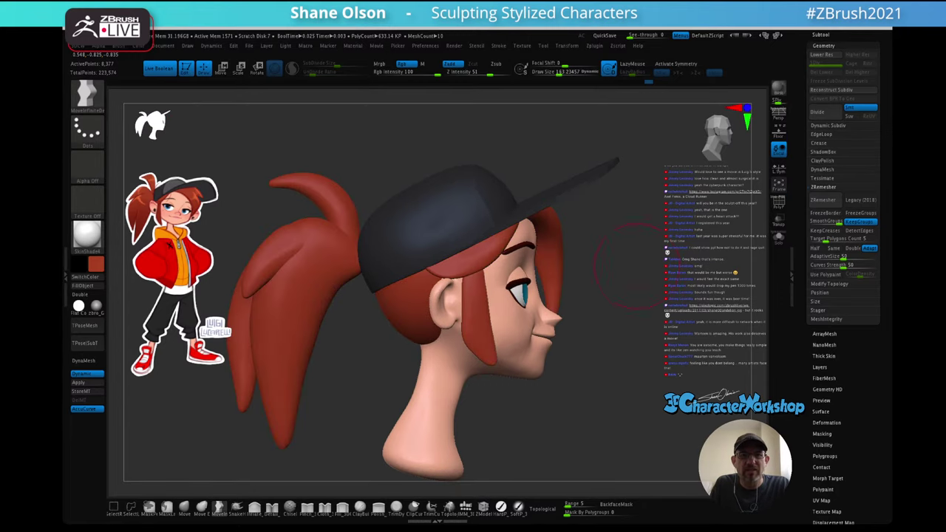
{"action": "mouse_move", "coordinate": [628, 264]}
{"action": "left_mouse_down"}
{"action": "mouse_move", "coordinate": [608, 268]}
{"action": "mouse_move", "coordinate": [619, 294]}
{"action": "mouse_move", "coordinate": [642, 262]}
{"action": "mouse_move", "coordinate": [578, 264]}
{"action": "mouse_move", "coordinate": [632, 299]}
{"action": "mouse_move", "coordinate": [644, 319]}
{"action": "mouse_move", "coordinate": [613, 359]}
{"action": "left_mouse_up"}
{"action": "mouse_move", "coordinate": [517, 428]}
{"action": "left_mouse_down"}
{"action": "mouse_move", "coordinate": [543, 430]}
{"action": "mouse_move", "coordinate": [534, 425]}
{"action": "mouse_move", "coordinate": [558, 413]}
{"action": "left_mouse_up"}
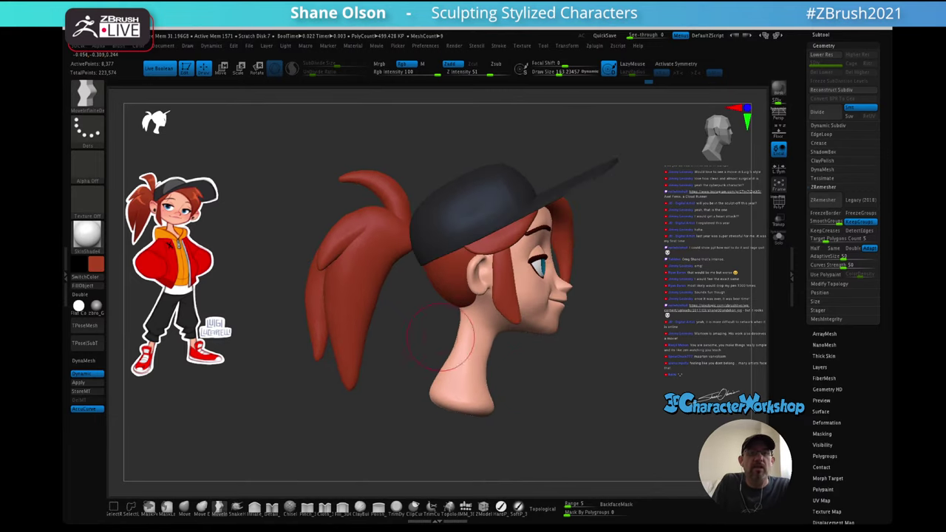
{"action": "left_click_drag", "start_coordinate": [555, 382], "coordinate": [550, 360], "text": "alt"}
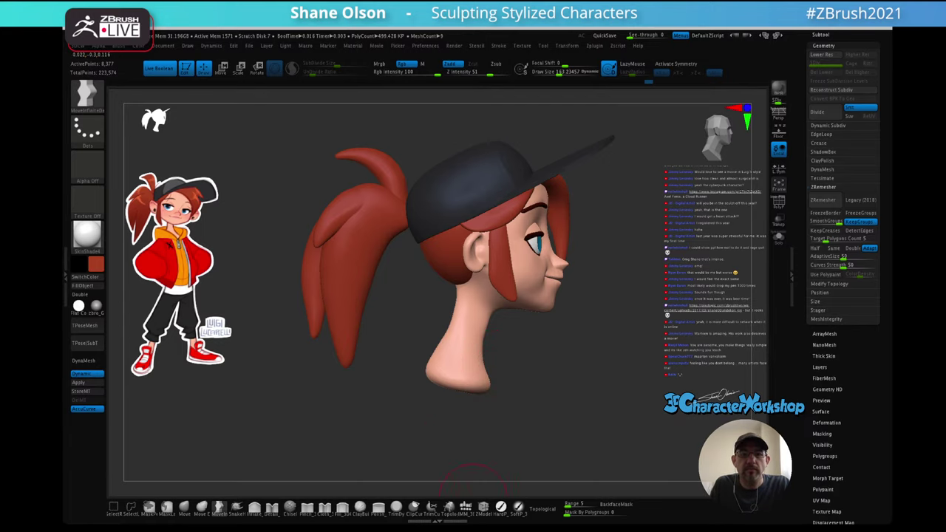
- Sample the hoodie's orange from the reference image and swap it into the secondary color
{"action": "left_click", "coordinate": [466, 508]}
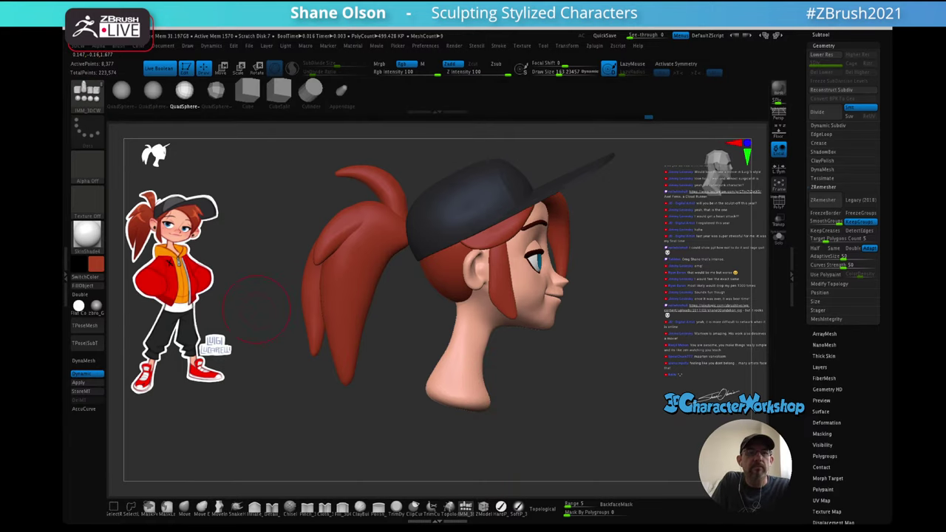
{"action": "key", "text": "z"}
{"action": "left_click", "coordinate": [177, 252]}
{"action": "key", "text": "z"}
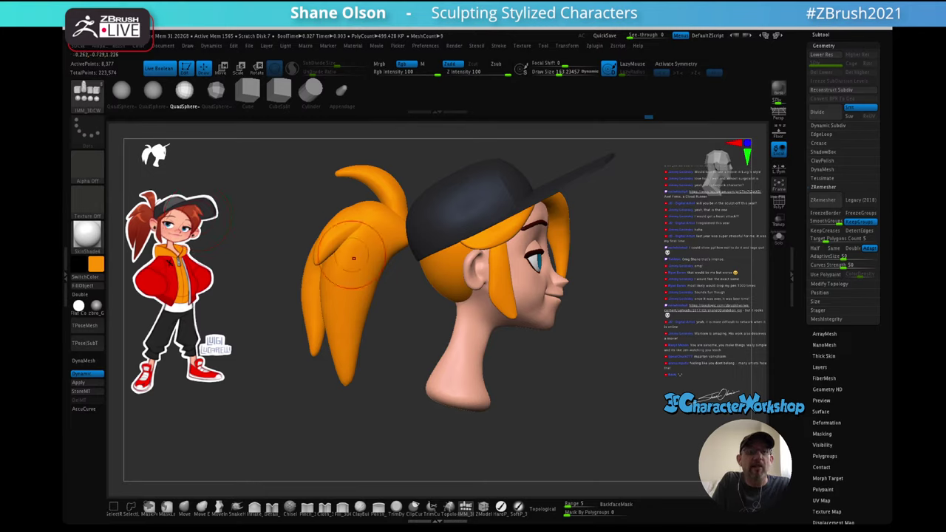
{"action": "key", "text": "z"}
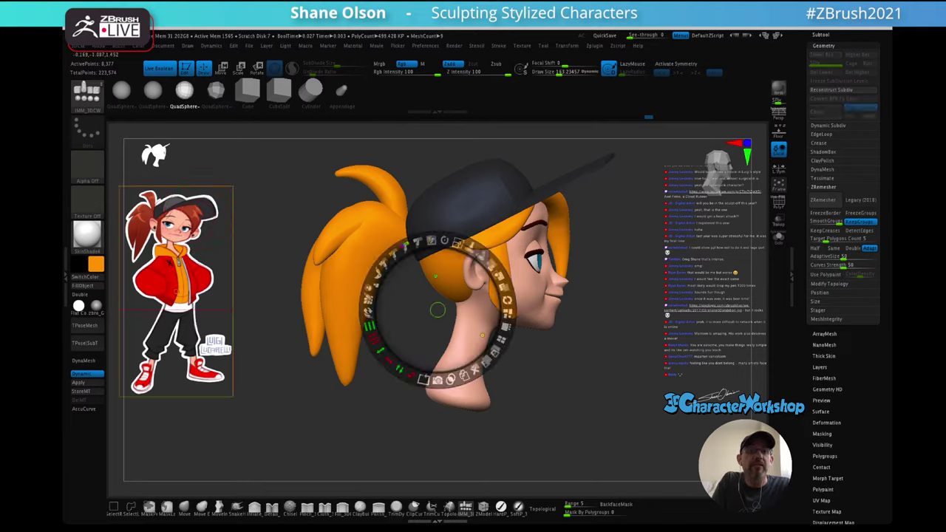
{"action": "key", "text": "z"}
{"action": "key", "text": "v"}
- Sample the hair's red from the reference image as the main color and leave Spotlight
{"action": "key", "text": "z"}
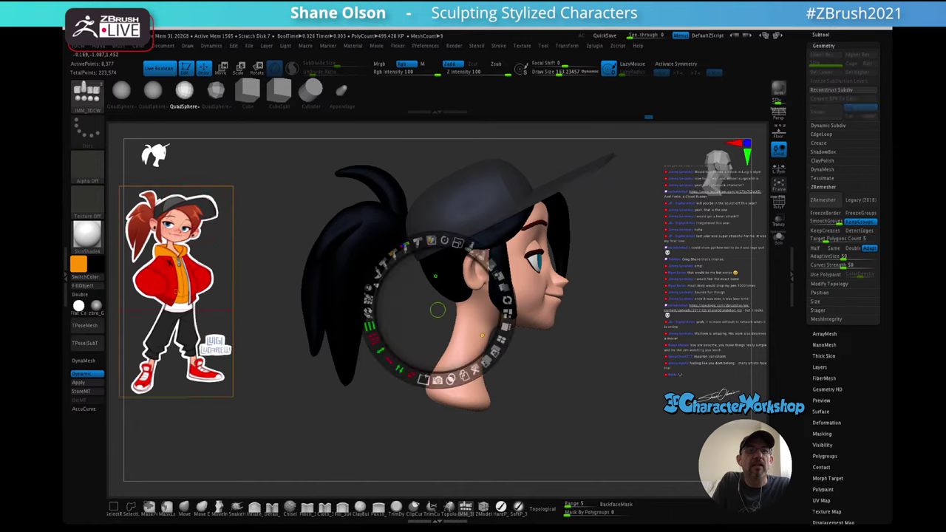
{"action": "left_click", "coordinate": [197, 205]}
{"action": "key", "text": "c"}
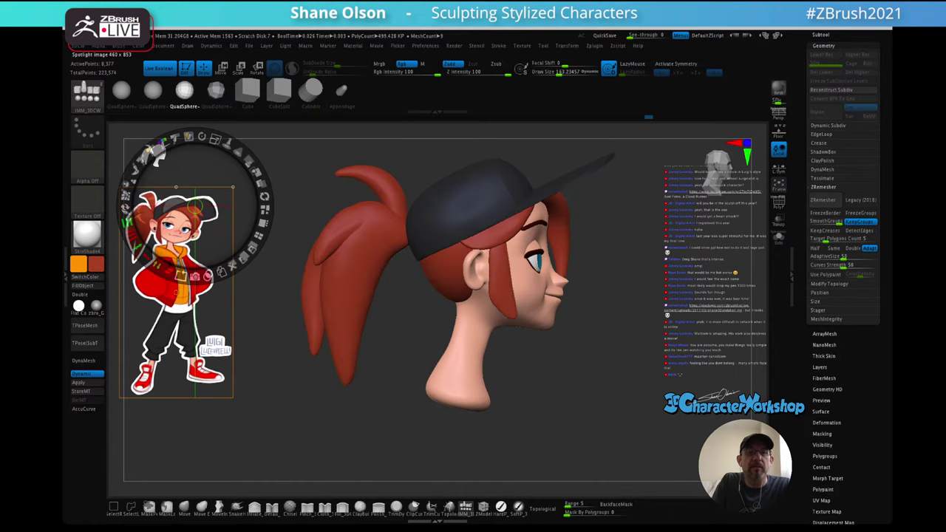
{"action": "key", "text": "shift+z"}
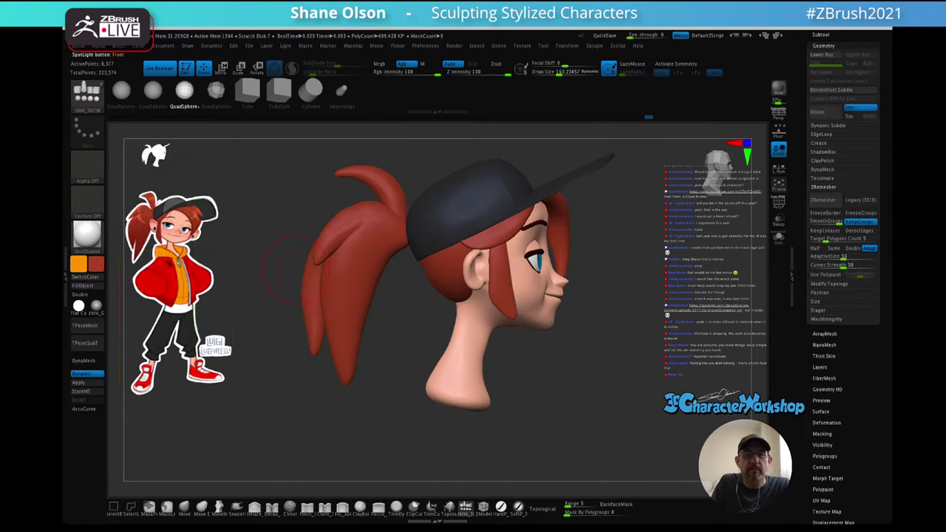
- Choose the hard paint brush, turn on X symmetry and swap the main and secondary colors
{"action": "left_click", "coordinate": [501, 508]}
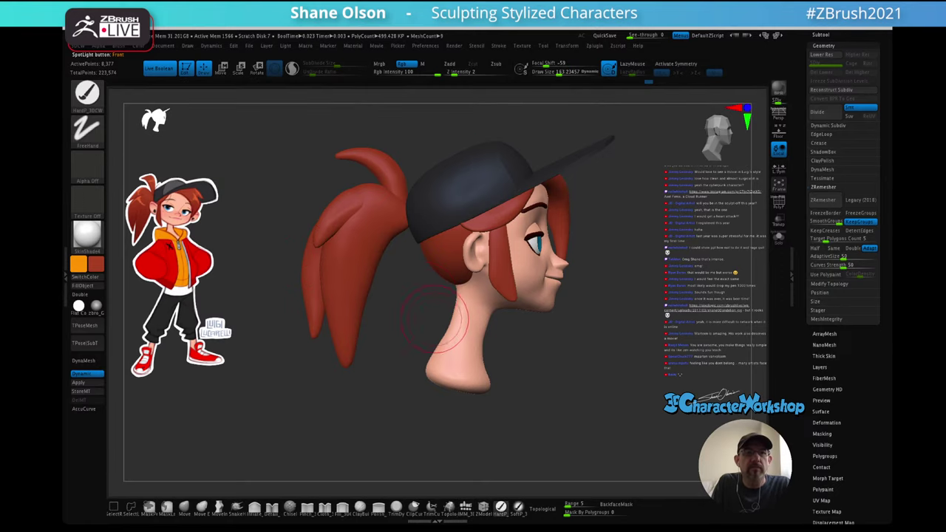
{"action": "key", "text": "x"}
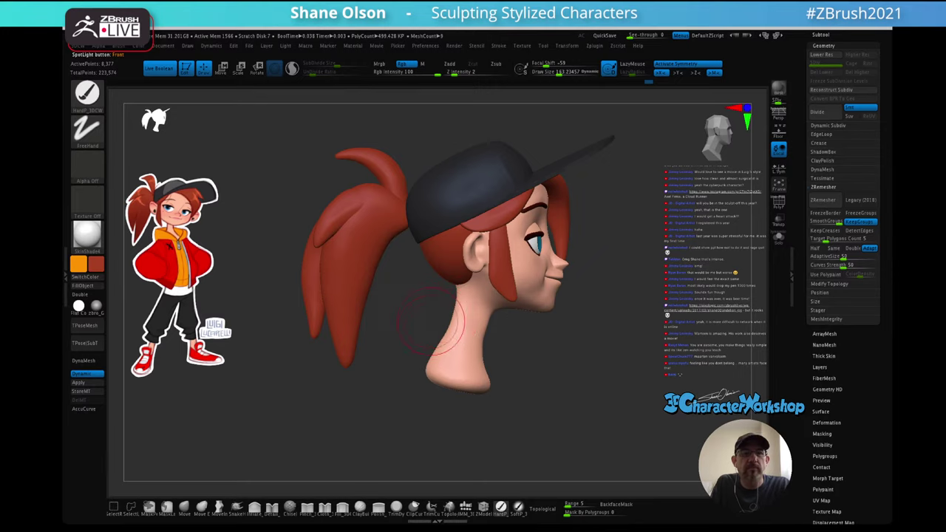
{"action": "key", "text": "v"}
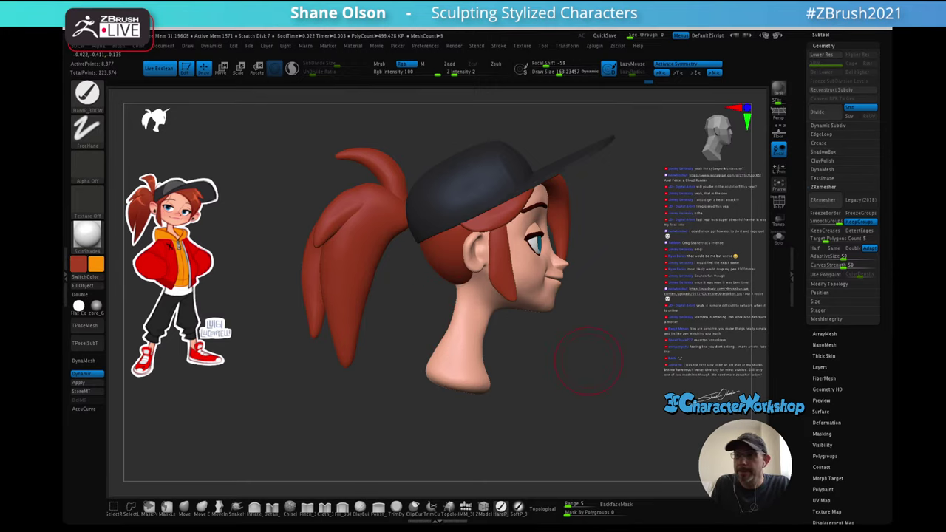
- Insert an orange QuadSphere at the base of the neck and level the move gizmo in profile view
{"action": "left_click_drag", "start_coordinate": [588, 361], "coordinate": [566, 314], "text": "alt"}
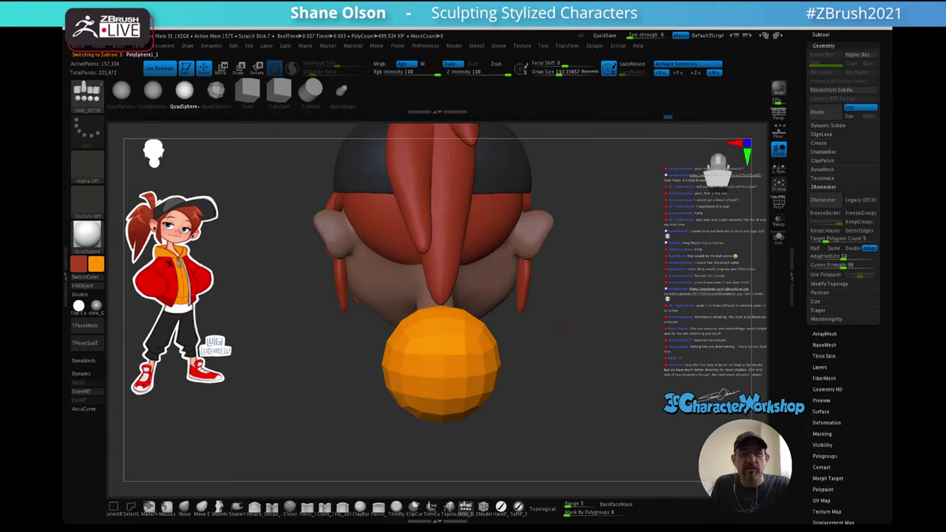
{"action": "left_click_drag", "start_coordinate": [518, 348], "coordinate": [566, 373], "text": "shift"}
{"action": "key", "text": "w"}
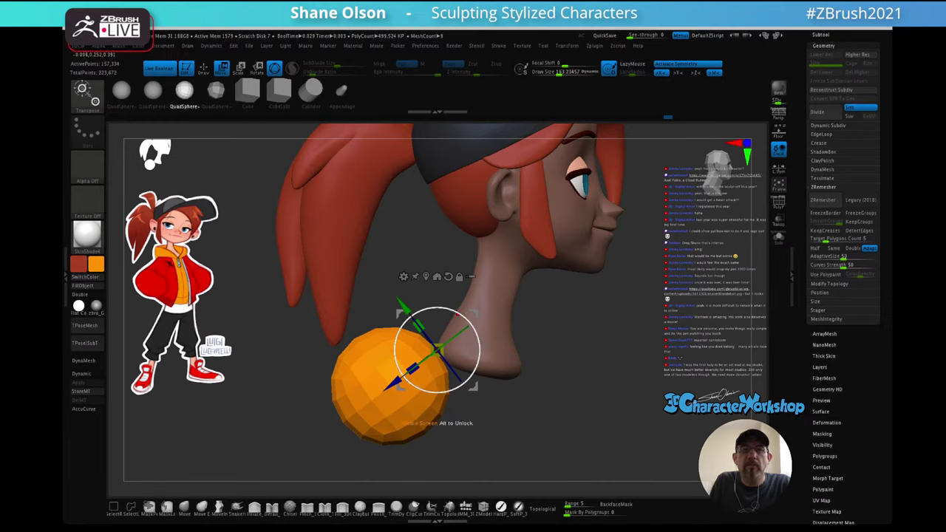
{"action": "left_click_drag", "start_coordinate": [457, 314], "coordinate": [476, 335]}
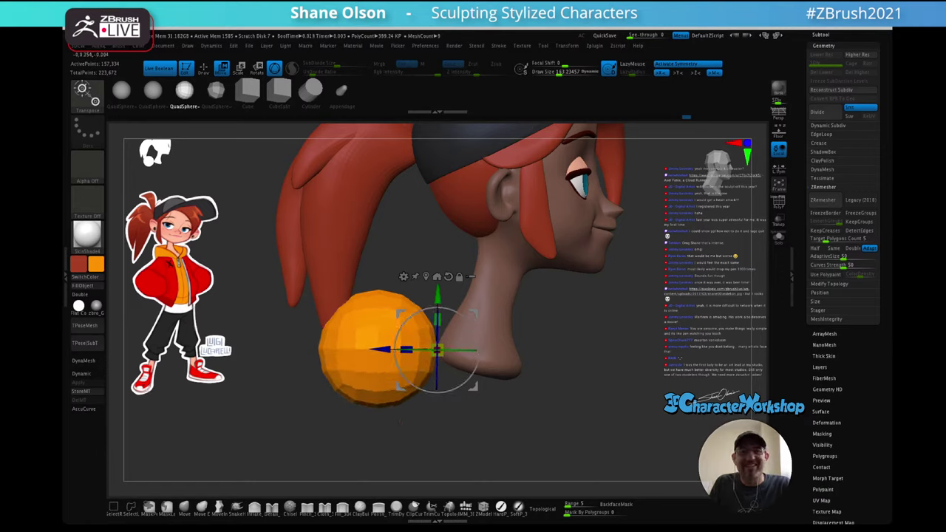
- Split the inserted sphere from the head into its own subtool with Split Unmasked Points
{"action": "mouse_move", "coordinate": [399, 422]}
{"action": "left_mouse_down"}
{"action": "mouse_move", "coordinate": [296, 424]}
{"action": "mouse_move", "coordinate": [400, 422]}
{"action": "left_mouse_up"}
{"action": "key", "text": "3"}
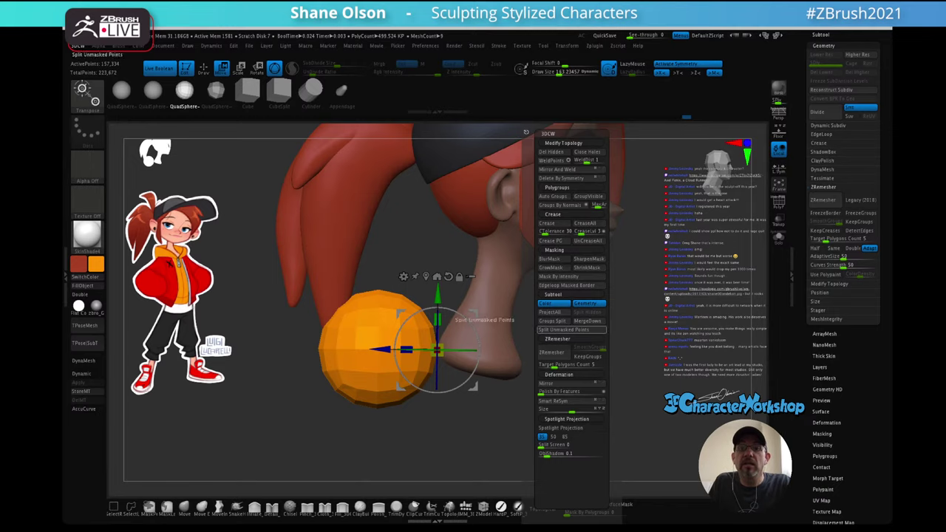
{"action": "left_click", "coordinate": [572, 330]}
{"action": "left_click_drag", "start_coordinate": [561, 422], "coordinate": [541, 424], "text": "alt"}
{"action": "left_click_drag", "start_coordinate": [541, 436], "coordinate": [440, 438]}
{"action": "left_click_drag", "start_coordinate": [453, 383], "coordinate": [466, 383]}
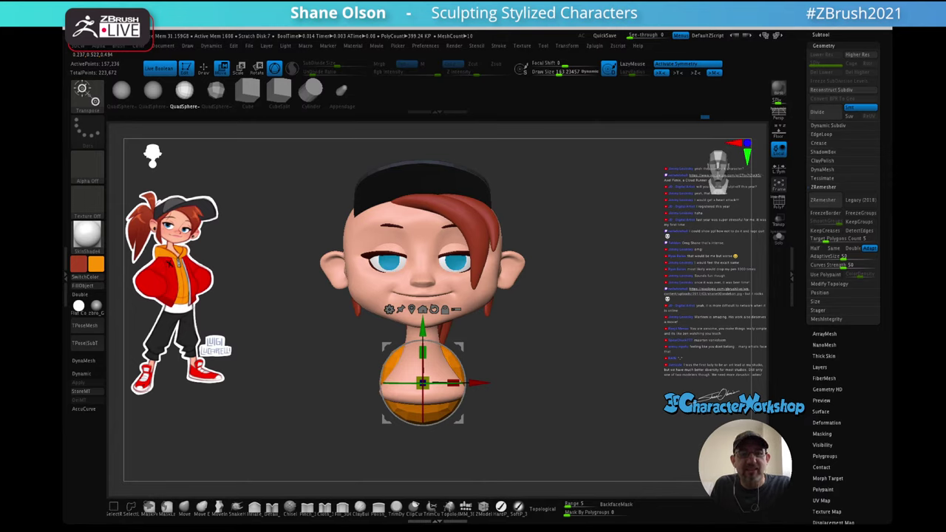
{"action": "key", "text": "ctrl+z"}
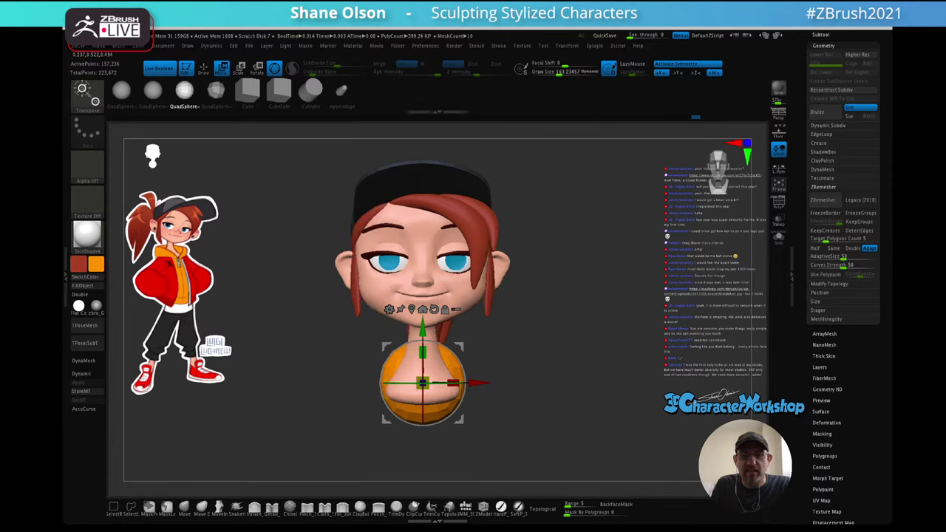
- Select the sphere, show its PolyFrame, center it around the base of the neck and widen it into a flattened ball
{"action": "left_click", "coordinate": [442, 411], "text": "alt"}
{"action": "key", "text": "shift+f"}
{"action": "mouse_move", "coordinate": [547, 399]}
{"action": "left_mouse_down"}
{"action": "mouse_move", "coordinate": [636, 399]}
{"action": "mouse_move", "coordinate": [547, 399]}
{"action": "left_mouse_up"}
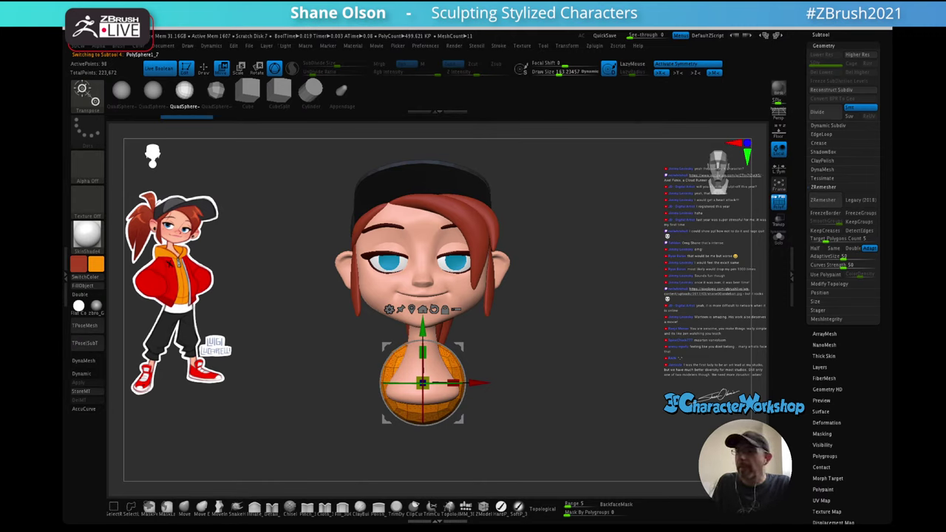
{"action": "left_click_drag", "start_coordinate": [517, 414], "coordinate": [628, 414]}
{"action": "left_click_drag", "start_coordinate": [371, 383], "coordinate": [438, 383]}
{"action": "left_click_drag", "start_coordinate": [491, 354], "coordinate": [534, 356]}
{"action": "left_click_drag", "start_coordinate": [496, 392], "coordinate": [544, 359]}
{"action": "left_click_drag", "start_coordinate": [606, 399], "coordinate": [503, 401]}
{"action": "left_click_drag", "start_coordinate": [606, 399], "coordinate": [575, 400], "text": "alt"}
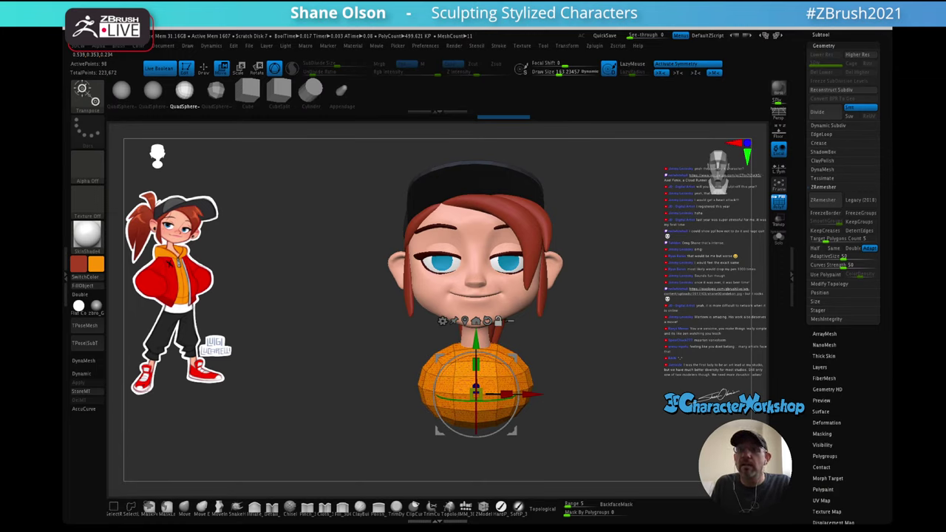
- Preview the sphere with Dynamic Subdivision, hide PolyFrame, and push its top down around the neck with the Move brush
{"action": "key", "text": "shift+f"}
{"action": "key", "text": "d"}
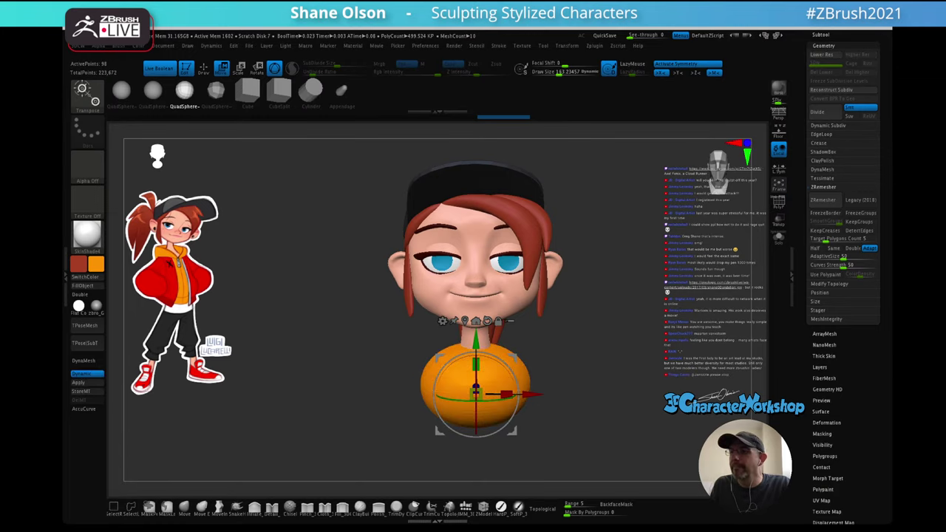
{"action": "left_click_drag", "start_coordinate": [606, 400], "coordinate": [580, 424], "text": "alt"}
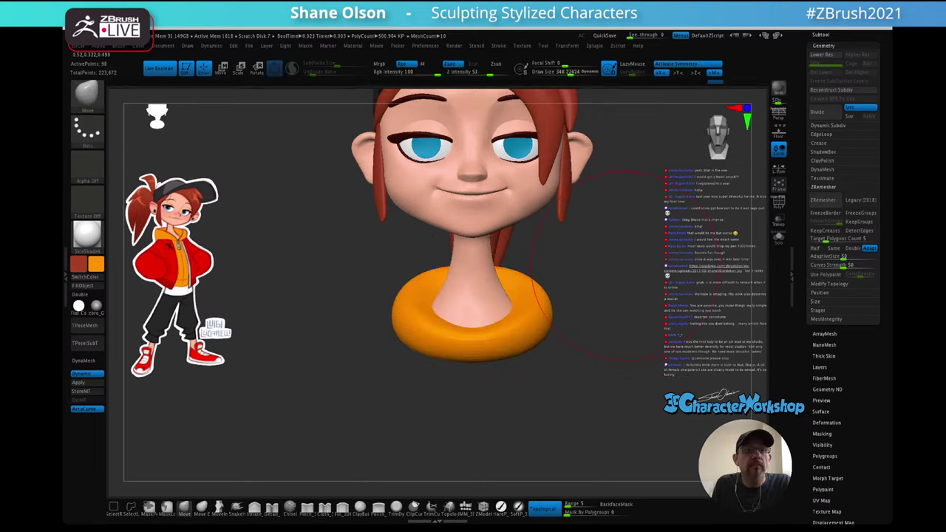
{"action": "mouse_move", "coordinate": [606, 414]}
{"action": "left_mouse_down"}
{"action": "mouse_move", "coordinate": [547, 436]}
{"action": "mouse_move", "coordinate": [521, 428]}
{"action": "mouse_move", "coordinate": [561, 408]}
{"action": "mouse_move", "coordinate": [606, 413]}
{"action": "left_mouse_up"}
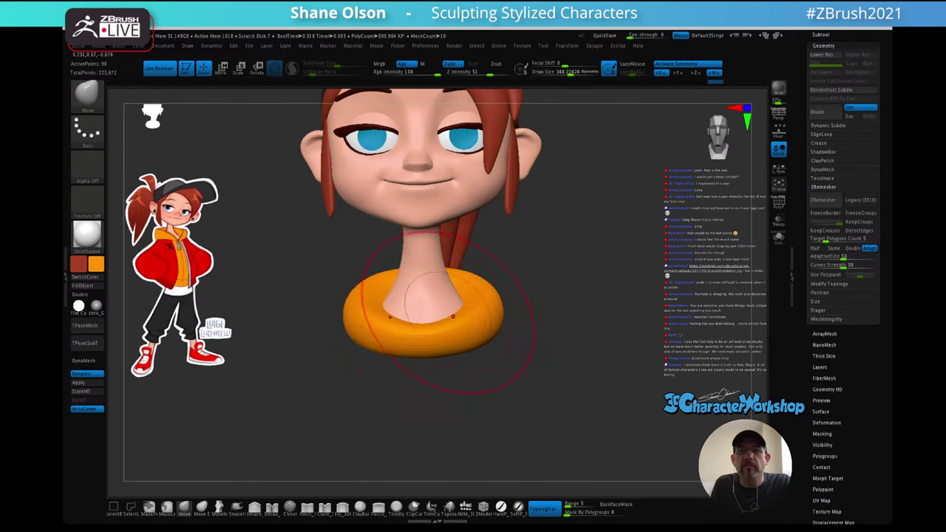
- Reduce the Move brush size to about 163 and pull the collar's front inner edge into a shallow V
{"action": "key", "text": "s"}
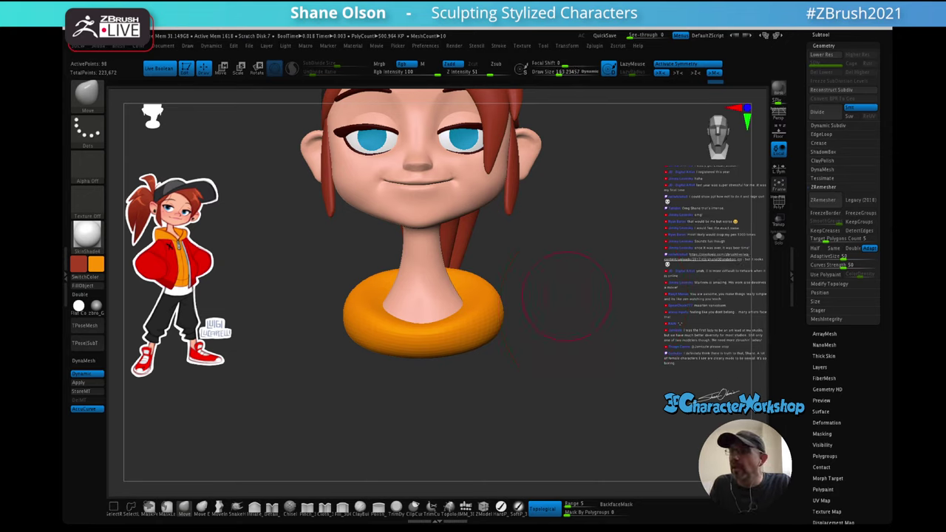
{"action": "mouse_move", "coordinate": [580, 300]}
{"action": "left_mouse_down"}
{"action": "mouse_move", "coordinate": [602, 296]}
{"action": "mouse_move", "coordinate": [584, 287]}
{"action": "left_mouse_up"}
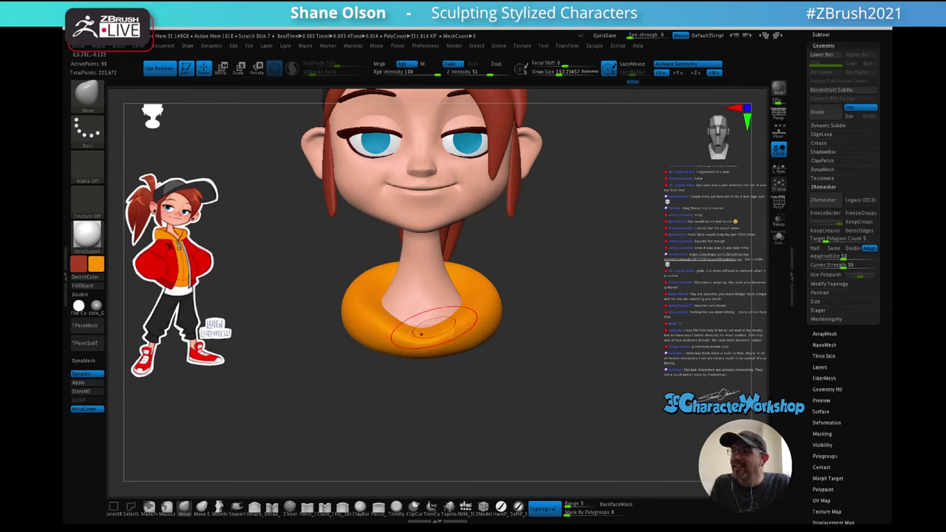
{"action": "mouse_move", "coordinate": [460, 275]}
{"action": "right_mouse_down"}
{"action": "mouse_move", "coordinate": [395, 270]}
{"action": "mouse_move", "coordinate": [419, 285]}
{"action": "mouse_move", "coordinate": [425, 320]}
{"action": "mouse_move", "coordinate": [403, 333]}
{"action": "mouse_move", "coordinate": [451, 297]}
{"action": "mouse_move", "coordinate": [449, 285]}
{"action": "mouse_move", "coordinate": [427, 289]}
{"action": "right_mouse_up"}
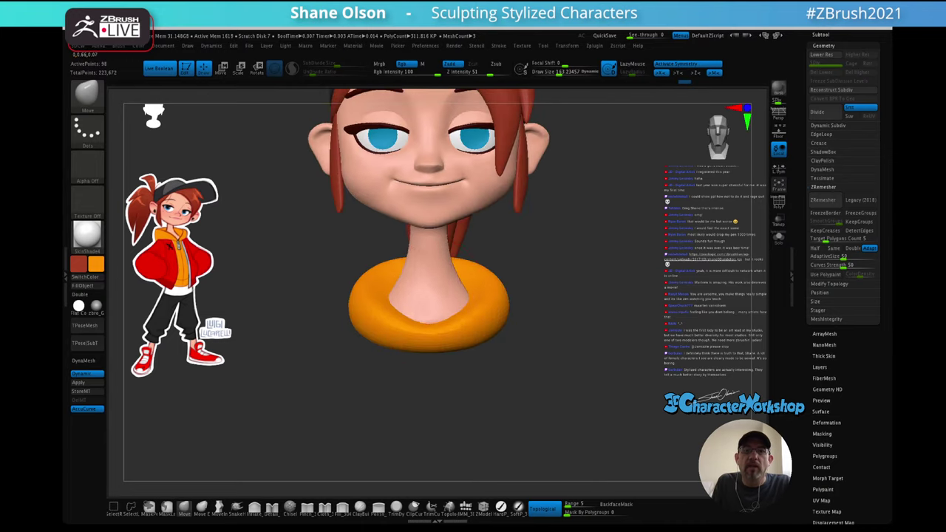
{"action": "left_click_drag", "start_coordinate": [430, 325], "coordinate": [454, 321]}
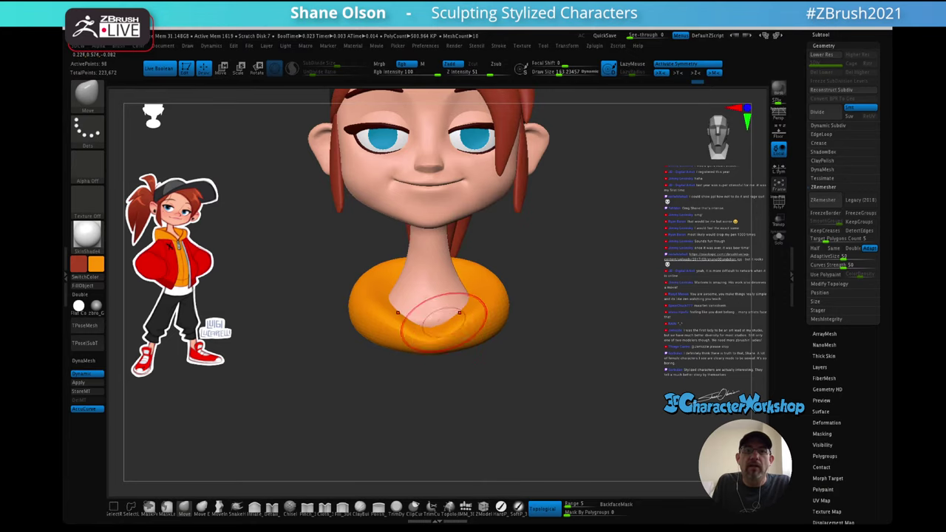
{"action": "right_click_drag", "start_coordinate": [458, 307], "coordinate": [446, 247]}
{"action": "left_click_drag", "start_coordinate": [436, 317], "coordinate": [433, 324]}
- Lift the collar's inner rim on both sides of the front V with the Move brush
{"action": "mouse_move", "coordinate": [428, 321]}
{"action": "right_mouse_down"}
{"action": "mouse_move", "coordinate": [443, 316]}
{"action": "mouse_move", "coordinate": [417, 328]}
{"action": "mouse_move", "coordinate": [514, 296]}
{"action": "mouse_move", "coordinate": [413, 299]}
{"action": "mouse_move", "coordinate": [473, 292]}
{"action": "right_mouse_up"}
{"action": "left_click_drag", "start_coordinate": [454, 274], "coordinate": [445, 271]}
{"action": "right_click_drag", "start_coordinate": [445, 270], "coordinate": [473, 280]}
{"action": "left_click_drag", "start_coordinate": [418, 293], "coordinate": [420, 272]}
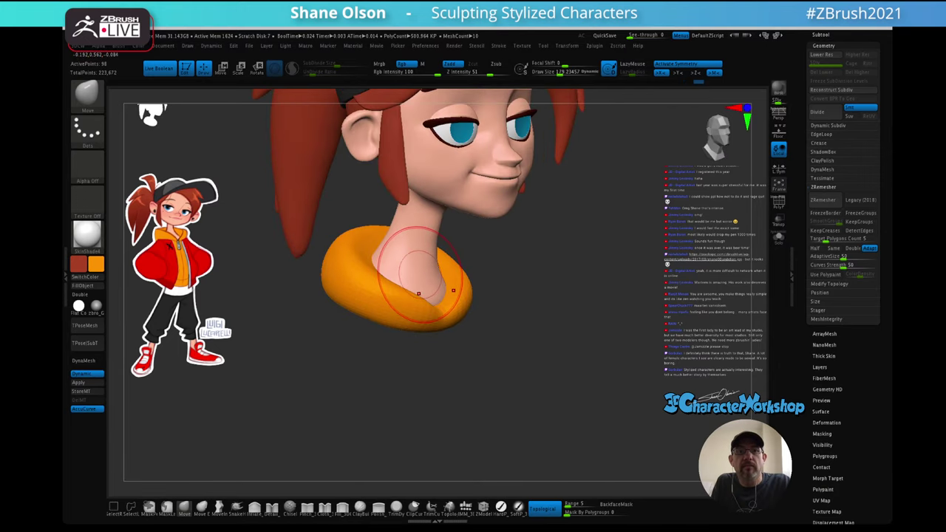
{"action": "right_click_drag", "start_coordinate": [420, 274], "coordinate": [418, 305]}
{"action": "left_click_drag", "start_coordinate": [414, 294], "coordinate": [409, 277]}
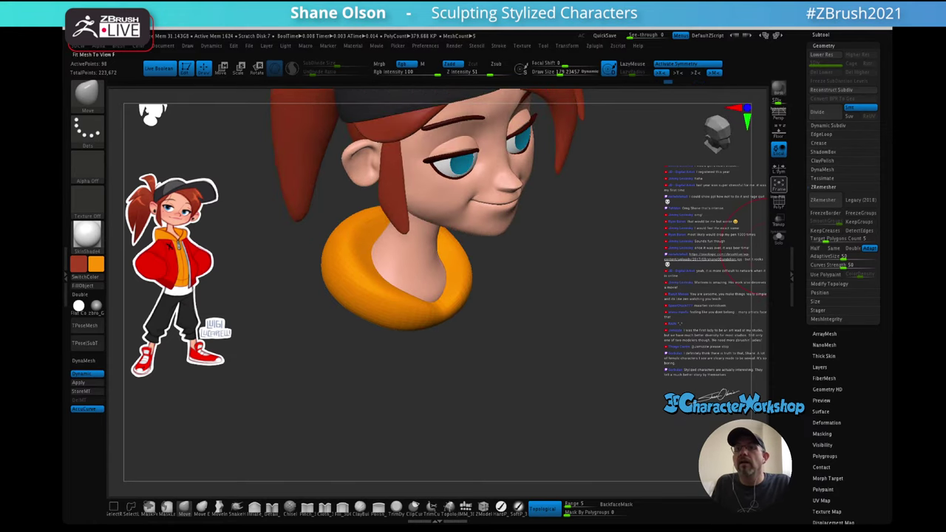
- Turn on transparency and reshape the side and back of the collar's inner rim with the Move brush
{"action": "left_click", "coordinate": [778, 220]}
{"action": "mouse_move", "coordinate": [403, 270]}
{"action": "right_mouse_down"}
{"action": "mouse_move", "coordinate": [440, 255]}
{"action": "mouse_move", "coordinate": [422, 291]}
{"action": "right_mouse_up"}
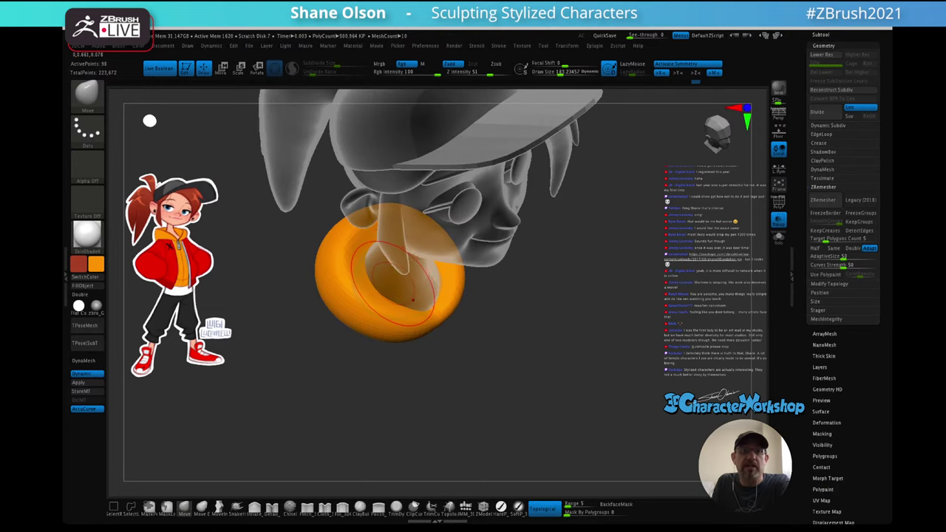
{"action": "right_click_drag", "start_coordinate": [379, 271], "coordinate": [386, 276]}
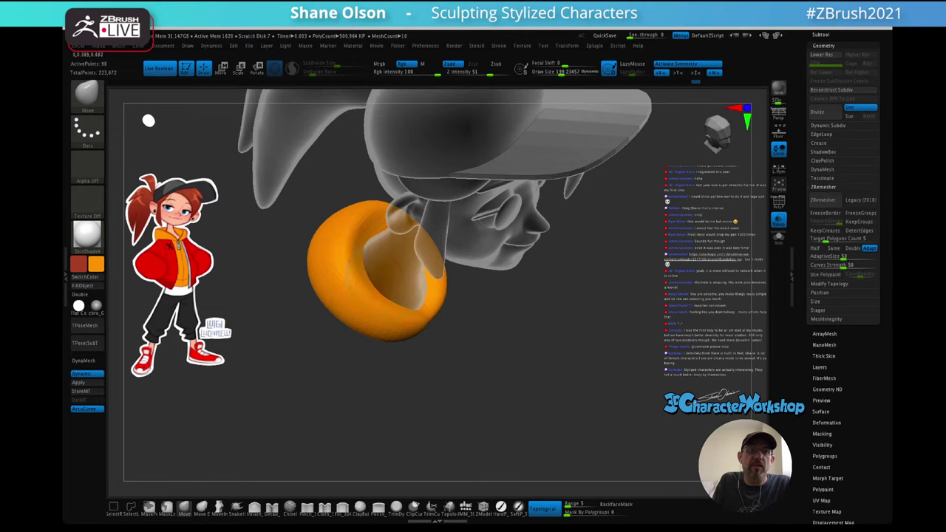
{"action": "left_click_drag", "start_coordinate": [369, 268], "coordinate": [384, 219]}
{"action": "right_click_drag", "start_coordinate": [410, 256], "coordinate": [429, 280]}
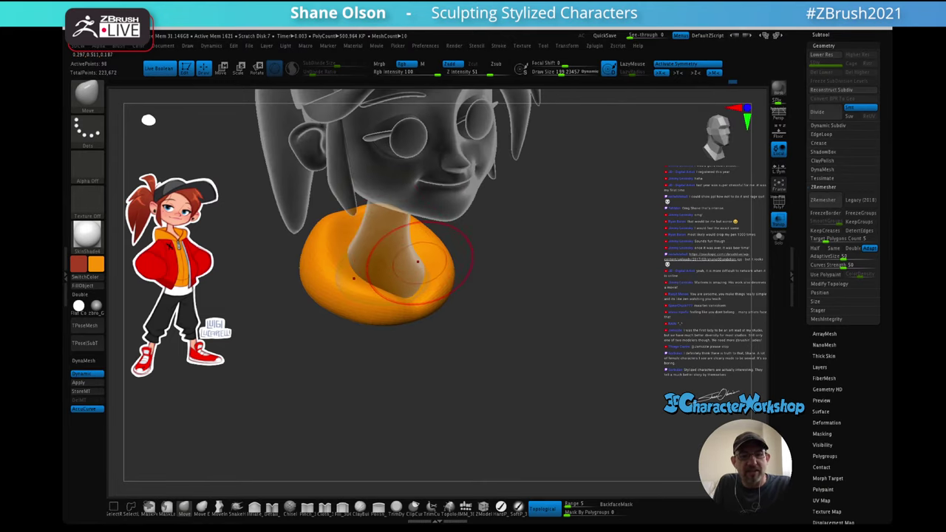
{"action": "right_click_drag", "start_coordinate": [421, 258], "coordinate": [400, 272]}
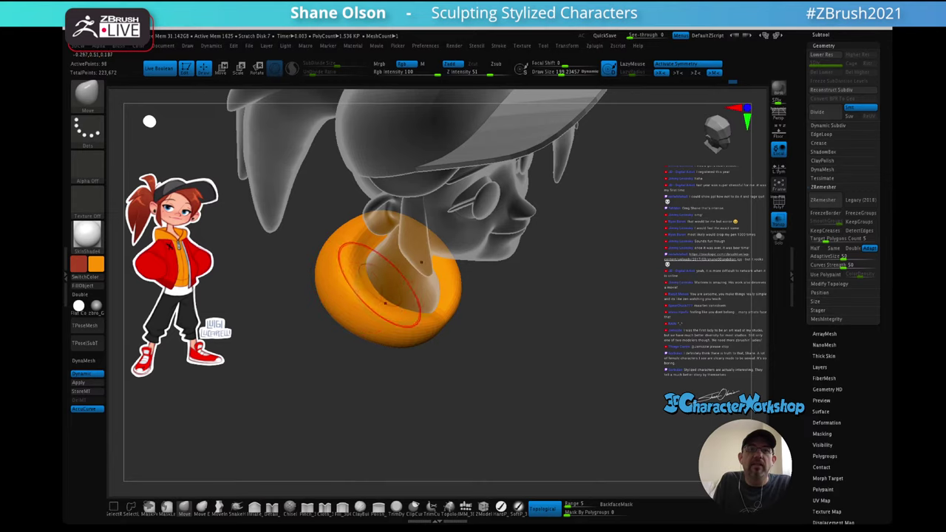
{"action": "left_click_drag", "start_coordinate": [365, 276], "coordinate": [382, 271]}
- Smooth the back of the collar's inner rim around the neck
{"action": "right_click_drag", "start_coordinate": [371, 276], "coordinate": [383, 241]}
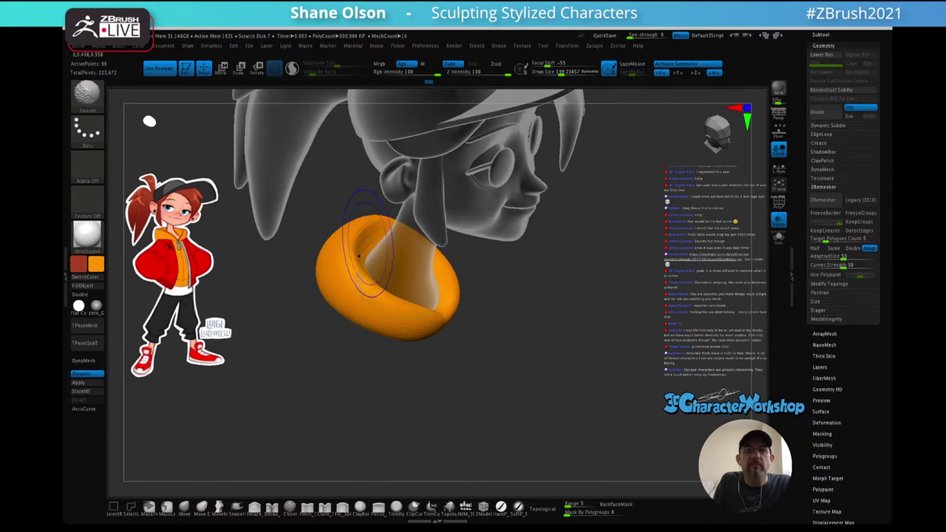
{"action": "left_click_drag", "start_coordinate": [395, 227], "coordinate": [376, 223], "text": "shift"}
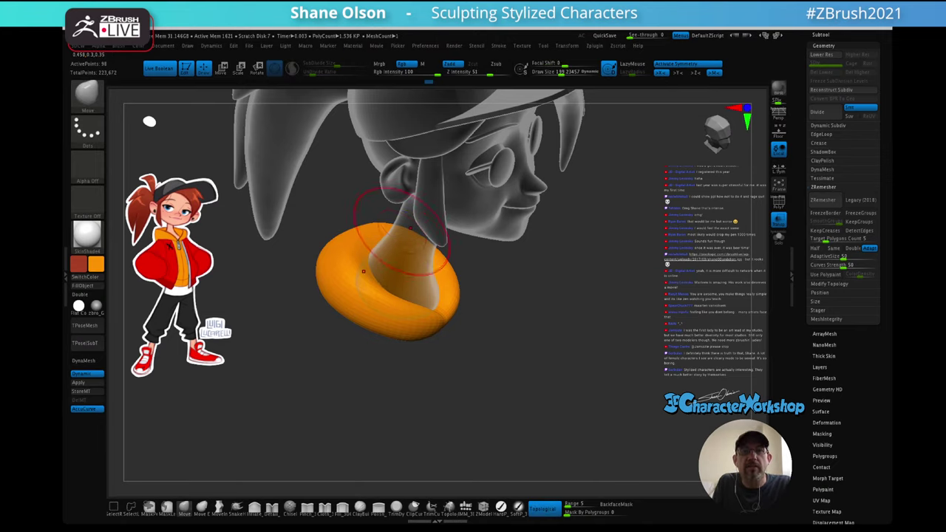
{"action": "left_click_drag", "start_coordinate": [411, 228], "coordinate": [385, 229], "text": "shift"}
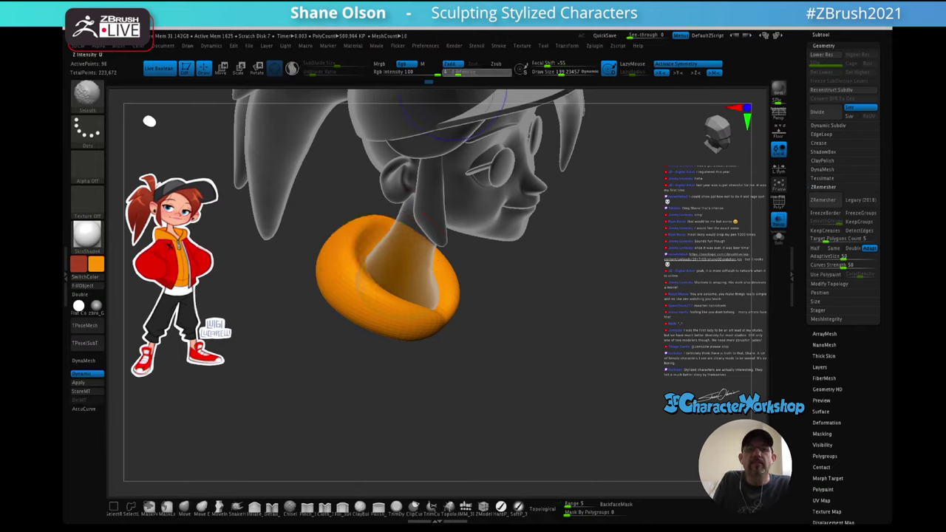
- Show PolyFrame, set the target polygon count to 1, apply the collar's Dynamic Subdivision and ZRemesh it
{"action": "mouse_move", "coordinate": [591, 296]}
{"action": "left_mouse_down"}
{"action": "mouse_move", "coordinate": [510, 293]}
{"action": "mouse_move", "coordinate": [645, 313]}
{"action": "mouse_move", "coordinate": [695, 276]}
{"action": "mouse_move", "coordinate": [608, 287]}
{"action": "left_mouse_up"}
{"action": "key", "text": "shift+f"}
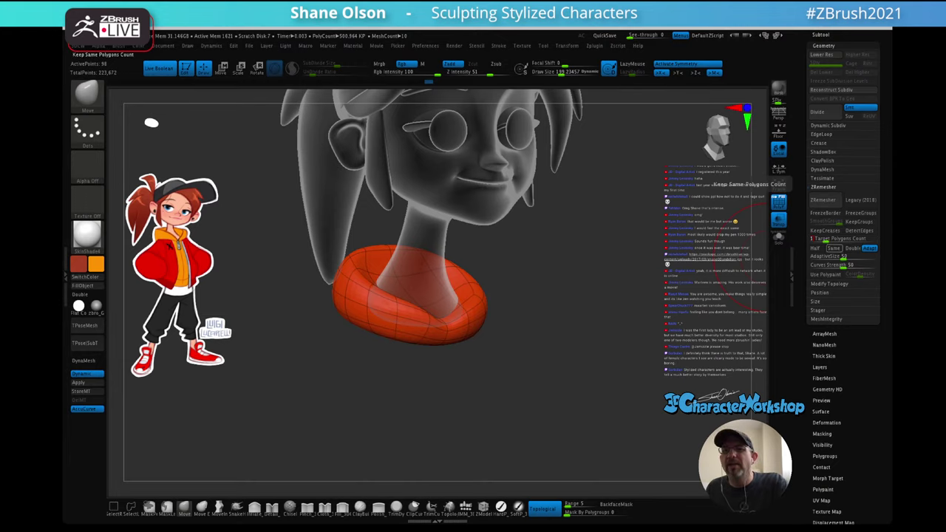
{"action": "left_click", "coordinate": [823, 200]}
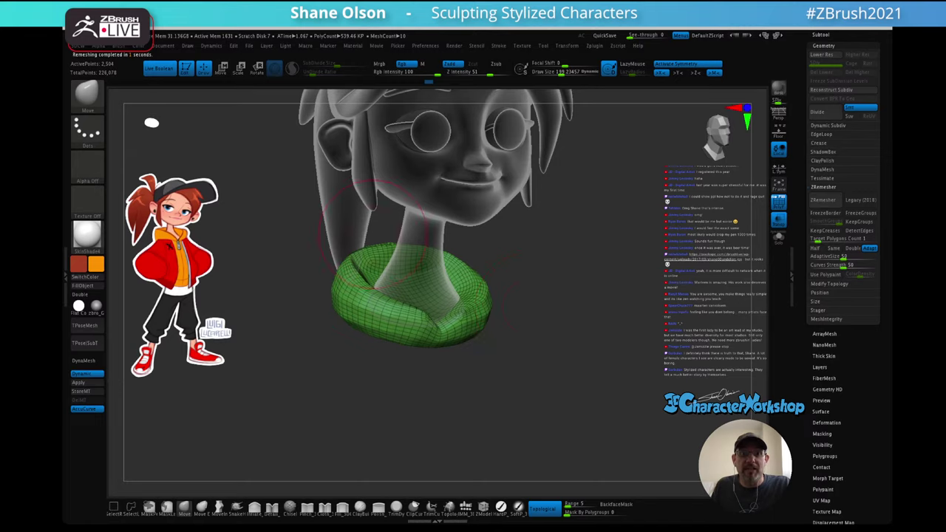
{"action": "key", "text": "ctrl+z"}
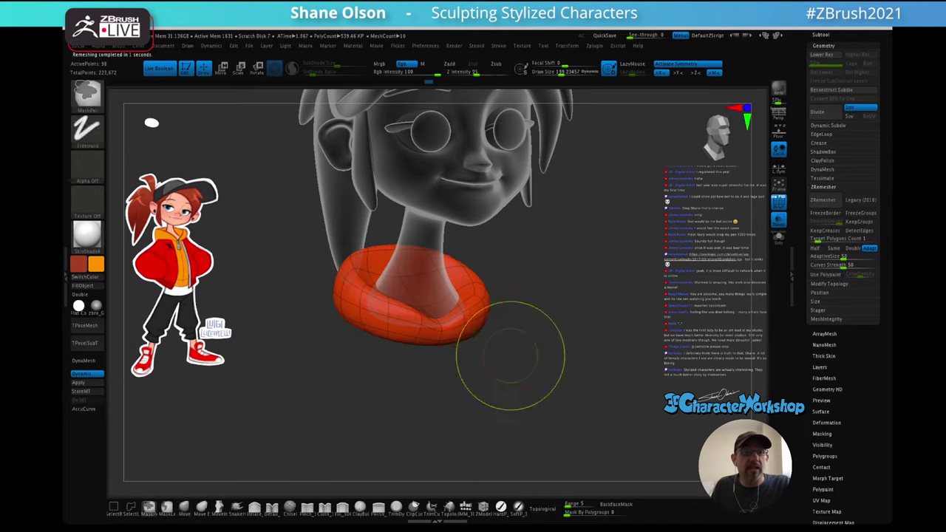
{"action": "left_click", "coordinate": [90, 383]}
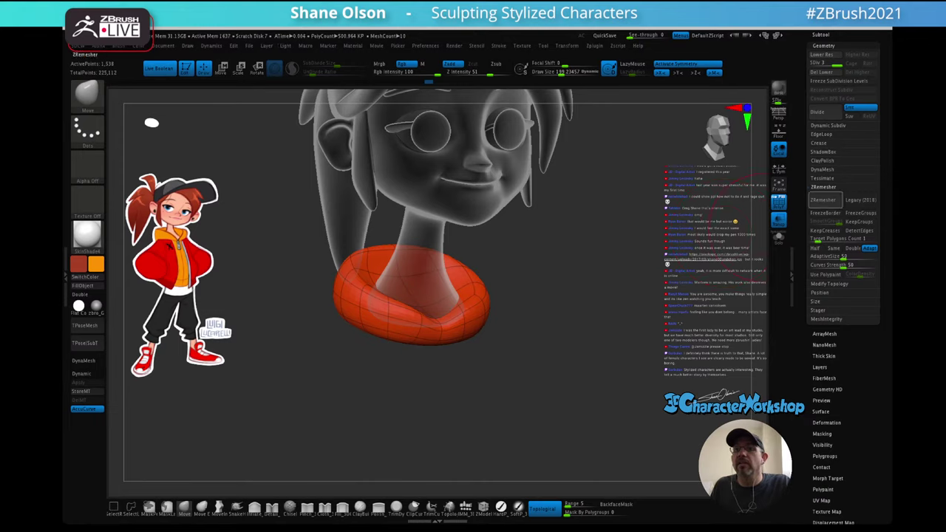
{"action": "left_click", "coordinate": [823, 200]}
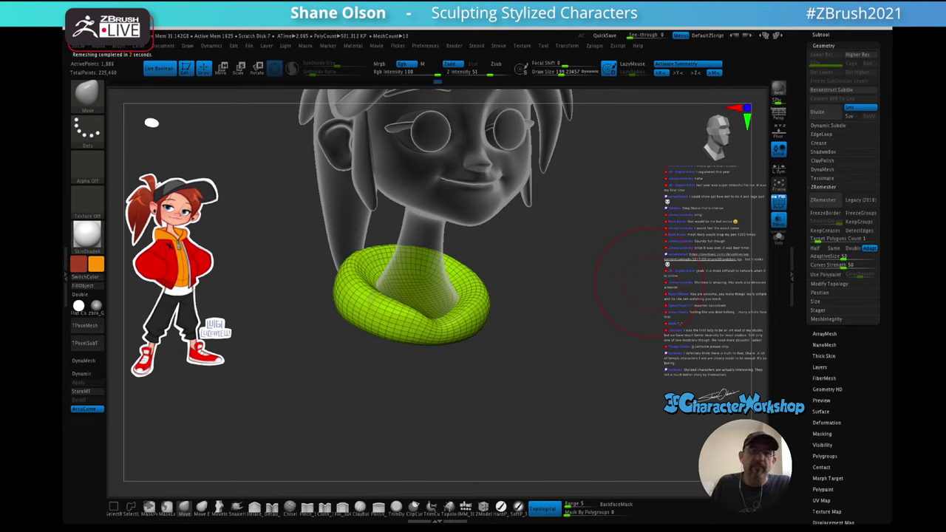
- Adjust the remeshed collar's inner rim around the neck with the Move brush and turn off transparency
{"action": "mouse_move", "coordinate": [584, 285]}
{"action": "left_mouse_down"}
{"action": "mouse_move", "coordinate": [555, 296]}
{"action": "mouse_move", "coordinate": [466, 292]}
{"action": "mouse_move", "coordinate": [565, 299]}
{"action": "mouse_move", "coordinate": [594, 284]}
{"action": "mouse_move", "coordinate": [627, 311]}
{"action": "mouse_move", "coordinate": [592, 332]}
{"action": "left_mouse_up"}
{"action": "mouse_move", "coordinate": [397, 262]}
{"action": "left_mouse_down", "text": "shift"}
{"action": "mouse_move", "coordinate": [395, 300]}
{"action": "mouse_move", "coordinate": [403, 288]}
{"action": "left_mouse_up", "text": "shift"}
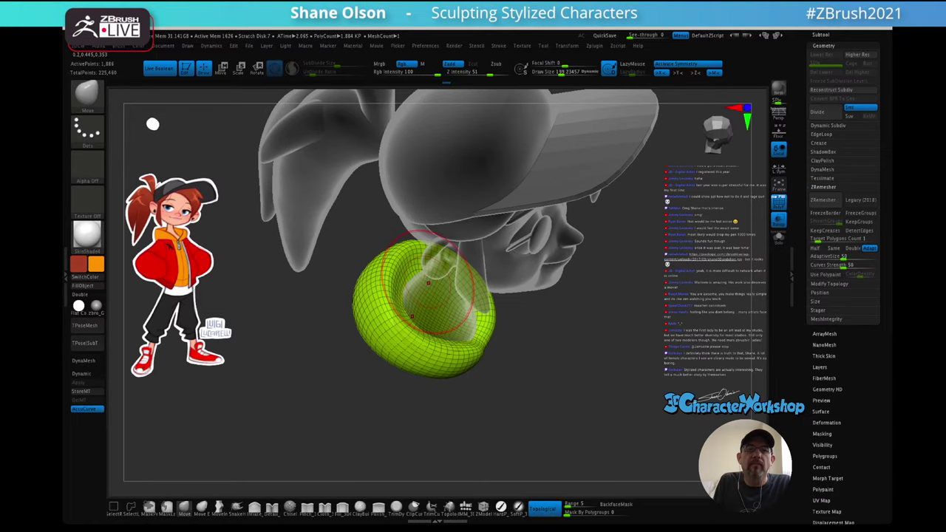
{"action": "mouse_move", "coordinate": [528, 333]}
{"action": "left_mouse_down"}
{"action": "mouse_move", "coordinate": [531, 373]}
{"action": "mouse_move", "coordinate": [517, 321]}
{"action": "mouse_move", "coordinate": [459, 329]}
{"action": "mouse_move", "coordinate": [404, 319]}
{"action": "left_mouse_up"}
{"action": "left_click_drag", "start_coordinate": [517, 317], "coordinate": [558, 337]}
{"action": "left_click_drag", "start_coordinate": [407, 328], "coordinate": [414, 322]}
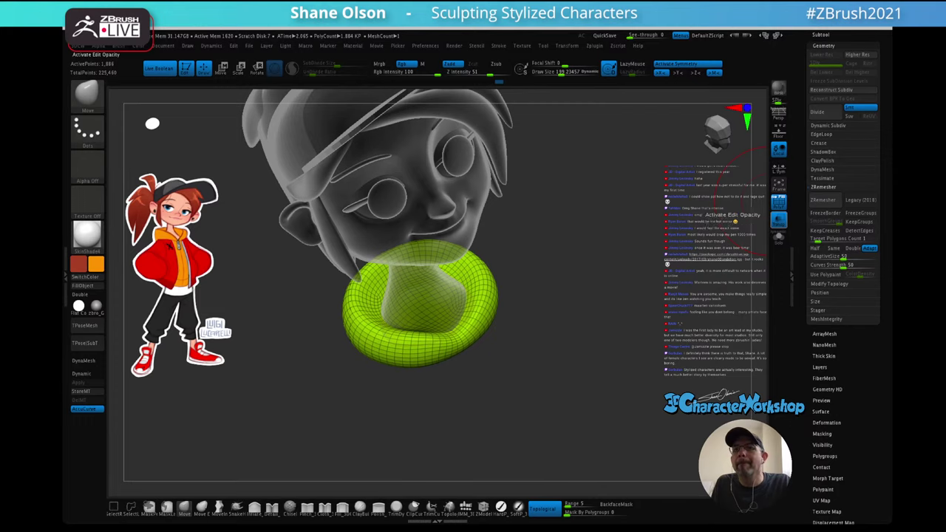
{"action": "left_click", "coordinate": [778, 220]}
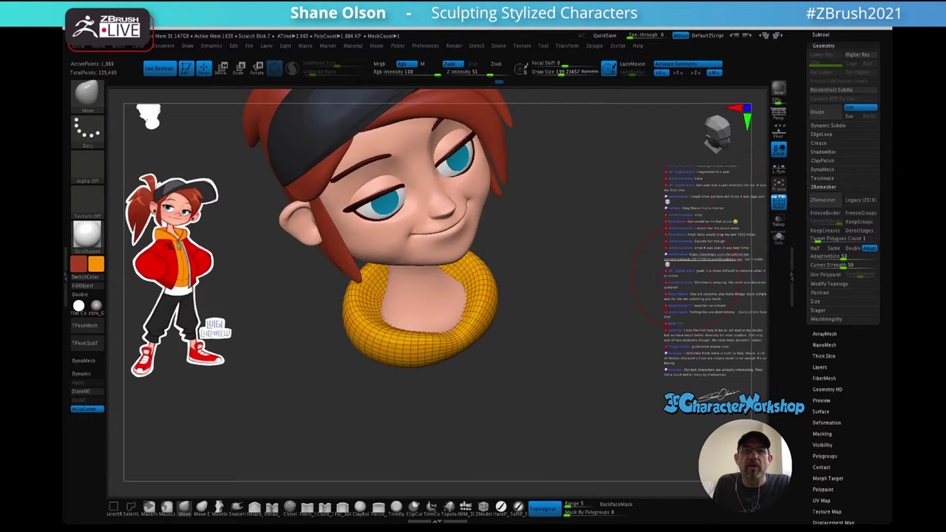
- Hide PolyFrame and pull the collar's lower back edge down into a hanging hood shape with the Move brush
{"action": "key", "text": "shift+f"}
{"action": "mouse_move", "coordinate": [686, 278]}
{"action": "left_mouse_down"}
{"action": "mouse_move", "coordinate": [699, 240]}
{"action": "mouse_move", "coordinate": [587, 262]}
{"action": "left_mouse_up"}
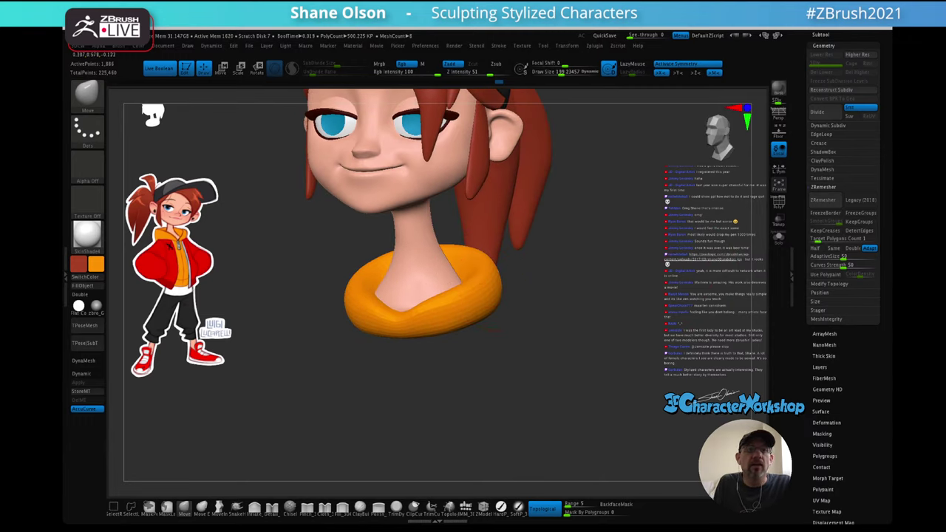
{"action": "mouse_move", "coordinate": [640, 314]}
{"action": "left_mouse_down"}
{"action": "mouse_move", "coordinate": [565, 302]}
{"action": "mouse_move", "coordinate": [519, 319]}
{"action": "mouse_move", "coordinate": [551, 292]}
{"action": "left_mouse_up"}
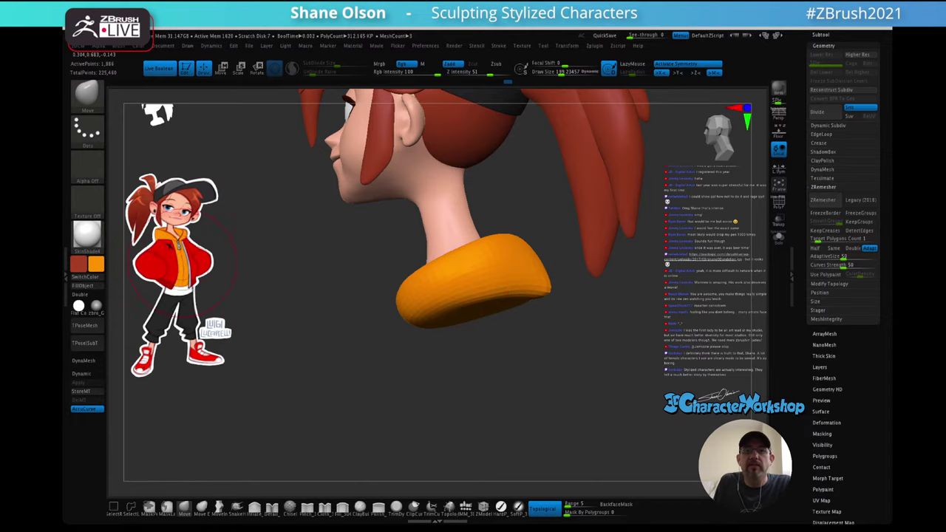
{"action": "mouse_move", "coordinate": [510, 363]}
{"action": "left_mouse_down"}
{"action": "mouse_move", "coordinate": [534, 356]}
{"action": "mouse_move", "coordinate": [518, 350]}
{"action": "mouse_move", "coordinate": [510, 375]}
{"action": "mouse_move", "coordinate": [507, 362]}
{"action": "mouse_move", "coordinate": [502, 372]}
{"action": "left_mouse_up"}
{"action": "left_click_drag", "start_coordinate": [525, 294], "coordinate": [565, 319]}
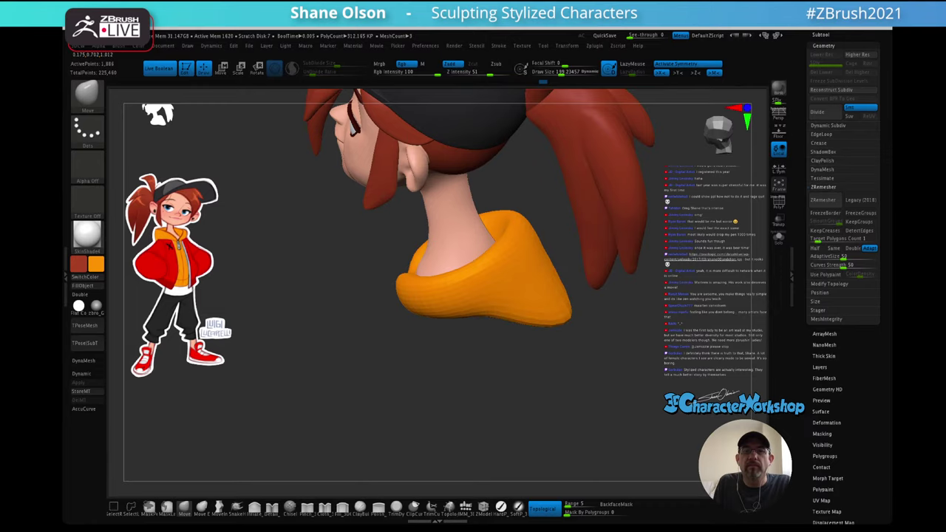
{"action": "mouse_move", "coordinate": [502, 370]}
{"action": "left_mouse_down"}
{"action": "mouse_move", "coordinate": [550, 346]}
{"action": "mouse_move", "coordinate": [509, 352]}
{"action": "left_mouse_up"}
{"action": "left_click_drag", "start_coordinate": [555, 319], "coordinate": [567, 346]}
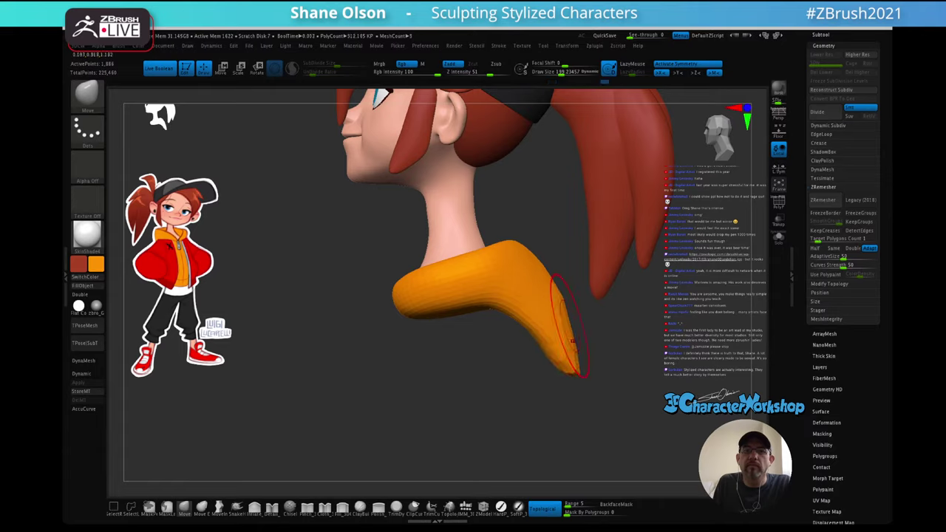
- Reshape the hanging hood's side contour and lower tip at the back with the Move brush
{"action": "left_click_drag", "start_coordinate": [545, 287], "coordinate": [552, 292]}
{"action": "left_click_drag", "start_coordinate": [591, 362], "coordinate": [536, 351]}
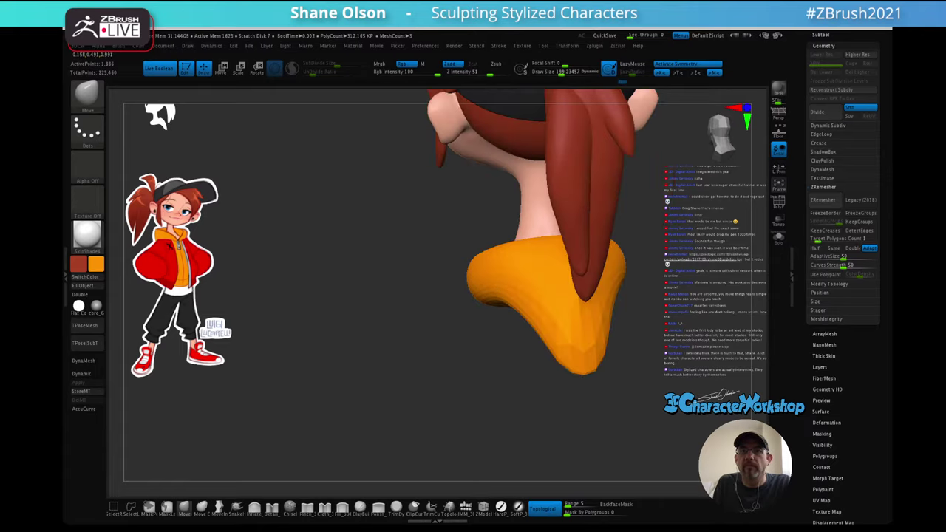
{"action": "left_click_drag", "start_coordinate": [535, 392], "coordinate": [558, 399]}
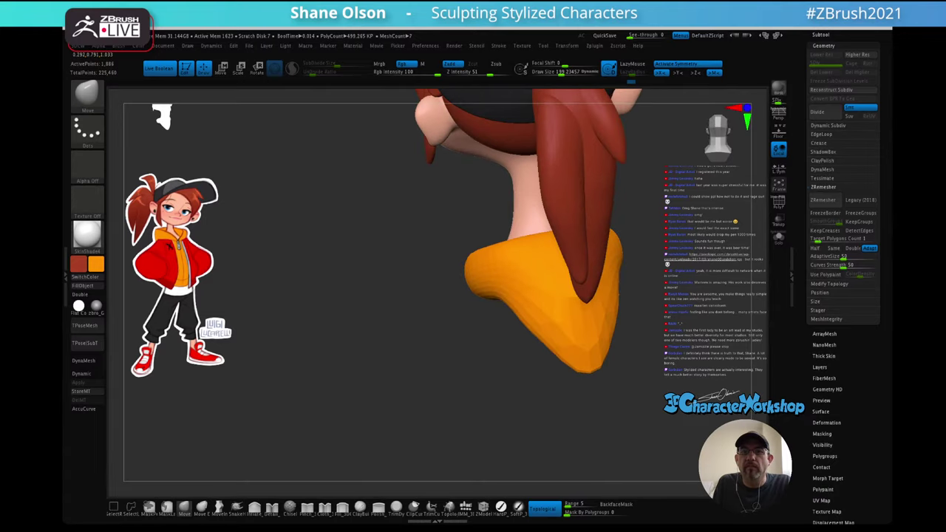
{"action": "left_click_drag", "start_coordinate": [574, 346], "coordinate": [582, 369]}
{"action": "mouse_move", "coordinate": [422, 325]}
{"action": "left_mouse_down"}
{"action": "mouse_move", "coordinate": [505, 331]}
{"action": "mouse_move", "coordinate": [425, 329]}
{"action": "left_mouse_up"}
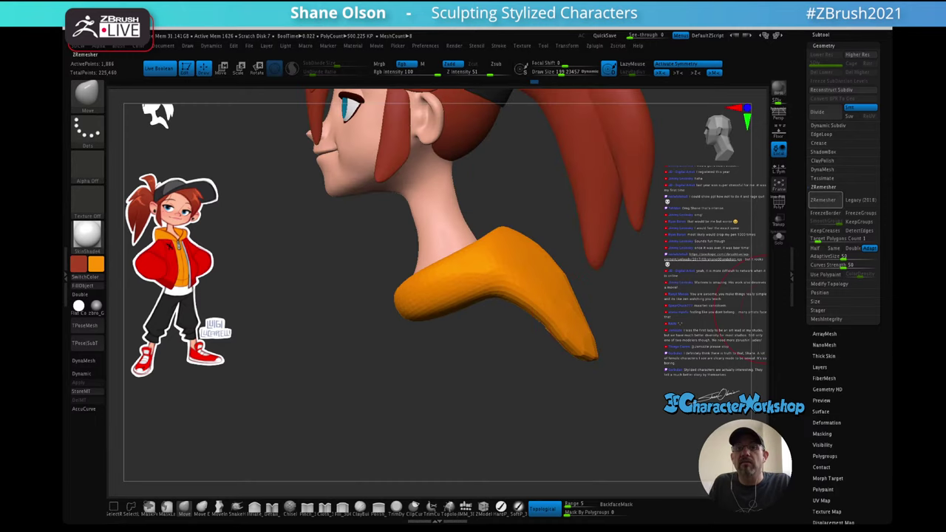
- ZRemesh the stretched collar and smooth its back surface with PolyFrame shown
{"action": "left_click", "coordinate": [823, 200]}
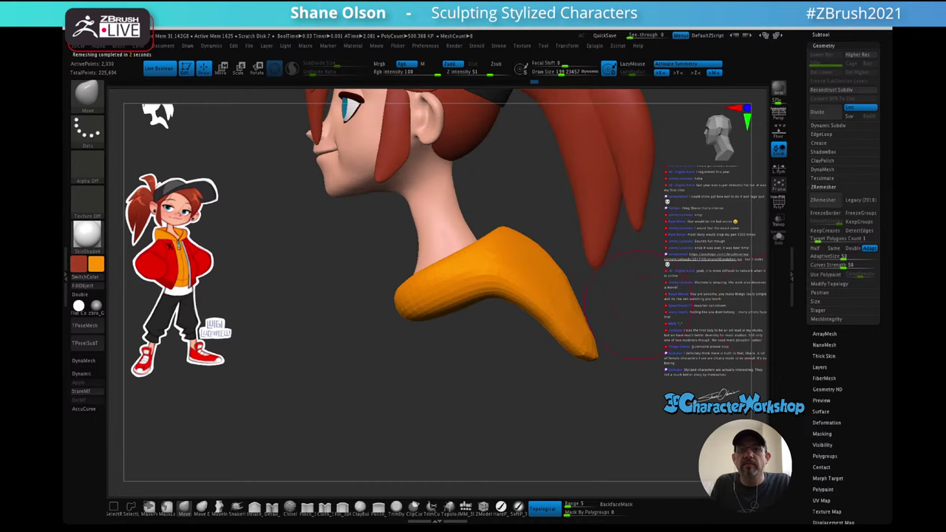
{"action": "left_click_drag", "start_coordinate": [628, 308], "coordinate": [589, 311]}
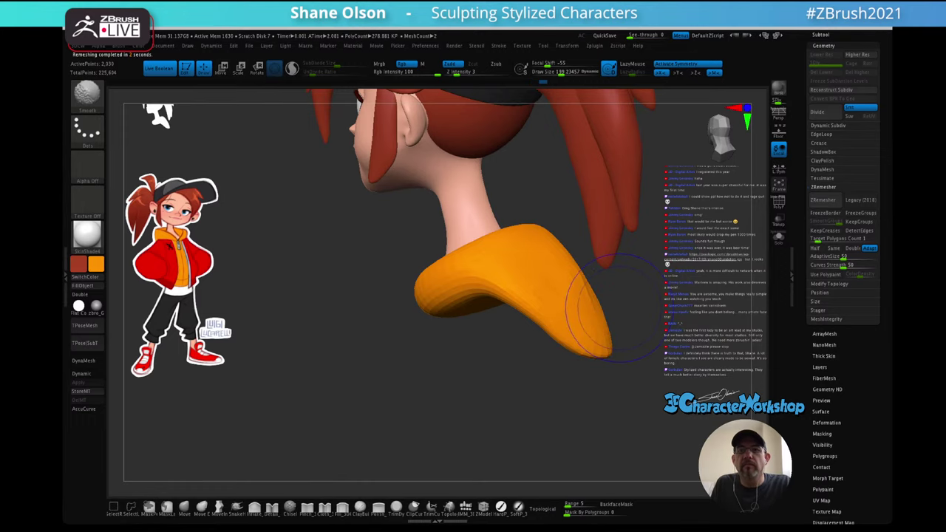
{"action": "key", "text": "shift+f"}
{"action": "left_click_drag", "start_coordinate": [628, 312], "coordinate": [597, 312]}
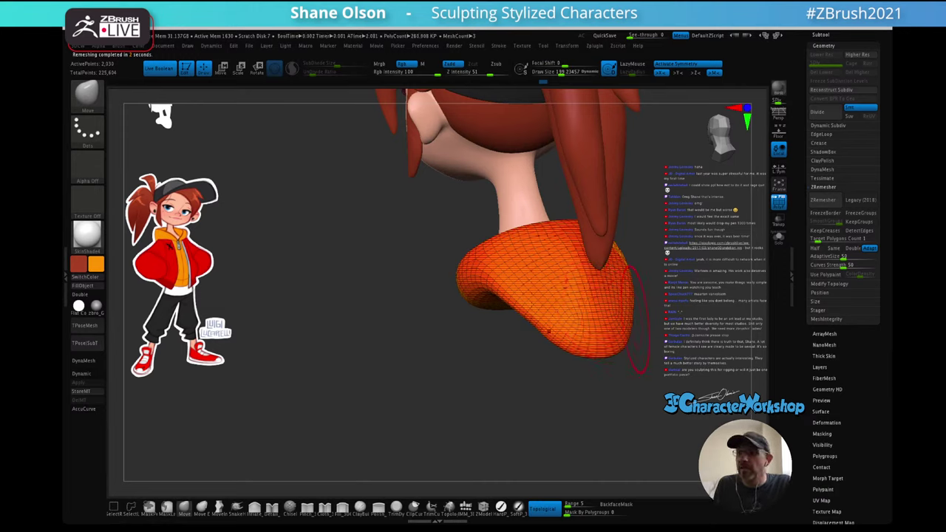
{"action": "left_click_drag", "start_coordinate": [637, 319], "coordinate": [623, 305]}
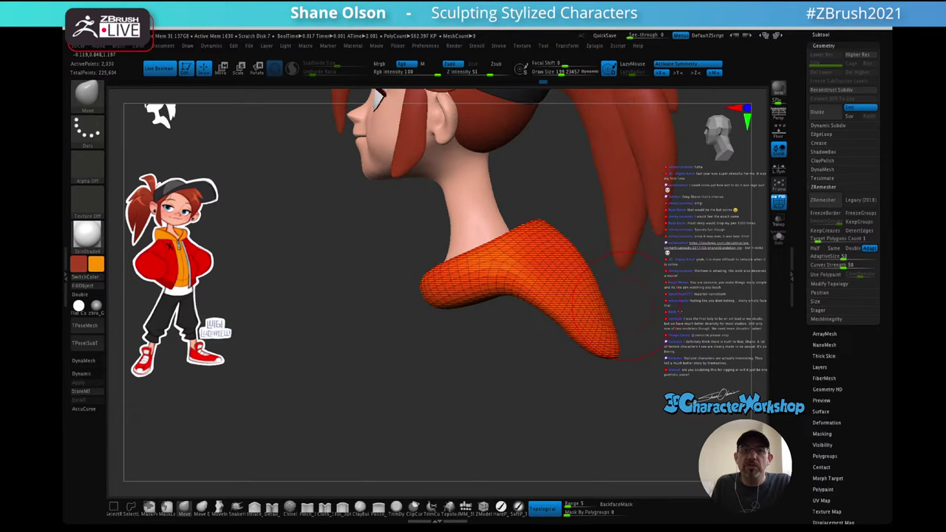
{"action": "left_click_drag", "start_coordinate": [582, 276], "coordinate": [591, 282], "text": "shift"}
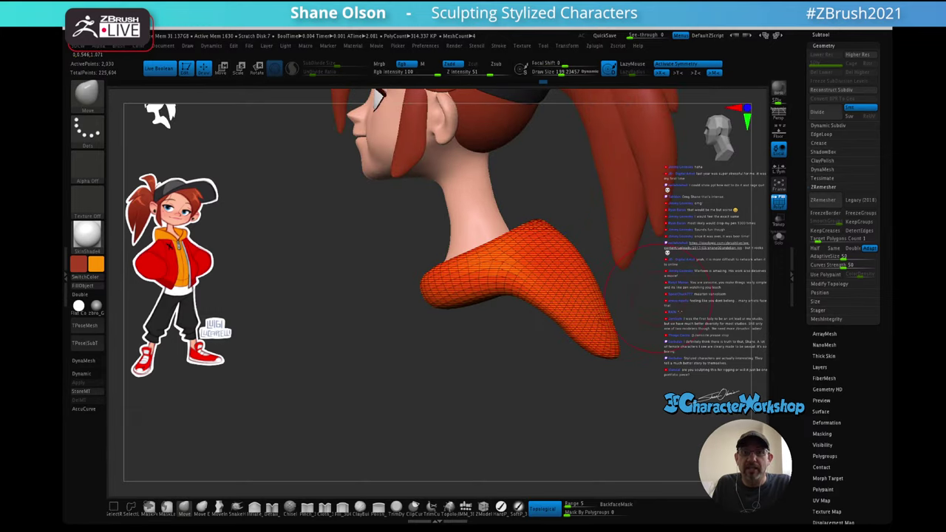
- Smooth the side and back of the hood, and hide PolyFrame to check the collar from the front
{"action": "left_click_drag", "start_coordinate": [660, 299], "coordinate": [623, 301]}
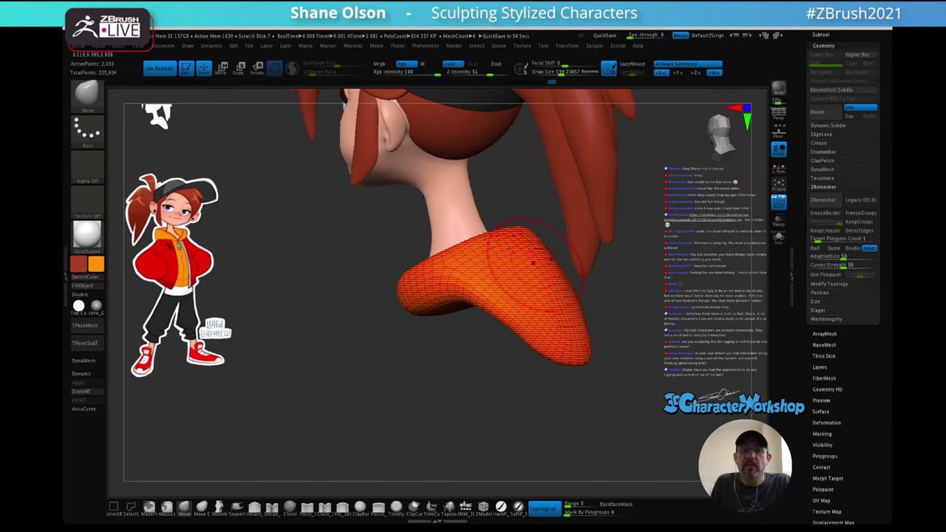
{"action": "left_click_drag", "start_coordinate": [633, 310], "coordinate": [589, 319]}
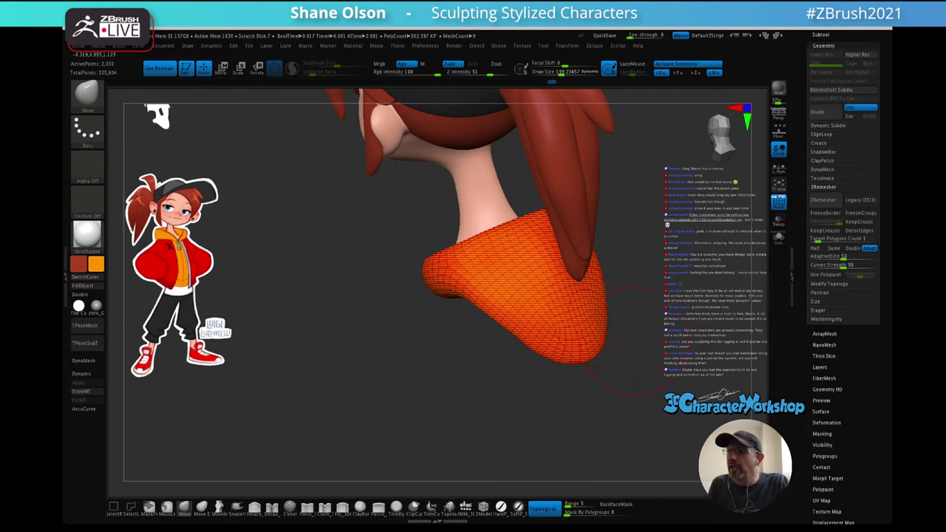
{"action": "left_click_drag", "start_coordinate": [654, 329], "coordinate": [683, 334]}
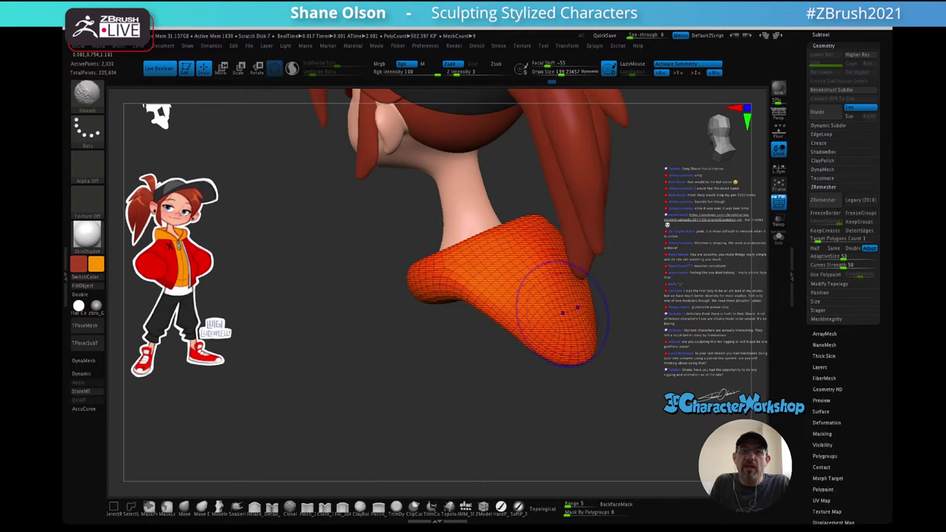
{"action": "left_click_drag", "start_coordinate": [562, 312], "coordinate": [721, 322], "text": "shift"}
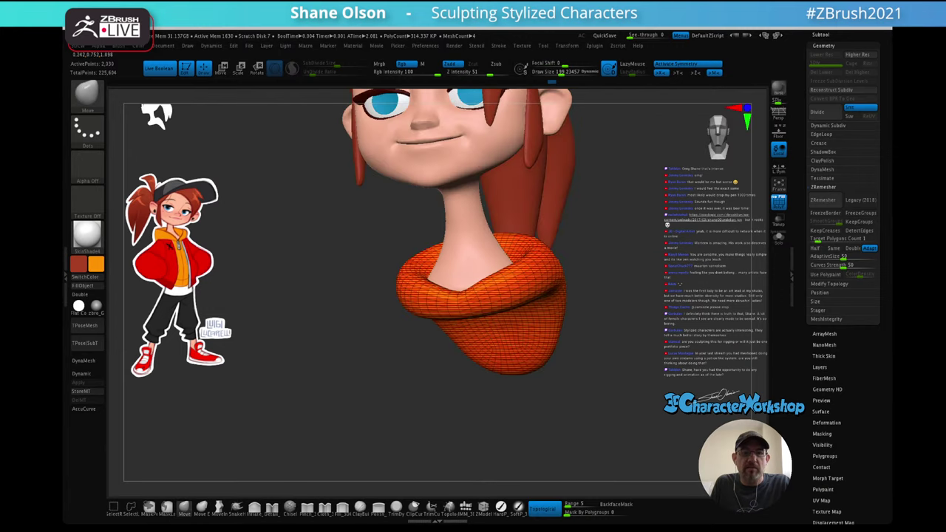
{"action": "key", "text": "shift+f"}
{"action": "mouse_move", "coordinate": [628, 318]}
{"action": "left_mouse_down"}
{"action": "mouse_move", "coordinate": [676, 321]}
{"action": "mouse_move", "coordinate": [628, 311]}
{"action": "mouse_move", "coordinate": [628, 273]}
{"action": "mouse_move", "coordinate": [647, 327]}
{"action": "mouse_move", "coordinate": [721, 323]}
{"action": "mouse_move", "coordinate": [620, 325]}
{"action": "left_mouse_up"}
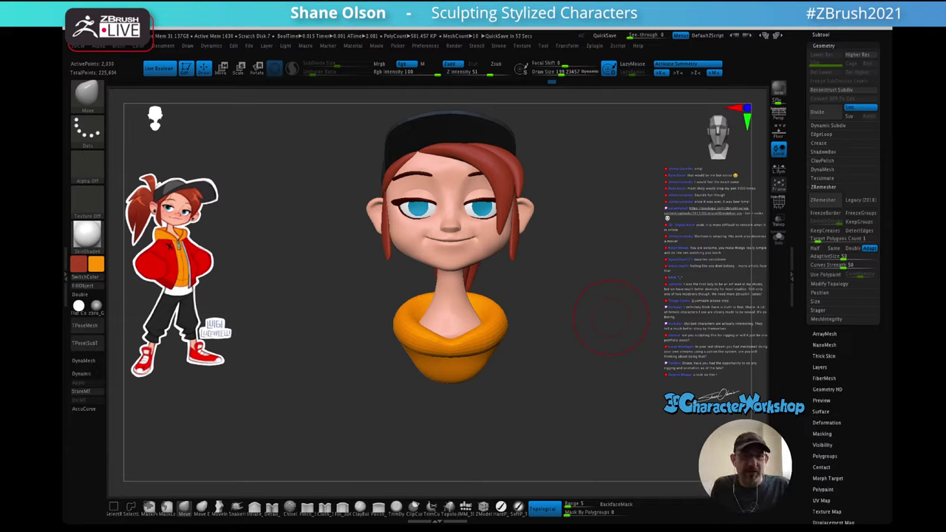
{"action": "mouse_move", "coordinate": [565, 375]}
{"action": "left_mouse_down"}
{"action": "mouse_move", "coordinate": [517, 363]}
{"action": "mouse_move", "coordinate": [568, 352]}
{"action": "mouse_move", "coordinate": [563, 395]}
{"action": "left_mouse_up"}
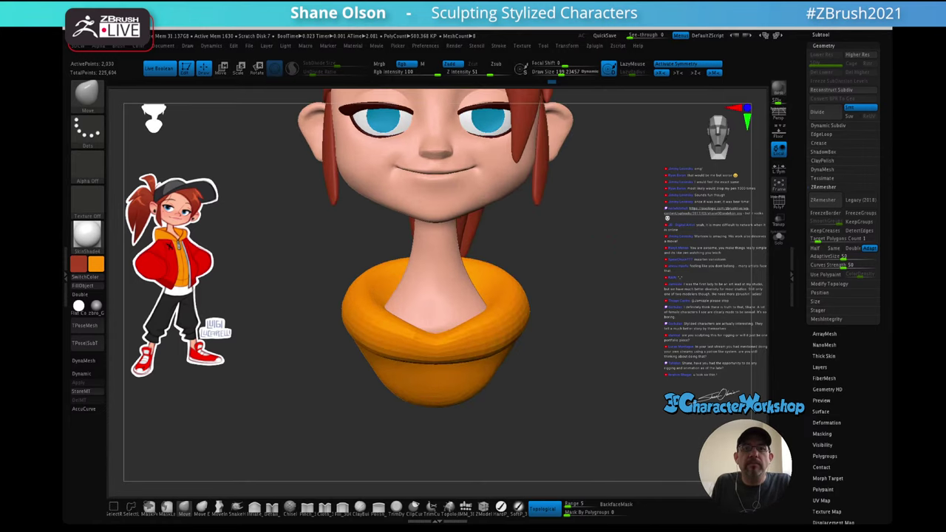
{"action": "left_click_drag", "start_coordinate": [556, 189], "coordinate": [574, 299], "text": "alt"}
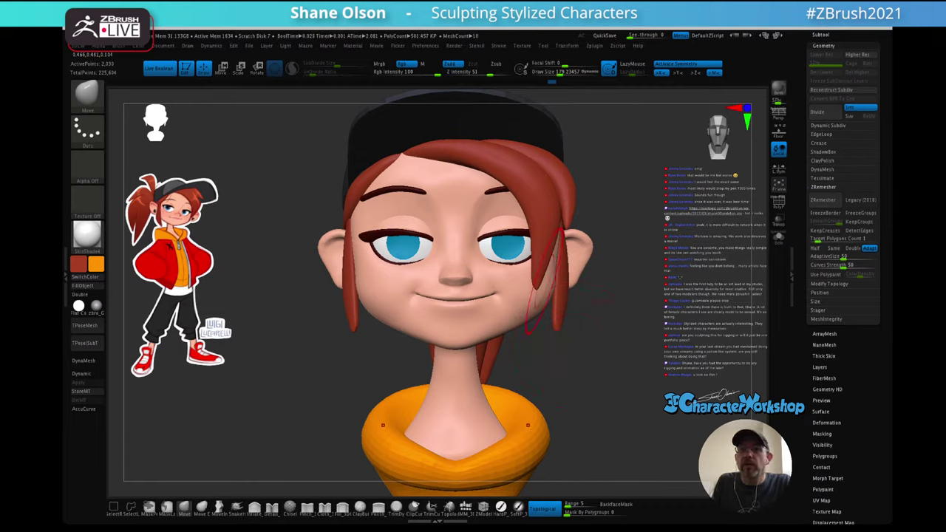
- Turn off Live Boolean and hide the blue iris spheres in the Eyes folder
{"action": "left_click", "coordinate": [161, 68]}
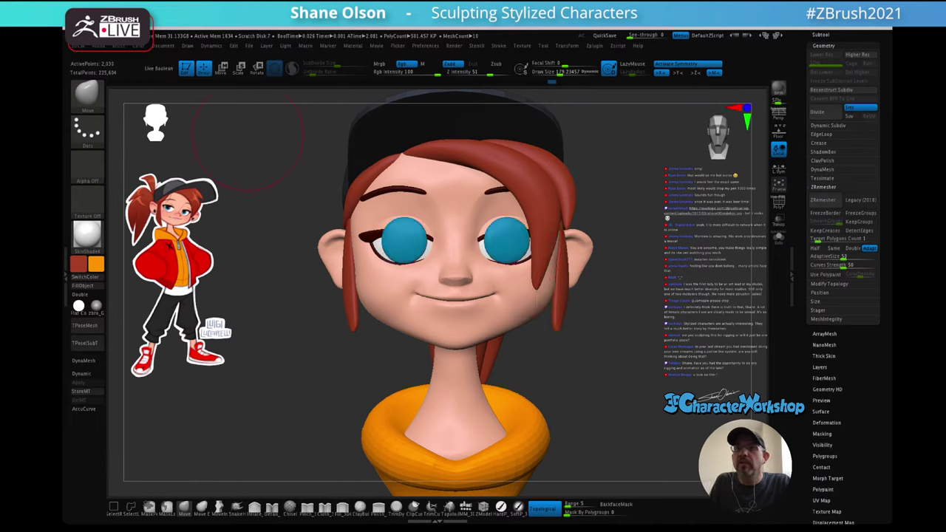
{"action": "left_click_drag", "start_coordinate": [804, 183], "coordinate": [804, 326]}
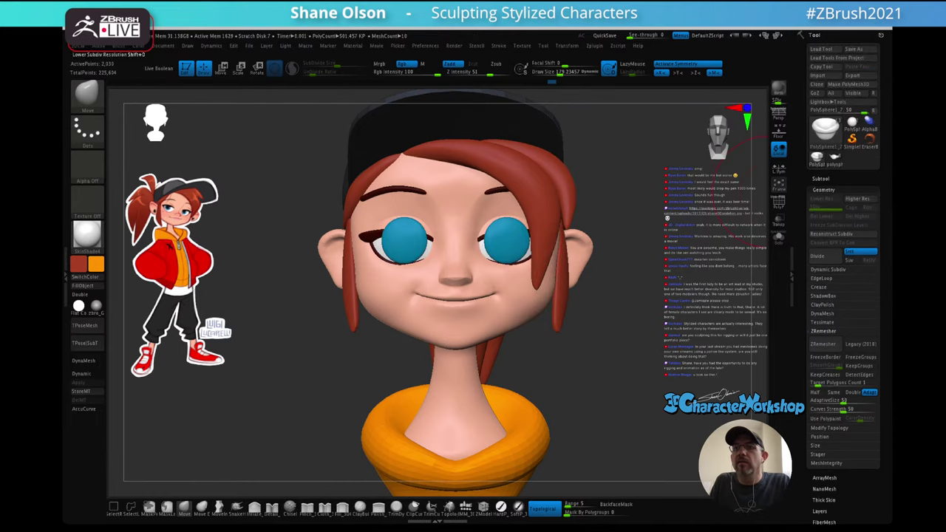
{"action": "left_click", "coordinate": [821, 179]}
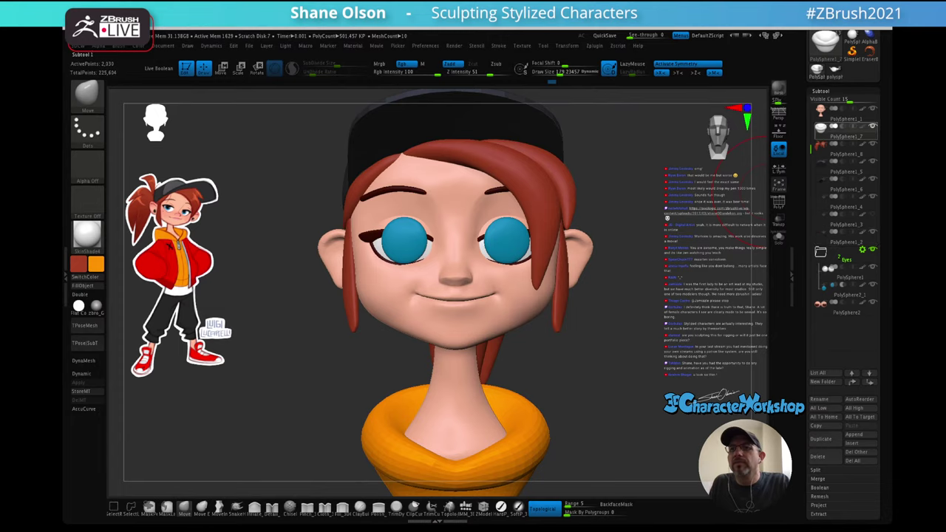
{"action": "left_click", "coordinate": [873, 285]}
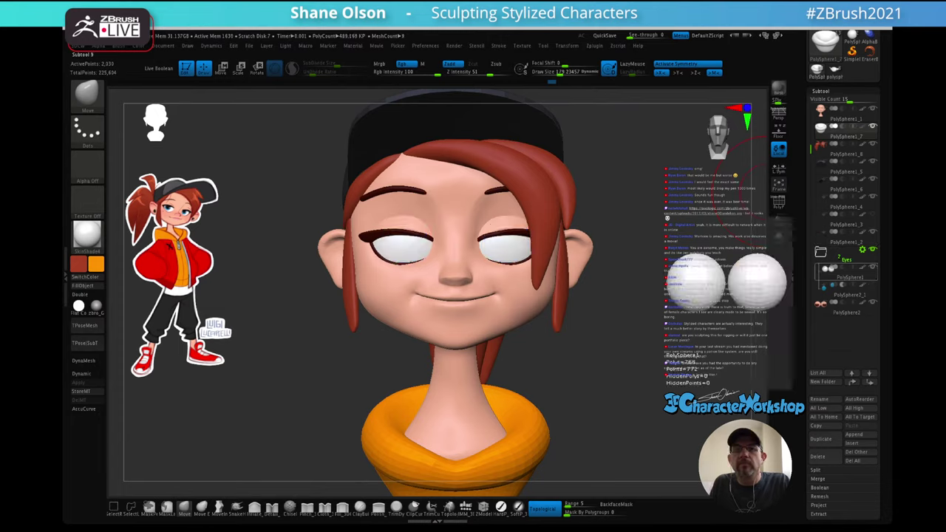
{"action": "left_click_drag", "start_coordinate": [665, 214], "coordinate": [651, 188]}
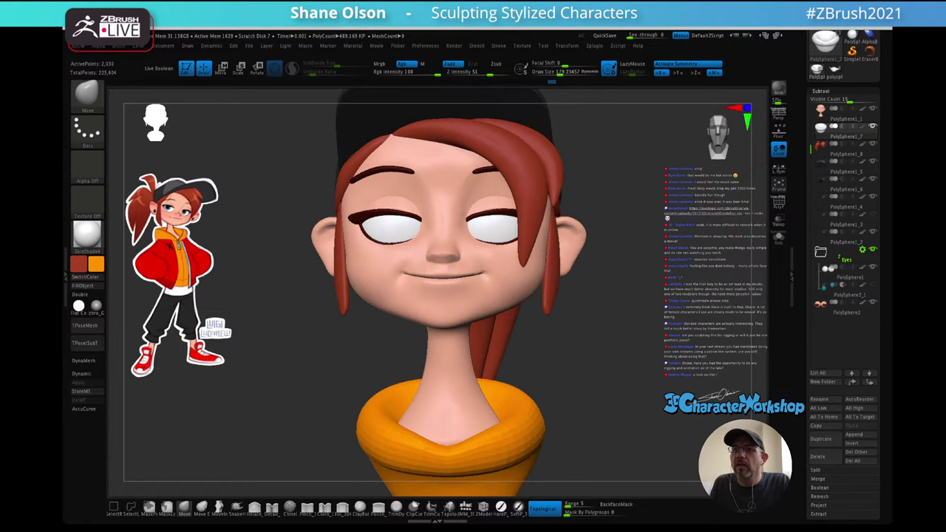
- Select the white eyeball spheres, show PolyFrame and reduce the brush's draw size to about 81
{"action": "left_click", "coordinate": [850, 273]}
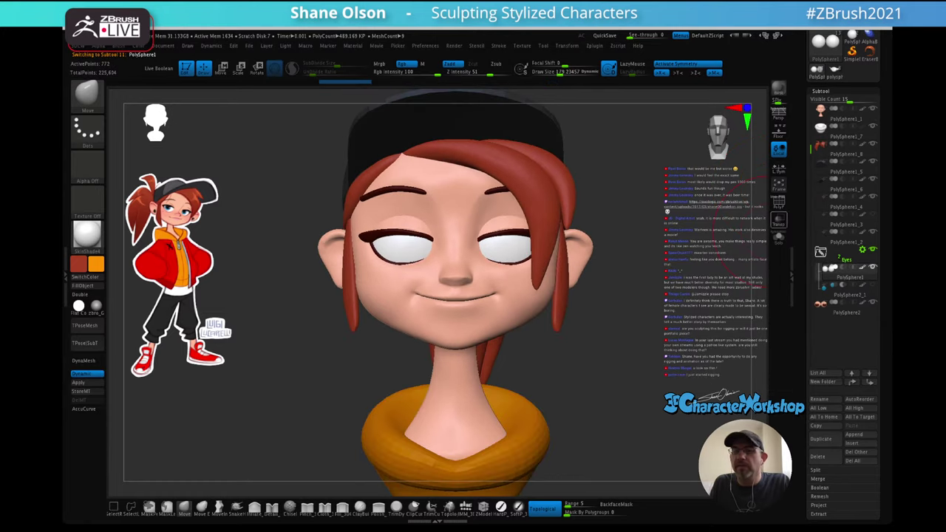
{"action": "left_click_drag", "start_coordinate": [646, 296], "coordinate": [669, 318]}
{"action": "key", "text": "shift+f"}
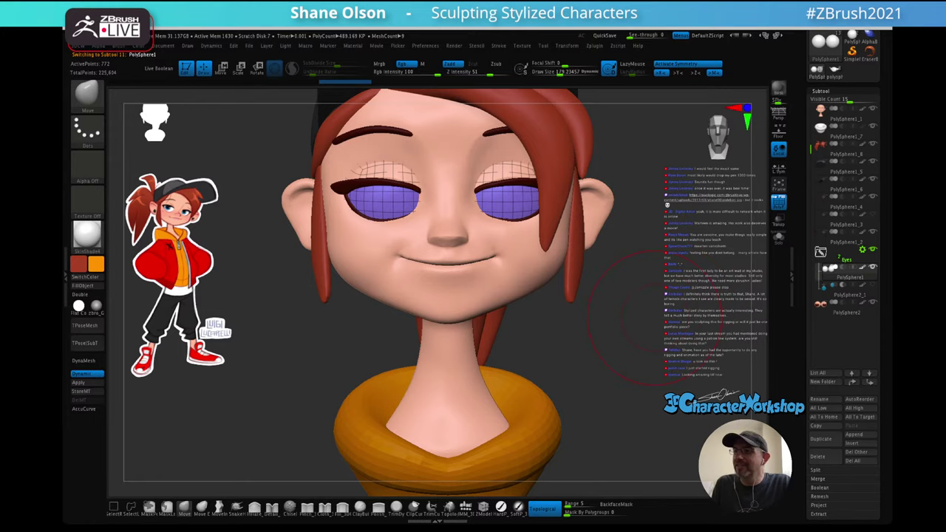
{"action": "mouse_move", "coordinate": [655, 318]}
{"action": "left_mouse_down", "text": "alt"}
{"action": "mouse_move", "coordinate": [658, 299]}
{"action": "mouse_move", "coordinate": [662, 355]}
{"action": "mouse_move", "coordinate": [724, 325]}
{"action": "mouse_move", "coordinate": [677, 299]}
{"action": "mouse_move", "coordinate": [674, 323]}
{"action": "left_mouse_up", "text": "alt"}
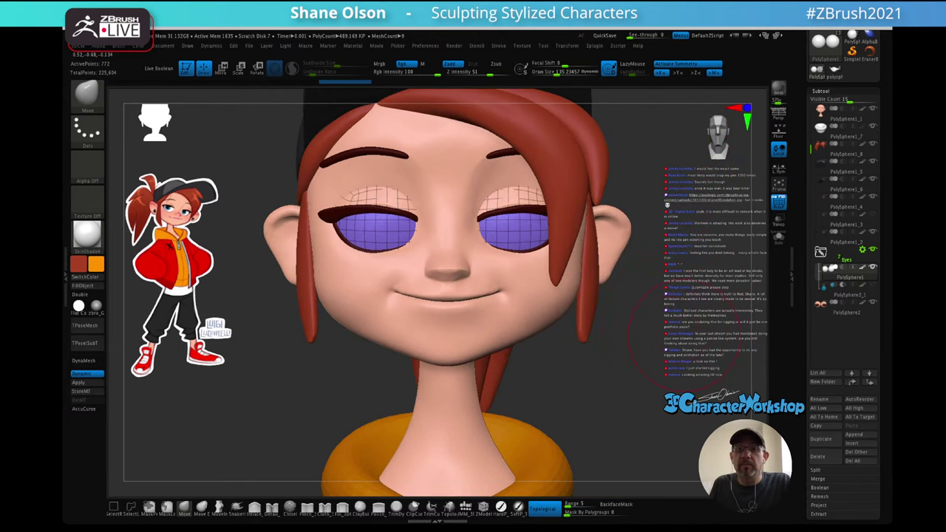
{"action": "key", "text": "s"}
{"action": "left_click_drag", "start_coordinate": [689, 341], "coordinate": [681, 341]}
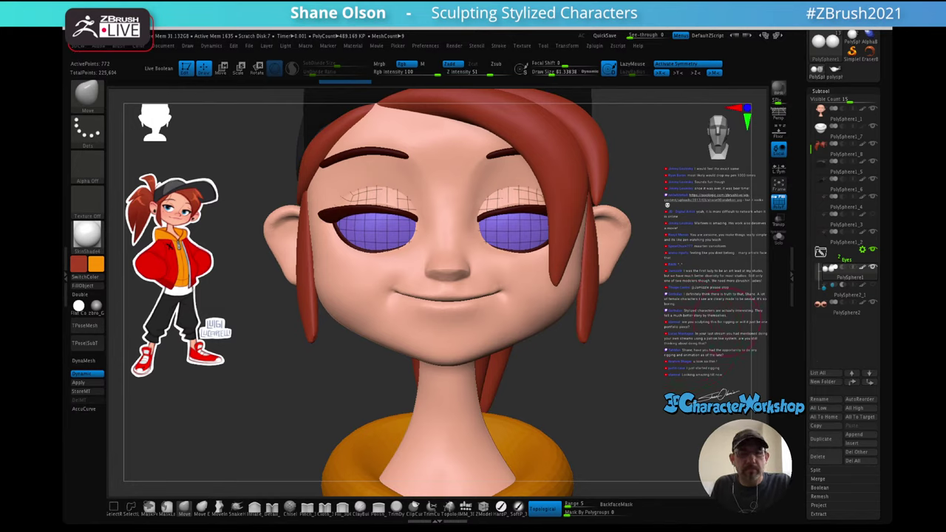
- Subdivide the eyeballs, apply their Dynamic Subdivision and divide them further, undoing only the final division to 3.145 million polygons
{"action": "key", "text": "ctrl+d"}
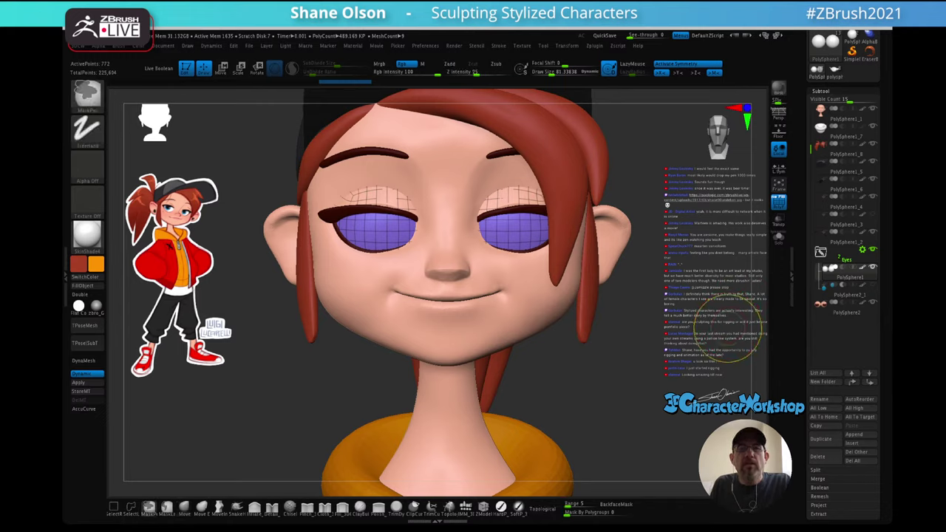
{"action": "key", "text": "ctrl+d"}
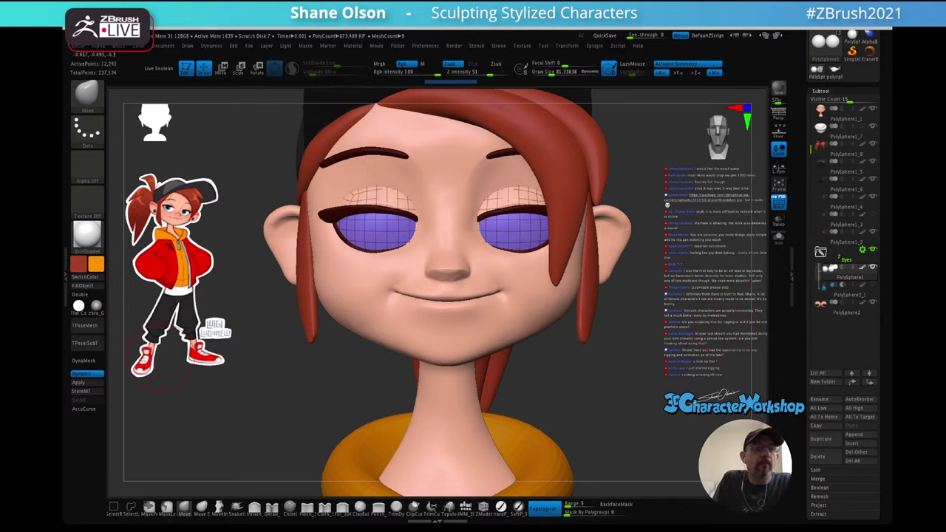
{"action": "left_click", "coordinate": [83, 383]}
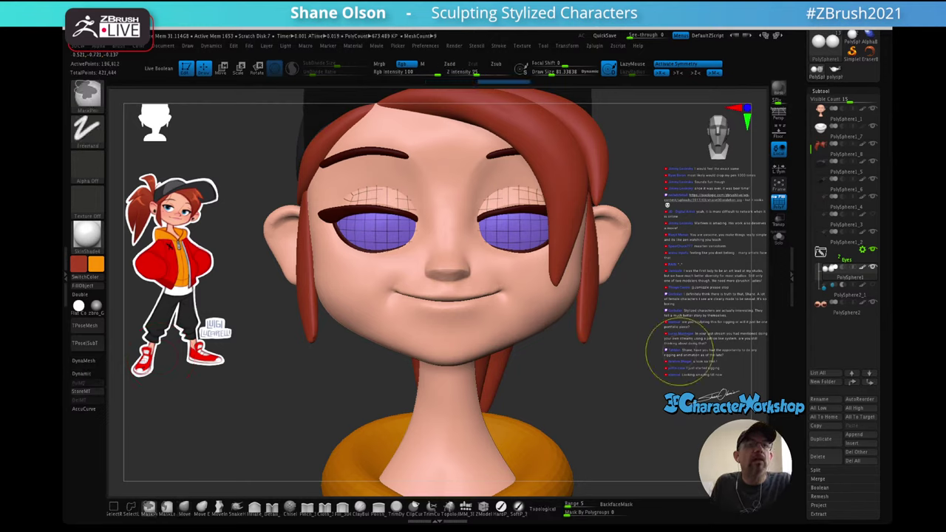
{"action": "key", "text": "ctrl+d"}
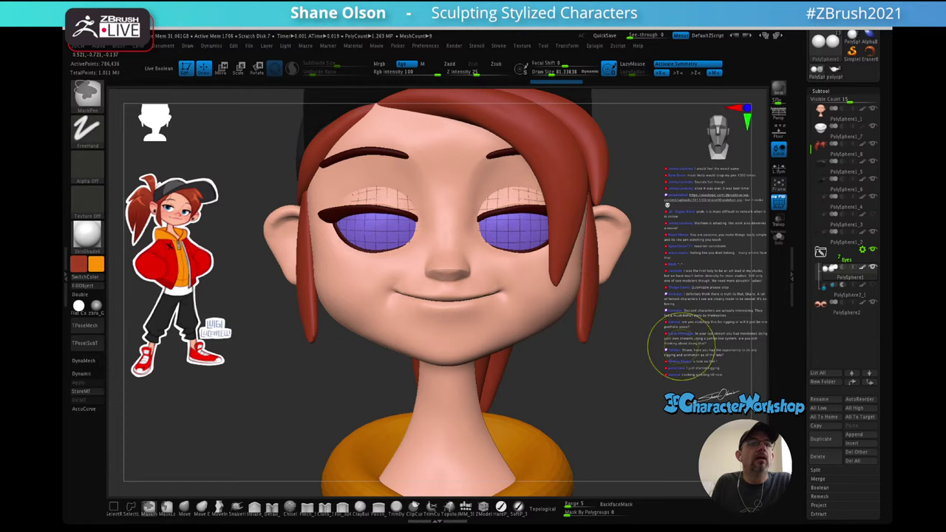
{"action": "key", "text": "ctrl+d"}
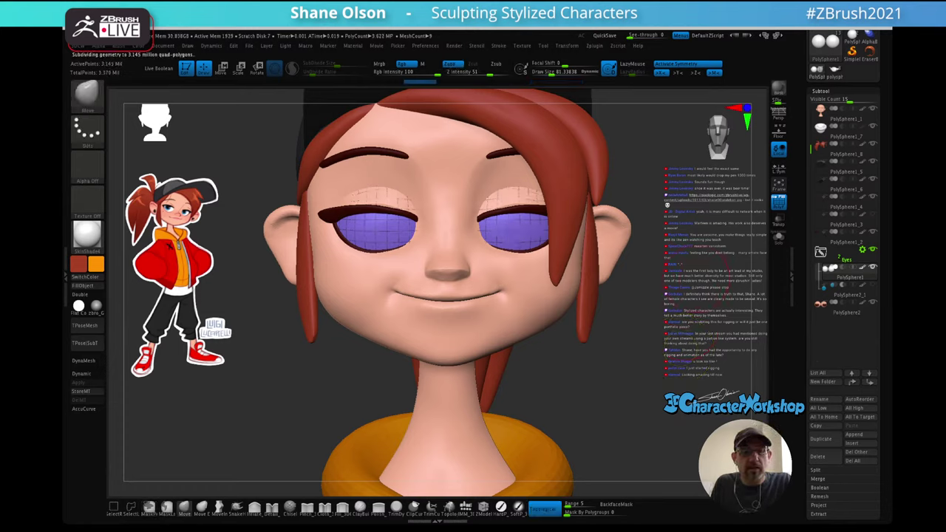
{"action": "key", "text": "ctrl+z"}
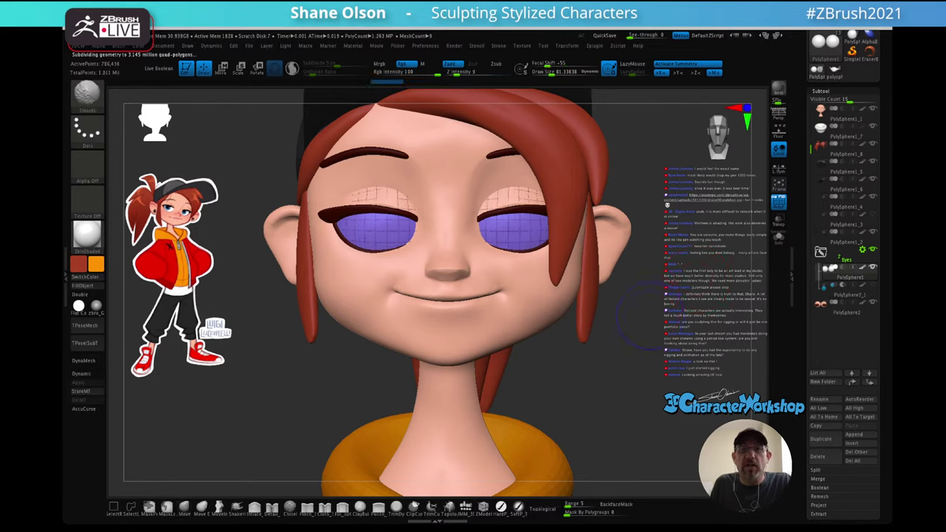
{"action": "key", "text": "shift"}
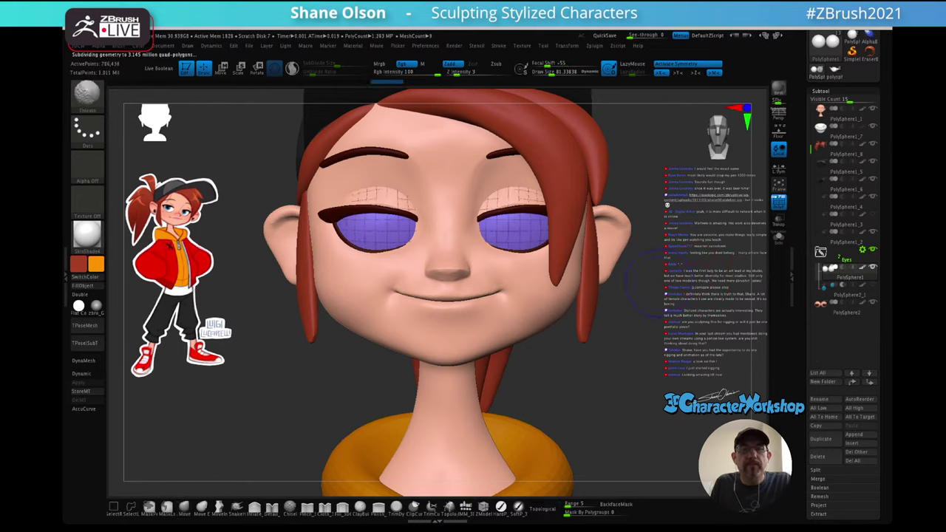
- Hide PolyFrame, enlarge the reference image and sample the blue of the character's iris as a paint colour
{"action": "key", "text": "shift+f"}
{"action": "key", "text": "z"}
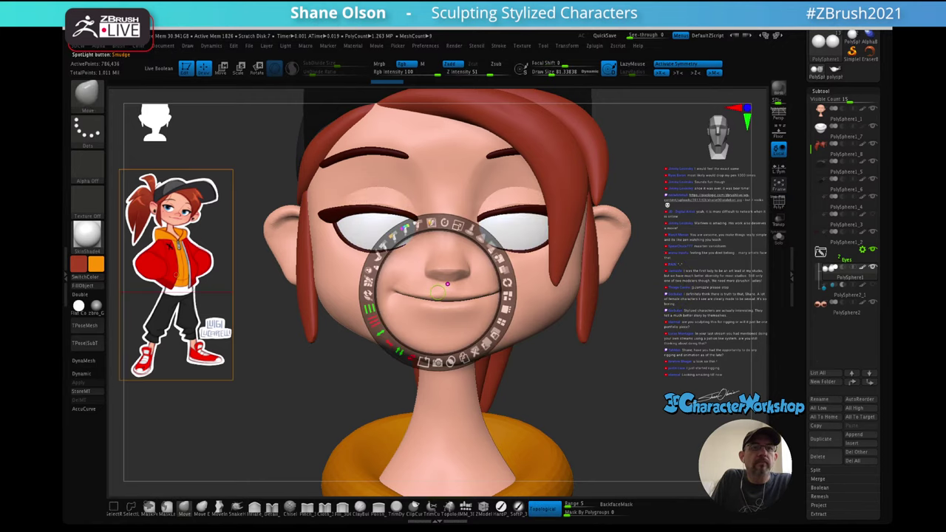
{"action": "left_click", "coordinate": [226, 244]}
{"action": "left_click_drag", "start_coordinate": [226, 244], "coordinate": [230, 252]}
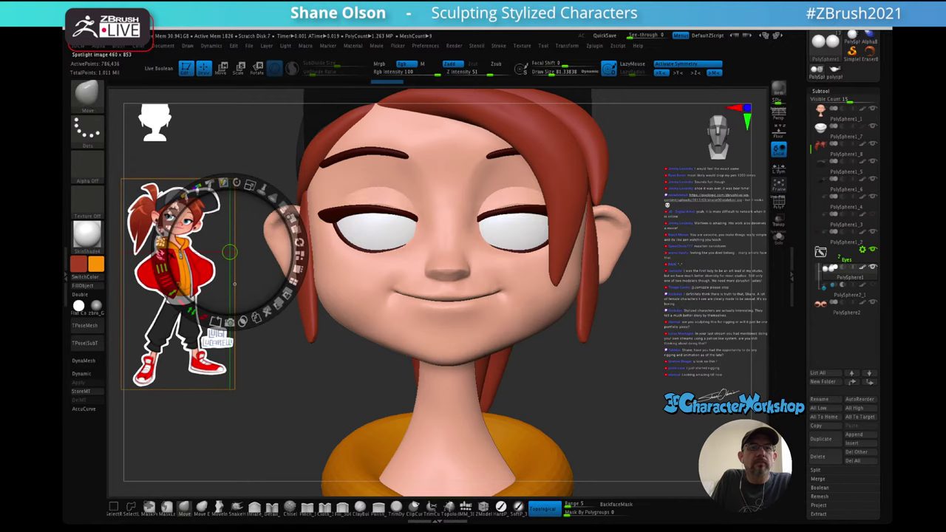
{"action": "left_click_drag", "start_coordinate": [266, 332], "coordinate": [321, 397]}
{"action": "left_click_drag", "start_coordinate": [333, 311], "coordinate": [347, 440]}
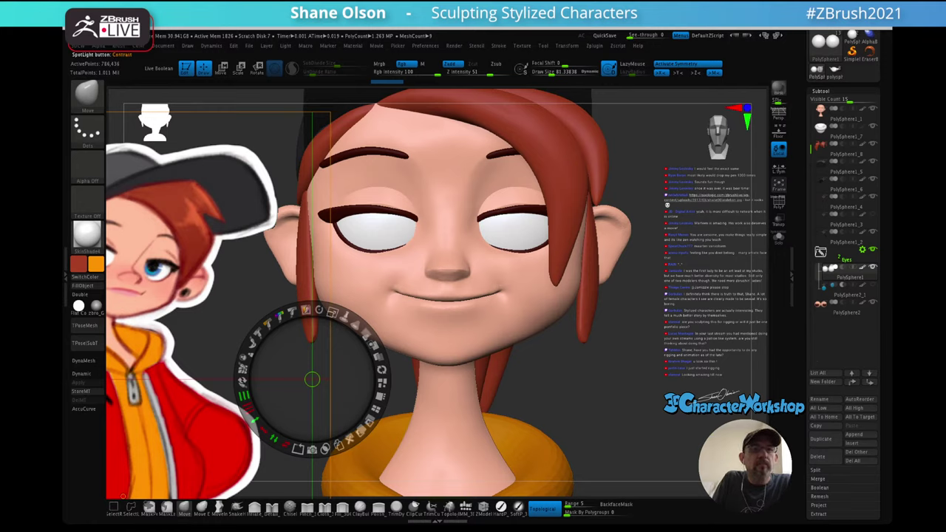
{"action": "key", "text": "c"}
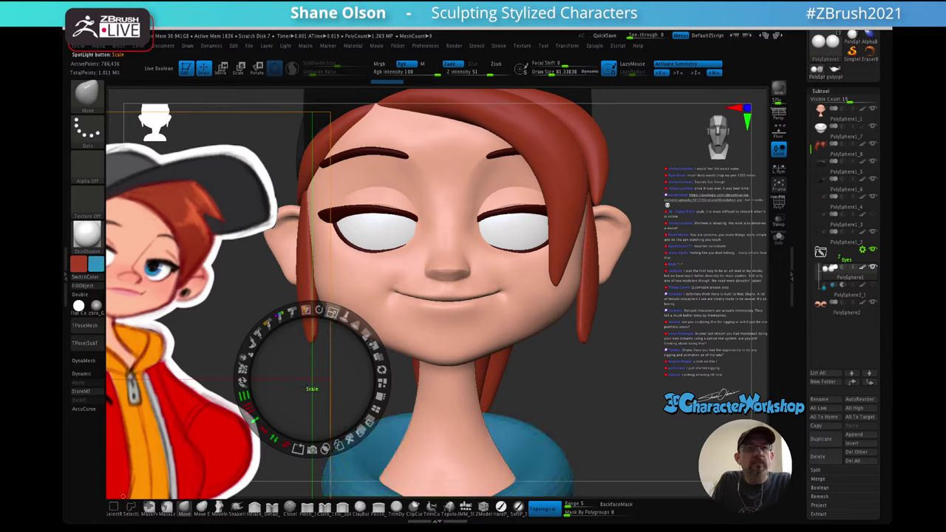
- Scale the reference image back down, place it beside the head and leave SpotLight editing
{"action": "left_click_drag", "start_coordinate": [332, 313], "coordinate": [269, 325]}
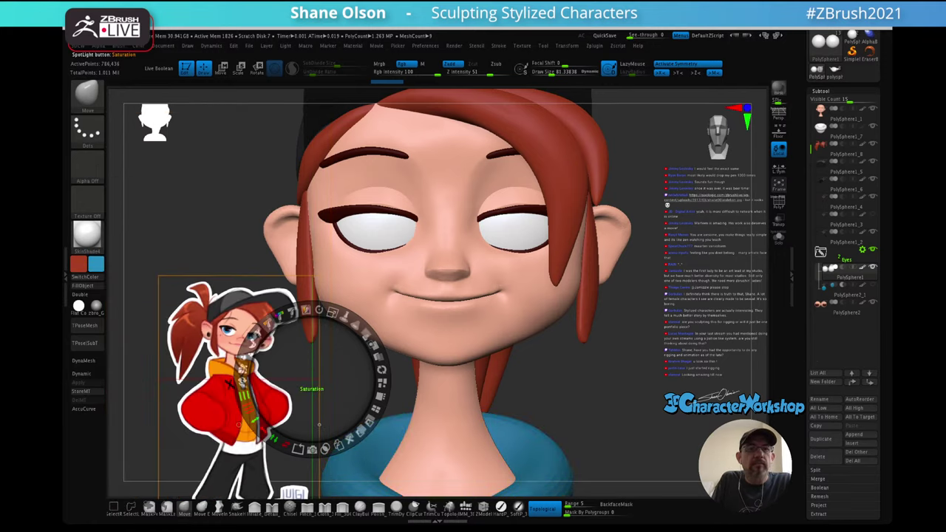
{"action": "left_click_drag", "start_coordinate": [313, 380], "coordinate": [258, 248]}
{"action": "left_click_drag", "start_coordinate": [279, 179], "coordinate": [253, 178]}
{"action": "left_click_drag", "start_coordinate": [259, 247], "coordinate": [236, 232]}
{"action": "key", "text": "z"}
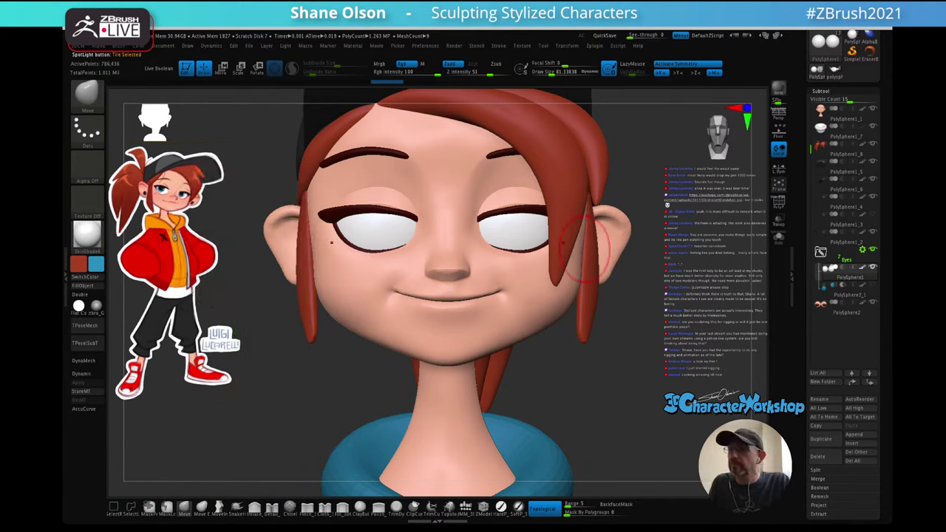
{"action": "mouse_move", "coordinate": [645, 283]}
{"action": "left_mouse_down"}
{"action": "mouse_move", "coordinate": [702, 284]}
{"action": "mouse_move", "coordinate": [647, 281]}
{"action": "left_mouse_up"}
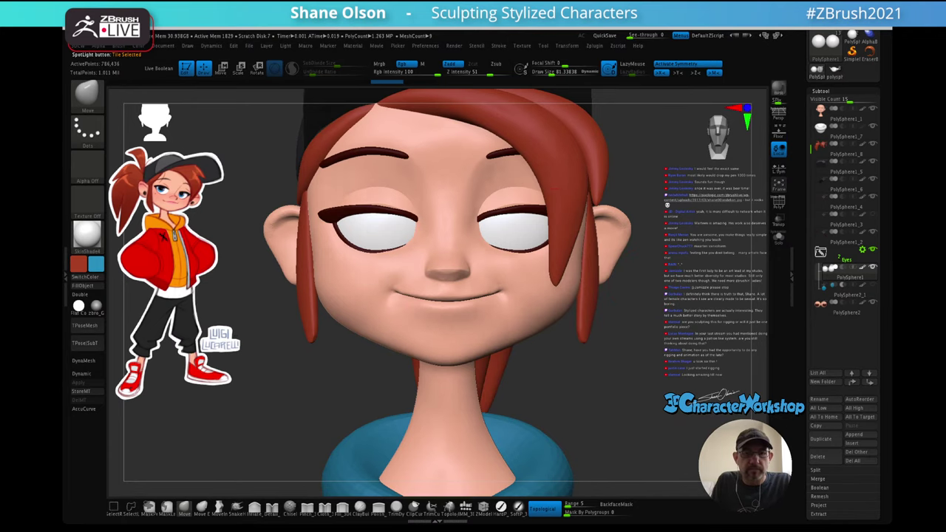
{"action": "key", "text": "shift"}
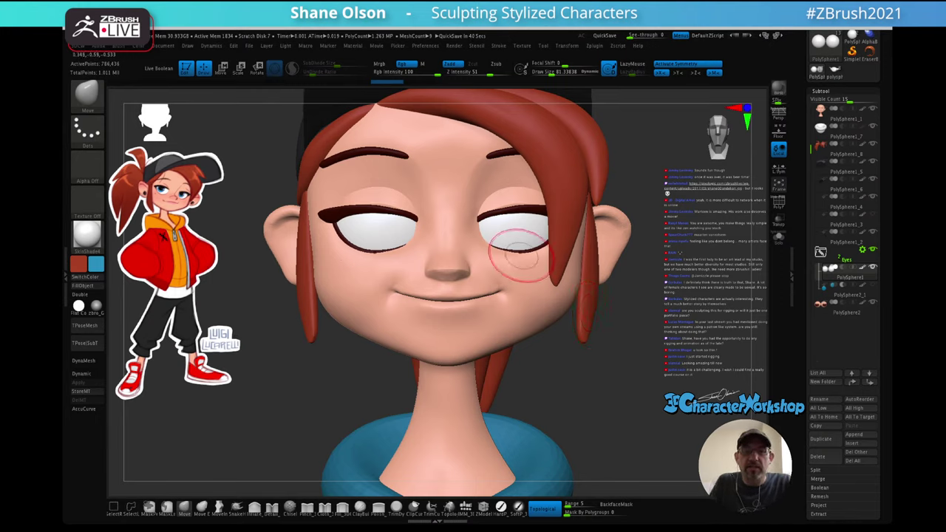
- Activate the HardP_3DCW paint brush, keep the sampled blue as the main colour and set the secondary colour to dark navy blue
{"action": "left_click", "coordinate": [501, 507]}
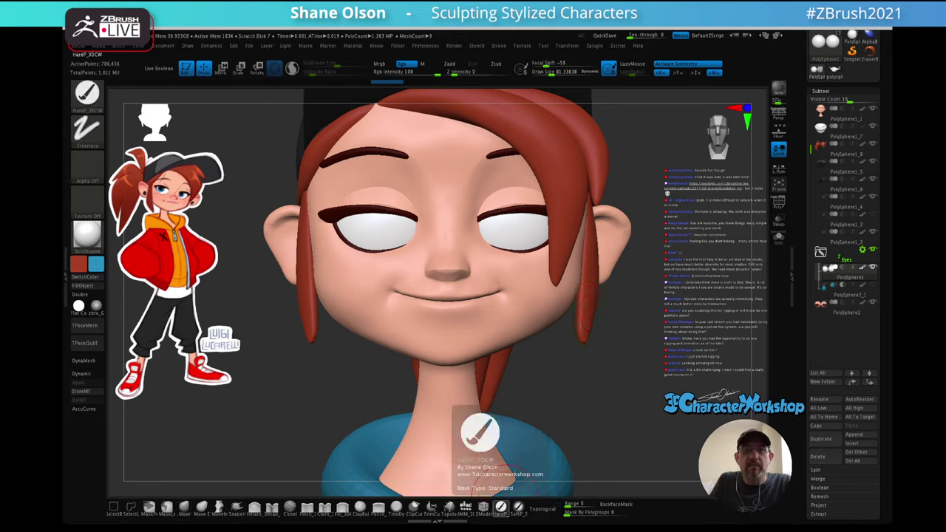
{"action": "right_click_drag", "start_coordinate": [622, 214], "coordinate": [619, 242], "text": "ctrl"}
{"action": "key", "text": "v"}
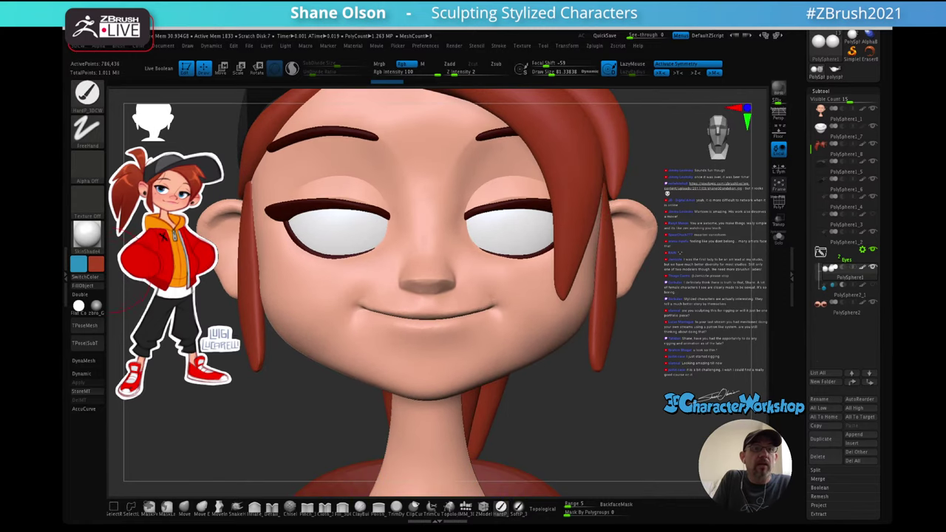
{"action": "left_click", "coordinate": [96, 264]}
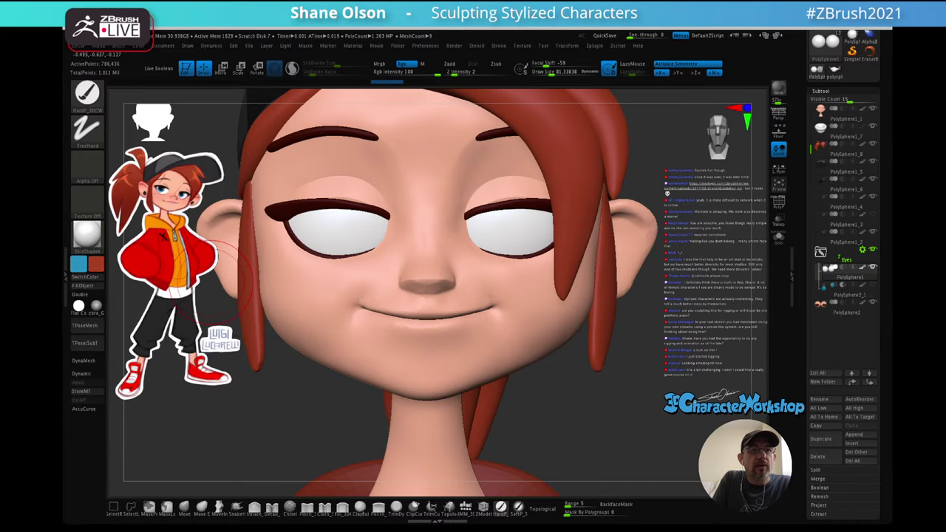
{"action": "left_click", "coordinate": [79, 264]}
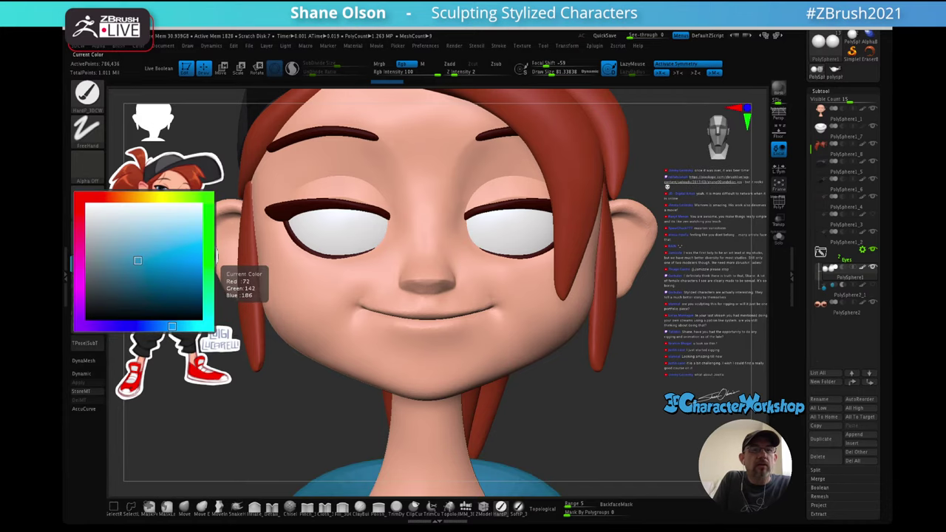
{"action": "left_click", "coordinate": [150, 286]}
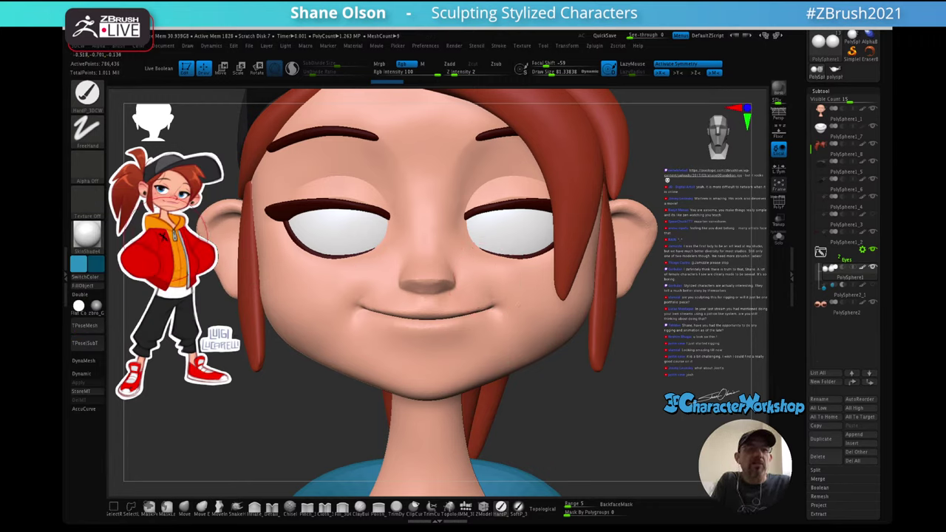
{"action": "mouse_move", "coordinate": [92, 264]}
{"action": "left_click_drag", "start_coordinate": [178, 307], "coordinate": [140, 306]}
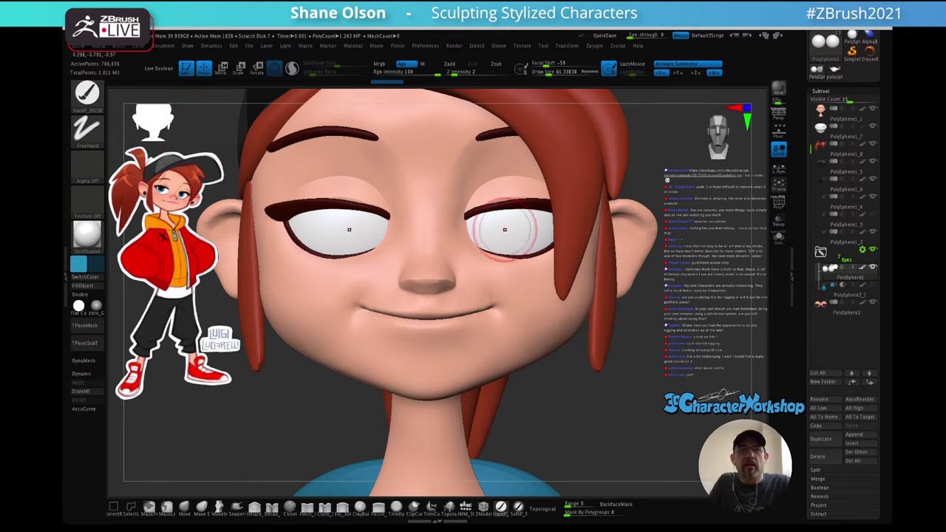
{"action": "left_click", "coordinate": [507, 224]}
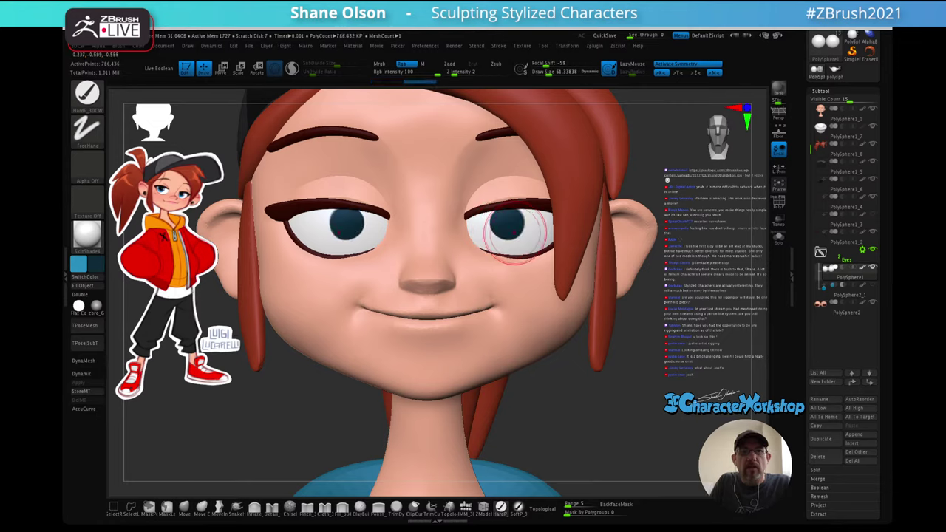
{"action": "left_click_drag", "start_coordinate": [509, 225], "coordinate": [509, 227], "text": "alt"}
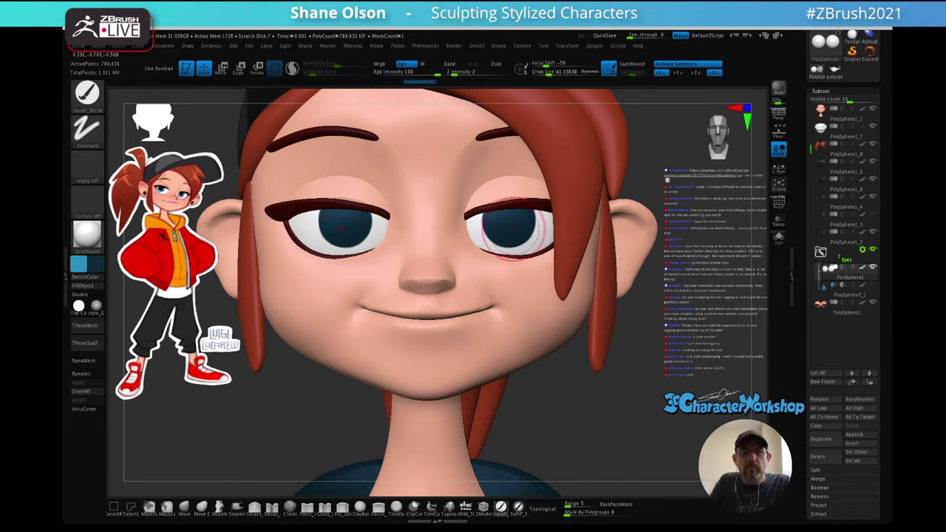
{"action": "key", "text": "ctrl+z"}
- Set the brush's draw size to about 77 and paint a dark navy iris on both eyeballs
{"action": "key", "text": "]"}
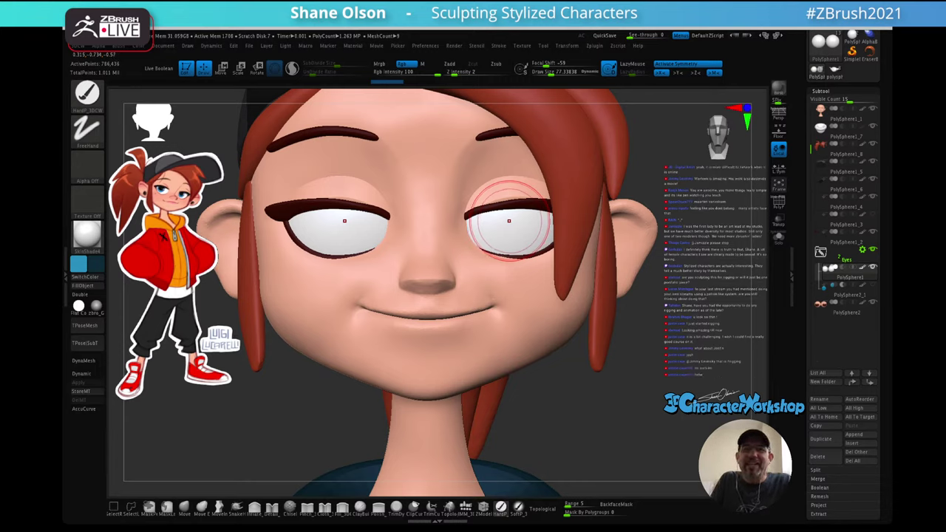
{"action": "left_click", "coordinate": [509, 221]}
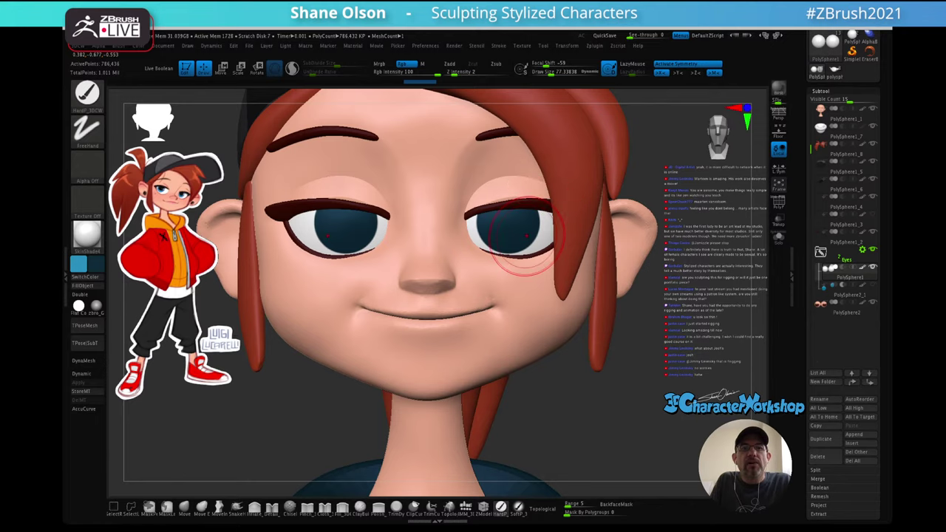
{"action": "right_click_drag", "start_coordinate": [543, 211], "coordinate": [545, 257], "text": "ctrl"}
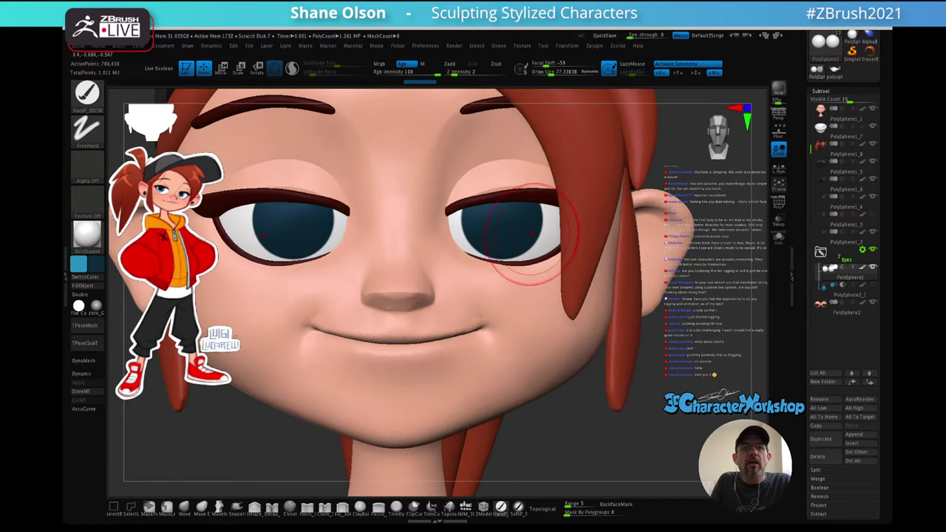
{"action": "right_click_drag", "start_coordinate": [528, 225], "coordinate": [553, 233], "text": "alt"}
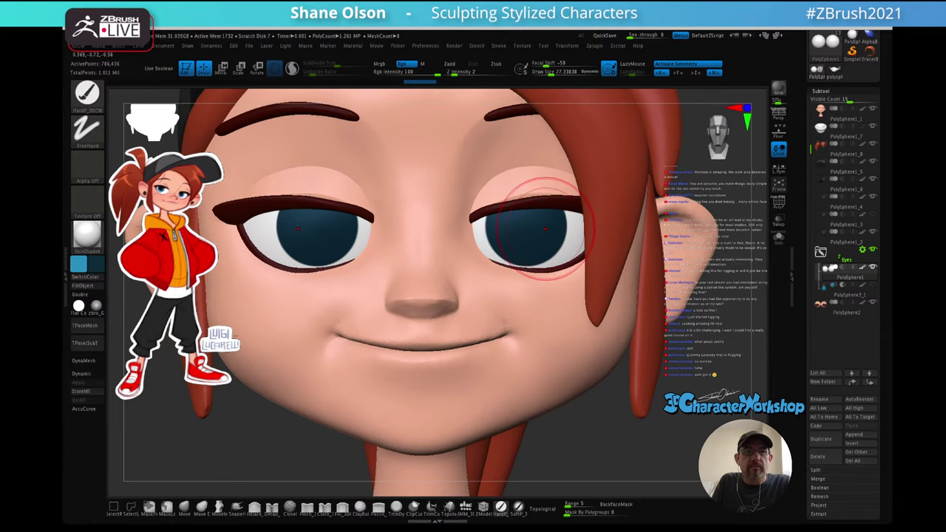
- Reduce the draw size to about 73 and paint lighter blue inside the dark irises, leaving a thin dark rim
{"action": "key", "text": "v"}
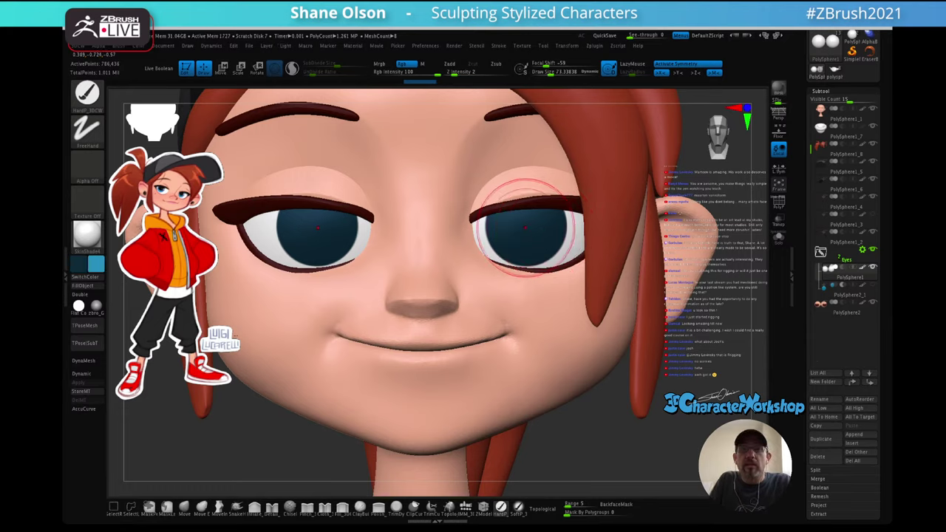
{"action": "key", "text": "ctrl+z"}
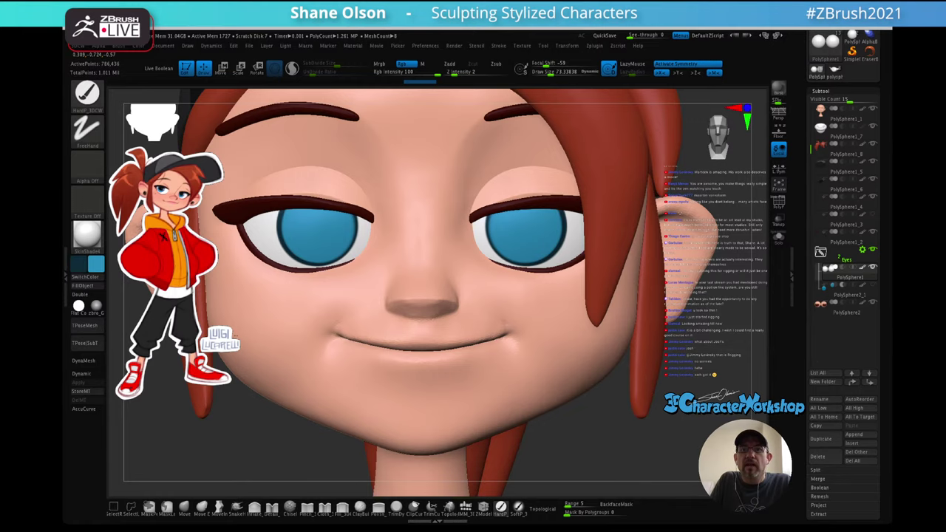
{"action": "left_click_drag", "start_coordinate": [584, 458], "coordinate": [628, 429]}
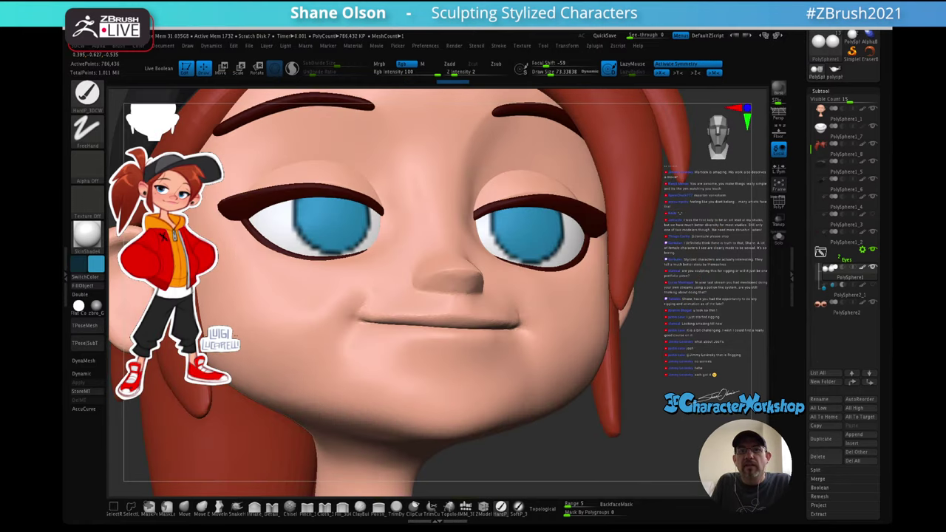
{"action": "mouse_move", "coordinate": [636, 192]}
{"action": "right_mouse_down"}
{"action": "mouse_move", "coordinate": [529, 217]}
{"action": "mouse_move", "coordinate": [595, 250]}
{"action": "right_mouse_up"}
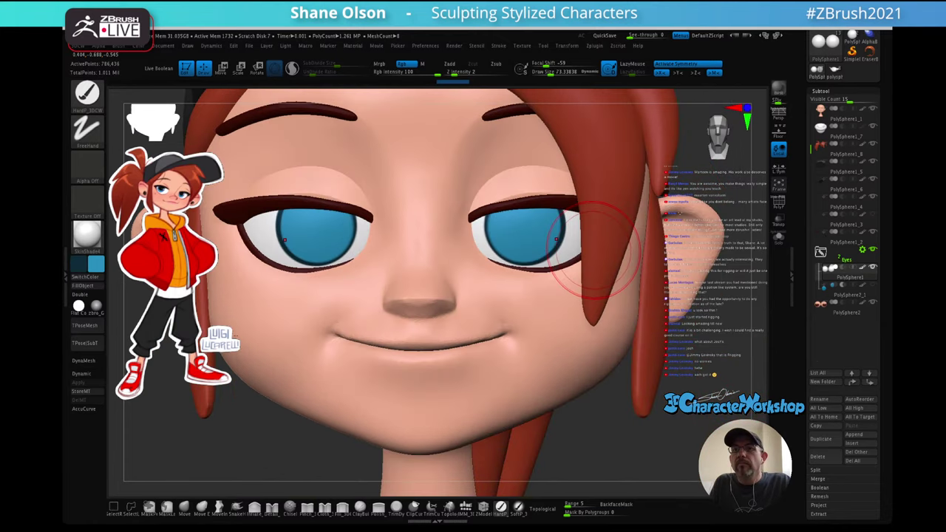
- Isolate the eyeballs for a close view and undo the lighter blue iris fill
{"action": "key", "text": "alt+s"}
{"action": "right_click_drag", "start_coordinate": [670, 274], "coordinate": [672, 315], "text": "ctrl"}
{"action": "mouse_move", "coordinate": [686, 359]}
{"action": "right_mouse_down", "text": "alt"}
{"action": "mouse_move", "coordinate": [605, 379]}
{"action": "mouse_move", "coordinate": [620, 395]}
{"action": "mouse_move", "coordinate": [602, 396]}
{"action": "right_mouse_up", "text": "alt"}
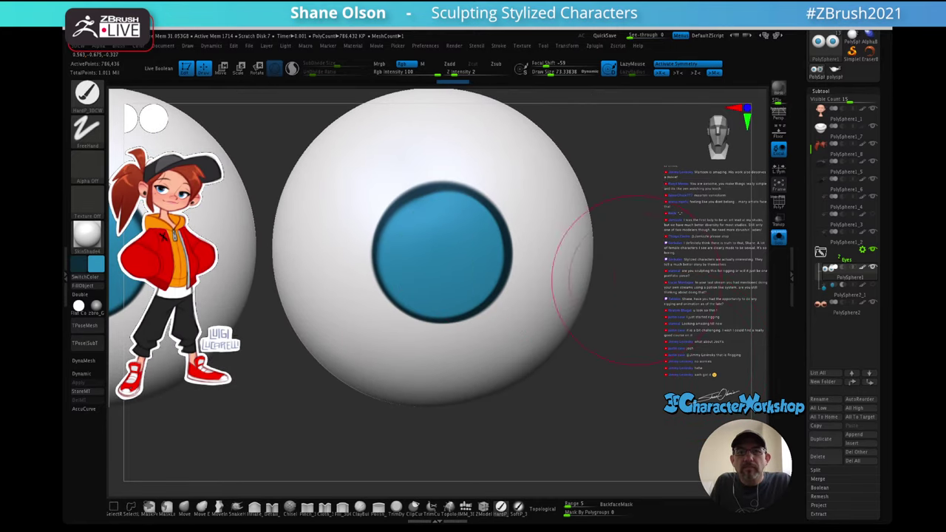
{"action": "right_click_drag", "start_coordinate": [692, 284], "coordinate": [700, 269]}
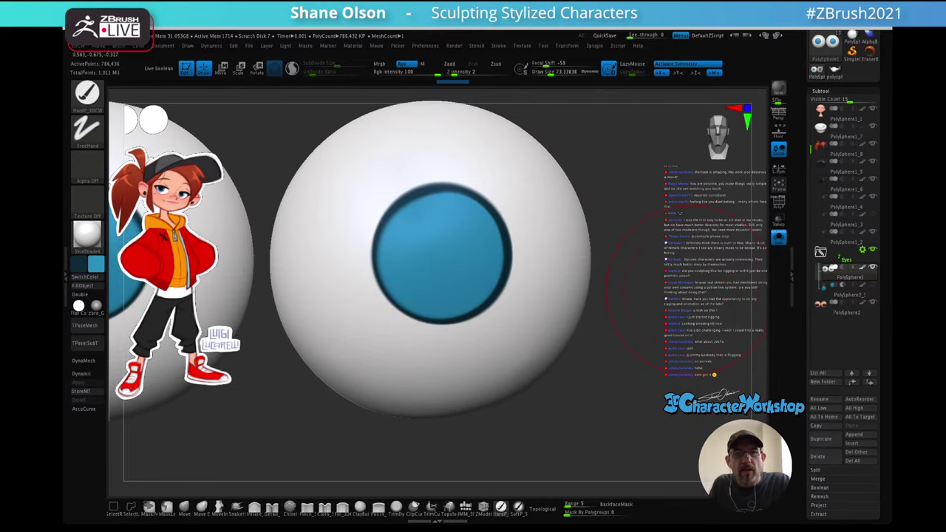
{"action": "key", "text": "ctrl+z"}
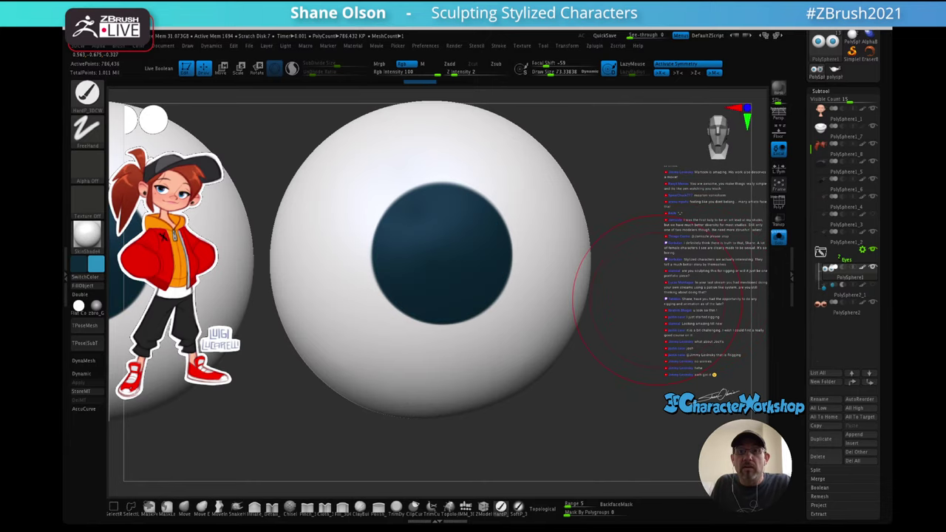
- Mask the dark irises by intensity and sharpen the mask
{"action": "key", "text": "space"}
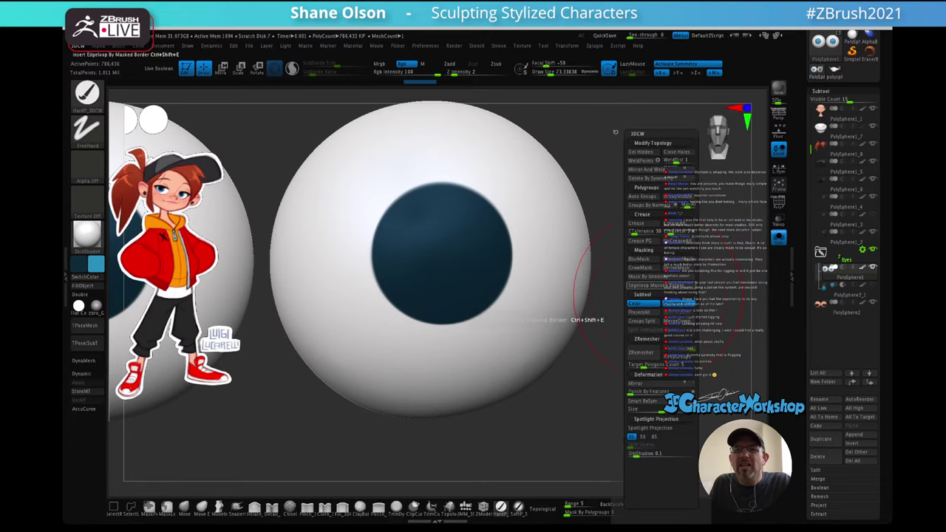
{"action": "left_click", "coordinate": [652, 276]}
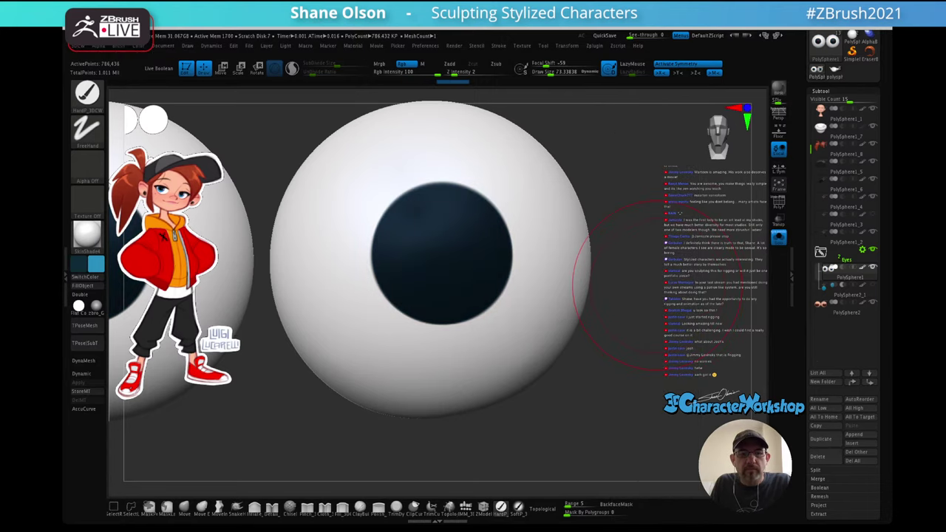
{"action": "key", "text": "space"}
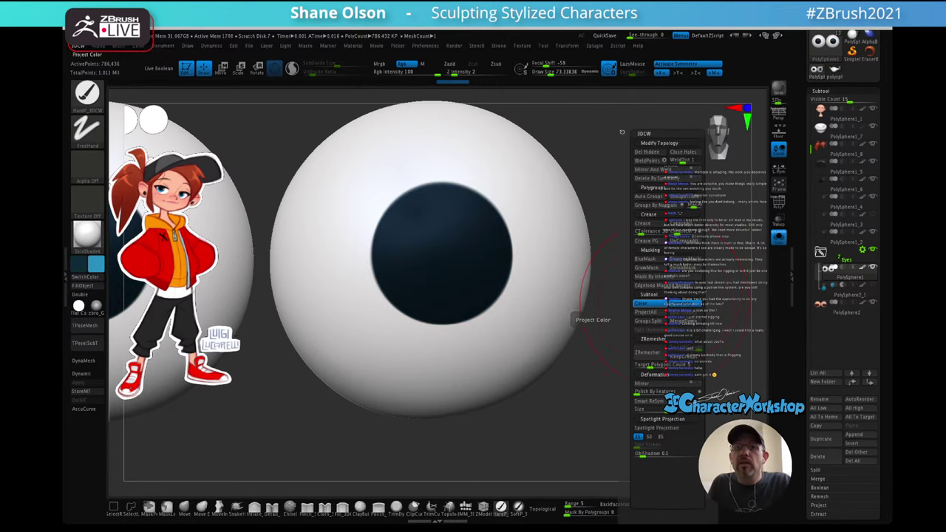
{"action": "left_click", "coordinate": [684, 259]}
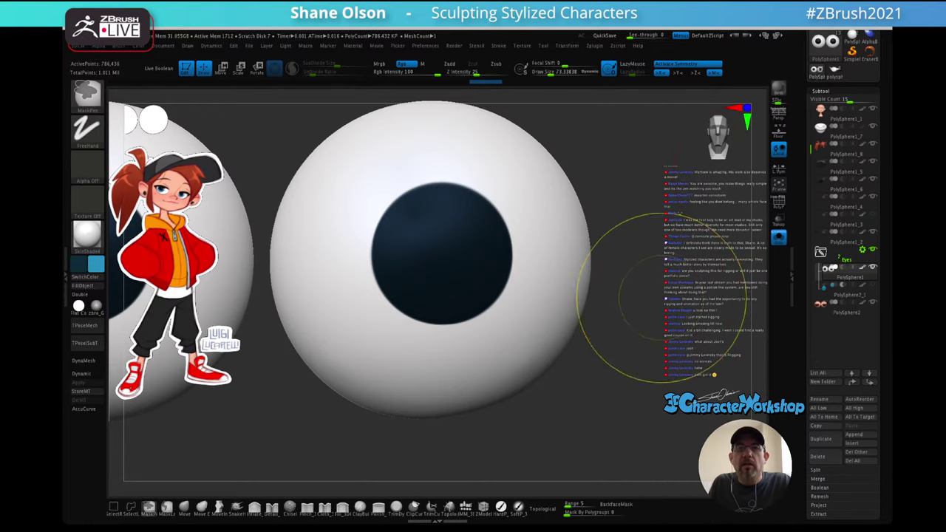
- Invert the mask onto the whites of the eyes and invert it back onto the irises
{"action": "left_click", "coordinate": [663, 299], "text": "ctrl"}
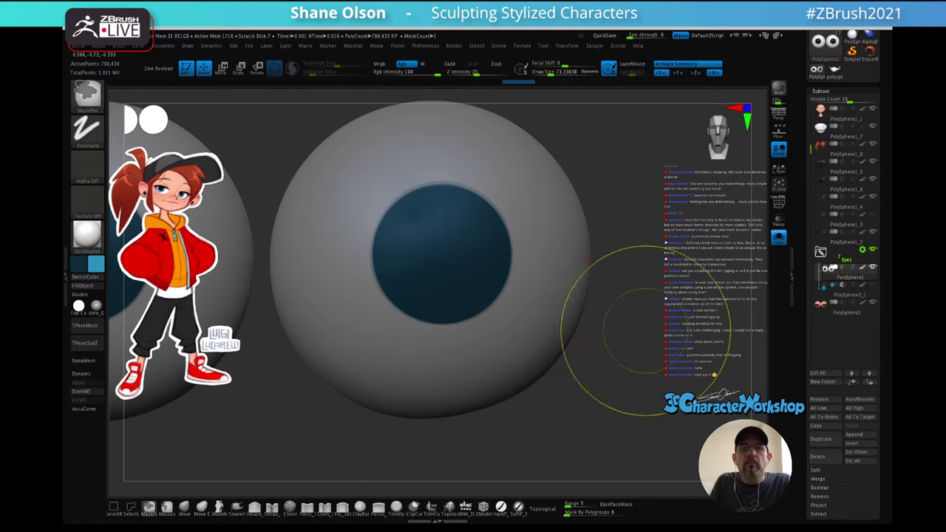
{"action": "left_click", "coordinate": [644, 327], "text": "ctrl"}
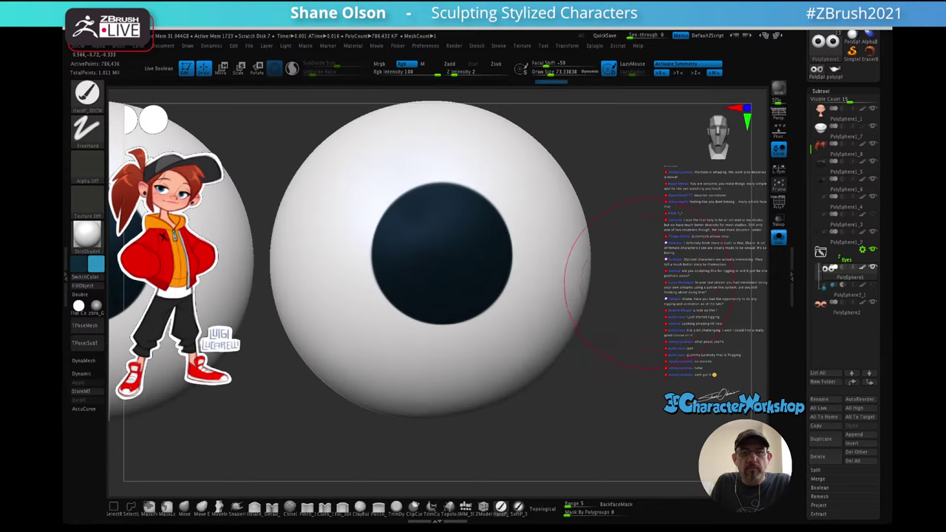
{"action": "left_click_drag", "start_coordinate": [650, 284], "coordinate": [654, 288], "text": "alt"}
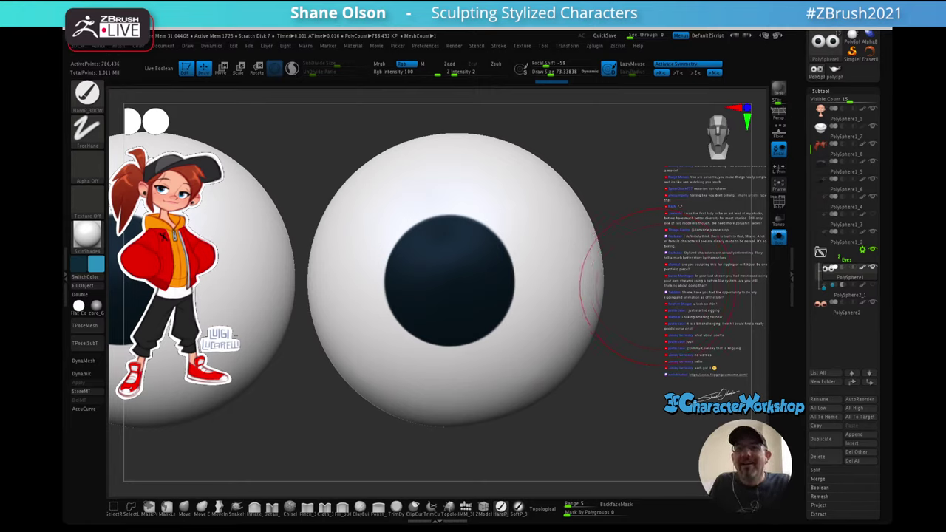
{"action": "key", "text": "space"}
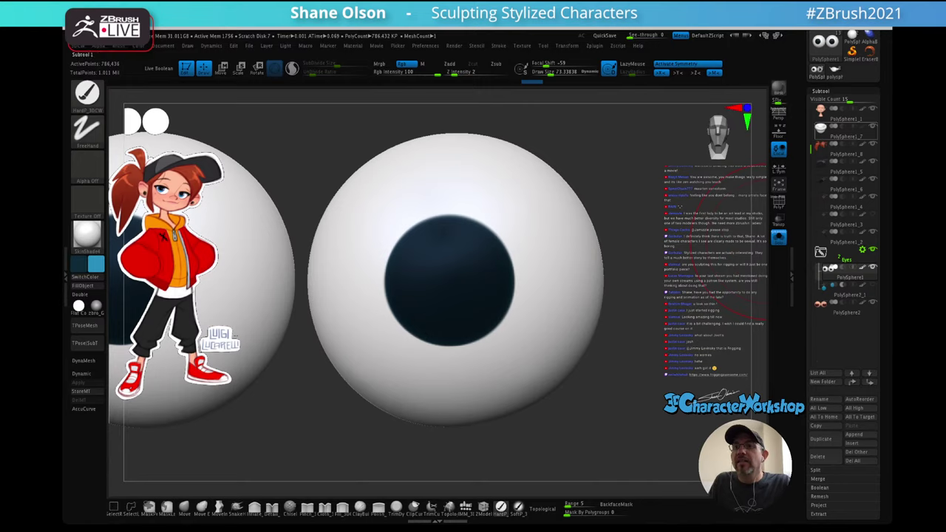
- Hide the eyeballs' polypaint and redo the iris mask with a crisp edge, inverting it onto the whites and back onto the irises
{"action": "left_click_drag", "start_coordinate": [881, 131], "coordinate": [881, 151]}
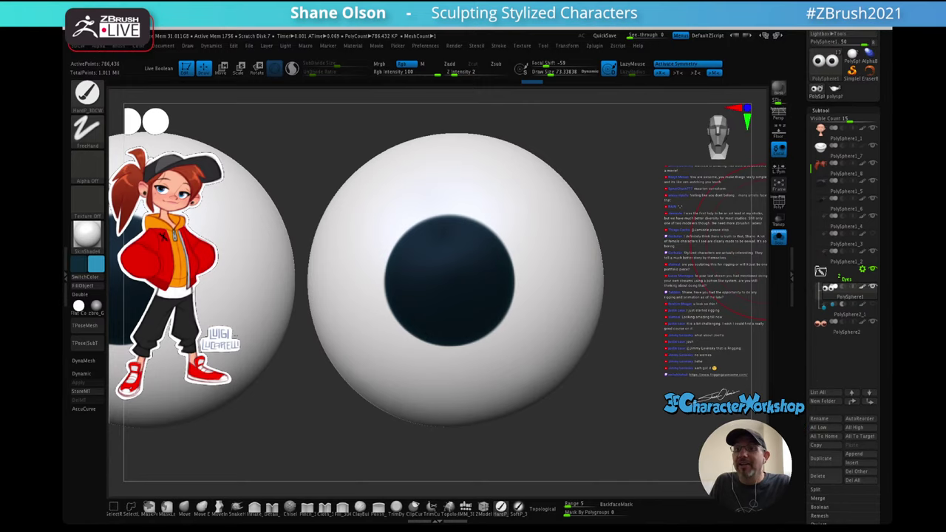
{"action": "left_click_drag", "start_coordinate": [881, 291], "coordinate": [881, 318]}
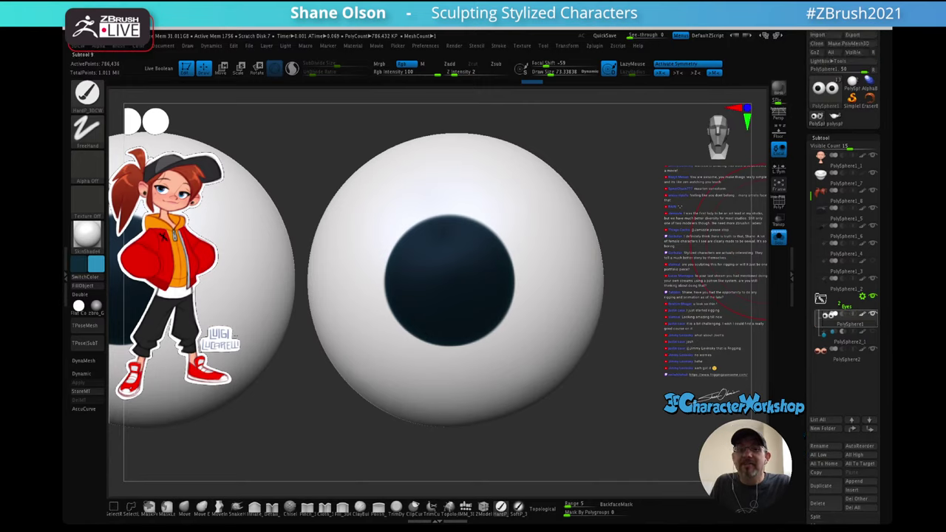
{"action": "left_click", "coordinate": [863, 314]}
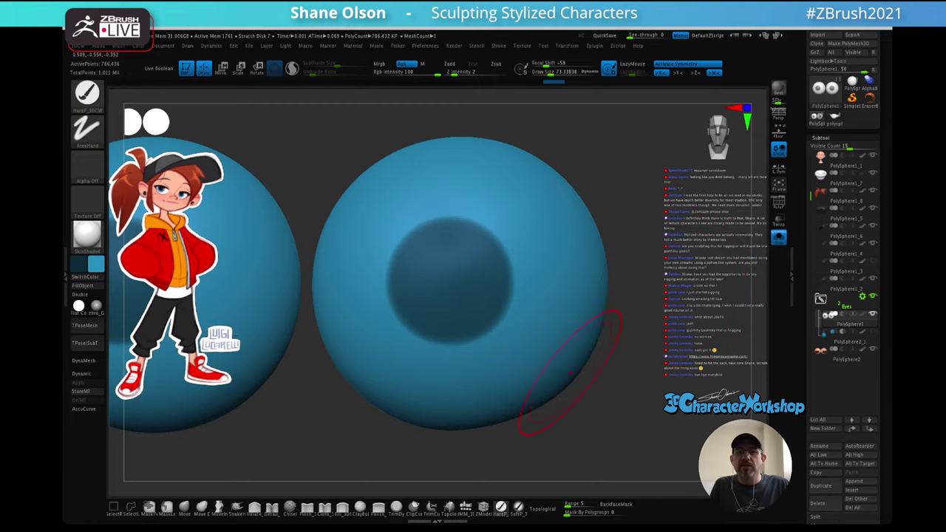
{"action": "left_click_drag", "start_coordinate": [658, 340], "coordinate": [667, 332]}
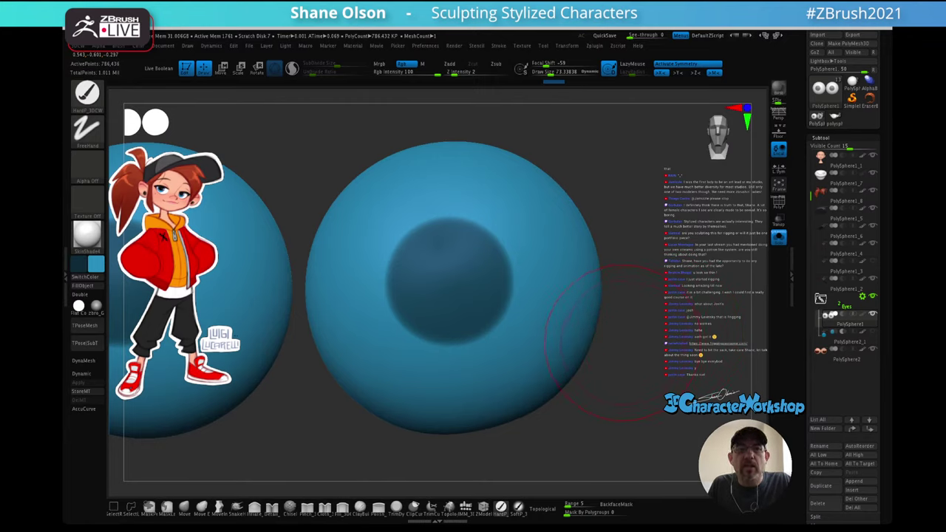
{"action": "key", "text": "ctrl+z"}
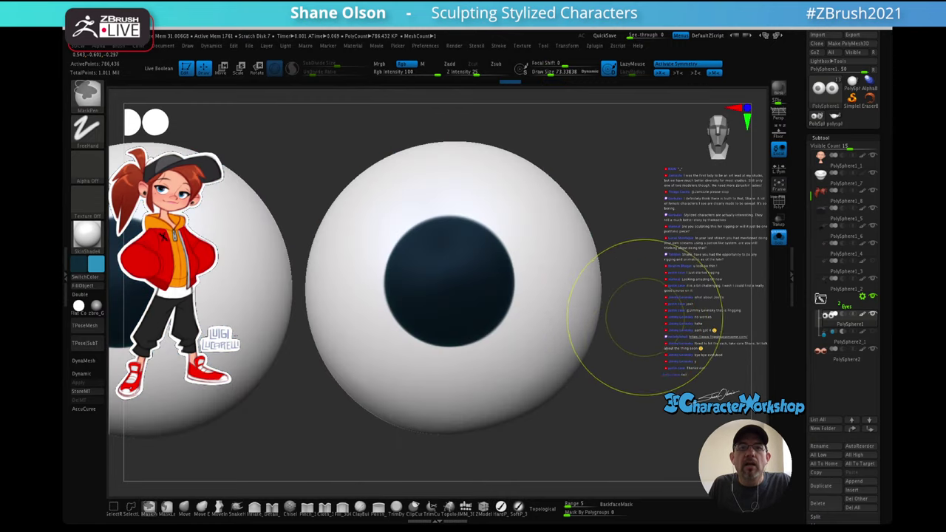
{"action": "left_click", "coordinate": [647, 318], "text": "ctrl"}
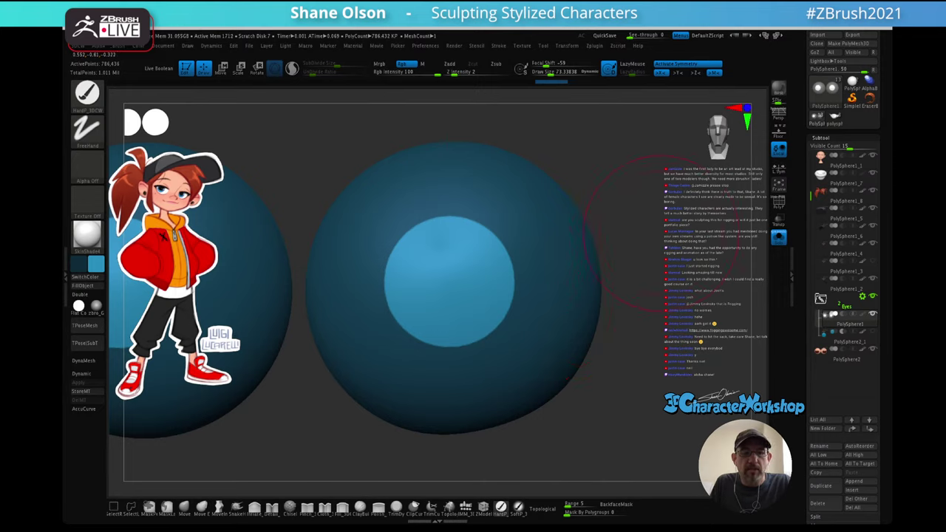
{"action": "left_click", "coordinate": [660, 233], "text": "ctrl"}
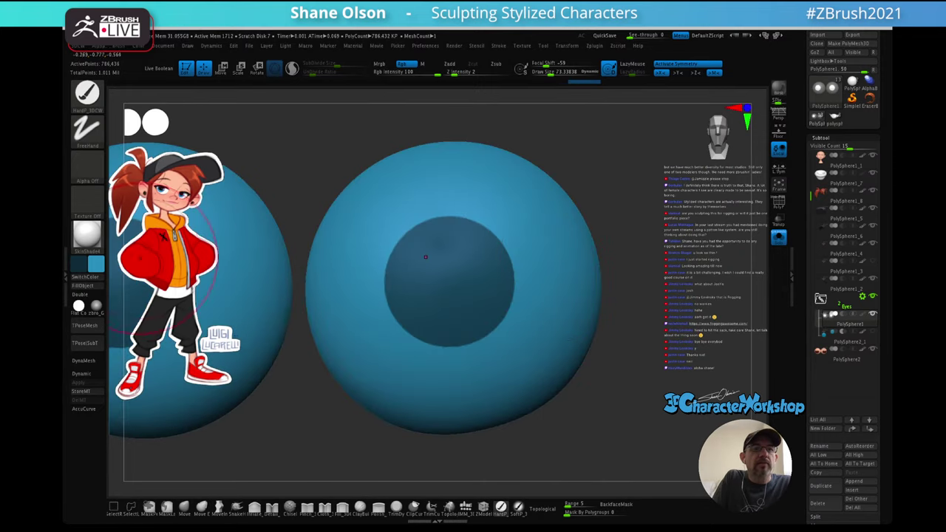
- Shrink and sharpen the iris mask repeatedly, and invert it so only the slightly smaller iris discs stay unmasked
{"action": "left_click", "coordinate": [96, 264]}
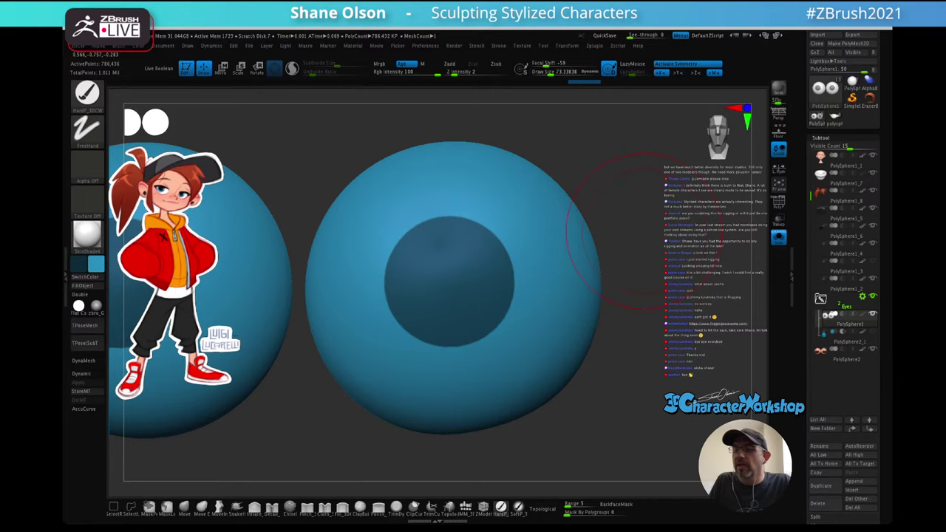
{"action": "left_click_drag", "start_coordinate": [656, 234], "coordinate": [654, 248]}
{"action": "key", "text": "space"}
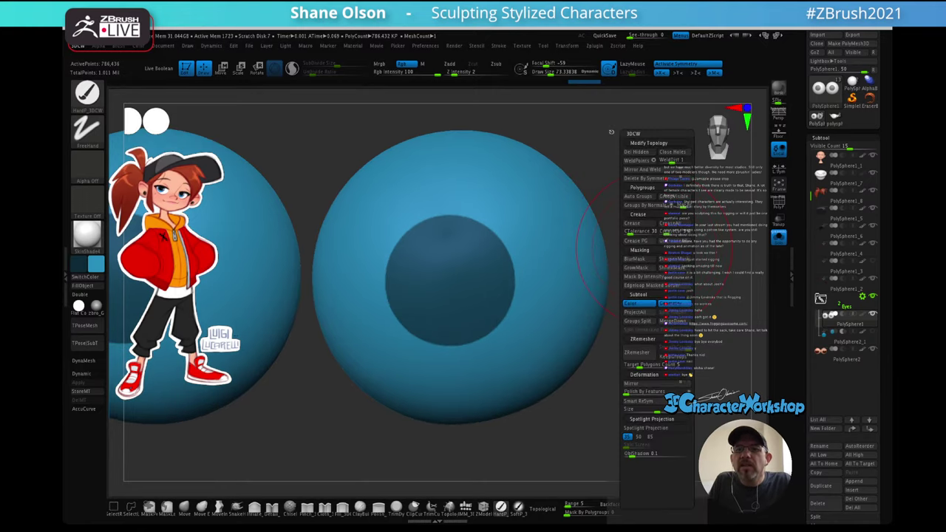
{"action": "left_click", "coordinate": [671, 268]}
{"action": "left_click", "coordinate": [672, 267]}
{"action": "left_click", "coordinate": [674, 258]}
{"action": "left_click", "coordinate": [672, 268]}
{"action": "left_click", "coordinate": [673, 259]}
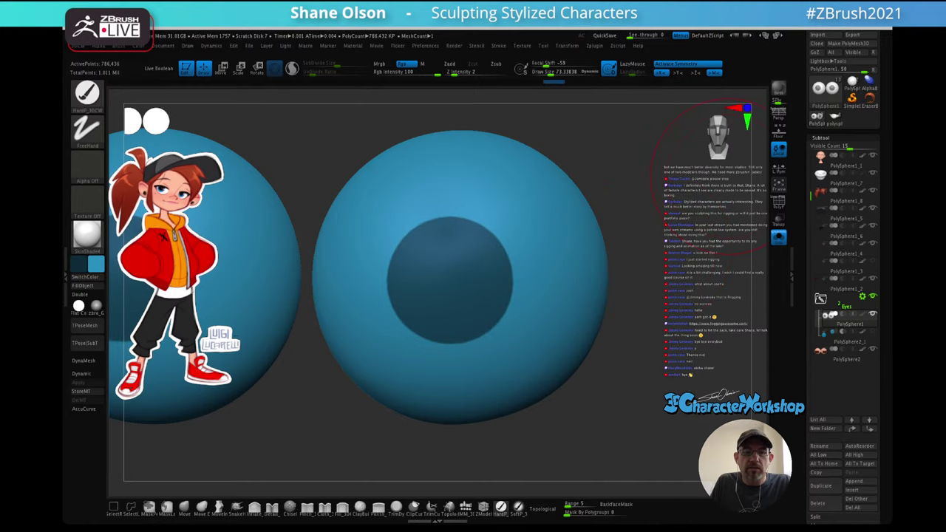
{"action": "left_click", "coordinate": [728, 176], "text": "ctrl"}
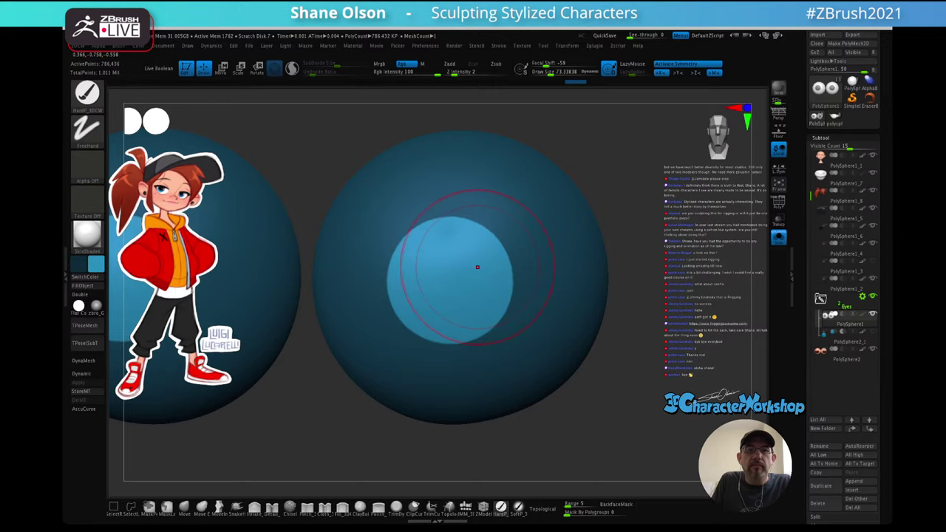
- Show the eyeballs' polypaint again and paint lighter blue across the unmasked irises, leaving a thin dark rim
{"action": "right_click_drag", "start_coordinate": [478, 267], "coordinate": [506, 256]}
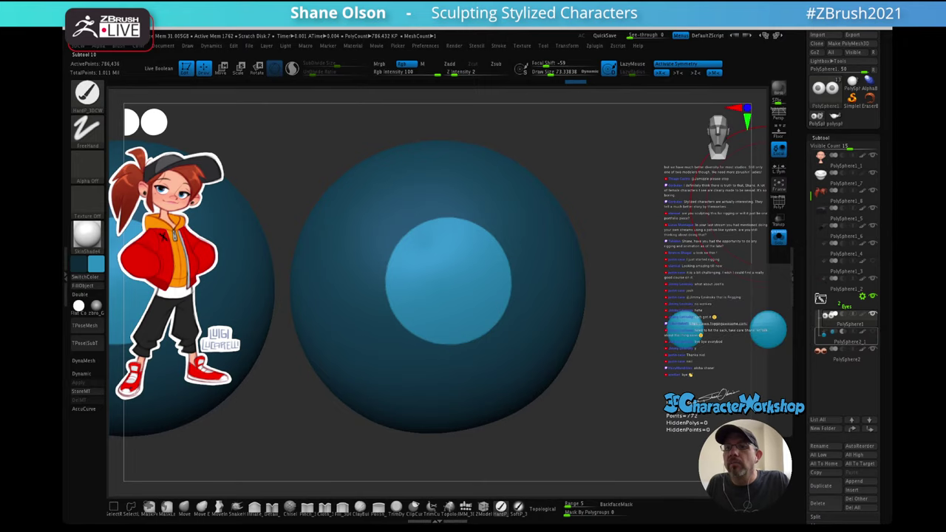
{"action": "left_click", "coordinate": [863, 314]}
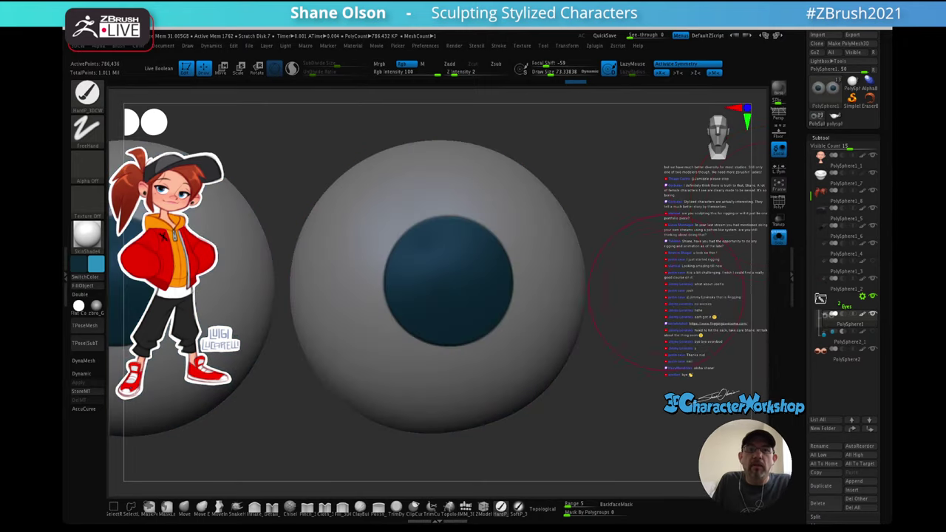
{"action": "mouse_move", "coordinate": [607, 235]}
{"action": "left_mouse_down"}
{"action": "mouse_move", "coordinate": [555, 251]}
{"action": "mouse_move", "coordinate": [596, 242]}
{"action": "left_mouse_up"}
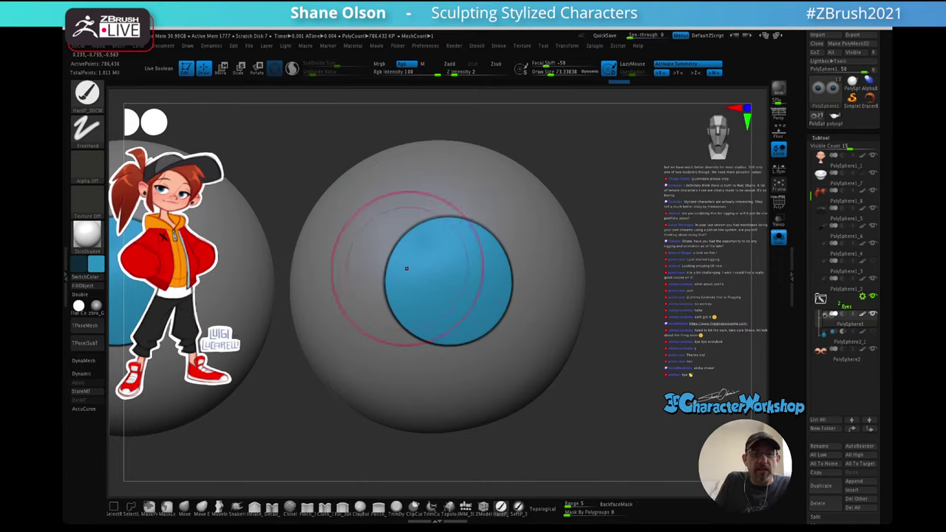
- Shade the upper part of the irises with dark blue using the soft paint brush at an RGB intensity of about 32
{"action": "left_click", "coordinate": [519, 506]}
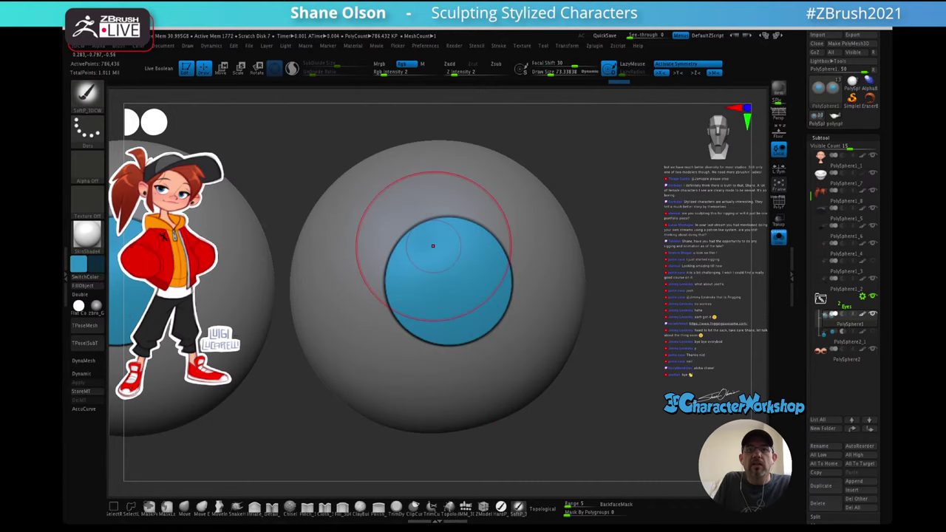
{"action": "left_click_drag", "start_coordinate": [433, 246], "coordinate": [452, 265]}
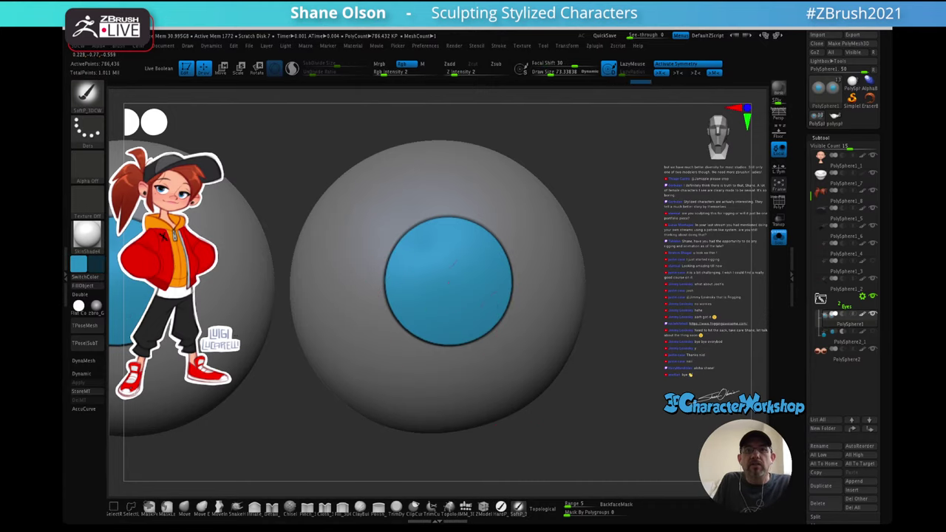
{"action": "left_click_drag", "start_coordinate": [385, 73], "coordinate": [409, 72]}
{"action": "mouse_move", "coordinate": [433, 251]}
{"action": "left_mouse_down"}
{"action": "mouse_move", "coordinate": [480, 251]}
{"action": "mouse_move", "coordinate": [427, 242]}
{"action": "left_mouse_up"}
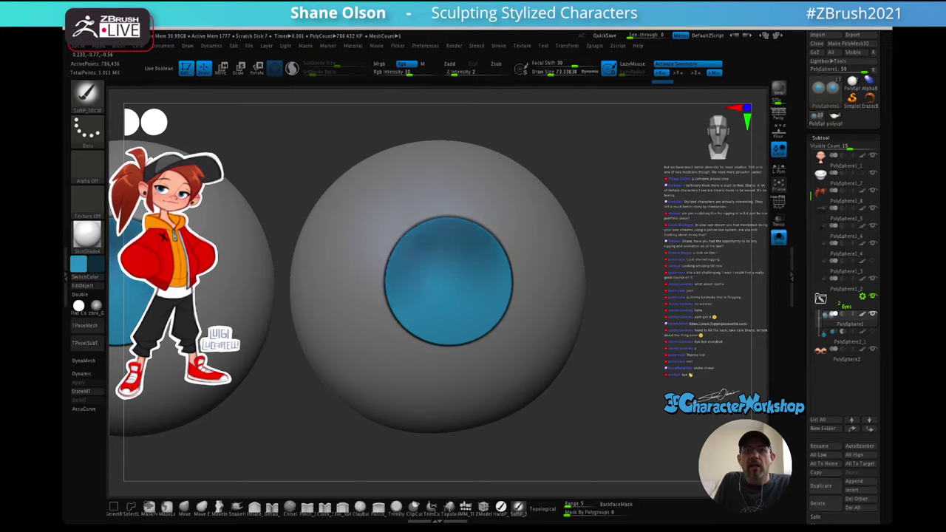
{"action": "left_click_drag", "start_coordinate": [418, 253], "coordinate": [490, 247]}
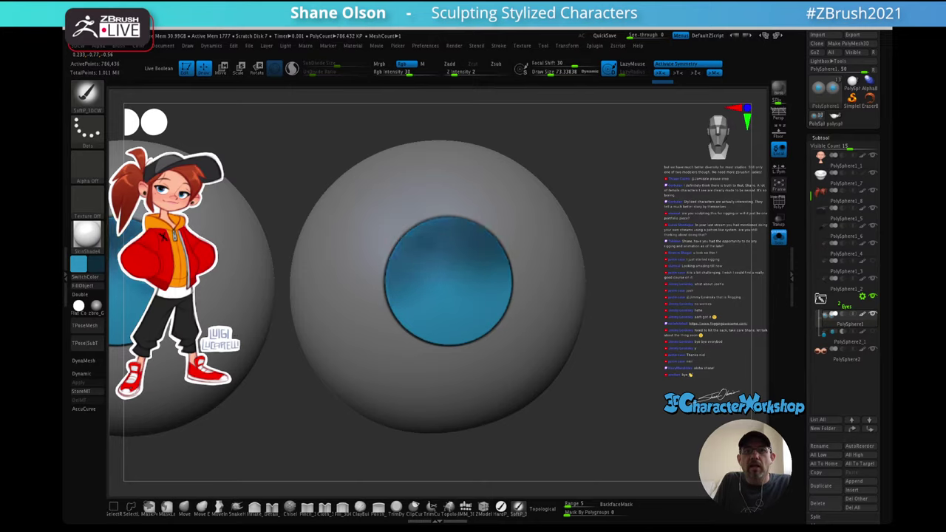
{"action": "left_click_drag", "start_coordinate": [427, 268], "coordinate": [494, 267]}
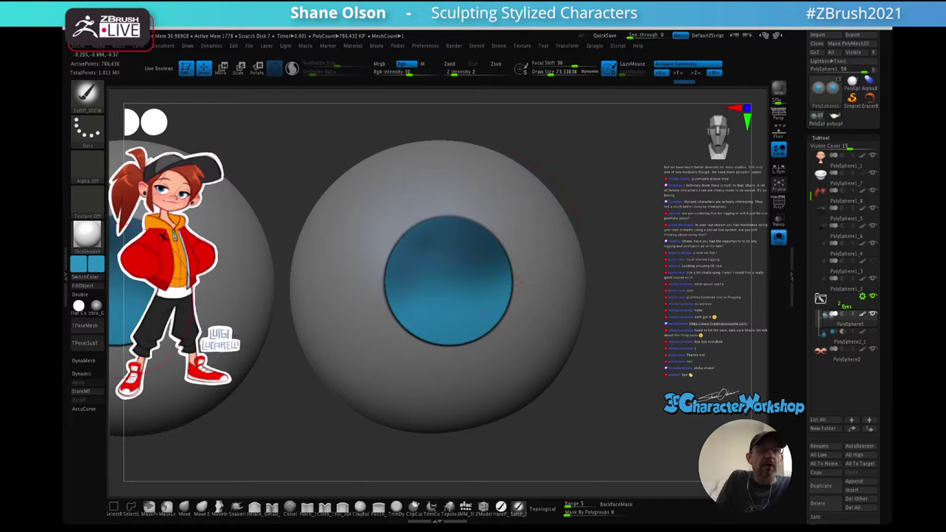
- Choose a brighter cyan and paint a soft glow along the lower part of the irises
{"action": "left_click", "coordinate": [79, 264]}
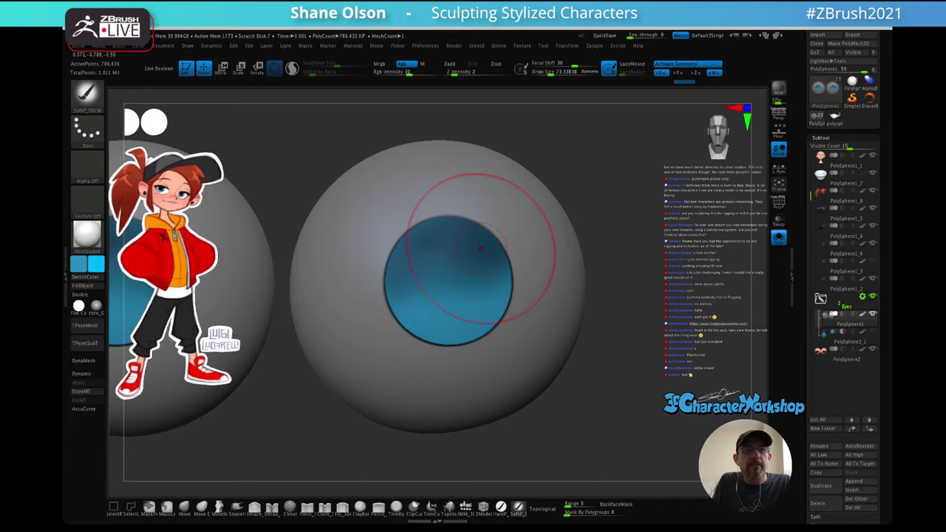
{"action": "left_click", "coordinate": [94, 263]}
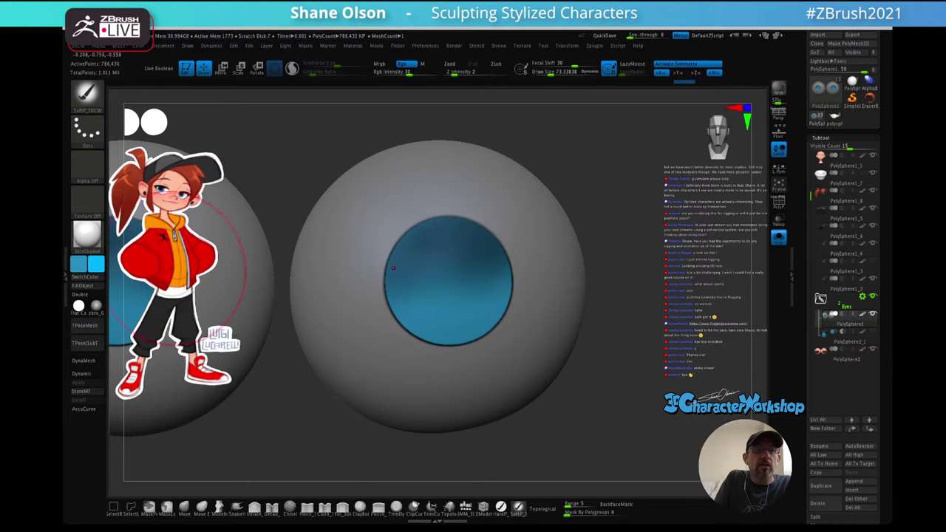
{"action": "left_click", "coordinate": [94, 263]}
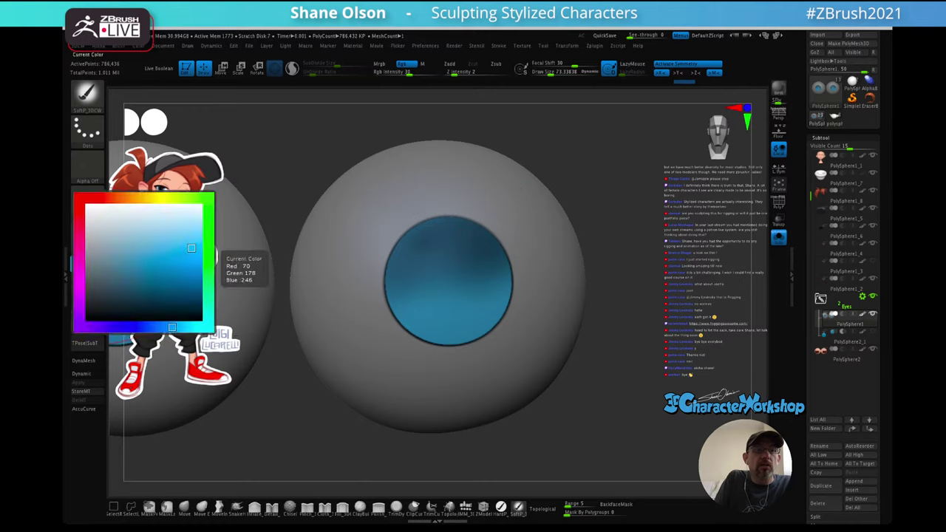
{"action": "left_click", "coordinate": [182, 328]}
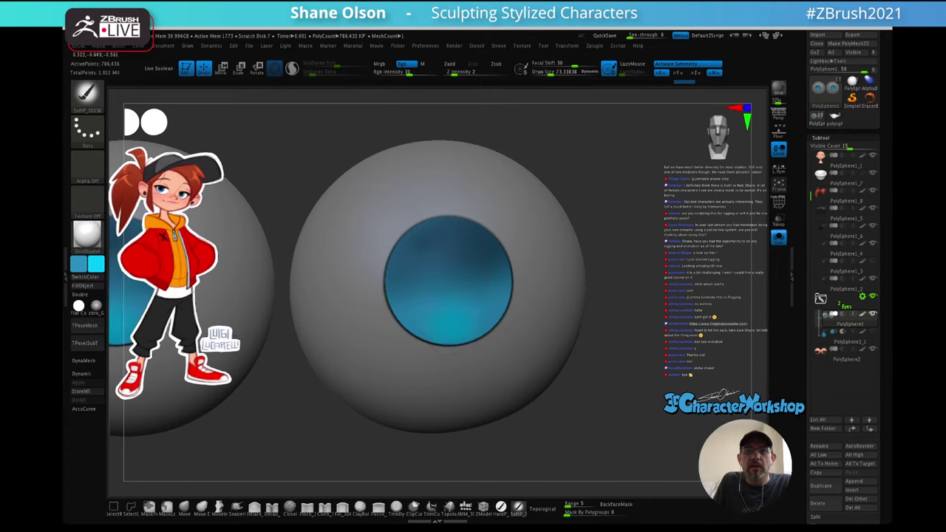
{"action": "left_click_drag", "start_coordinate": [448, 326], "coordinate": [463, 324]}
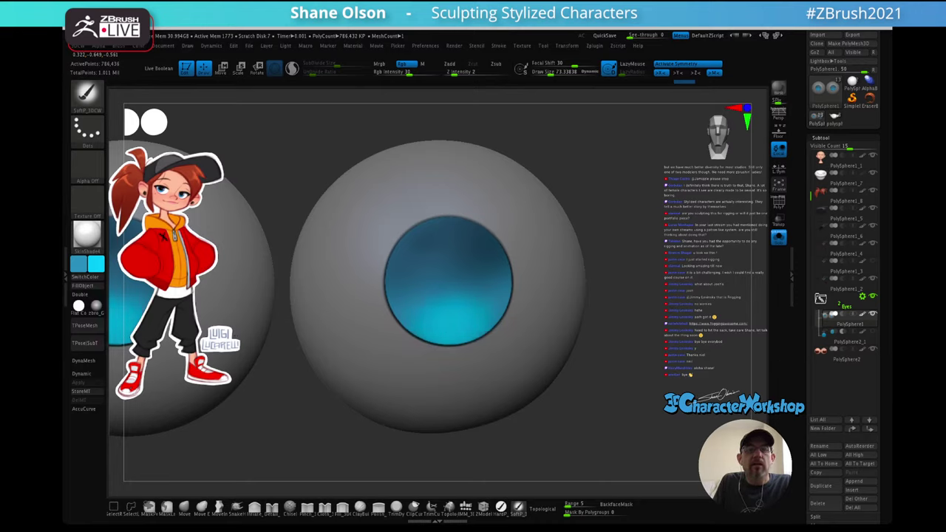
- Check the iris shading from the side and clear the mask from the eyeballs
{"action": "left_click_drag", "start_coordinate": [628, 310], "coordinate": [547, 309]}
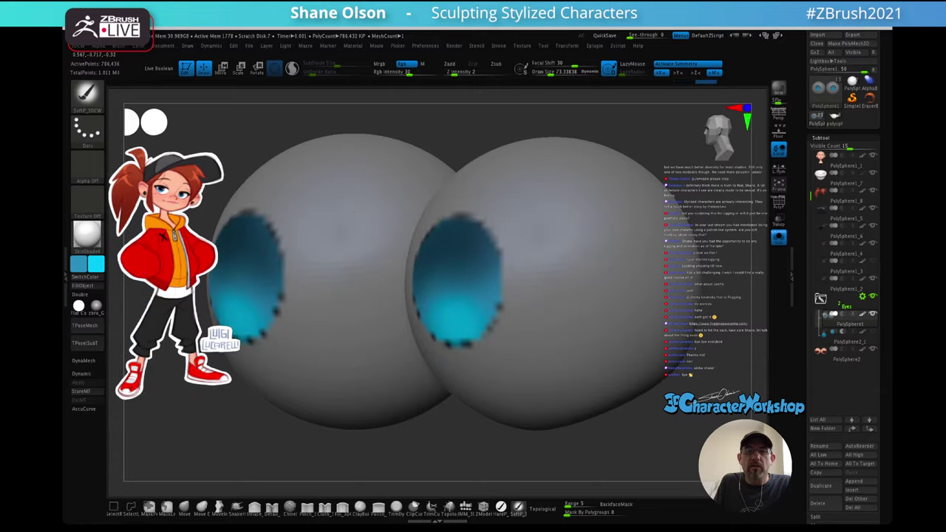
{"action": "left_click_drag", "start_coordinate": [569, 244], "coordinate": [644, 230]}
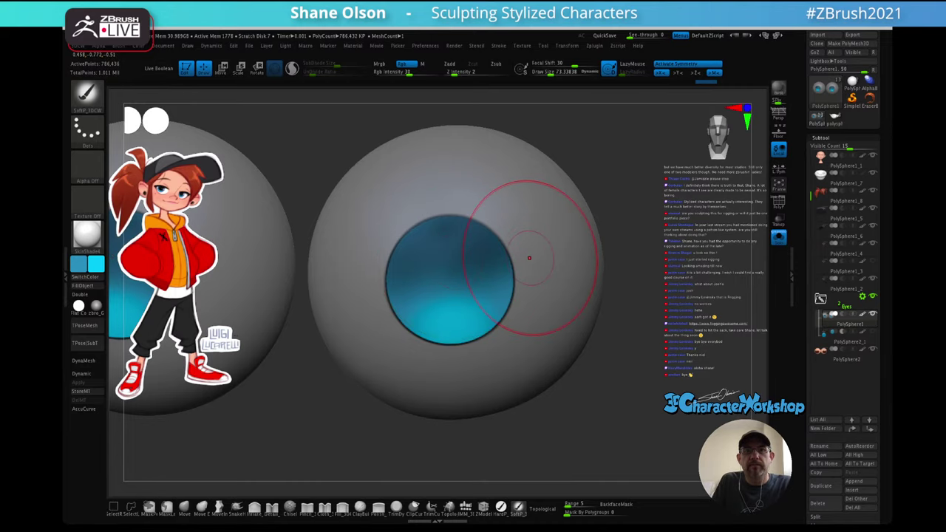
{"action": "mouse_move", "coordinate": [619, 269]}
{"action": "left_mouse_down"}
{"action": "mouse_move", "coordinate": [631, 258]}
{"action": "mouse_move", "coordinate": [645, 278]}
{"action": "left_mouse_up"}
{"action": "right_click_drag", "start_coordinate": [645, 278], "coordinate": [608, 228], "text": "ctrl"}
{"action": "mouse_move", "coordinate": [628, 258]}
{"action": "right_mouse_down", "text": "alt"}
{"action": "mouse_move", "coordinate": [648, 272]}
{"action": "mouse_move", "coordinate": [624, 275]}
{"action": "right_mouse_up", "text": "alt"}
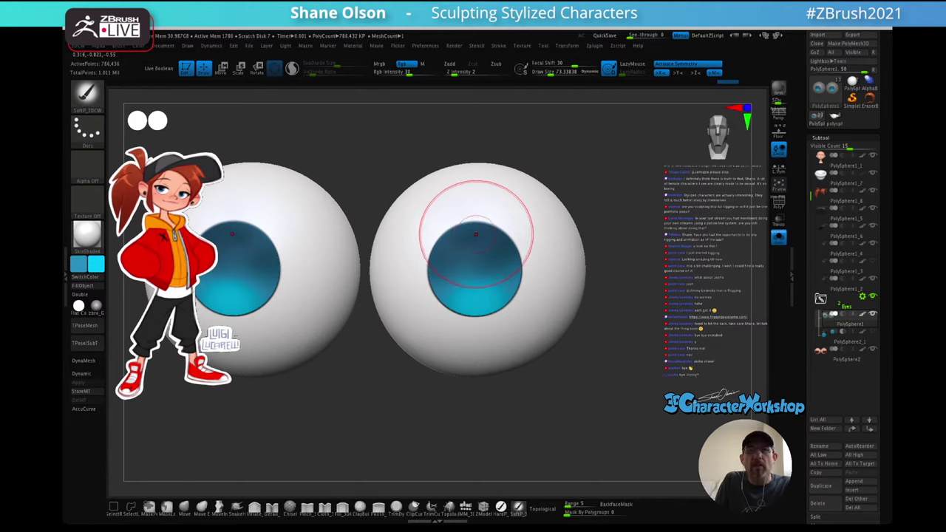
- Pick a near-black colour, reduce the draw size to about 37 and paint round pupils at the iris centres with the hard paint brush
{"action": "key", "text": "c"}
{"action": "left_click", "coordinate": [96, 264]}
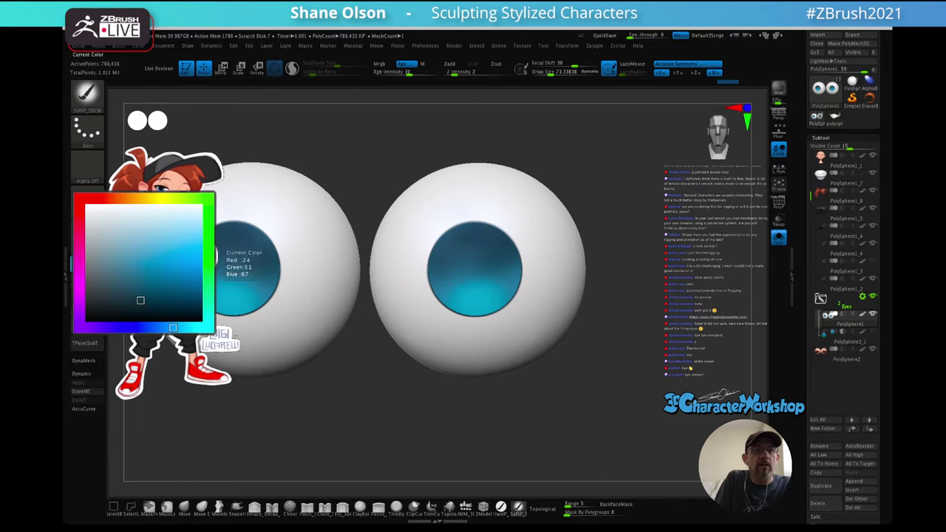
{"action": "left_click_drag", "start_coordinate": [153, 306], "coordinate": [116, 309]}
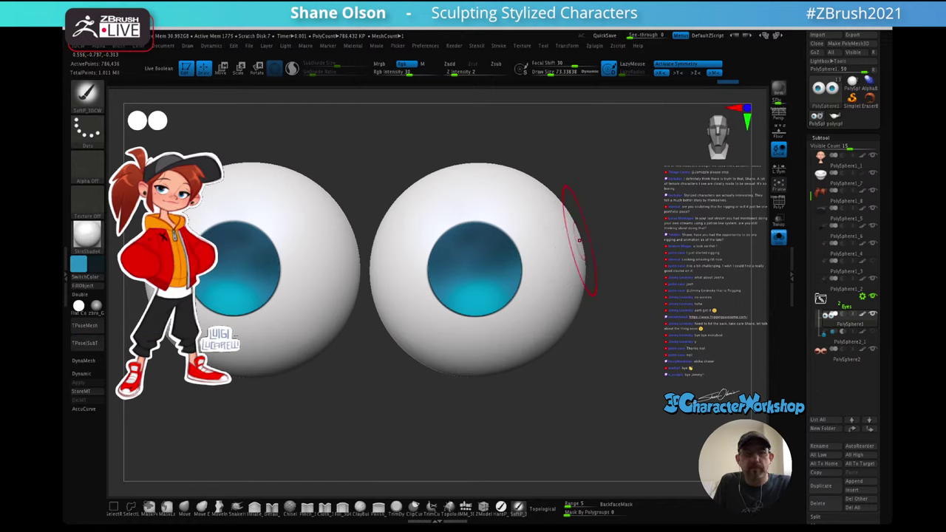
{"action": "left_click_drag", "start_coordinate": [595, 240], "coordinate": [606, 238], "text": "shift"}
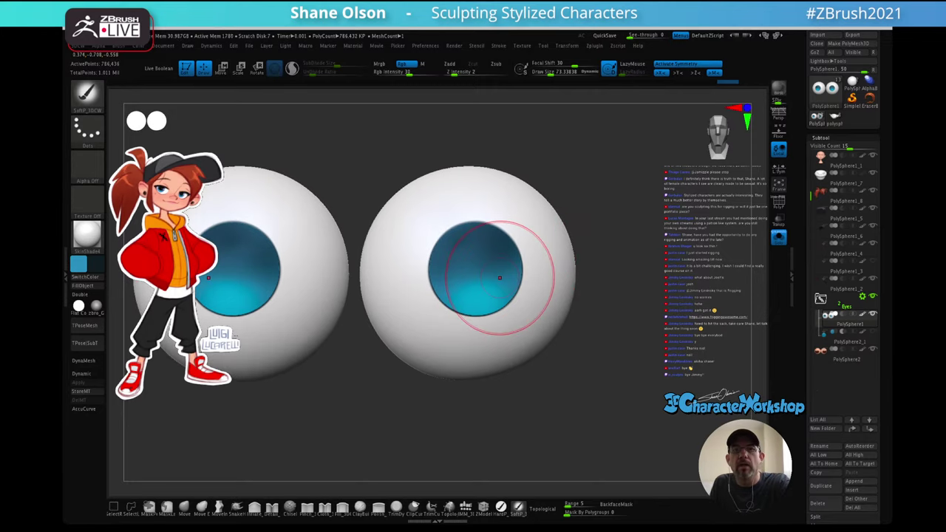
{"action": "key", "text": "bracketleft"}
{"action": "key", "text": "bracketleft"}
{"action": "key", "text": "bracketleft"}
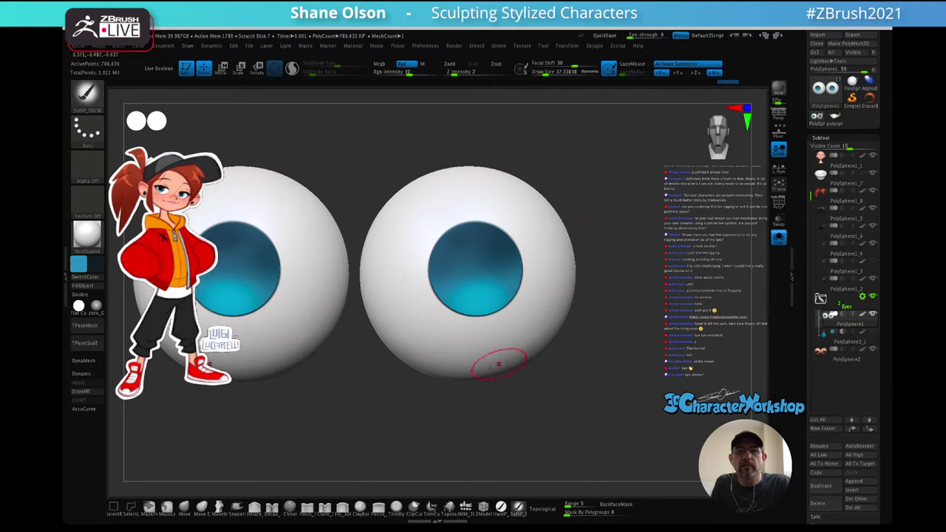
{"action": "left_click", "coordinate": [501, 507]}
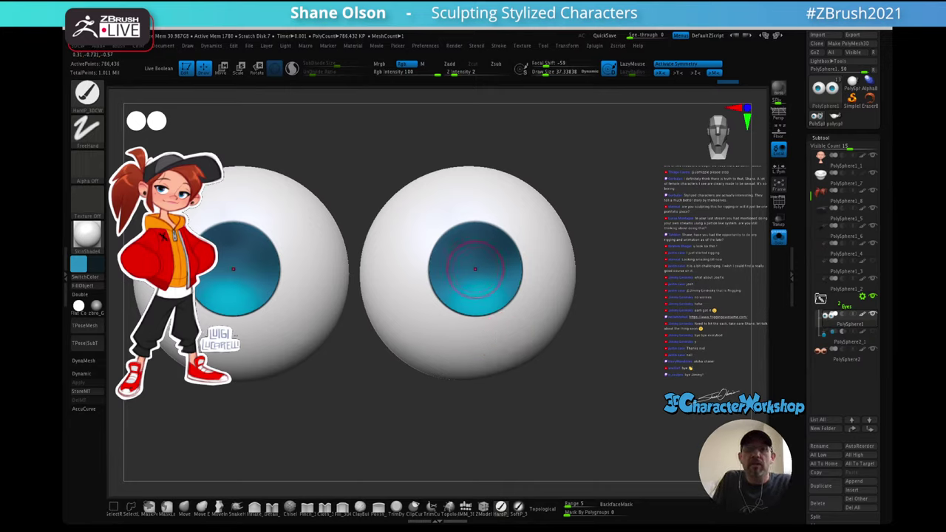
{"action": "left_click", "coordinate": [476, 269]}
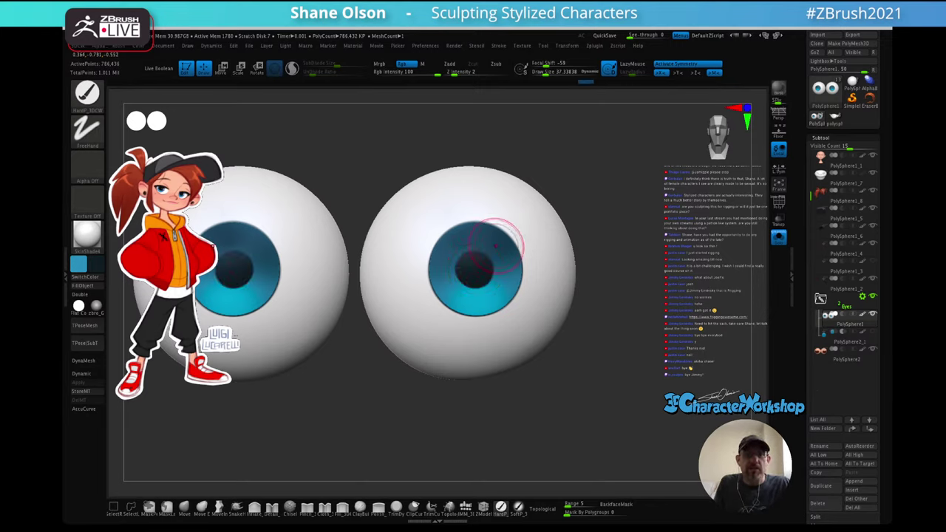
- Undo the painted pupils and repaint larger dark pupils at the centre of both blue irises with a bigger brush
{"action": "key", "text": "ctrl+z"}
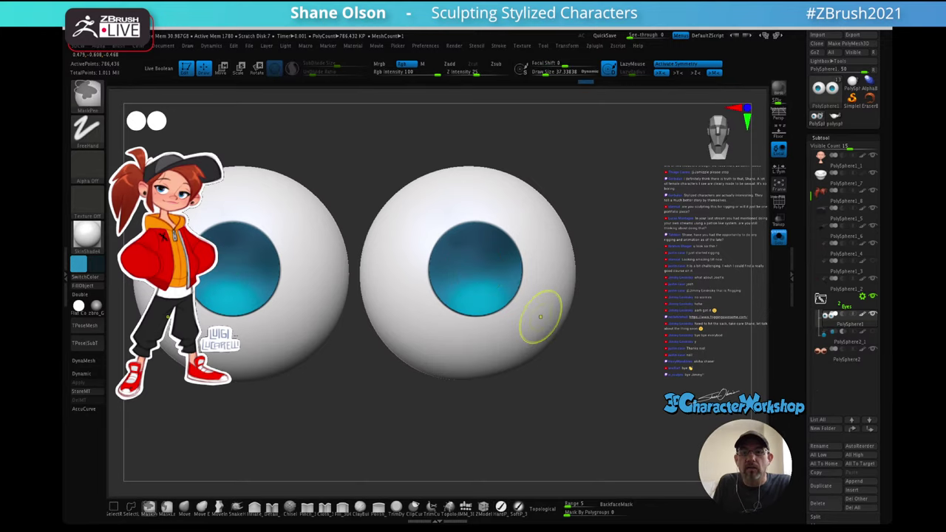
{"action": "key", "text": "]"}
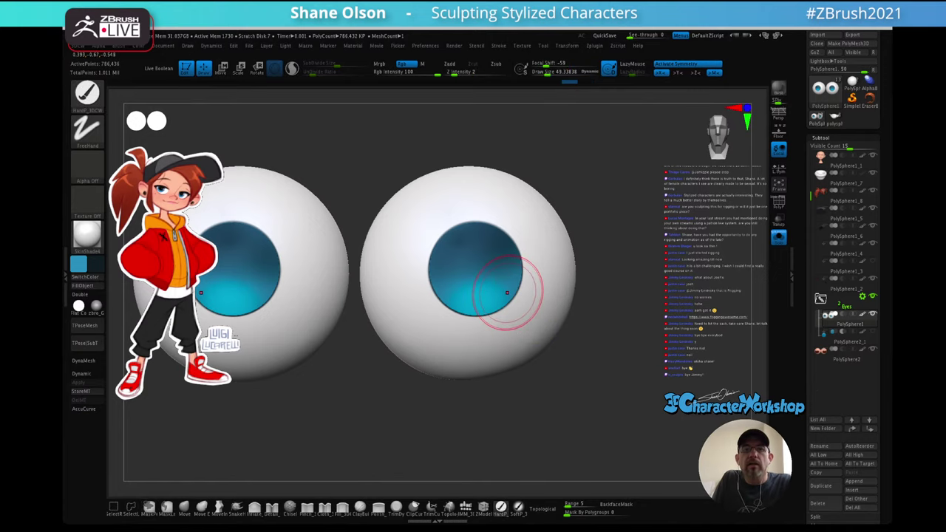
{"action": "left_click_drag", "start_coordinate": [475, 268], "coordinate": [479, 272]}
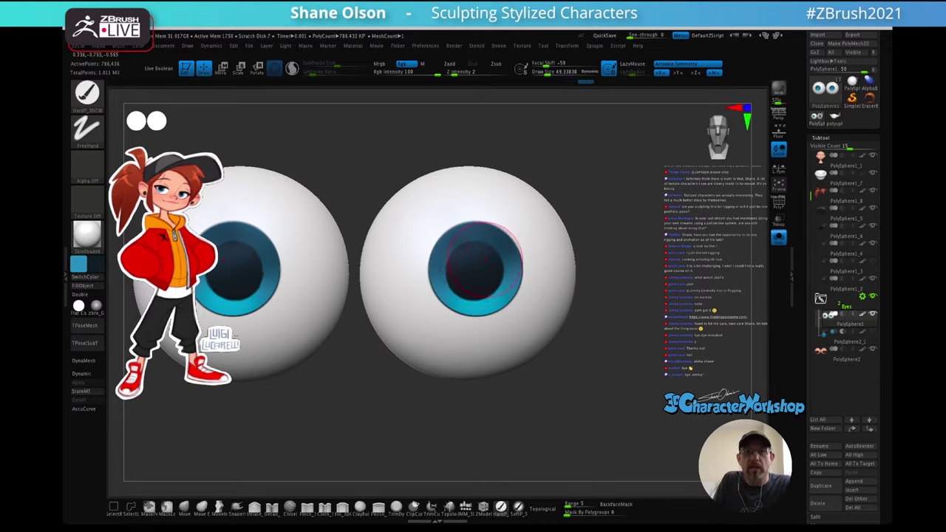
{"action": "key", "text": "ctrl+z"}
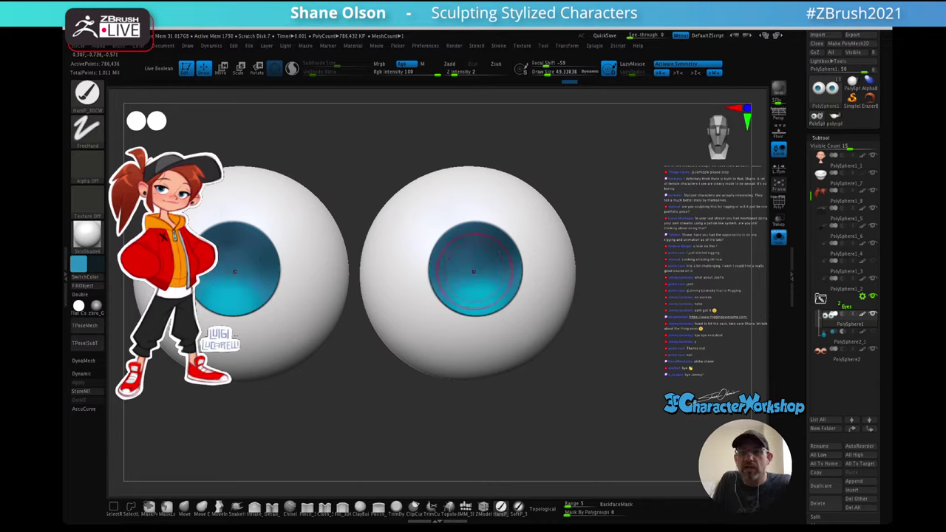
{"action": "left_click_drag", "start_coordinate": [476, 269], "coordinate": [480, 275]}
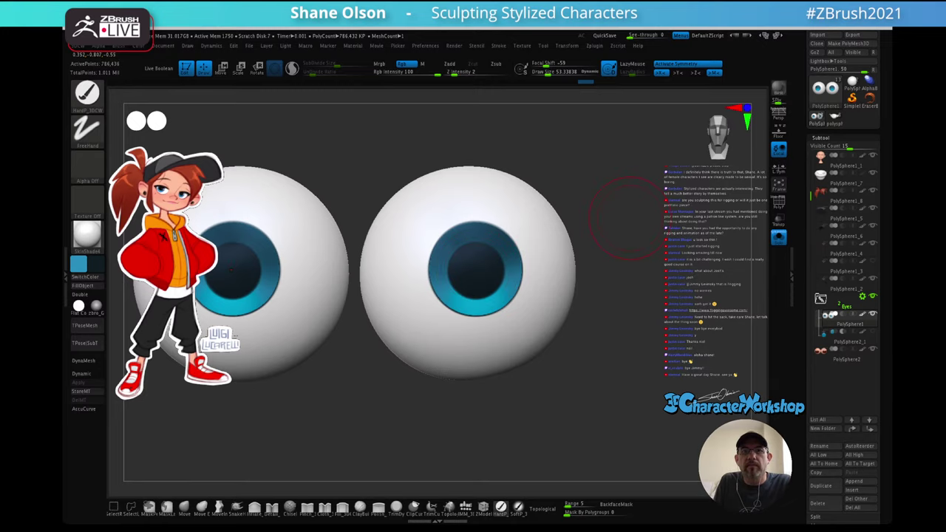
{"action": "mouse_move", "coordinate": [628, 221]}
{"action": "left_mouse_down"}
{"action": "mouse_move", "coordinate": [640, 215]}
{"action": "mouse_move", "coordinate": [609, 243]}
{"action": "mouse_move", "coordinate": [650, 209]}
{"action": "mouse_move", "coordinate": [660, 239]}
{"action": "mouse_move", "coordinate": [681, 220]}
{"action": "left_mouse_up"}
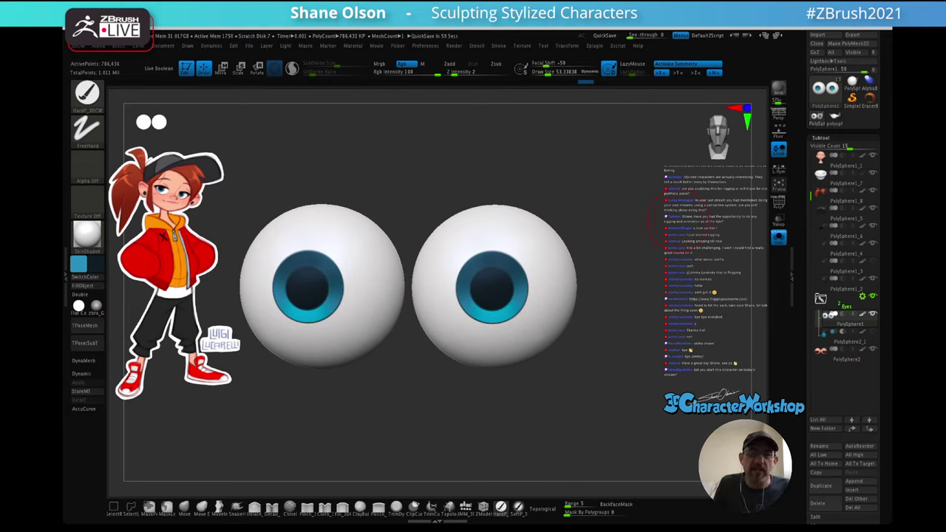
{"action": "left_click_drag", "start_coordinate": [630, 297], "coordinate": [636, 288]}
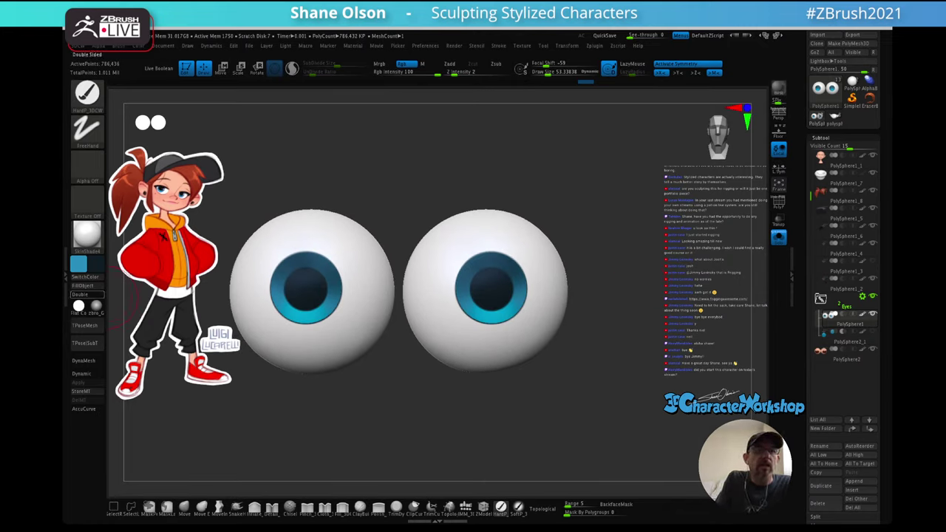
- Choose the zbro eye reflection material and fill the eyeballs with it using the material channel only
{"action": "left_click", "coordinate": [96, 305]}
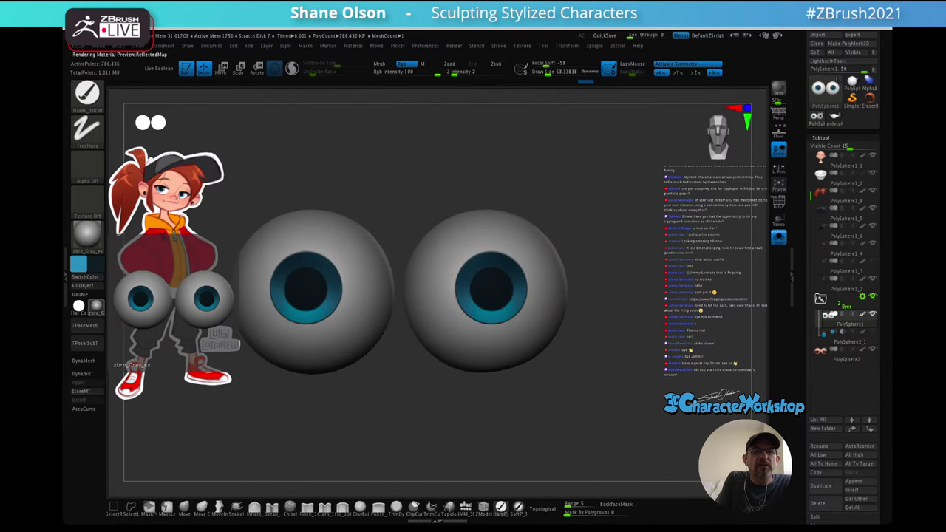
{"action": "left_click", "coordinate": [87, 235]}
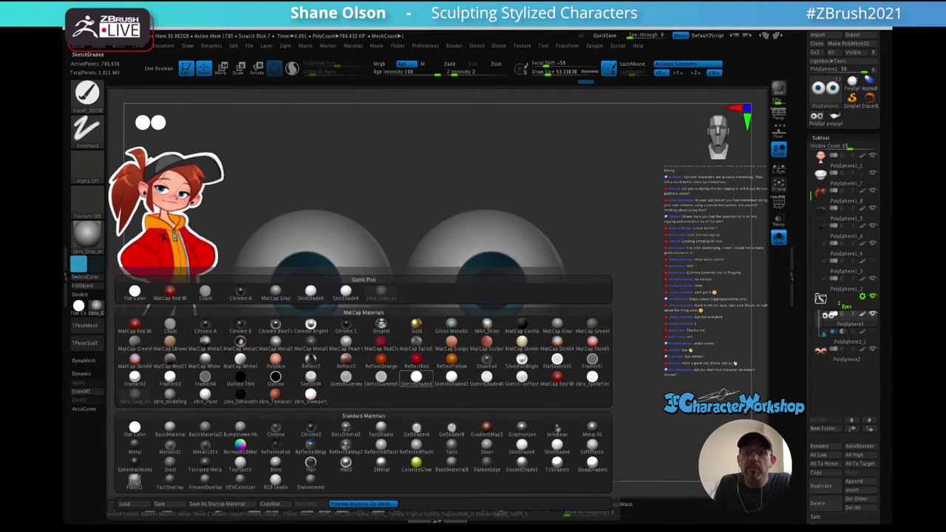
{"action": "left_click", "coordinate": [592, 377]}
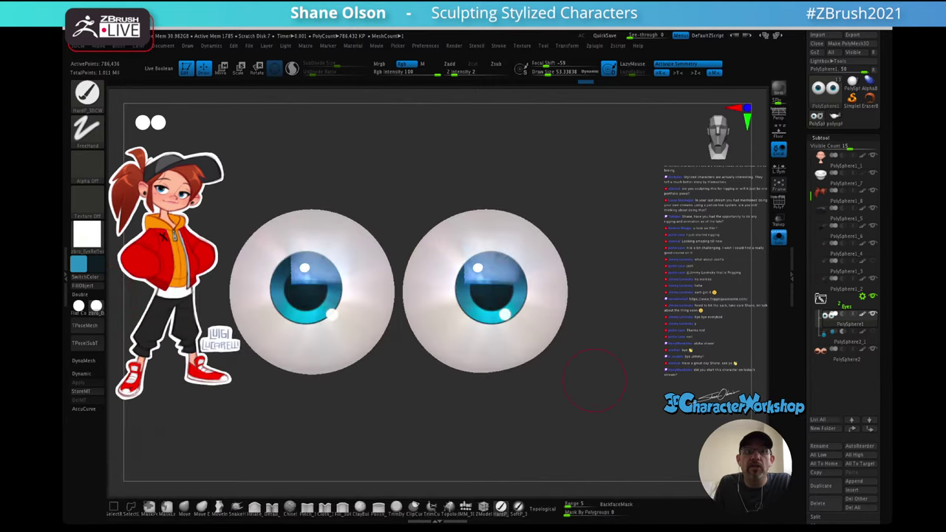
{"action": "mouse_move", "coordinate": [586, 306]}
{"action": "left_mouse_down"}
{"action": "mouse_move", "coordinate": [521, 306]}
{"action": "mouse_move", "coordinate": [591, 266]}
{"action": "mouse_move", "coordinate": [571, 302]}
{"action": "mouse_move", "coordinate": [590, 271]}
{"action": "mouse_move", "coordinate": [577, 295]}
{"action": "left_mouse_up"}
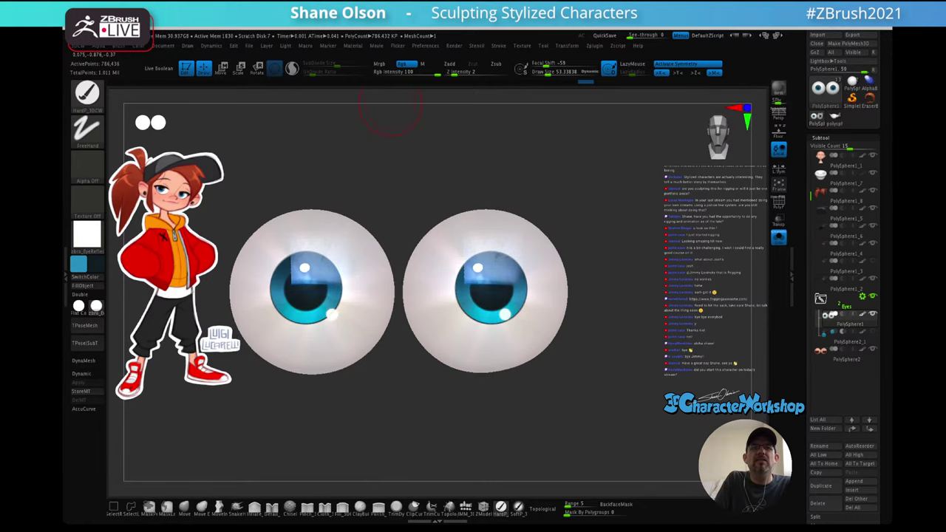
{"action": "left_click", "coordinate": [427, 73]}
{"action": "left_click", "coordinate": [423, 64]}
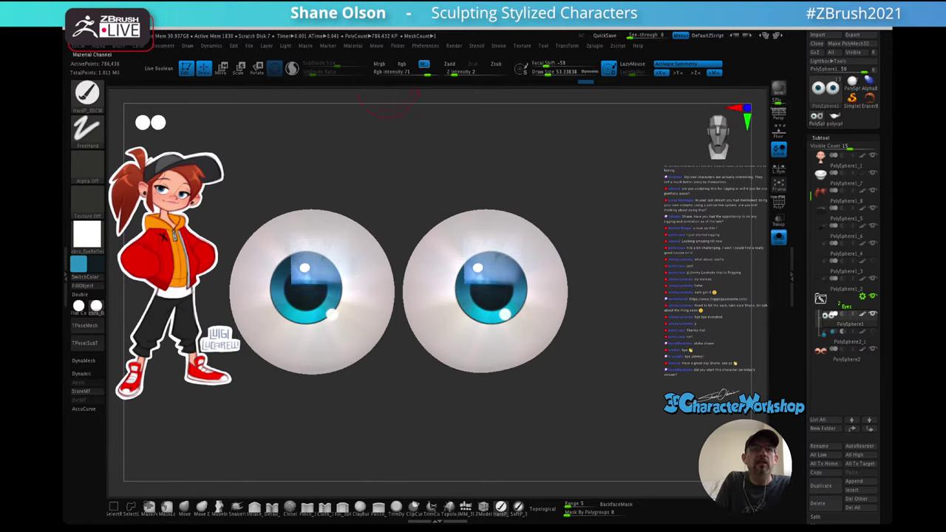
{"action": "left_click", "coordinate": [87, 286]}
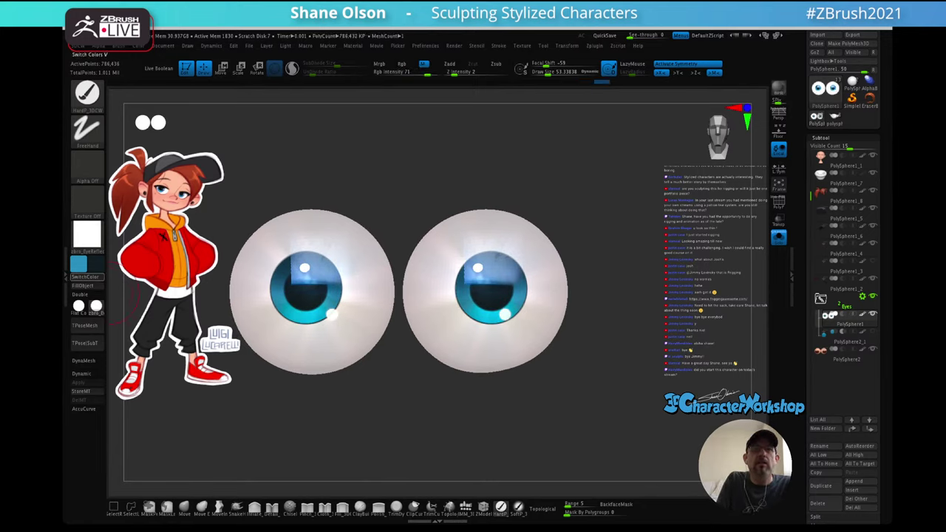
- Set painting back to RGB colour only, restore the SkinShade4 material, and show the whole head again
{"action": "left_click", "coordinate": [404, 64]}
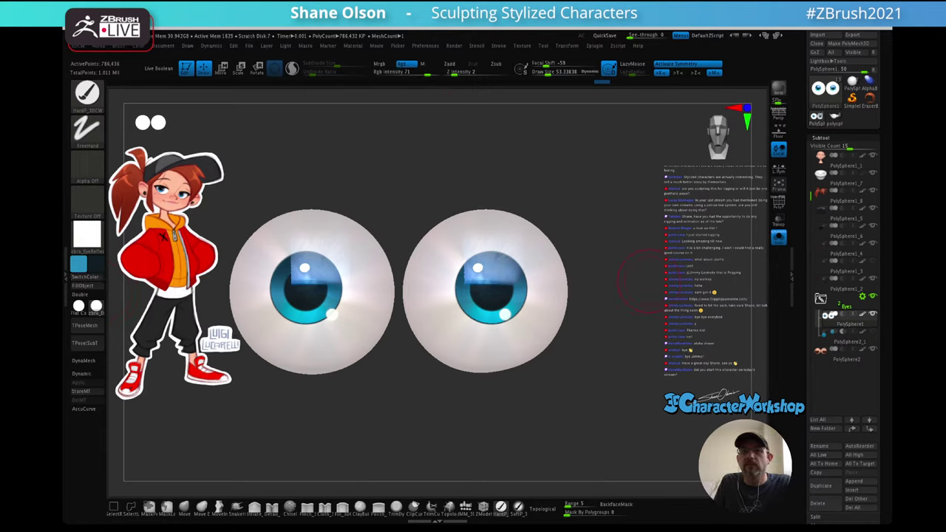
{"action": "left_click", "coordinate": [96, 306]}
{"action": "left_click", "coordinate": [311, 292]}
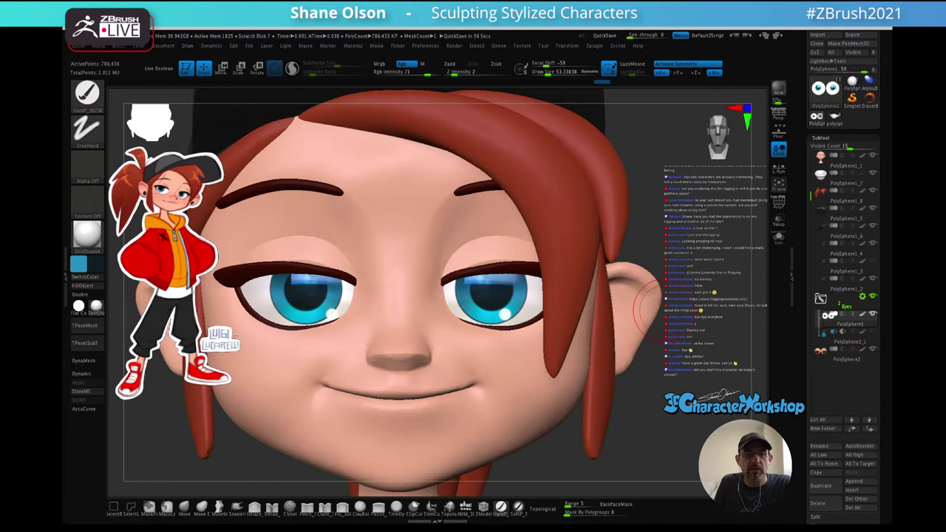
- Sample the skin tone from the character's face as the active paint colour
{"action": "left_click_drag", "start_coordinate": [663, 310], "coordinate": [658, 251]}
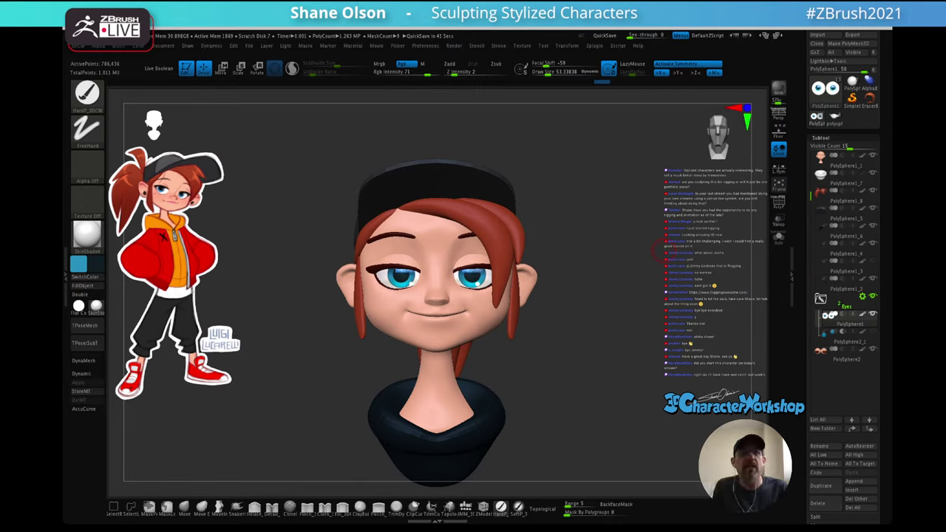
{"action": "mouse_move", "coordinate": [578, 333]}
{"action": "left_mouse_down"}
{"action": "mouse_move", "coordinate": [595, 323]}
{"action": "mouse_move", "coordinate": [592, 307]}
{"action": "mouse_move", "coordinate": [613, 310]}
{"action": "mouse_move", "coordinate": [625, 278]}
{"action": "mouse_move", "coordinate": [618, 313]}
{"action": "mouse_move", "coordinate": [602, 313]}
{"action": "mouse_move", "coordinate": [612, 310]}
{"action": "left_mouse_up"}
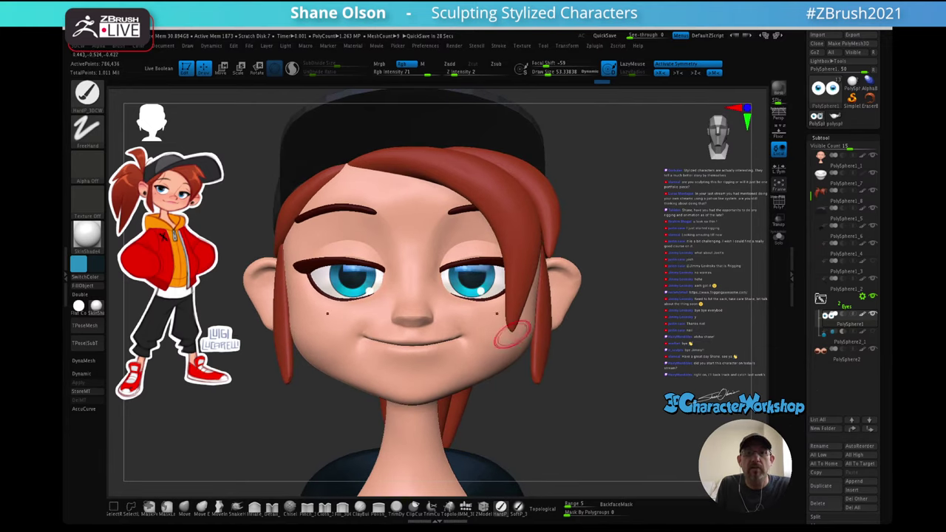
{"action": "key", "text": "c"}
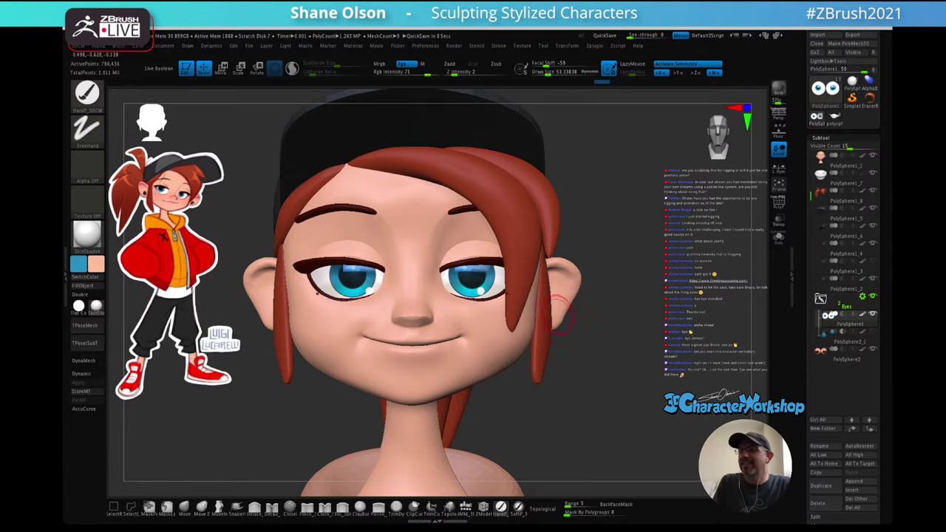
{"action": "mouse_move", "coordinate": [671, 213]}
{"action": "left_mouse_down"}
{"action": "mouse_move", "coordinate": [643, 239]}
{"action": "mouse_move", "coordinate": [668, 235]}
{"action": "mouse_move", "coordinate": [667, 219]}
{"action": "mouse_move", "coordinate": [641, 238]}
{"action": "mouse_move", "coordinate": [660, 250]}
{"action": "mouse_move", "coordinate": [642, 214]}
{"action": "left_mouse_up"}
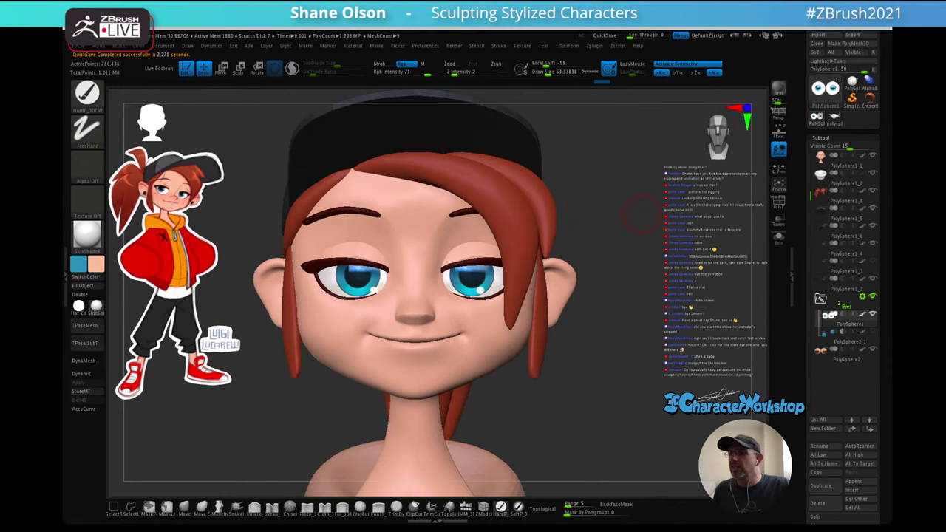
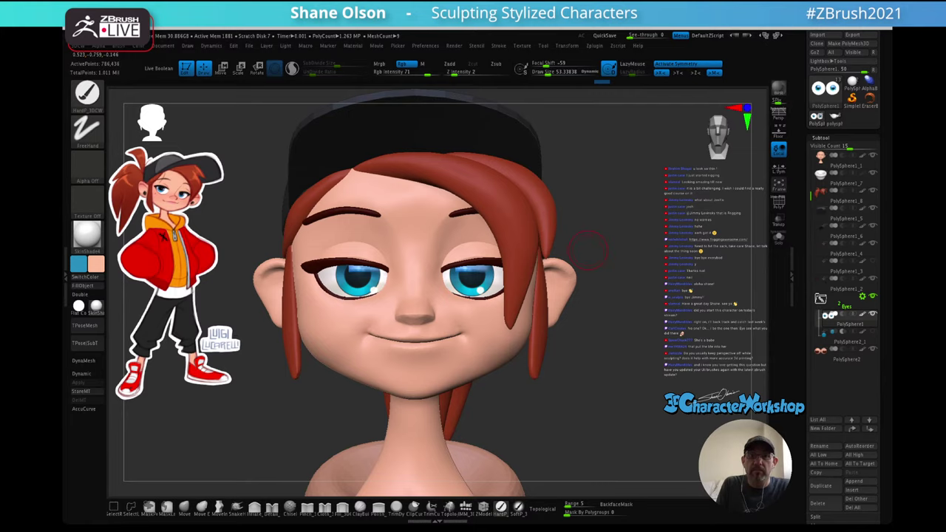
- Enable perspective, compare the 85 mm focal distance on the head, and set it to 50 mm
{"action": "key", "text": "p"}
{"action": "left_click_drag", "start_coordinate": [589, 251], "coordinate": [565, 255]}
{"action": "left_click_drag", "start_coordinate": [591, 288], "coordinate": [625, 260], "text": "alt"}
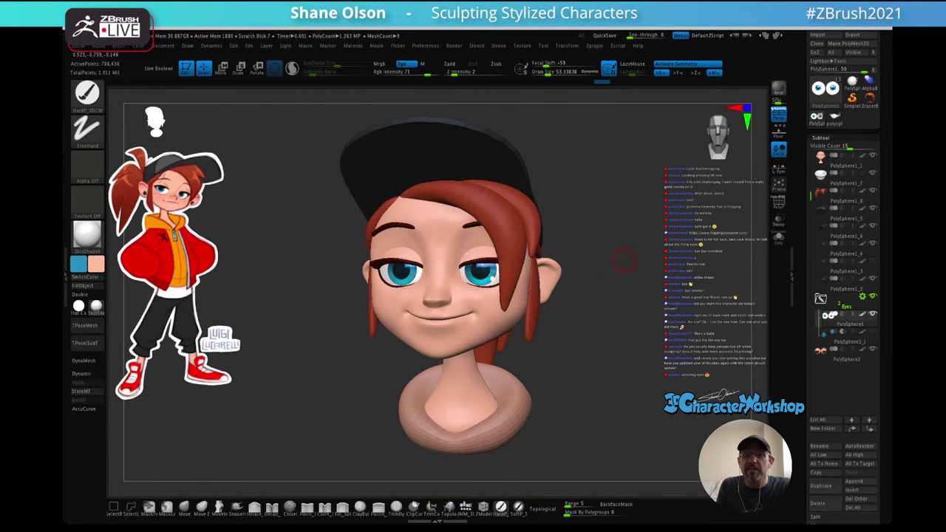
{"action": "key", "text": "space"}
{"action": "left_click", "coordinate": [609, 437]}
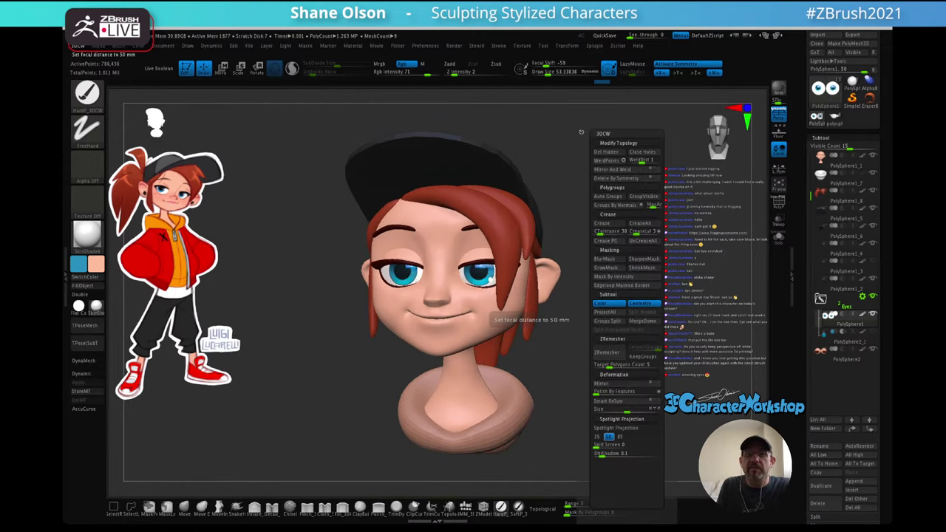
{"action": "left_click", "coordinate": [621, 436]}
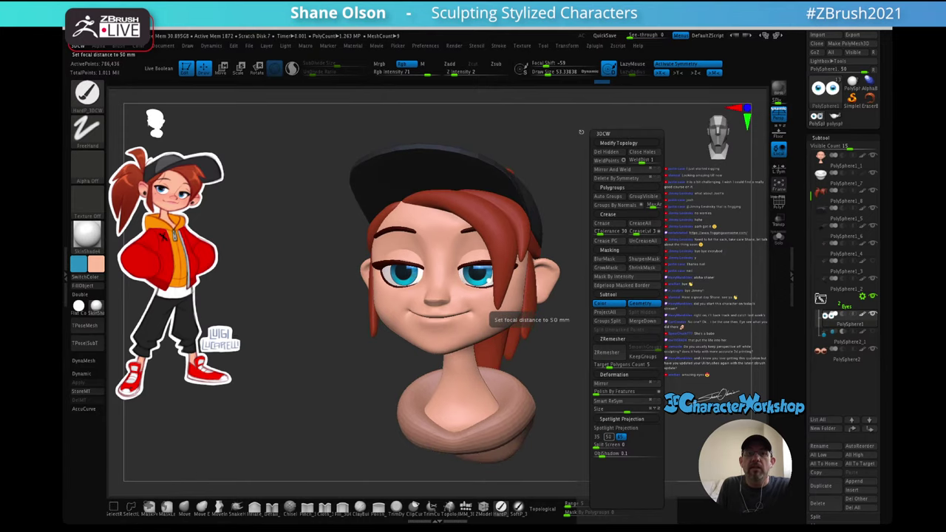
{"action": "left_click", "coordinate": [609, 437]}
{"action": "mouse_move", "coordinate": [591, 318]}
{"action": "left_mouse_down"}
{"action": "mouse_move", "coordinate": [669, 327]}
{"action": "mouse_move", "coordinate": [589, 326]}
{"action": "left_mouse_up"}
- Sample the orange from the reference hoodie and fill the collar mesh with it at RGB intensity 100
{"action": "key", "text": "z"}
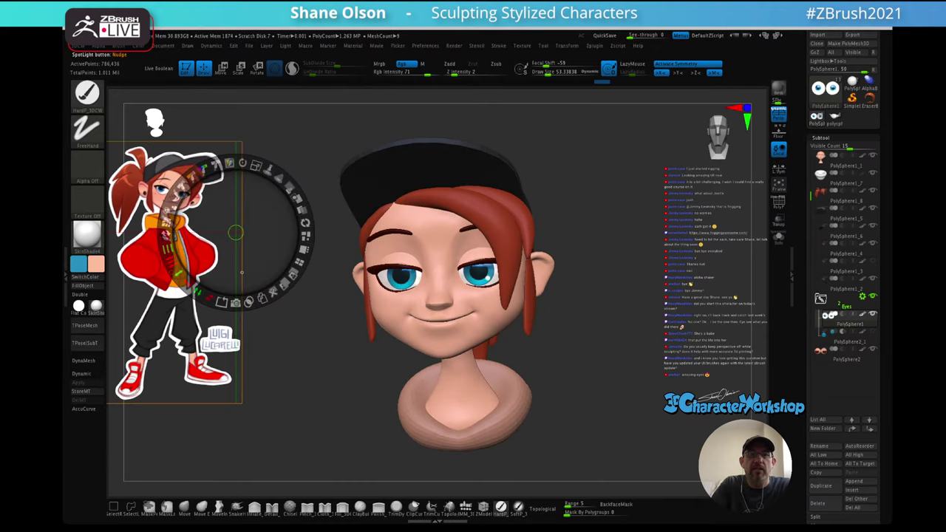
{"action": "key", "text": "c"}
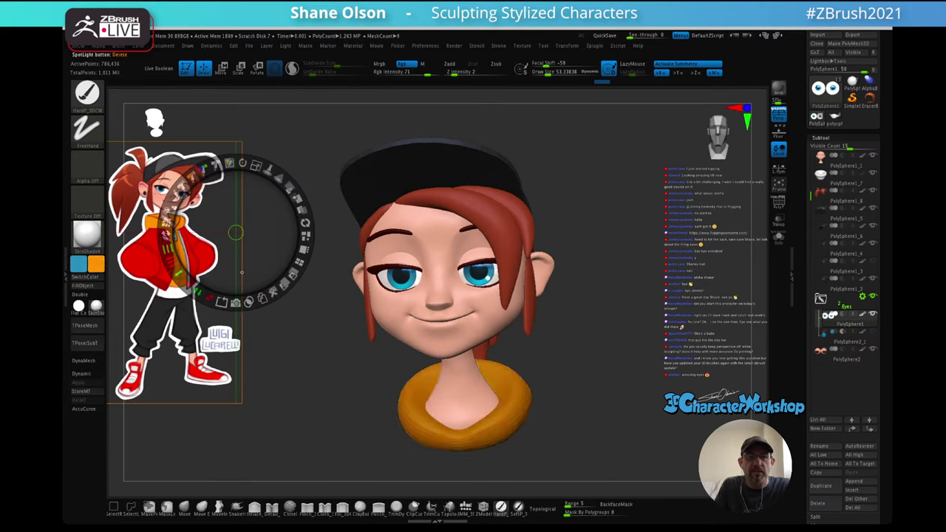
{"action": "key", "text": "z"}
{"action": "left_click", "coordinate": [526, 380], "text": "ctrl"}
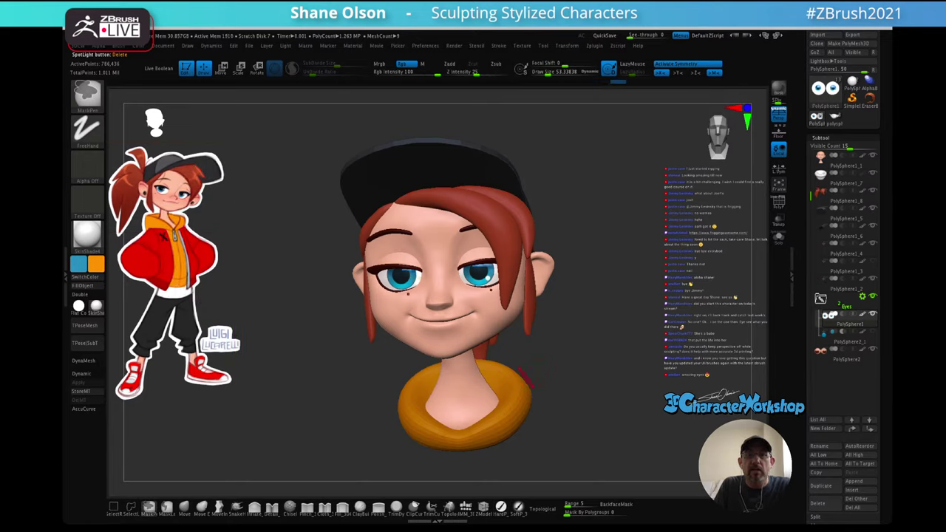
{"action": "left_click", "coordinate": [513, 397], "text": "ctrl"}
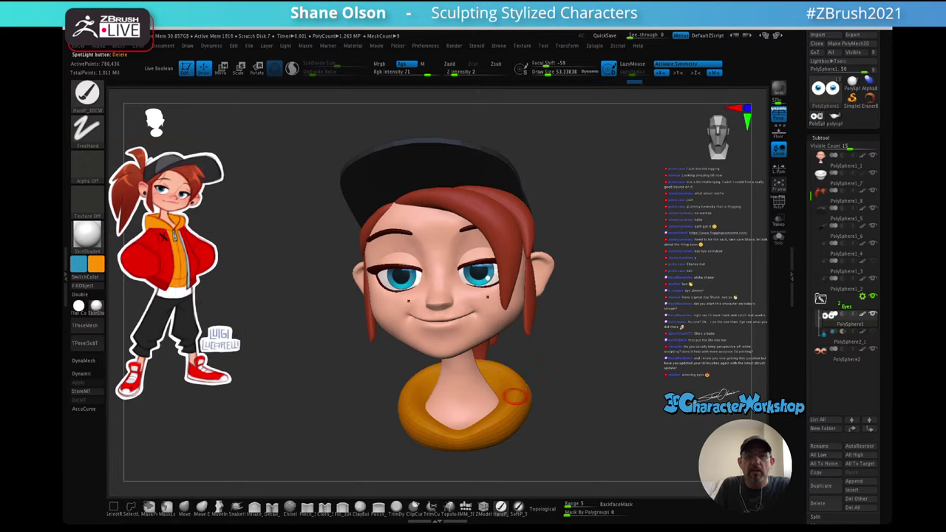
{"action": "left_click", "coordinate": [515, 397], "text": "alt"}
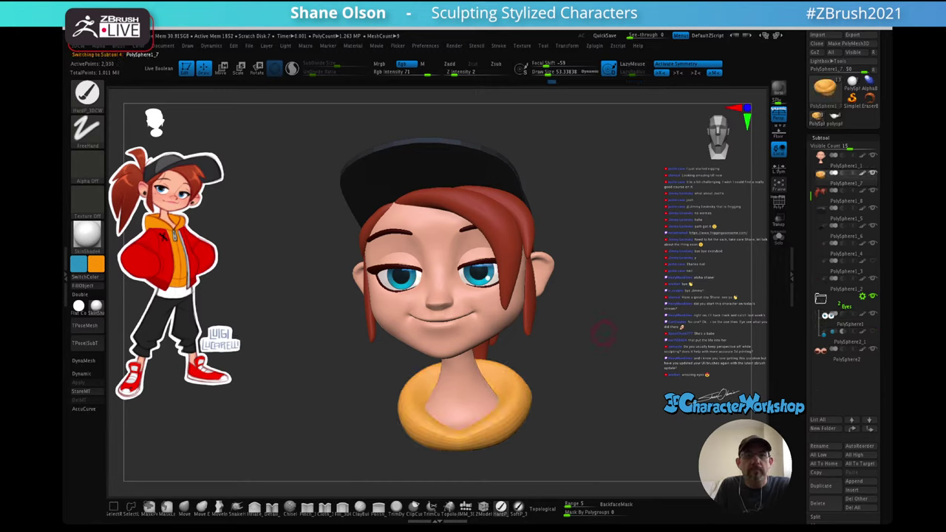
{"action": "left_click_drag", "start_coordinate": [603, 334], "coordinate": [593, 340], "text": "shift"}
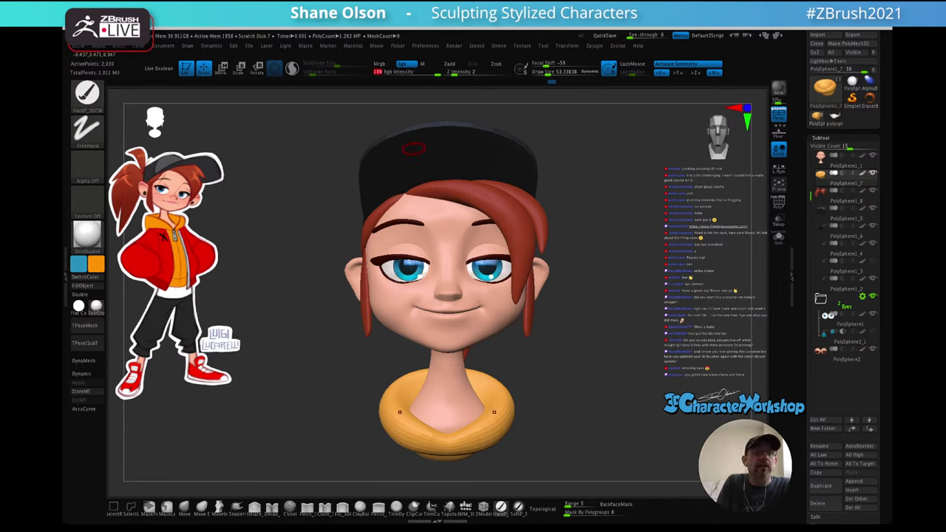
{"action": "left_click", "coordinate": [82, 286]}
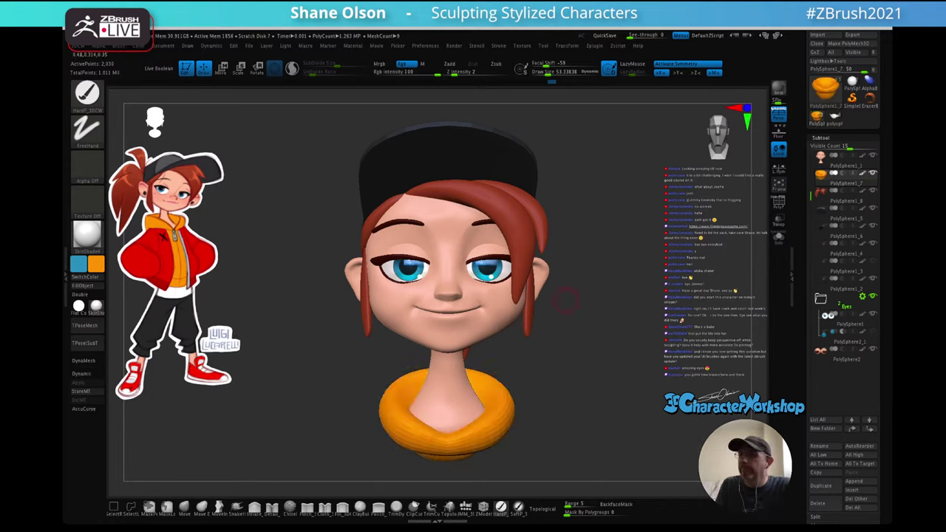
{"action": "left_click_drag", "start_coordinate": [566, 299], "coordinate": [656, 314]}
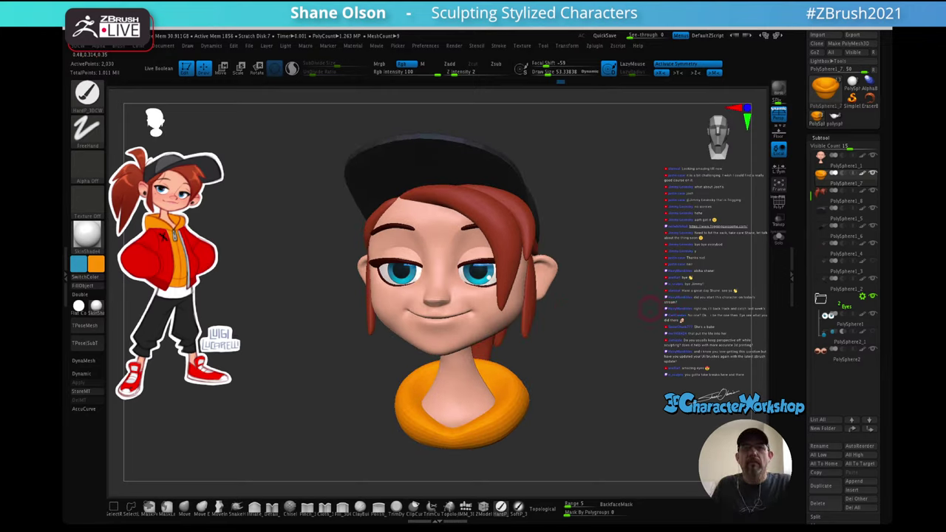
{"action": "left_click_drag", "start_coordinate": [651, 309], "coordinate": [700, 315], "text": "shift"}
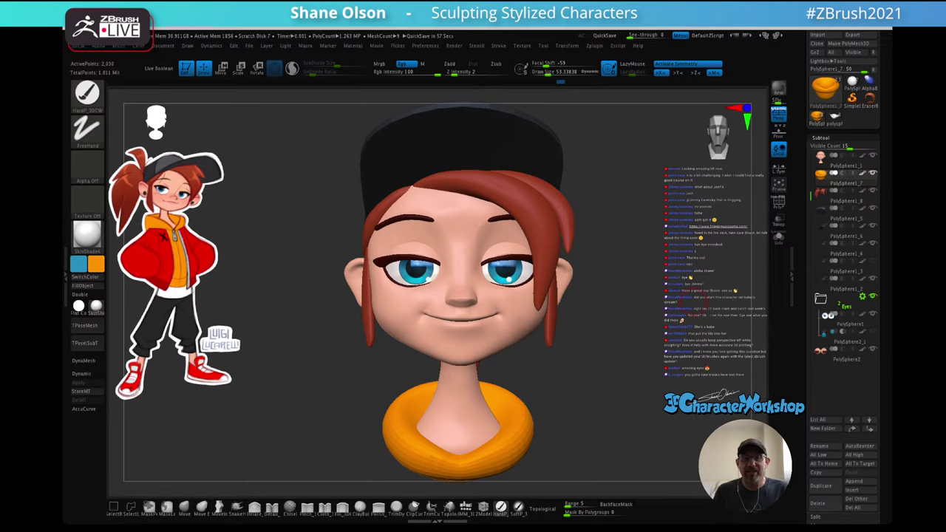
{"action": "left_click_drag", "start_coordinate": [642, 310], "coordinate": [597, 330]}
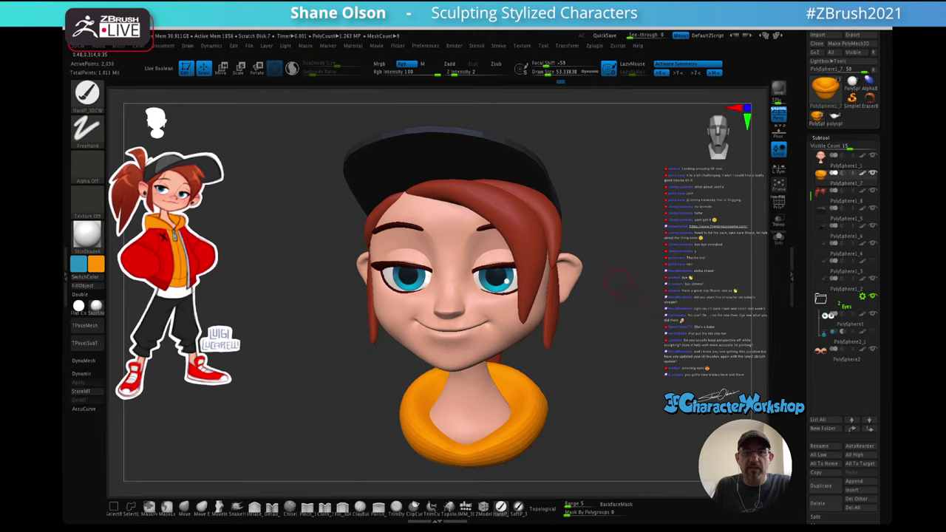
{"action": "left_click_drag", "start_coordinate": [620, 283], "coordinate": [634, 263], "text": "alt"}
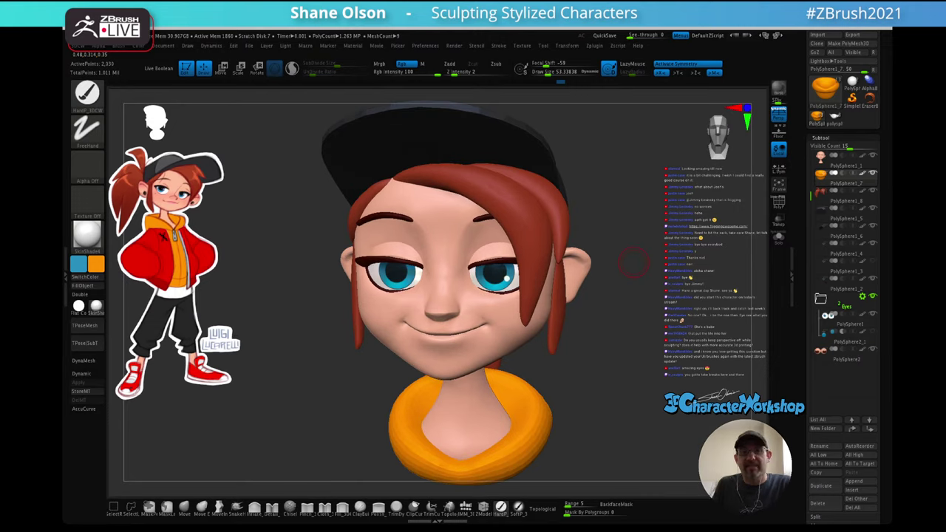
{"action": "left_click_drag", "start_coordinate": [633, 262], "coordinate": [618, 286]}
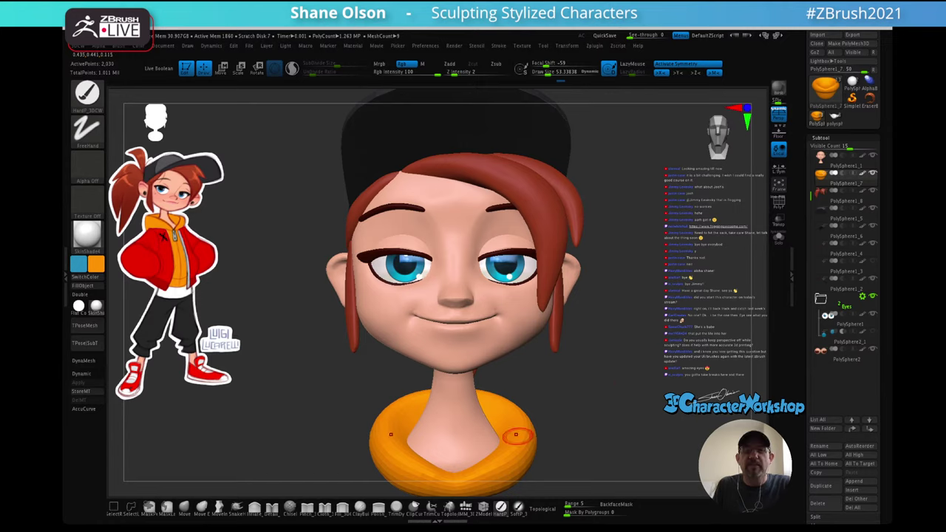
- Make the head mesh active and set up the SoftP_3DCW brush with a draw size of about 105 and a pinker skin tone
{"action": "right_click_drag", "start_coordinate": [516, 442], "coordinate": [532, 320], "text": "ctrl"}
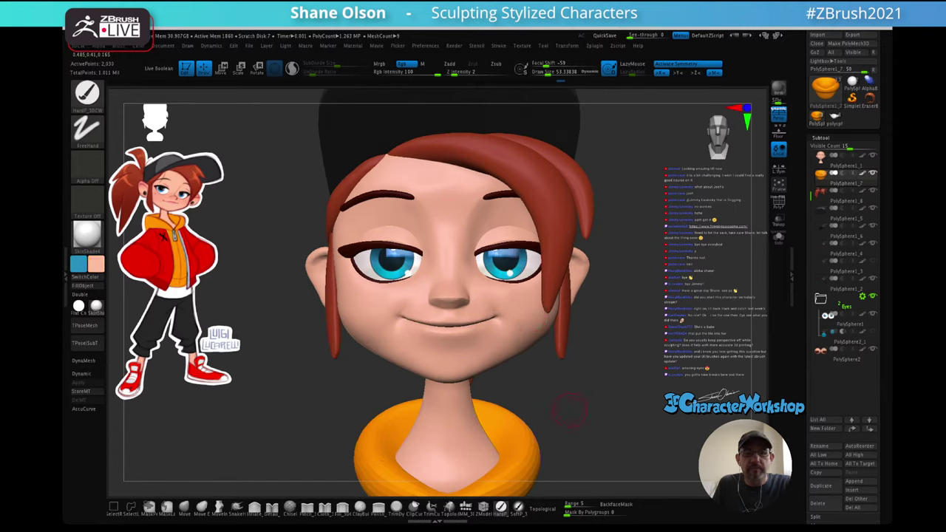
{"action": "left_click", "coordinate": [517, 336], "text": "alt"}
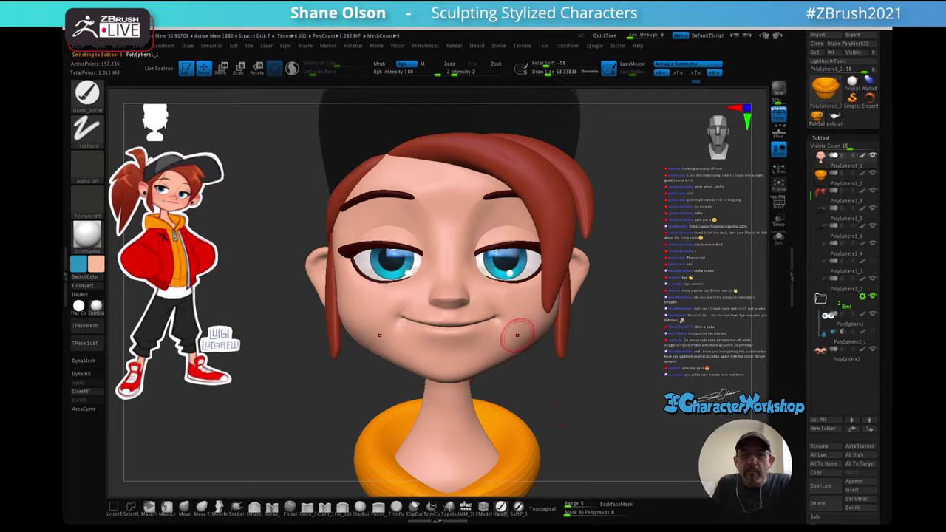
{"action": "left_click", "coordinate": [518, 508]}
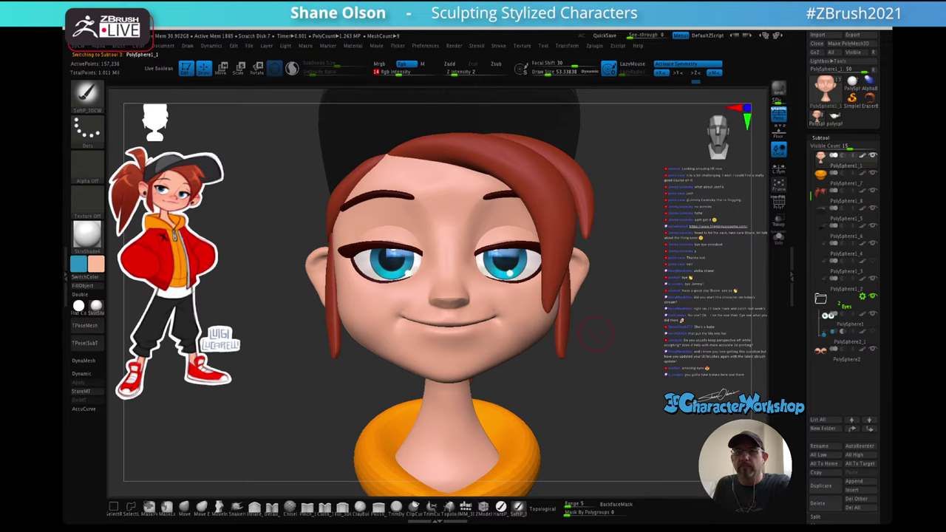
{"action": "key", "text": "bracketright"}
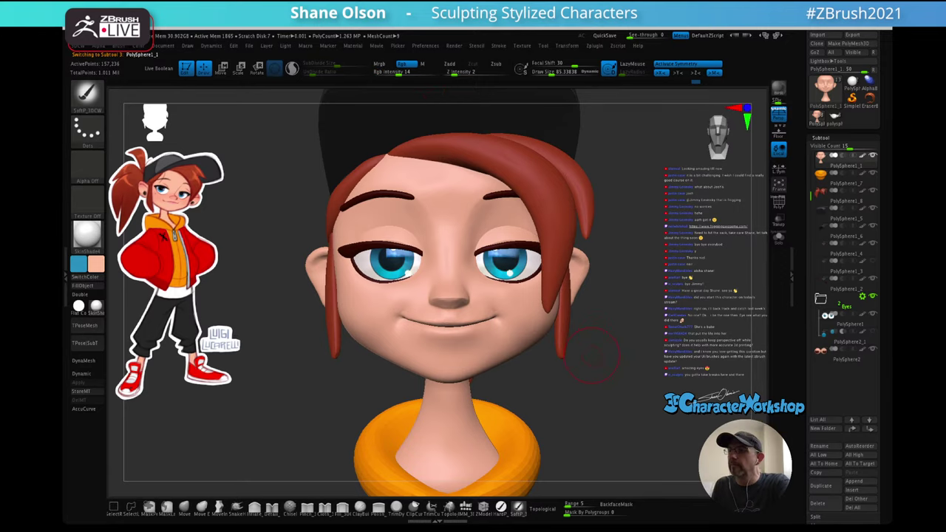
{"action": "key", "text": "bracketright"}
{"action": "left_click_drag", "start_coordinate": [592, 355], "coordinate": [601, 332]}
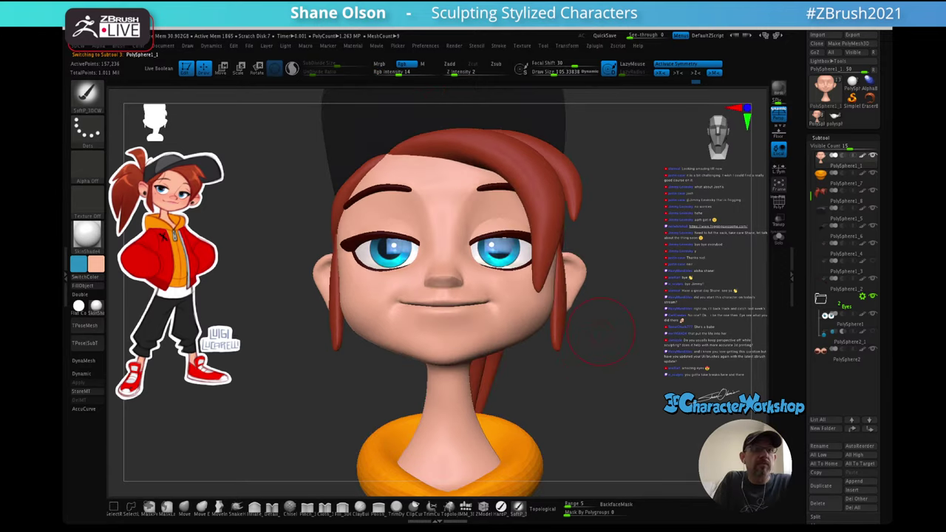
{"action": "left_click", "coordinate": [96, 264]}
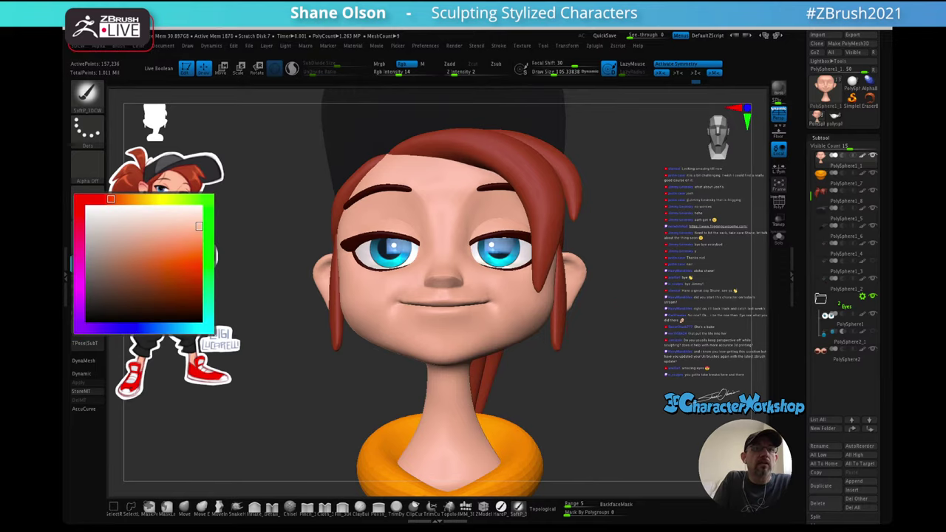
{"action": "left_click_drag", "start_coordinate": [199, 226], "coordinate": [184, 229]}
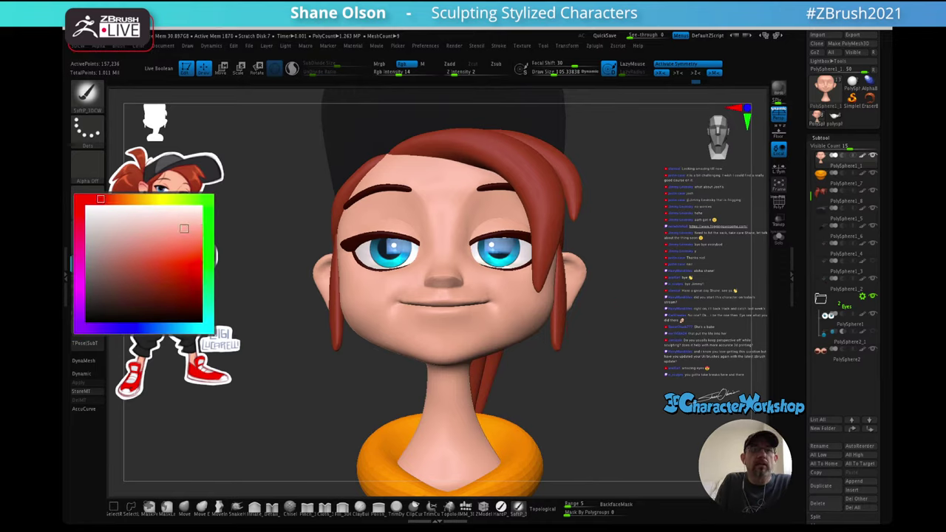
{"action": "left_click_drag", "start_coordinate": [273, 318], "coordinate": [275, 344]}
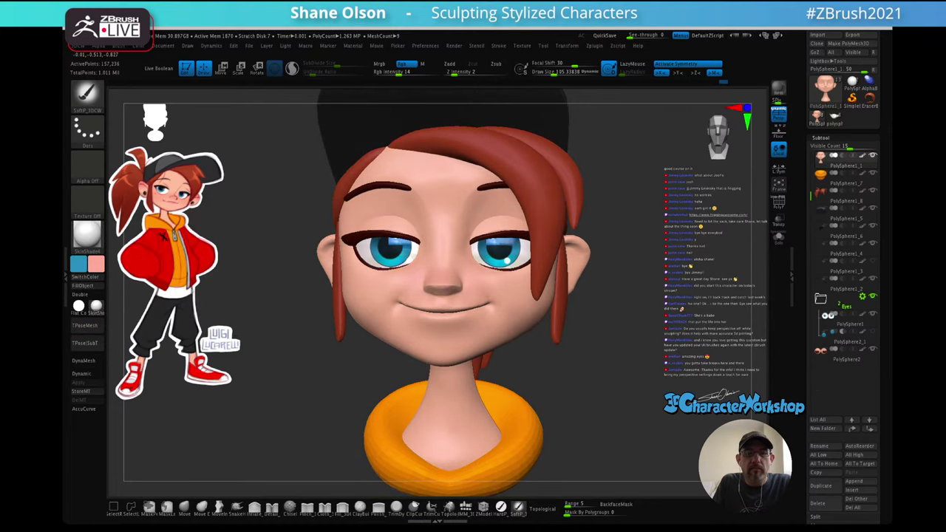
- Set the RGB intensity to 24 and paint a soft pink tint over the nose and the area around it
{"action": "key", "text": "shift+f"}
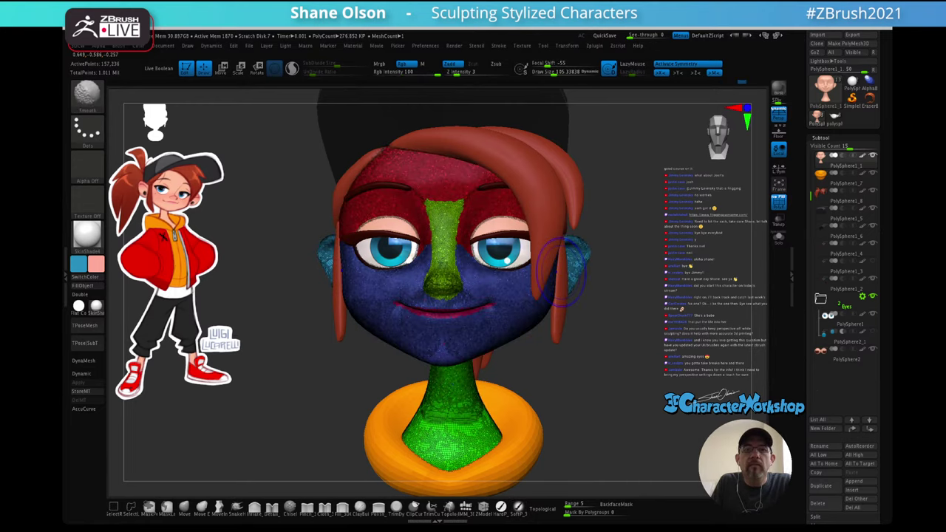
{"action": "key", "text": "shift+f"}
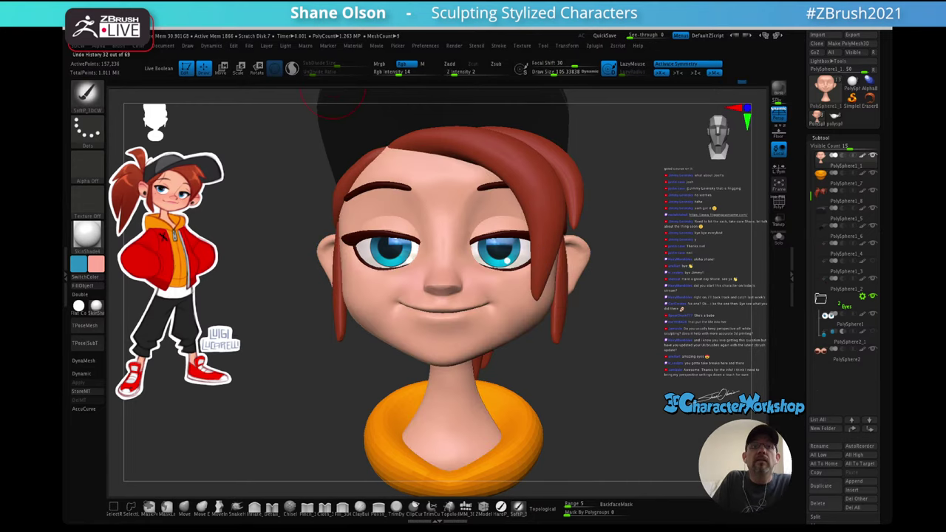
{"action": "left_click", "coordinate": [406, 72]}
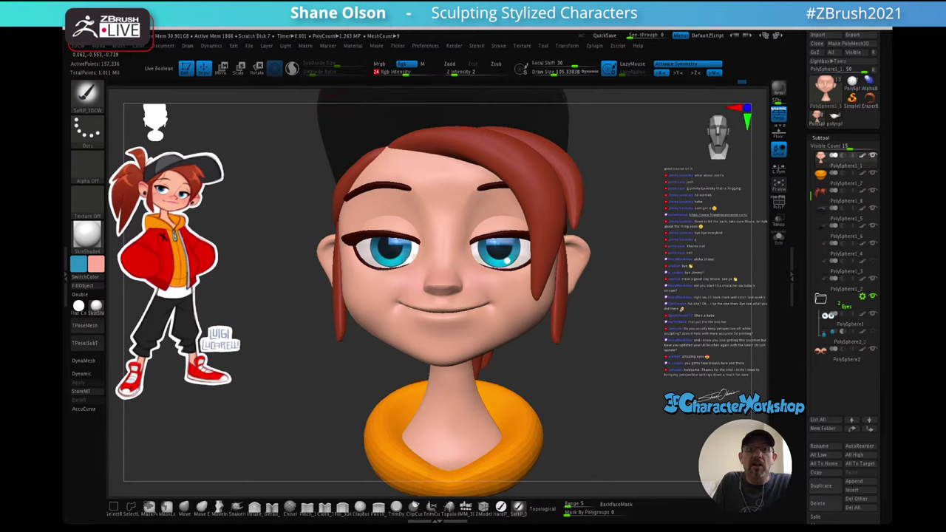
{"action": "left_click_drag", "start_coordinate": [447, 253], "coordinate": [447, 273]}
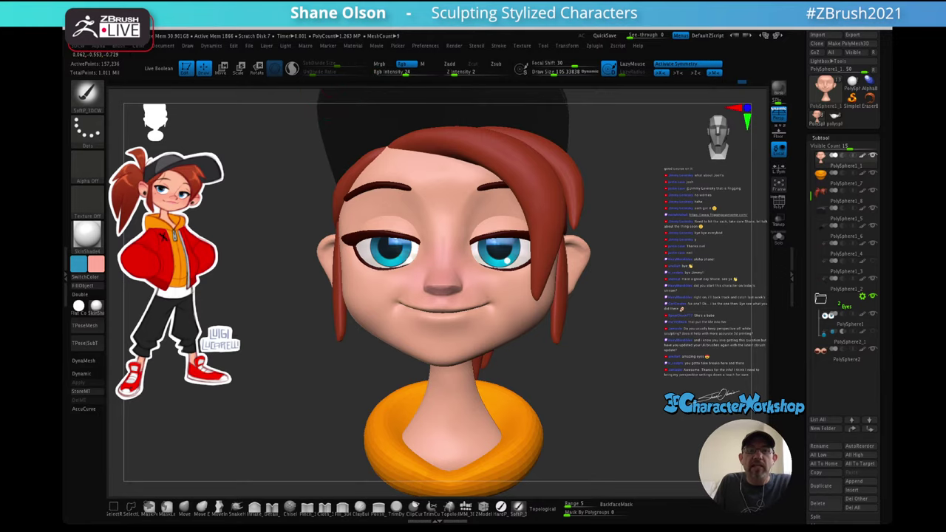
{"action": "mouse_move", "coordinate": [602, 307]}
{"action": "left_mouse_down"}
{"action": "mouse_move", "coordinate": [687, 303]}
{"action": "mouse_move", "coordinate": [591, 305]}
{"action": "mouse_move", "coordinate": [621, 304]}
{"action": "left_mouse_up"}
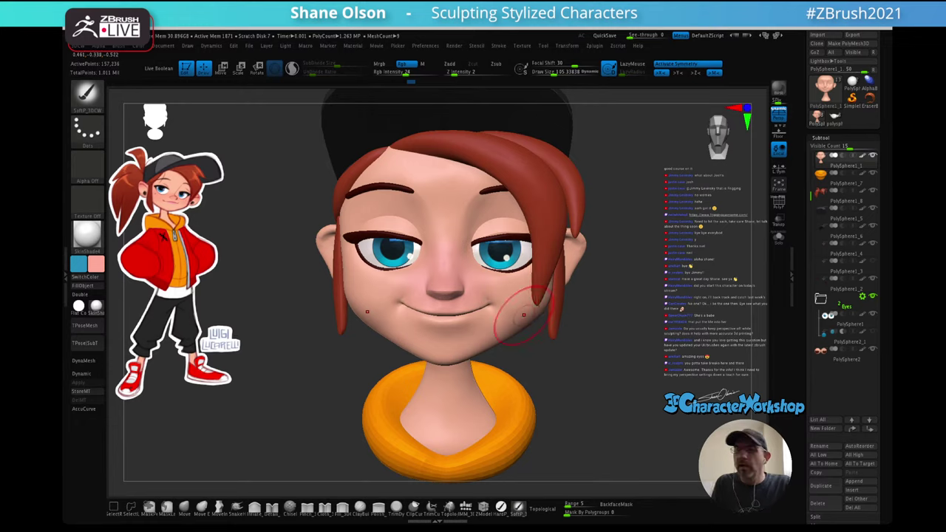
- Paint the same soft pink over the cheeks and ears, working around the head from both sides
{"action": "right_click_drag", "start_coordinate": [523, 314], "coordinate": [408, 293]}
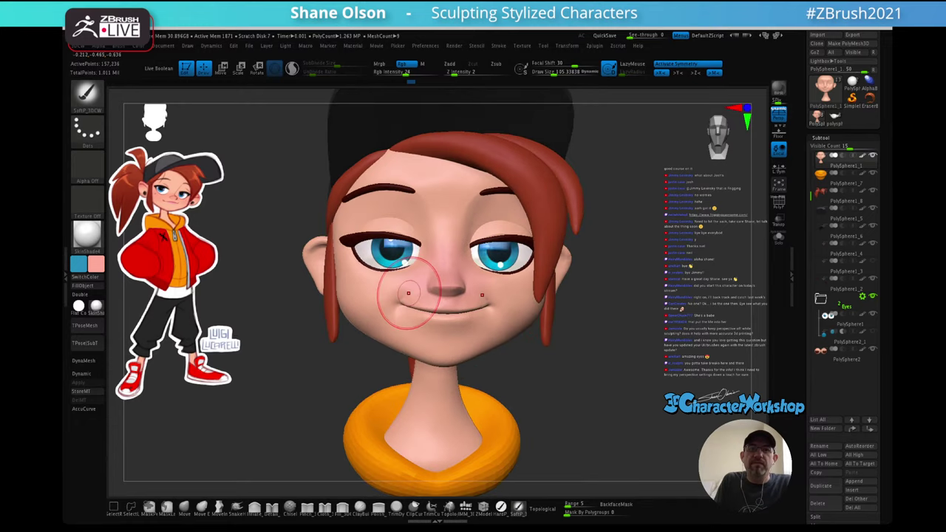
{"action": "right_click_drag", "start_coordinate": [390, 285], "coordinate": [436, 290]}
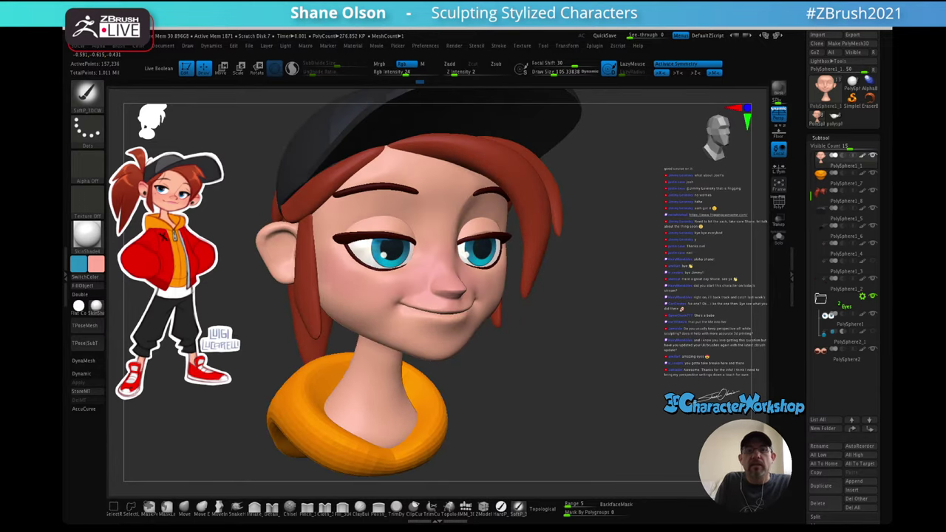
{"action": "right_click_drag", "start_coordinate": [436, 258], "coordinate": [399, 252]}
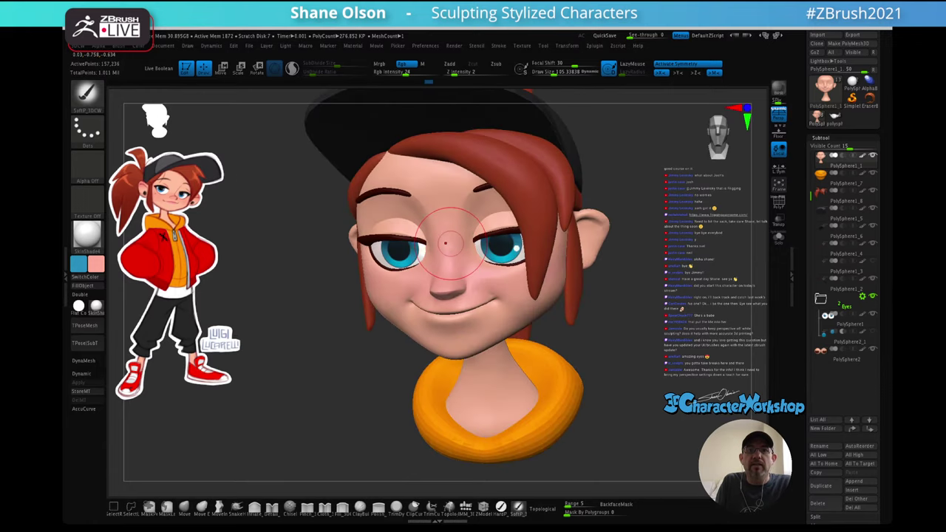
{"action": "mouse_move", "coordinate": [446, 242]}
{"action": "right_mouse_down"}
{"action": "mouse_move", "coordinate": [456, 227]}
{"action": "mouse_move", "coordinate": [481, 253]}
{"action": "right_mouse_up"}
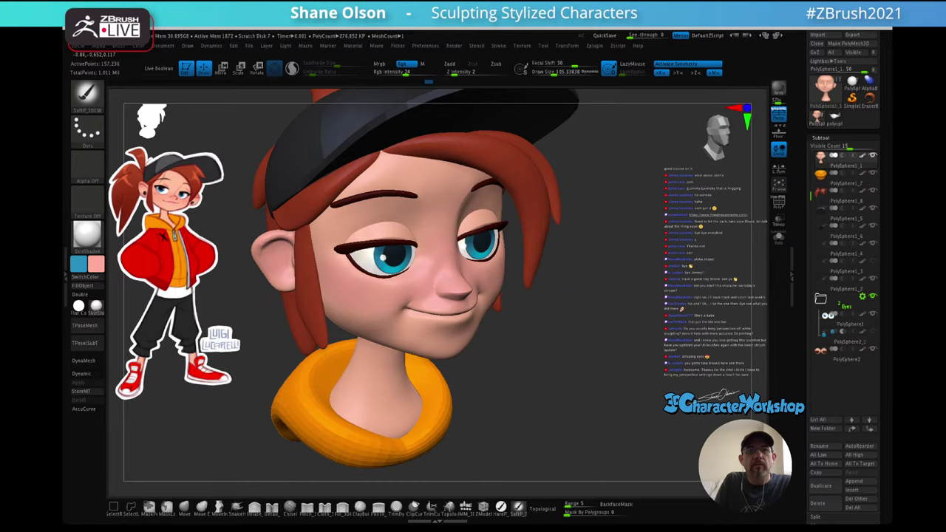
{"action": "left_click_drag", "start_coordinate": [606, 310], "coordinate": [503, 267]}
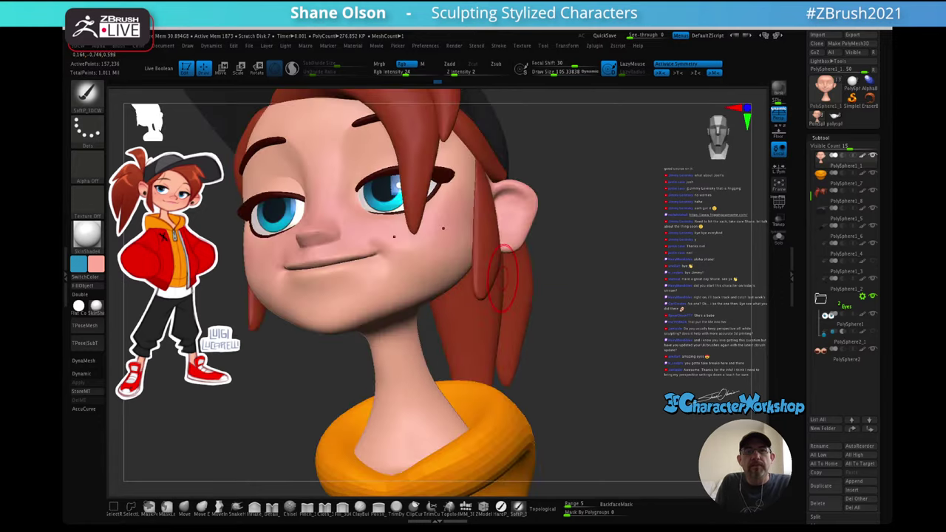
{"action": "right_click_drag", "start_coordinate": [500, 267], "coordinate": [521, 268]}
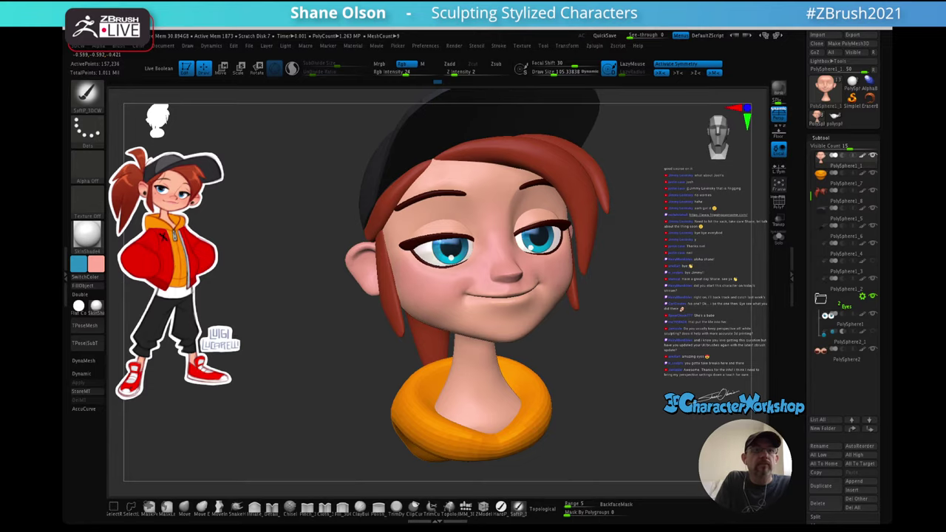
- Shift the paint colour to a more saturated reddish pink and build up the blush on the ears, nose tip and cheeks
{"action": "left_click", "coordinate": [96, 264]}
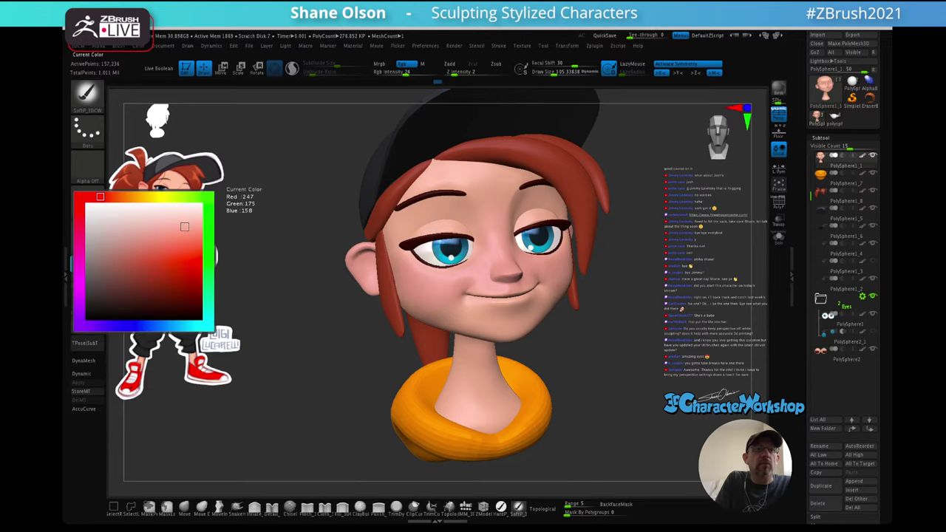
{"action": "left_click_drag", "start_coordinate": [100, 196], "coordinate": [91, 197]}
{"action": "left_click_drag", "start_coordinate": [184, 227], "coordinate": [185, 234]}
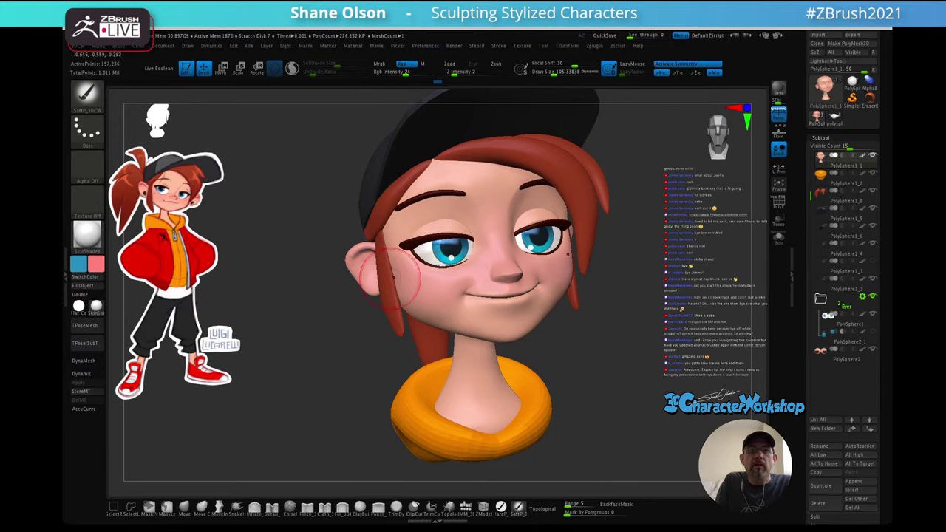
{"action": "left_click_drag", "start_coordinate": [362, 257], "coordinate": [366, 268]}
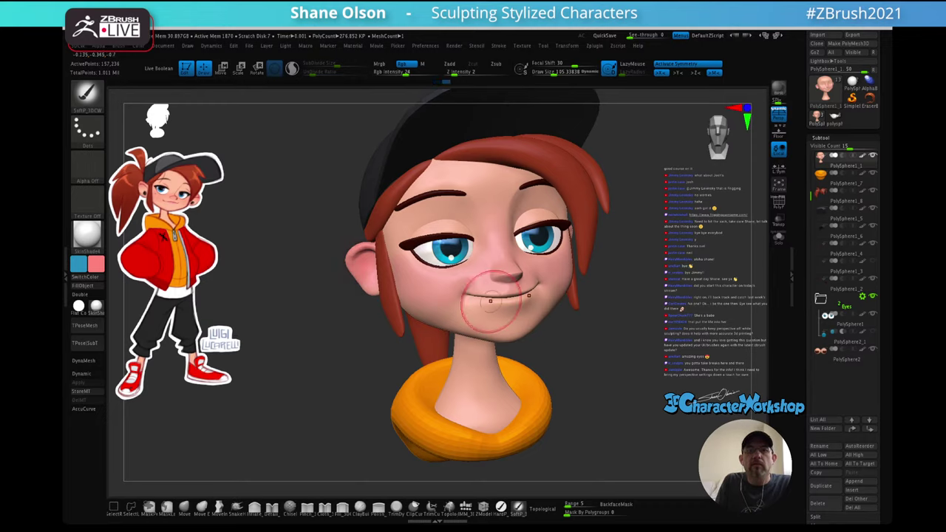
{"action": "right_click_drag", "start_coordinate": [491, 302], "coordinate": [437, 298]}
{"action": "mouse_move", "coordinate": [523, 272]}
{"action": "right_mouse_down"}
{"action": "mouse_move", "coordinate": [511, 270]}
{"action": "mouse_move", "coordinate": [576, 276]}
{"action": "right_mouse_up"}
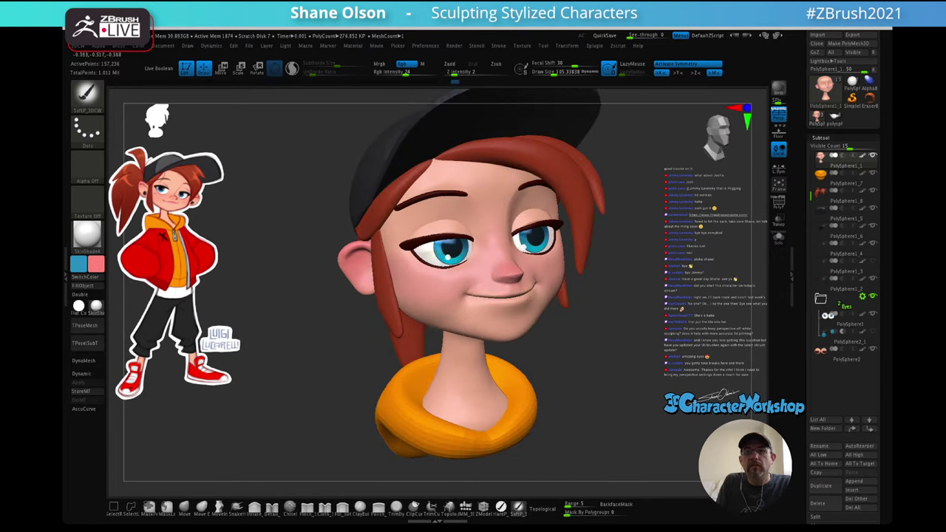
{"action": "mouse_move", "coordinate": [594, 258]}
{"action": "right_mouse_down"}
{"action": "mouse_move", "coordinate": [599, 265]}
{"action": "mouse_move", "coordinate": [477, 260]}
{"action": "mouse_move", "coordinate": [600, 293]}
{"action": "mouse_move", "coordinate": [477, 281]}
{"action": "right_mouse_up"}
{"action": "mouse_move", "coordinate": [476, 281]}
{"action": "right_mouse_down", "text": "ctrl"}
{"action": "mouse_move", "coordinate": [477, 229]}
{"action": "mouse_move", "coordinate": [606, 229]}
{"action": "right_mouse_up", "text": "ctrl"}
{"action": "mouse_move", "coordinate": [606, 229]}
{"action": "right_mouse_down", "text": "ctrl"}
{"action": "mouse_move", "coordinate": [606, 270]}
{"action": "mouse_move", "coordinate": [455, 225]}
{"action": "right_mouse_up", "text": "ctrl"}
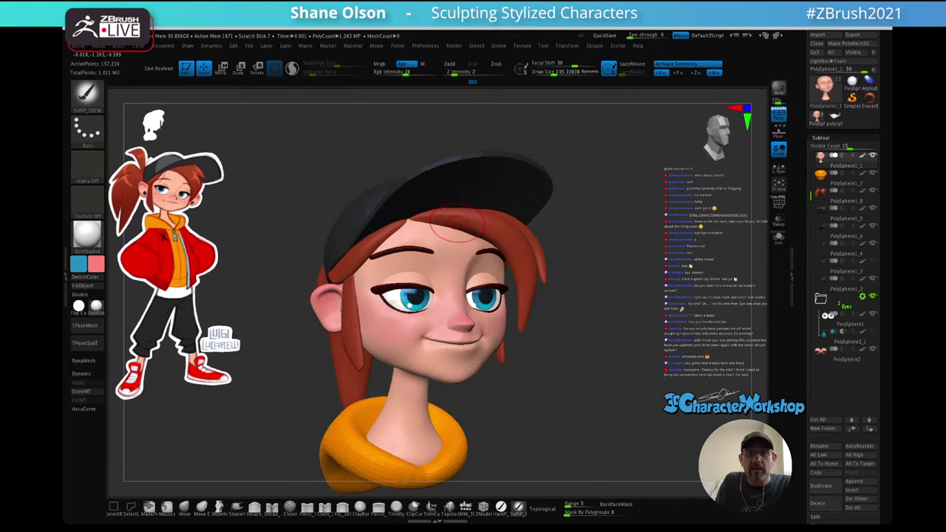
- Make the hair mesh active and load the IMM_3DCW insert brush with its Appendage shape
{"action": "left_click", "coordinate": [475, 223], "text": "alt"}
{"action": "key", "text": "shift+f"}
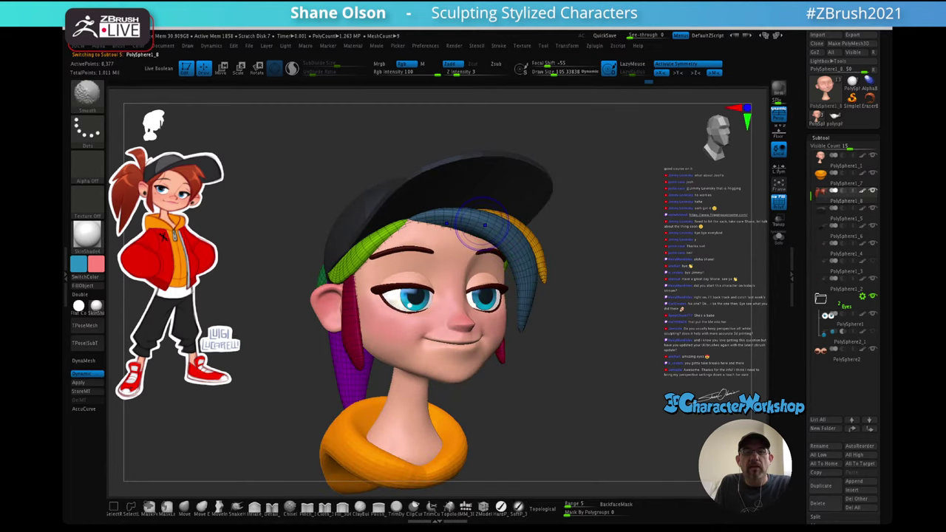
{"action": "key", "text": "shift+f"}
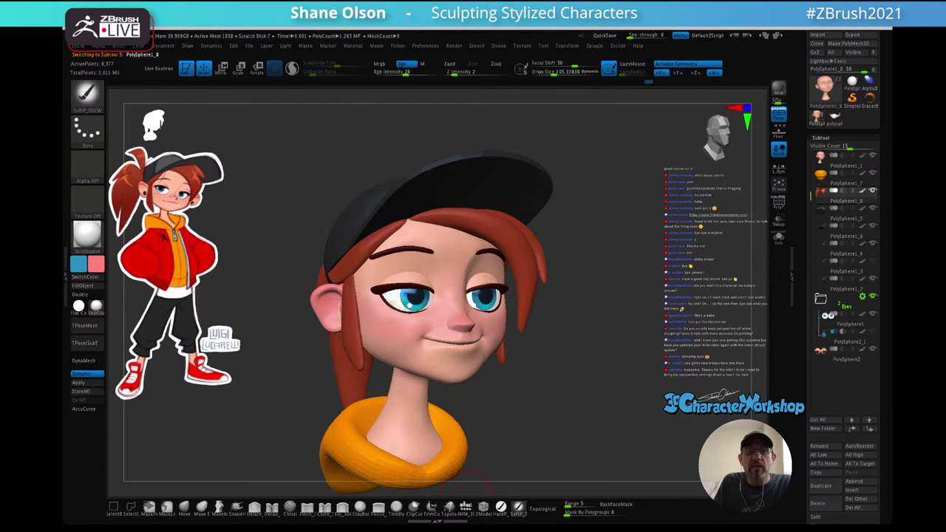
{"action": "left_click", "coordinate": [465, 508]}
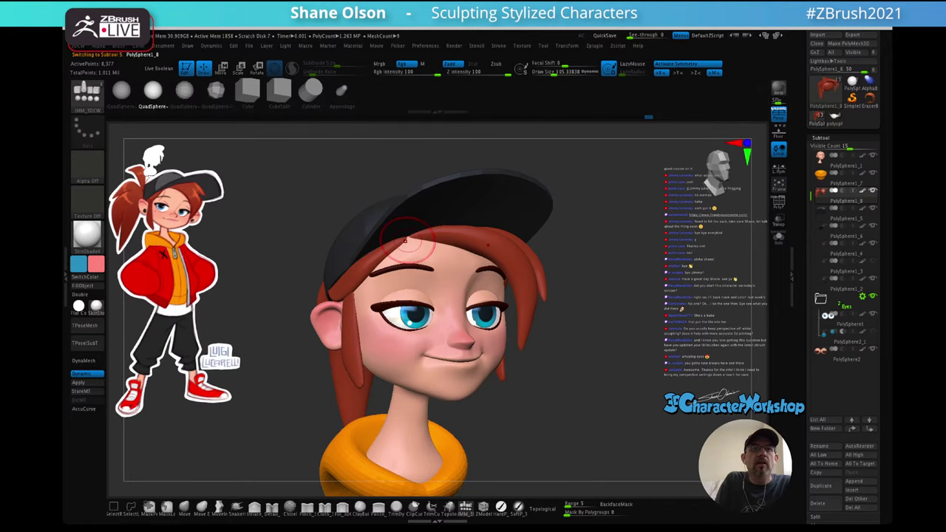
{"action": "left_click", "coordinate": [341, 93]}
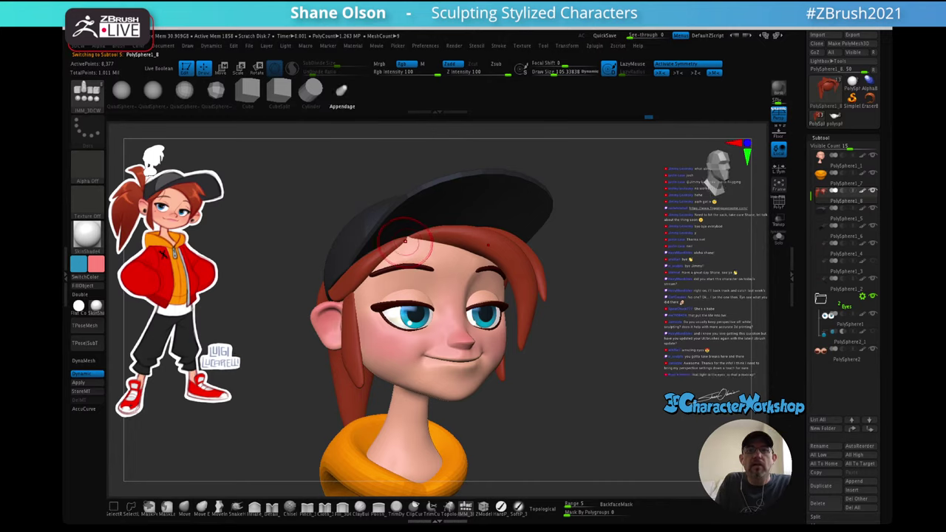
- Turn symmetry off and insert a single Appendage shape on the hair at the parting just under the cap brim
{"action": "left_click_drag", "start_coordinate": [496, 244], "coordinate": [518, 262]}
{"action": "key", "text": "ctrl+z"}
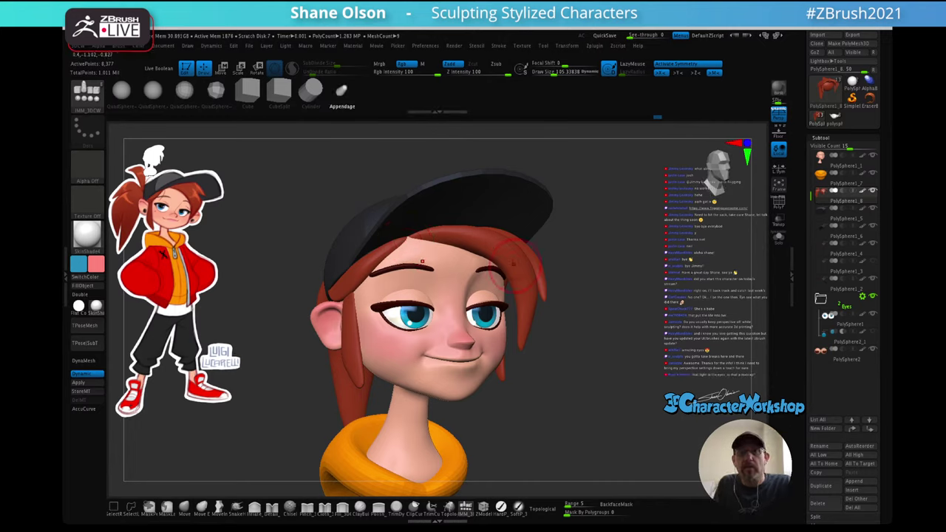
{"action": "key", "text": "x"}
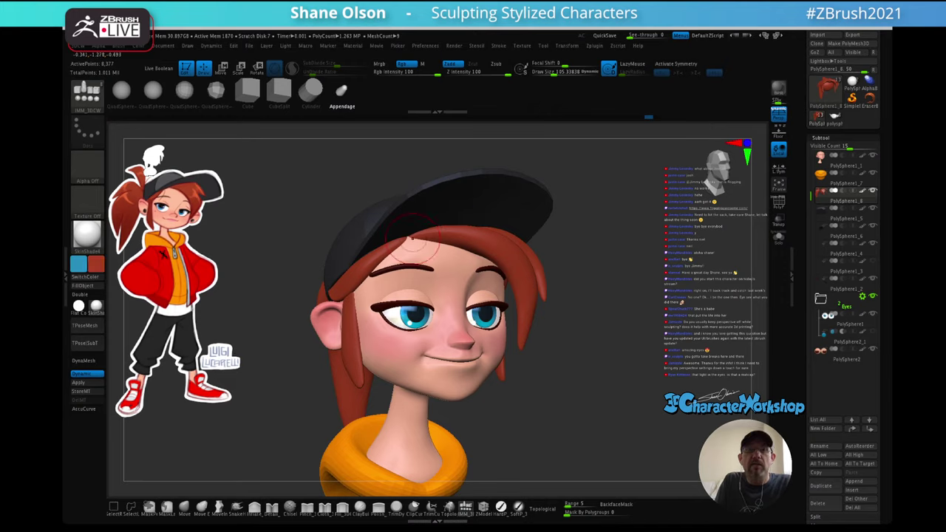
{"action": "left_click_drag", "start_coordinate": [413, 238], "coordinate": [430, 245]}
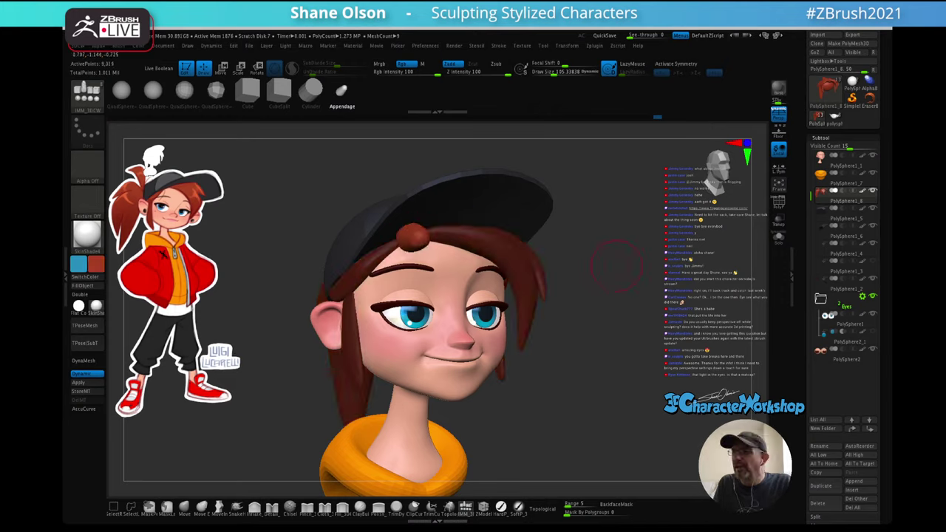
{"action": "left_click_drag", "start_coordinate": [617, 266], "coordinate": [605, 286]}
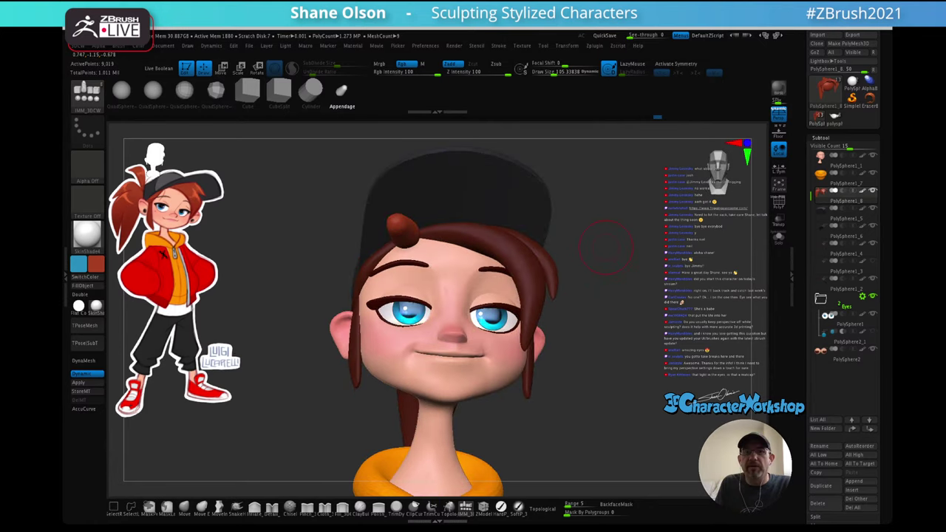
{"action": "mouse_move", "coordinate": [606, 248]}
{"action": "left_mouse_down", "text": "alt"}
{"action": "mouse_move", "coordinate": [626, 270]}
{"action": "mouse_move", "coordinate": [612, 269]}
{"action": "mouse_move", "coordinate": [608, 299]}
{"action": "left_mouse_up", "text": "alt"}
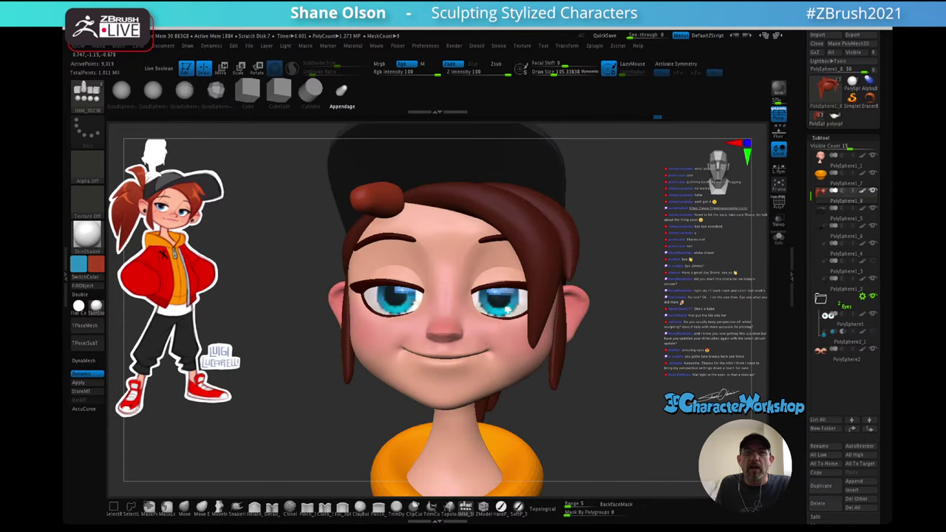
{"action": "left_click_drag", "start_coordinate": [662, 268], "coordinate": [642, 235]}
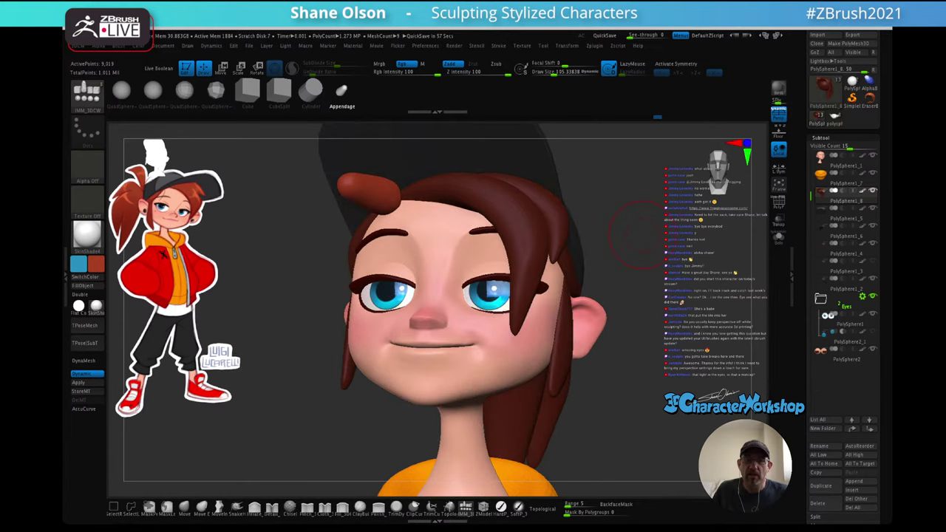
{"action": "left_click_drag", "start_coordinate": [645, 235], "coordinate": [600, 233]}
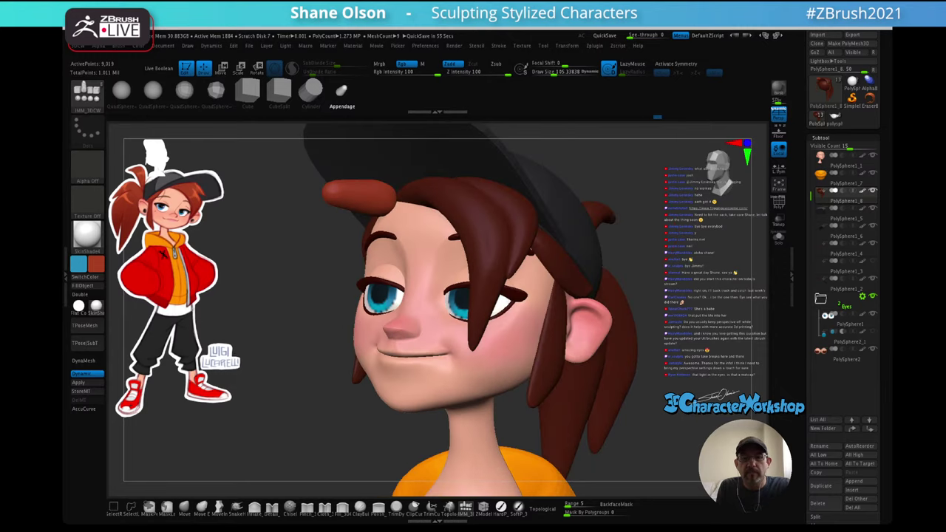
- Try the zbro_modeling_clay and zbro_Gray_ex materials on the whole character
{"action": "left_click_drag", "start_coordinate": [255, 296], "coordinate": [305, 297]}
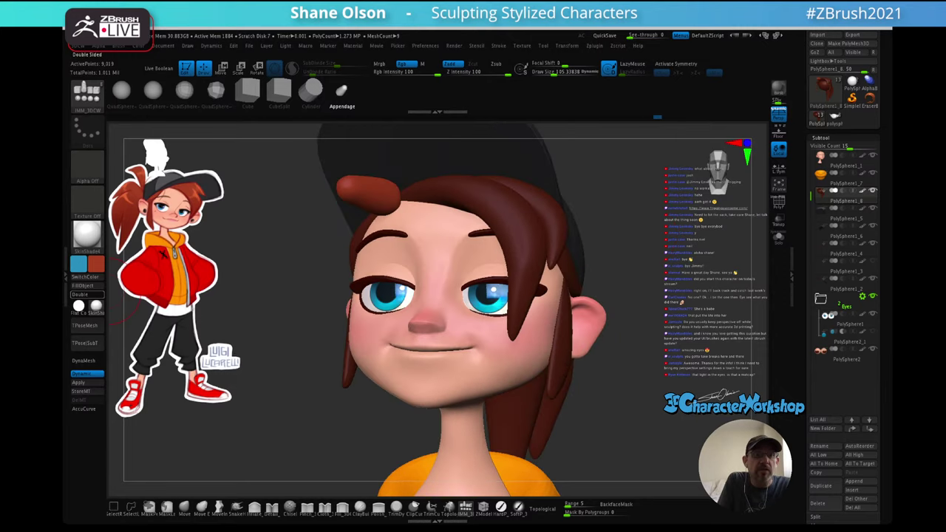
{"action": "left_click", "coordinate": [87, 235]}
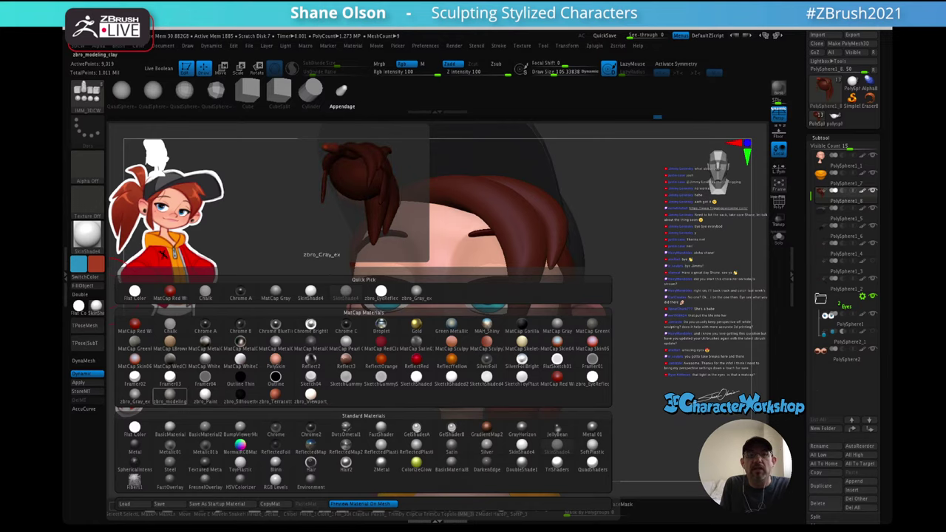
{"action": "left_click", "coordinate": [169, 397]}
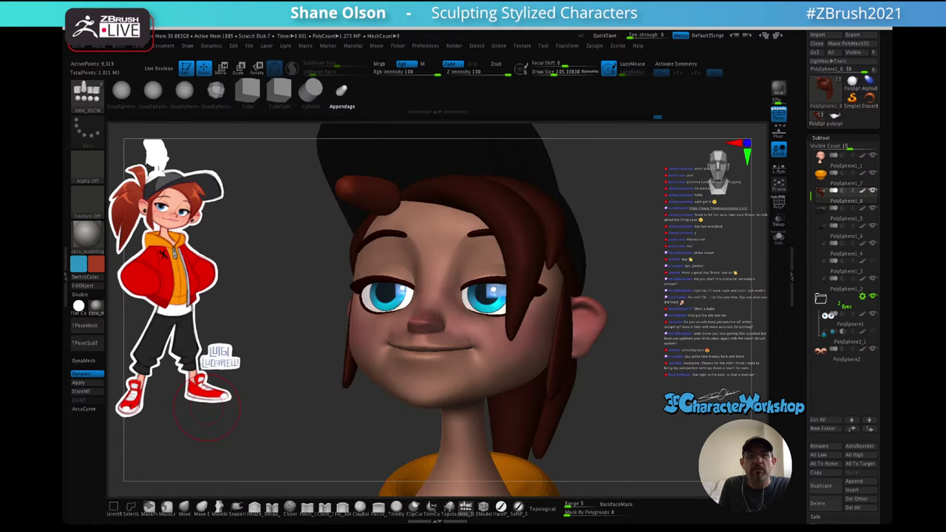
{"action": "left_click_drag", "start_coordinate": [207, 409], "coordinate": [403, 345]}
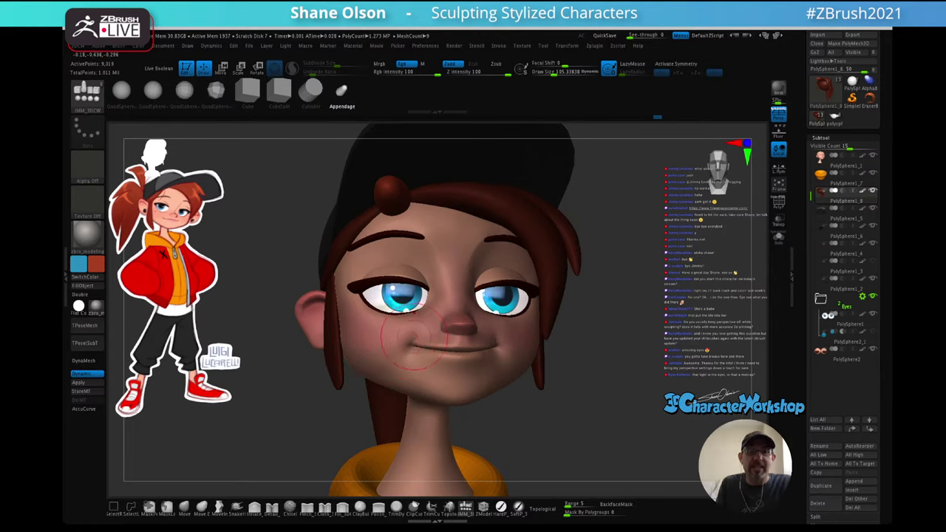
{"action": "right_click_drag", "start_coordinate": [415, 339], "coordinate": [390, 343]}
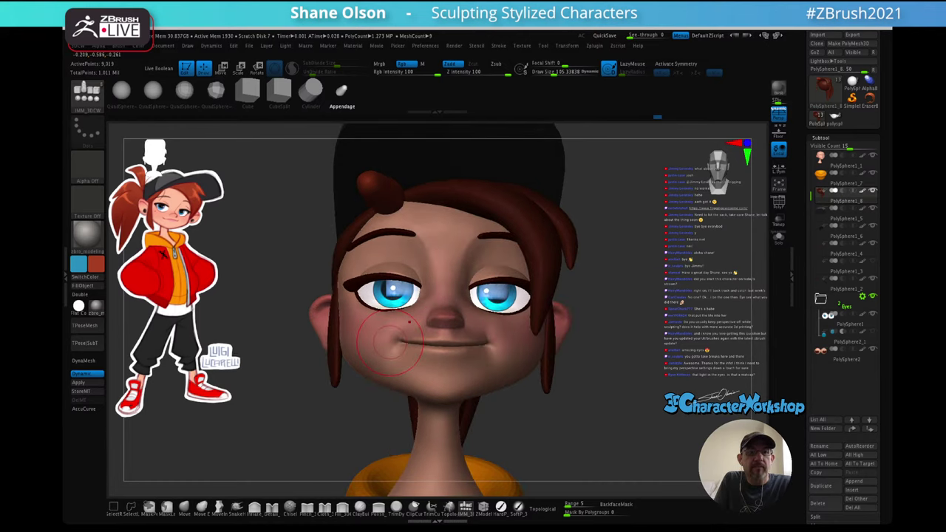
{"action": "left_click", "coordinate": [85, 235]}
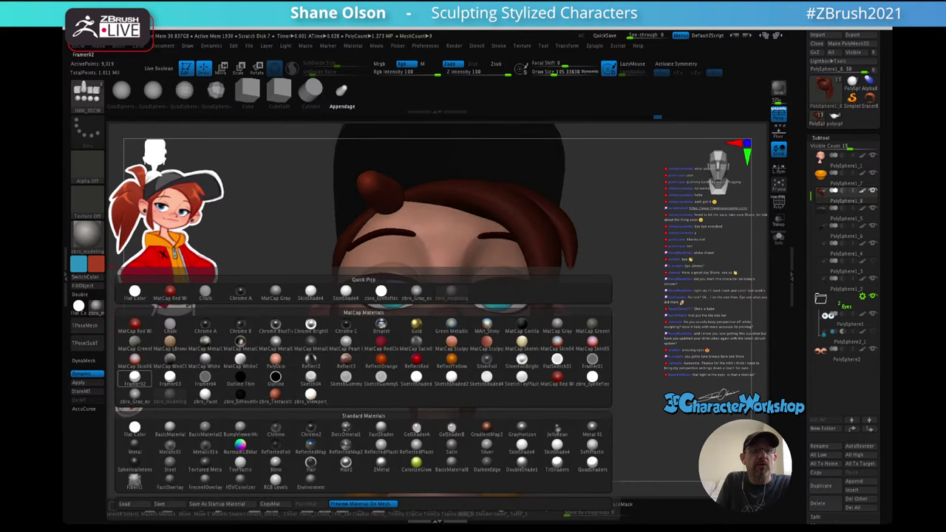
{"action": "left_click", "coordinate": [135, 396]}
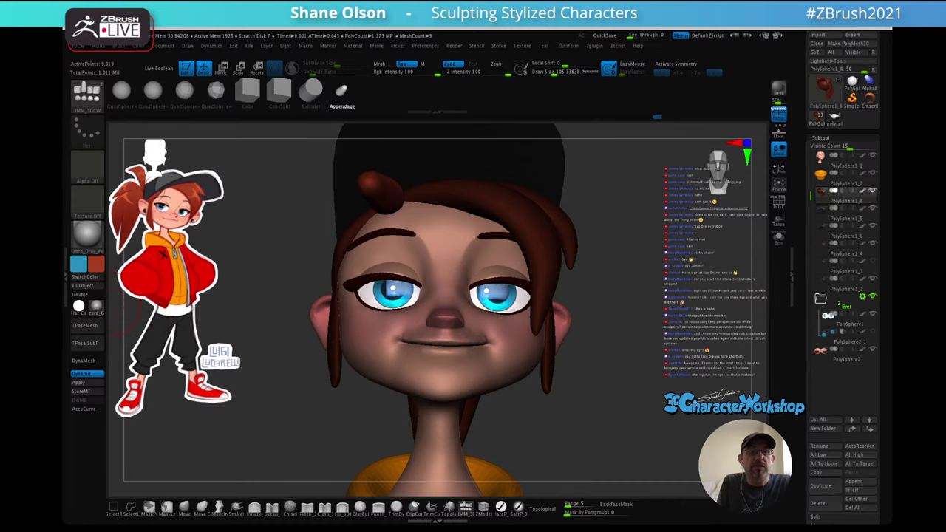
- Try the zbro_Silhouette material on the character and check the outline of the head
{"action": "key", "text": "m"}
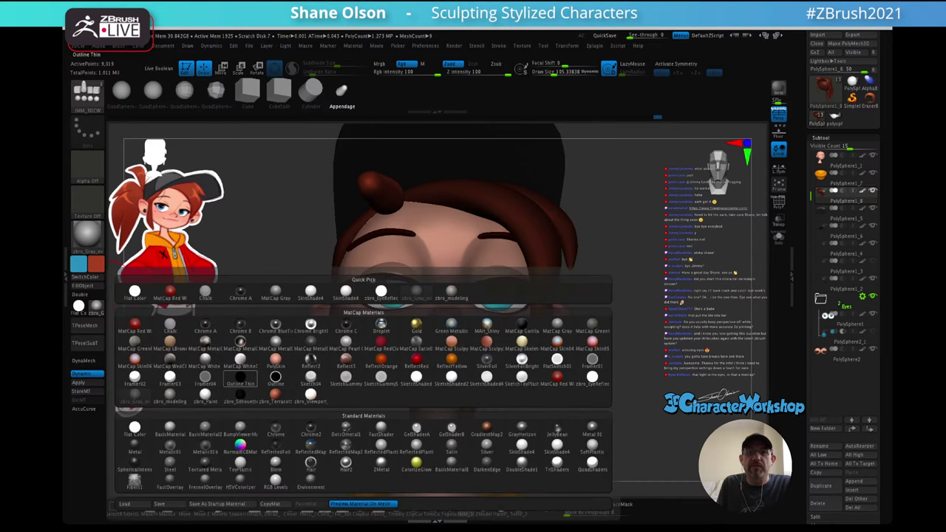
{"action": "mouse_move", "coordinate": [593, 379]}
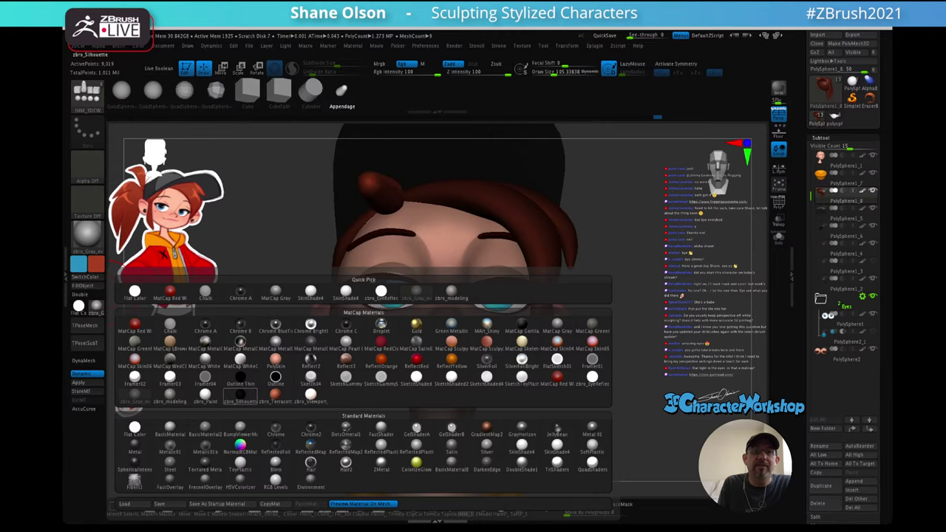
{"action": "left_click", "coordinate": [241, 396]}
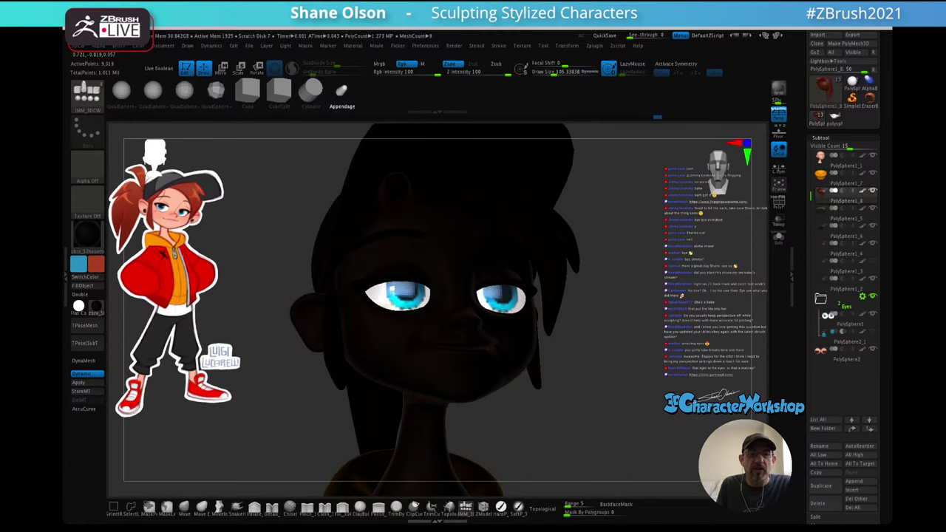
{"action": "mouse_move", "coordinate": [669, 324]}
{"action": "left_mouse_down", "text": "shift"}
{"action": "mouse_move", "coordinate": [636, 325]}
{"action": "mouse_move", "coordinate": [612, 342]}
{"action": "left_mouse_up", "text": "shift"}
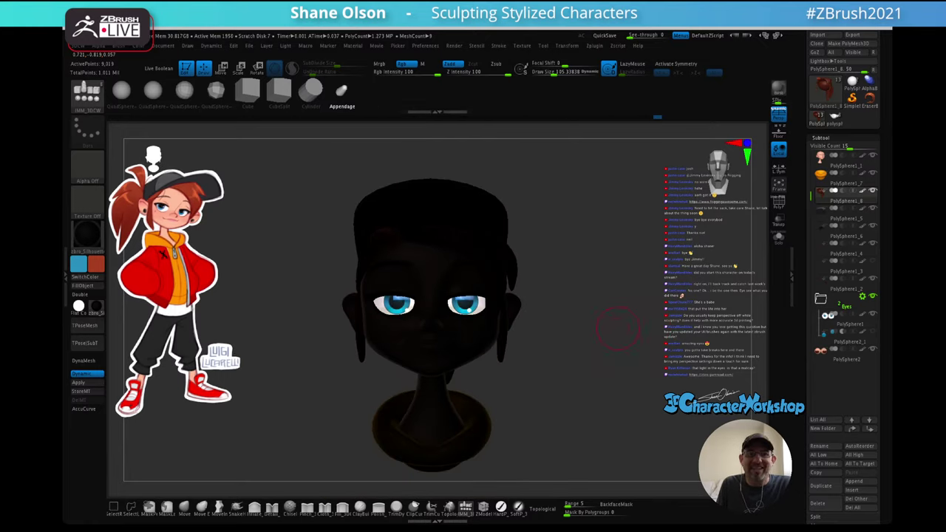
{"action": "left_click_drag", "start_coordinate": [618, 327], "coordinate": [594, 345], "text": "alt"}
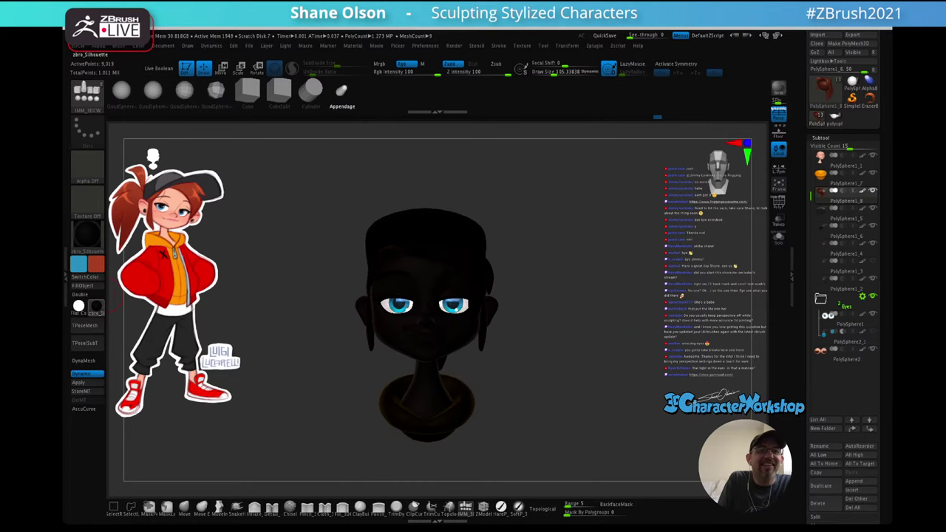
- Switch the character's material to zbro_Paint and inspect the head under it
{"action": "left_click", "coordinate": [87, 237]}
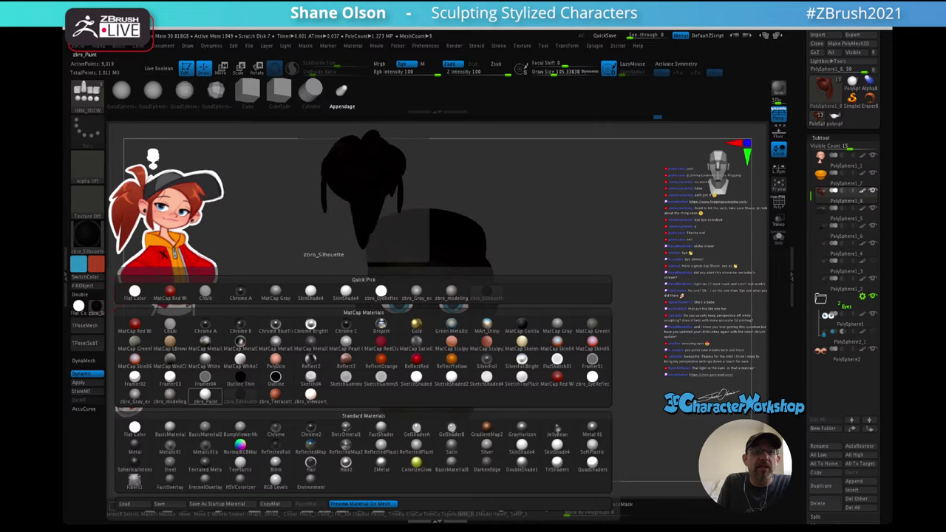
{"action": "left_click", "coordinate": [206, 394]}
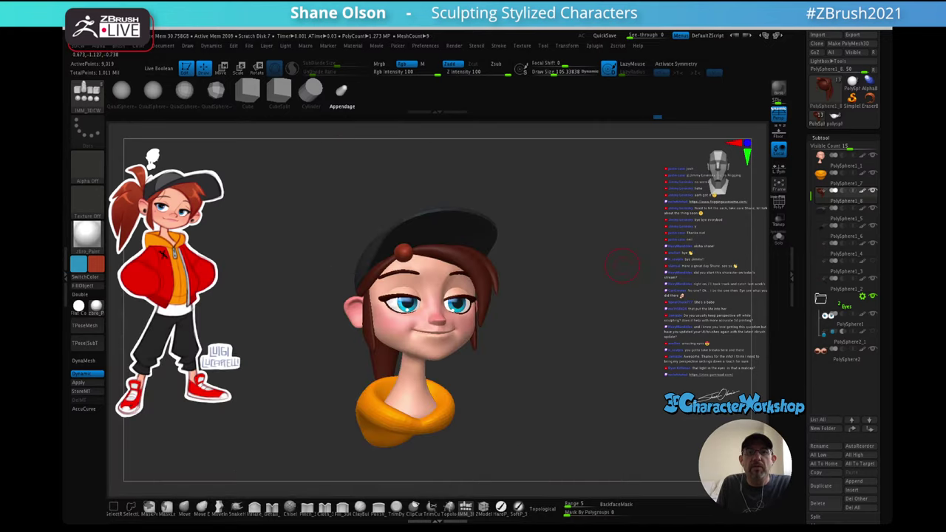
{"action": "left_click_drag", "start_coordinate": [622, 266], "coordinate": [620, 312], "text": "alt"}
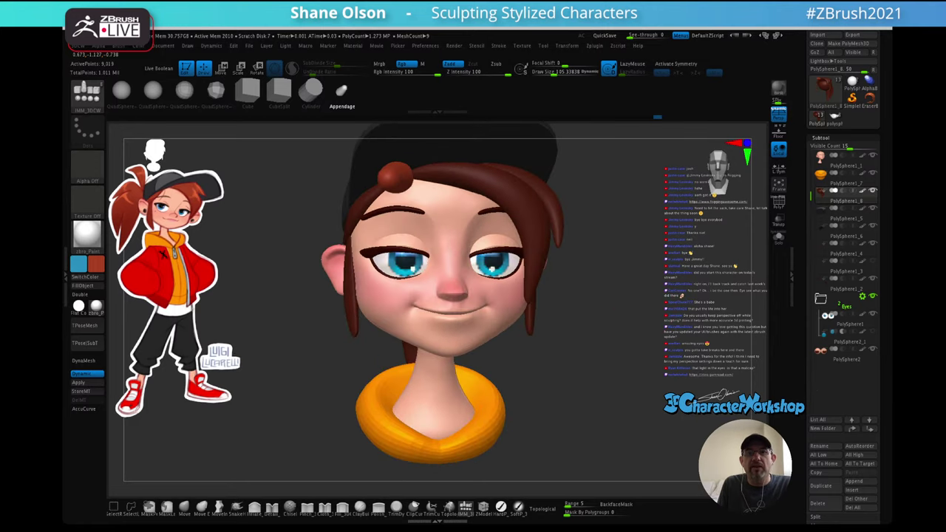
{"action": "left_click_drag", "start_coordinate": [310, 244], "coordinate": [458, 232]}
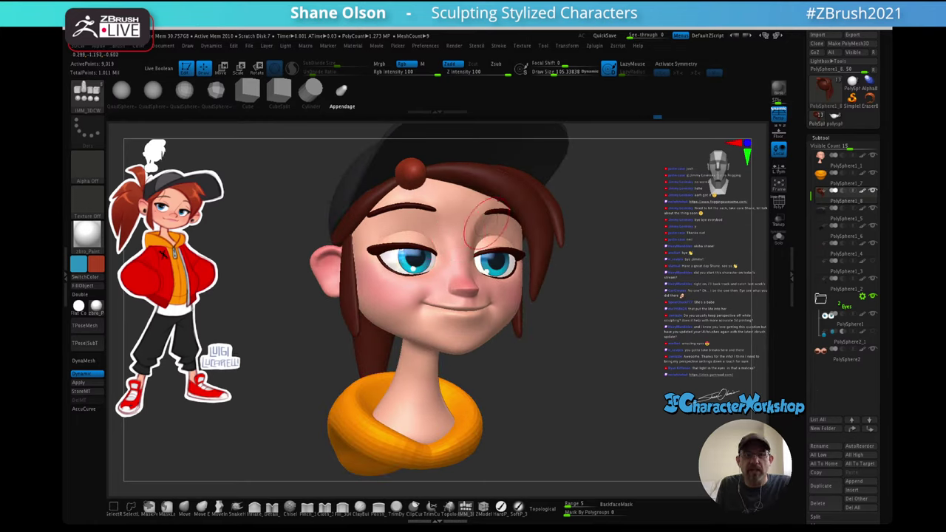
- Split the unmasked inserted strand off the hair with Split Unmasked Points and make its new subtool active
{"action": "left_click_drag", "start_coordinate": [613, 202], "coordinate": [615, 229], "text": "alt"}
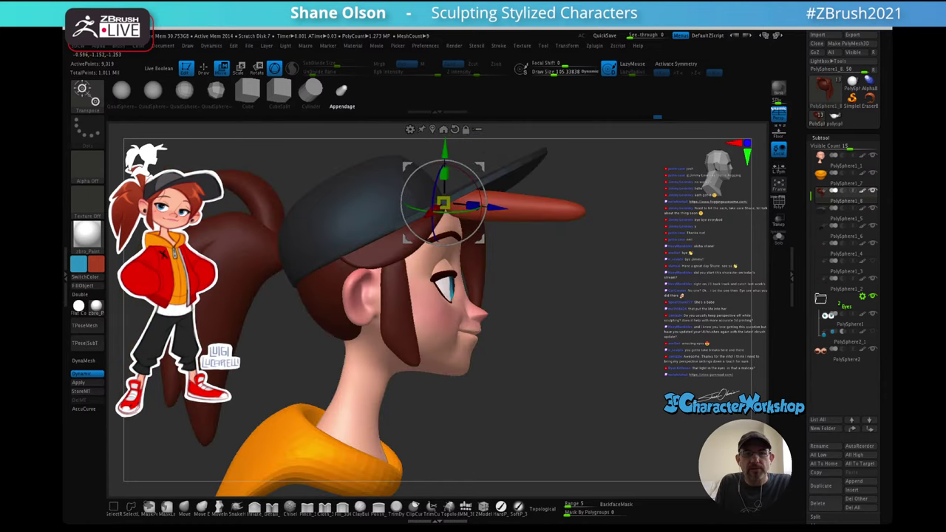
{"action": "key", "text": "space"}
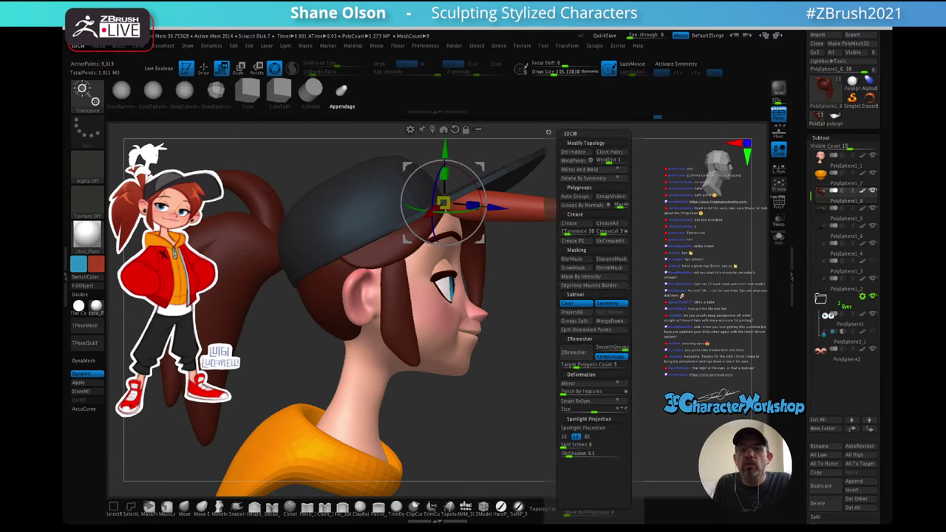
{"action": "left_click", "coordinate": [586, 330]}
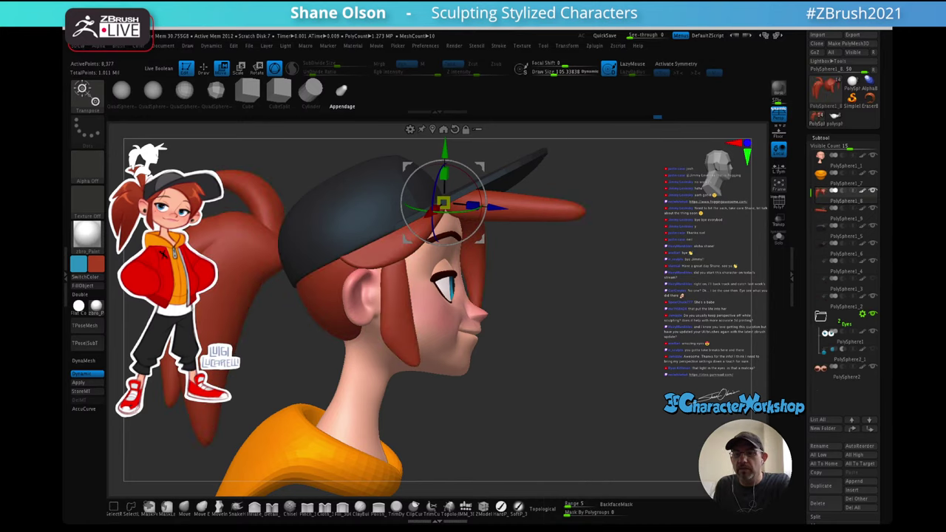
{"action": "left_click", "coordinate": [534, 206], "text": "alt"}
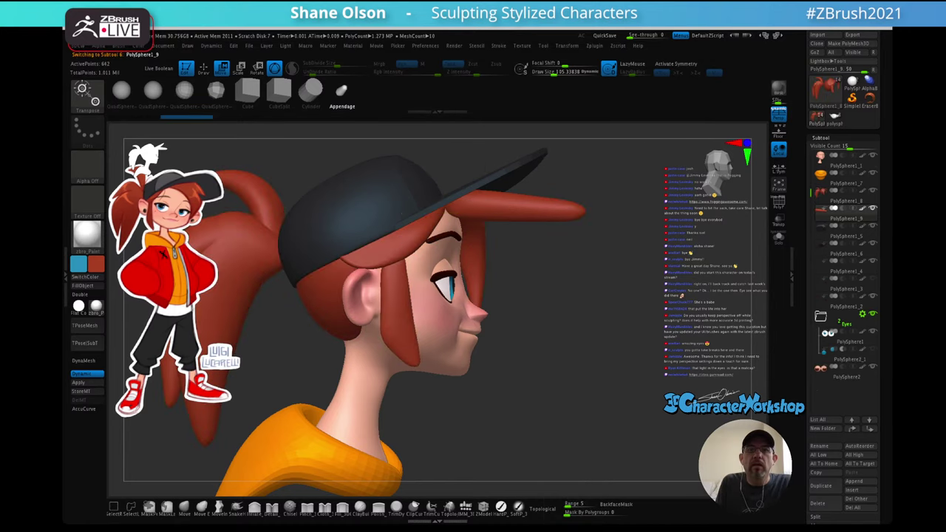
- Scale the strand into a thinner, longer shape and apply the Bend Curve deformer to it
{"action": "right_click_drag", "start_coordinate": [569, 207], "coordinate": [505, 211]}
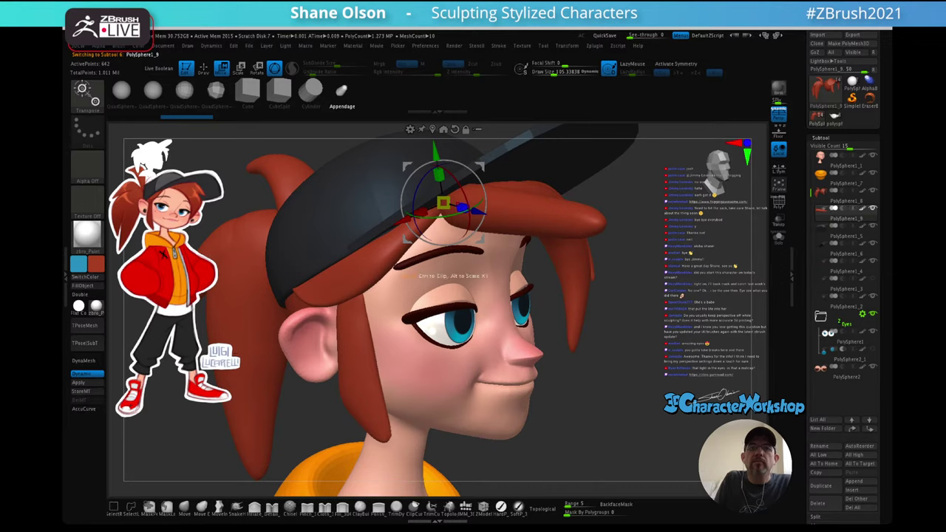
{"action": "left_click_drag", "start_coordinate": [463, 208], "coordinate": [431, 203]}
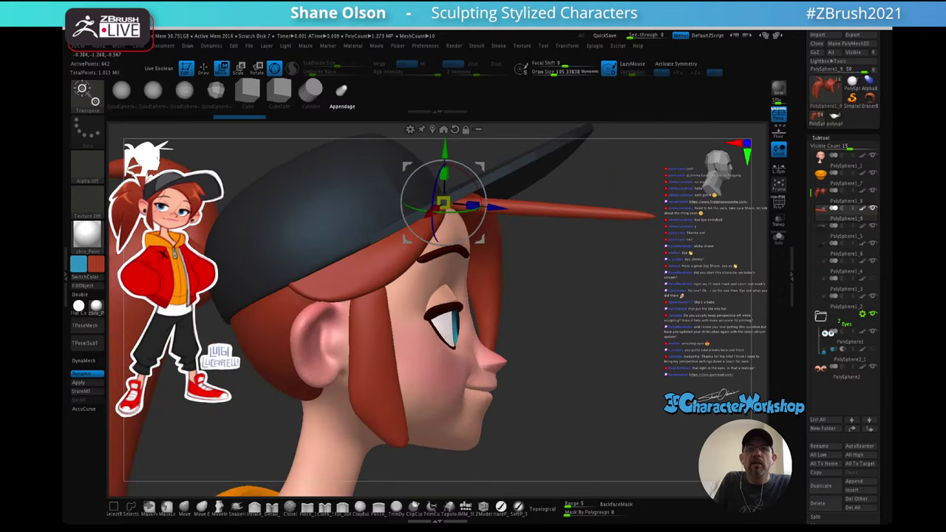
{"action": "left_click", "coordinate": [410, 129]}
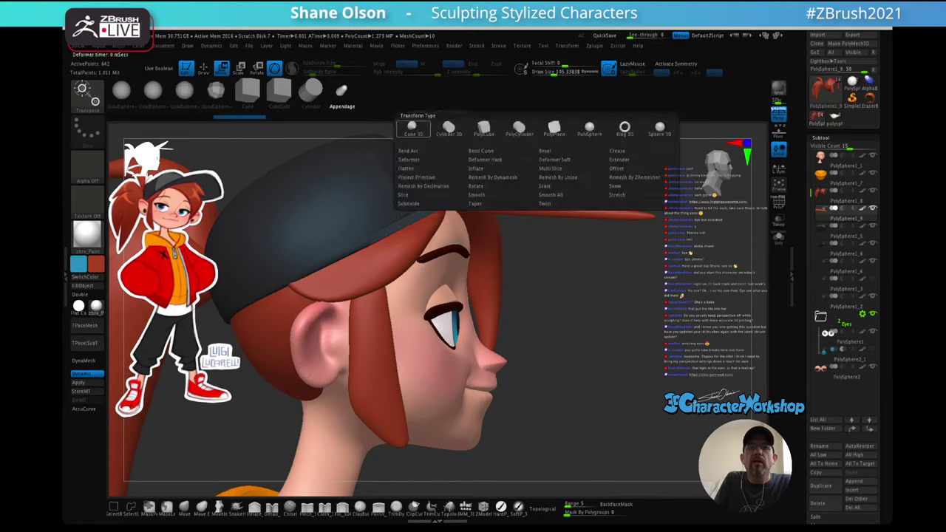
{"action": "left_click", "coordinate": [481, 151]}
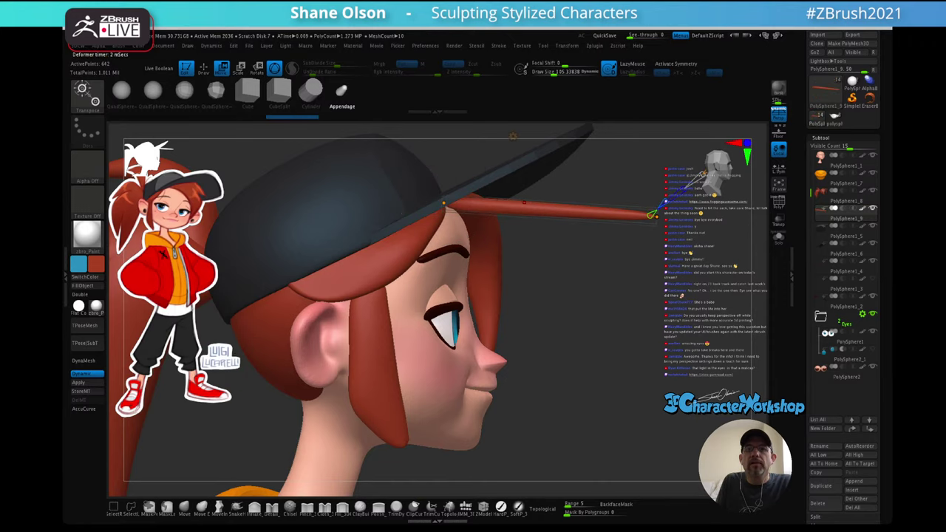
{"action": "left_click_drag", "start_coordinate": [576, 340], "coordinate": [596, 329]}
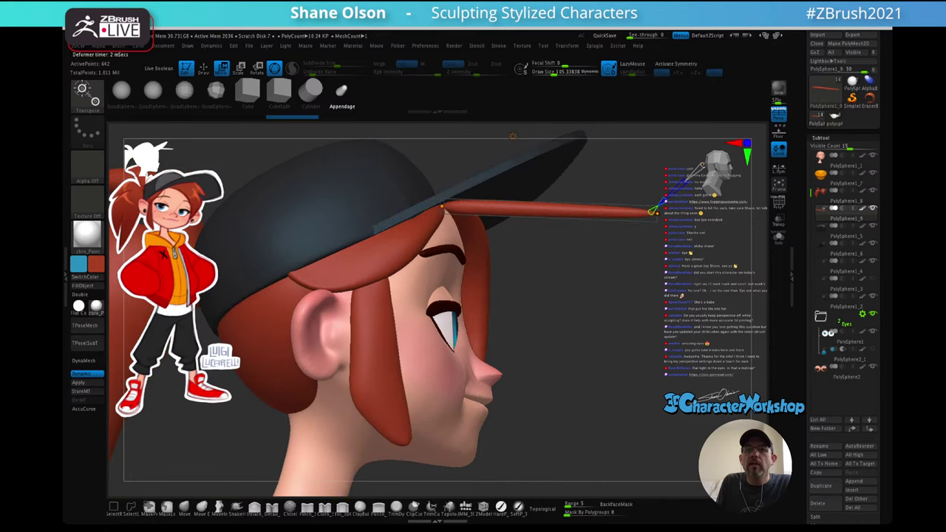
{"action": "left_click_drag", "start_coordinate": [543, 287], "coordinate": [462, 352], "text": "alt"}
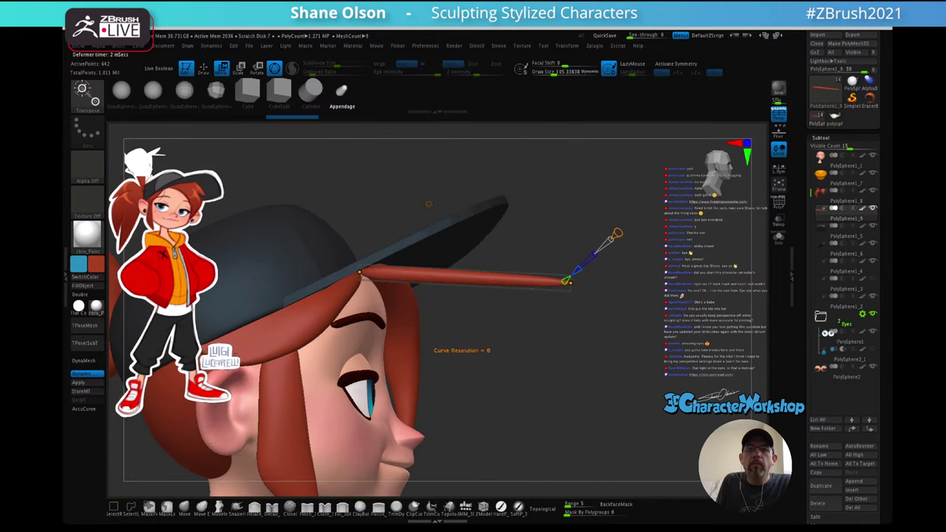
- Try bending the strand's outer end down toward the nose using a higher curve resolution
{"action": "left_click_drag", "start_coordinate": [617, 234], "coordinate": [622, 229]}
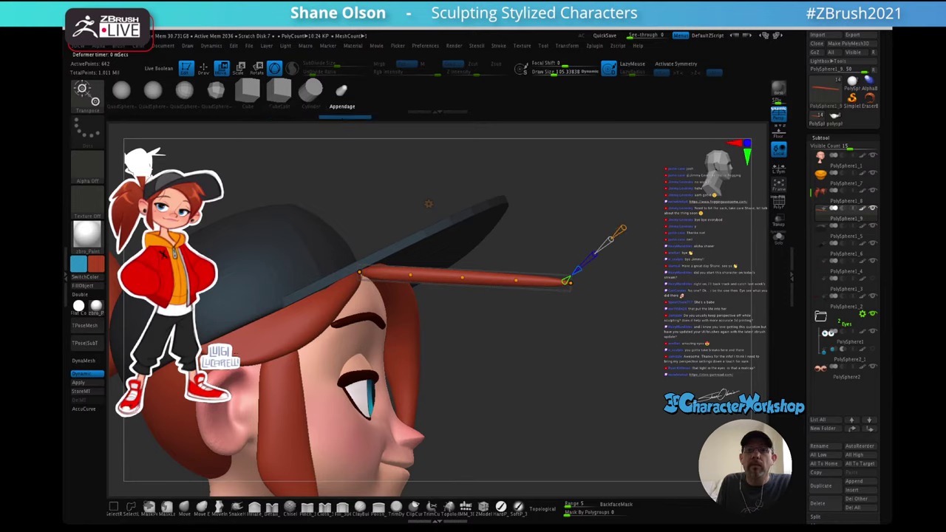
{"action": "left_click_drag", "start_coordinate": [570, 283], "coordinate": [431, 379]}
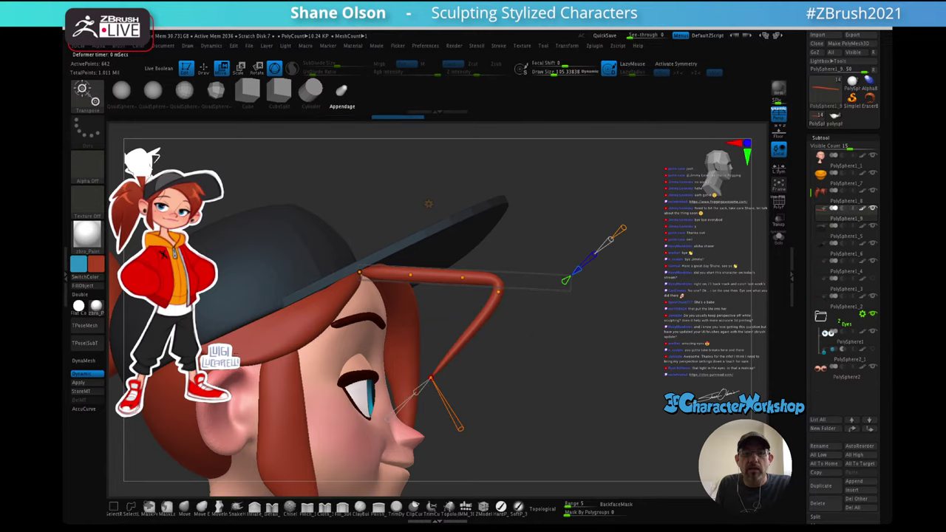
{"action": "left_click", "coordinate": [459, 428]}
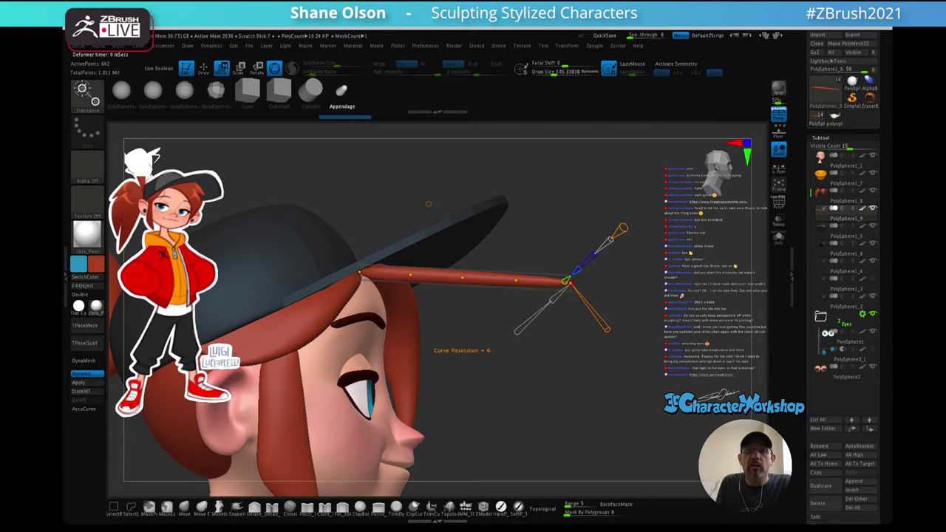
- Reduce the curve resolution to three control points and pull the strand's tip down in front of the face
{"action": "left_click_drag", "start_coordinate": [459, 428], "coordinate": [449, 415]}
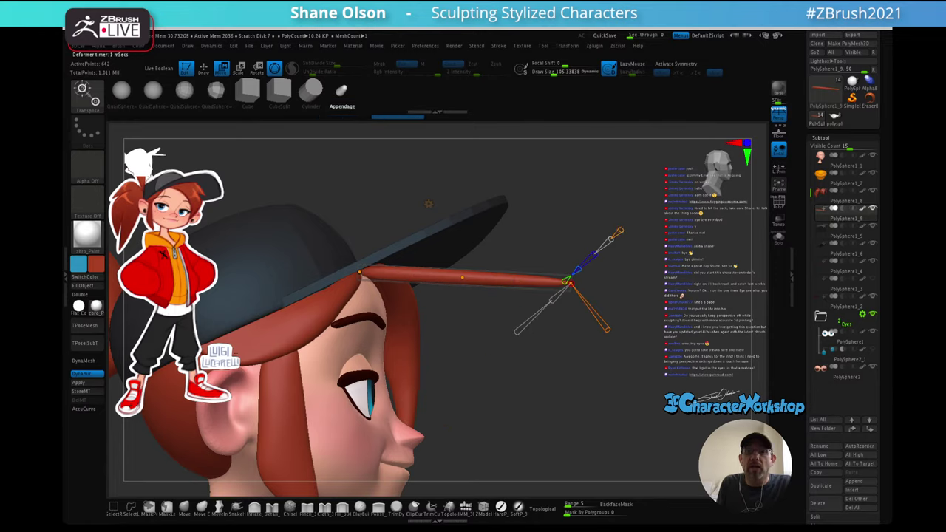
{"action": "left_click_drag", "start_coordinate": [567, 281], "coordinate": [401, 387]}
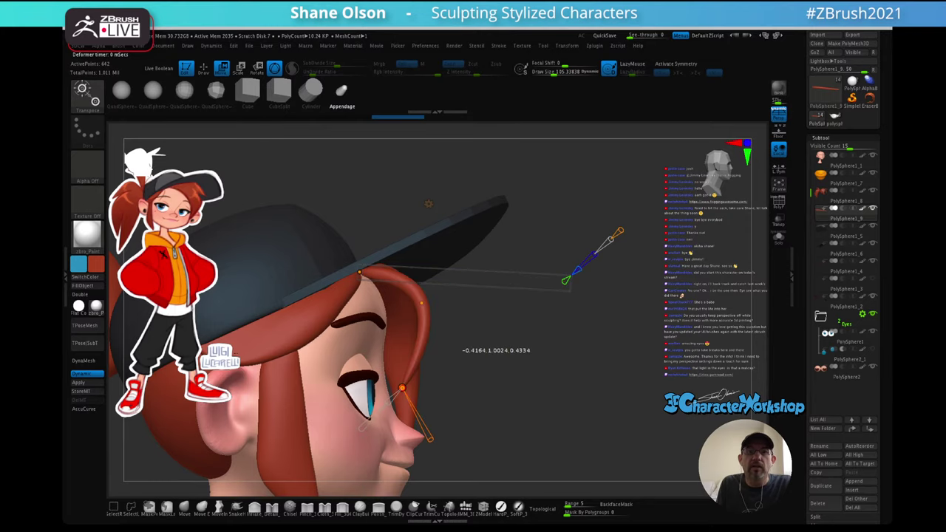
{"action": "left_click_drag", "start_coordinate": [510, 384], "coordinate": [362, 386]}
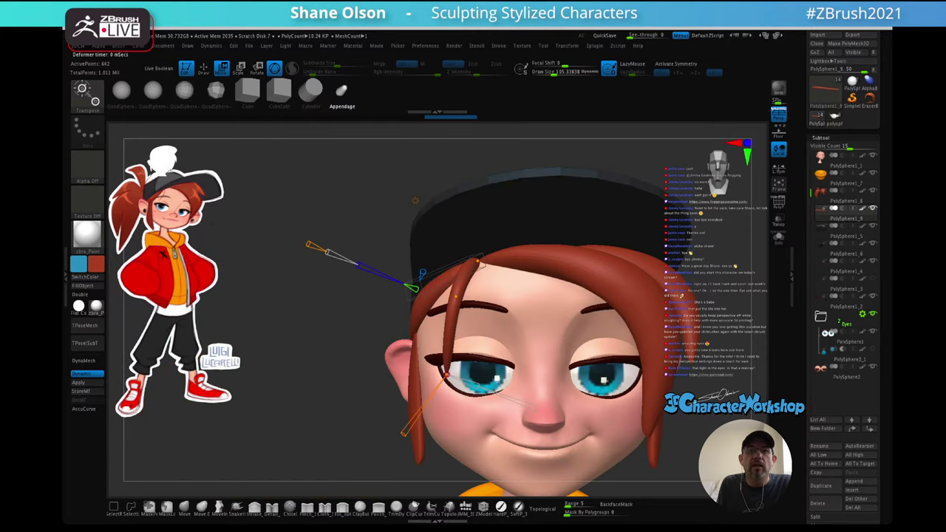
- Pull the strand's middle and tip control points back toward the face so it follows the forehead in profile
{"action": "left_click_drag", "start_coordinate": [446, 375], "coordinate": [472, 270]}
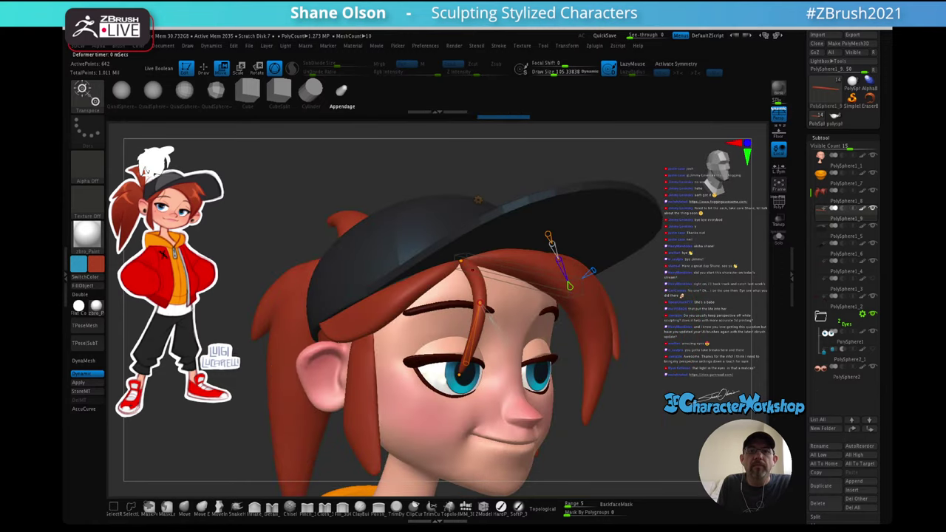
{"action": "left_click_drag", "start_coordinate": [591, 384], "coordinate": [688, 380]}
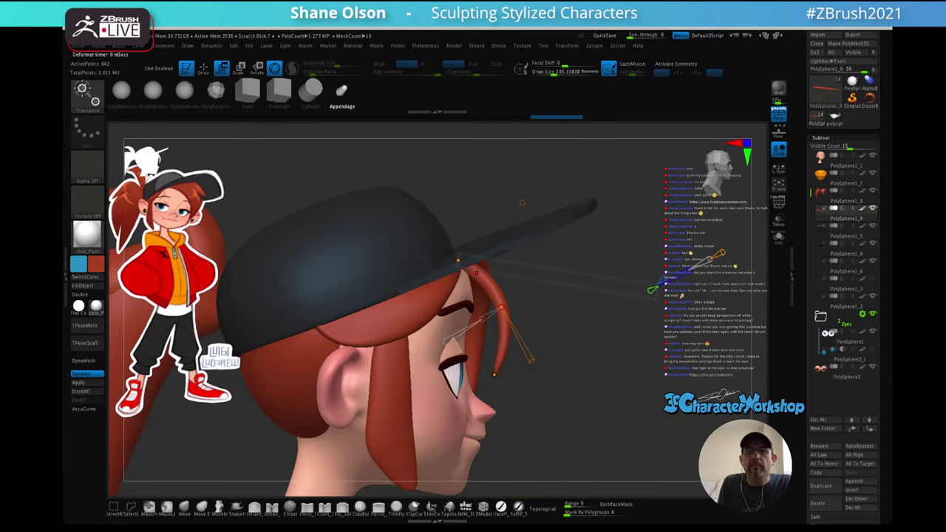
{"action": "left_click_drag", "start_coordinate": [501, 306], "coordinate": [489, 307]}
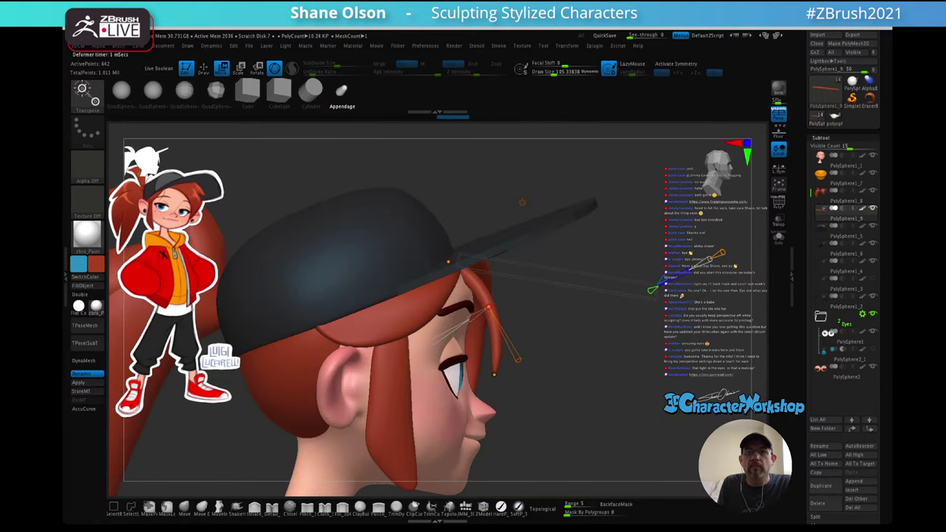
{"action": "left_click_drag", "start_coordinate": [494, 375], "coordinate": [470, 360]}
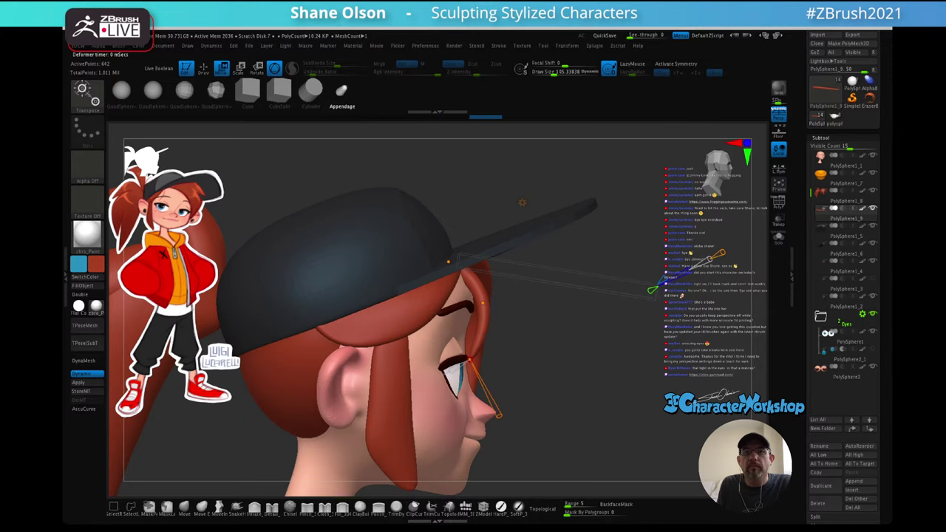
- Adjust the strand's middle and tip control points from the front so it curves across the brow toward the ear
{"action": "left_click_drag", "start_coordinate": [591, 384], "coordinate": [495, 384]}
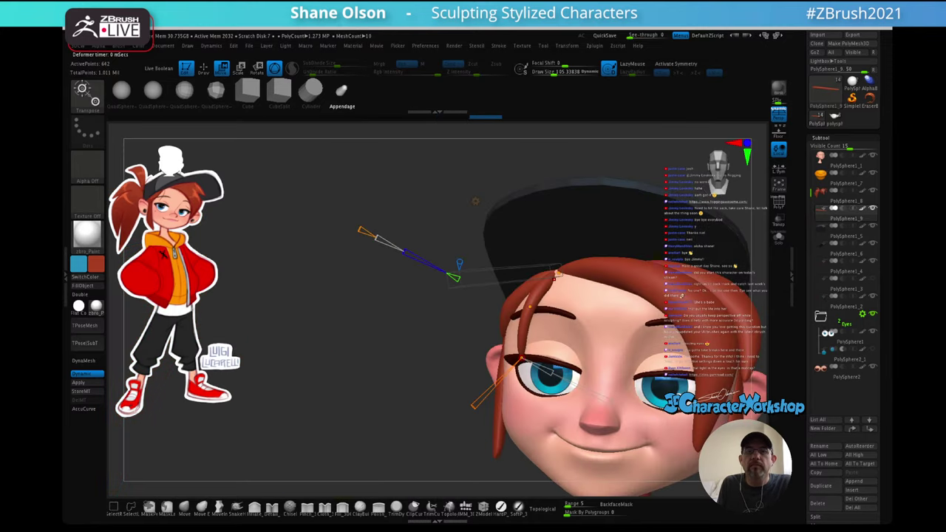
{"action": "left_click_drag", "start_coordinate": [414, 370], "coordinate": [450, 351]}
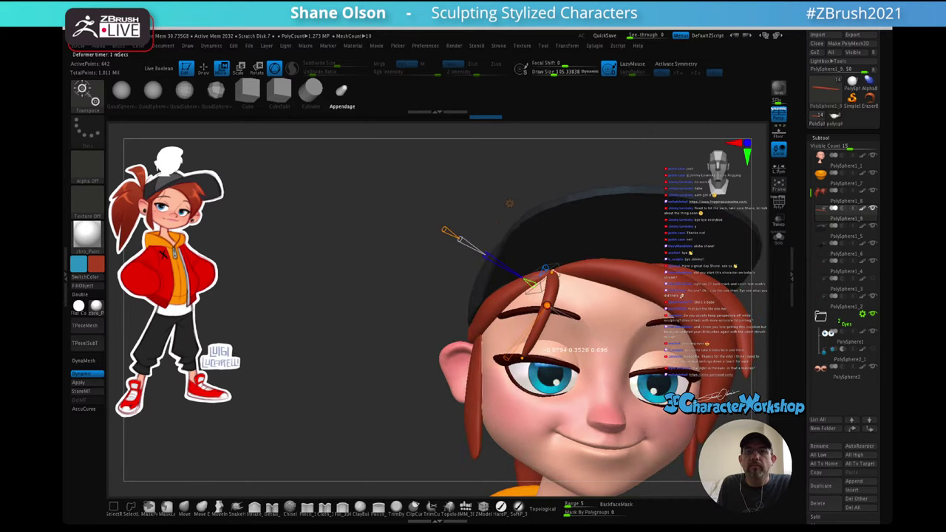
{"action": "left_click_drag", "start_coordinate": [547, 305], "coordinate": [554, 299]}
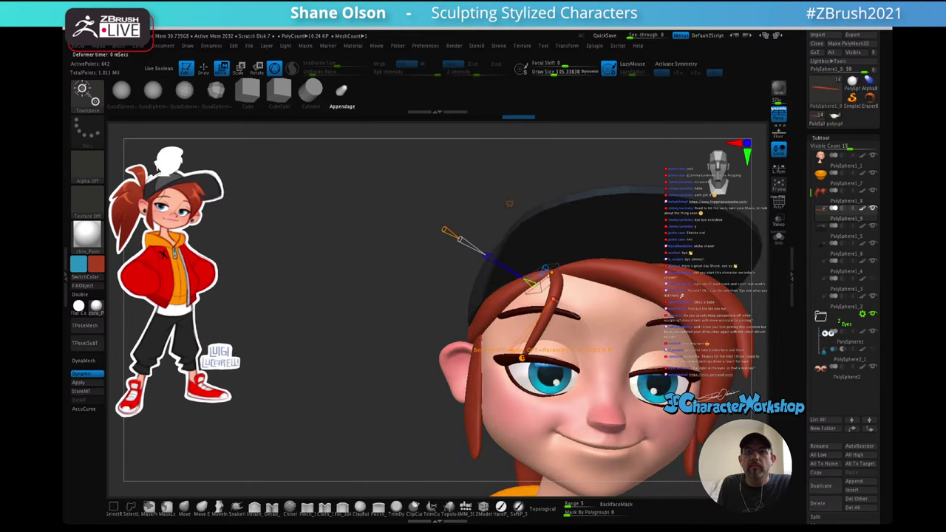
{"action": "left_click_drag", "start_coordinate": [523, 358], "coordinate": [515, 353]}
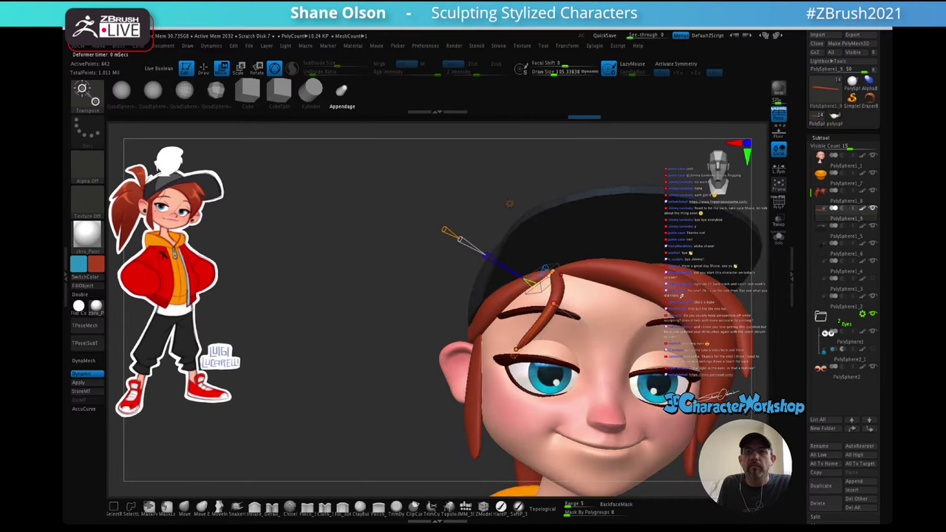
- Accept the strand's Bend Curve deformation and return to Draw mode to check the hair from several angles
{"action": "left_click_drag", "start_coordinate": [510, 203], "coordinate": [413, 195]}
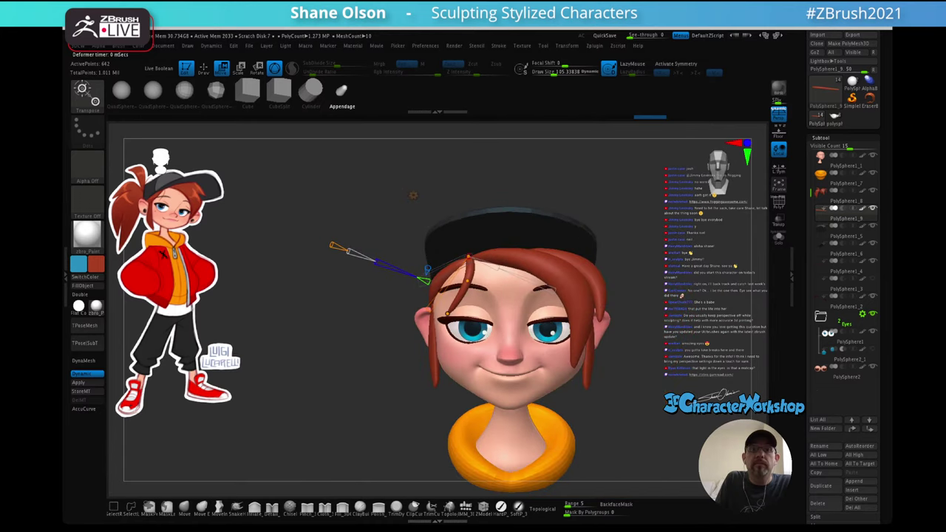
{"action": "left_click", "coordinate": [413, 195]}
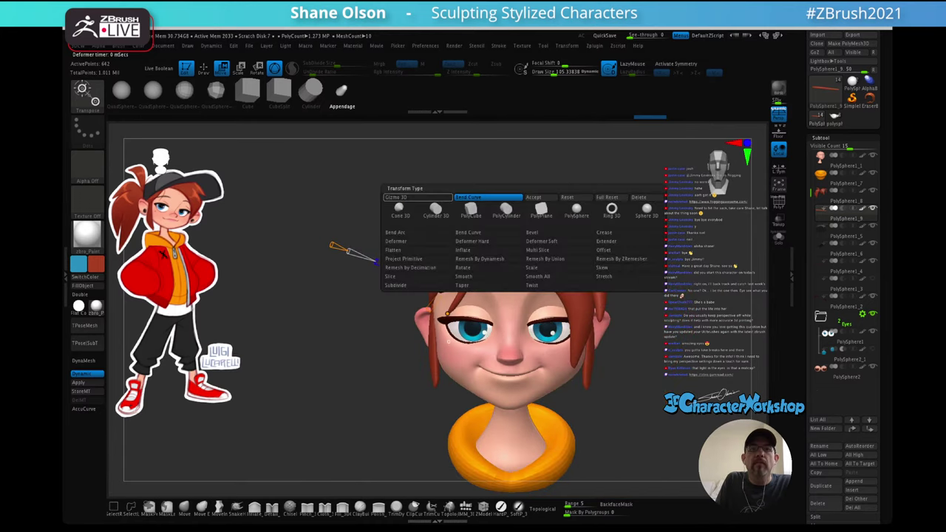
{"action": "left_click", "coordinate": [534, 197]}
{"action": "key", "text": "q"}
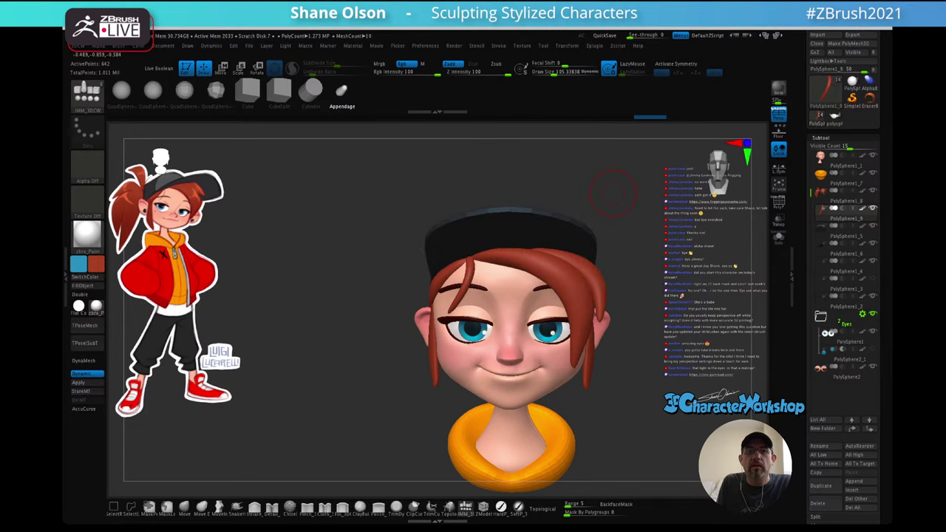
{"action": "left_click_drag", "start_coordinate": [613, 193], "coordinate": [642, 193]}
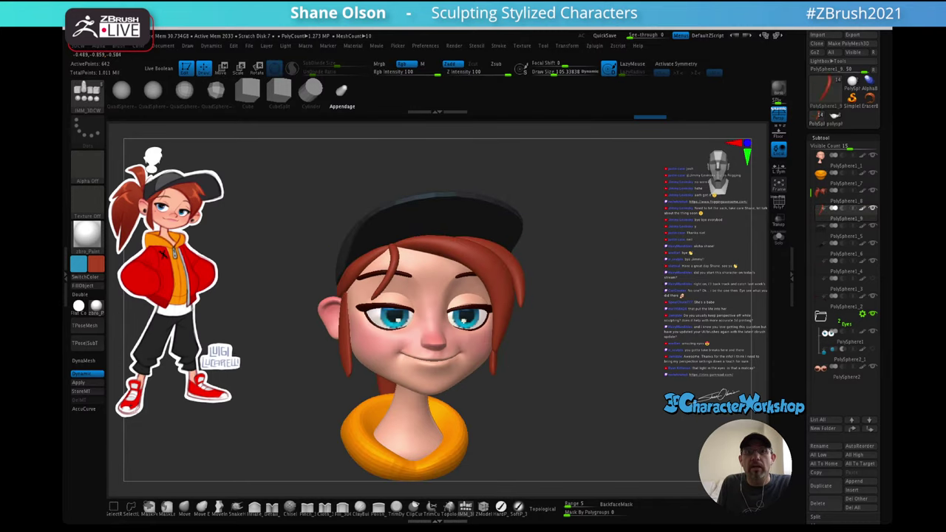
{"action": "left_click_drag", "start_coordinate": [657, 274], "coordinate": [626, 275]}
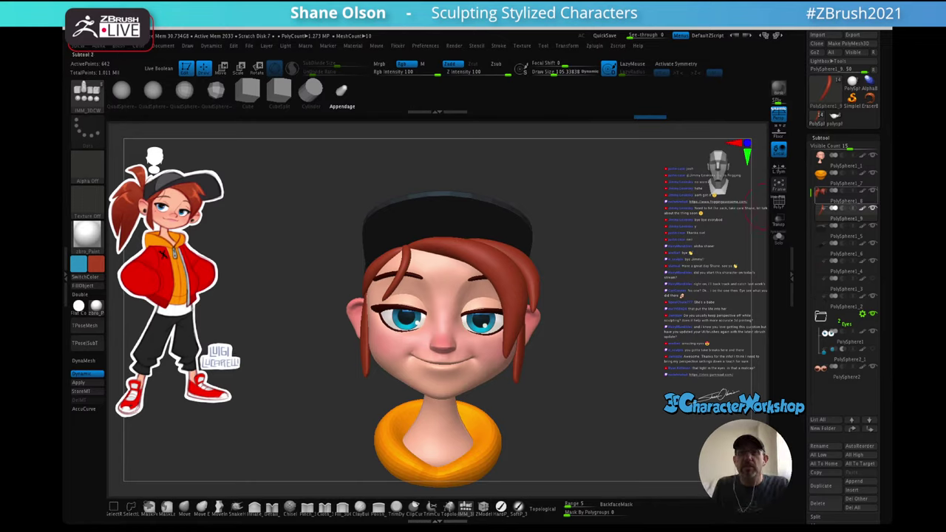
{"action": "mouse_move", "coordinate": [845, 213]}
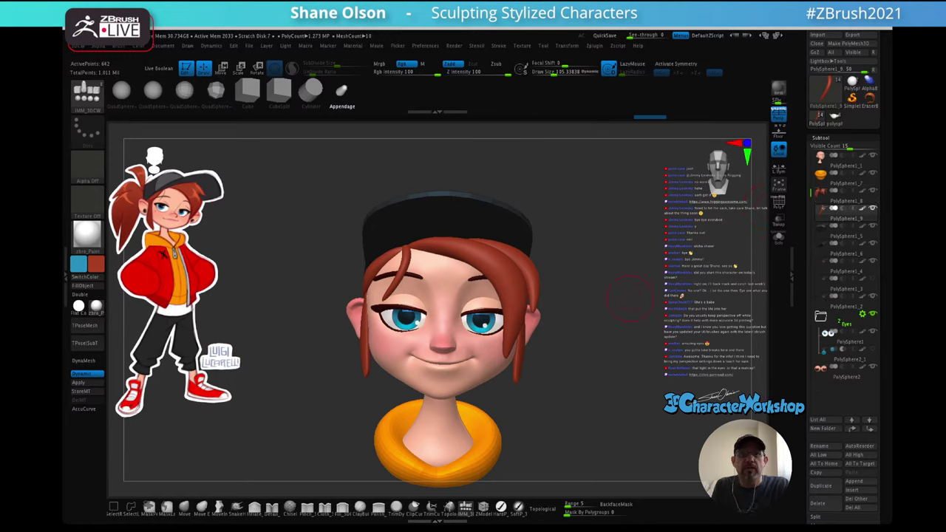
- Reapply the Bend Curve deformer to the forehead strand, refine its bend, and switch back to Gizmo 3D
{"action": "key", "text": "w"}
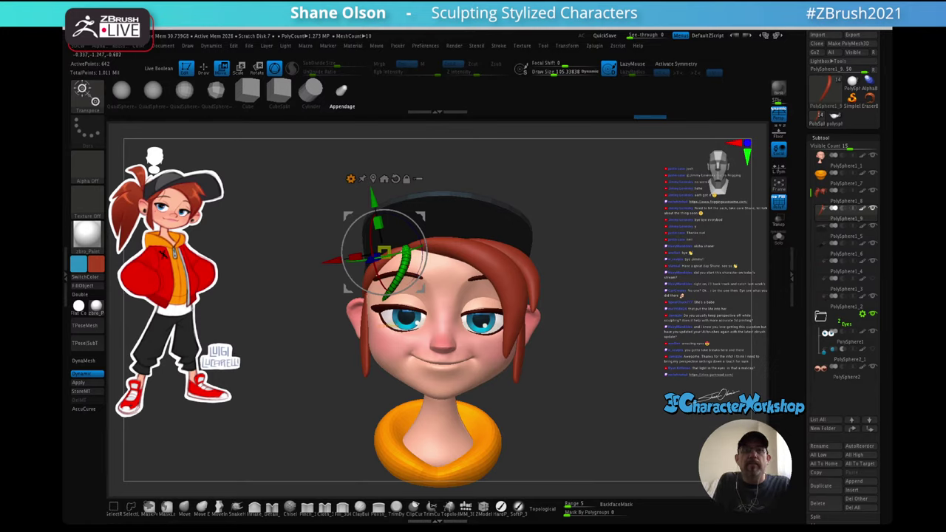
{"action": "left_click", "coordinate": [351, 178]}
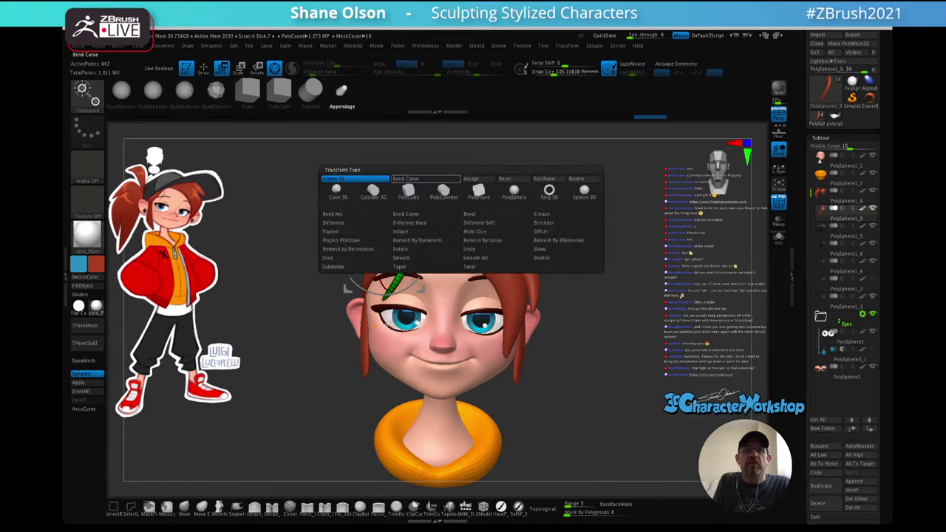
{"action": "left_click", "coordinate": [417, 178]}
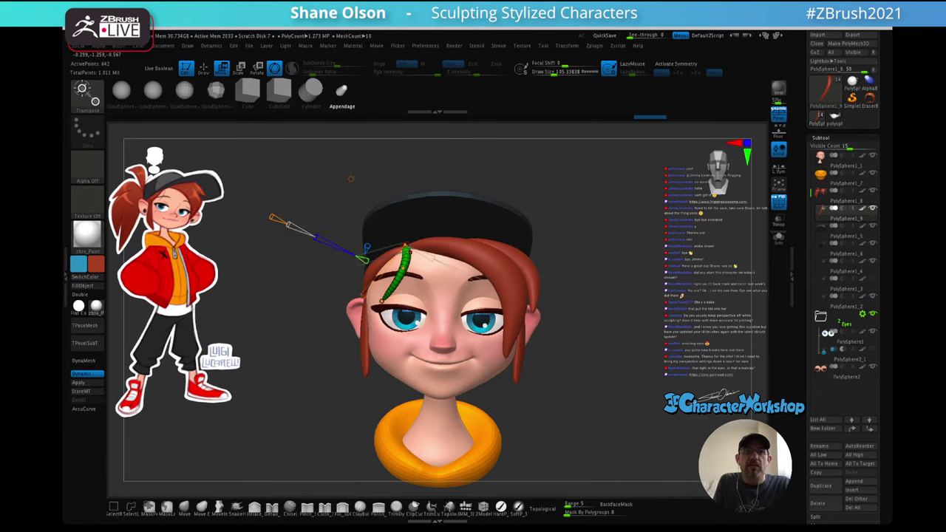
{"action": "left_click_drag", "start_coordinate": [275, 299], "coordinate": [287, 280]}
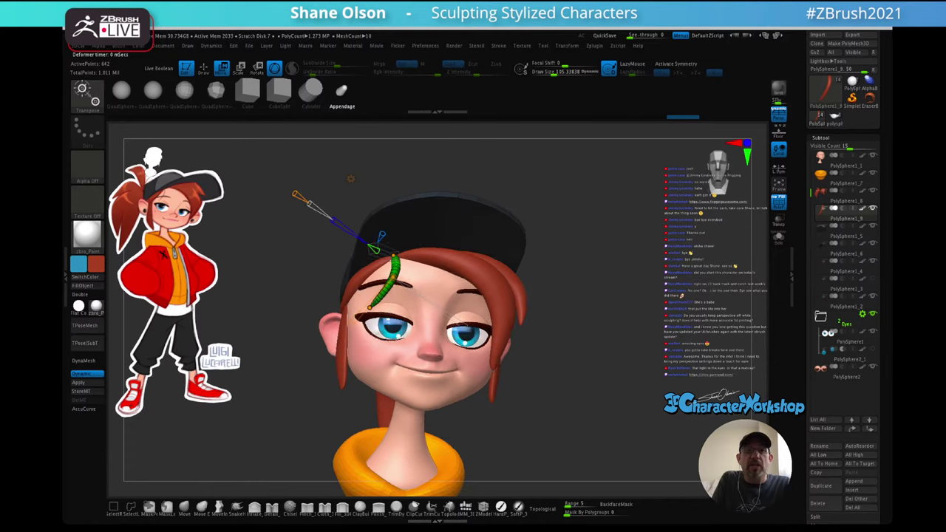
{"action": "left_click", "coordinate": [351, 179]}
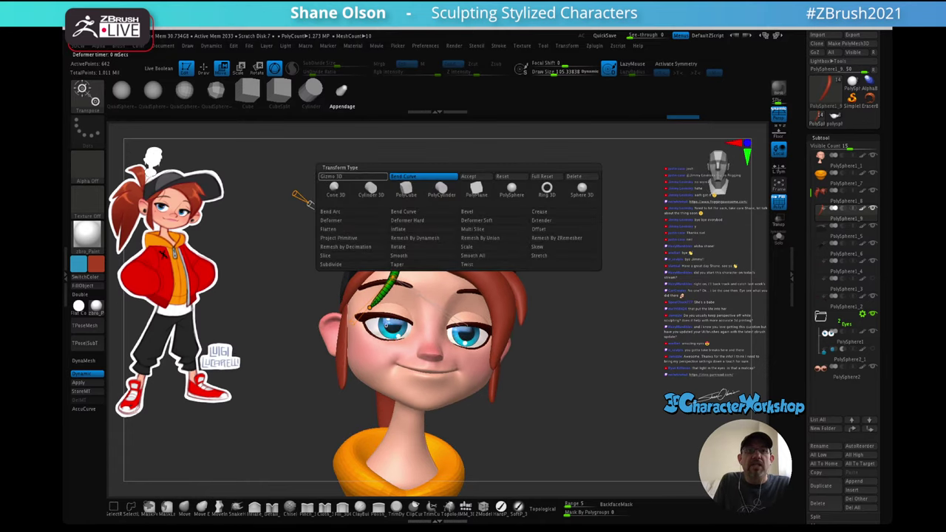
{"action": "left_click", "coordinate": [350, 177]}
- Nudge the strand into place against the forehead with the transform gizmo, checking it in three-quarter and side views
{"action": "left_click_drag", "start_coordinate": [310, 318], "coordinate": [399, 322]}
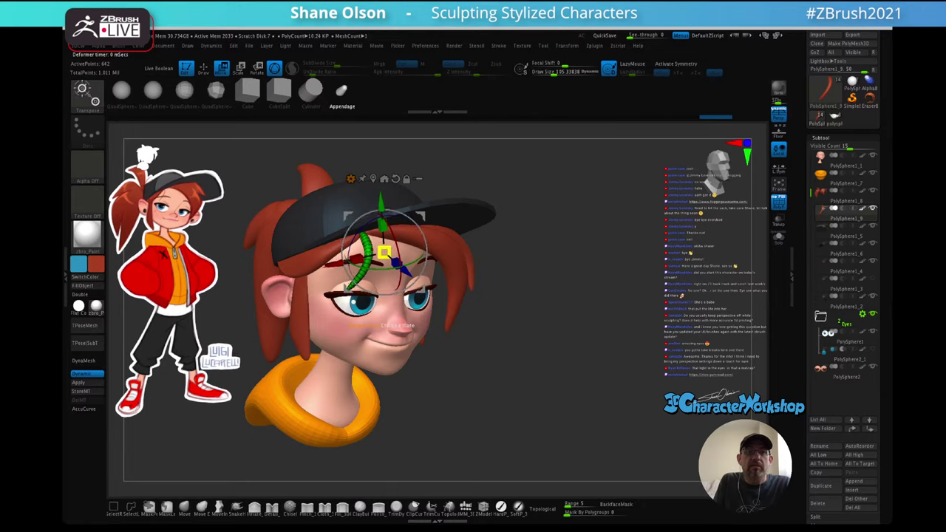
{"action": "left_click_drag", "start_coordinate": [421, 216], "coordinate": [422, 216]}
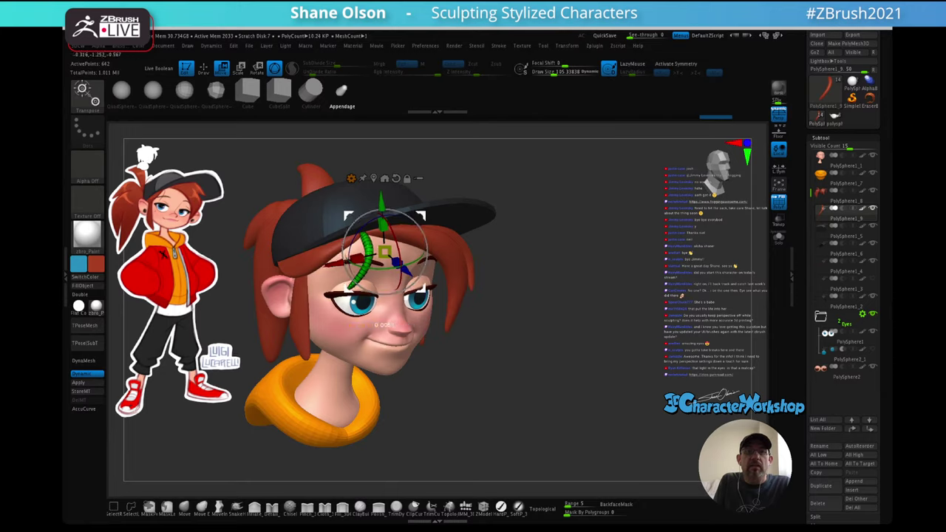
{"action": "left_click_drag", "start_coordinate": [488, 325], "coordinate": [569, 334]}
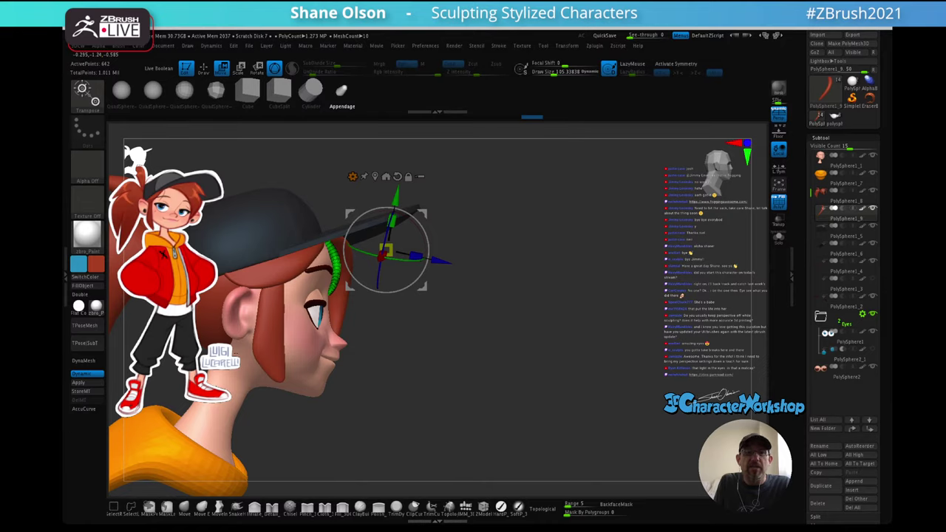
- Try moving the gizmo's pivot to the strand's root under the cap and adjusting the strand from there
{"action": "left_click_drag", "start_coordinate": [351, 214], "coordinate": [295, 205], "text": "alt"}
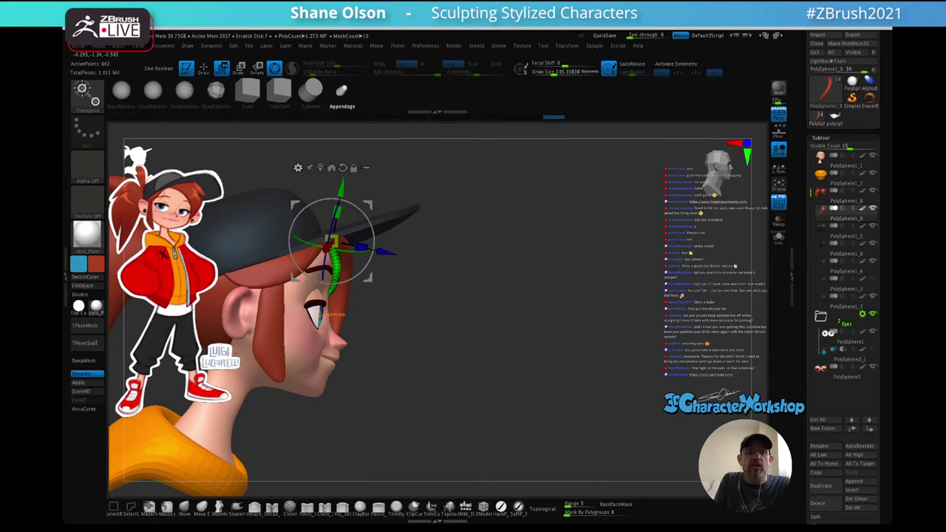
{"action": "left_click_drag", "start_coordinate": [503, 318], "coordinate": [436, 323]}
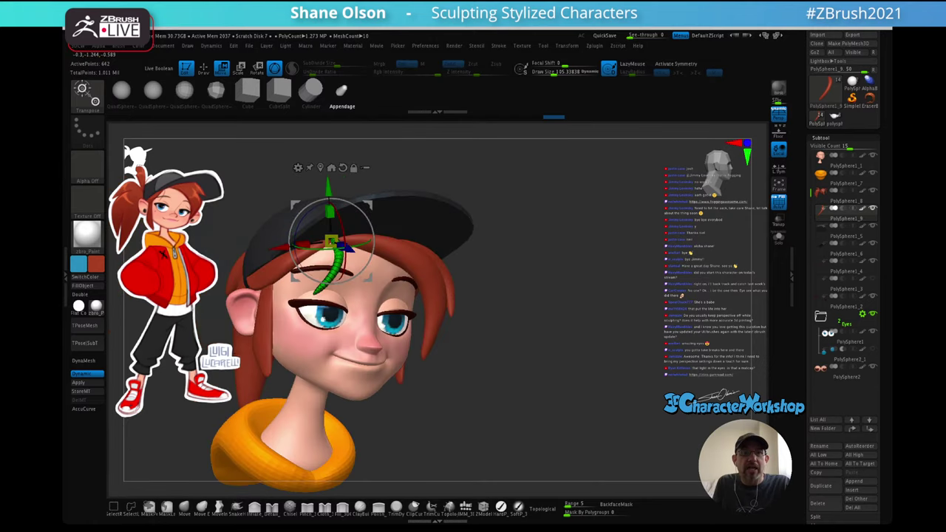
{"action": "left_click_drag", "start_coordinate": [502, 322], "coordinate": [528, 322]}
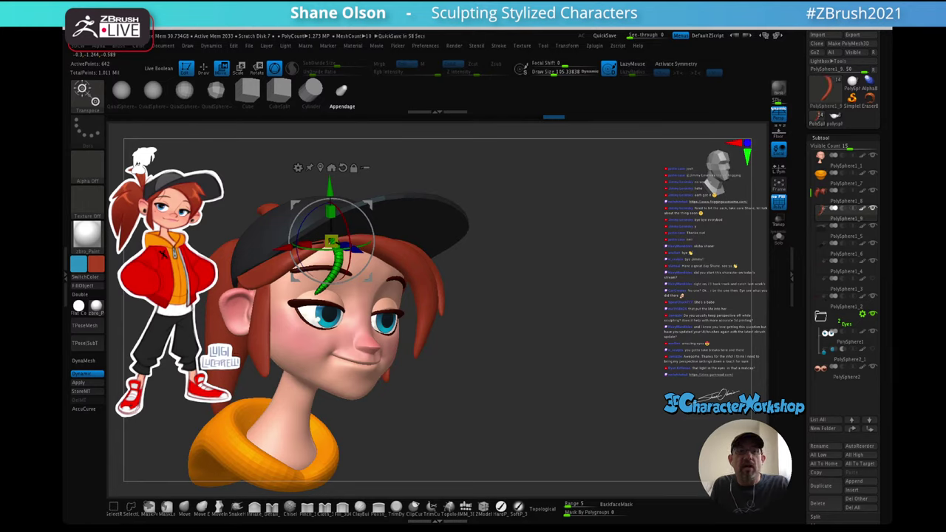
{"action": "left_click", "coordinate": [321, 168]}
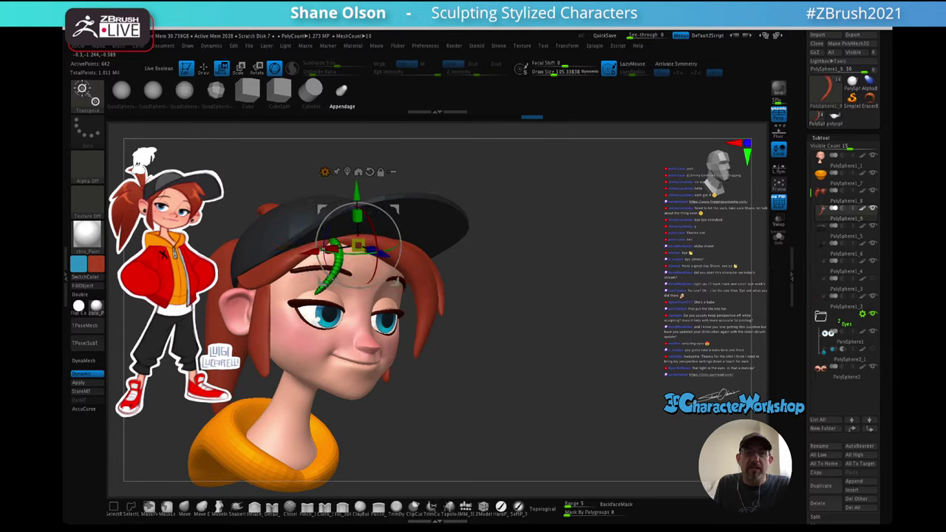
{"action": "left_click_drag", "start_coordinate": [528, 322], "coordinate": [451, 325]}
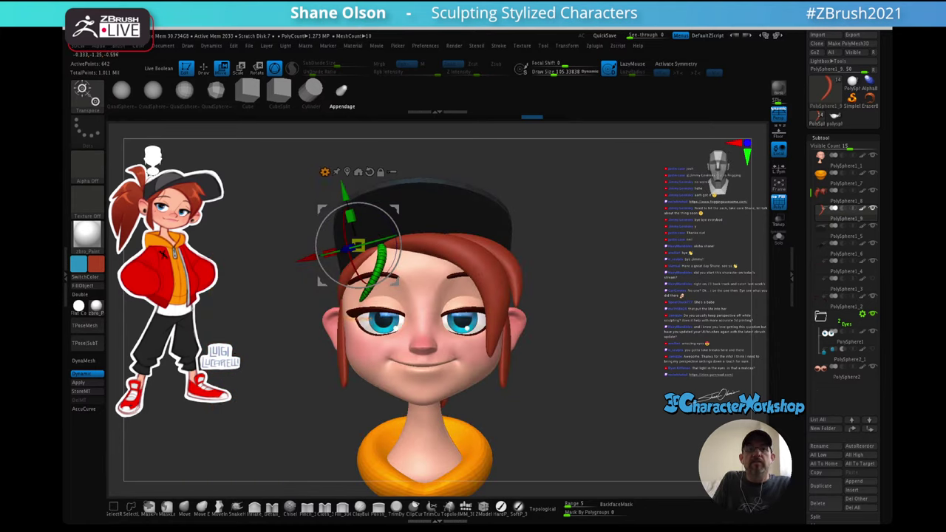
{"action": "left_click", "coordinate": [325, 172]}
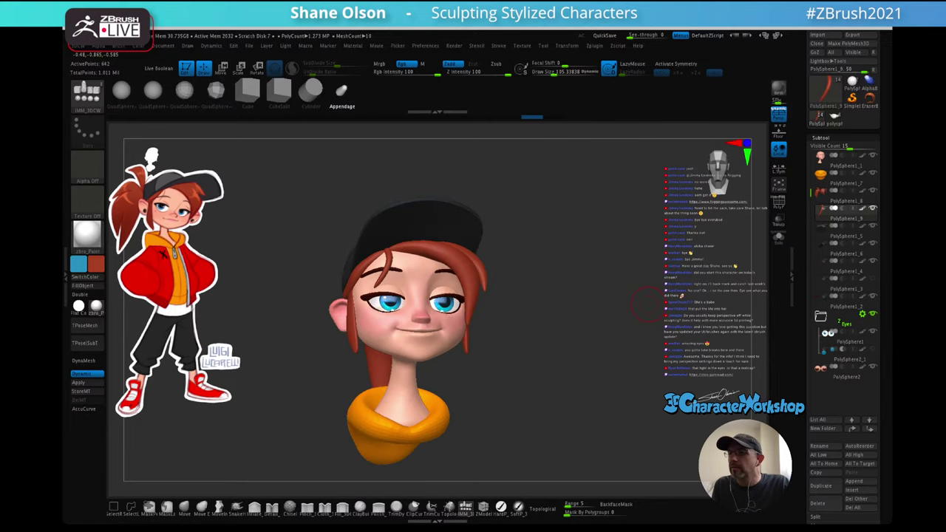
- Make the orange hoodie collar the active subtool and open its Geometry settings
{"action": "mouse_move", "coordinate": [647, 303]}
{"action": "left_mouse_down"}
{"action": "mouse_move", "coordinate": [628, 312]}
{"action": "mouse_move", "coordinate": [674, 308]}
{"action": "mouse_move", "coordinate": [591, 309]}
{"action": "left_mouse_up"}
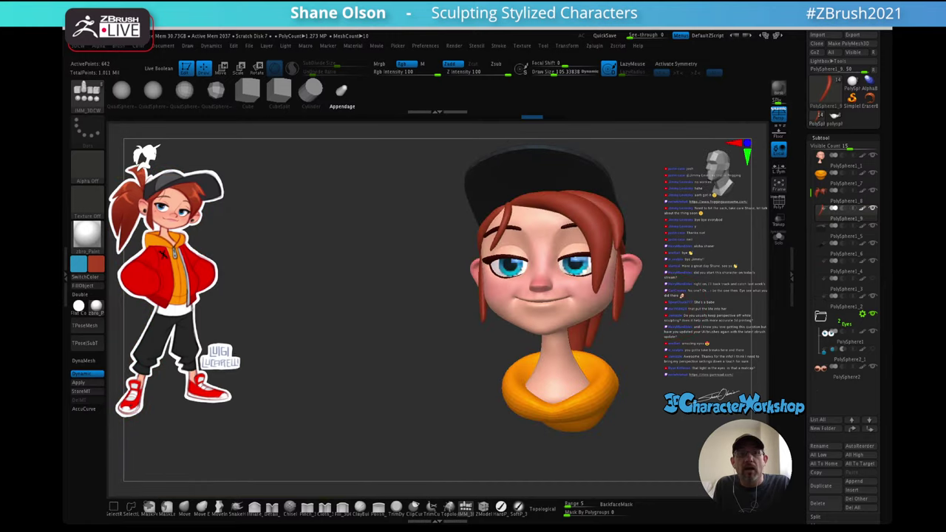
{"action": "left_click_drag", "start_coordinate": [669, 325], "coordinate": [575, 335]}
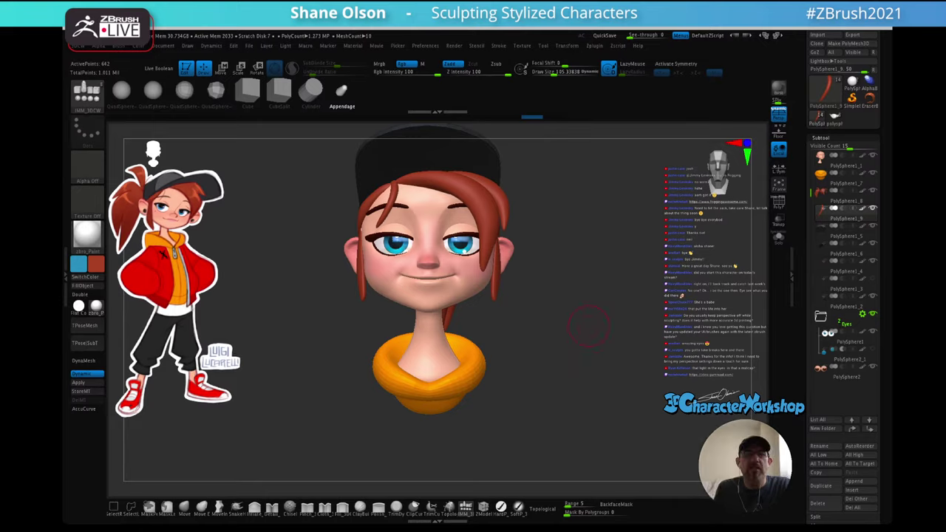
{"action": "left_click_drag", "start_coordinate": [589, 326], "coordinate": [613, 285], "text": "alt"}
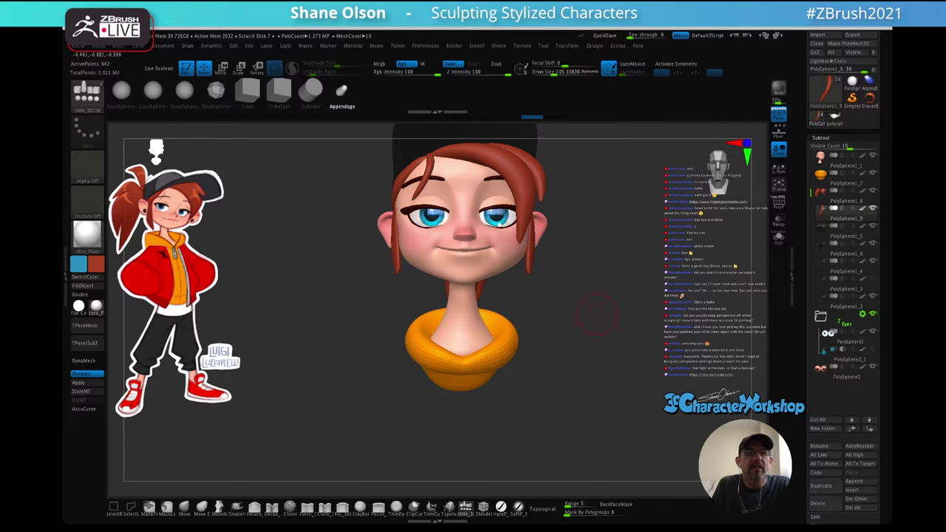
{"action": "left_click_drag", "start_coordinate": [596, 314], "coordinate": [520, 351]}
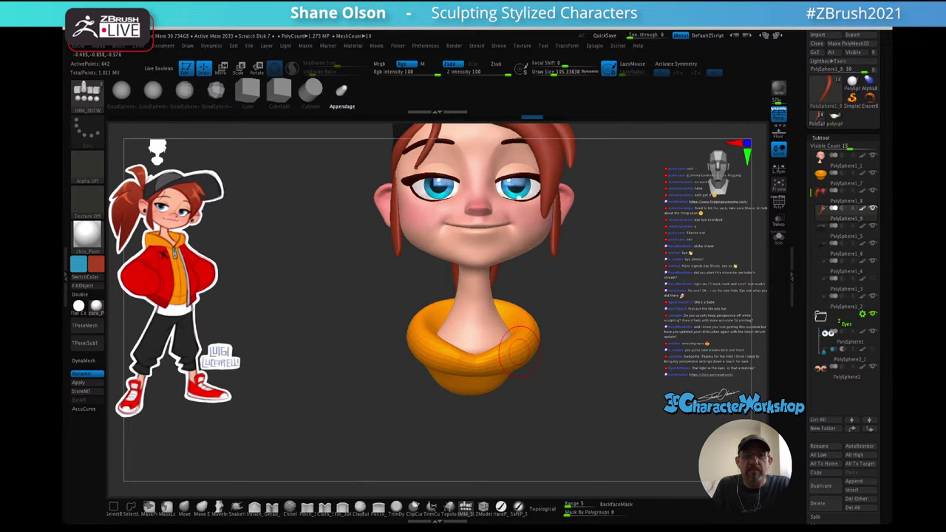
{"action": "left_click", "coordinate": [520, 351], "text": "alt"}
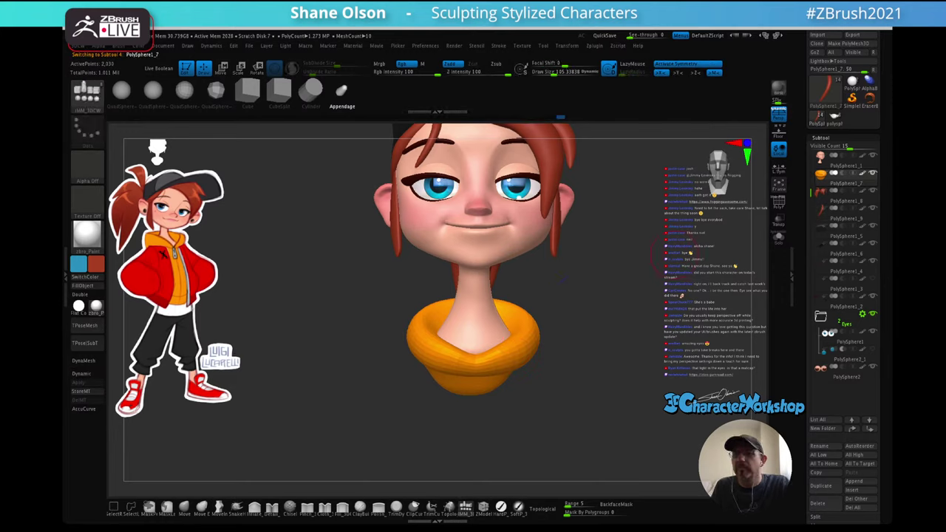
{"action": "left_click_drag", "start_coordinate": [885, 295], "coordinate": [885, 91]}
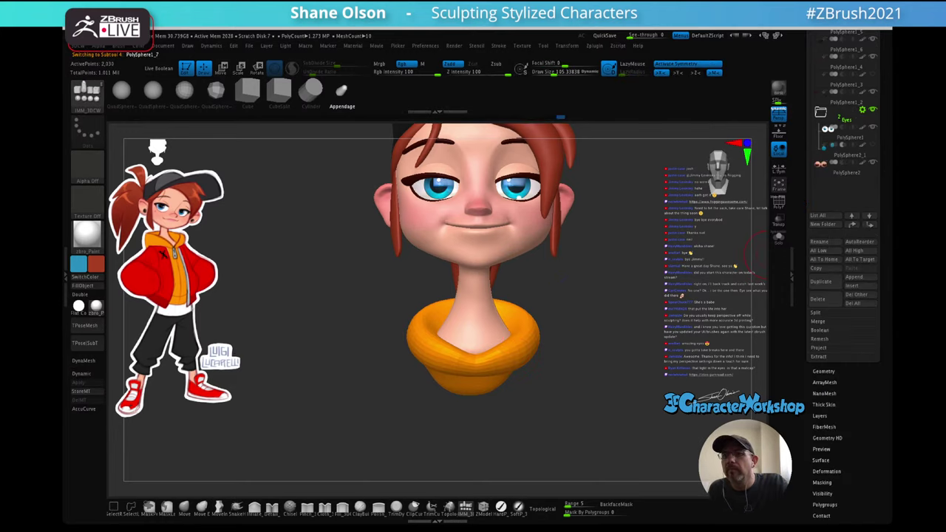
{"action": "left_click", "coordinate": [823, 372]}
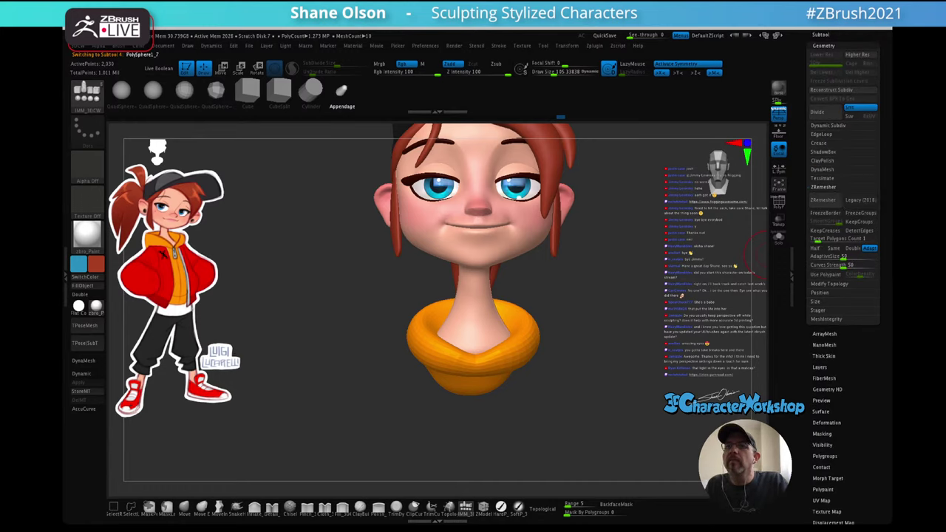
- Turn on dynamic subdivision for the hoodie collar so its faceted surface displays smooth
{"action": "key", "text": "d"}
{"action": "left_click", "coordinate": [823, 187]}
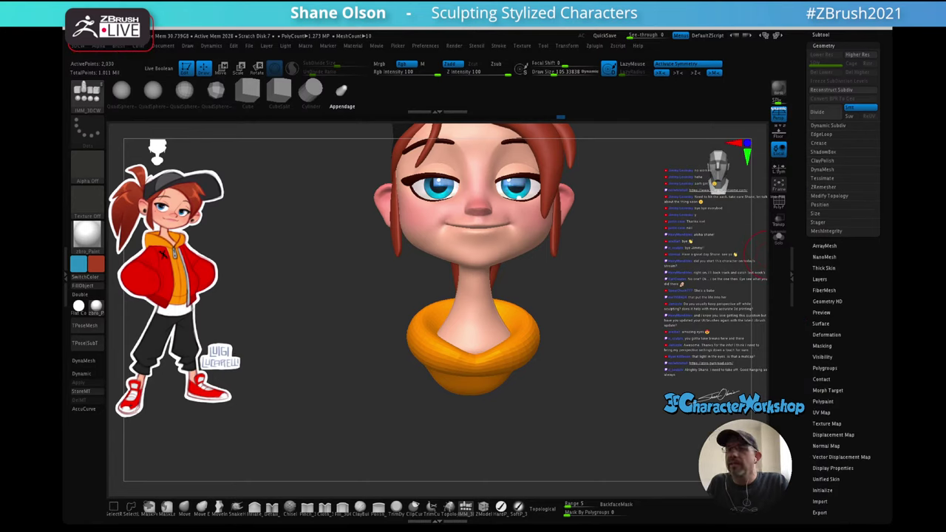
{"action": "left_click", "coordinate": [828, 125]}
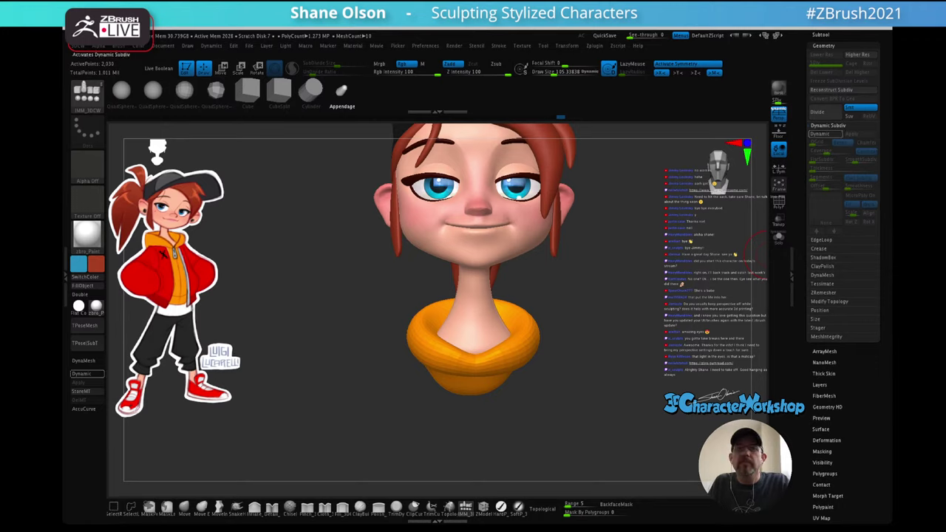
{"action": "left_click", "coordinate": [820, 133]}
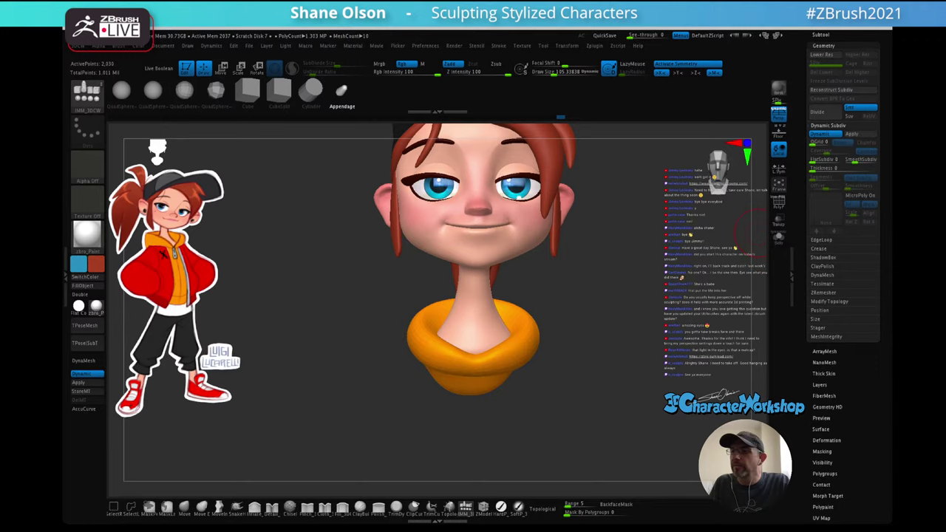
{"action": "left_click_drag", "start_coordinate": [760, 232], "coordinate": [753, 234]}
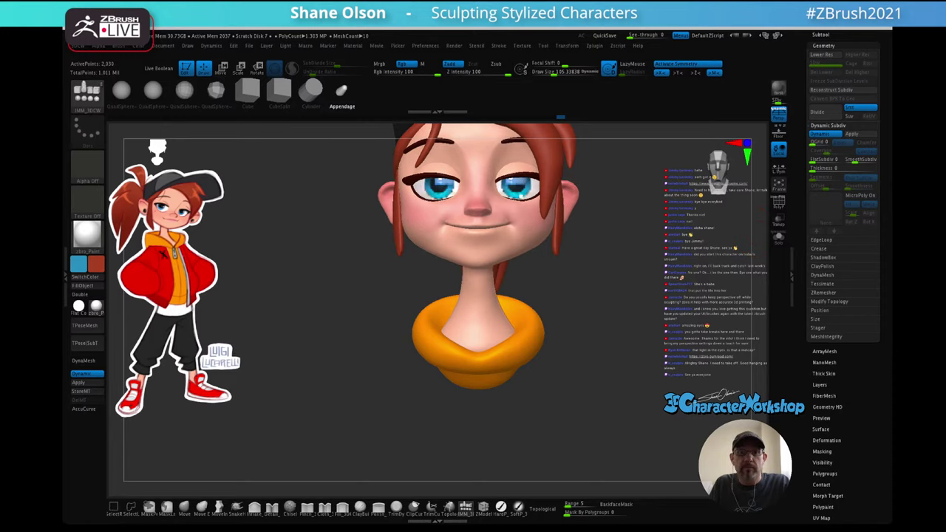
{"action": "left_click_drag", "start_coordinate": [616, 320], "coordinate": [624, 315]}
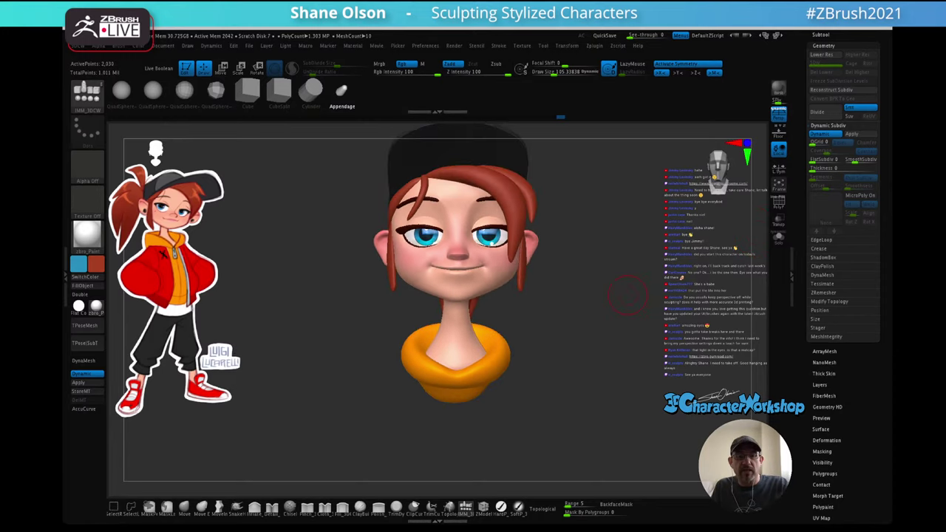
{"action": "left_click_drag", "start_coordinate": [627, 296], "coordinate": [698, 292]}
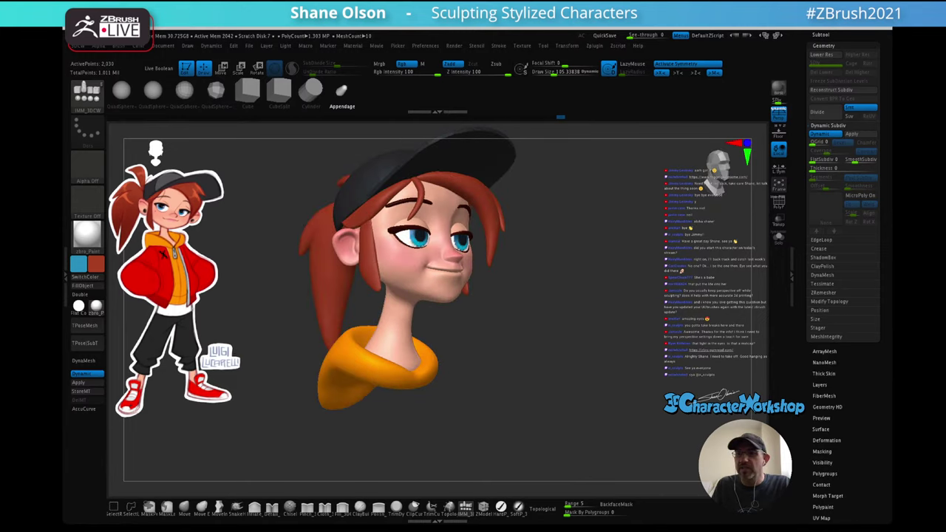
- Switch to the hard paint brush with a light pink colour and reduce its draw size to about 17 for lip painting
{"action": "mouse_move", "coordinate": [628, 296]}
{"action": "left_mouse_down"}
{"action": "mouse_move", "coordinate": [580, 298]}
{"action": "mouse_move", "coordinate": [650, 294]}
{"action": "mouse_move", "coordinate": [584, 298]}
{"action": "mouse_move", "coordinate": [651, 355]}
{"action": "mouse_move", "coordinate": [647, 269]}
{"action": "mouse_move", "coordinate": [658, 326]}
{"action": "left_mouse_up"}
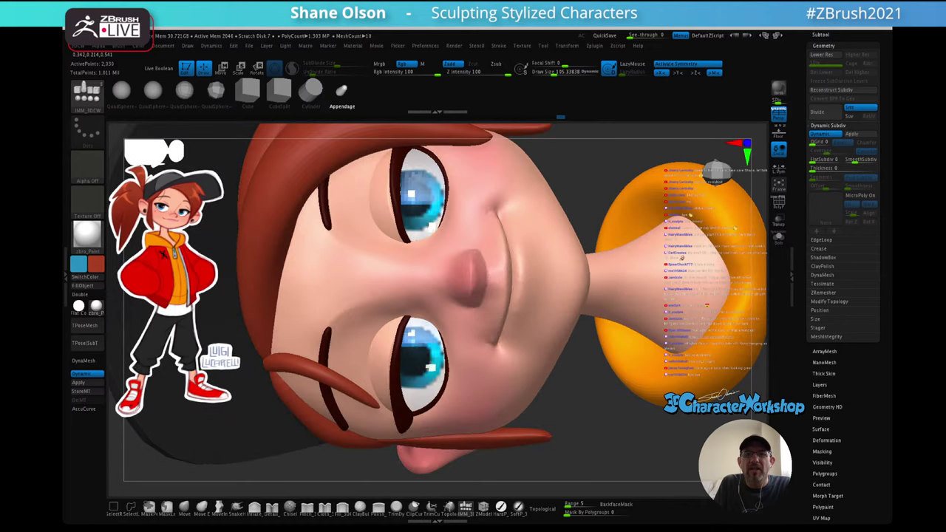
{"action": "mouse_move", "coordinate": [650, 436]}
{"action": "left_mouse_down"}
{"action": "mouse_move", "coordinate": [606, 444]}
{"action": "mouse_move", "coordinate": [609, 477]}
{"action": "left_mouse_up"}
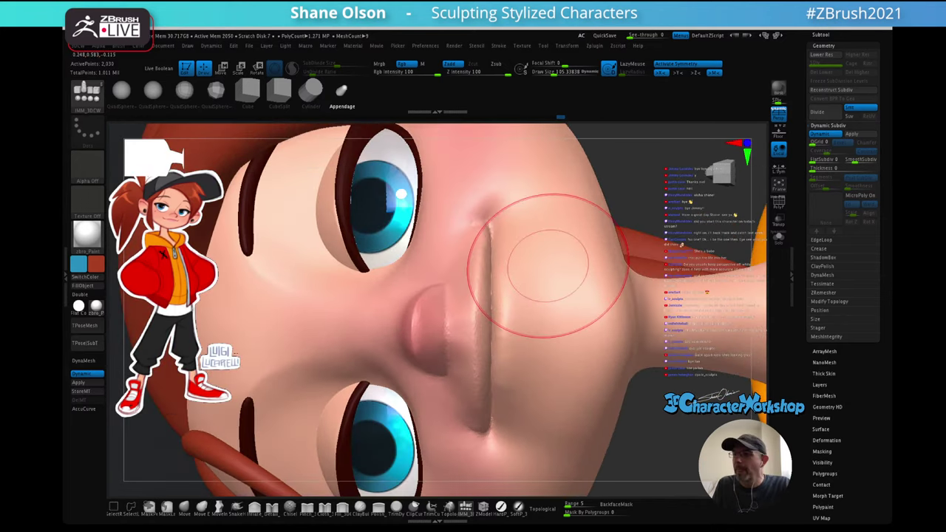
{"action": "left_click_drag", "start_coordinate": [504, 320], "coordinate": [510, 319]}
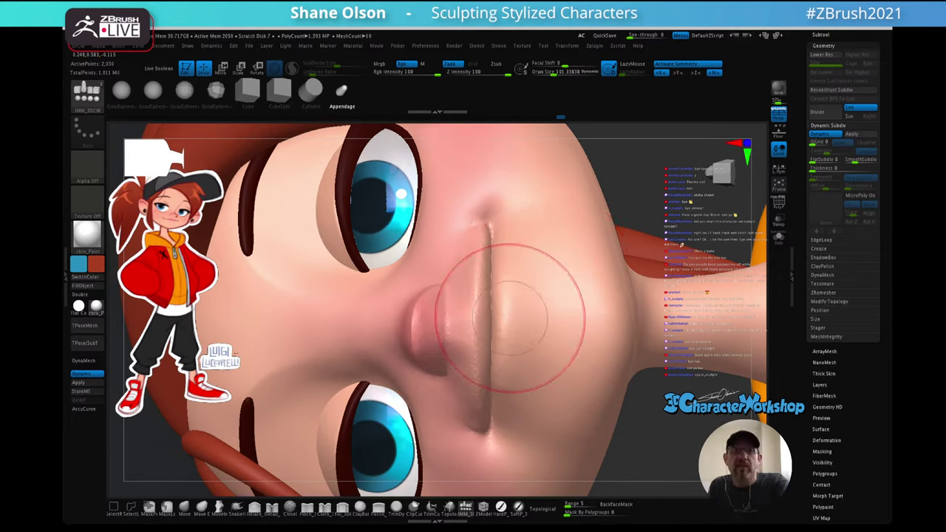
{"action": "key", "text": "bracketleft"}
{"action": "key", "text": "bracketleft"}
{"action": "key", "text": "bracketleft"}
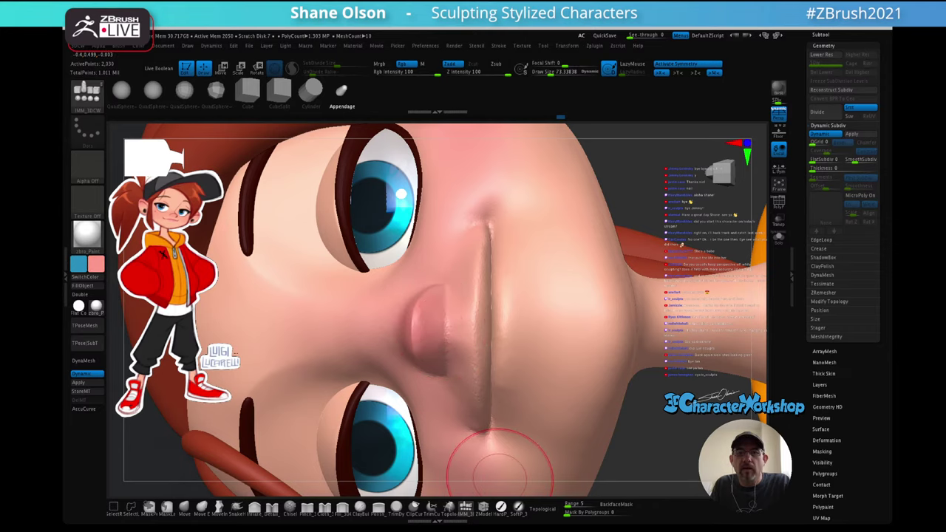
{"action": "left_click", "coordinate": [501, 507]}
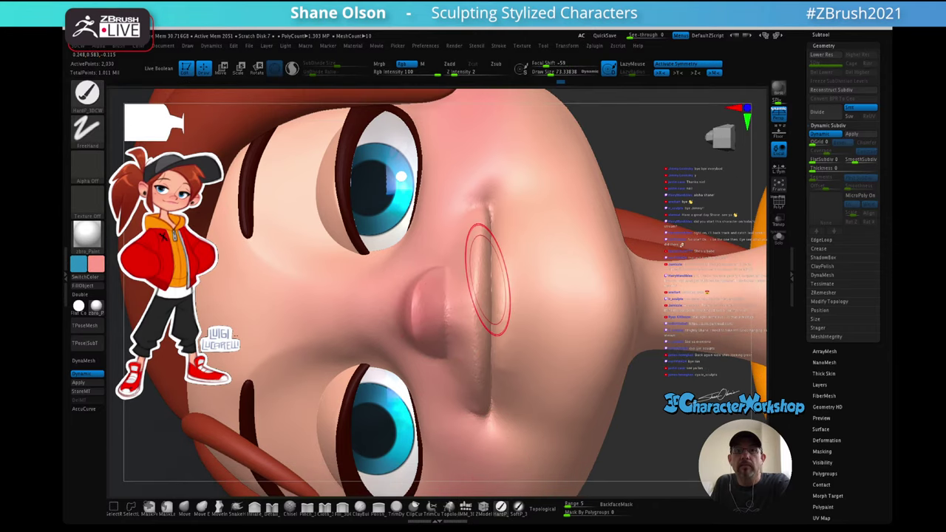
{"action": "key", "text": "bracketleft"}
{"action": "key", "text": "bracketleft"}
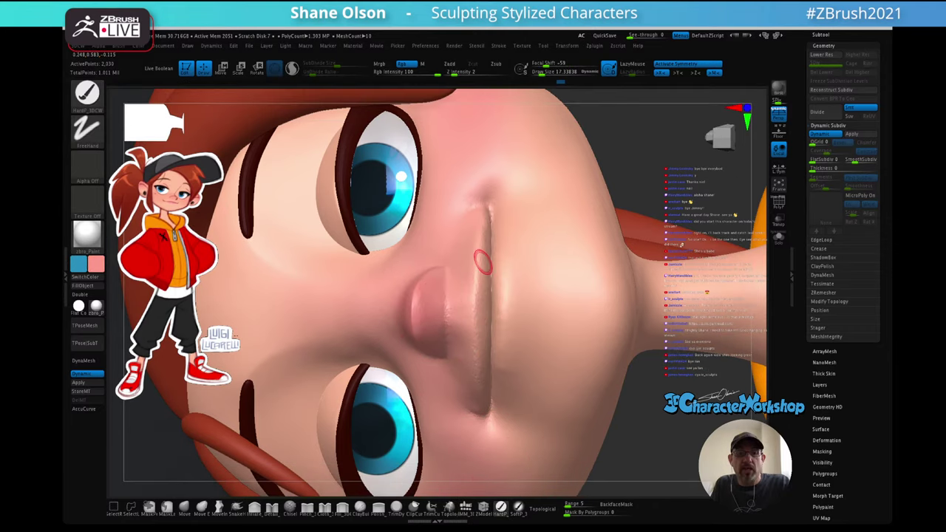
- Make the head the active subtool and paint the first light pink strokes along the upper lip
{"action": "right_click_drag", "start_coordinate": [482, 263], "coordinate": [528, 260]}
{"action": "key", "text": "shift+f"}
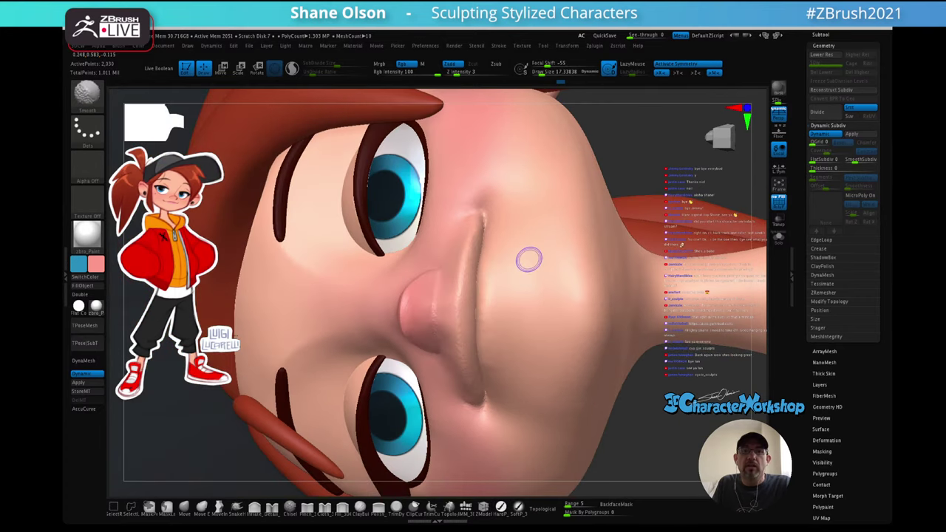
{"action": "key", "text": "shift+f"}
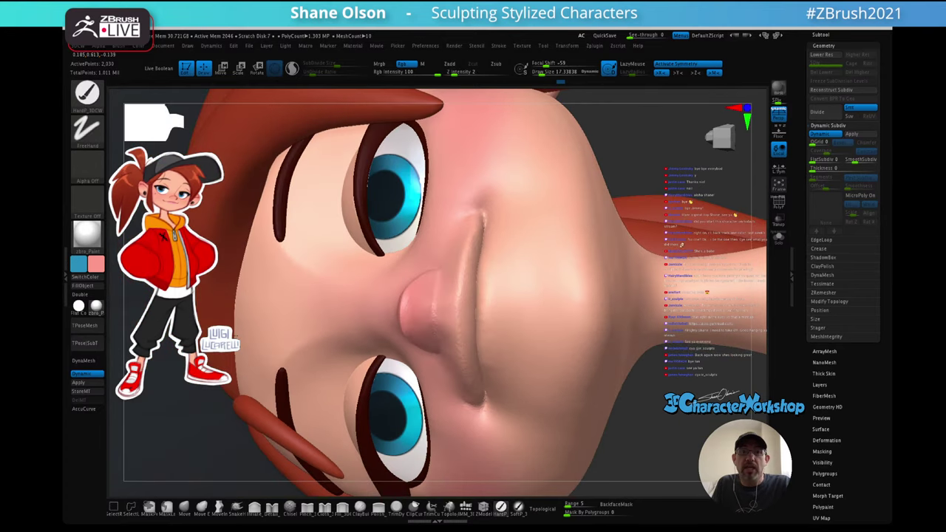
{"action": "left_click", "coordinate": [483, 253], "text": "alt"}
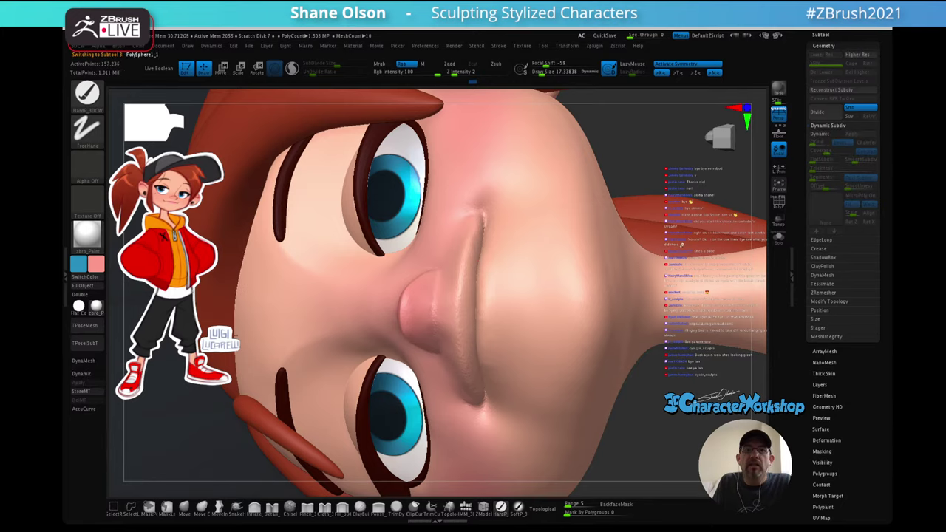
{"action": "right_click_drag", "start_coordinate": [477, 255], "coordinate": [477, 296], "text": "ctrl"}
{"action": "left_click_drag", "start_coordinate": [470, 246], "coordinate": [455, 314]}
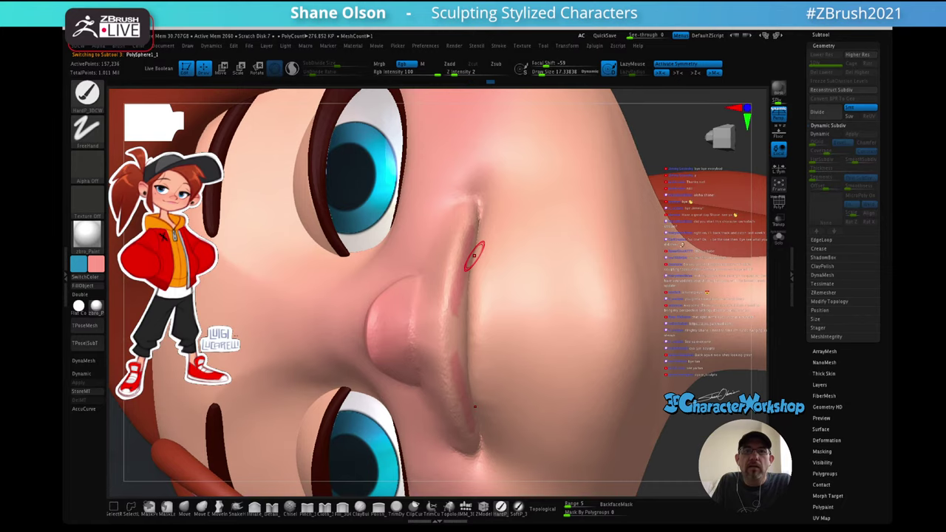
- Paint the lower lip light pink from the mouth corners to the middle and smooth its outer edge
{"action": "right_click_drag", "start_coordinate": [475, 256], "coordinate": [464, 241]}
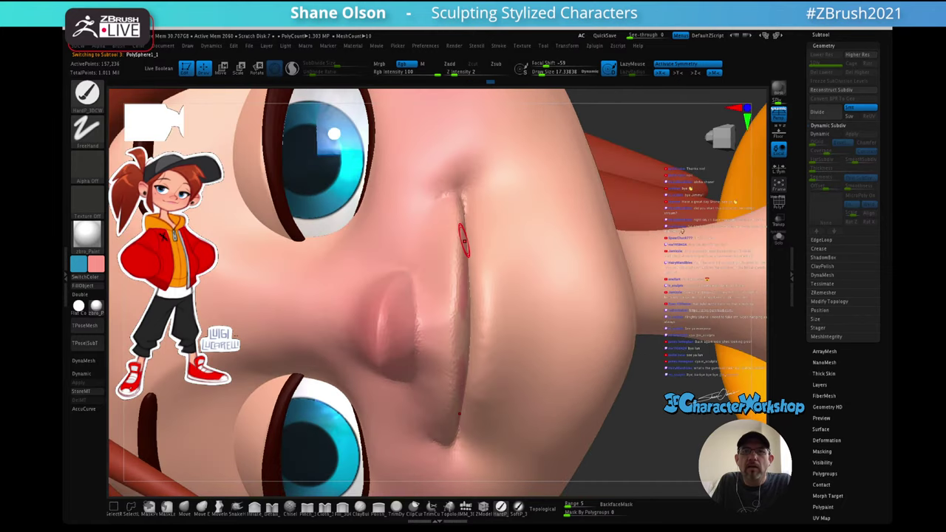
{"action": "left_click_drag", "start_coordinate": [465, 241], "coordinate": [479, 319]}
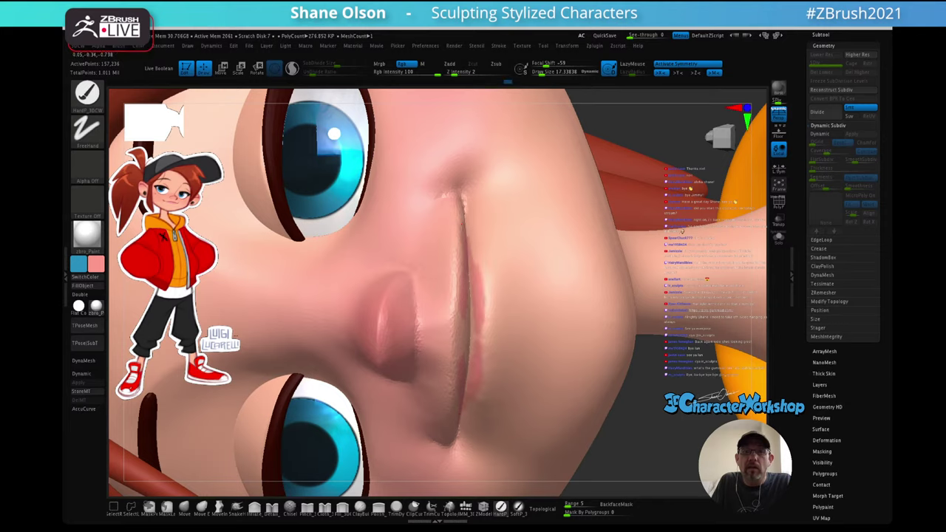
{"action": "left_click_drag", "start_coordinate": [471, 229], "coordinate": [480, 321]}
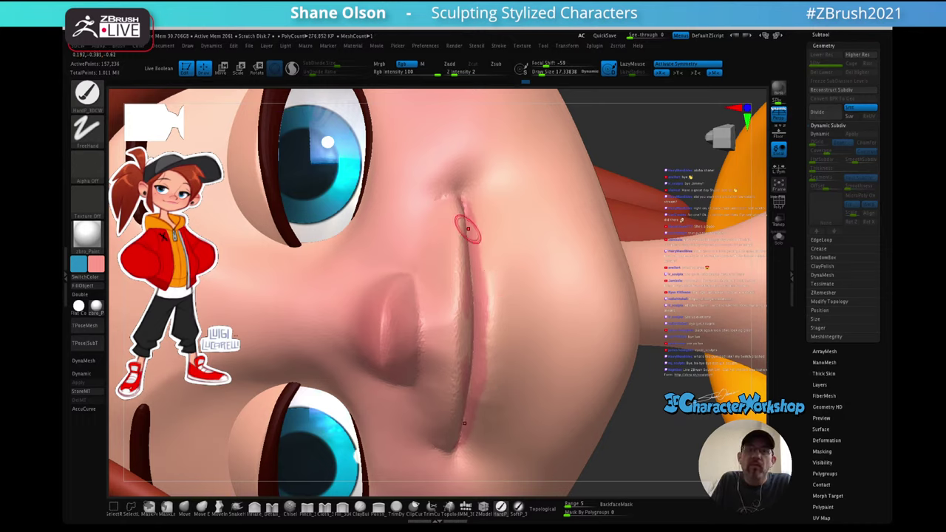
{"action": "left_click_drag", "start_coordinate": [470, 224], "coordinate": [483, 284]}
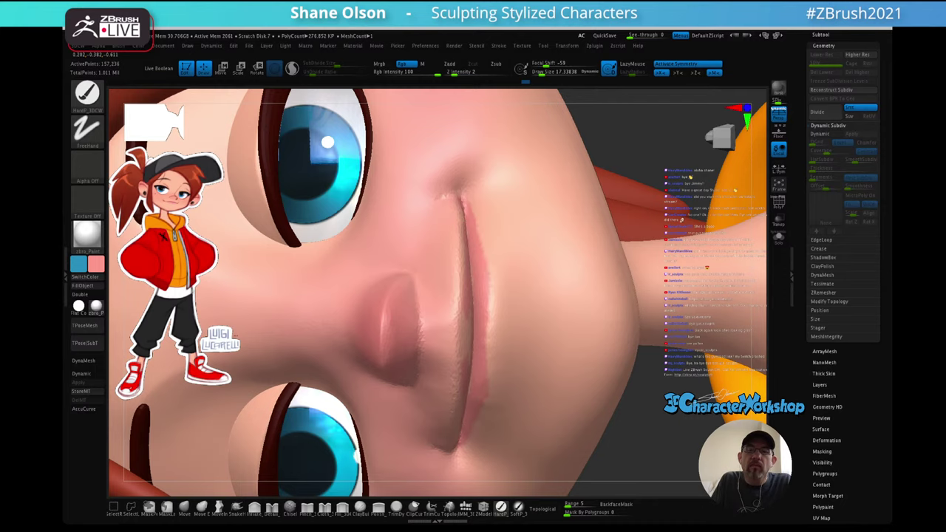
{"action": "right_click_drag", "start_coordinate": [480, 284], "coordinate": [525, 285]}
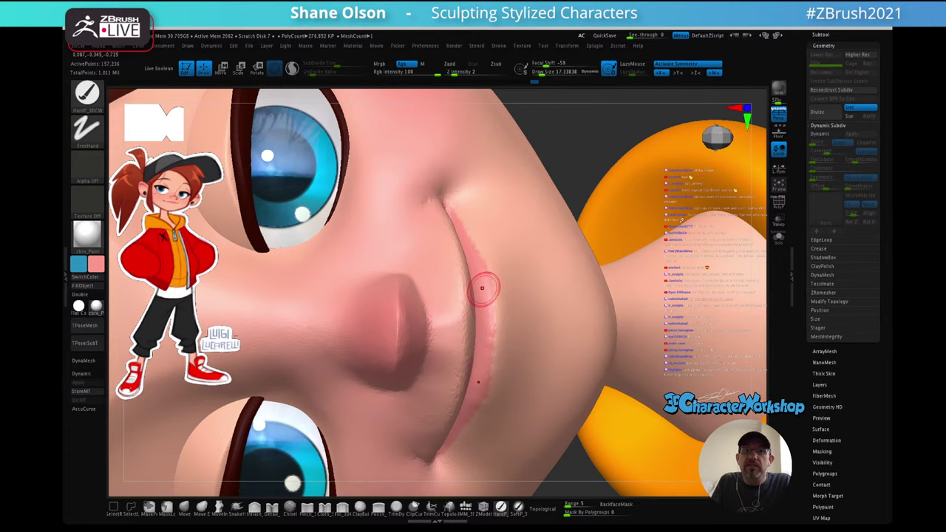
{"action": "left_click_drag", "start_coordinate": [482, 288], "coordinate": [492, 357], "text": "shift"}
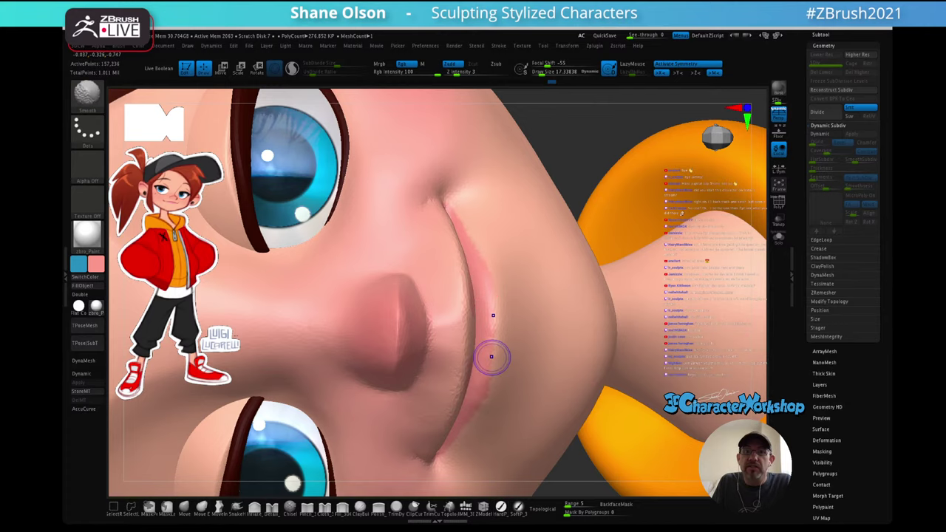
- Choose a deeper, more saturated pink and paint the upper lip with it between the mouth corners
{"action": "right_click_drag", "start_coordinate": [492, 357], "coordinate": [462, 300]}
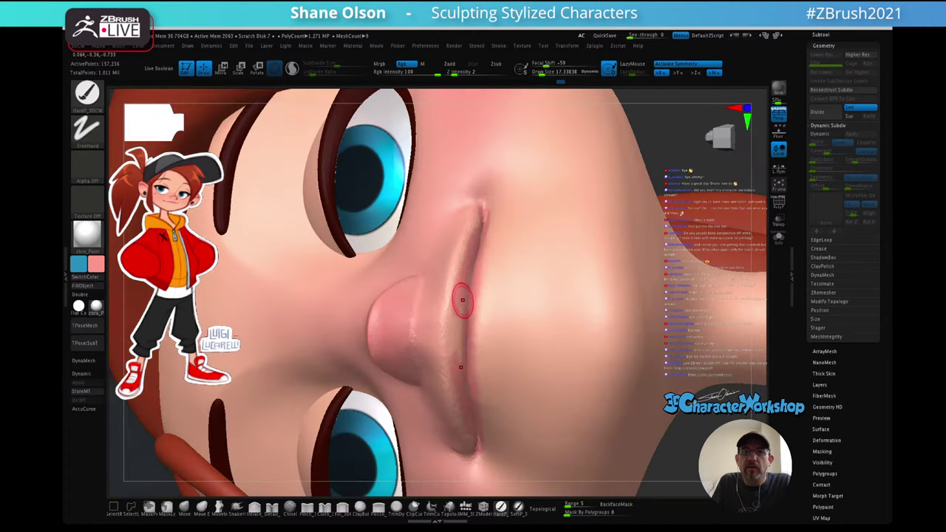
{"action": "left_click_drag", "start_coordinate": [463, 300], "coordinate": [464, 271]}
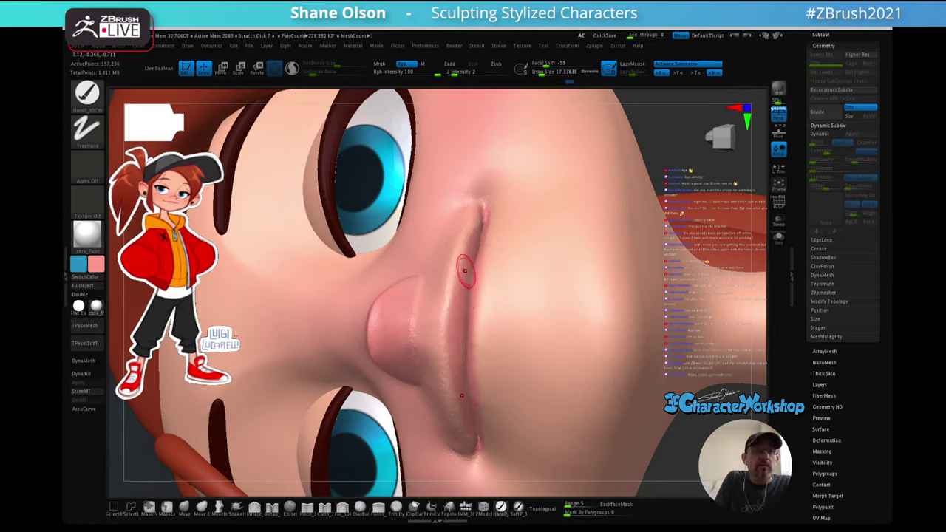
{"action": "left_click", "coordinate": [96, 263]}
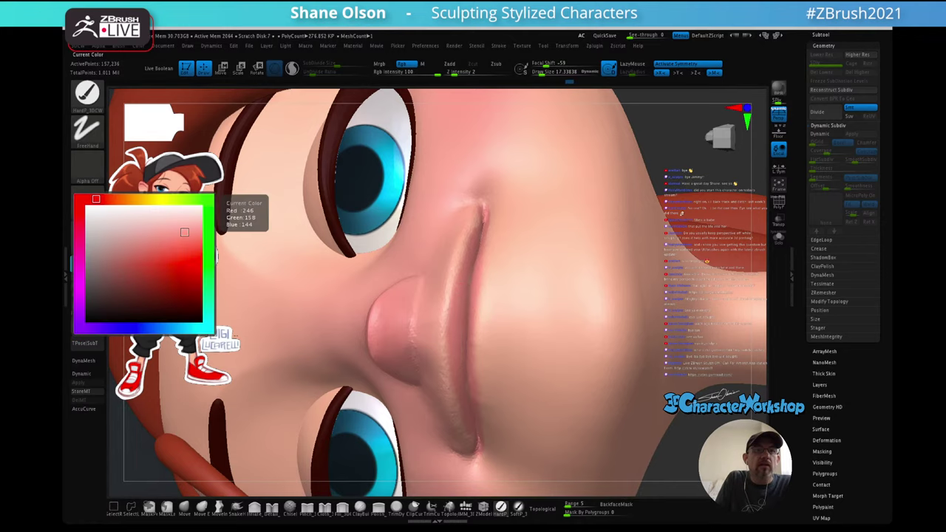
{"action": "left_click", "coordinate": [184, 242]}
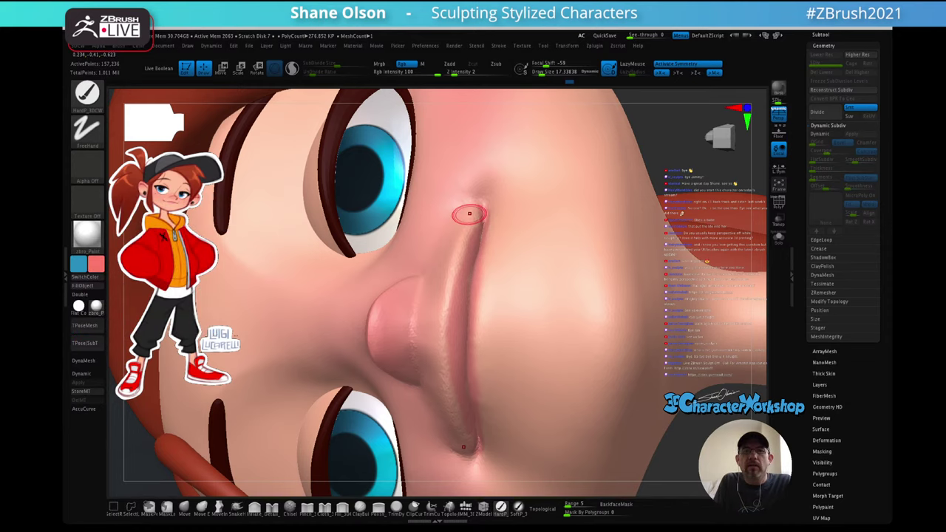
{"action": "right_click_drag", "start_coordinate": [456, 294], "coordinate": [425, 287]}
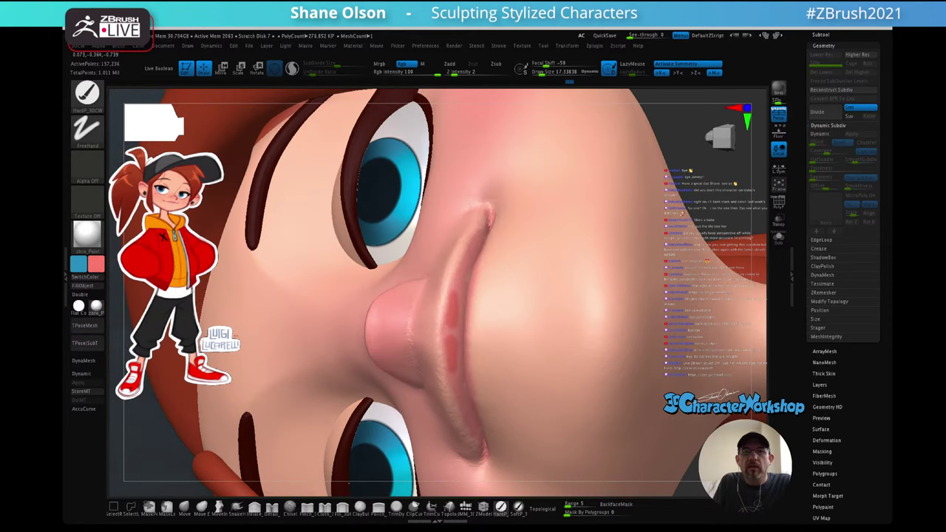
{"action": "mouse_move", "coordinate": [451, 322]}
{"action": "left_mouse_down"}
{"action": "mouse_move", "coordinate": [460, 271]}
{"action": "mouse_move", "coordinate": [453, 300]}
{"action": "left_mouse_up"}
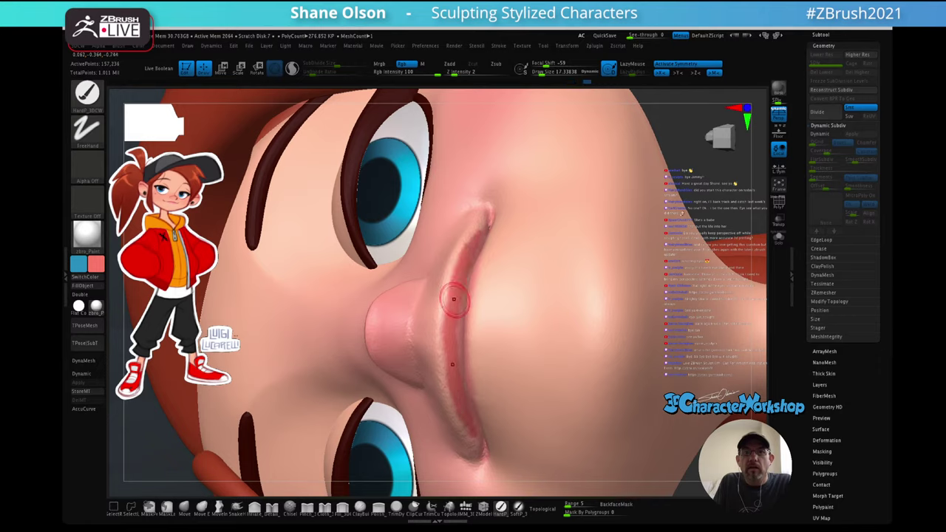
- Refine the upper lip colour along the mouth line with a draw size of about 4.6, checking the face in profile
{"action": "right_click_drag", "start_coordinate": [467, 260], "coordinate": [469, 295], "text": "ctrl"}
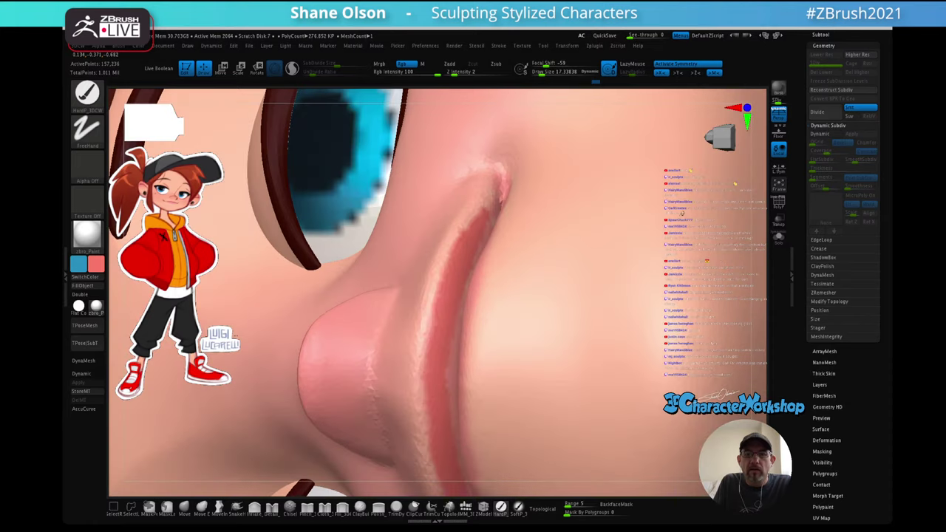
{"action": "mouse_move", "coordinate": [513, 261]}
{"action": "right_mouse_down"}
{"action": "mouse_move", "coordinate": [494, 263]}
{"action": "mouse_move", "coordinate": [492, 238]}
{"action": "right_mouse_up"}
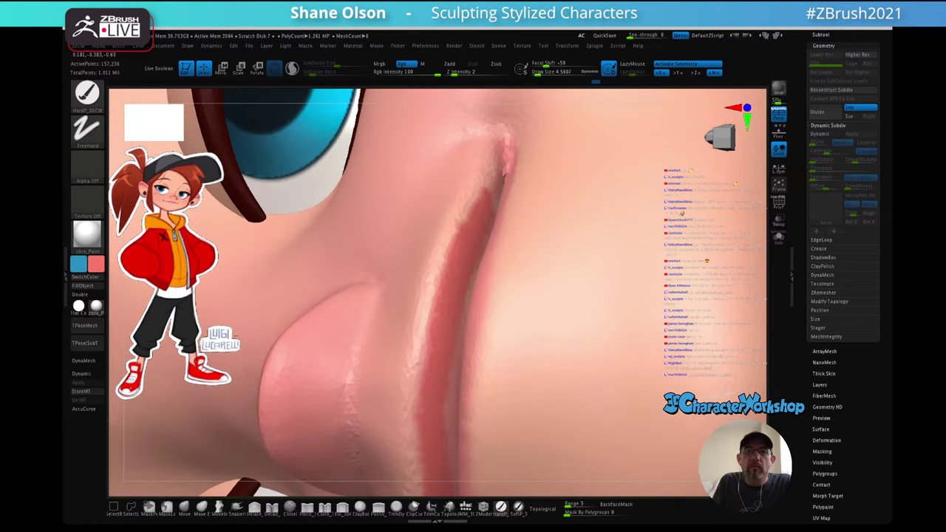
{"action": "right_click_drag", "start_coordinate": [504, 180], "coordinate": [503, 138], "text": "alt"}
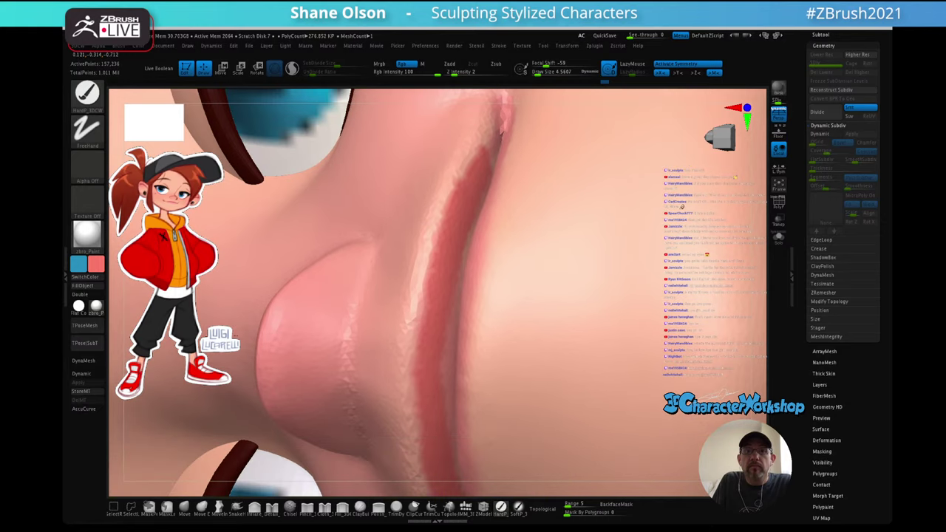
{"action": "right_click_drag", "start_coordinate": [447, 324], "coordinate": [444, 317], "text": "alt"}
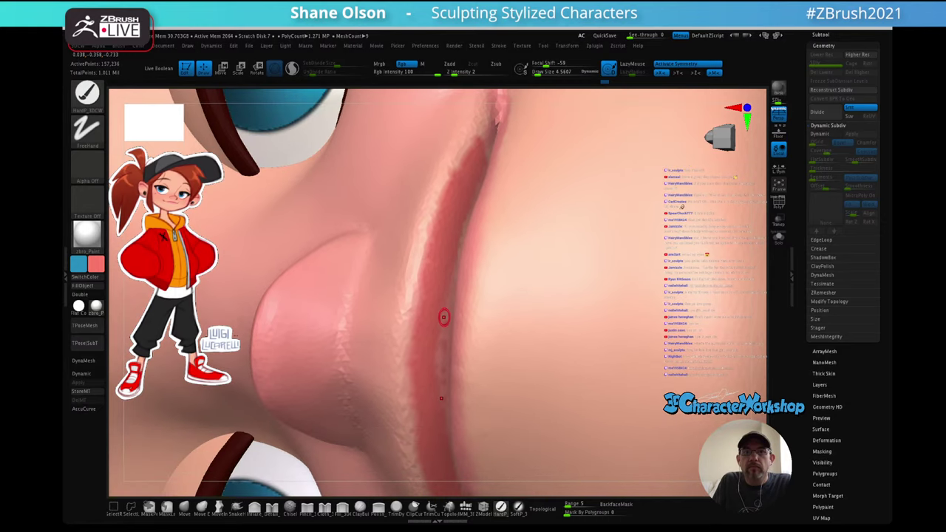
{"action": "left_click_drag", "start_coordinate": [443, 317], "coordinate": [445, 381]}
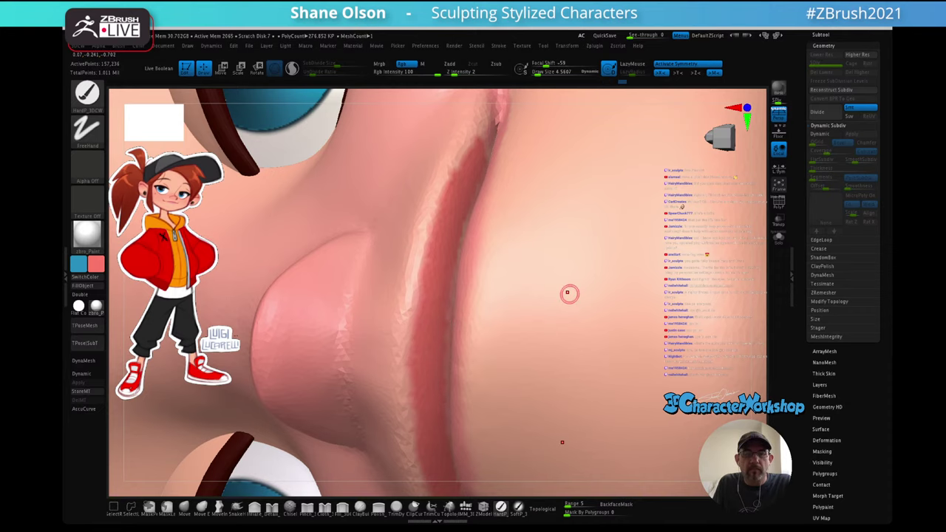
{"action": "right_click_drag", "start_coordinate": [569, 294], "coordinate": [548, 276], "text": "ctrl"}
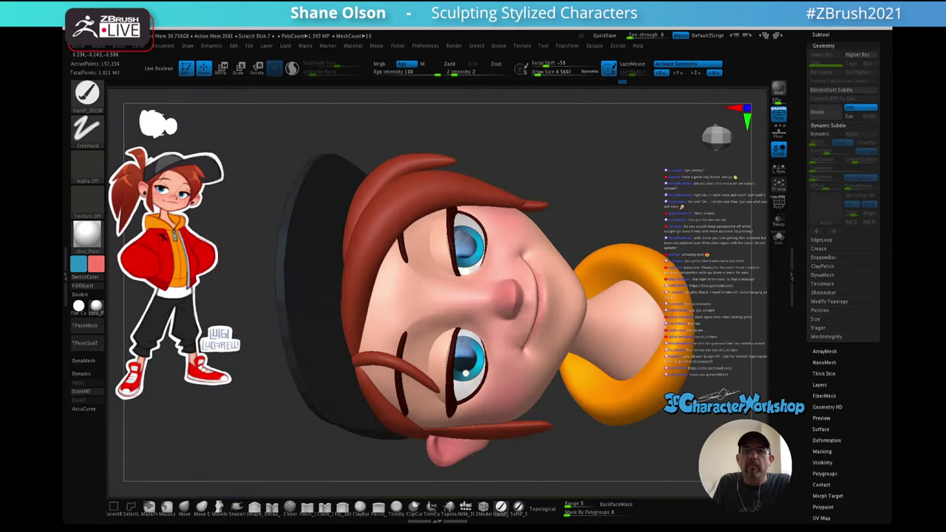
{"action": "right_click_drag", "start_coordinate": [637, 354], "coordinate": [562, 355]}
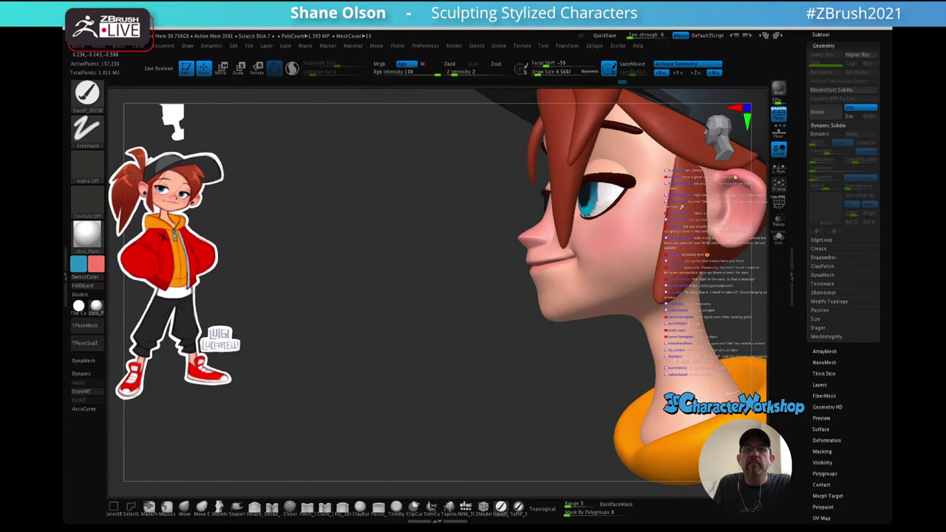
- Sample the peach skin colour and softly paint the area between the eyebrows with the soft paint brush
{"action": "right_click_drag", "start_coordinate": [473, 355], "coordinate": [636, 347], "text": "shift"}
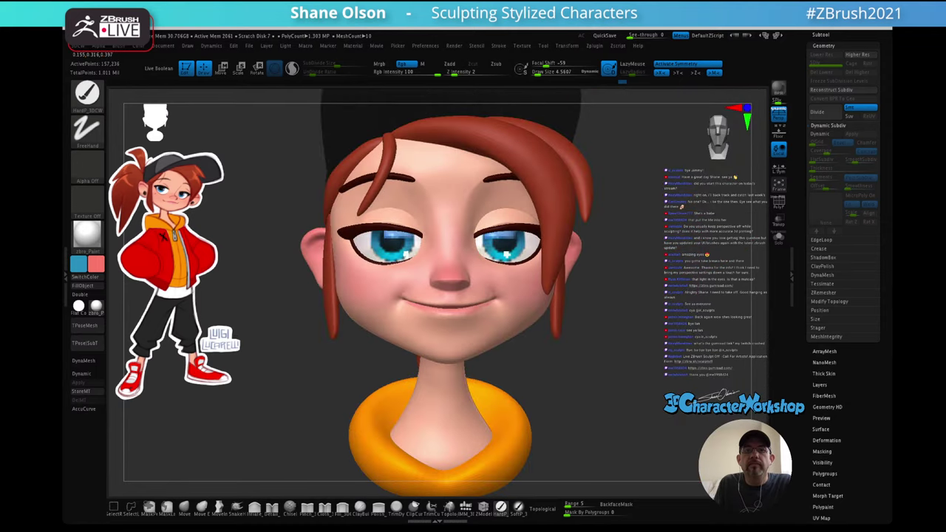
{"action": "left_click_drag", "start_coordinate": [665, 322], "coordinate": [613, 324]}
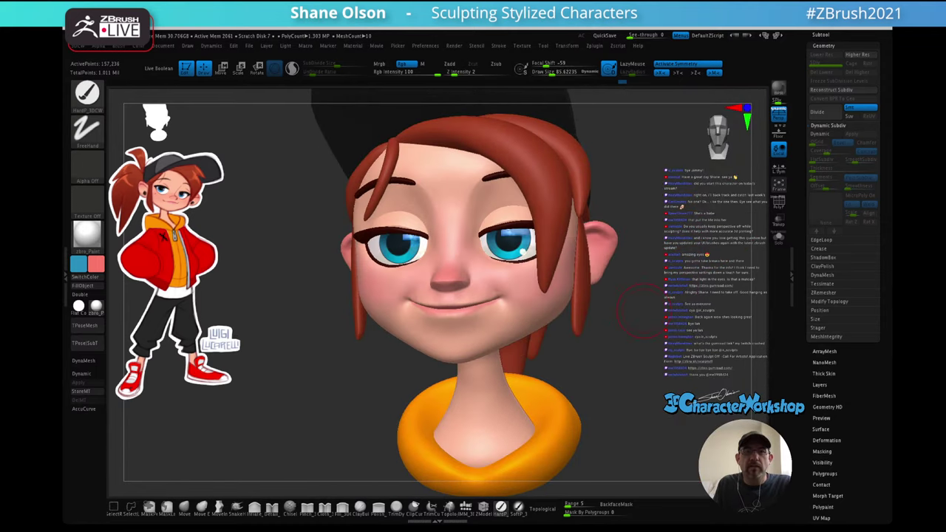
{"action": "left_click_drag", "start_coordinate": [645, 311], "coordinate": [619, 355], "text": "alt"}
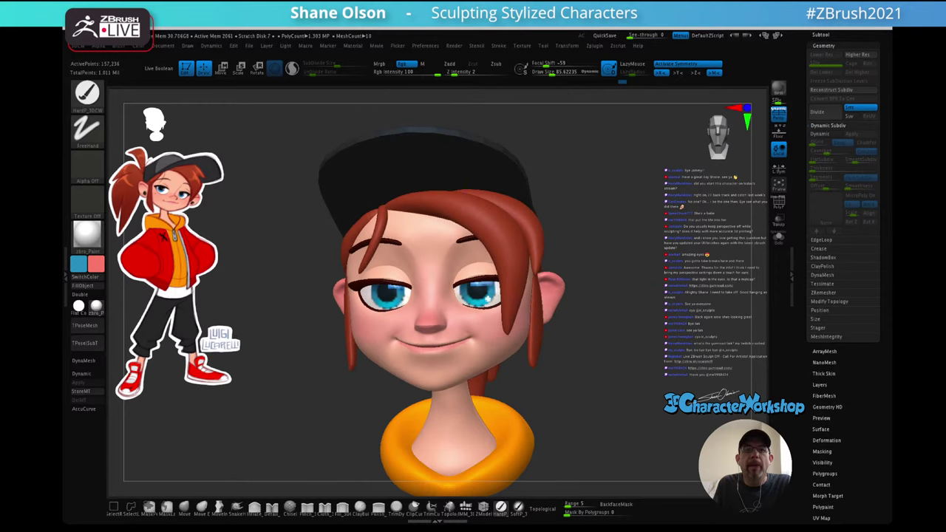
{"action": "left_click_drag", "start_coordinate": [613, 322], "coordinate": [650, 321], "text": "shift"}
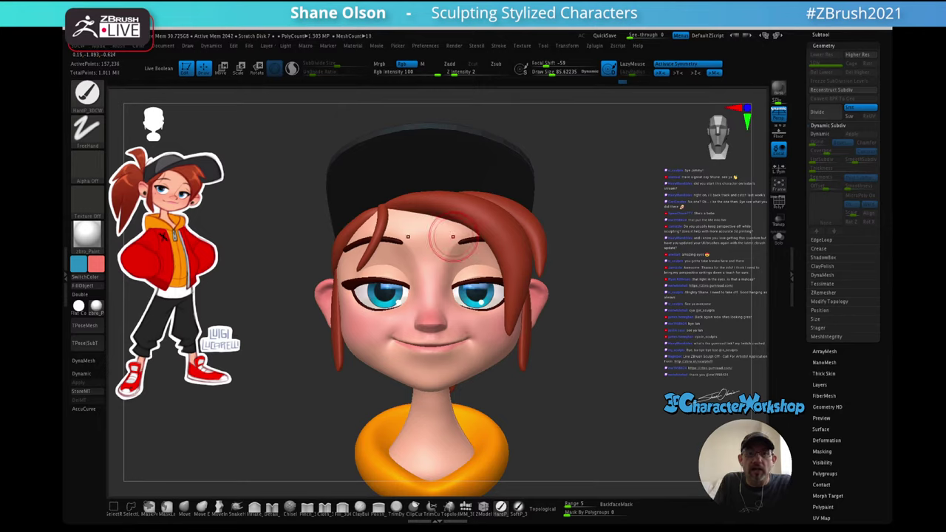
{"action": "key", "text": "shift+f"}
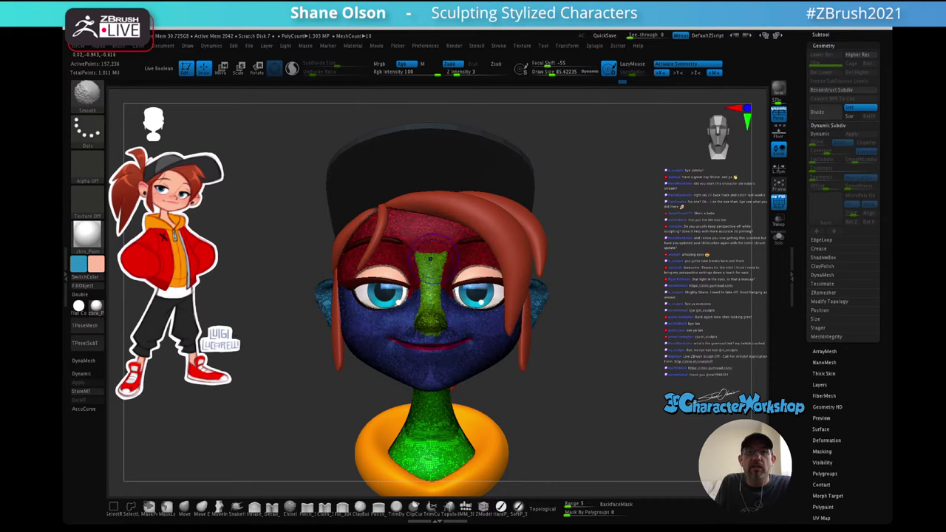
{"action": "key", "text": "shift+f"}
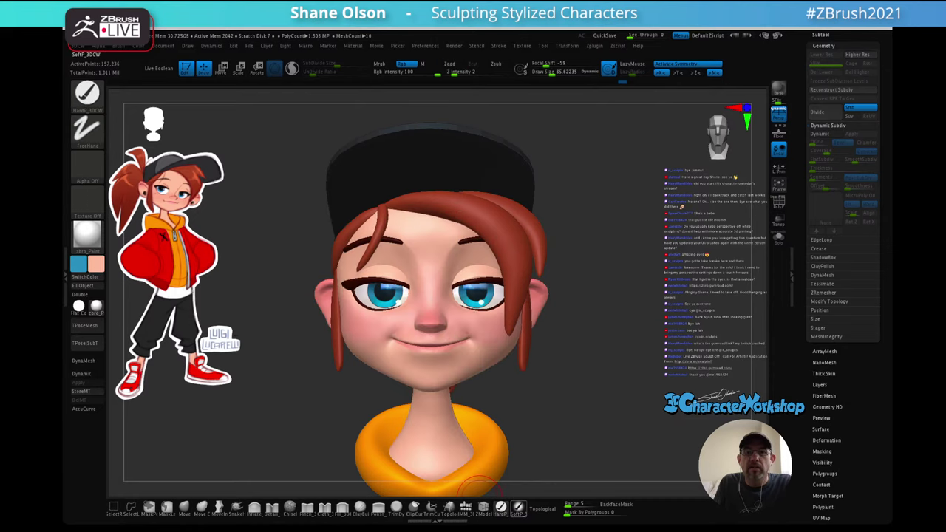
{"action": "left_click", "coordinate": [518, 508]}
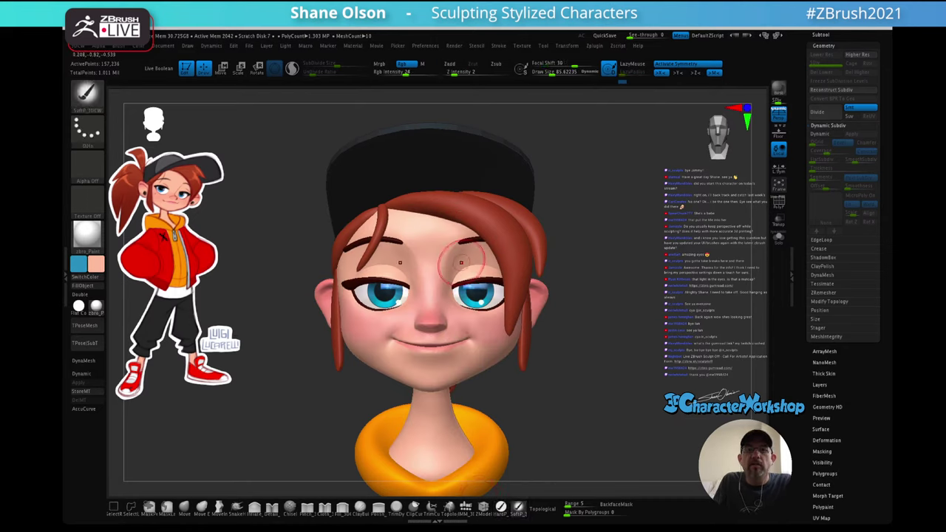
{"action": "left_click_drag", "start_coordinate": [461, 263], "coordinate": [442, 252]}
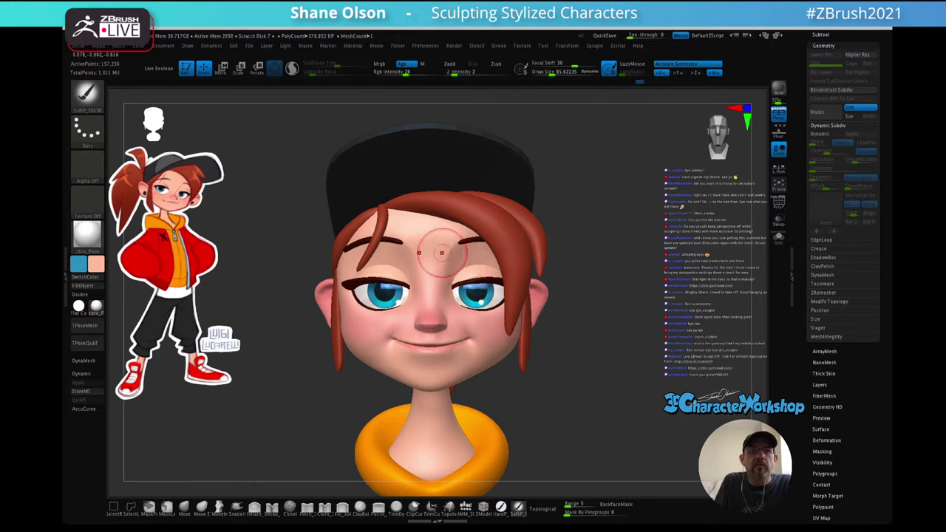
- Choose a deeper salmon colour and softly tint the skin around the inner eyebrows, checking the face from both sides
{"action": "left_click", "coordinate": [96, 264]}
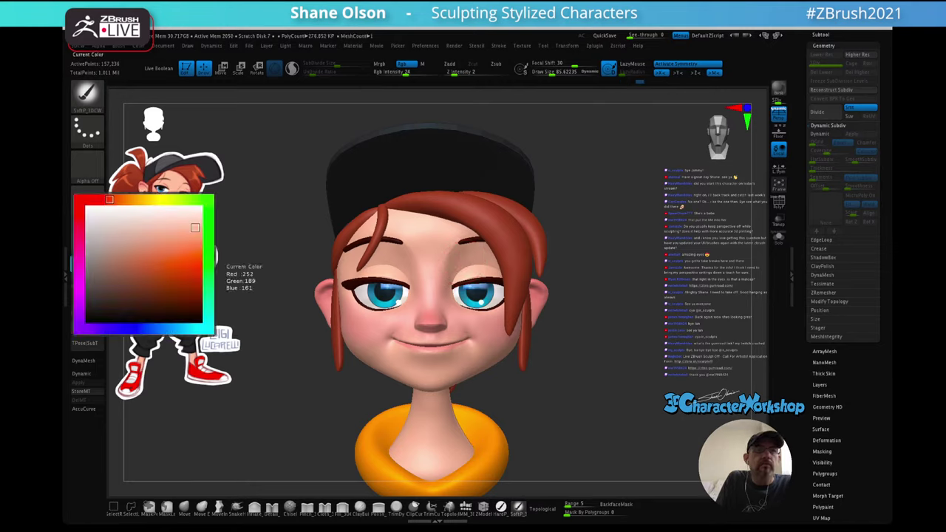
{"action": "left_click", "coordinate": [156, 248]}
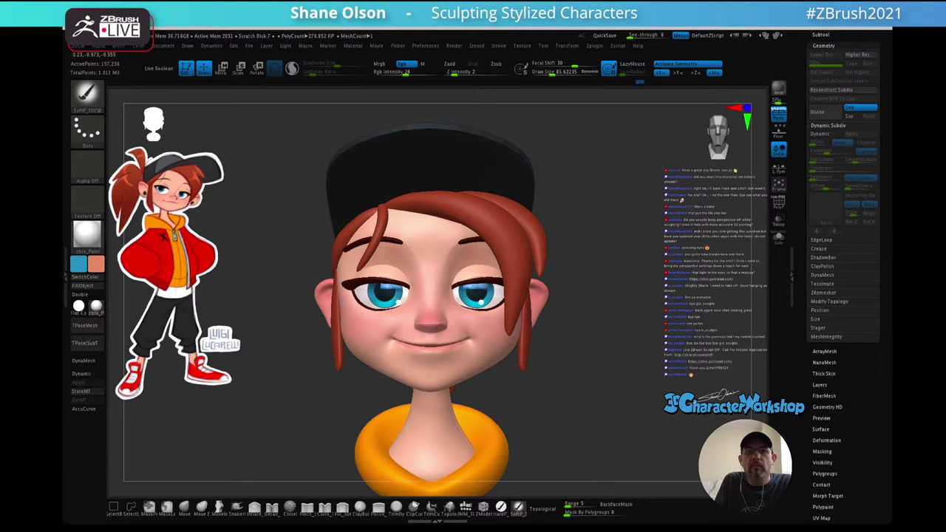
{"action": "right_click_drag", "start_coordinate": [425, 244], "coordinate": [479, 242]}
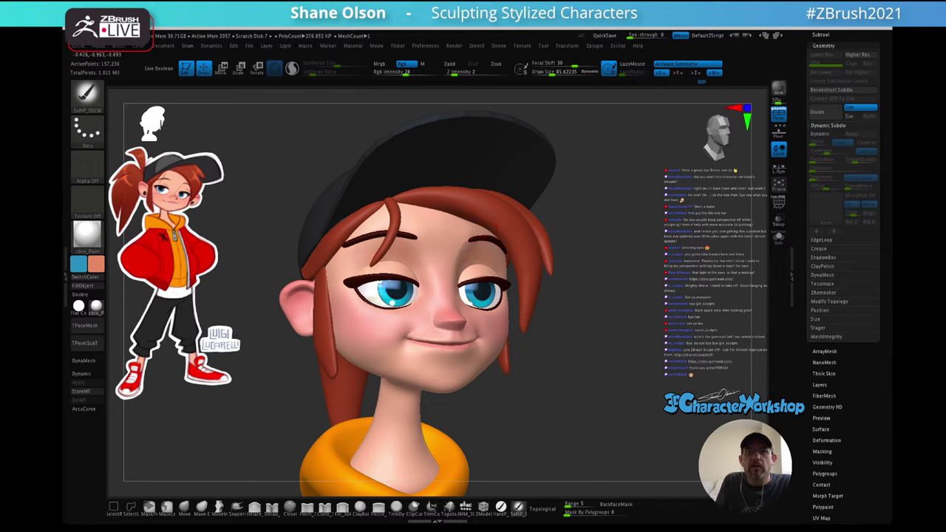
{"action": "left_click_drag", "start_coordinate": [591, 355], "coordinate": [495, 355]}
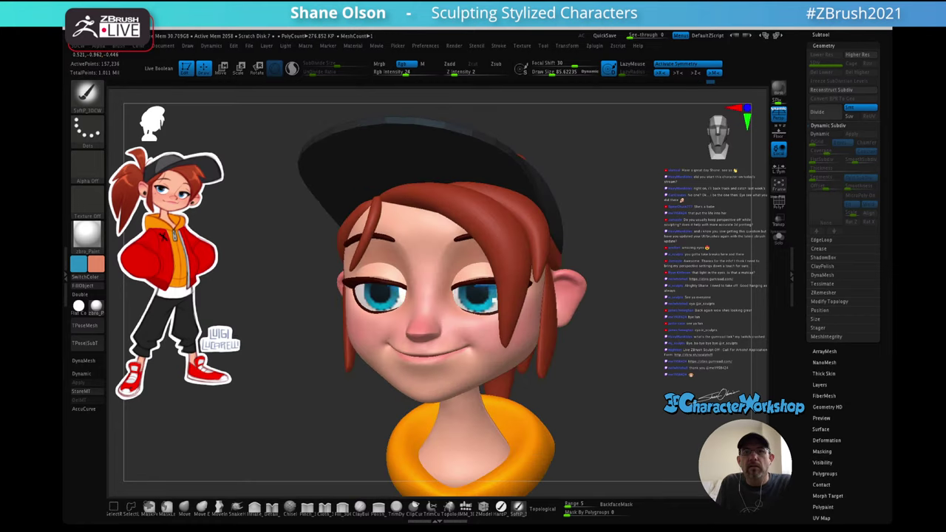
{"action": "mouse_move", "coordinate": [609, 329]}
{"action": "left_mouse_down", "text": "shift"}
{"action": "mouse_move", "coordinate": [665, 326]}
{"action": "mouse_move", "coordinate": [671, 302]}
{"action": "left_mouse_up", "text": "shift"}
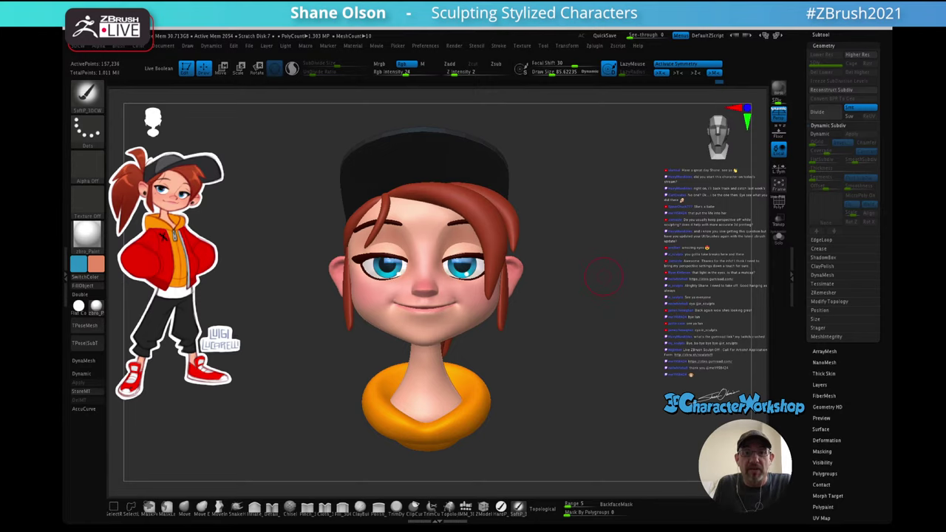
- Make the hoodie collar the active subtool and load the metal IMM zipper brush with its Open-Zipper mesh
{"action": "left_click", "coordinate": [460, 314], "text": "alt"}
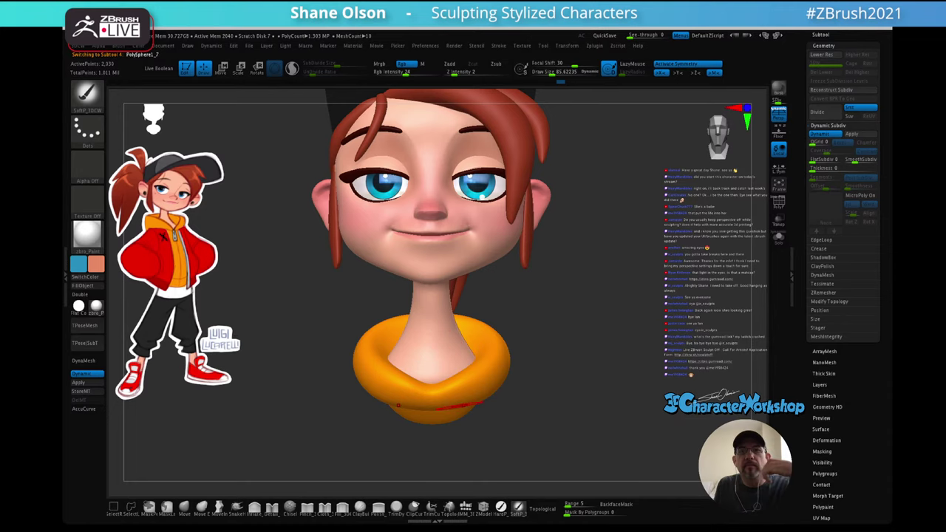
{"action": "key", "text": "b"}
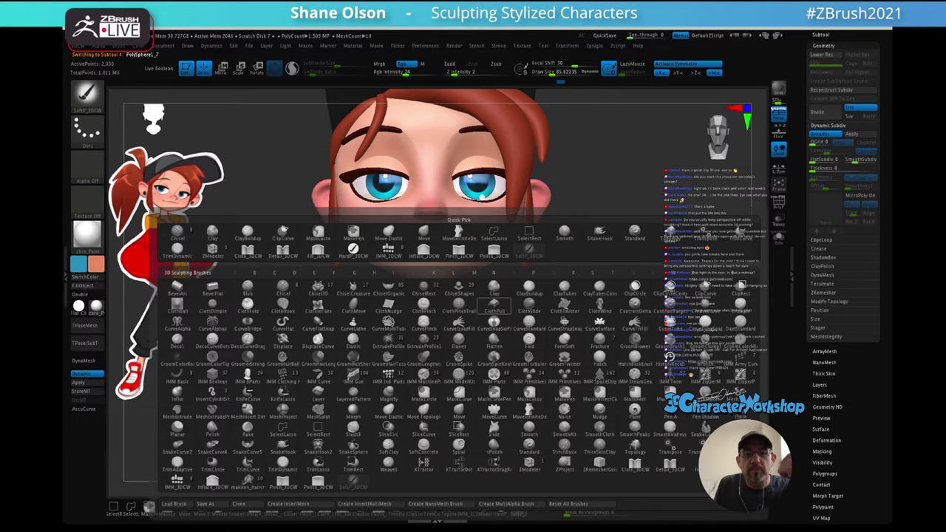
{"action": "key", "text": "i"}
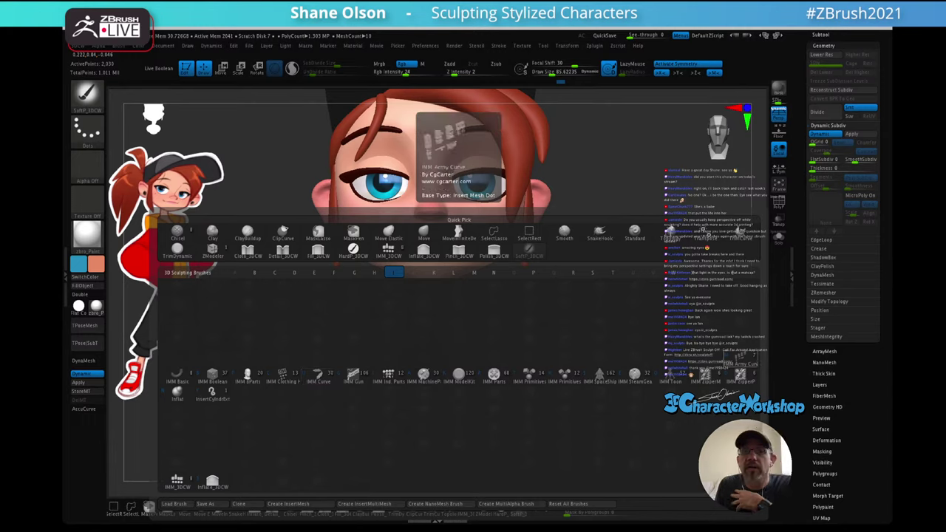
{"action": "left_click", "coordinate": [741, 375]}
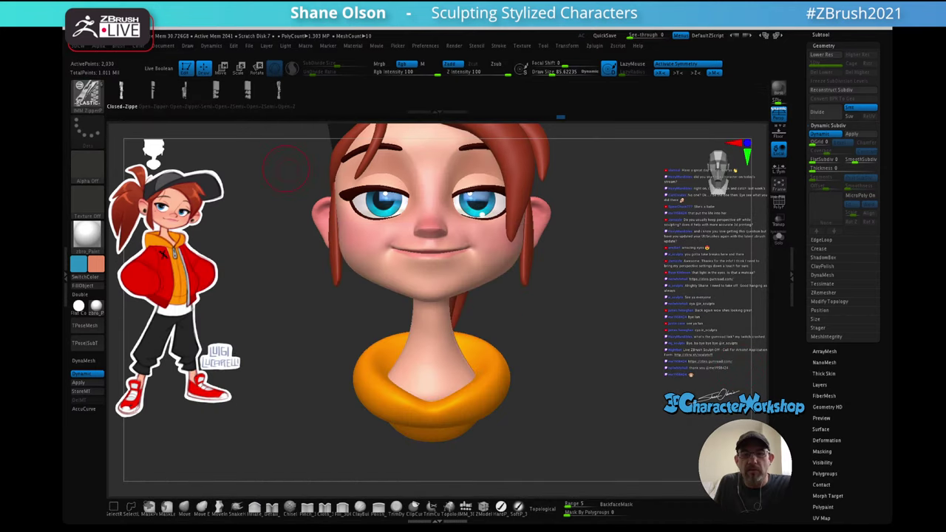
{"action": "key", "text": "b"}
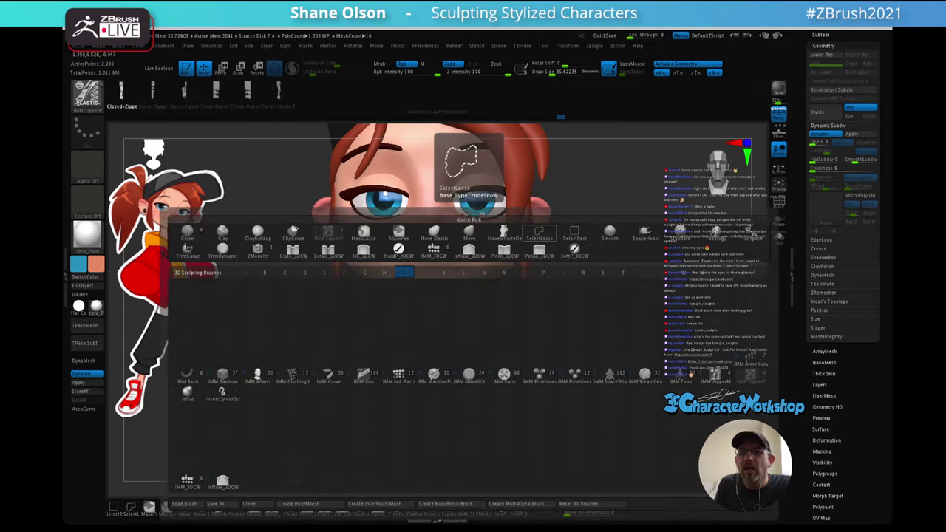
{"action": "key", "text": "z"}
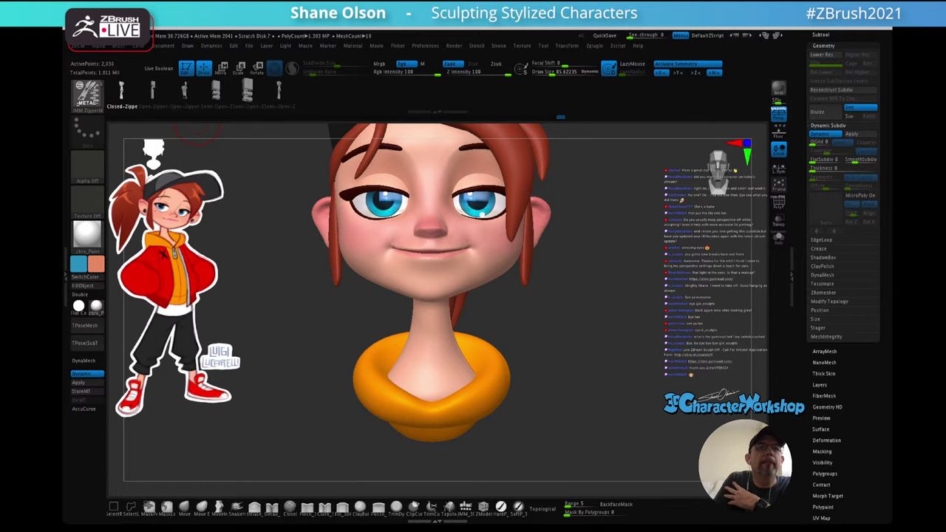
{"action": "left_click", "coordinate": [185, 90]}
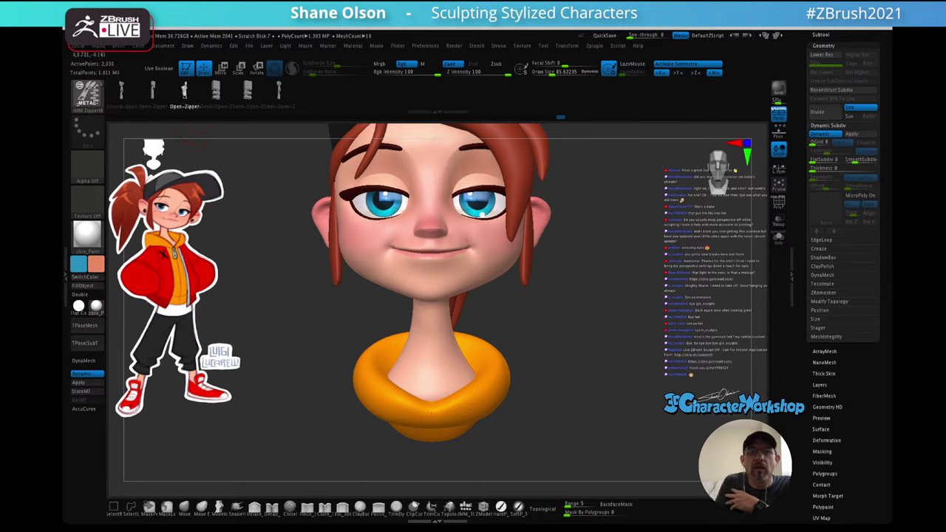
- Insert the open zipper mesh on the front of the hoodie collar and inspect its placement from below and the side
{"action": "left_click_drag", "start_coordinate": [432, 414], "coordinate": [473, 404]}
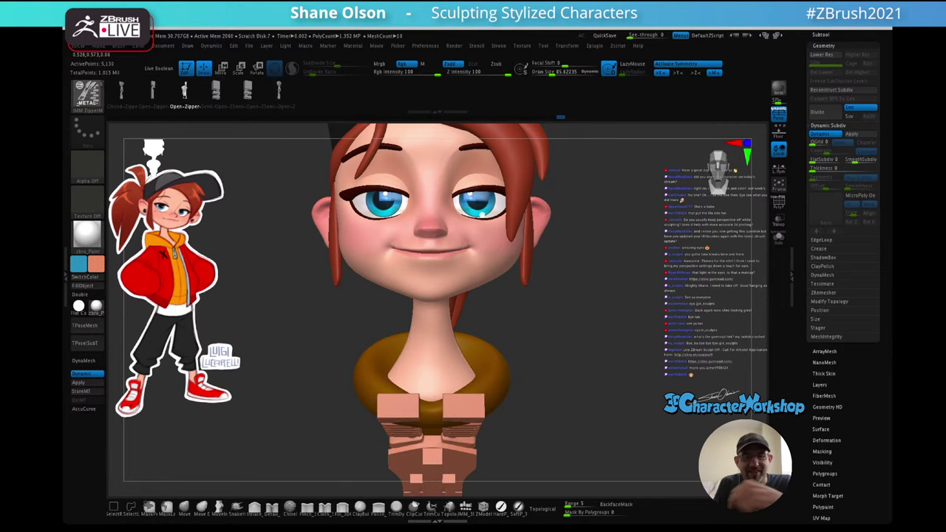
{"action": "mouse_move", "coordinate": [584, 355]}
{"action": "right_mouse_down"}
{"action": "mouse_move", "coordinate": [583, 310]}
{"action": "mouse_move", "coordinate": [599, 351]}
{"action": "right_mouse_up"}
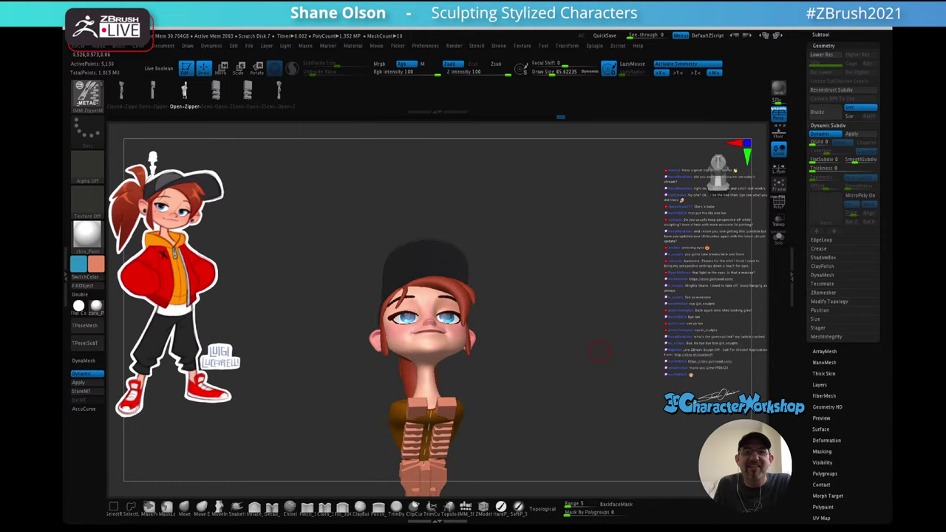
{"action": "left_click_drag", "start_coordinate": [600, 351], "coordinate": [540, 326]}
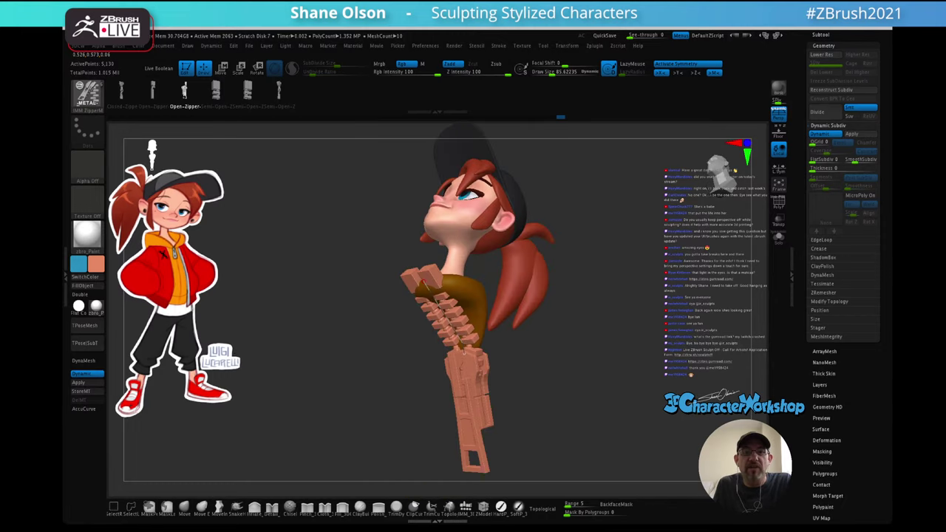
{"action": "left_click_drag", "start_coordinate": [325, 403], "coordinate": [398, 408]}
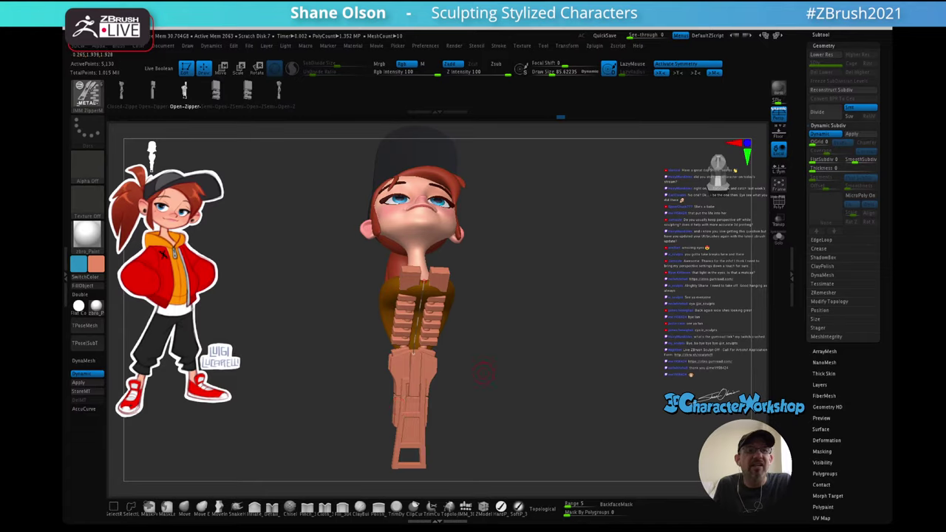
{"action": "mouse_move", "coordinate": [485, 372]}
{"action": "left_mouse_down"}
{"action": "mouse_move", "coordinate": [538, 346]}
{"action": "mouse_move", "coordinate": [546, 407]}
{"action": "mouse_move", "coordinate": [538, 340]}
{"action": "mouse_move", "coordinate": [510, 371]}
{"action": "mouse_move", "coordinate": [498, 370]}
{"action": "left_mouse_up"}
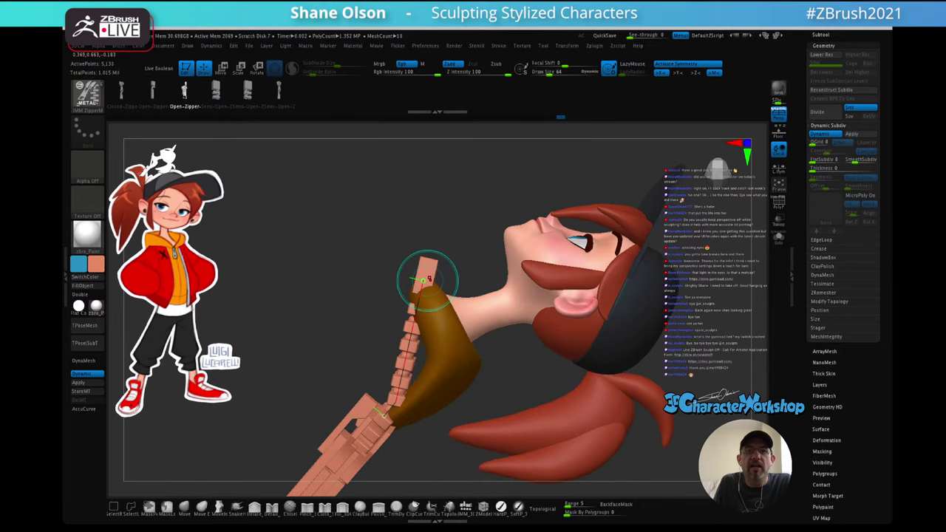
{"action": "left_click_drag", "start_coordinate": [427, 279], "coordinate": [464, 350]}
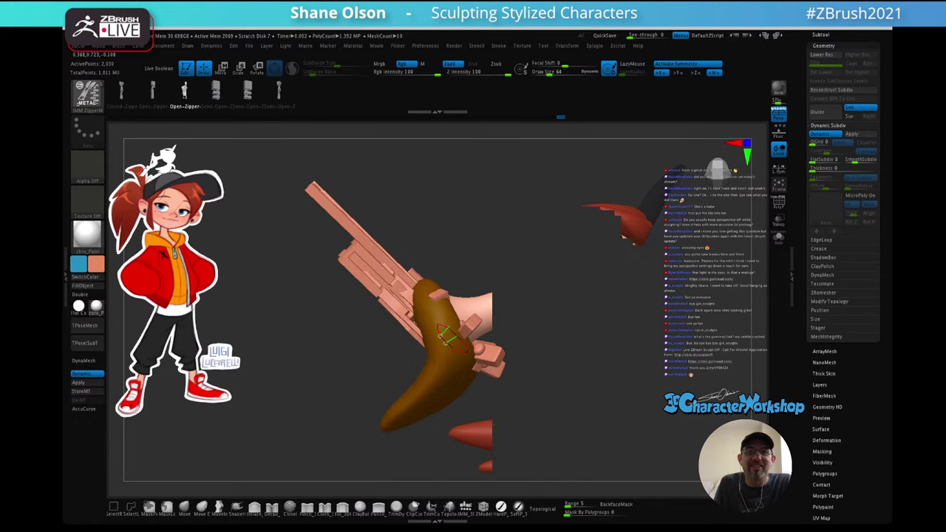
{"action": "key", "text": "ctrl+z"}
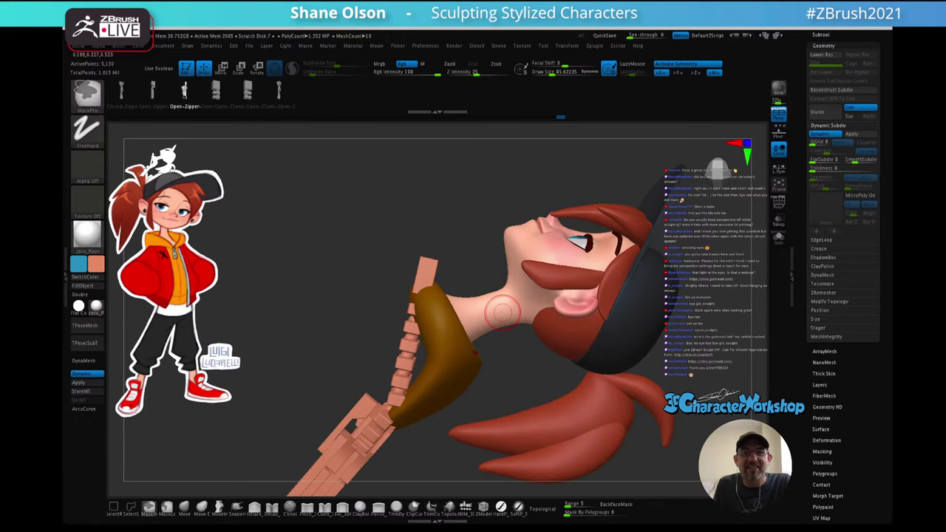
{"action": "key", "text": "ctrl+z"}
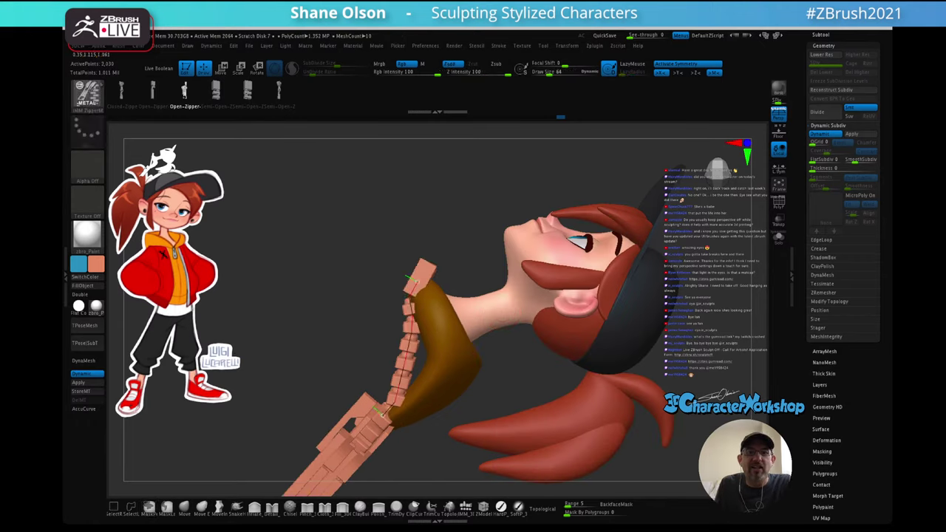
- Move the zipper by its curve until it is clear of the collar, and turn off perspective to view it from the front
{"action": "left_click_drag", "start_coordinate": [382, 415], "coordinate": [285, 474]}
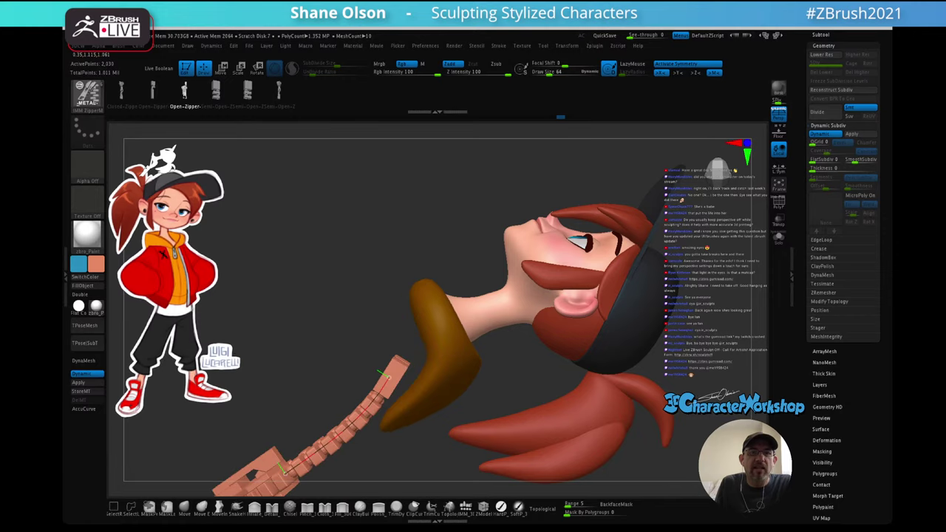
{"action": "key", "text": "ctrl+z"}
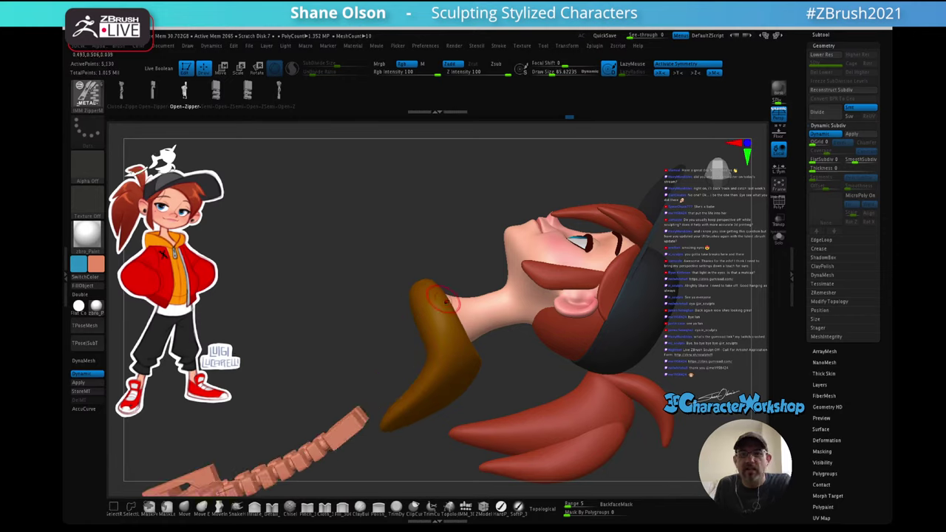
{"action": "key", "text": "p"}
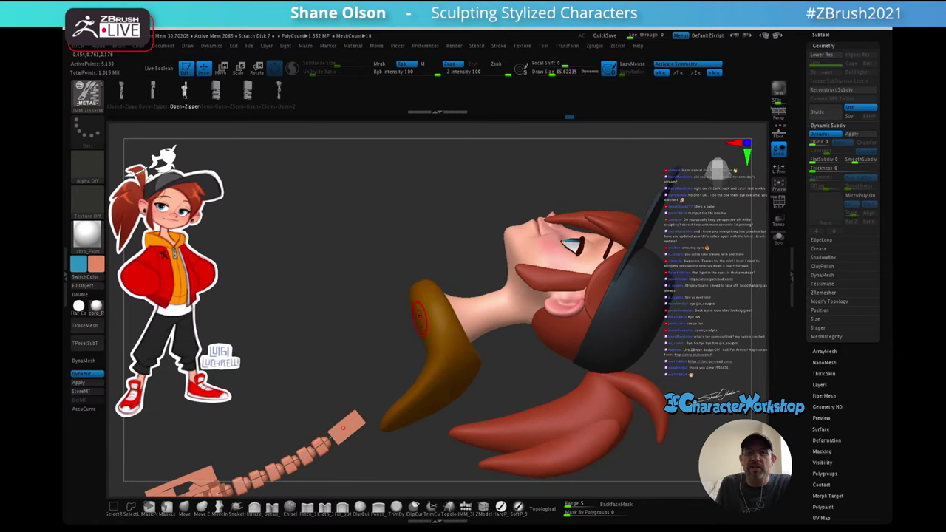
{"action": "mouse_move", "coordinate": [255, 478]}
{"action": "left_mouse_down", "text": "alt"}
{"action": "mouse_move", "coordinate": [405, 344]}
{"action": "mouse_move", "coordinate": [390, 355]}
{"action": "left_mouse_up", "text": "alt"}
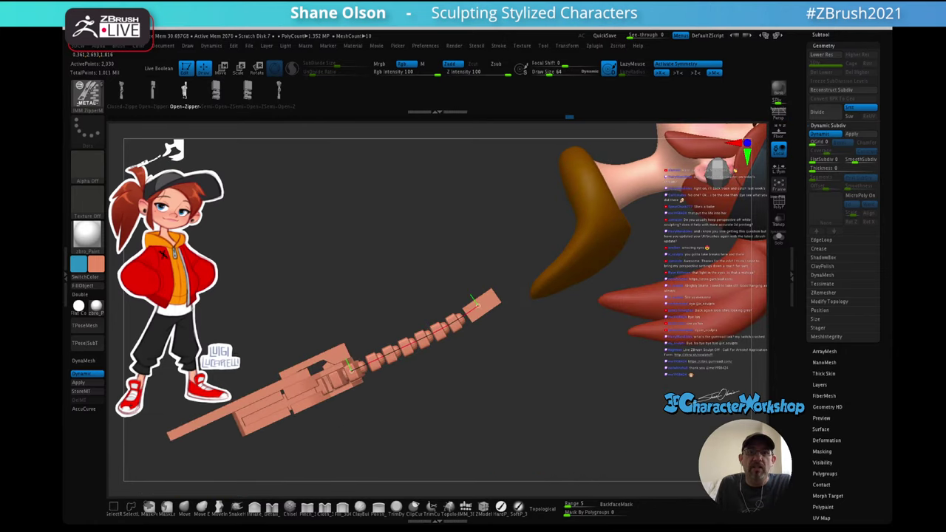
{"action": "left_click_drag", "start_coordinate": [477, 305], "coordinate": [456, 319]}
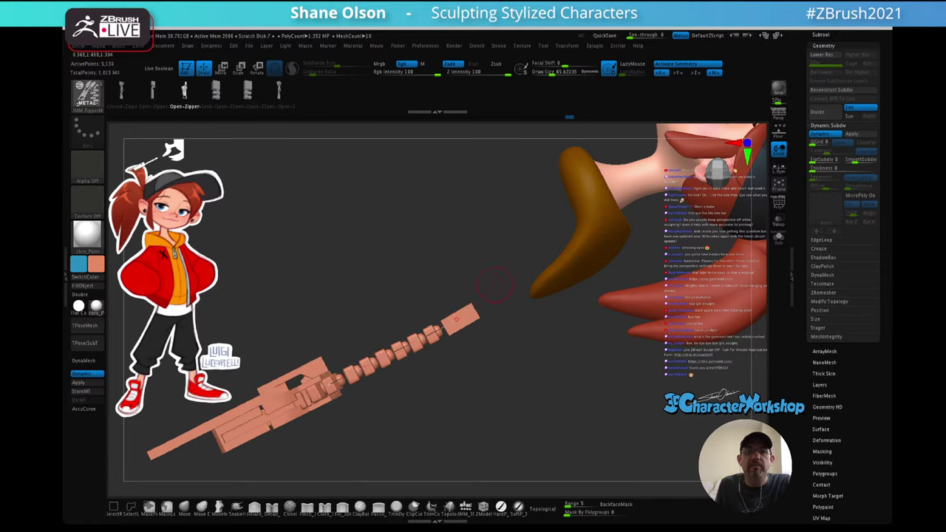
{"action": "mouse_move", "coordinate": [494, 285]}
{"action": "left_mouse_down", "text": "shift"}
{"action": "mouse_move", "coordinate": [527, 339]}
{"action": "mouse_move", "coordinate": [512, 298]}
{"action": "left_mouse_up", "text": "shift"}
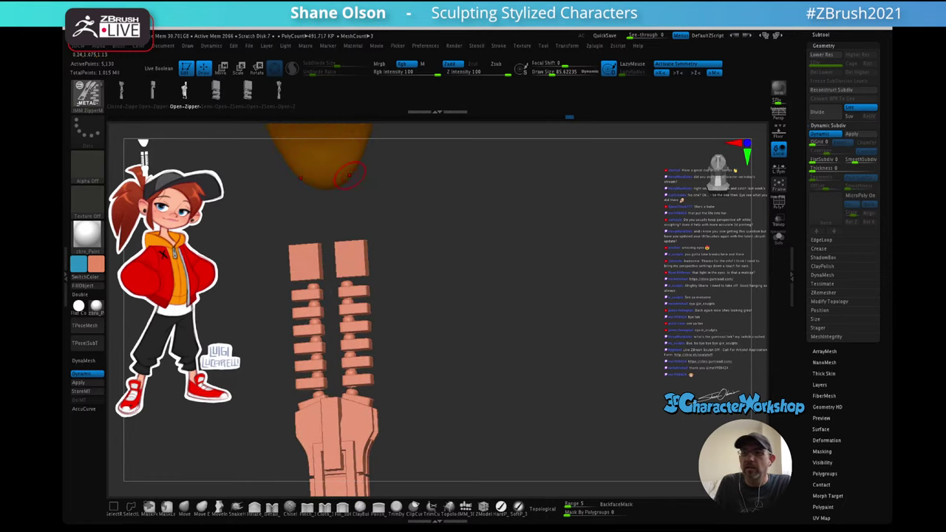
{"action": "left_click_drag", "start_coordinate": [571, 274], "coordinate": [590, 297], "text": "shift"}
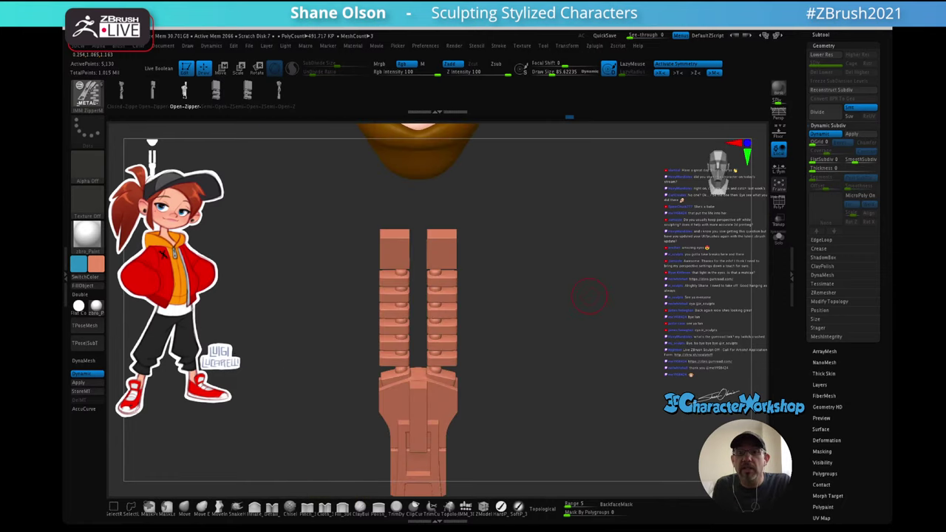
- Split the unmasked zipper geometry off the hoodie collar into its own subtool
{"action": "key", "text": "3"}
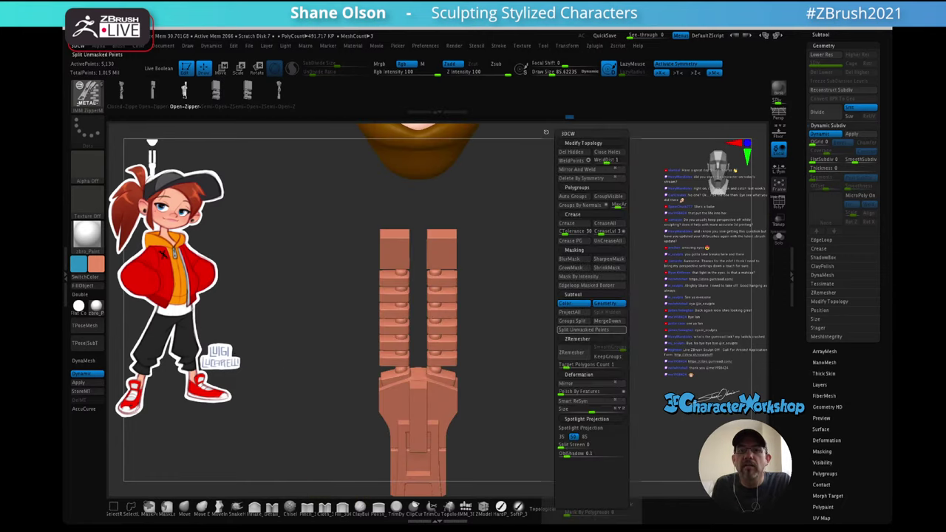
{"action": "left_click", "coordinate": [591, 330]}
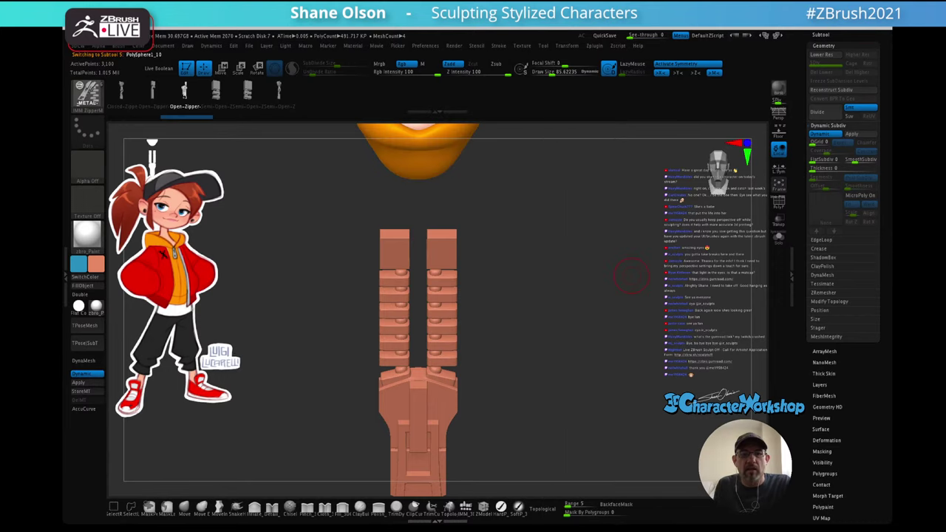
{"action": "left_click_drag", "start_coordinate": [632, 275], "coordinate": [573, 363], "text": "alt"}
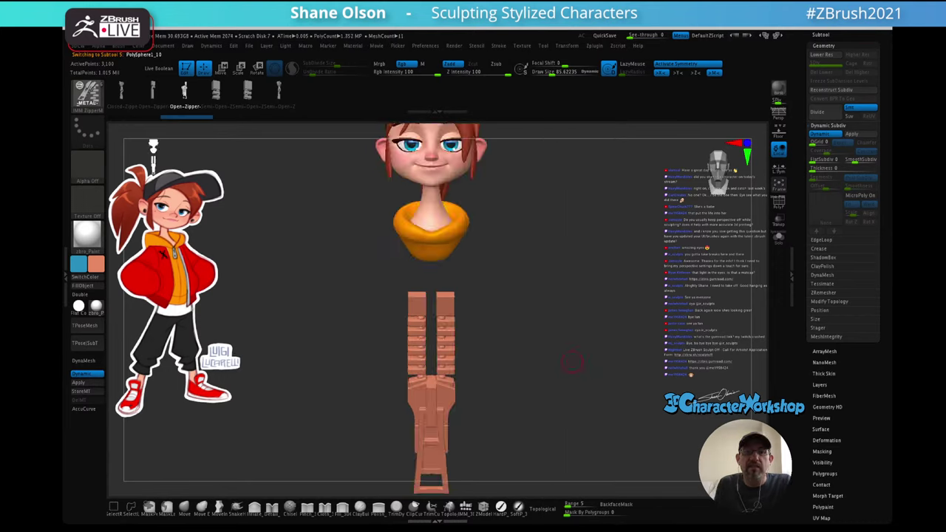
- Centre the transform gizmo on the zipper and scale the whole zipper down uniformly to about 0.39
{"action": "key", "text": "shift"}
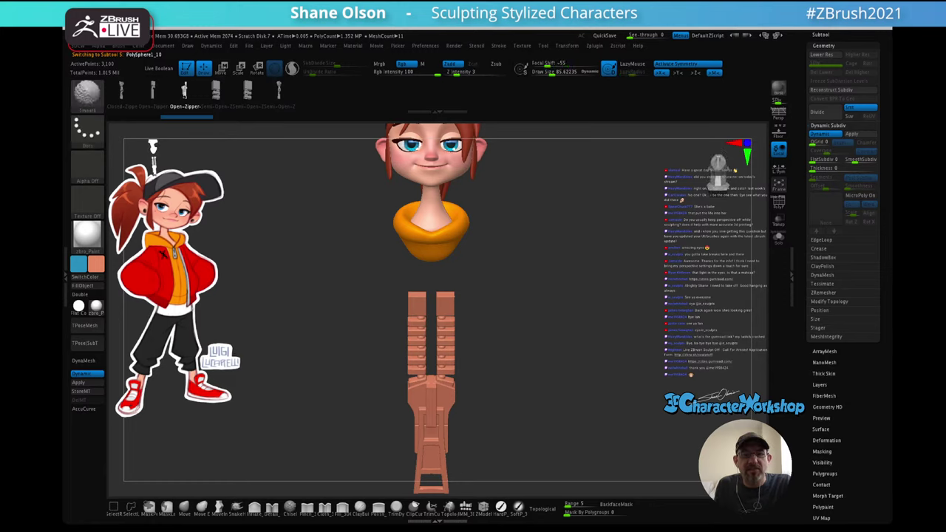
{"action": "key", "text": "w"}
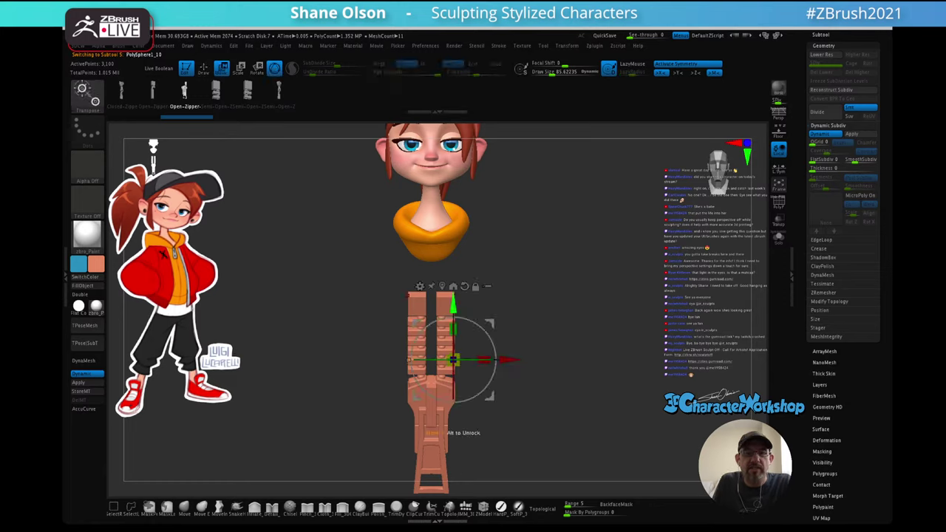
{"action": "left_click", "coordinate": [443, 286]}
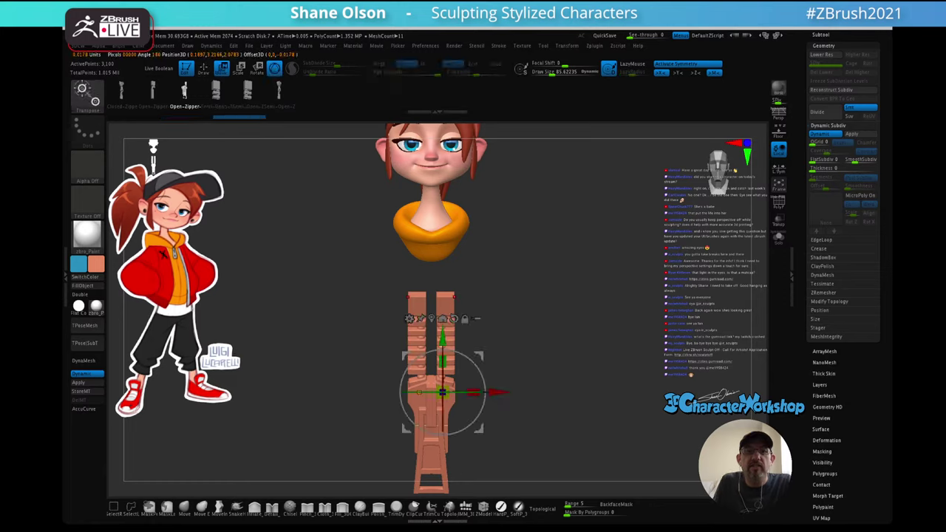
{"action": "left_click", "coordinate": [432, 319]}
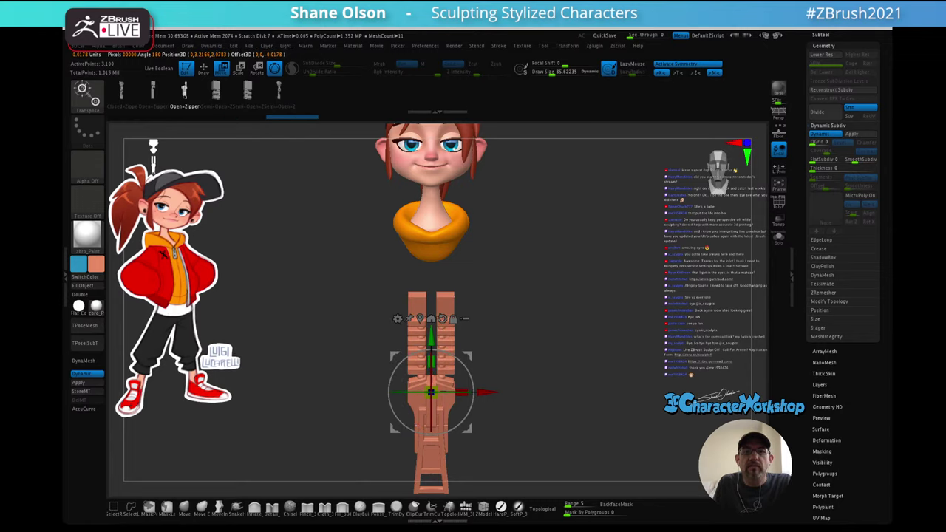
{"action": "left_click_drag", "start_coordinate": [431, 391], "coordinate": [397, 393]}
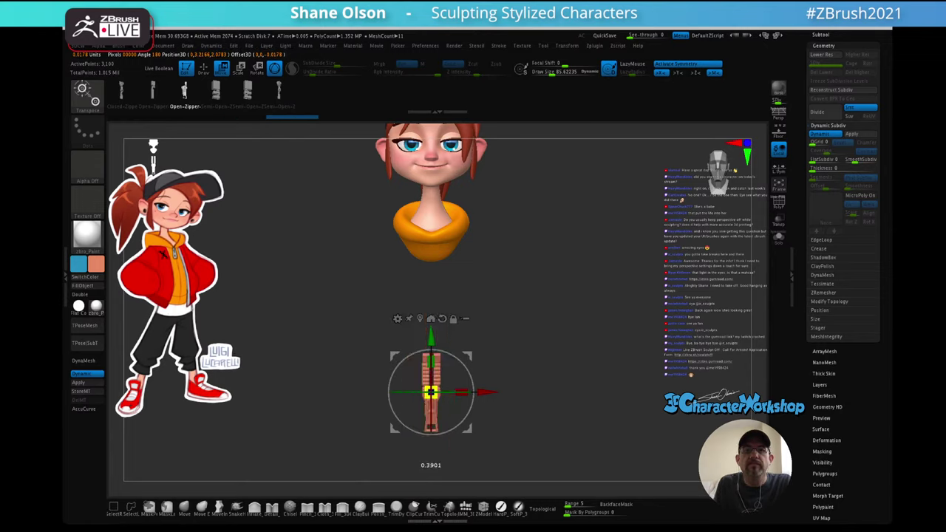
- Move the zipper up against the front of the hoodie collar from the side, and check its placement from the front
{"action": "left_click_drag", "start_coordinate": [562, 355], "coordinate": [473, 355], "text": "shift"}
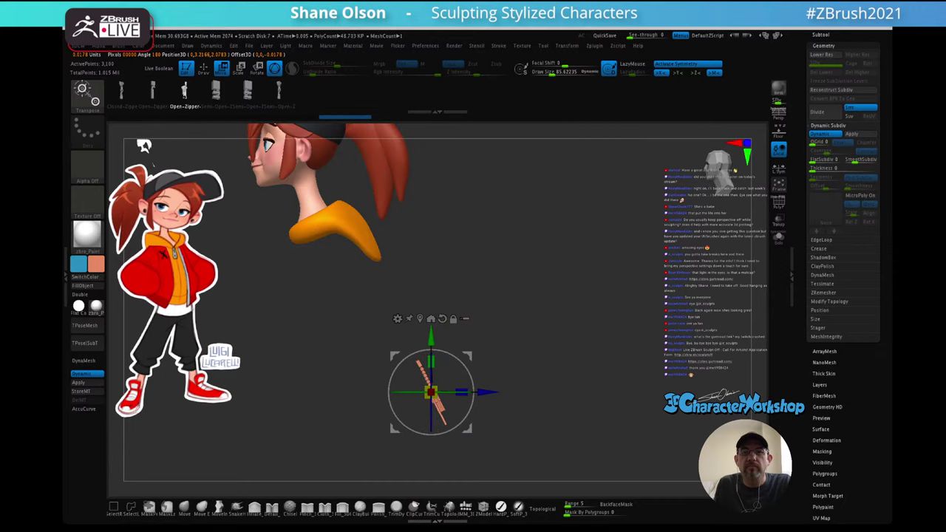
{"action": "left_click_drag", "start_coordinate": [517, 311], "coordinate": [614, 305], "text": "alt"}
{"action": "left_click_drag", "start_coordinate": [490, 348], "coordinate": [346, 213]}
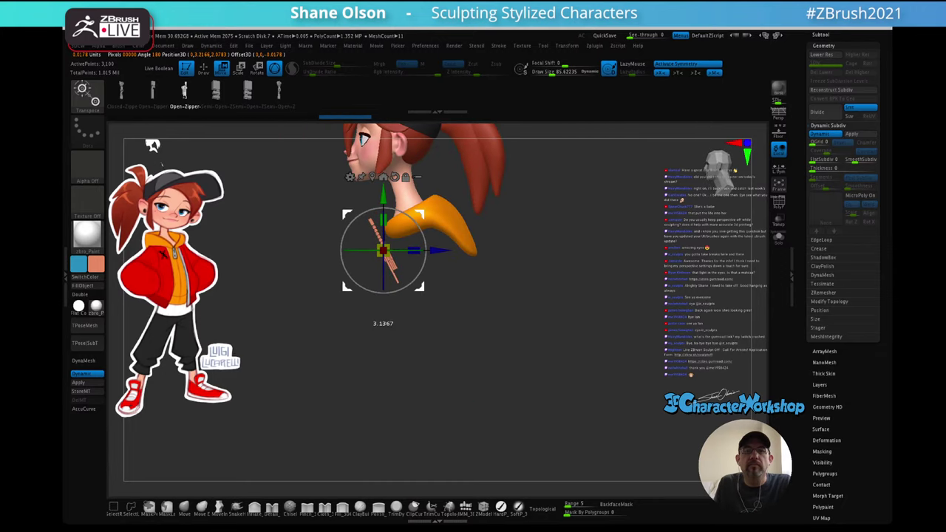
{"action": "left_click_drag", "start_coordinate": [517, 333], "coordinate": [569, 399], "text": "alt"}
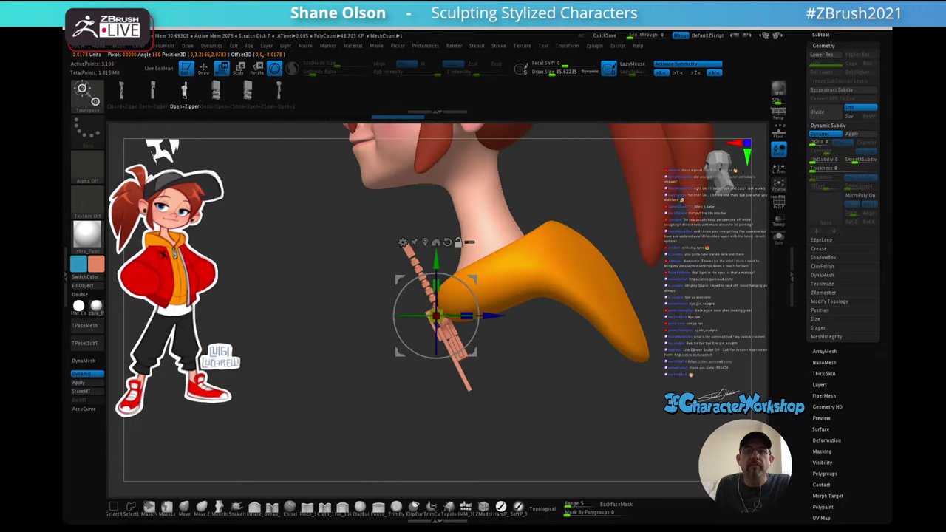
{"action": "left_click_drag", "start_coordinate": [473, 414], "coordinate": [562, 414], "text": "shift"}
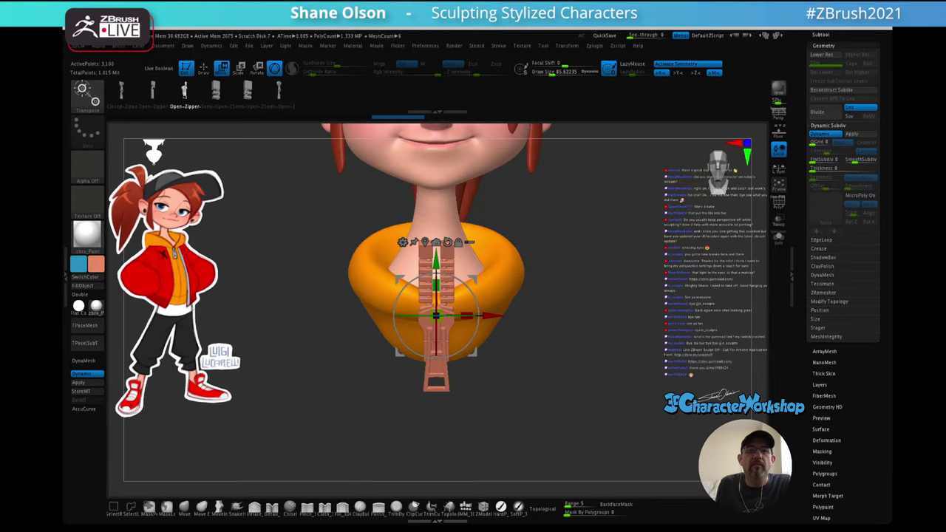
{"action": "left_click_drag", "start_coordinate": [561, 370], "coordinate": [577, 429], "text": "alt"}
{"action": "left_click_drag", "start_coordinate": [577, 429], "coordinate": [591, 451]}
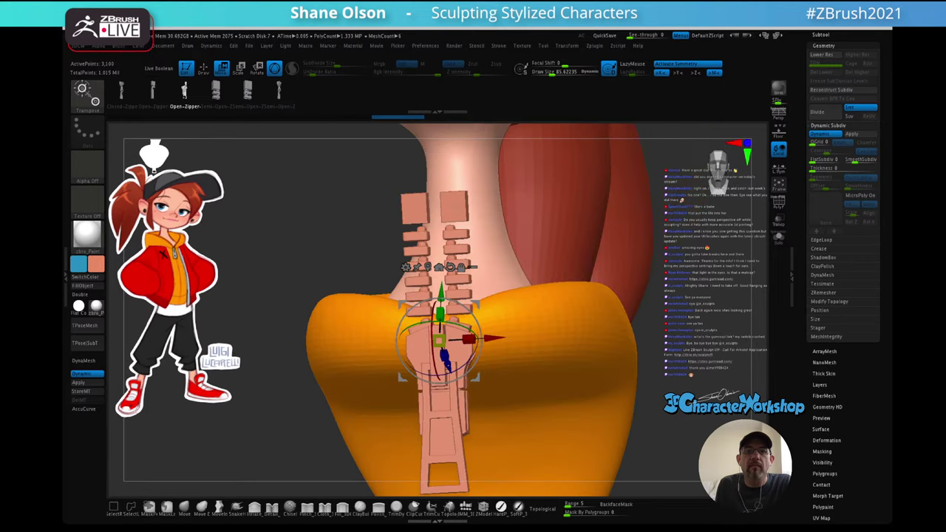
- Isolate the zipper's slider and end blocks by hiding the row of teeth, and delete the hidden geometry
{"action": "right_click_drag", "start_coordinate": [454, 233], "coordinate": [510, 232]}
{"action": "key", "text": "shift+f"}
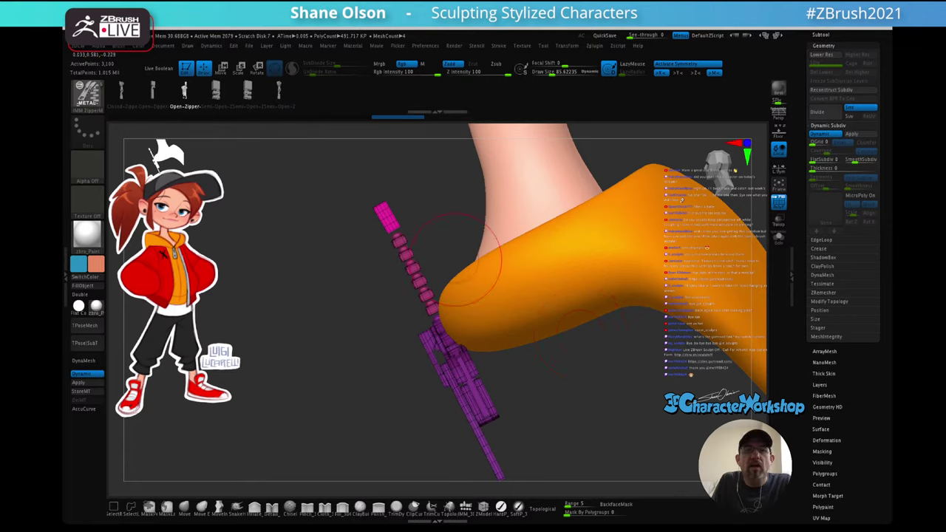
{"action": "left_click", "coordinate": [415, 264], "text": "ctrl+alt+shift"}
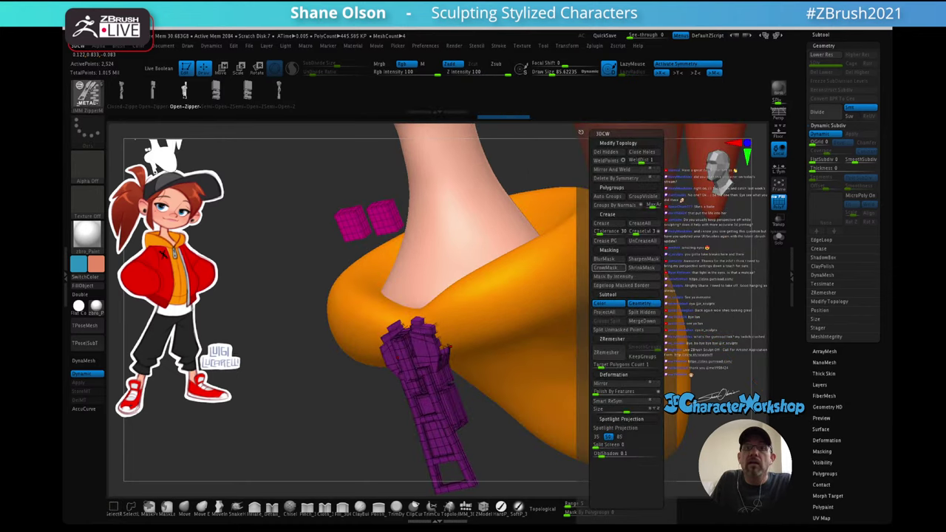
{"action": "left_click", "coordinate": [606, 152]}
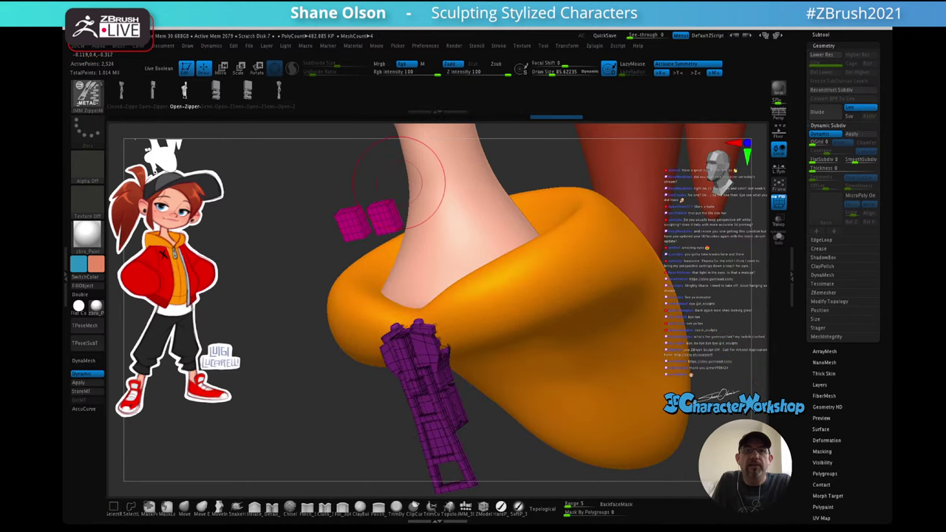
- Mask the slider, align the gizmo to the tilt of the unmasked end blocks, and slide them down to meet the slider
{"action": "left_click_drag", "start_coordinate": [400, 183], "coordinate": [420, 191]}
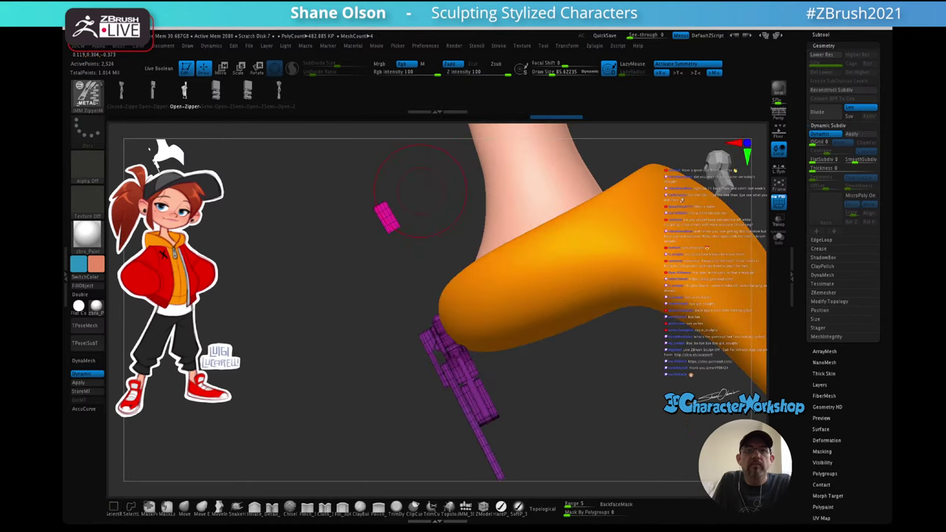
{"action": "key", "text": "ctrl"}
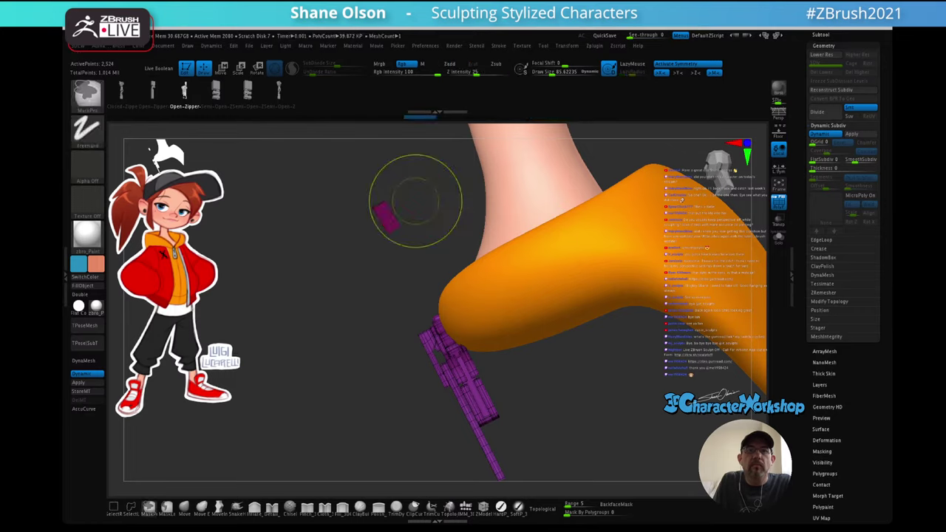
{"action": "key", "text": "w"}
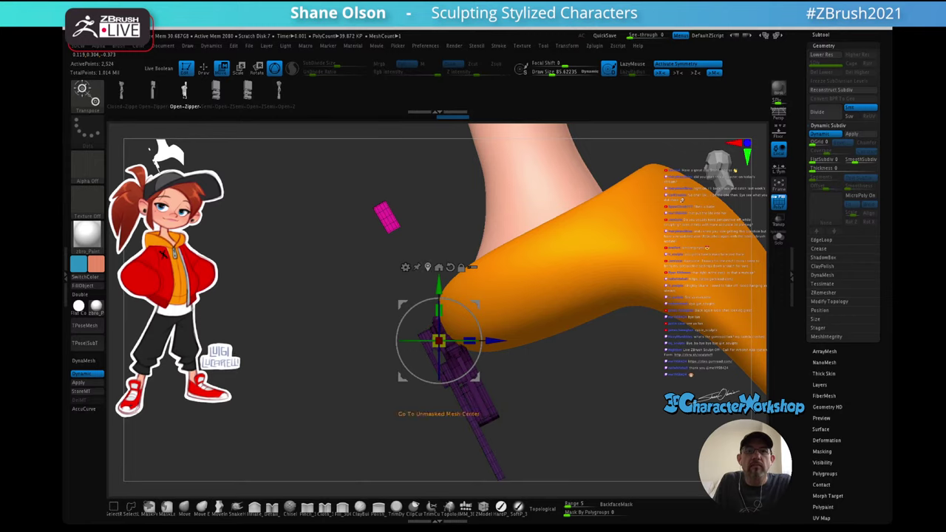
{"action": "left_click", "coordinate": [428, 267]}
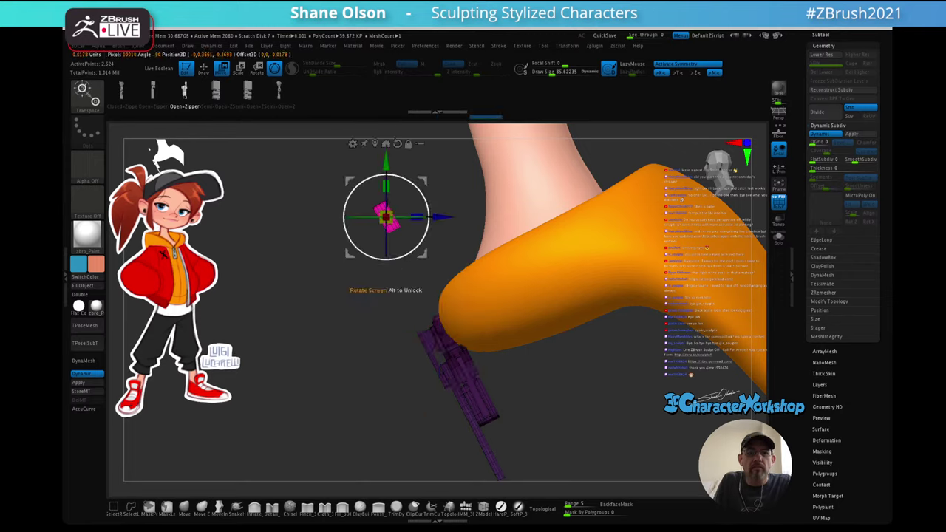
{"action": "left_click_drag", "start_coordinate": [418, 245], "coordinate": [427, 231], "text": "alt"}
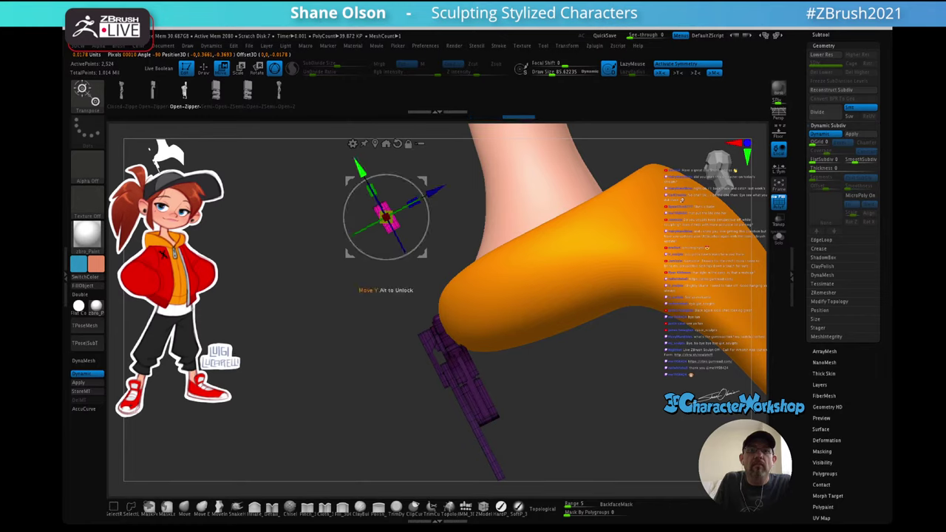
{"action": "left_click_drag", "start_coordinate": [359, 168], "coordinate": [405, 251]}
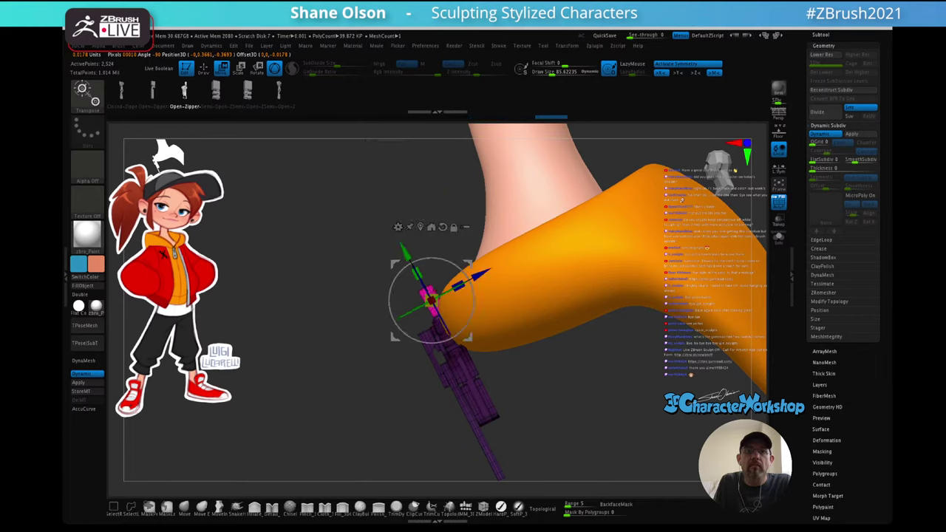
{"action": "left_click_drag", "start_coordinate": [333, 266], "coordinate": [444, 266], "text": "shift"}
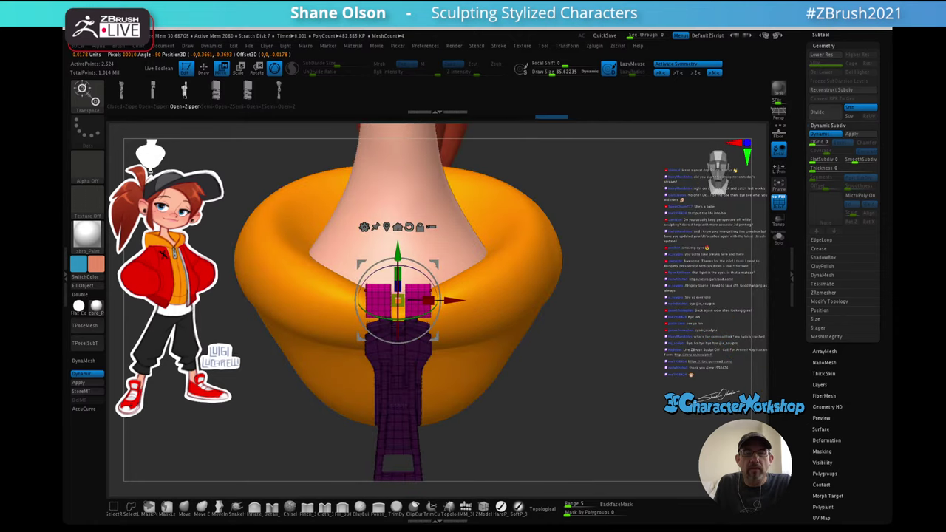
- Rotate the whole zipper upright in front of the collar and scale it down to about half its size
{"action": "left_click_drag", "start_coordinate": [592, 340], "coordinate": [481, 340], "text": "shift"}
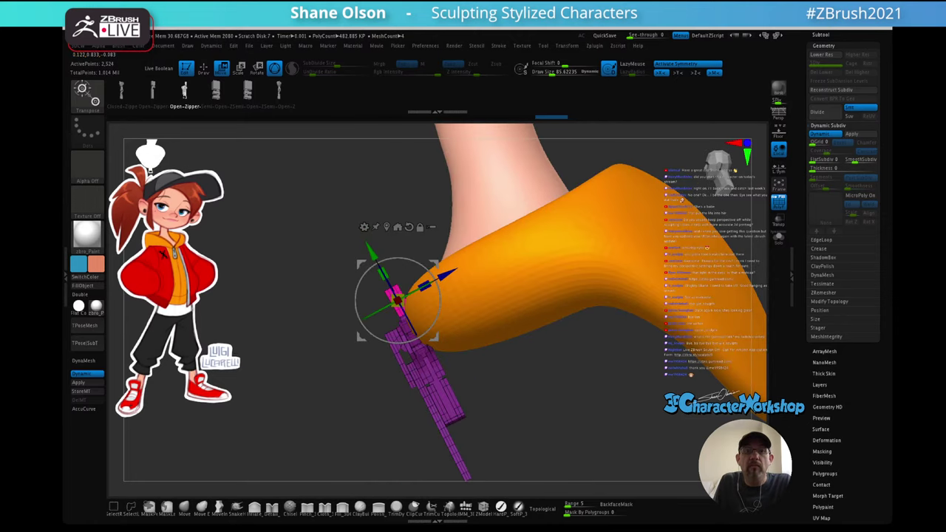
{"action": "left_click_drag", "start_coordinate": [440, 293], "coordinate": [379, 314]}
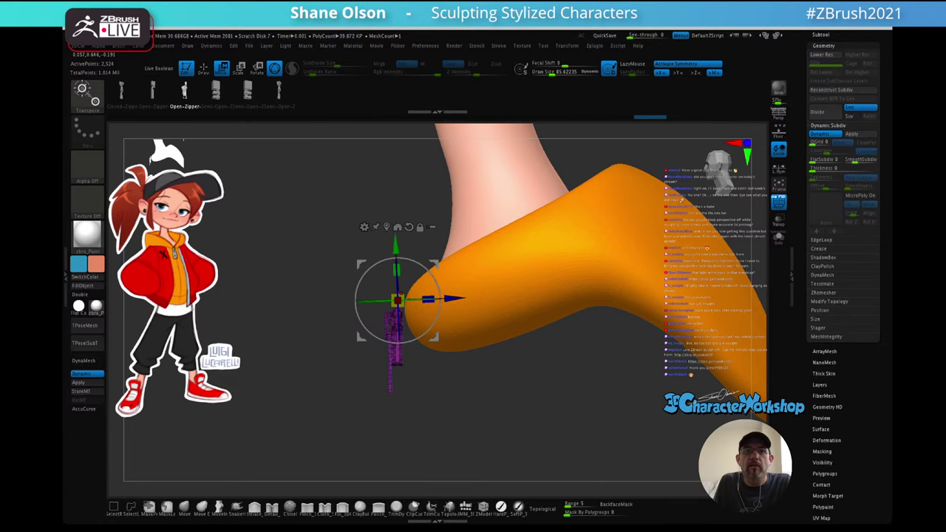
{"action": "left_click_drag", "start_coordinate": [414, 421], "coordinate": [525, 436]}
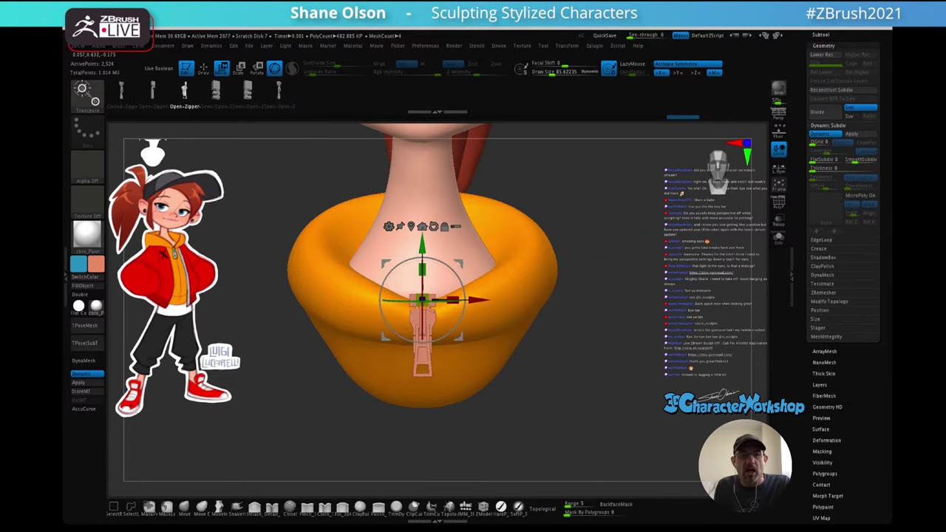
- Fill the zipper with a brownish grey, and refill it with a lighter, cooler silver grey
{"action": "right_click_drag", "start_coordinate": [436, 312], "coordinate": [446, 305], "text": "ctrl"}
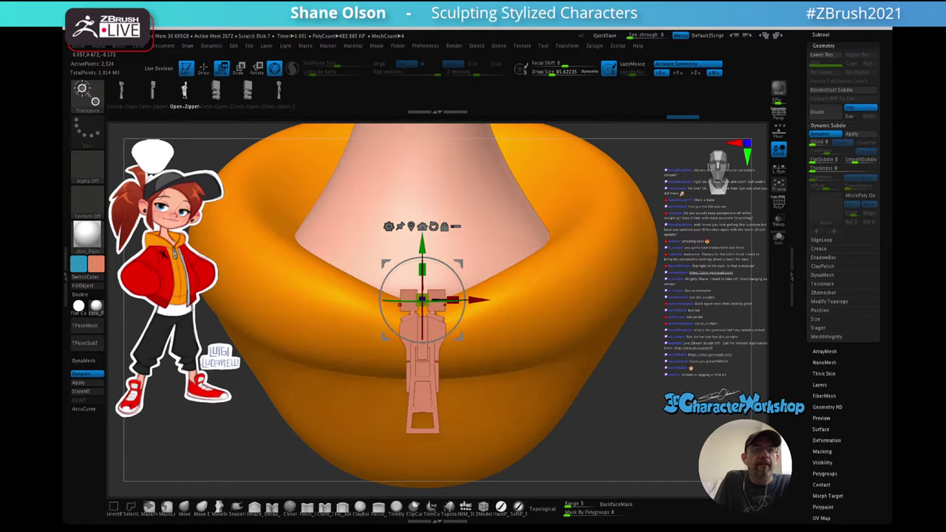
{"action": "left_click", "coordinate": [96, 264]}
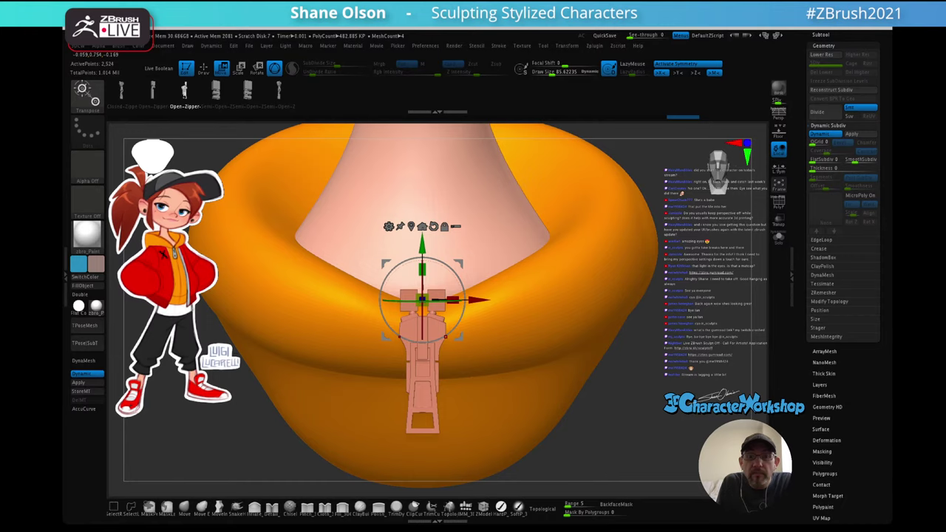
{"action": "key", "text": "q"}
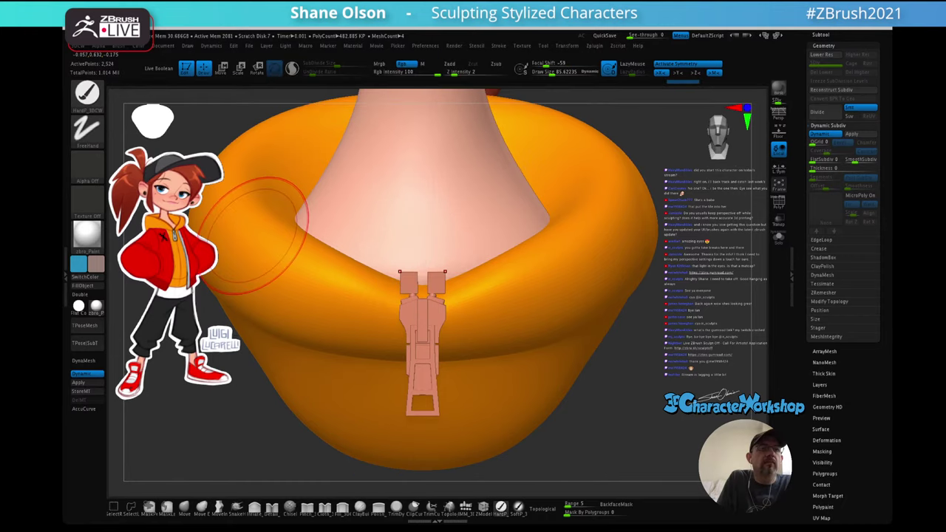
{"action": "left_click", "coordinate": [82, 286]}
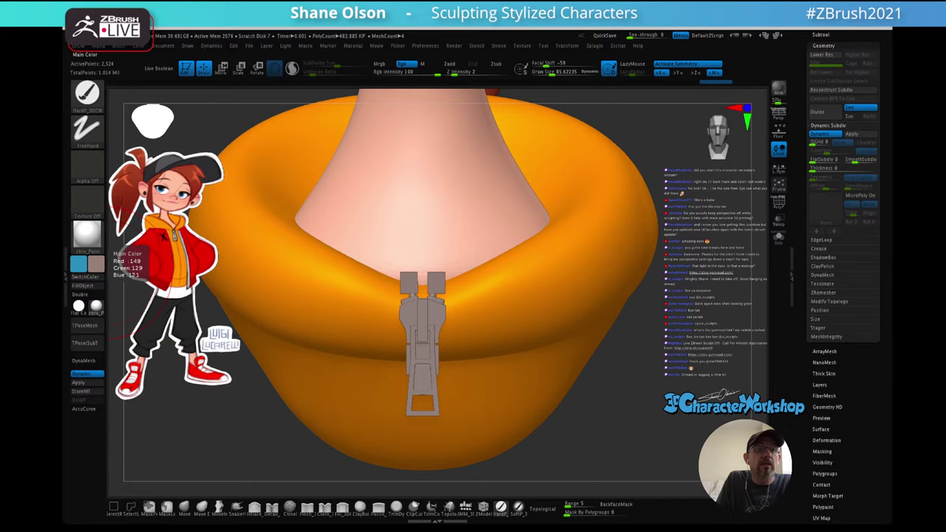
{"action": "left_click", "coordinate": [97, 264]}
{"action": "left_click_drag", "start_coordinate": [99, 238], "coordinate": [94, 239]}
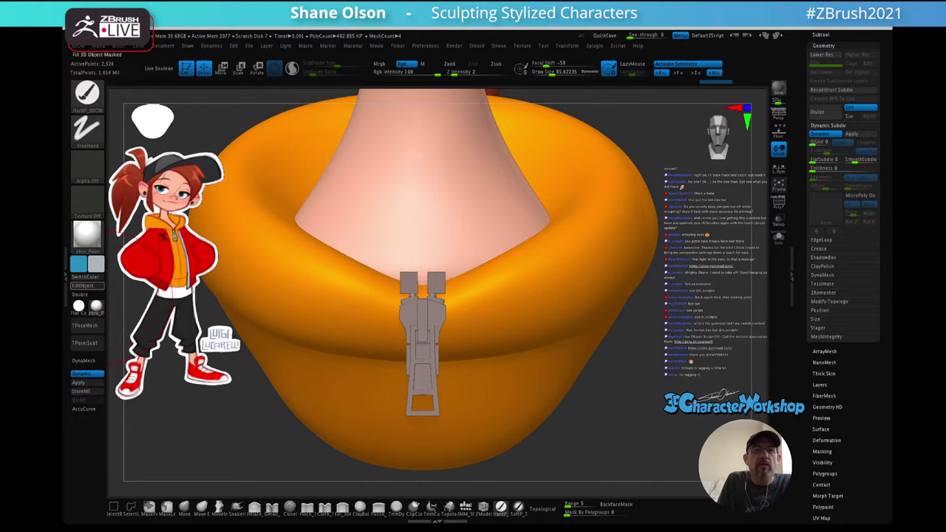
{"action": "left_click", "coordinate": [88, 286]}
- Mask the zipper's slider, nudge its two unmasked end blocks slightly in side view, and clear the mask
{"action": "mouse_move", "coordinate": [630, 346]}
{"action": "left_mouse_down"}
{"action": "mouse_move", "coordinate": [641, 329]}
{"action": "mouse_move", "coordinate": [504, 370]}
{"action": "mouse_move", "coordinate": [511, 409]}
{"action": "left_mouse_up"}
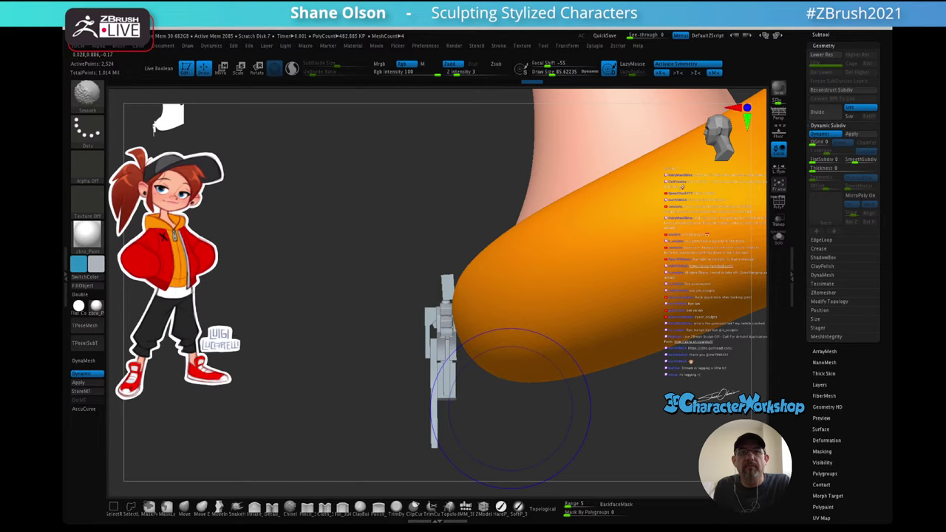
{"action": "key", "text": "shift+f"}
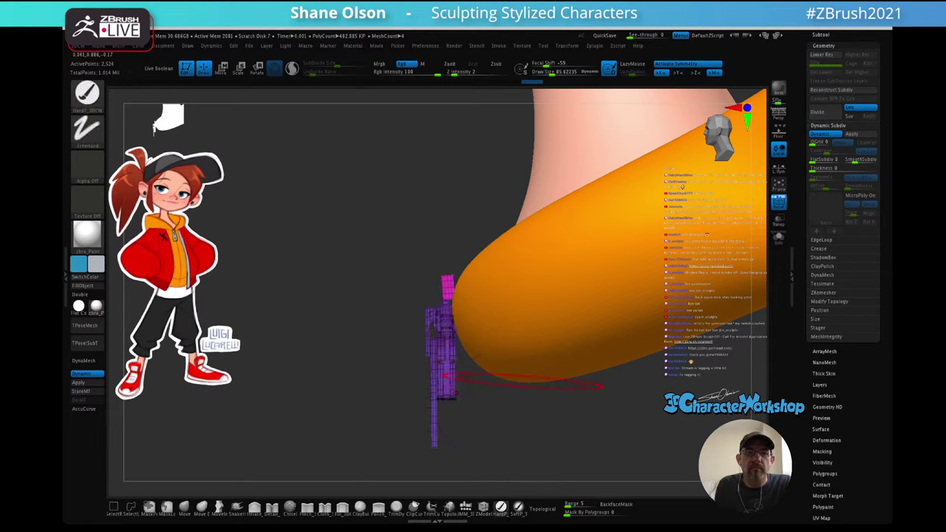
{"action": "key", "text": "w"}
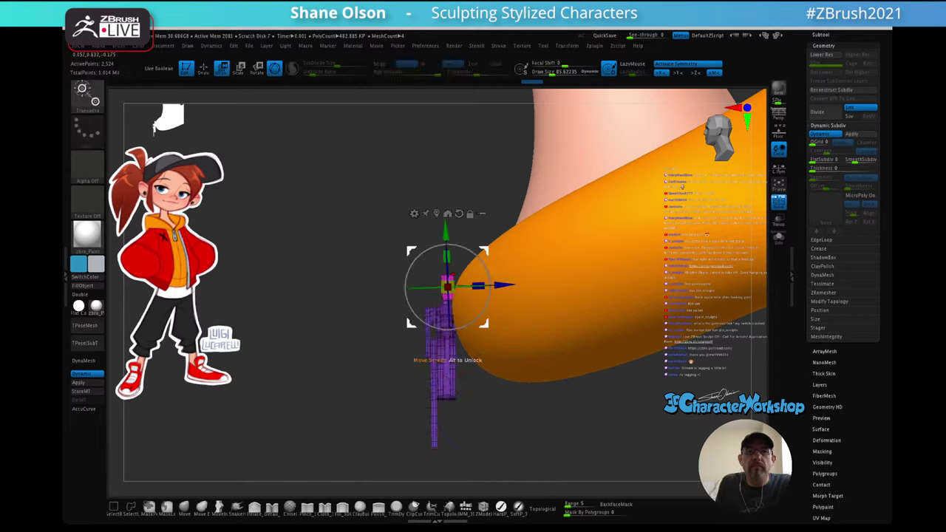
{"action": "left_click", "coordinate": [459, 214], "text": "alt"}
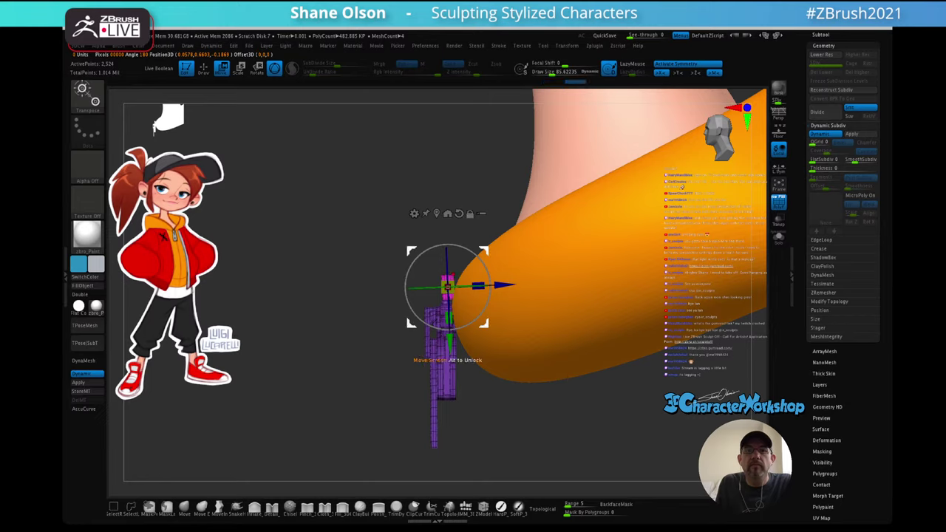
{"action": "left_click_drag", "start_coordinate": [484, 251], "coordinate": [493, 183], "text": "alt"}
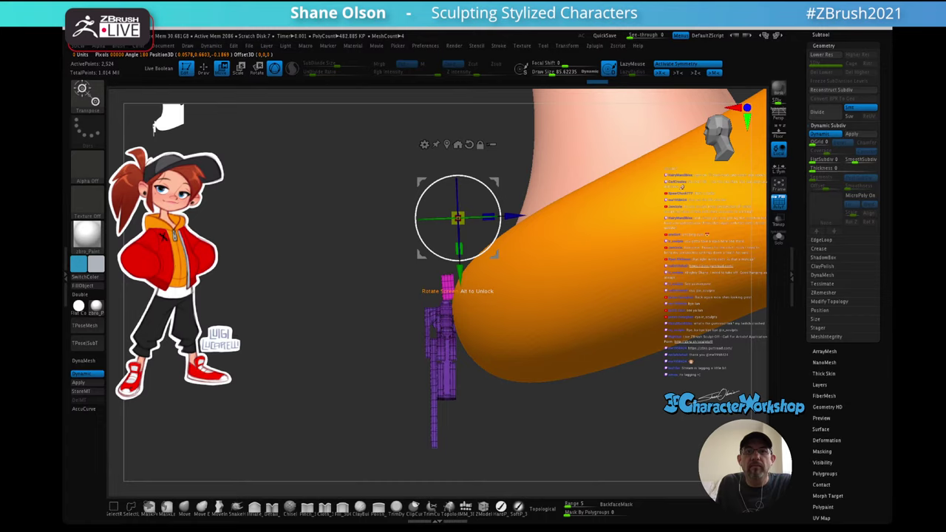
{"action": "left_click", "coordinate": [448, 287], "text": "ctrl"}
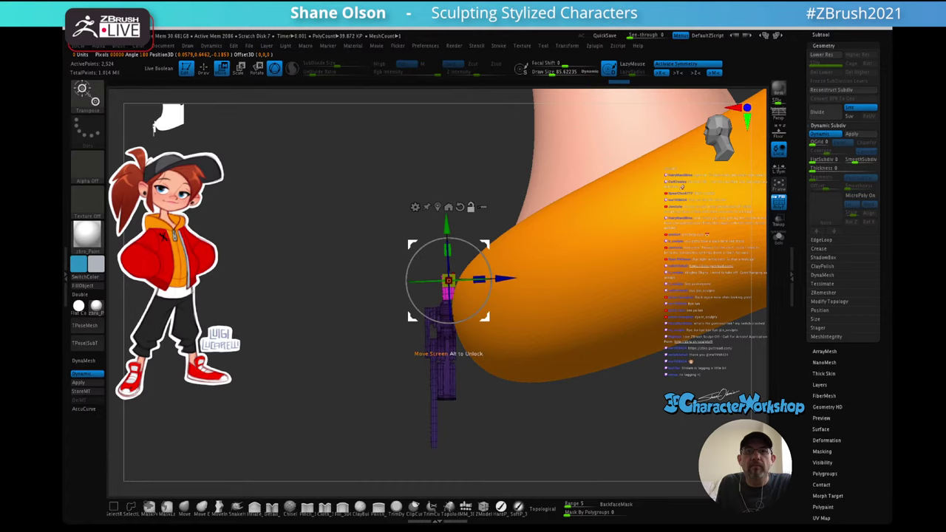
{"action": "left_click_drag", "start_coordinate": [484, 246], "coordinate": [482, 262], "text": "alt"}
{"action": "left_click_drag", "start_coordinate": [477, 268], "coordinate": [479, 271]}
{"action": "left_click_drag", "start_coordinate": [502, 414], "coordinate": [654, 429]}
{"action": "left_click_drag", "start_coordinate": [654, 429], "coordinate": [665, 442], "text": "ctrl"}
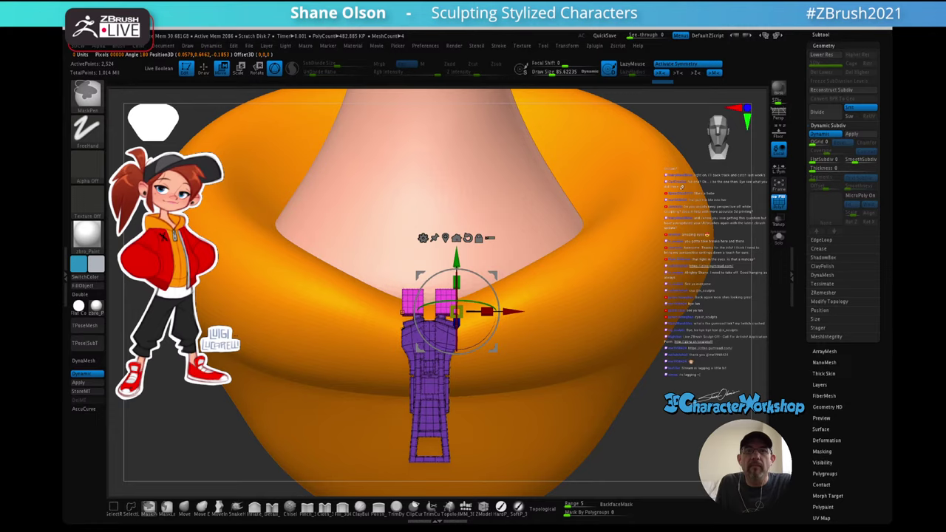
- Lower the whole zipper on the collar, centre the gizmo on it, scale it down to about two thirds and raise it slightly
{"action": "left_click", "coordinate": [456, 312], "text": "ctrl"}
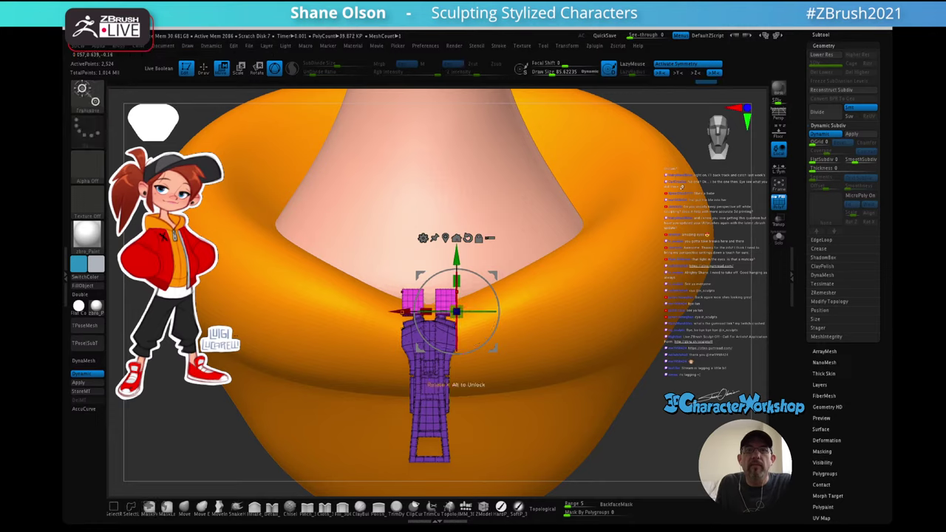
{"action": "left_click_drag", "start_coordinate": [456, 258], "coordinate": [456, 272]}
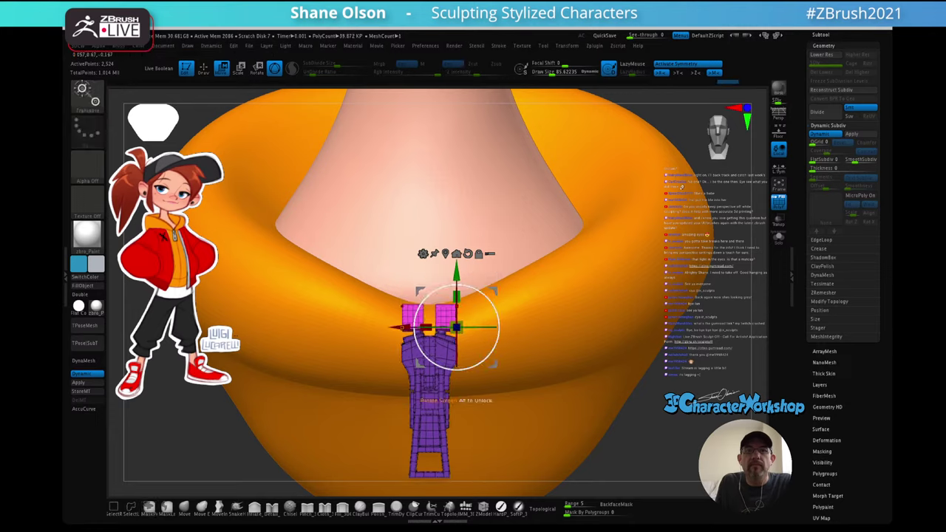
{"action": "key", "text": "x"}
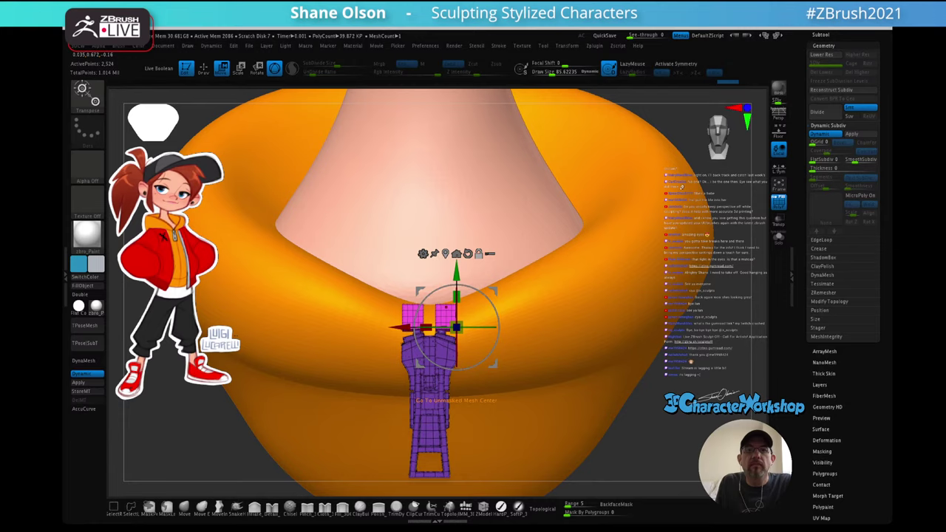
{"action": "left_click", "coordinate": [445, 253]}
{"action": "key", "text": "x"}
{"action": "left_click_drag", "start_coordinate": [428, 390], "coordinate": [412, 406]}
{"action": "left_click_drag", "start_coordinate": [429, 336], "coordinate": [429, 319]}
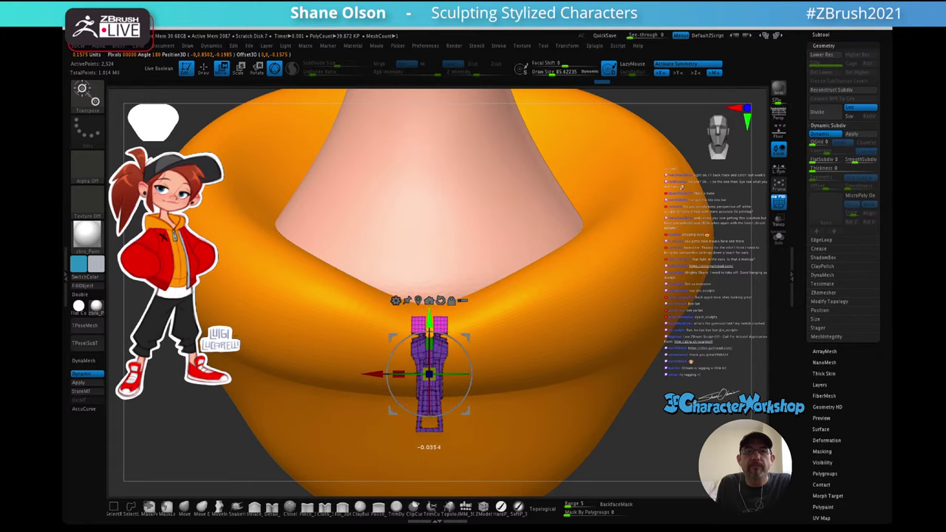
- Hide the wireframe and examine the zipper's size and placement against the whole head from front and three-quarter views
{"action": "right_click_drag", "start_coordinate": [446, 318], "coordinate": [445, 258], "text": "ctrl"}
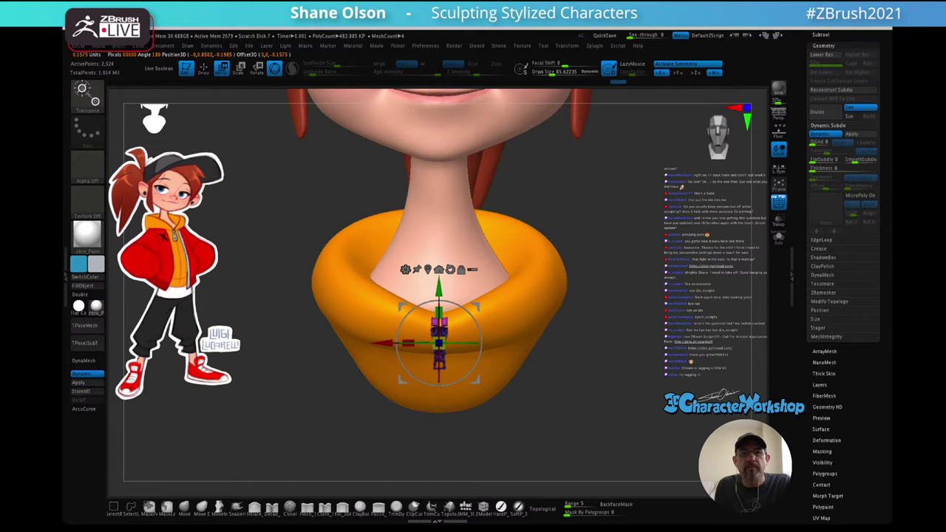
{"action": "key", "text": "shift+f"}
{"action": "key", "text": "q"}
{"action": "right_click_drag", "start_coordinate": [446, 318], "coordinate": [528, 318]}
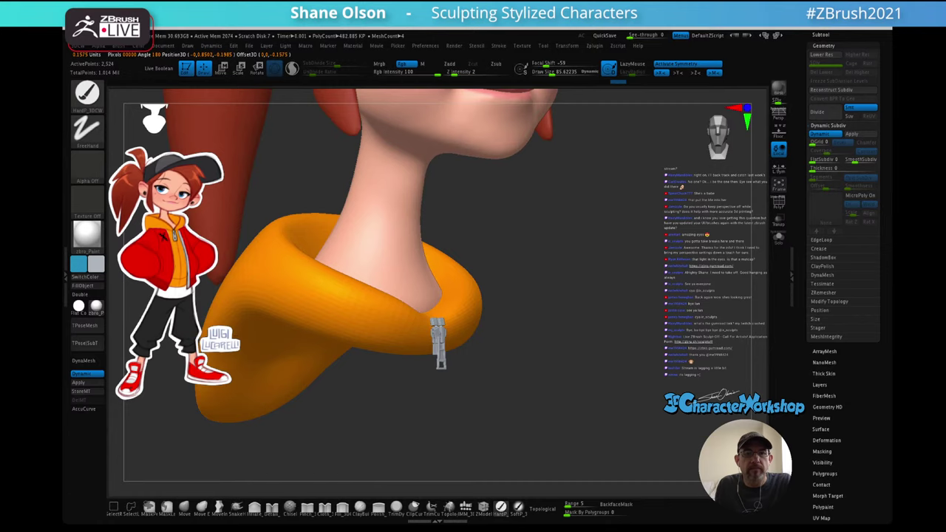
{"action": "right_click_drag", "start_coordinate": [446, 344], "coordinate": [446, 292], "text": "ctrl"}
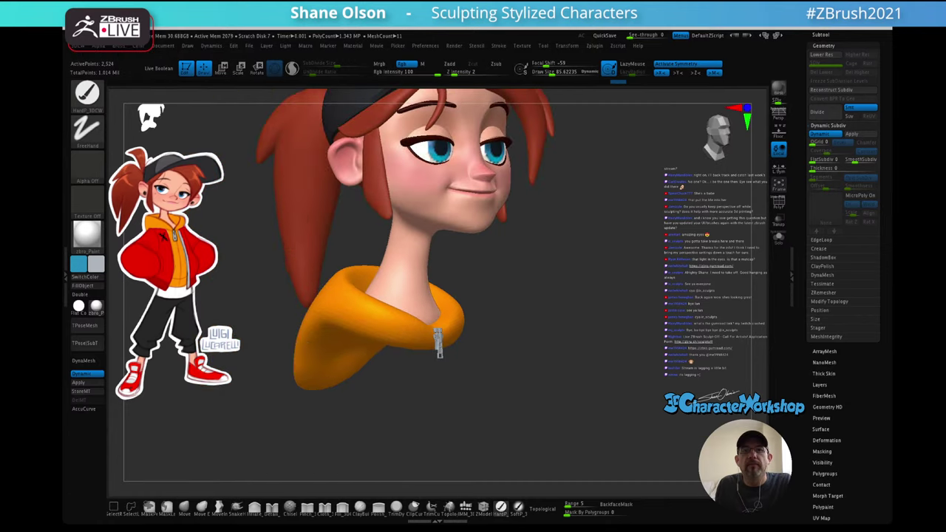
{"action": "right_click_drag", "start_coordinate": [657, 310], "coordinate": [593, 310], "text": "shift"}
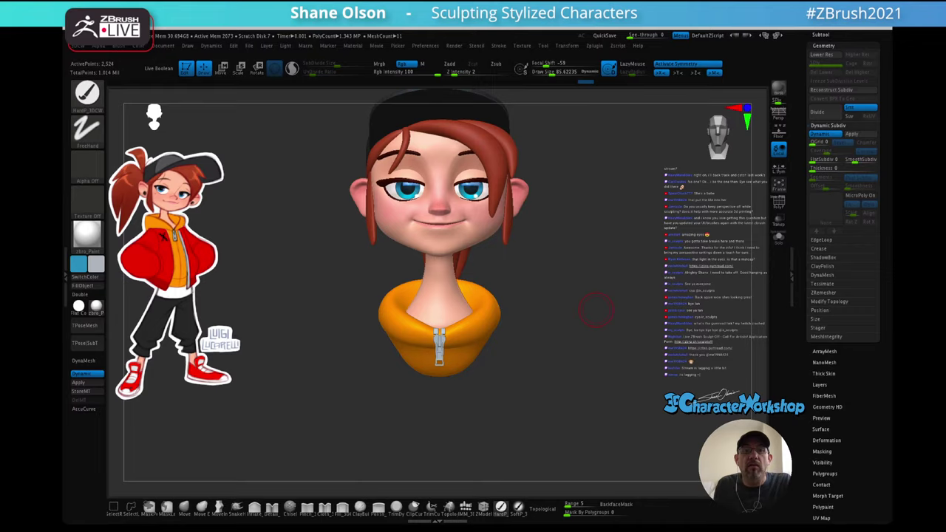
{"action": "mouse_move", "coordinate": [606, 313]}
{"action": "left_mouse_down", "text": "alt"}
{"action": "mouse_move", "coordinate": [615, 366]}
{"action": "mouse_move", "coordinate": [621, 338]}
{"action": "mouse_move", "coordinate": [649, 327]}
{"action": "left_mouse_up", "text": "alt"}
{"action": "mouse_move", "coordinate": [652, 329]}
{"action": "left_mouse_down", "text": "alt"}
{"action": "mouse_move", "coordinate": [622, 338]}
{"action": "mouse_move", "coordinate": [611, 309]}
{"action": "left_mouse_up", "text": "alt"}
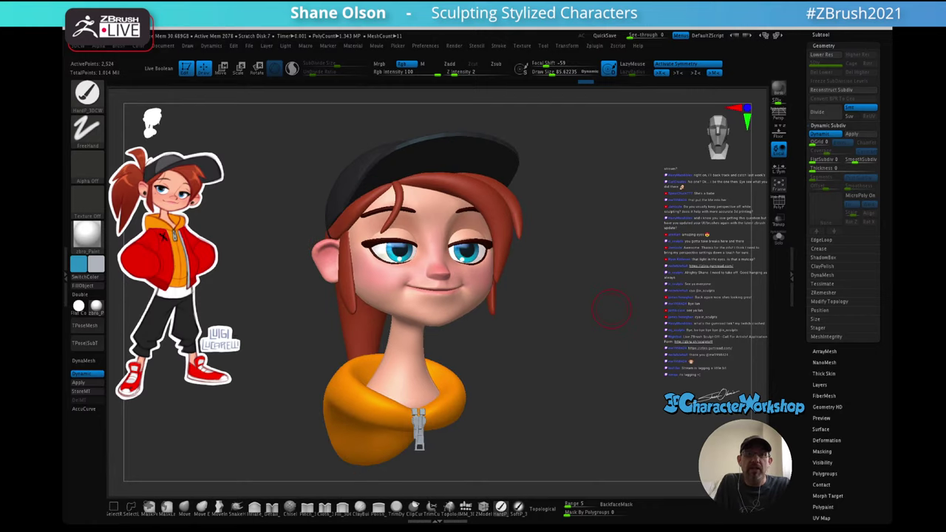
- Select the cap's brim, check its wireframe, and raise its dynamic smooth subdivision level
{"action": "left_click", "coordinate": [504, 161], "text": "alt"}
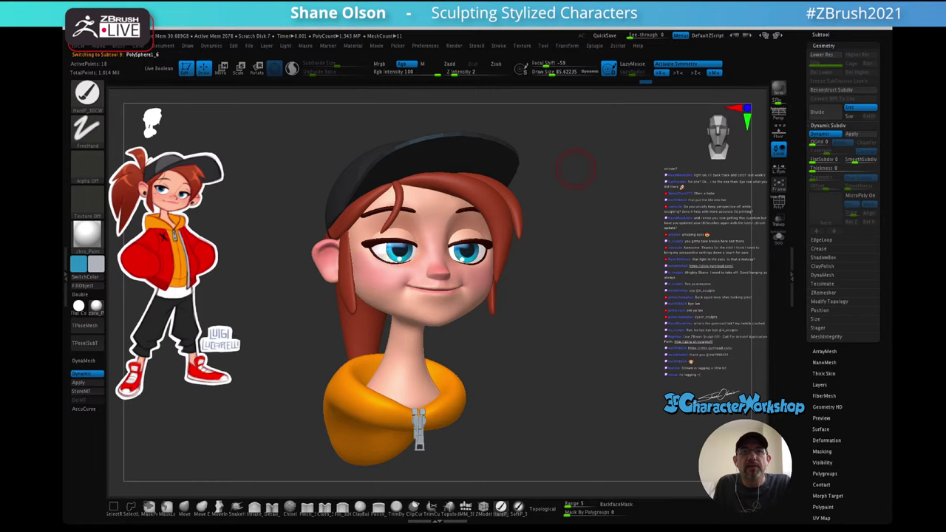
{"action": "left_click_drag", "start_coordinate": [576, 170], "coordinate": [626, 208]}
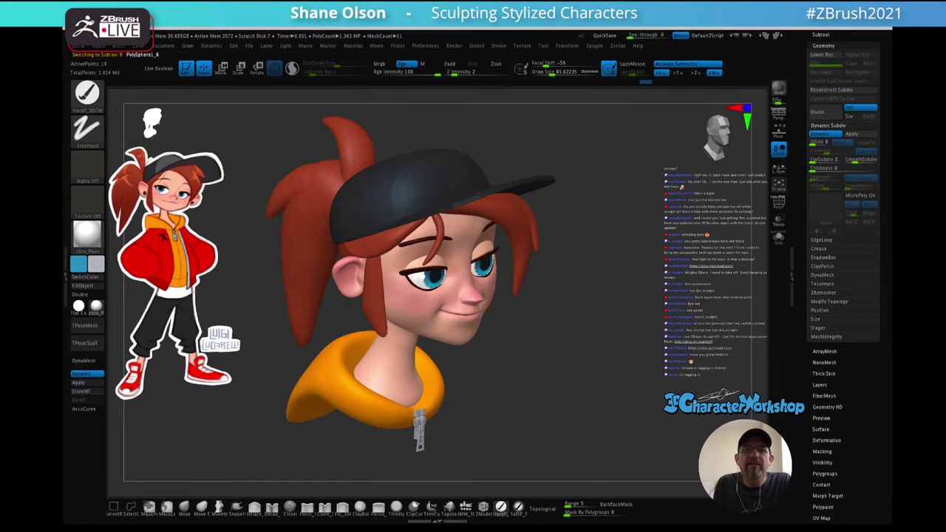
{"action": "left_click_drag", "start_coordinate": [681, 264], "coordinate": [631, 228]}
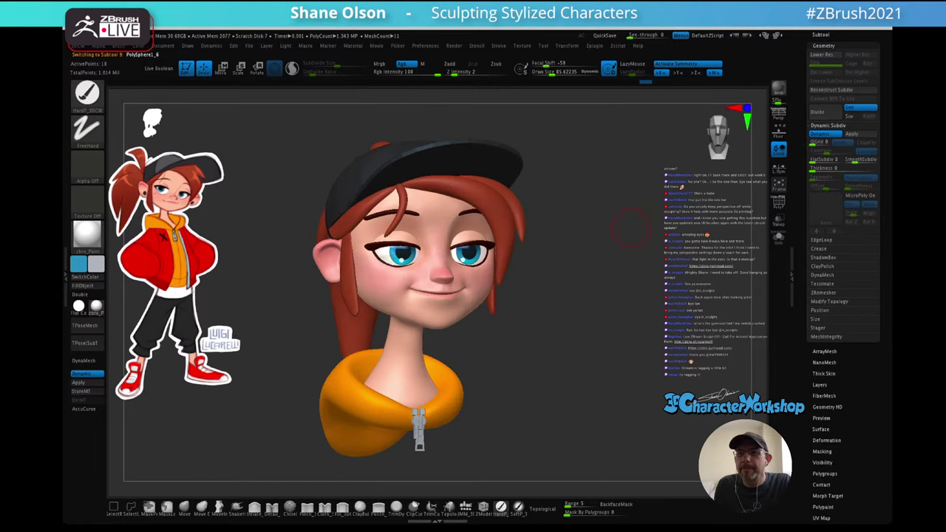
{"action": "key", "text": "shift+f"}
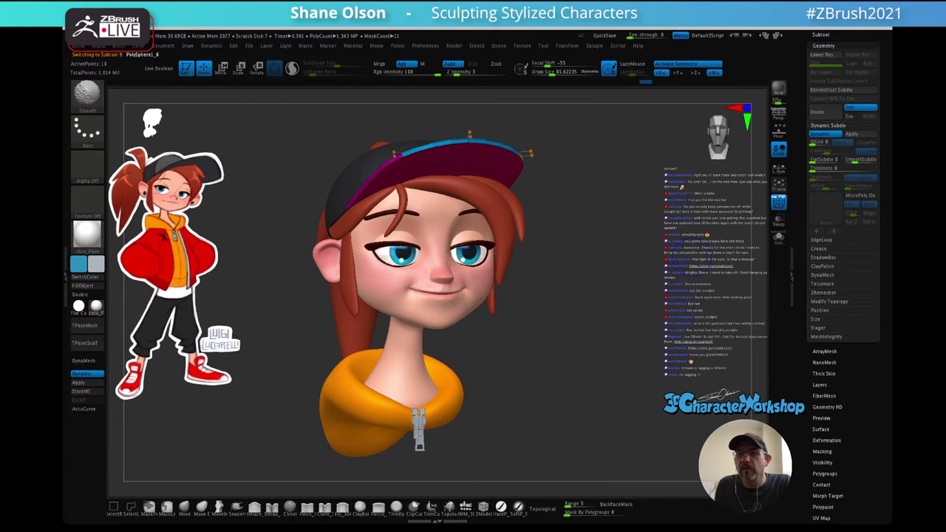
{"action": "key", "text": "shift+f"}
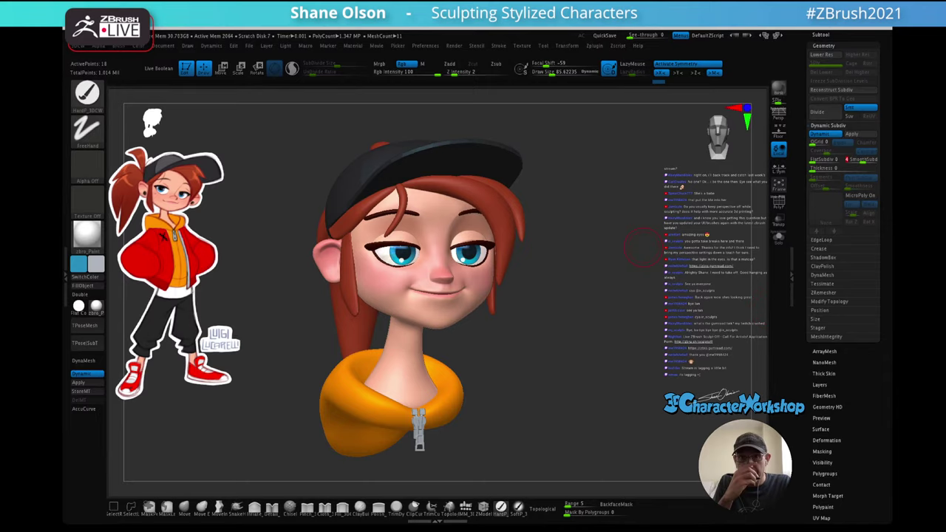
- Turn on perspective, set the focal distance to 85 mm, and frame the head in a three-quarter view
{"action": "left_click_drag", "start_coordinate": [643, 248], "coordinate": [639, 225]}
{"action": "mouse_move", "coordinate": [516, 334]}
{"action": "left_mouse_down"}
{"action": "mouse_move", "coordinate": [492, 338]}
{"action": "mouse_move", "coordinate": [567, 350]}
{"action": "mouse_move", "coordinate": [584, 338]}
{"action": "left_mouse_up"}
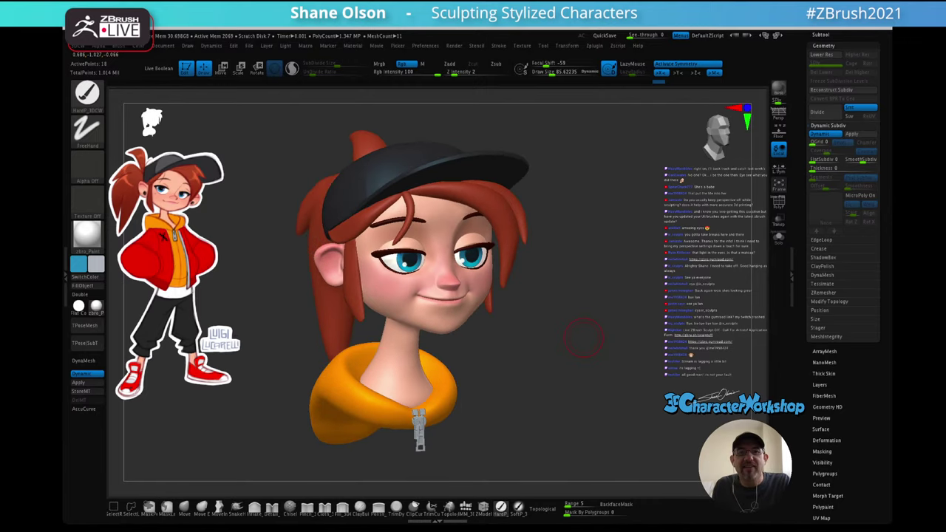
{"action": "key", "text": "p"}
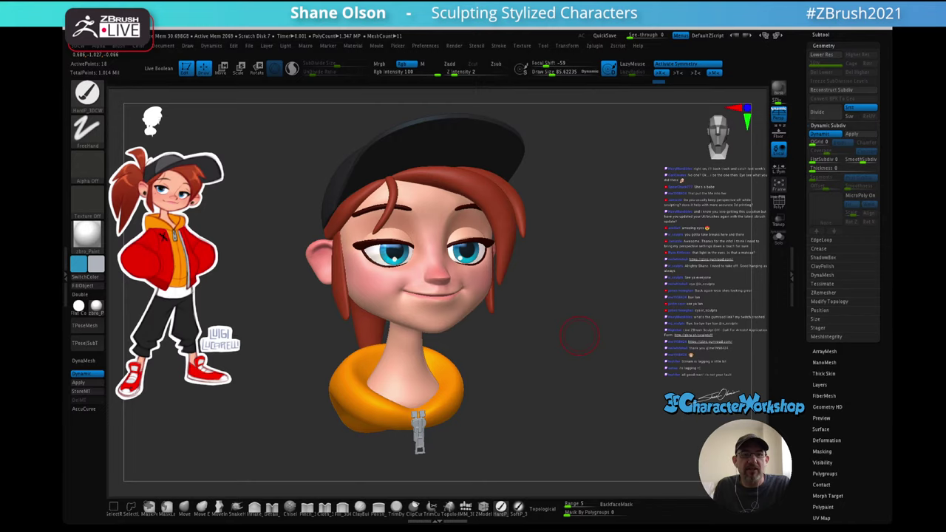
{"action": "left_click_drag", "start_coordinate": [580, 337], "coordinate": [591, 342]}
{"action": "key", "text": "3"}
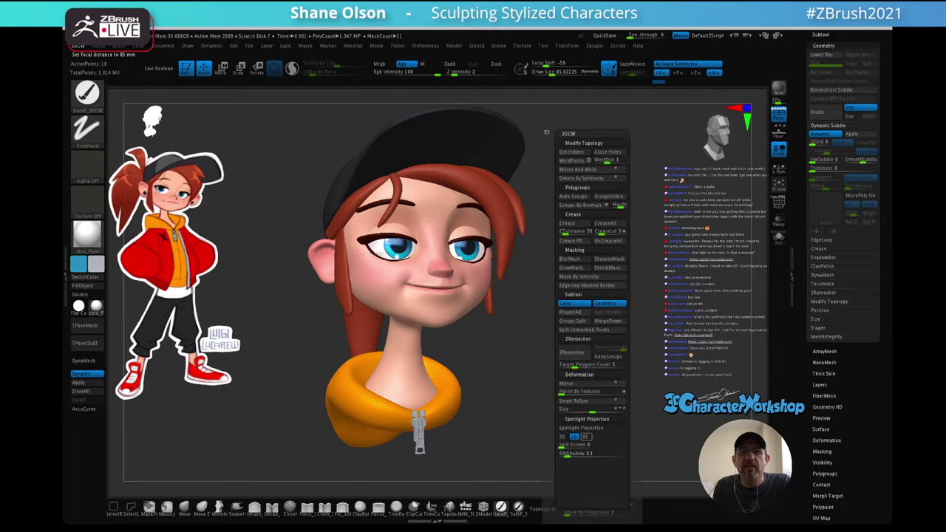
{"action": "left_click_drag", "start_coordinate": [546, 132], "coordinate": [541, 148]}
{"action": "mouse_move", "coordinate": [559, 360]}
{"action": "left_mouse_down"}
{"action": "mouse_move", "coordinate": [595, 365]}
{"action": "mouse_move", "coordinate": [556, 377]}
{"action": "mouse_move", "coordinate": [606, 348]}
{"action": "left_mouse_up"}
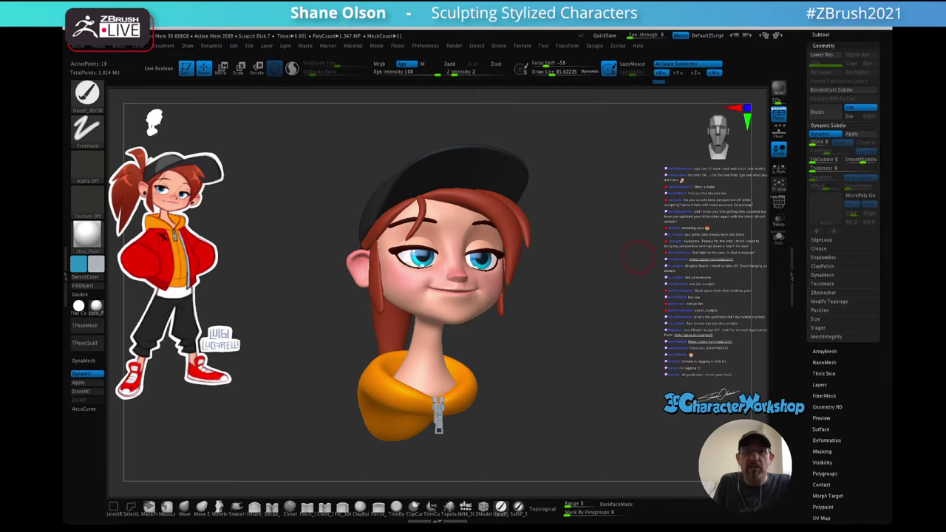
- Select the orange hood collar, centre the gizmo on it, move it up and forward around the neck, and tilt it slightly
{"action": "key", "text": "w"}
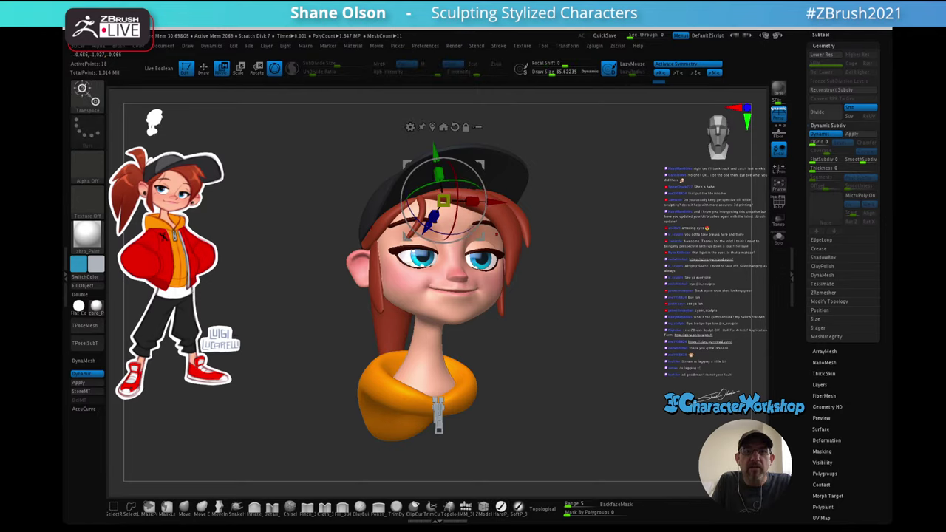
{"action": "left_click", "coordinate": [456, 380], "text": "alt"}
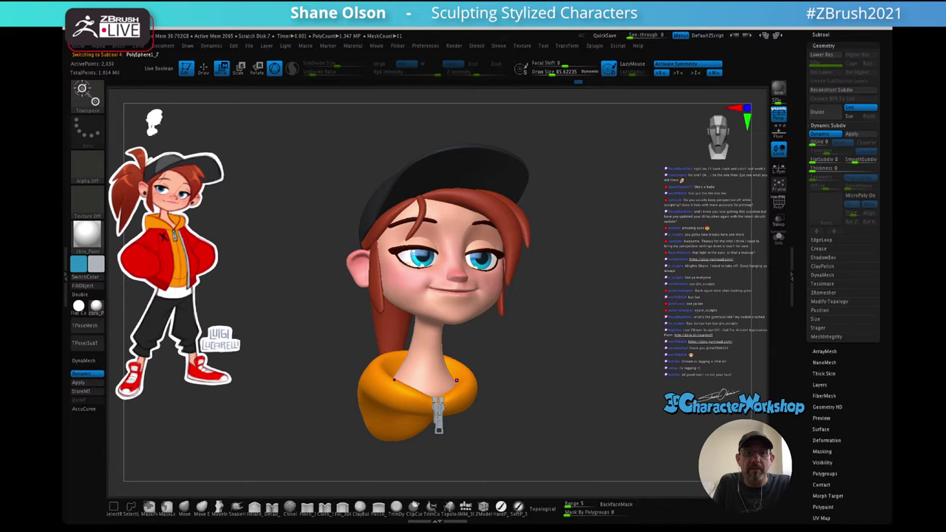
{"action": "key", "text": "shift+f"}
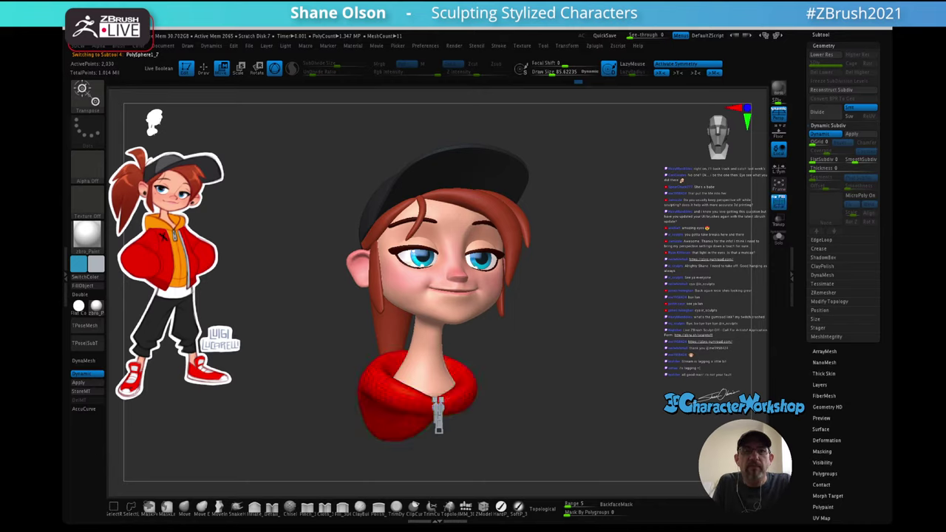
{"action": "left_click_drag", "start_coordinate": [569, 333], "coordinate": [628, 328]}
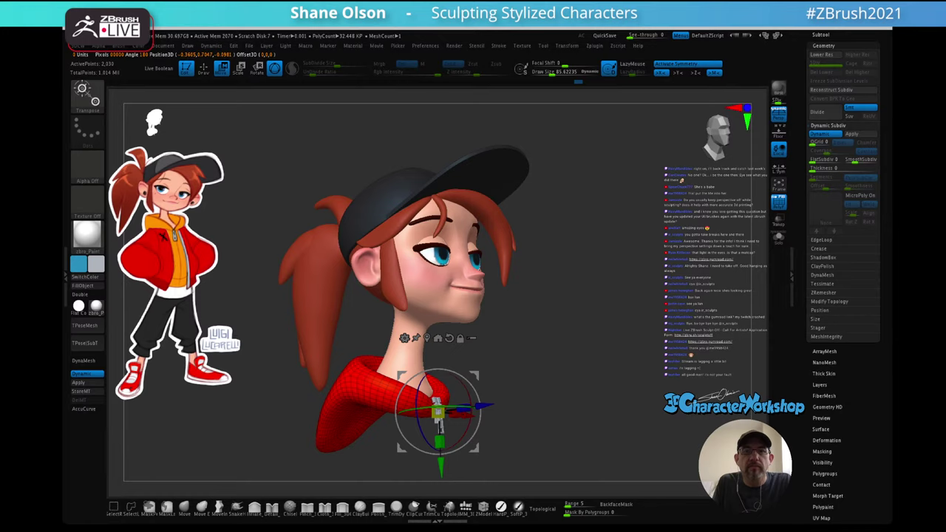
{"action": "key", "text": "x"}
{"action": "left_click_drag", "start_coordinate": [569, 332], "coordinate": [620, 333], "text": "shift"}
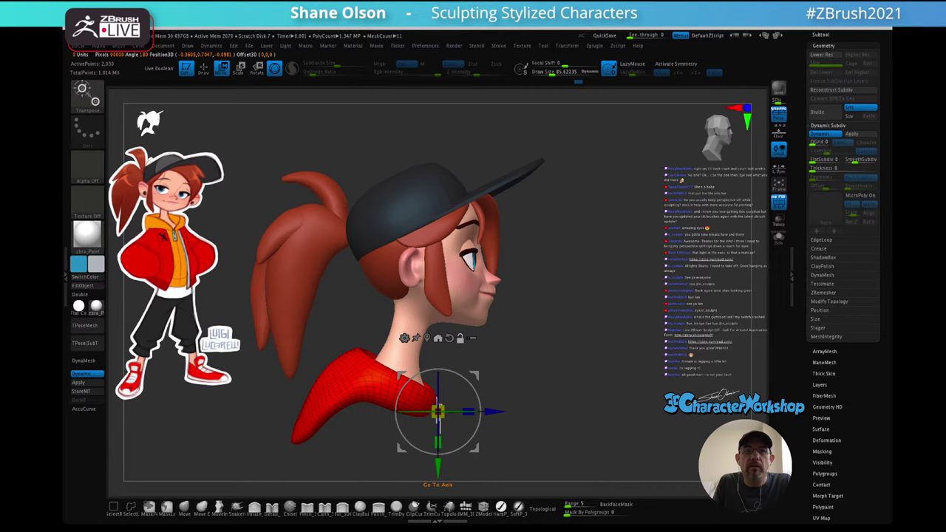
{"action": "key", "text": "x"}
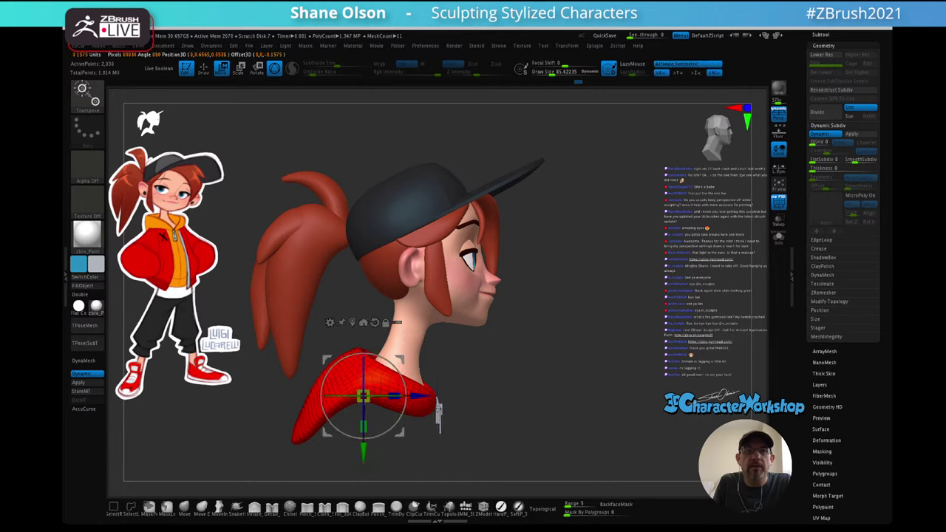
{"action": "left_click_drag", "start_coordinate": [400, 360], "coordinate": [411, 343]}
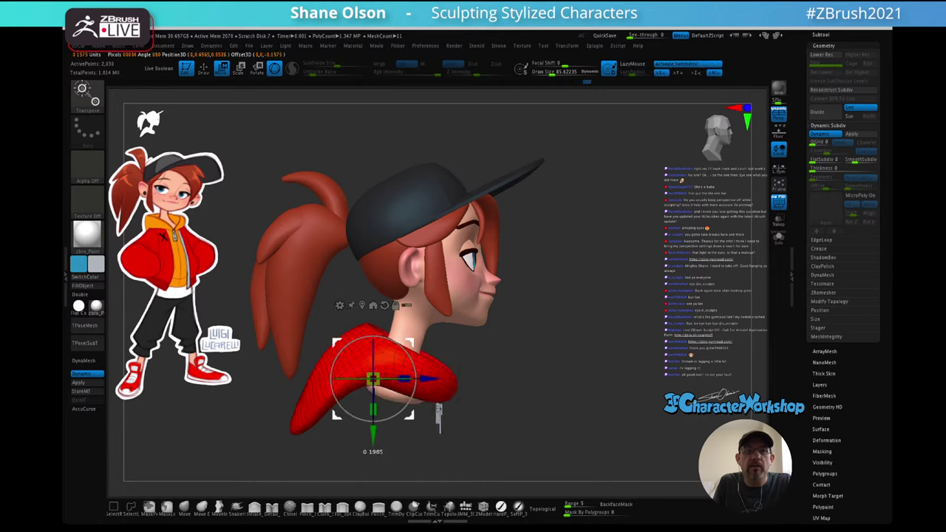
{"action": "left_click_drag", "start_coordinate": [562, 369], "coordinate": [436, 377]}
{"action": "left_click_drag", "start_coordinate": [360, 425], "coordinate": [413, 408], "text": "shift"}
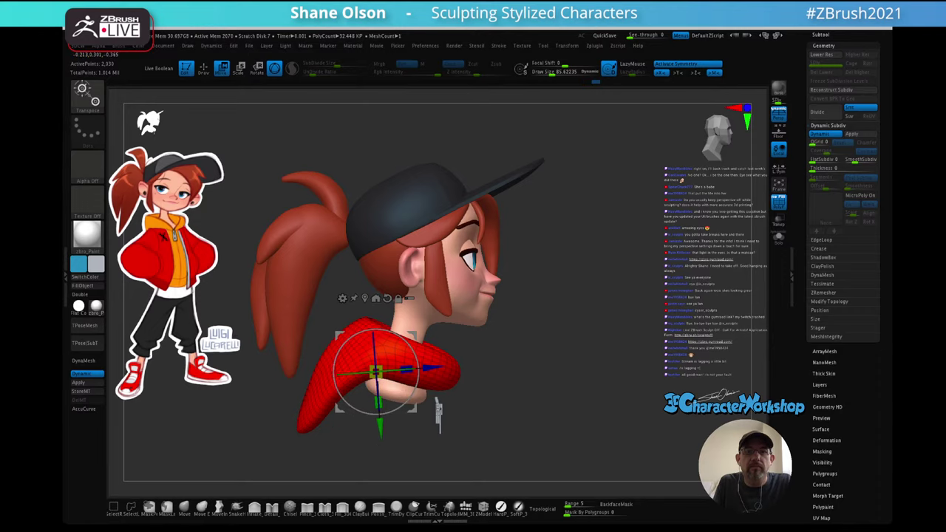
- Select the grey zipper and move it up and forward onto the front edge of the orange collar in side view
{"action": "left_click", "coordinate": [439, 416], "text": "alt"}
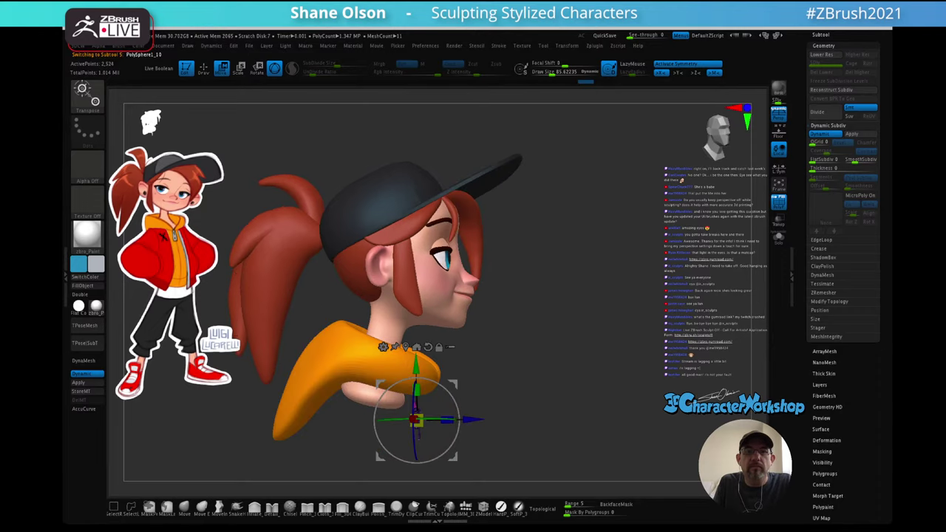
{"action": "left_click_drag", "start_coordinate": [453, 384], "coordinate": [474, 345]}
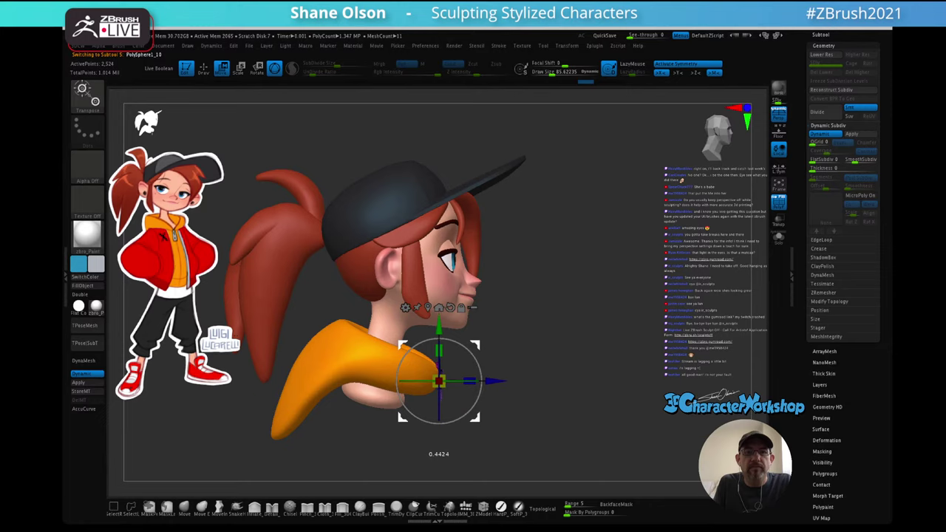
- Select the head mesh, leave gizmo mode for drawing, and hide the wireframe
{"action": "left_click", "coordinate": [438, 289], "text": "alt"}
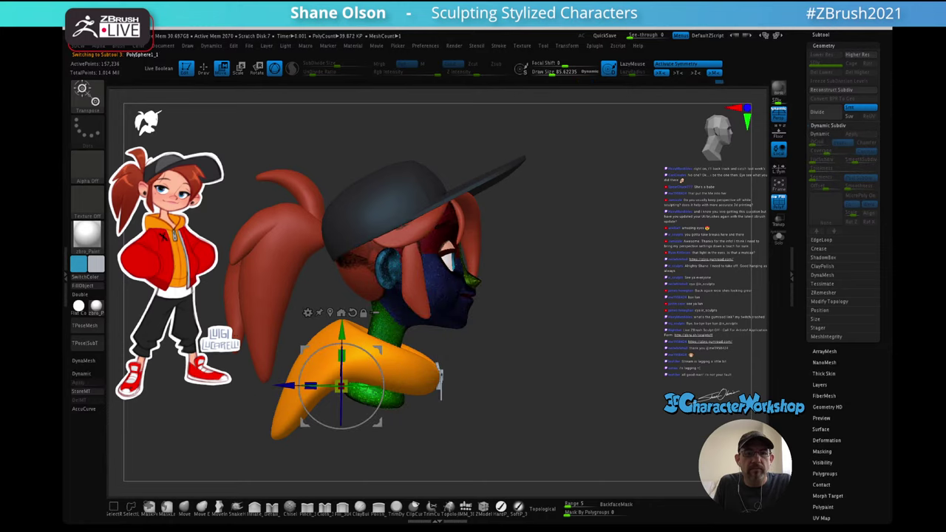
{"action": "key", "text": "q"}
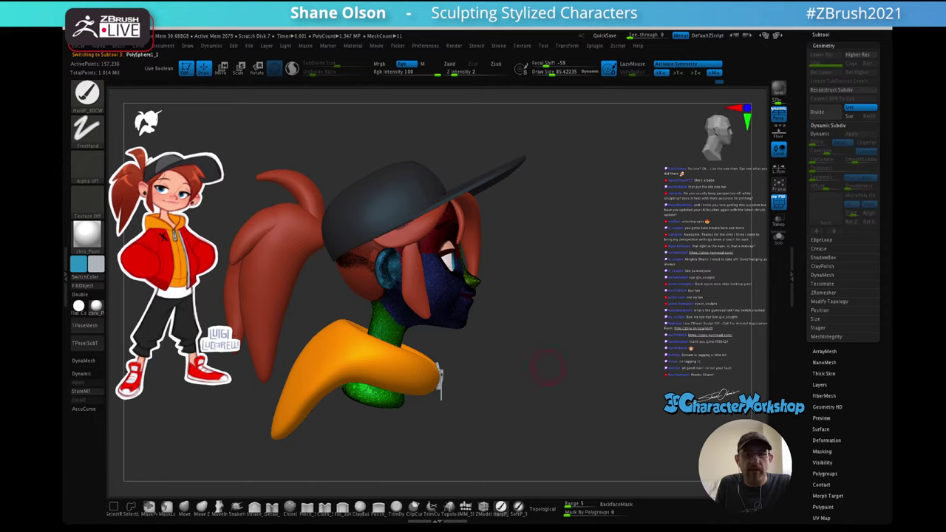
{"action": "key", "text": "shift+f"}
{"action": "left_click_drag", "start_coordinate": [537, 355], "coordinate": [602, 295], "text": "alt"}
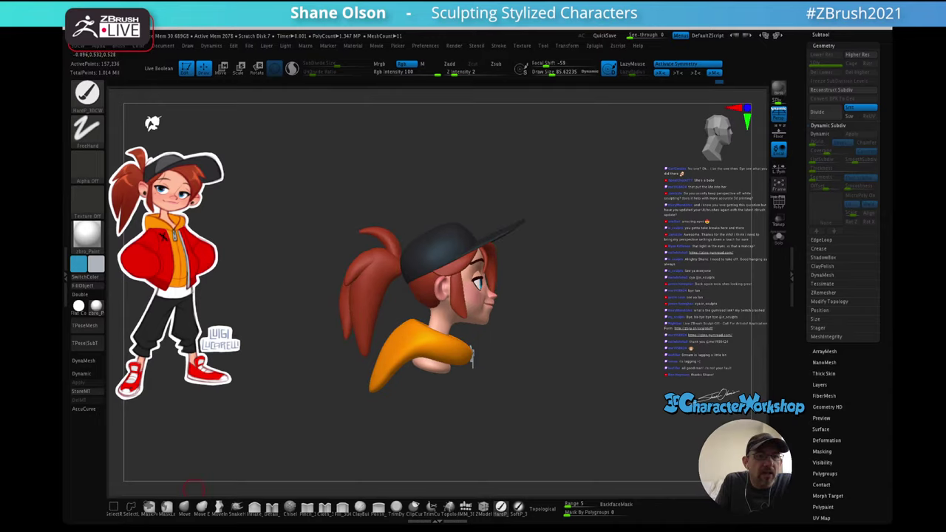
- Make MaskLasso the active masking brush and isolate the head mesh in solo mode
{"action": "left_click", "coordinate": [168, 508]}
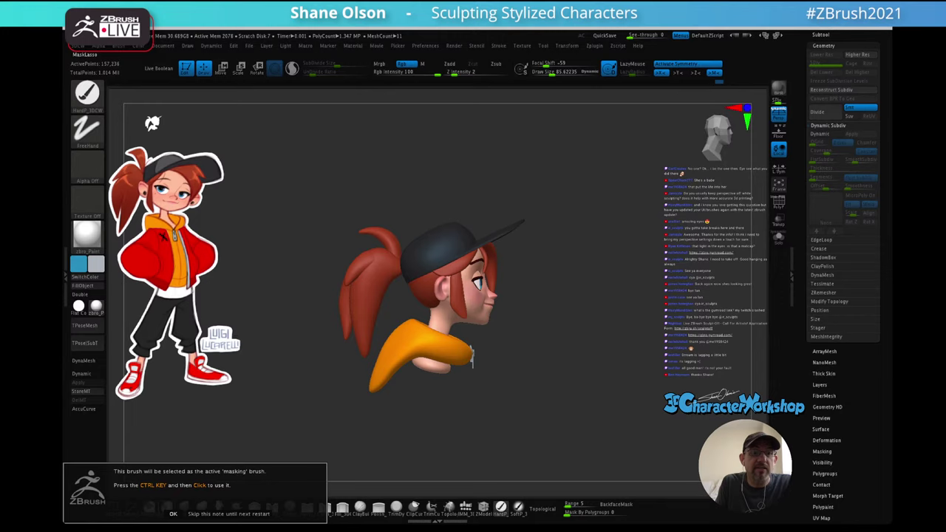
{"action": "left_click", "coordinate": [173, 514]}
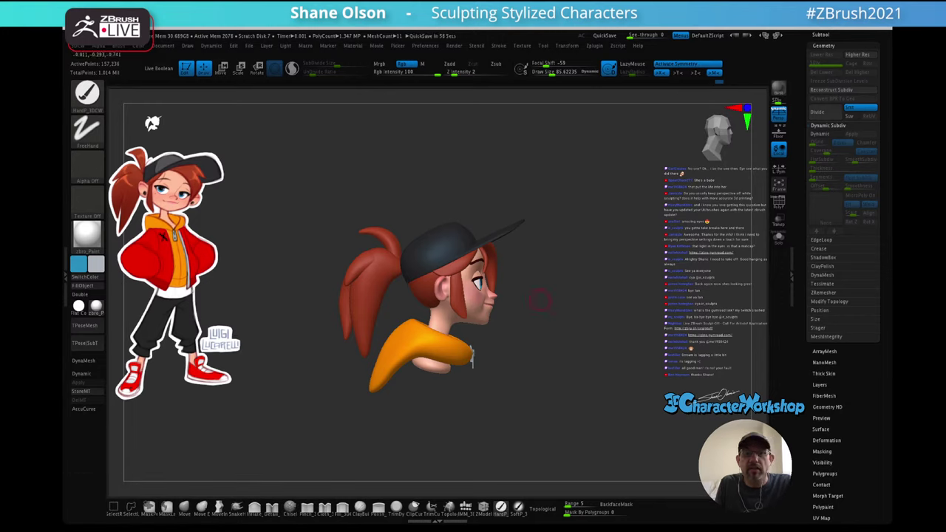
{"action": "left_click_drag", "start_coordinate": [540, 300], "coordinate": [772, 235], "text": "alt"}
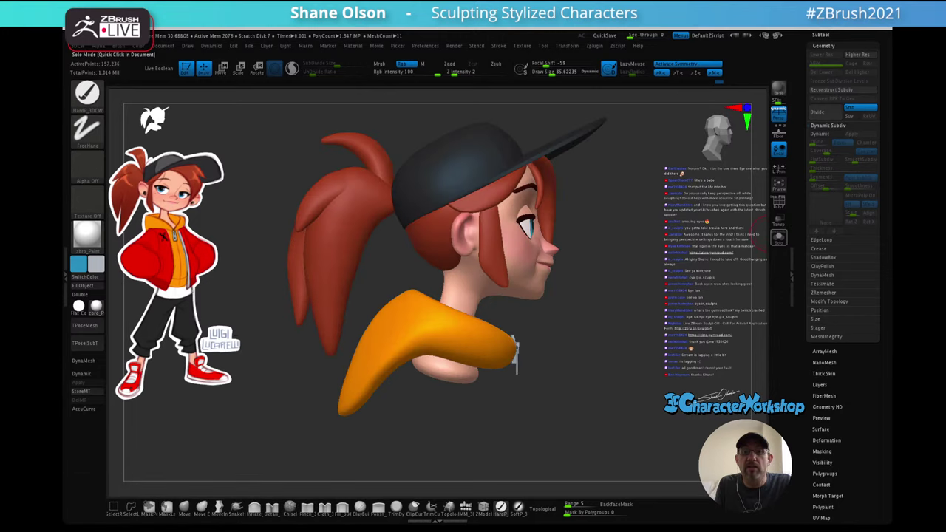
{"action": "left_click", "coordinate": [778, 237]}
- Try masking the lower half of the neck with a lasso, softening the mask edge, and clear the mask
{"action": "mouse_move", "coordinate": [495, 399]}
{"action": "left_mouse_down", "text": "ctrl"}
{"action": "mouse_move", "coordinate": [520, 369]}
{"action": "mouse_move", "coordinate": [383, 351]}
{"action": "left_mouse_up", "text": "ctrl"}
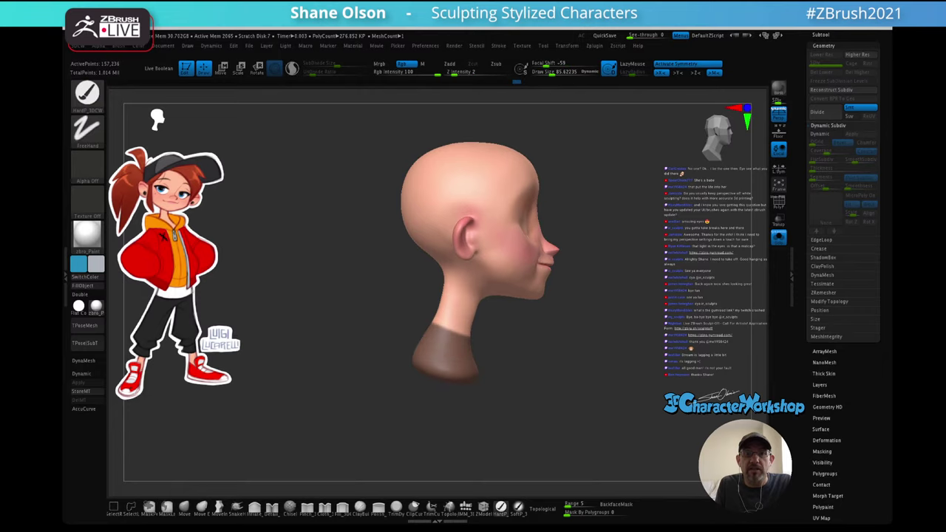
{"action": "right_click_drag", "start_coordinate": [480, 296], "coordinate": [484, 351], "text": "ctrl"}
{"action": "left_click", "coordinate": [484, 351], "text": "ctrl"}
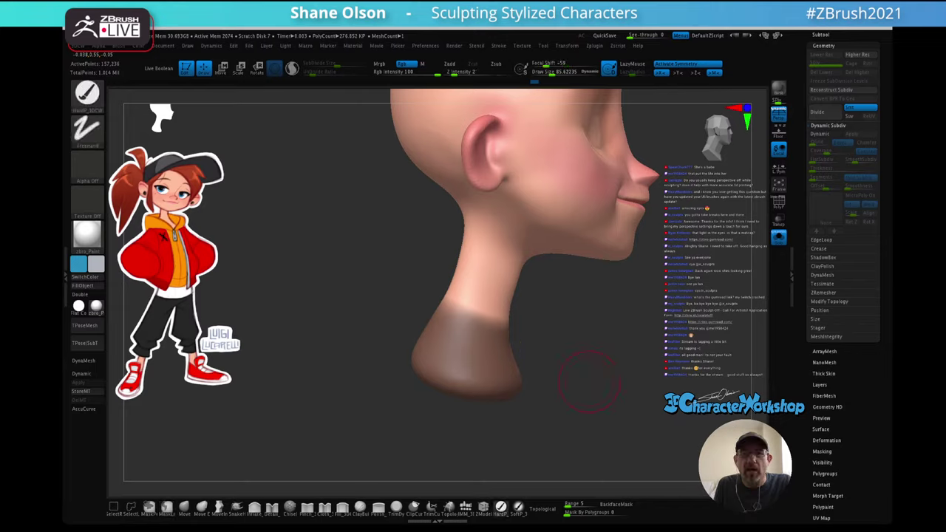
{"action": "left_click_drag", "start_coordinate": [589, 382], "coordinate": [610, 403], "text": "ctrl"}
{"action": "right_click_drag", "start_coordinate": [609, 403], "coordinate": [628, 397]}
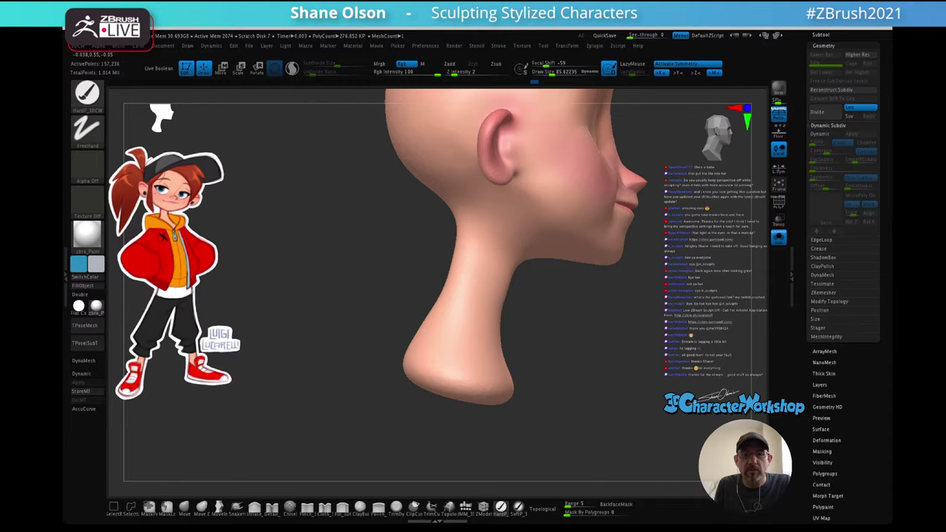
- Turn off perspective, lasso-mask the base of the neck with a soft edge, and invert the mask to protect the head
{"action": "key", "text": "p"}
{"action": "right_click_drag", "start_coordinate": [596, 350], "coordinate": [591, 299], "text": "ctrl"}
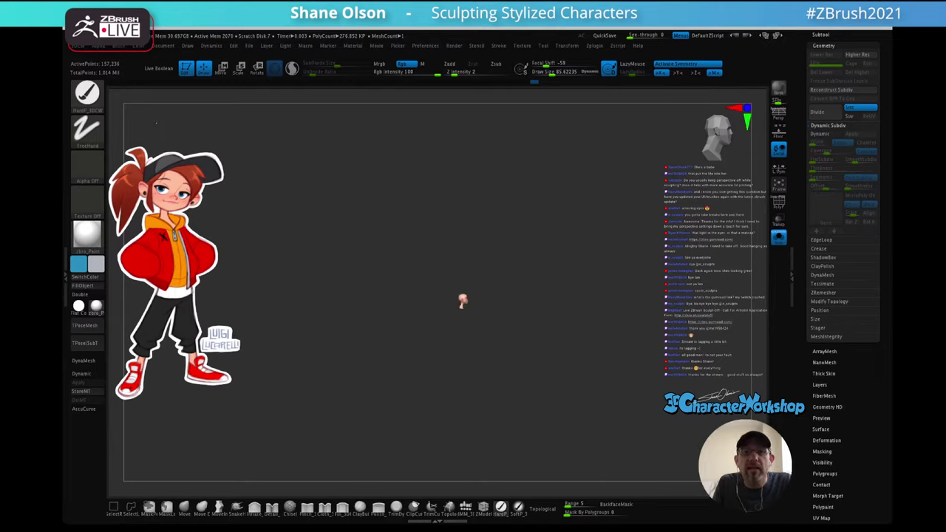
{"action": "key", "text": "ctrl"}
{"action": "left_click_drag", "start_coordinate": [445, 314], "coordinate": [475, 311], "text": "ctrl"}
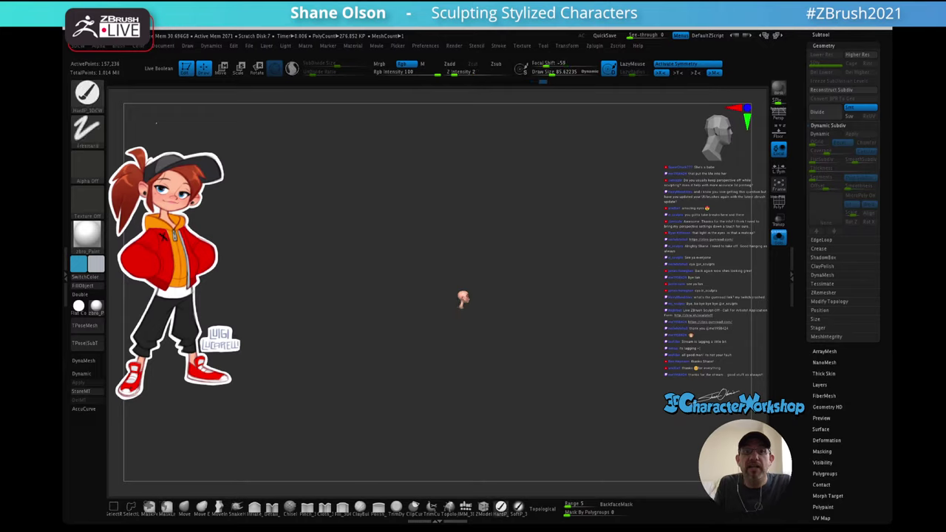
{"action": "key", "text": "f"}
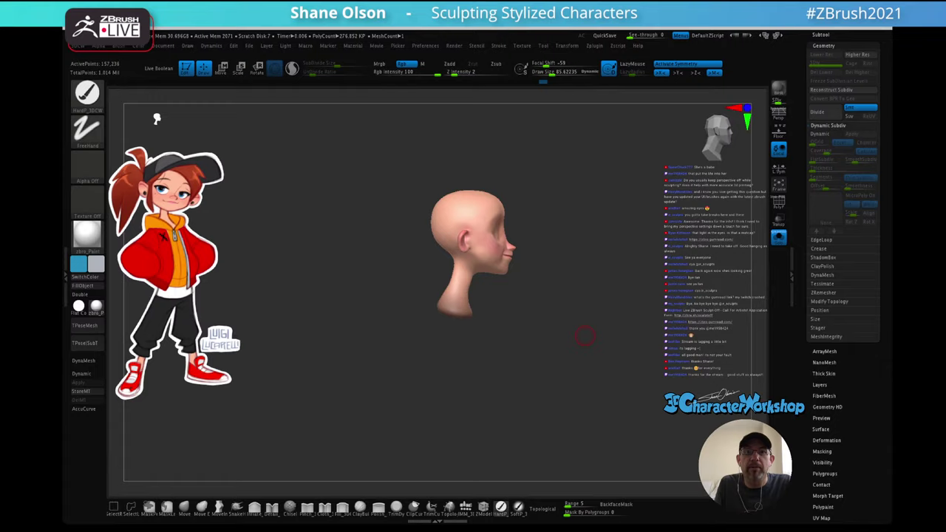
{"action": "right_click_drag", "start_coordinate": [585, 337], "coordinate": [585, 384], "text": "ctrl"}
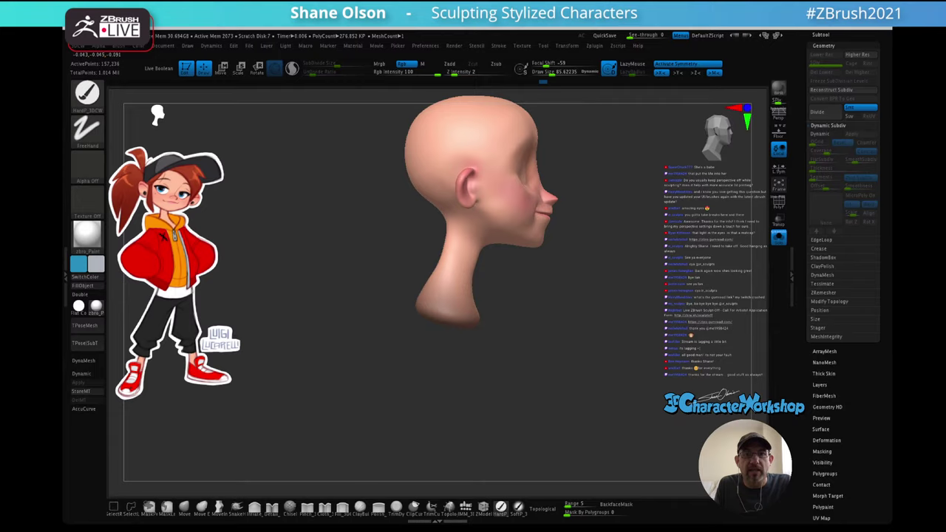
{"action": "left_click", "coordinate": [604, 309], "text": "ctrl"}
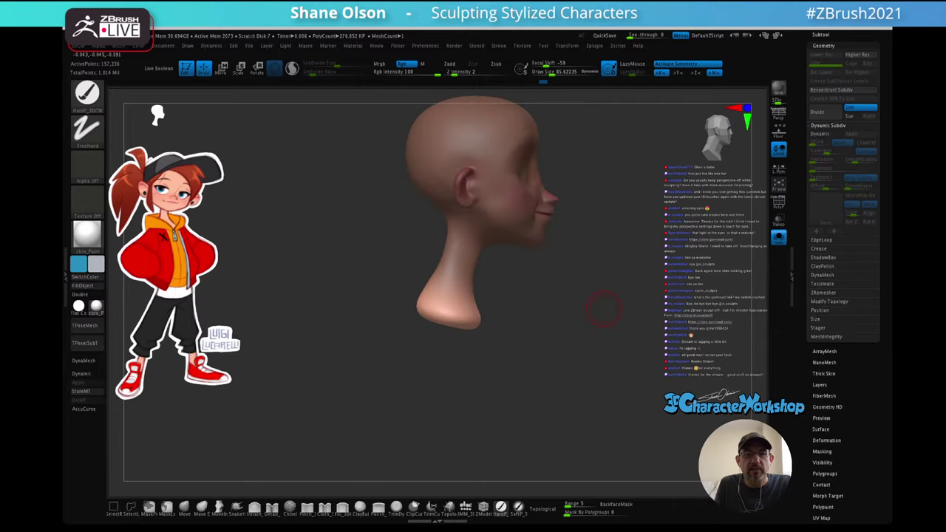
- Try tilting and raising the unmasked neck base with the gizmo placed on the neck, and clear the mask
{"action": "key", "text": "w"}
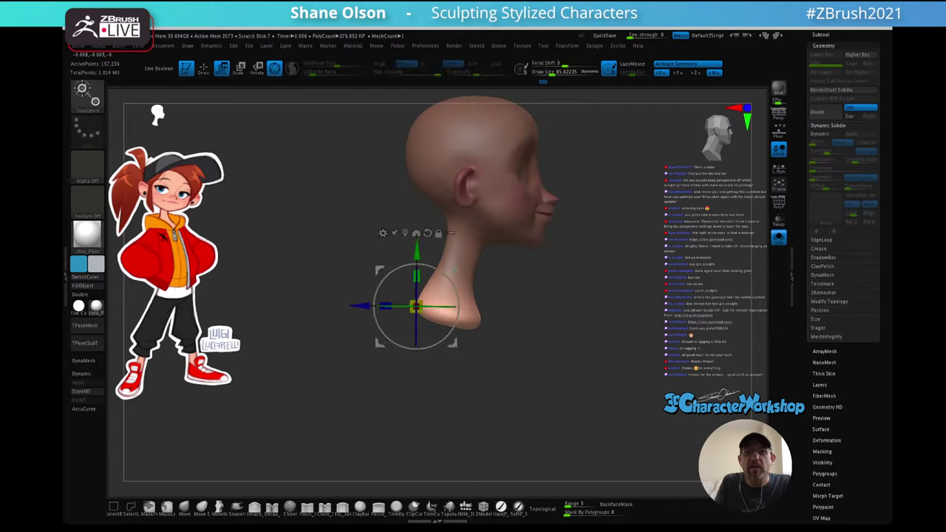
{"action": "left_click", "coordinate": [458, 256], "text": "alt"}
{"action": "left_click_drag", "start_coordinate": [501, 232], "coordinate": [498, 203], "text": "alt"}
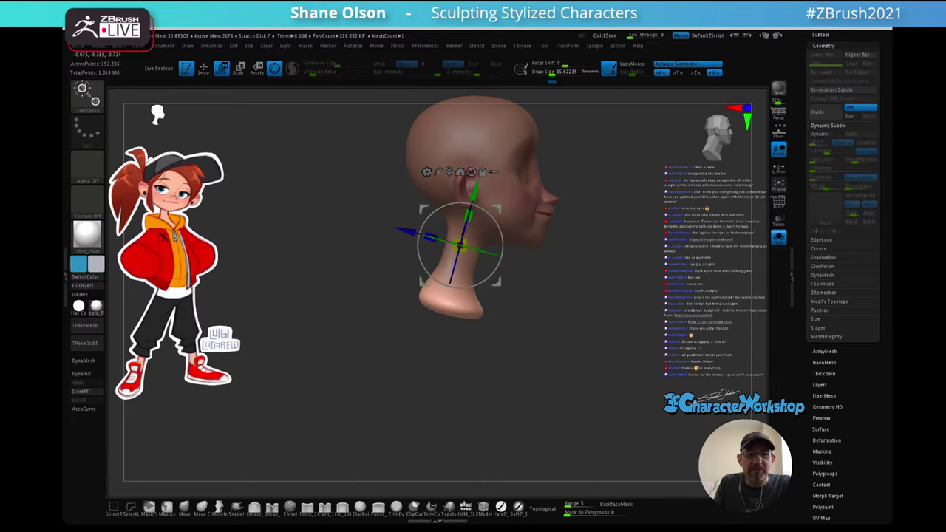
{"action": "key", "text": "ctrl"}
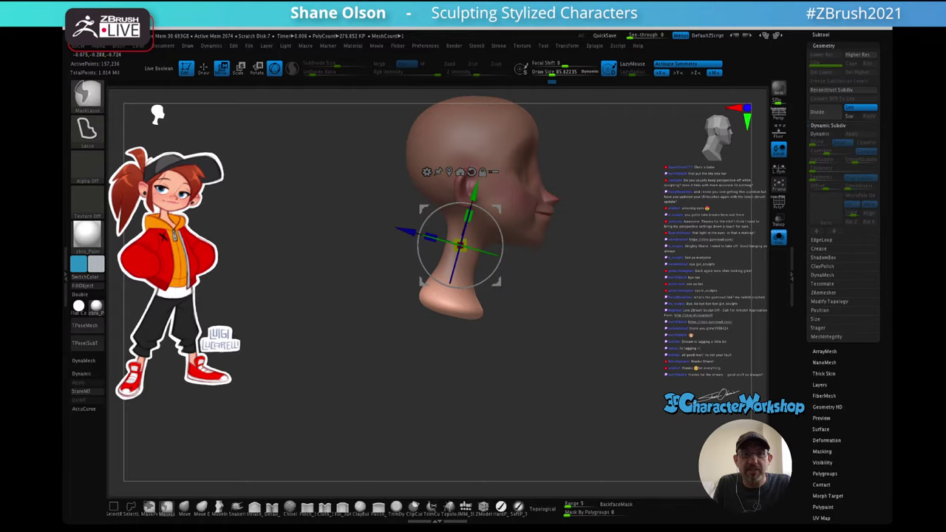
{"action": "key", "text": "ctrl+shift+a"}
{"action": "key", "text": "q"}
- Mask the head again with a very soft transition down the neck, leaving only the neck's base free to move
{"action": "mouse_move", "coordinate": [610, 399]}
{"action": "left_mouse_down", "text": "alt"}
{"action": "mouse_move", "coordinate": [610, 308]}
{"action": "mouse_move", "coordinate": [588, 318]}
{"action": "left_mouse_up", "text": "alt"}
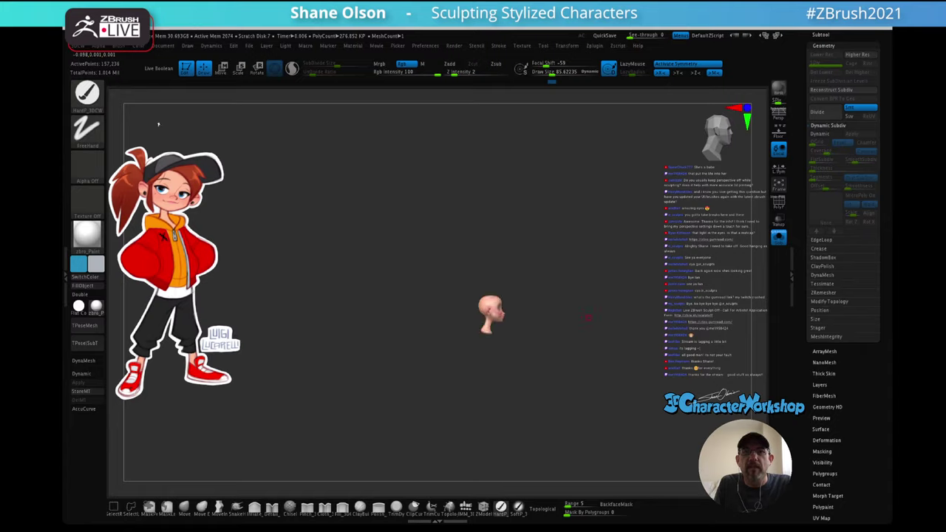
{"action": "key", "text": "ctrl"}
{"action": "mouse_move", "coordinate": [479, 321]}
{"action": "left_mouse_down", "text": "ctrl"}
{"action": "mouse_move", "coordinate": [534, 342]}
{"action": "mouse_move", "coordinate": [534, 400]}
{"action": "left_mouse_up", "text": "ctrl"}
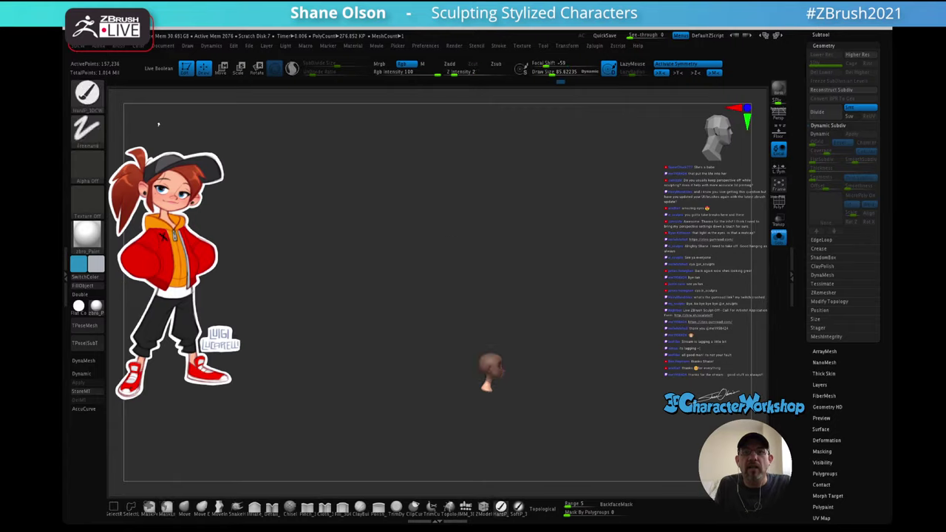
{"action": "key", "text": "f"}
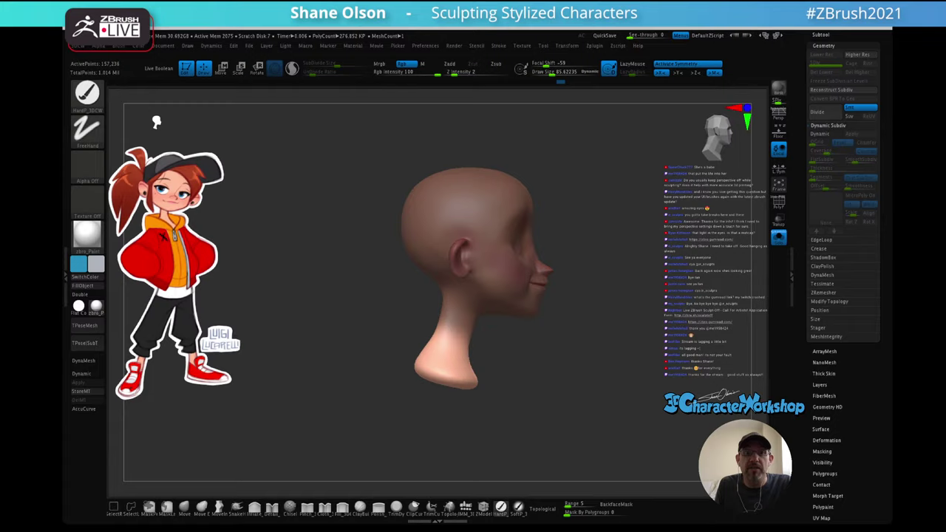
{"action": "left_click_drag", "start_coordinate": [579, 342], "coordinate": [579, 365], "text": "alt"}
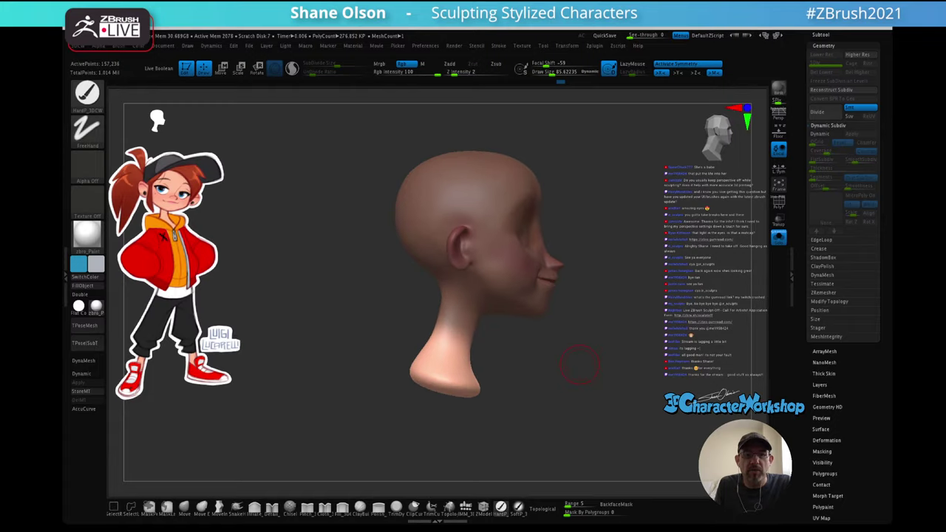
{"action": "key", "text": "ctrl"}
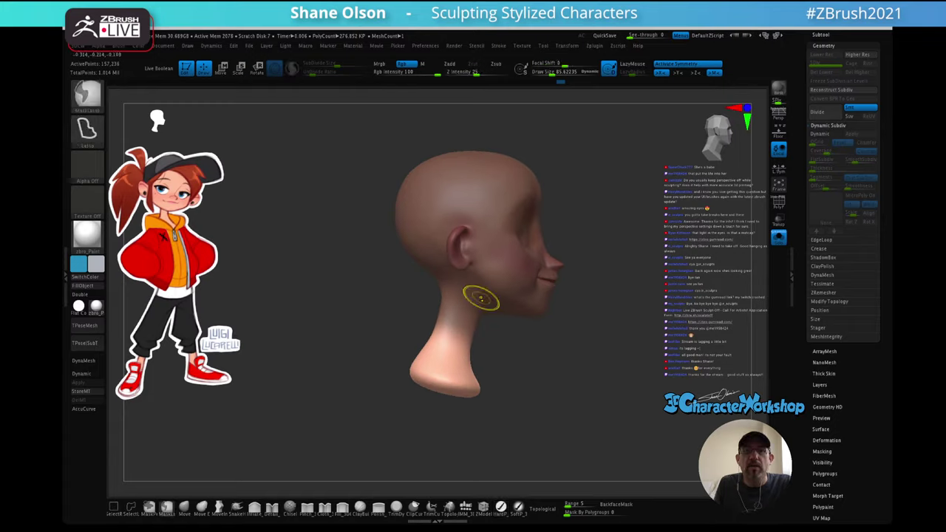
{"action": "key", "text": "ctrl+i"}
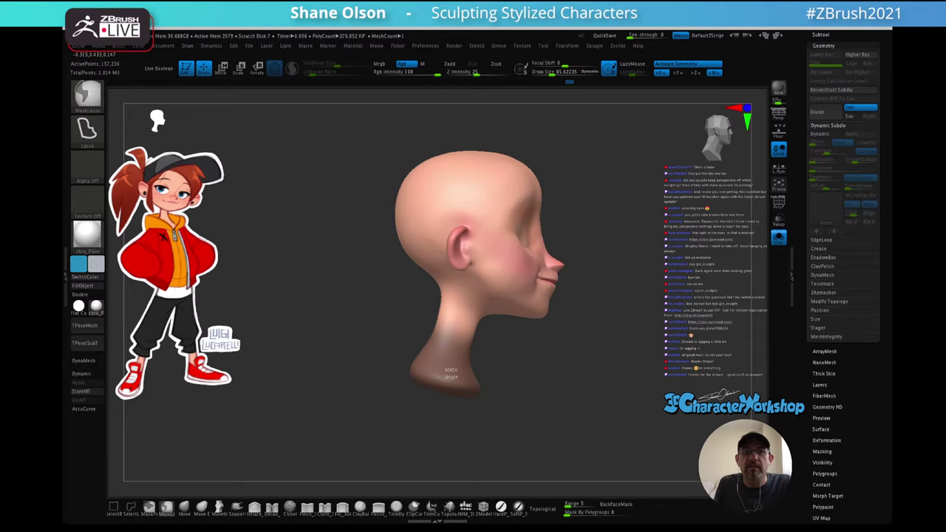
{"action": "left_click", "coordinate": [533, 373], "text": "ctrl"}
- Reset the gizmo's orientation on the neck, then tilt the unmasked neck base slightly and raise it toward the head
{"action": "key", "text": "w"}
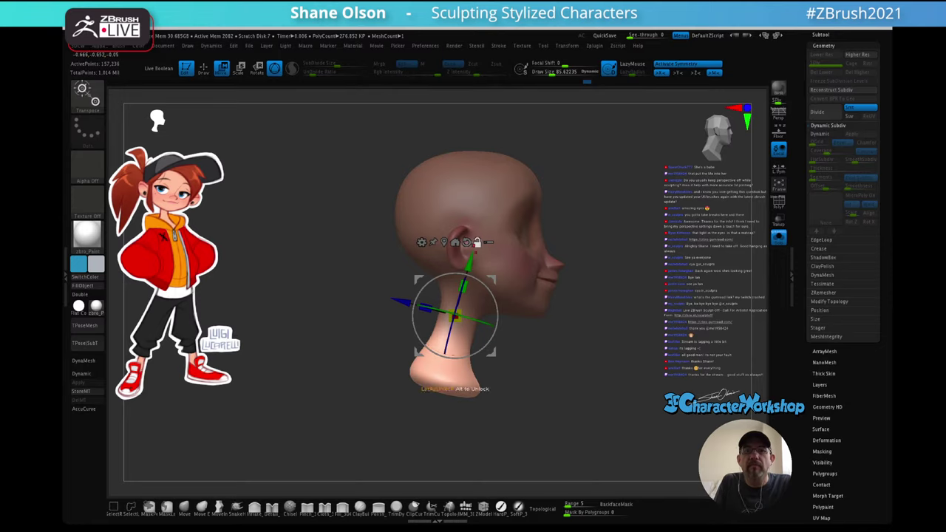
{"action": "left_click", "coordinate": [467, 242]}
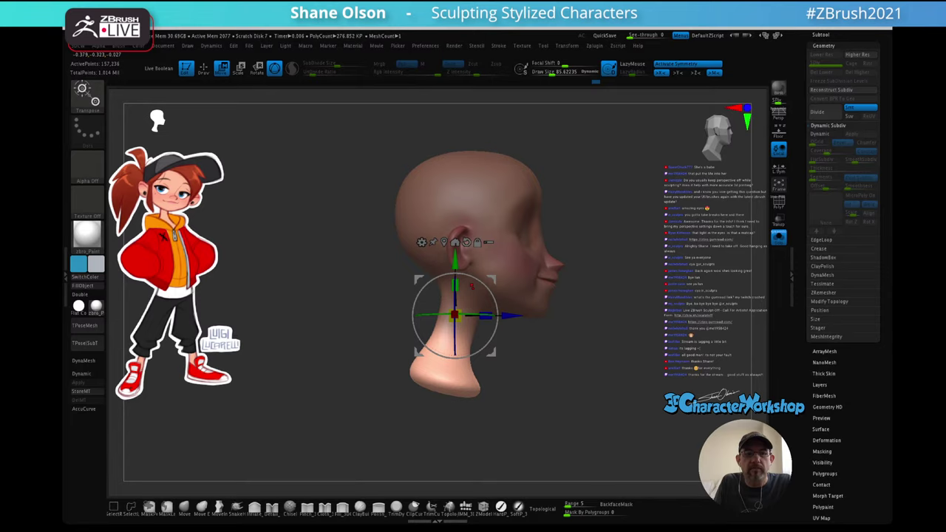
{"action": "left_click_drag", "start_coordinate": [493, 283], "coordinate": [501, 277], "text": "alt"}
{"action": "left_click_drag", "start_coordinate": [494, 281], "coordinate": [469, 296], "text": "alt"}
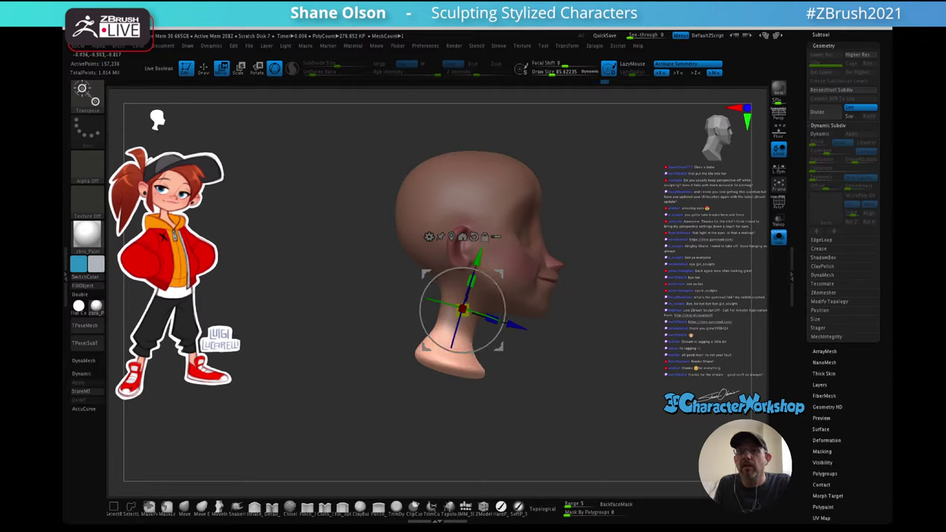
- Leave solo mode to show all parts, clear the head's mask, and return to drawing mode
{"action": "left_click_drag", "start_coordinate": [606, 347], "coordinate": [544, 354]}
{"action": "right_click_drag", "start_coordinate": [416, 265], "coordinate": [480, 264]}
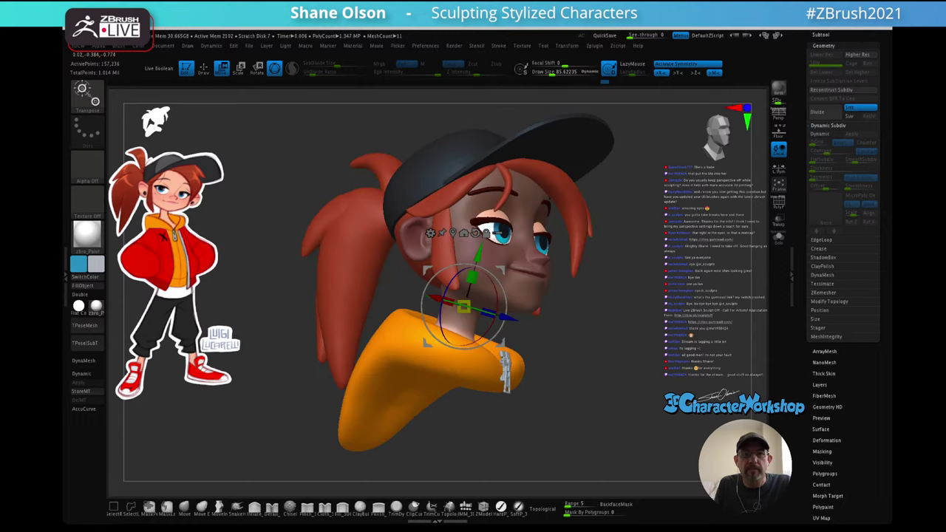
{"action": "key", "text": "q"}
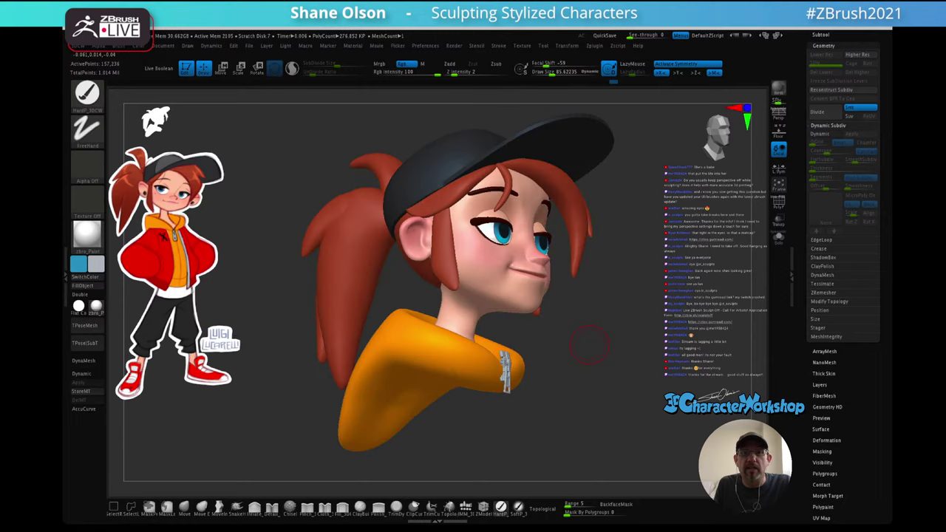
- Examine how the neck meets the hood collar from front, both sides and above
{"action": "left_click_drag", "start_coordinate": [589, 344], "coordinate": [529, 344]}
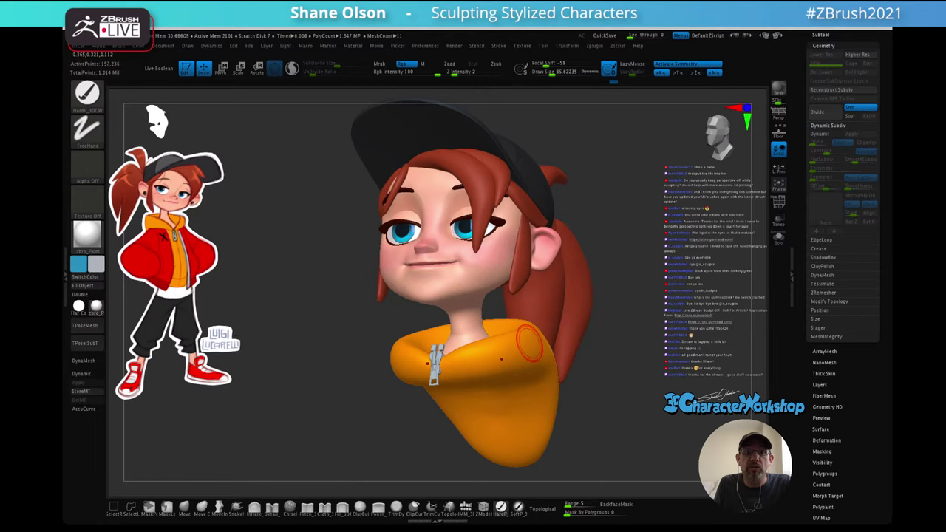
{"action": "right_click_drag", "start_coordinate": [530, 344], "coordinate": [478, 326]}
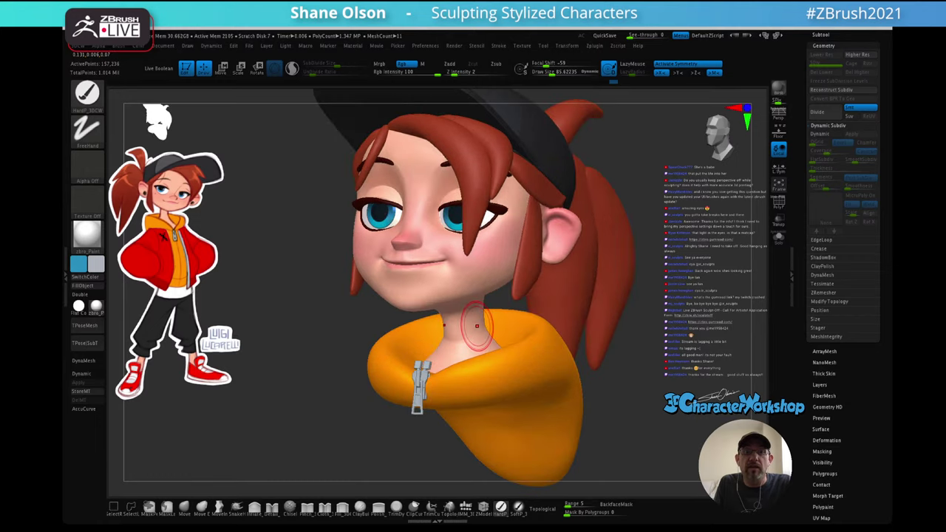
{"action": "key", "text": "shift"}
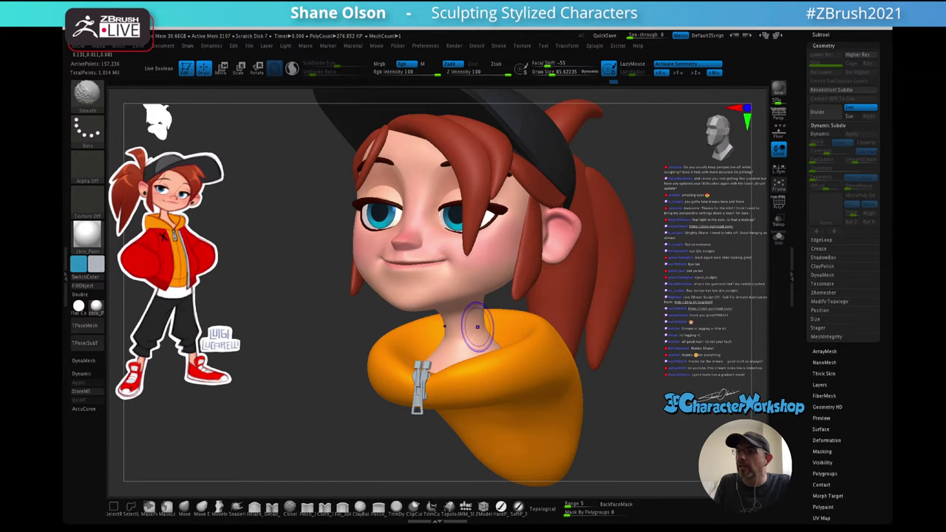
{"action": "right_click_drag", "start_coordinate": [478, 326], "coordinate": [474, 313]}
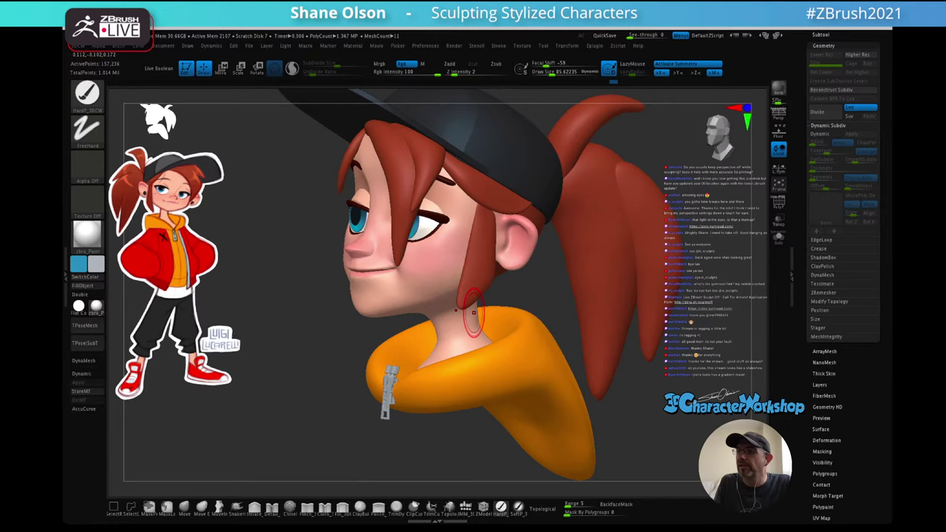
{"action": "key", "text": "shift"}
{"action": "right_click_drag", "start_coordinate": [517, 310], "coordinate": [485, 332]}
{"action": "mouse_move", "coordinate": [518, 284]}
{"action": "right_mouse_down"}
{"action": "mouse_move", "coordinate": [485, 311]}
{"action": "mouse_move", "coordinate": [517, 281]}
{"action": "right_mouse_up"}
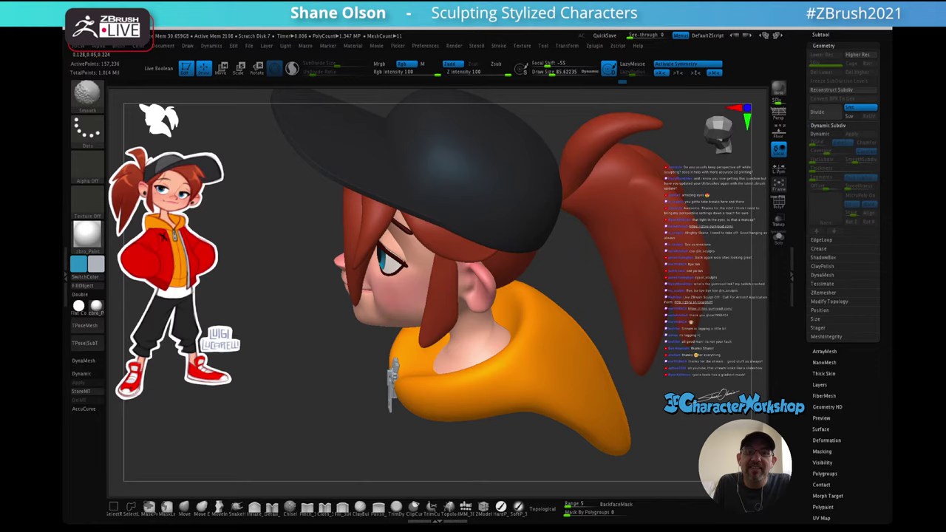
{"action": "mouse_move", "coordinate": [432, 362]}
{"action": "right_mouse_down"}
{"action": "mouse_move", "coordinate": [474, 334]}
{"action": "mouse_move", "coordinate": [565, 347]}
{"action": "right_mouse_up"}
{"action": "mouse_move", "coordinate": [376, 329]}
{"action": "right_mouse_down"}
{"action": "mouse_move", "coordinate": [464, 323]}
{"action": "mouse_move", "coordinate": [543, 342]}
{"action": "right_mouse_up"}
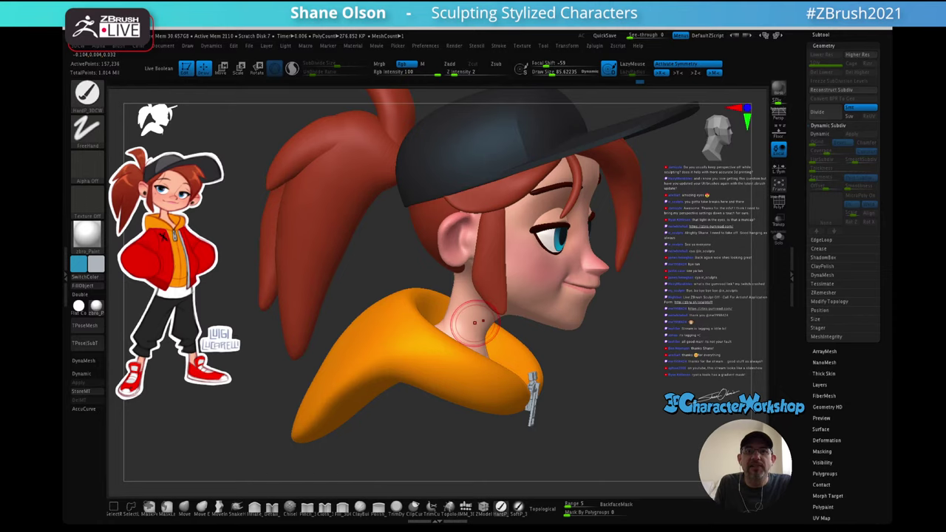
{"action": "right_click_drag", "start_coordinate": [474, 323], "coordinate": [470, 355]}
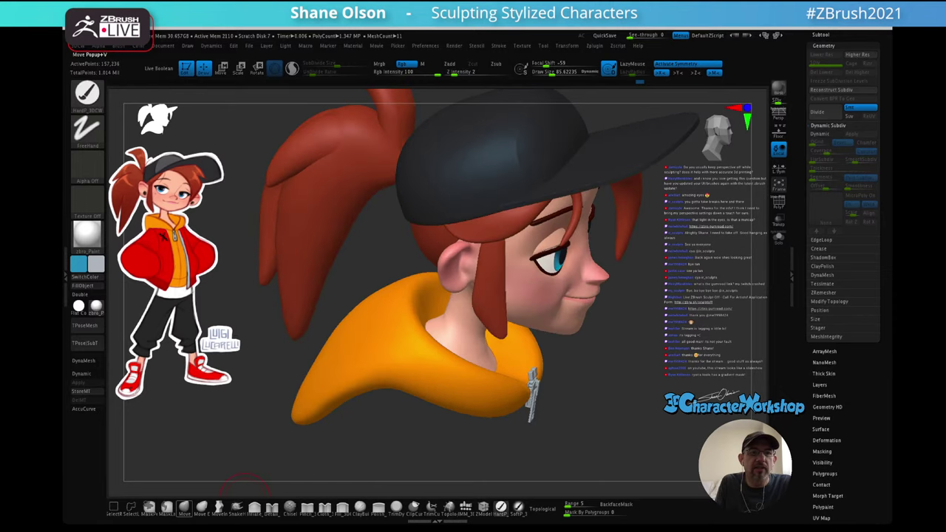
- Switch to the Move brush and frame the whole bust in a three-quarter view
{"action": "left_click", "coordinate": [185, 508]}
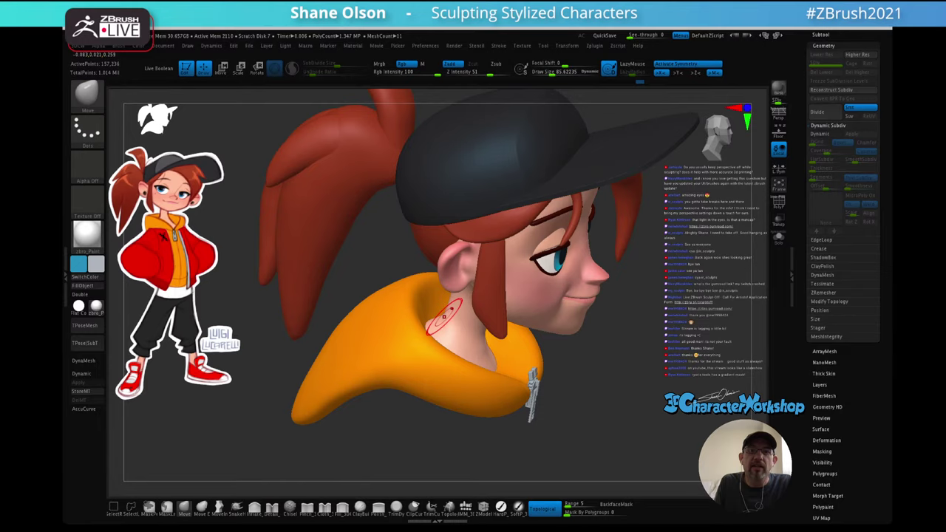
{"action": "key", "text": "shift"}
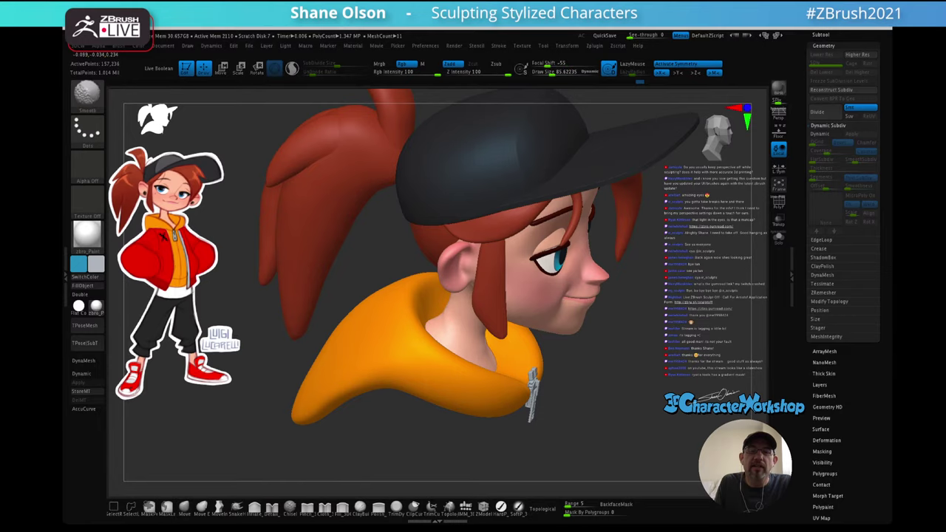
{"action": "right_click_drag", "start_coordinate": [474, 323], "coordinate": [354, 323], "text": "shift"}
{"action": "mouse_move", "coordinate": [355, 249]}
{"action": "right_mouse_down", "text": "ctrl"}
{"action": "mouse_move", "coordinate": [601, 314]}
{"action": "mouse_move", "coordinate": [665, 319]}
{"action": "mouse_move", "coordinate": [635, 322]}
{"action": "right_mouse_up", "text": "ctrl"}
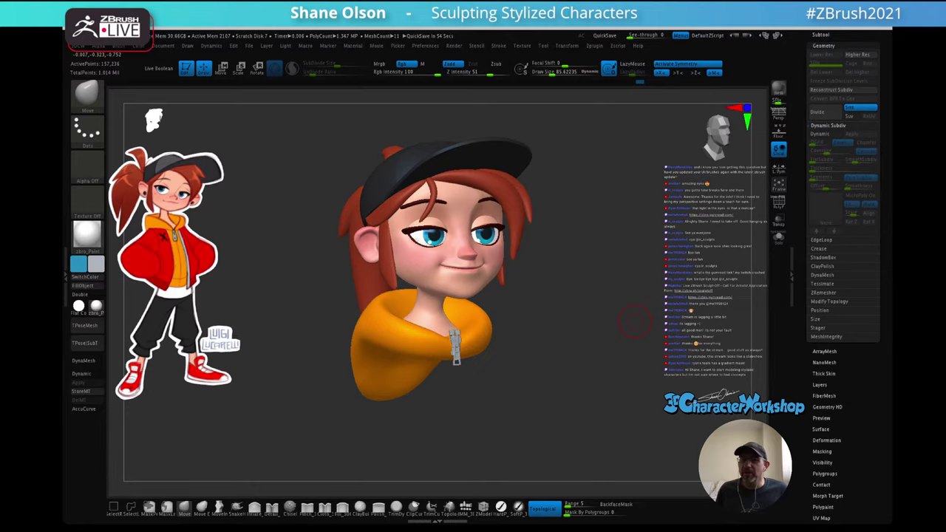